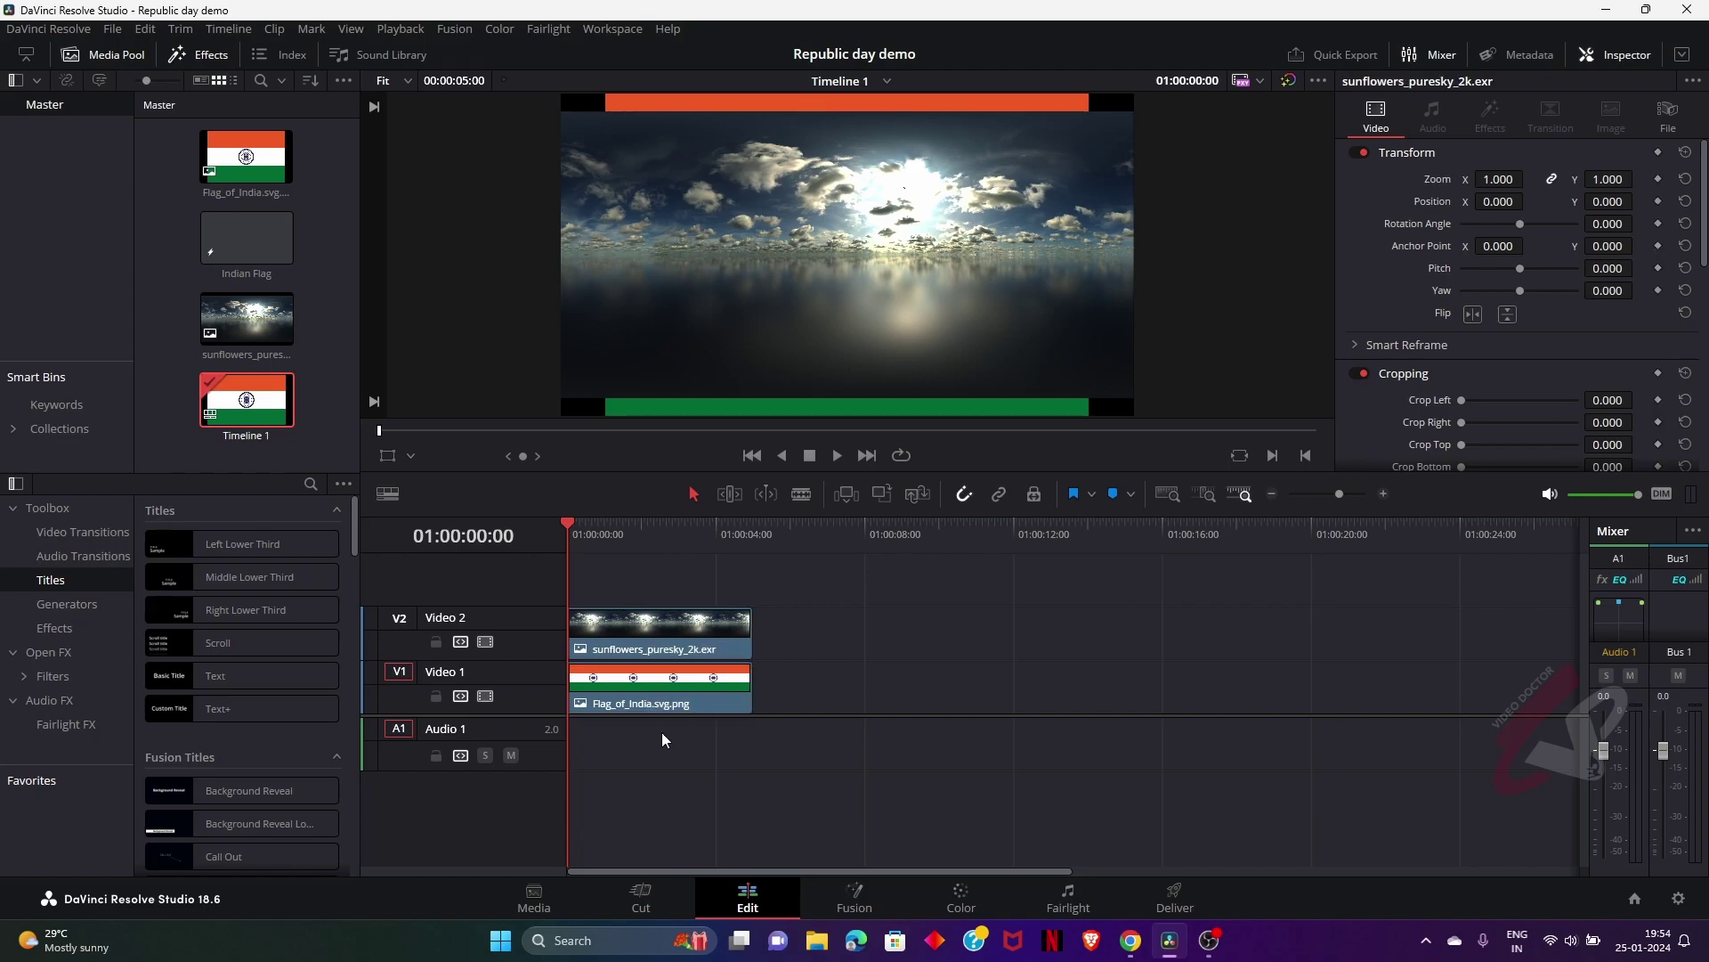
# Place Flag_of_India.svg.png on Video 2 above sunflowers_puresky_2k.exr and combine both clips into a new Fusion clip
pyautogui.moveTo(674, 645); pyautogui.dragTo(671, 692)
pyautogui.moveTo(661, 583); pyautogui.dragTo(668, 643)
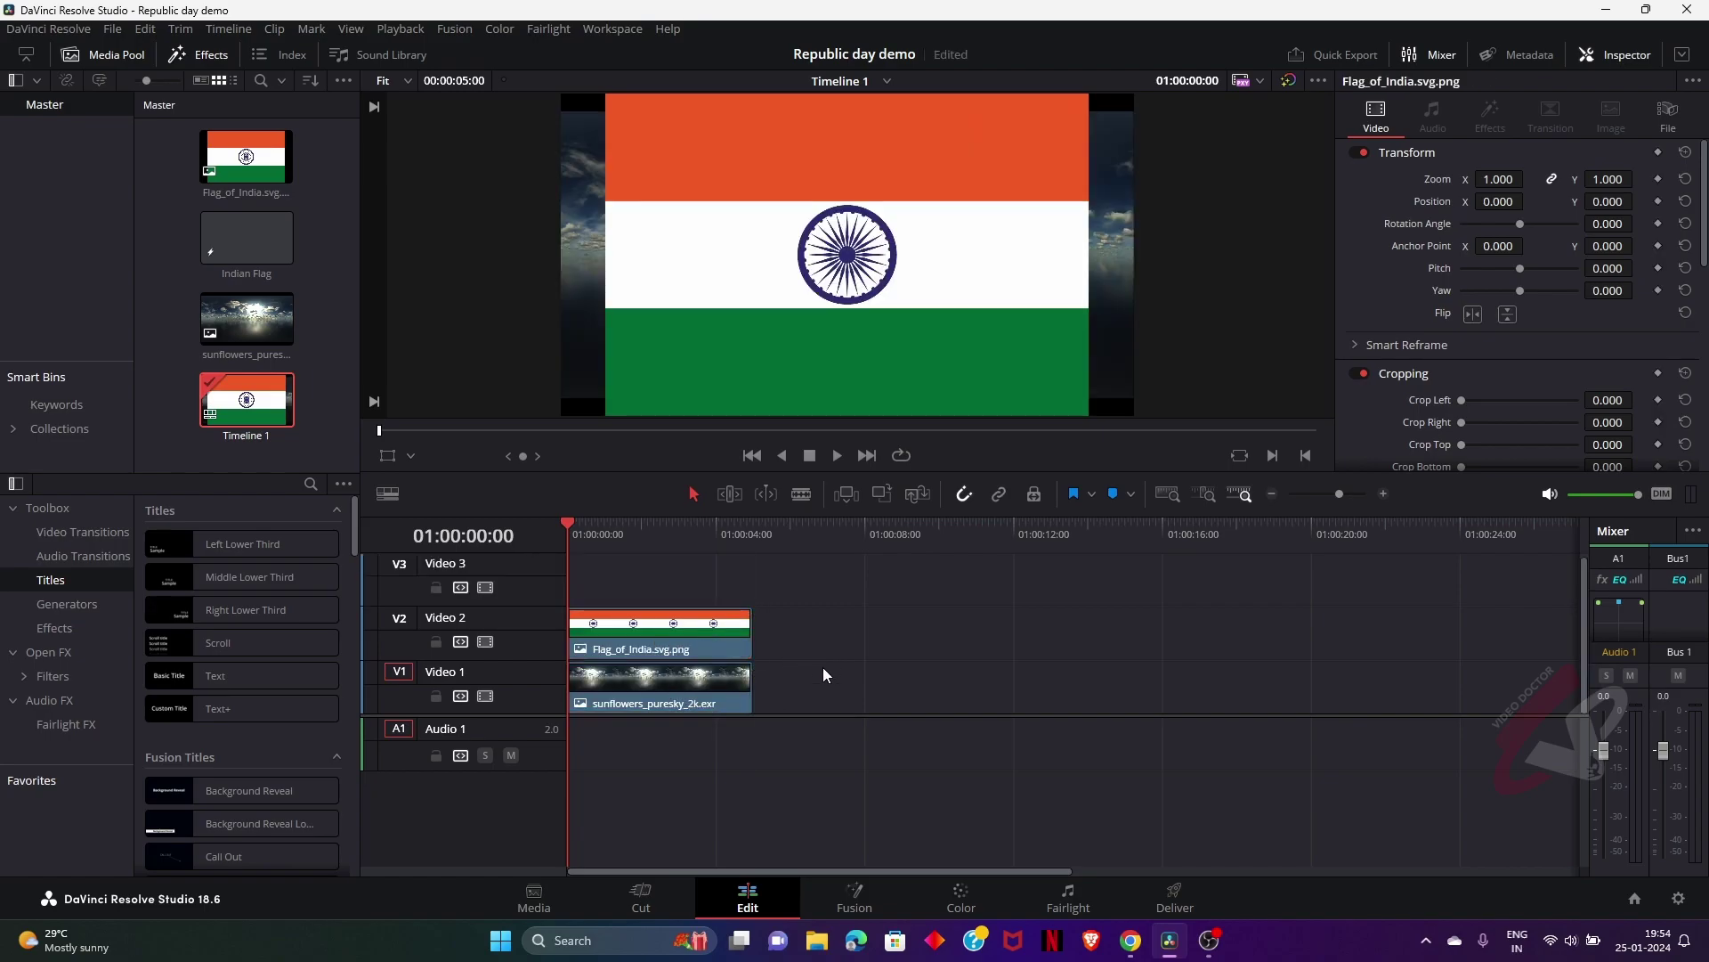
pyautogui.moveTo(784, 588); pyautogui.dragTo(674, 736)
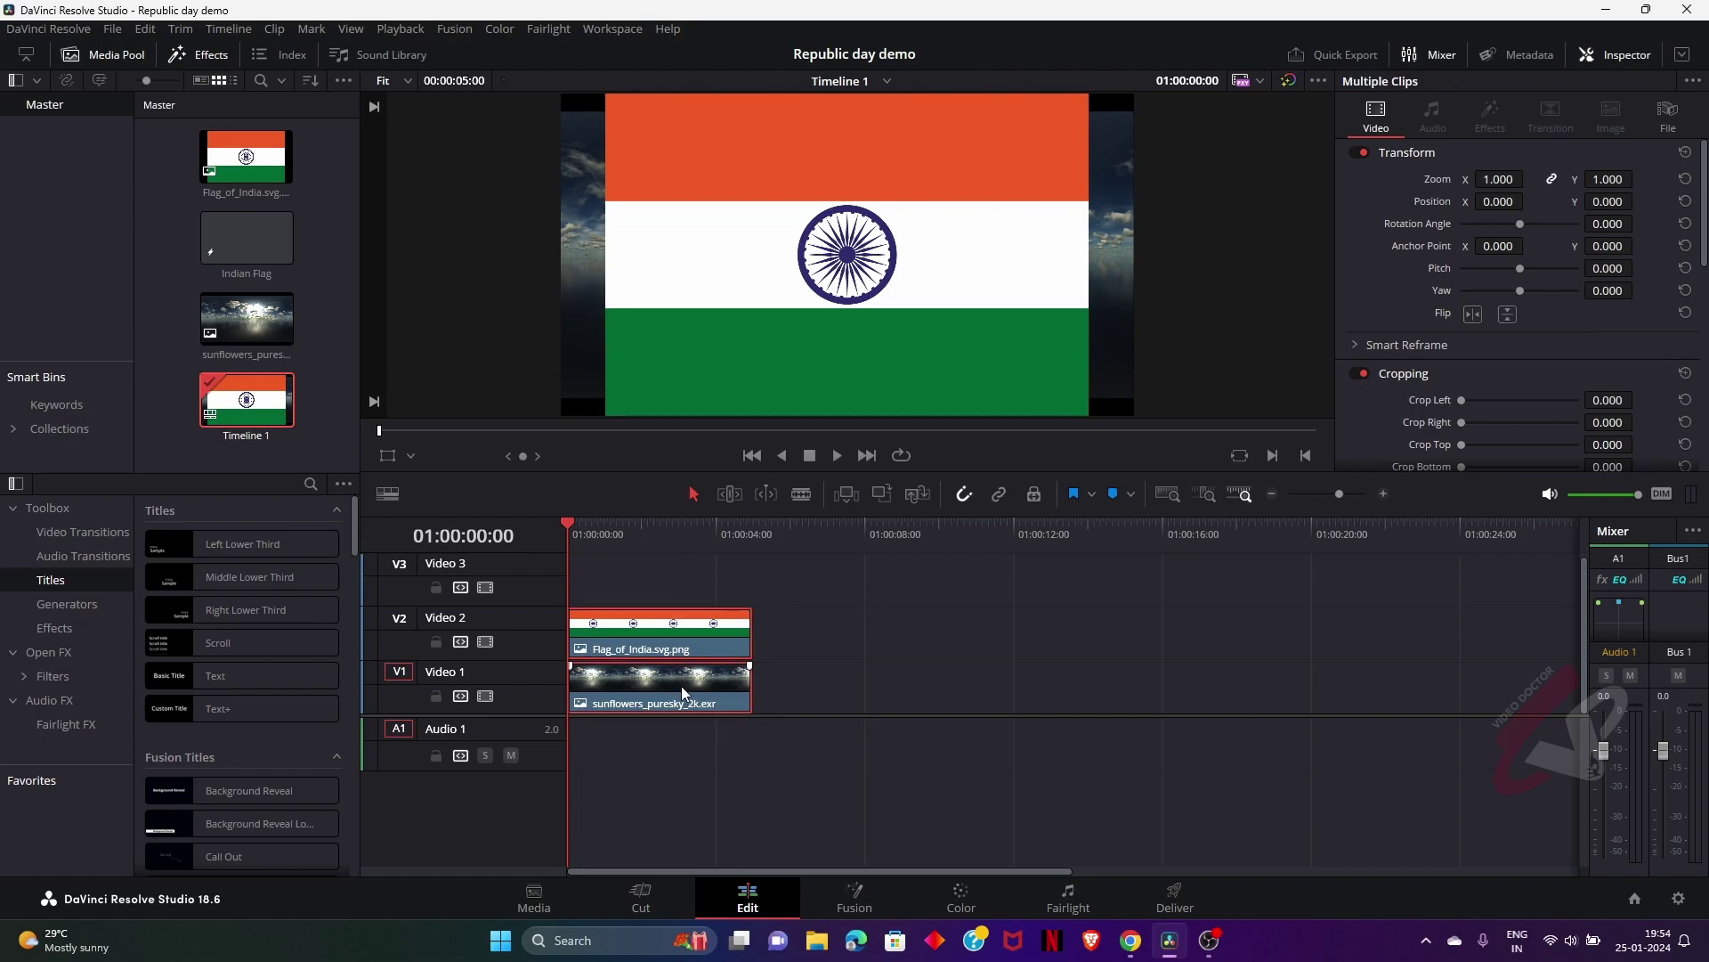
pyautogui.rightClick(684, 693)
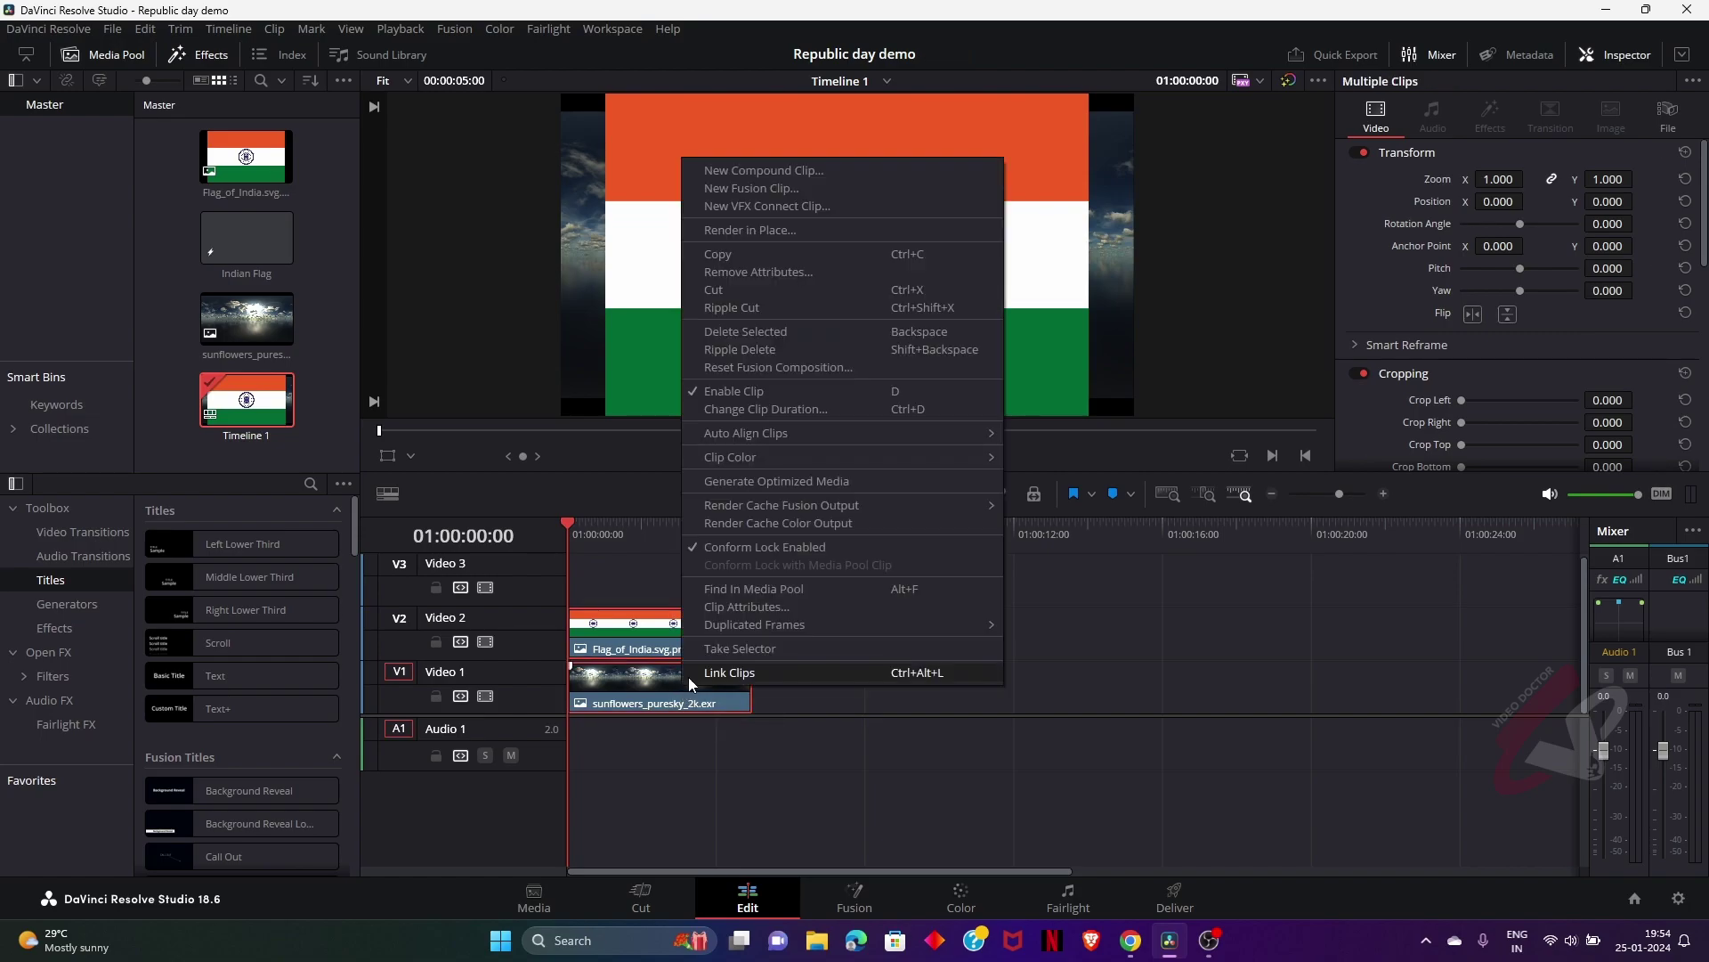
pyautogui.click(737, 187)
pyautogui.moveTo(612, 534)
pyautogui.mouseDown()
pyautogui.moveTo(672, 532)
pyautogui.moveTo(609, 542)
pyautogui.mouseUp()
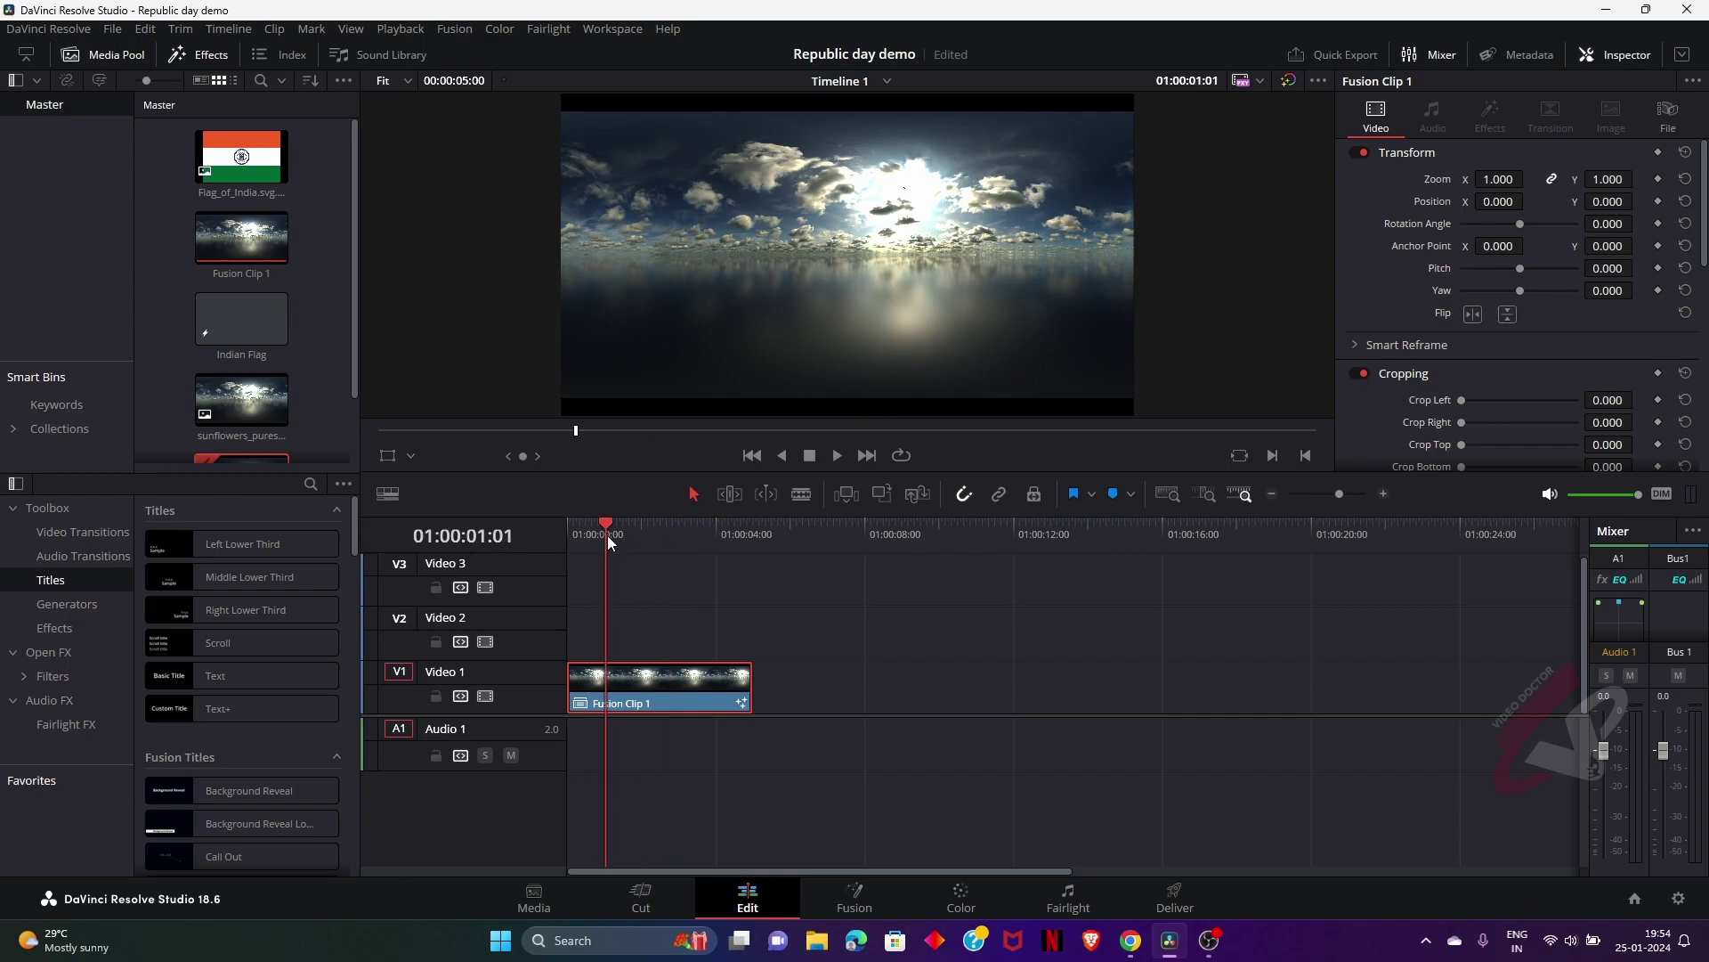
# Open the new Fusion clip as its own timeline and check the flag and sky clips inside it
pyautogui.rightClick(636, 680)
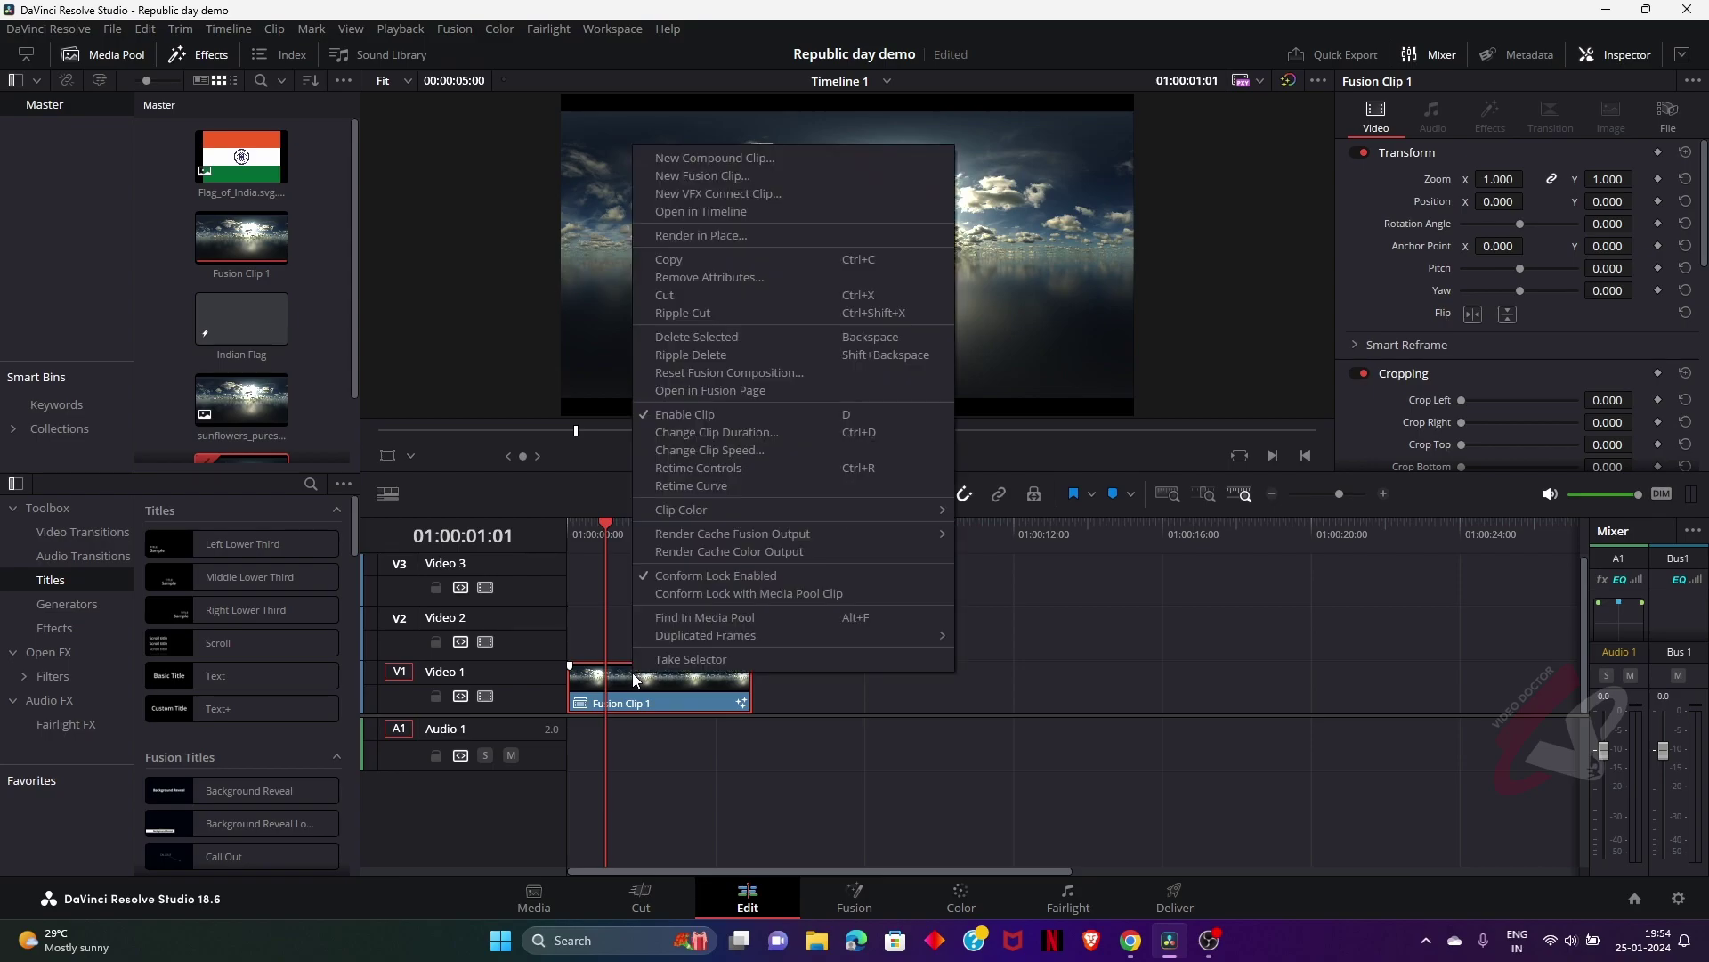
pyautogui.click(693, 211)
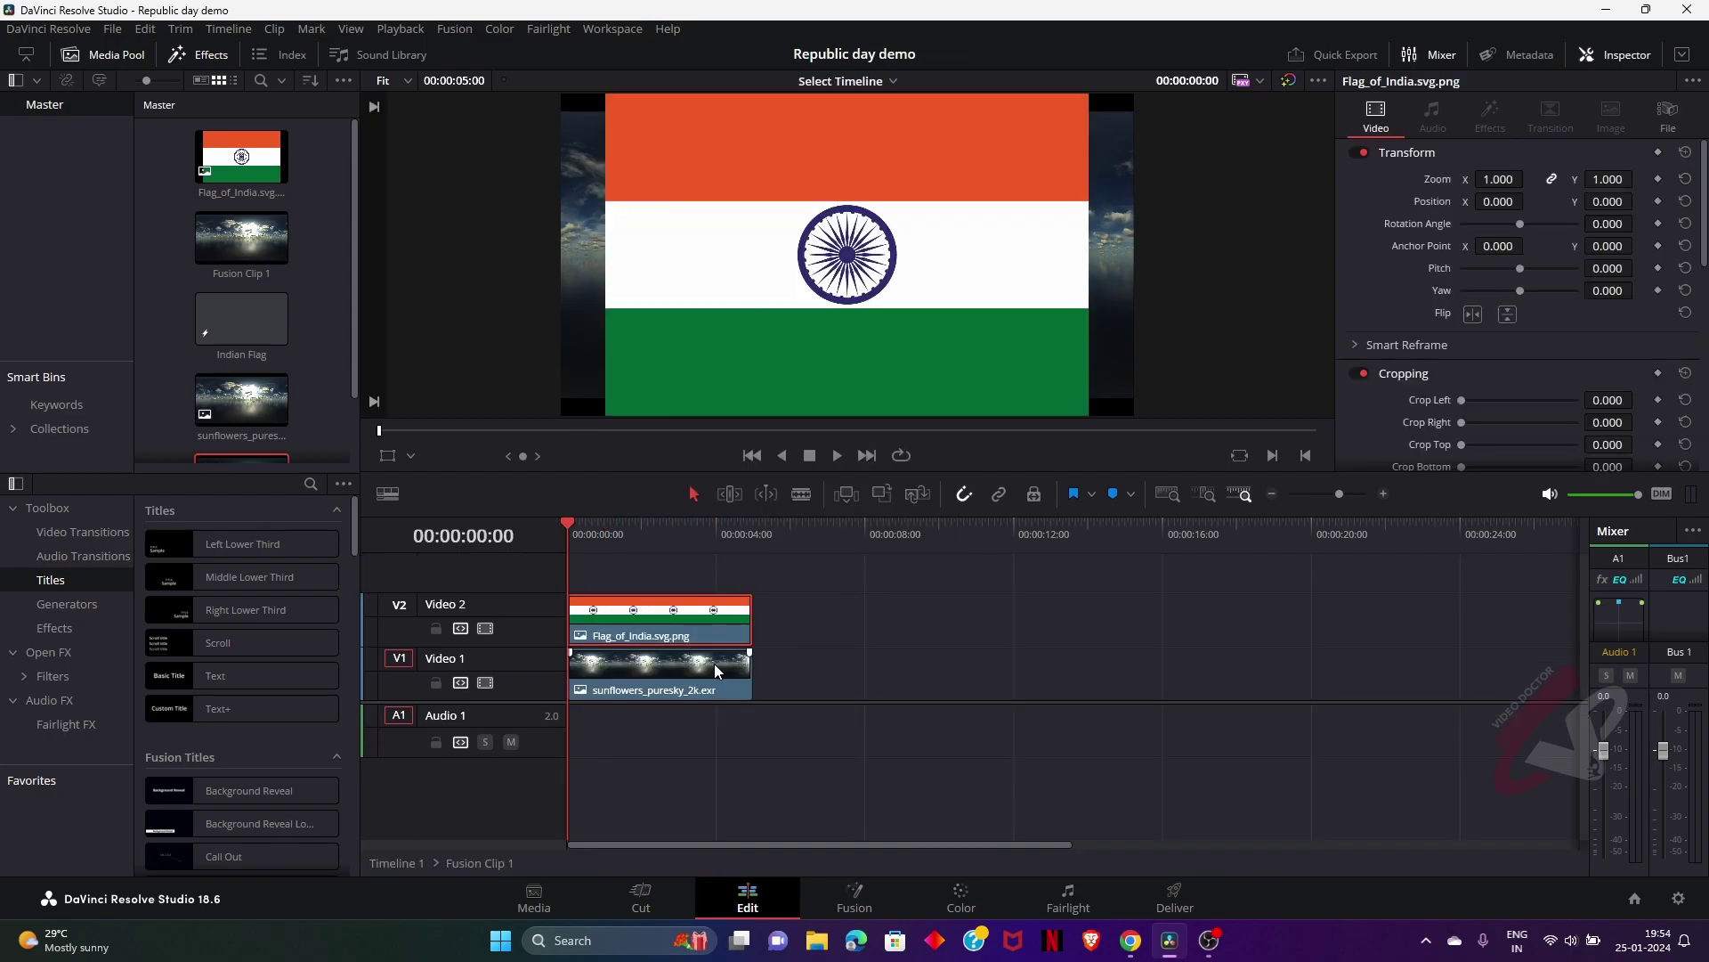
pyautogui.click(711, 681)
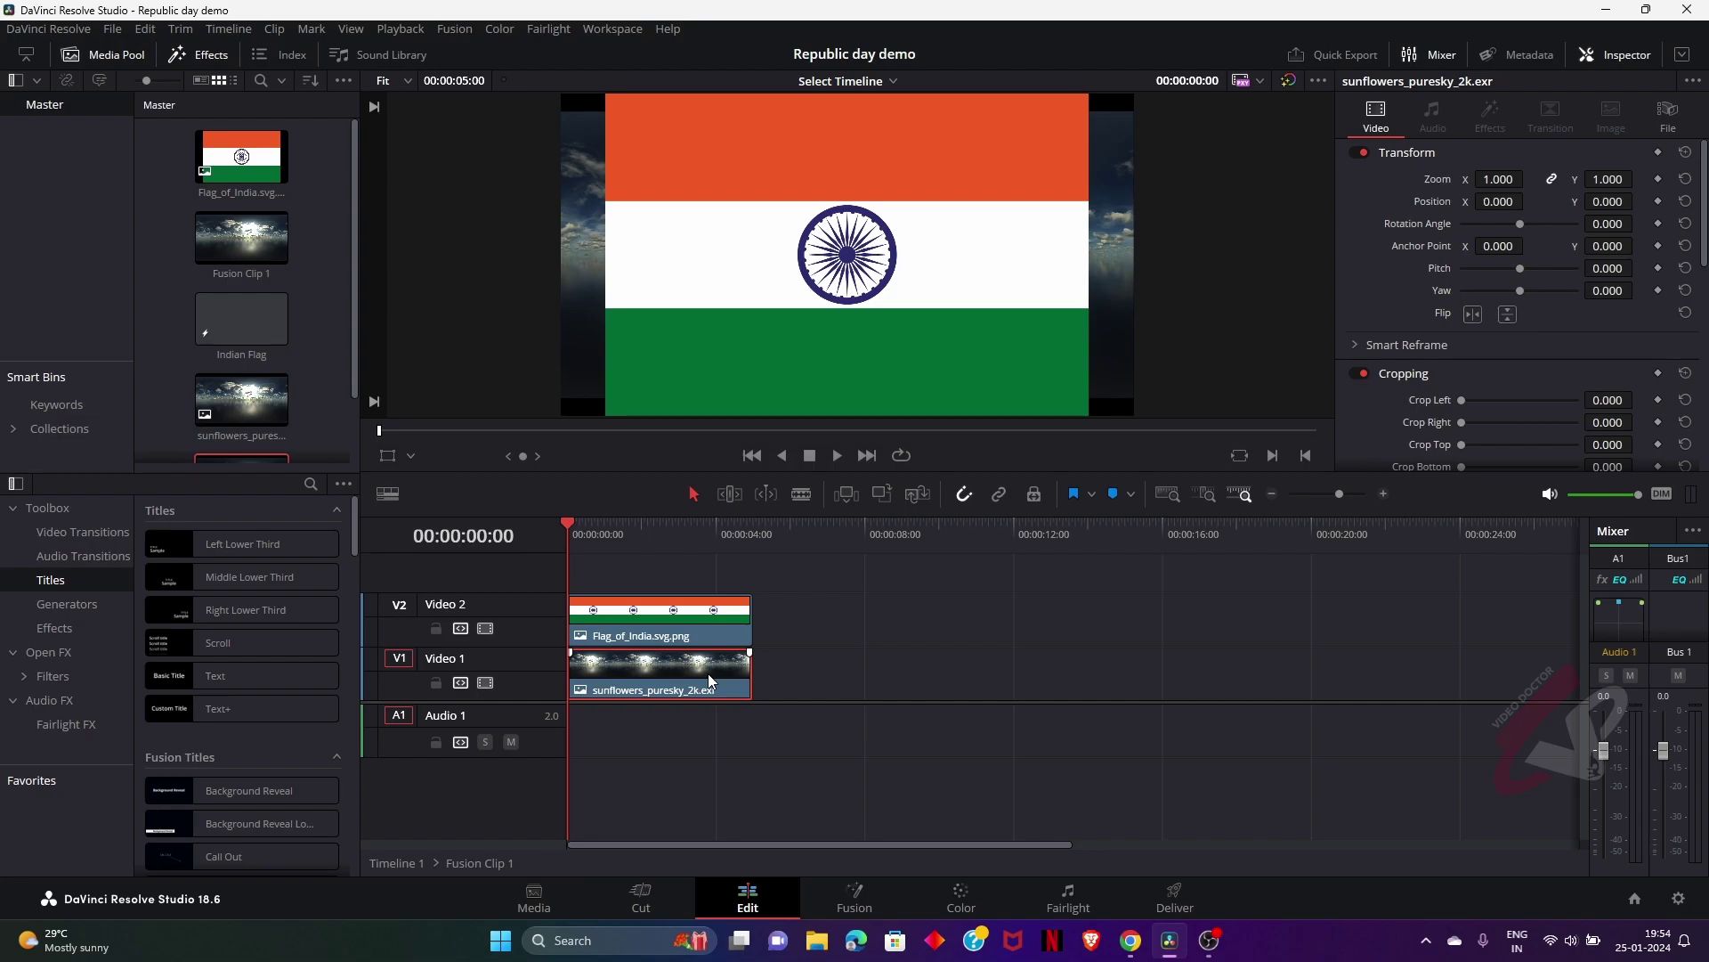
pyautogui.click(387, 494)
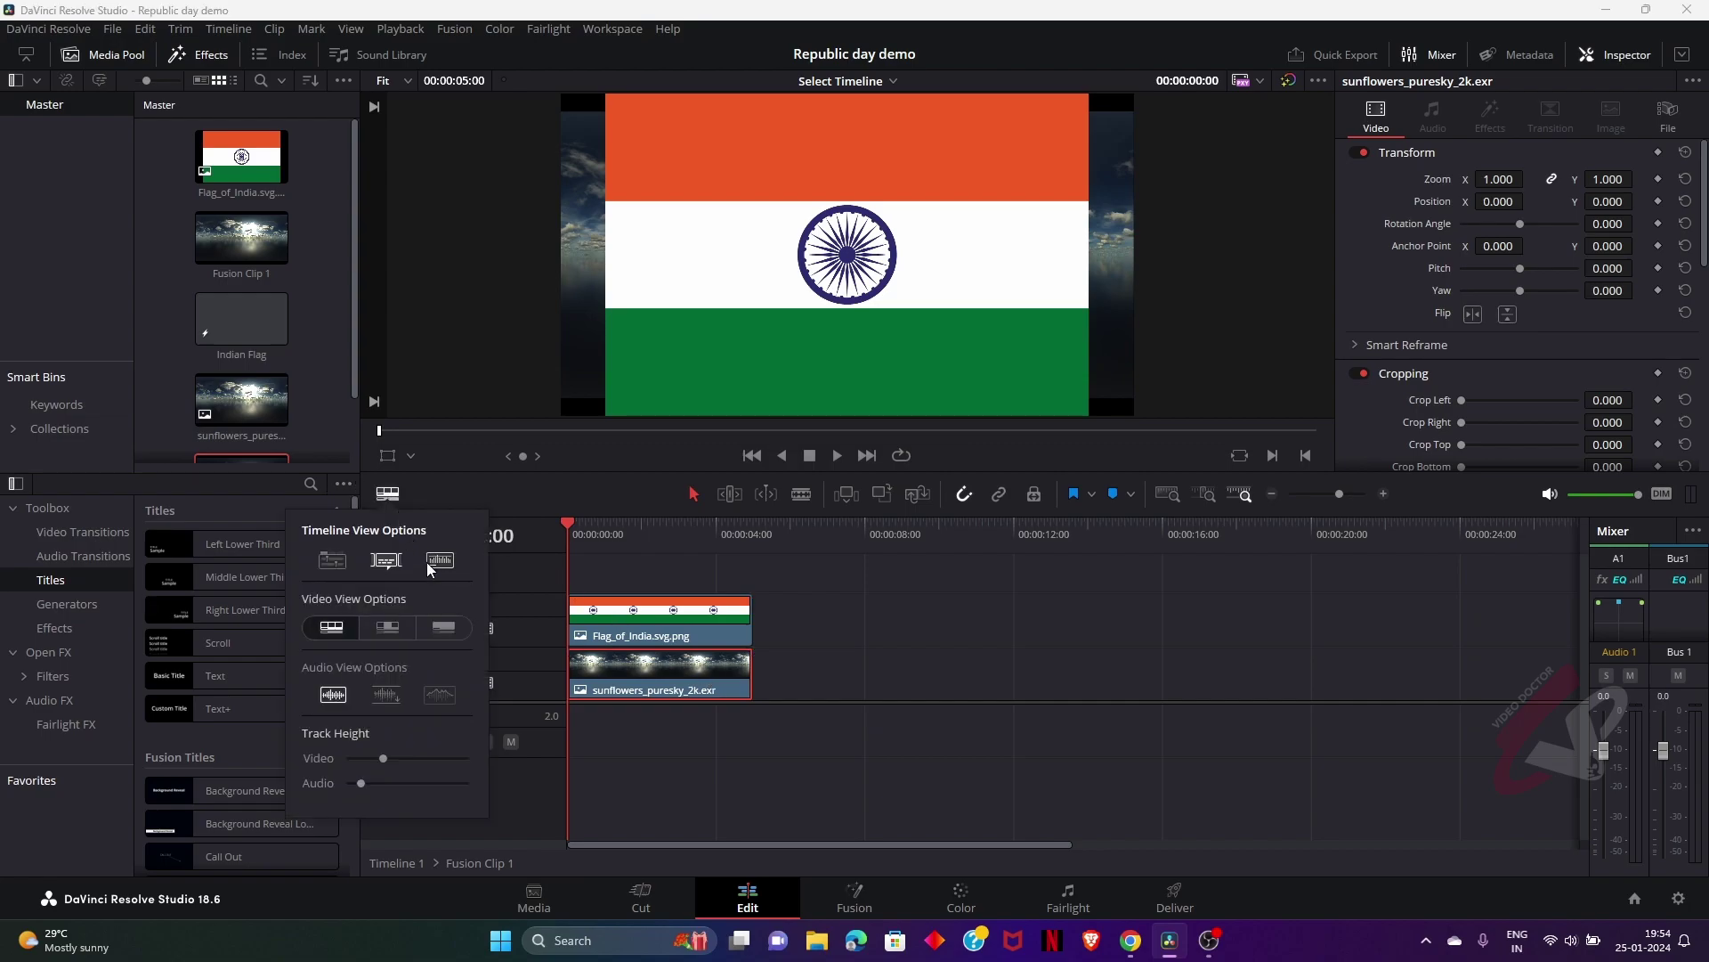
# Switch to the Fusion page and free up workspace by hiding the keyframes and the inspector
pyautogui.click(881, 892)
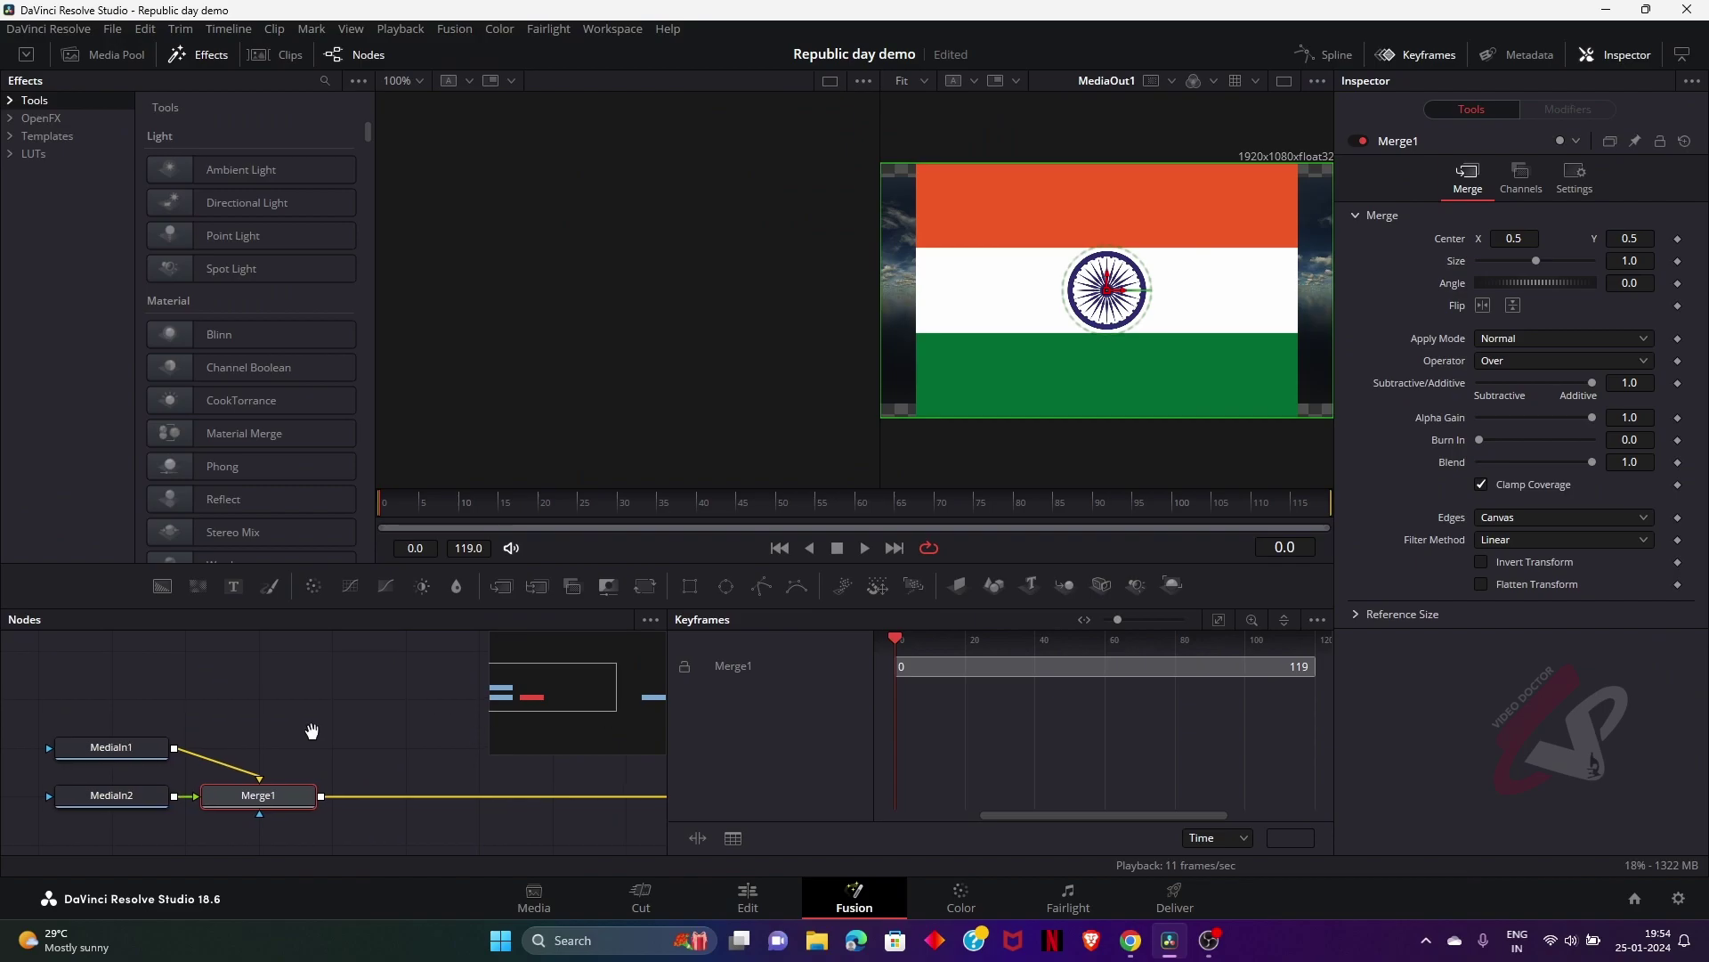
pyautogui.moveTo(311, 731); pyautogui.dragTo(364, 723)
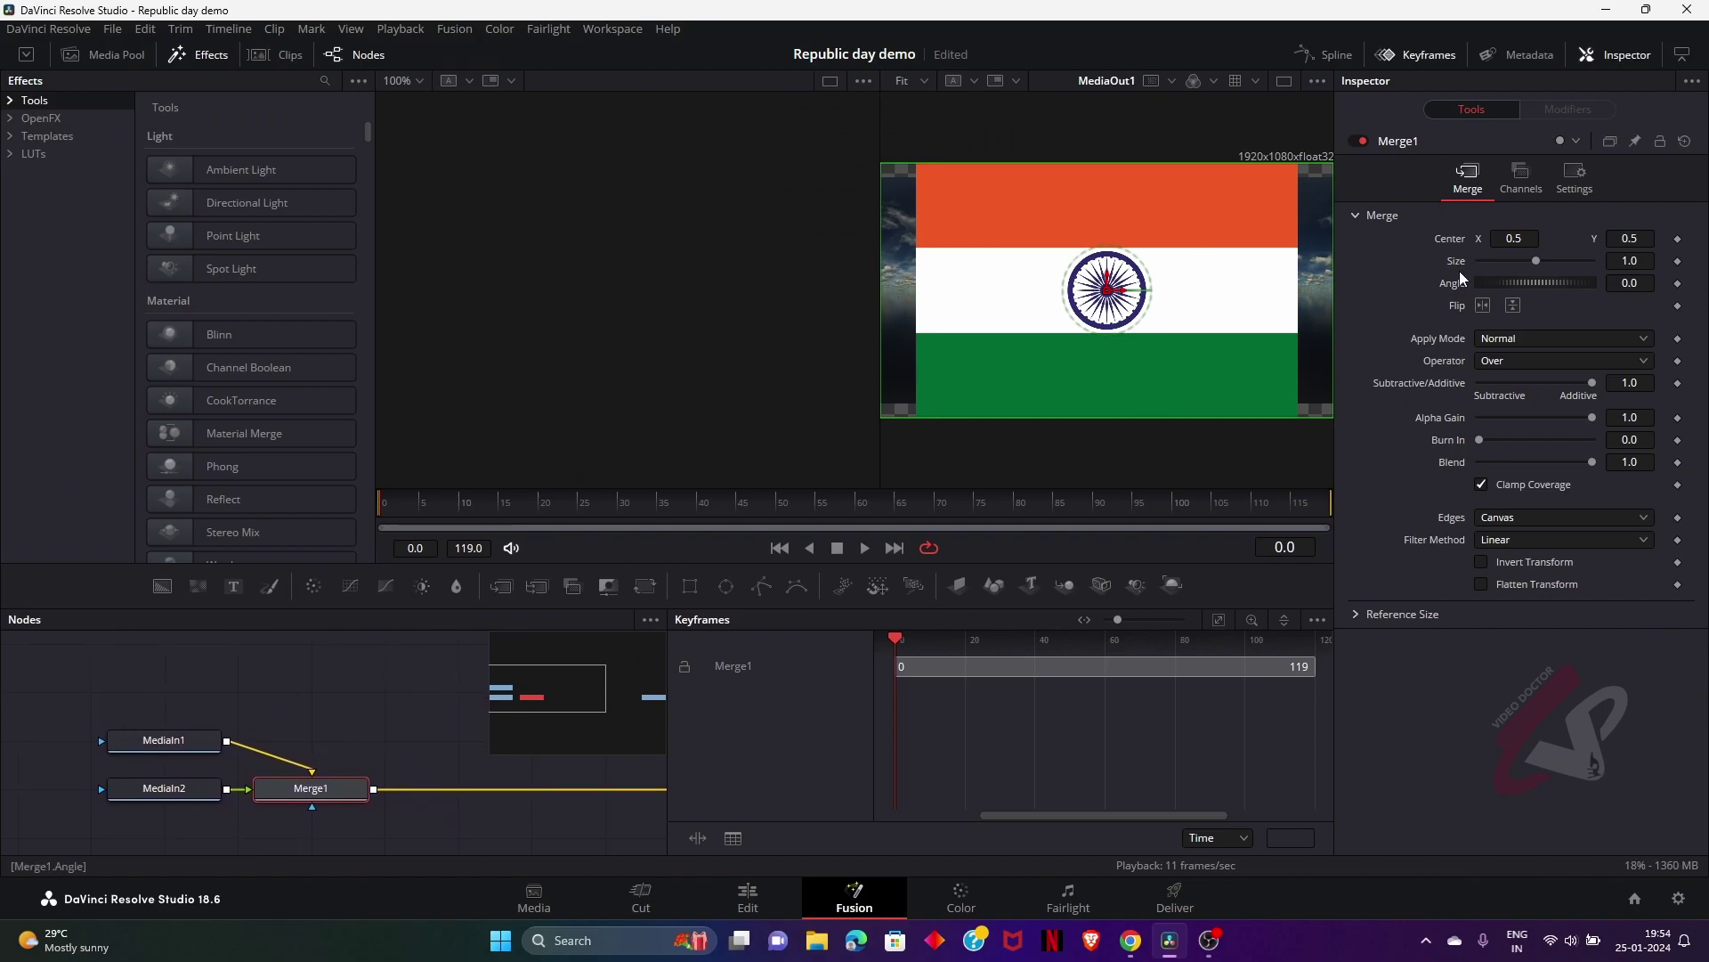
pyautogui.click(1425, 61)
pyautogui.click(1627, 56)
# Spread out the node graph, place MediaIn1 above Merge1 and show MediaIn1 in the first viewer
pyautogui.moveTo(623, 747); pyautogui.dragTo(947, 713)
pyautogui.moveTo(548, 725); pyautogui.dragTo(612, 299)
pyautogui.moveTo(514, 728); pyautogui.dragTo(675, 478)
pyautogui.moveTo(561, 723); pyautogui.dragTo(673, 683)
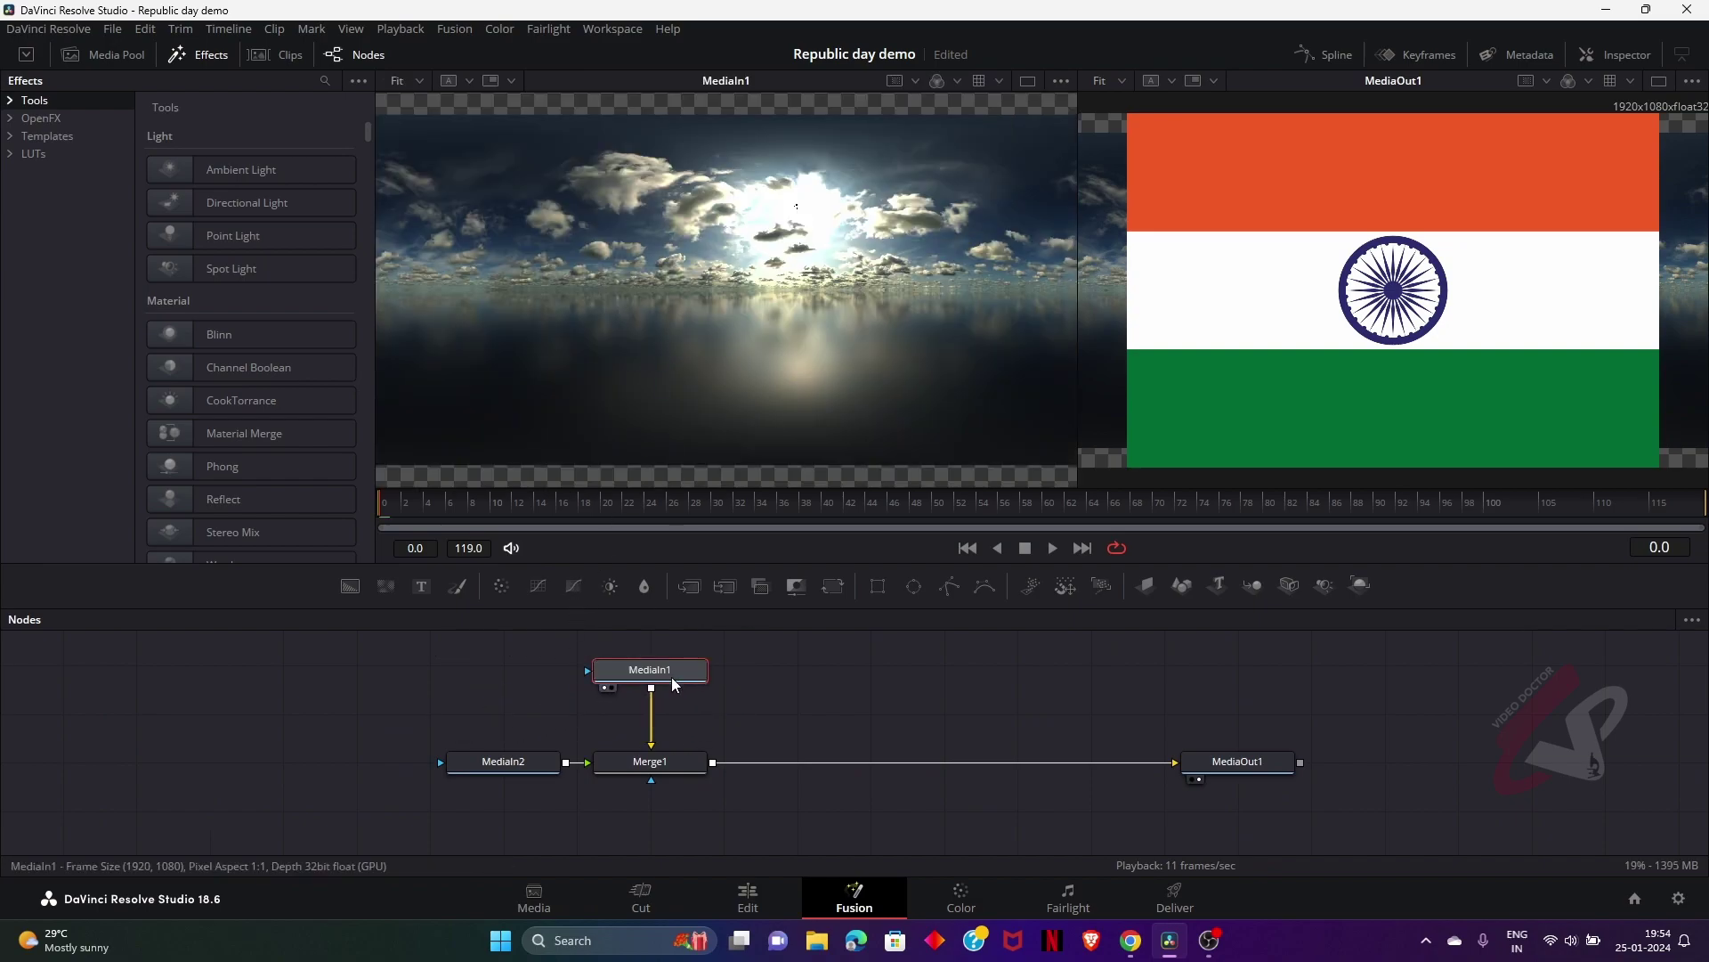
# Rename the MediaIn1 node to Bg
pyautogui.press('F2')
pyautogui.press('BackSpace')
pyautogui.write('Bg')
pyautogui.press('Return')
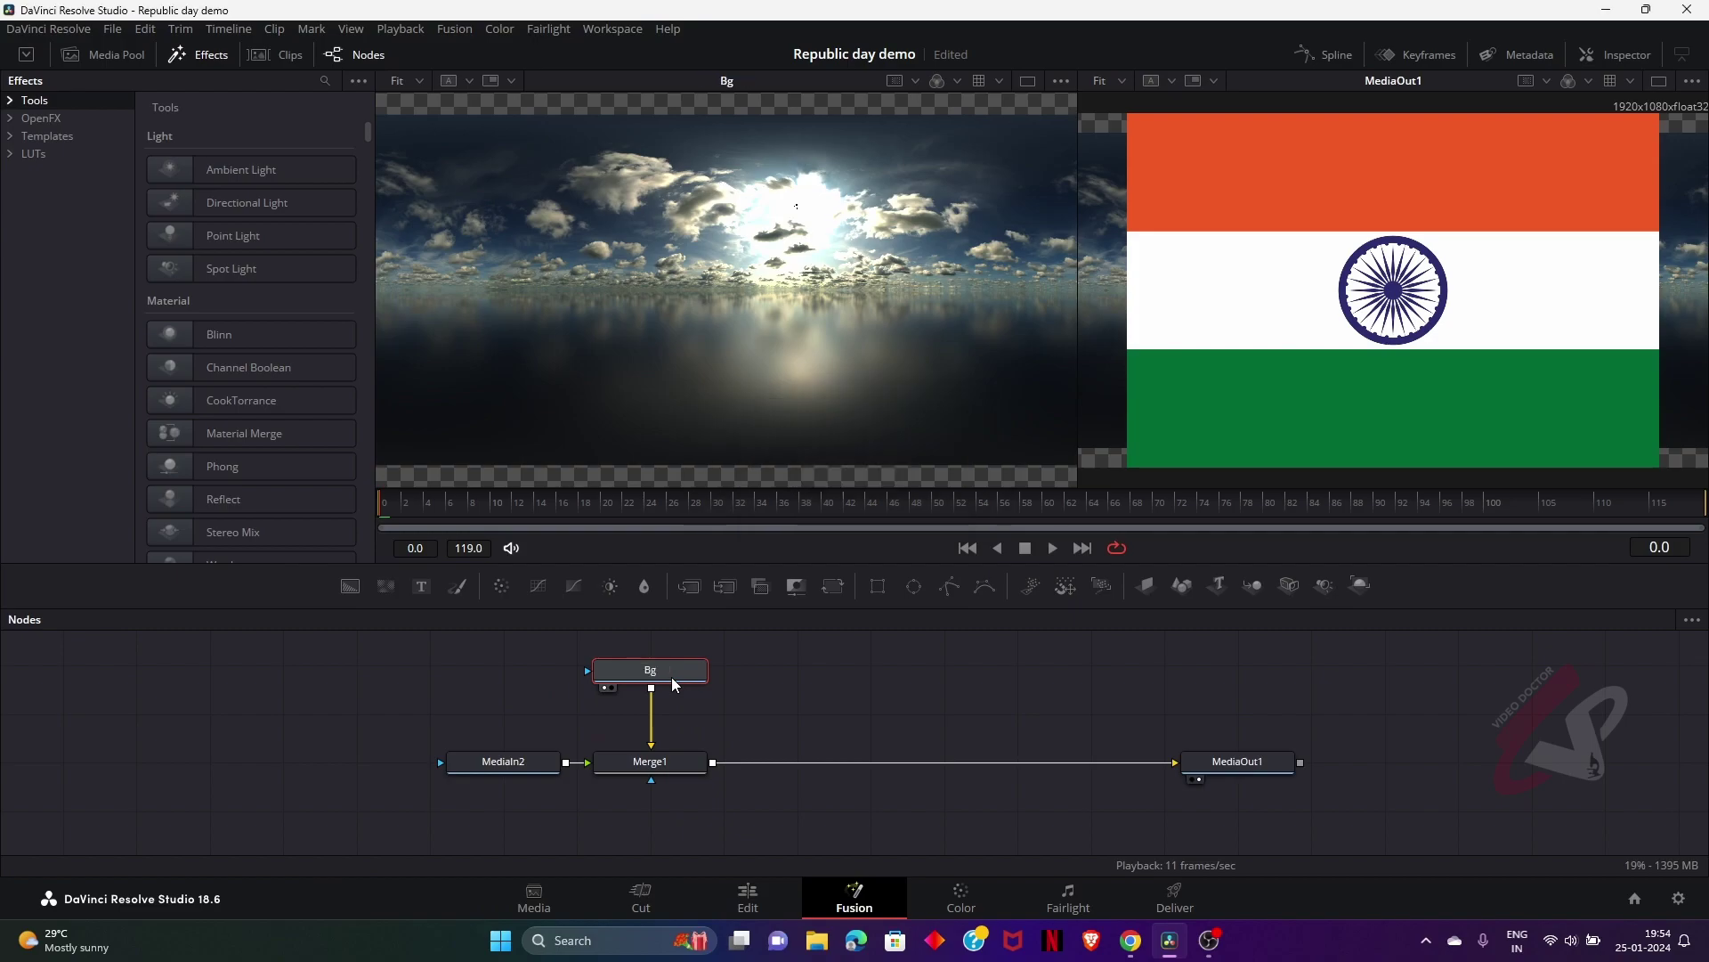
# Show MediaIn2 in the first viewer, move it away from Merge1 and rename it to flag
pyautogui.doubleClick(515, 767)
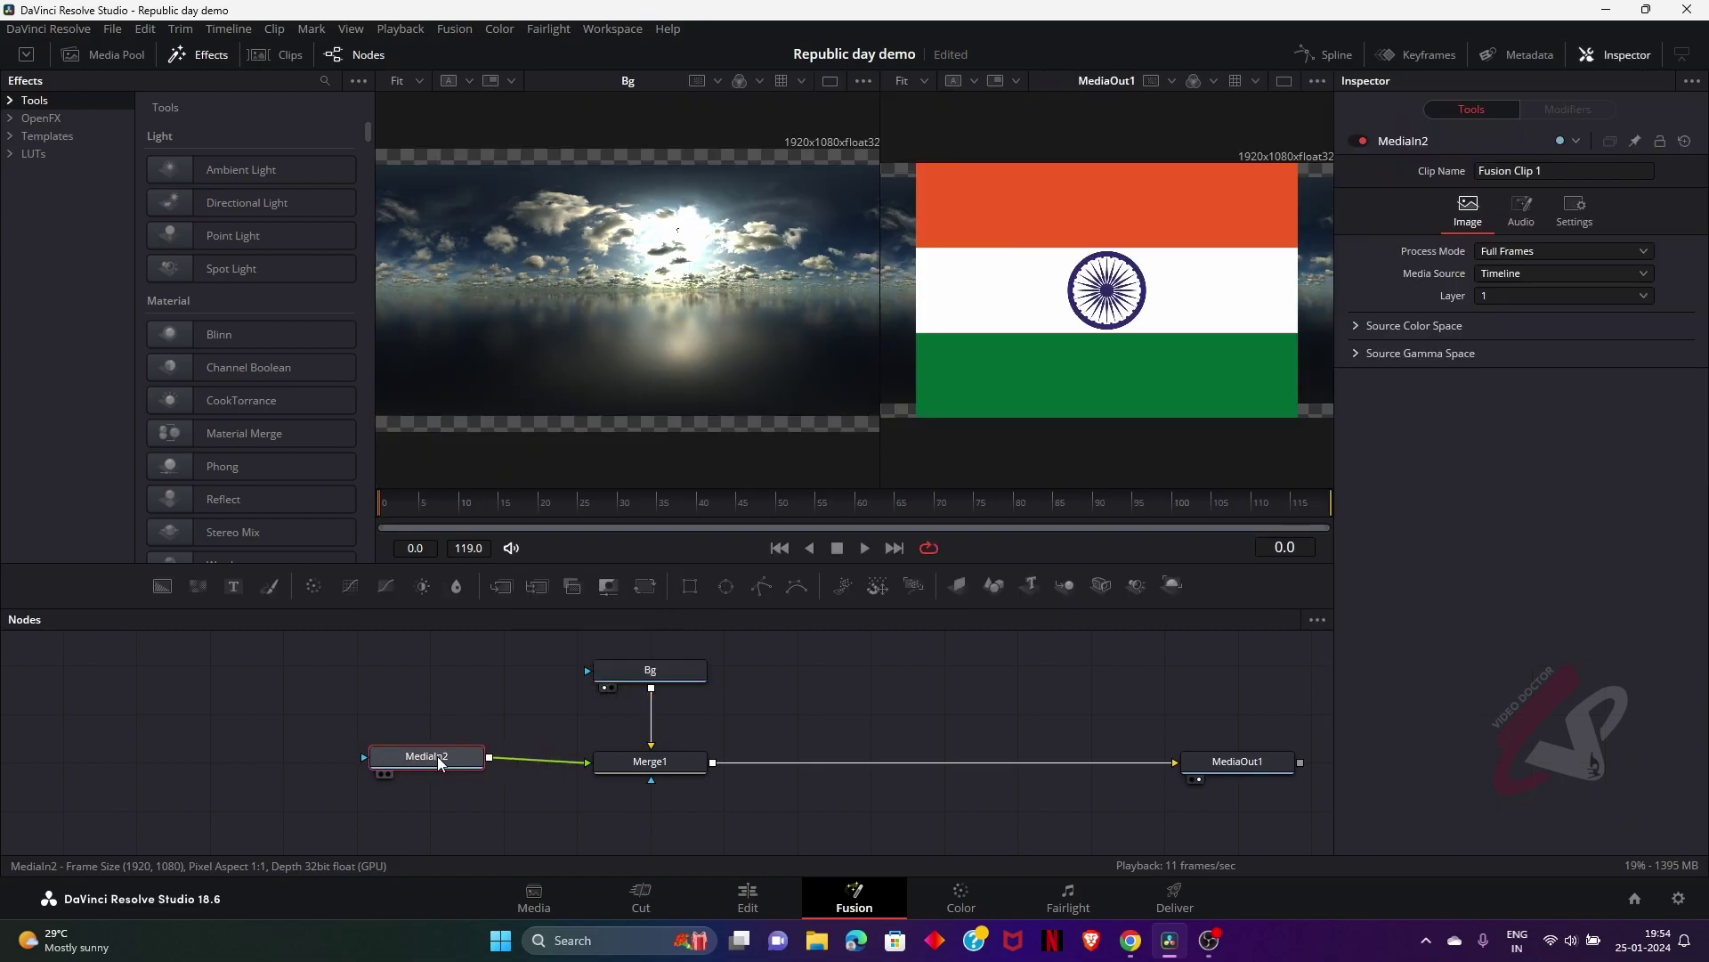
pyautogui.press('1')
pyautogui.moveTo(491, 765); pyautogui.dragTo(378, 765)
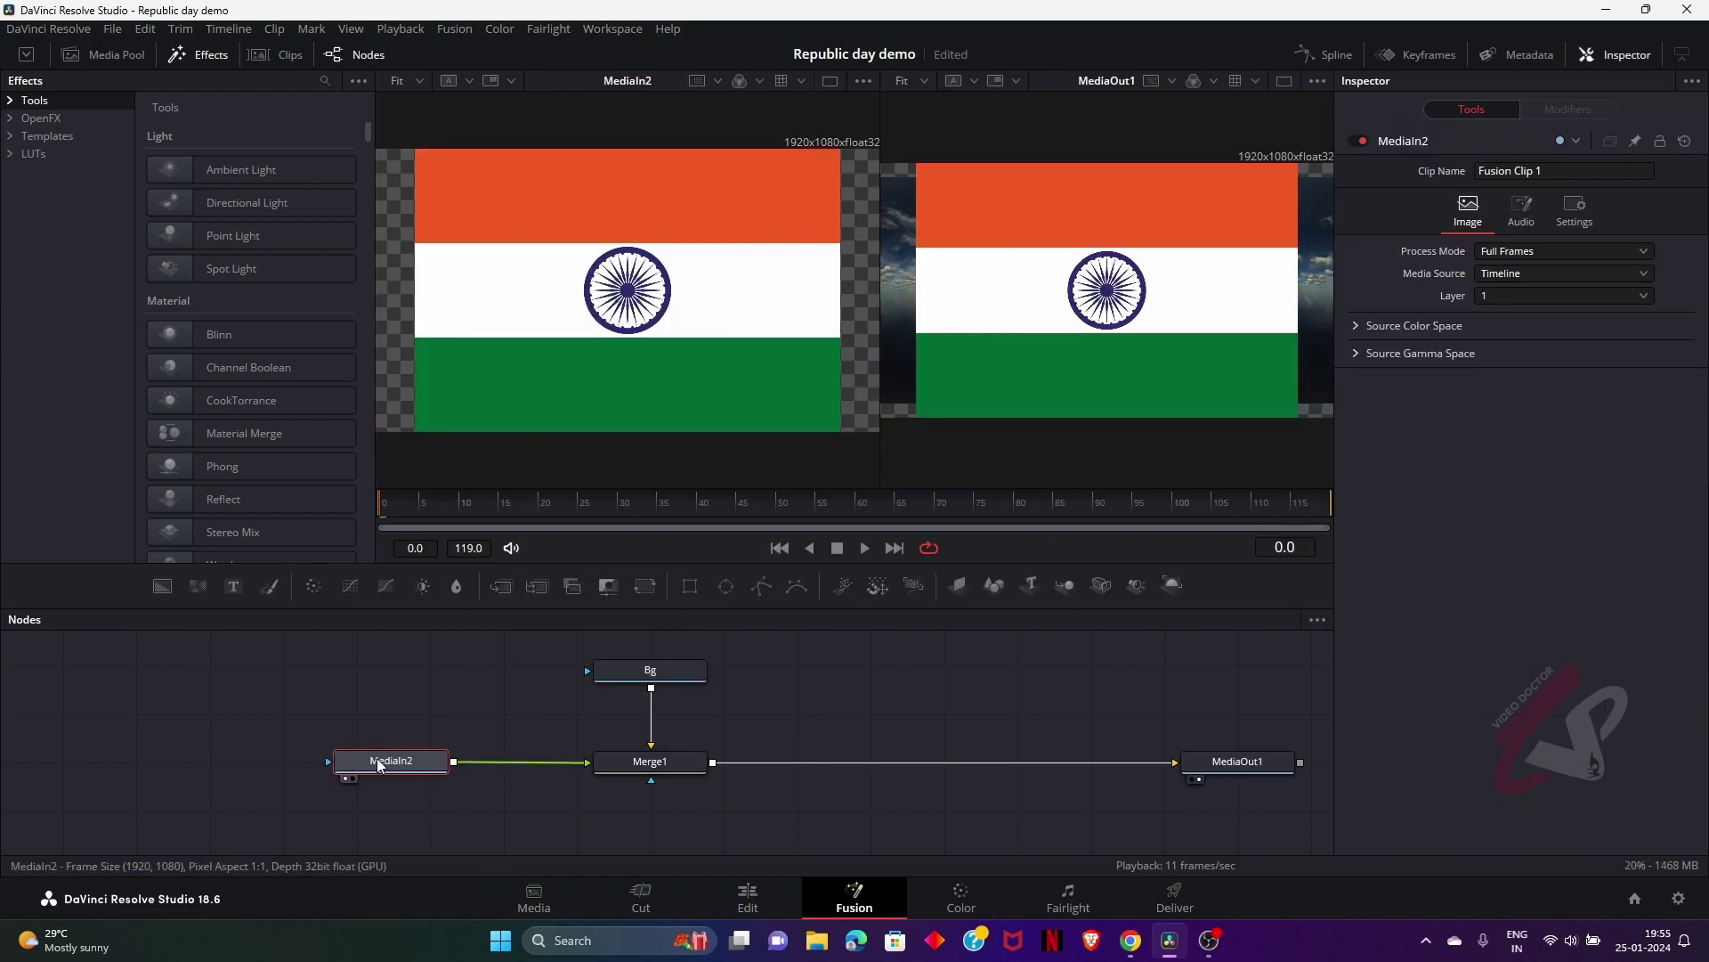
pyautogui.press('F2')
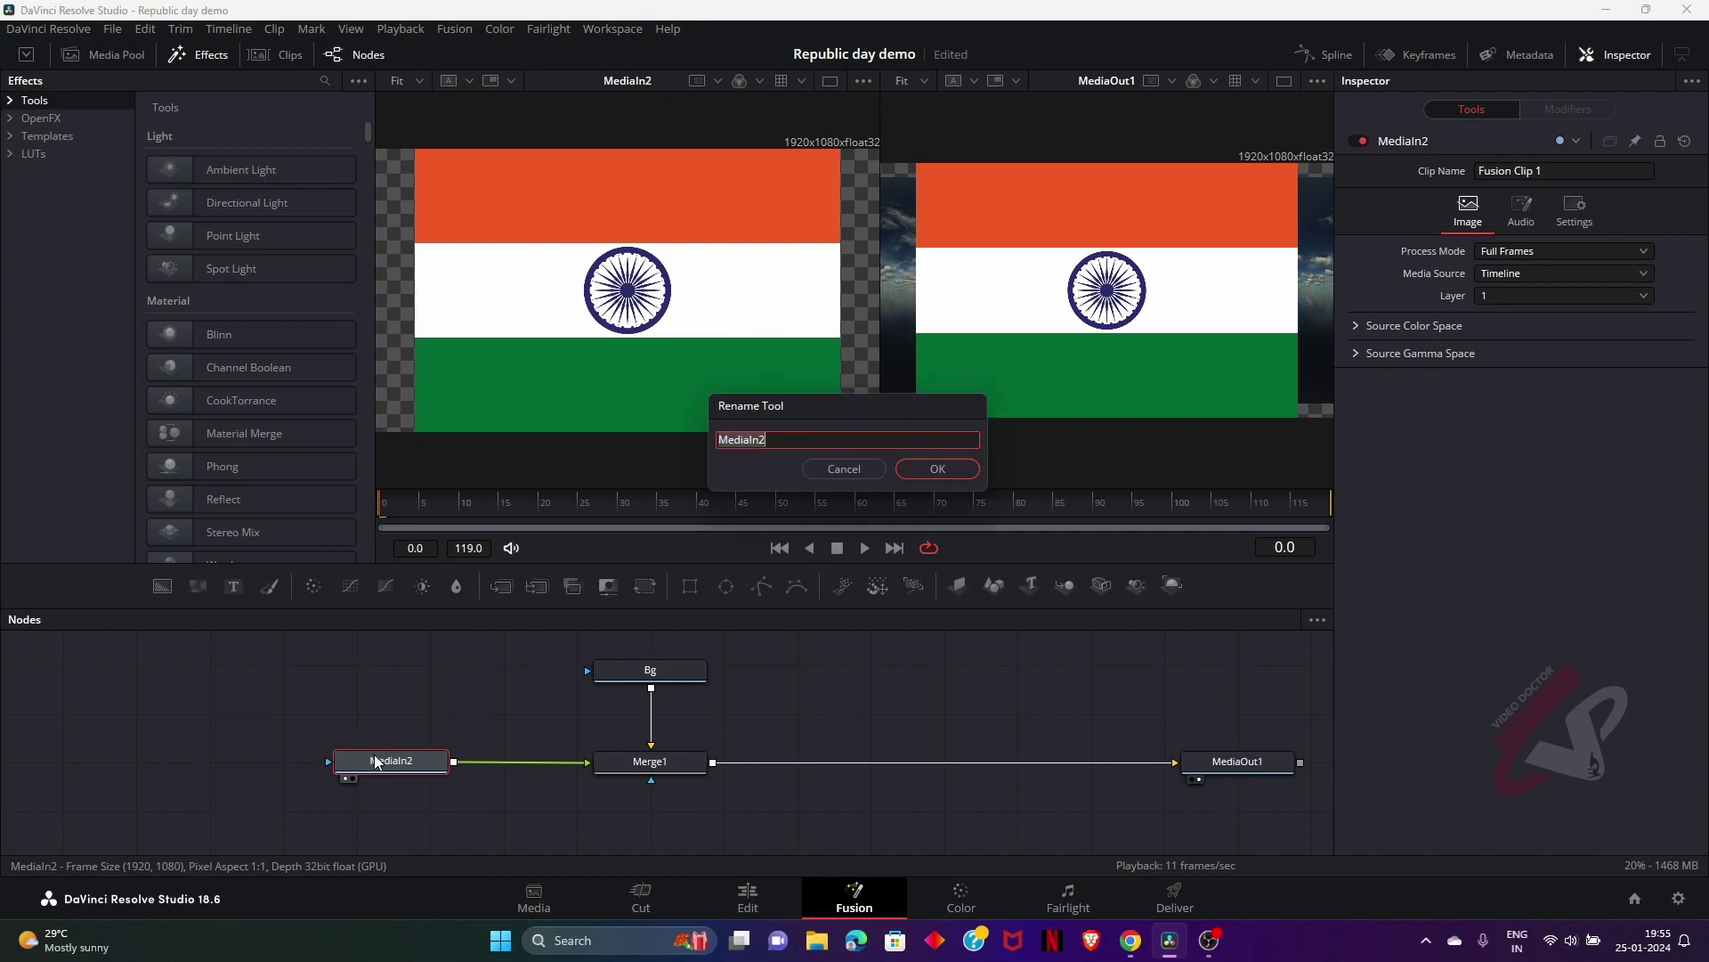
pyautogui.write('flag')
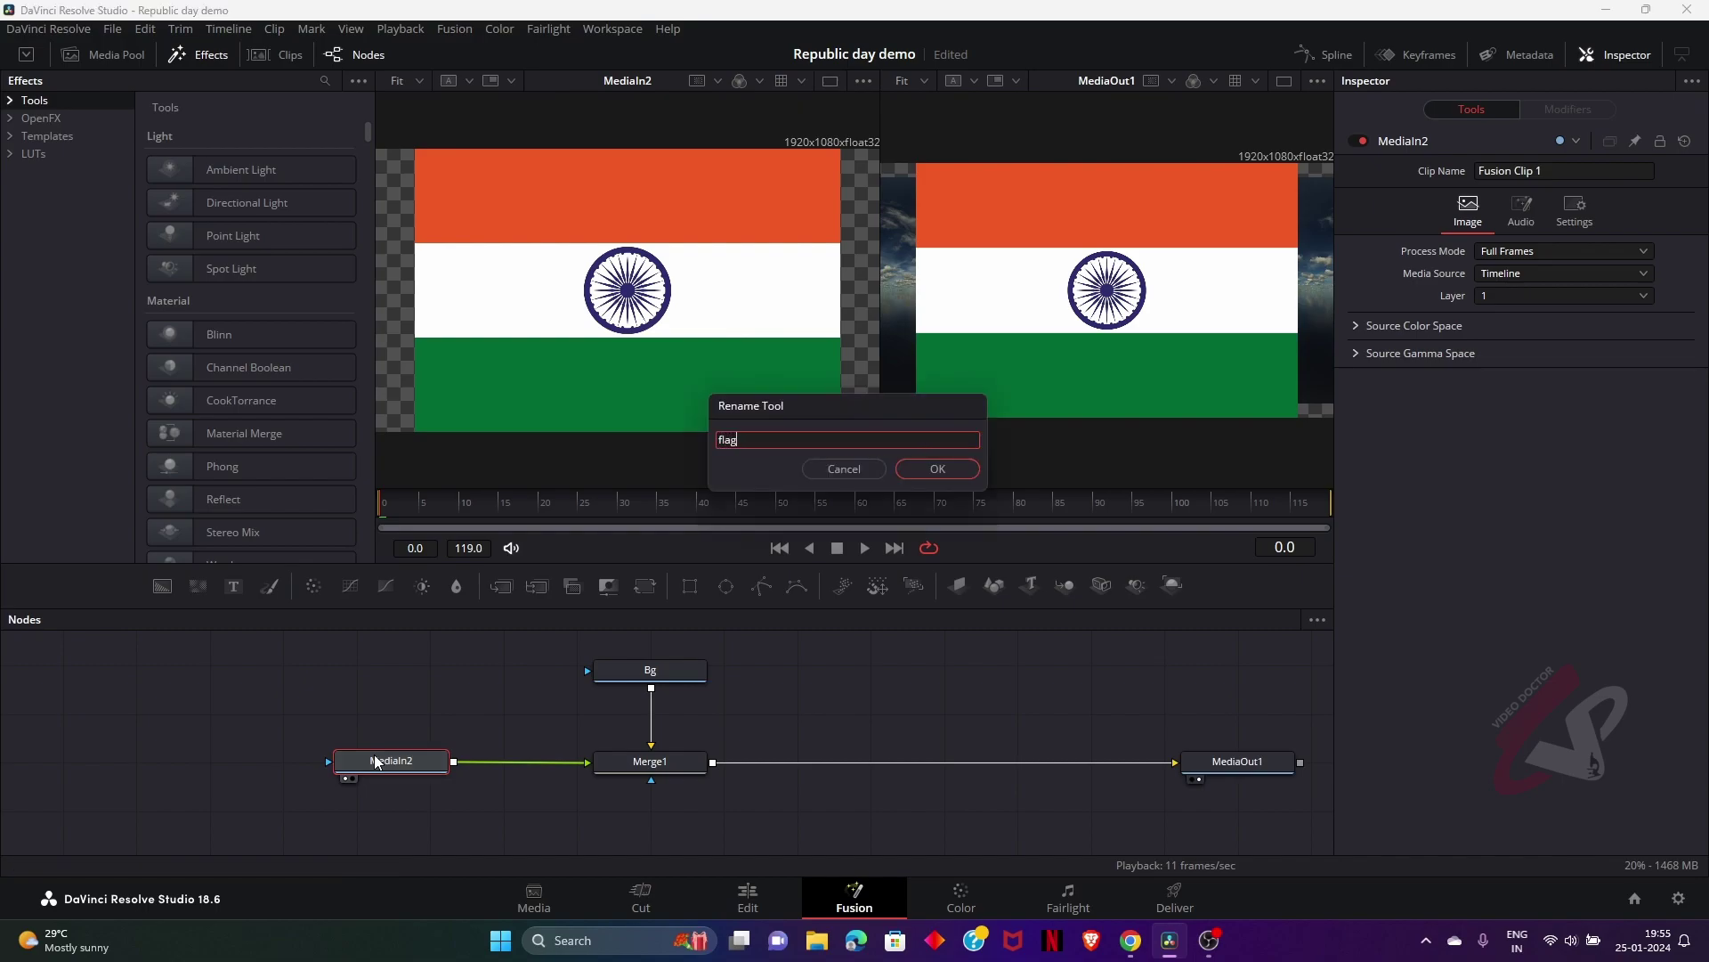
pyautogui.press('Return')
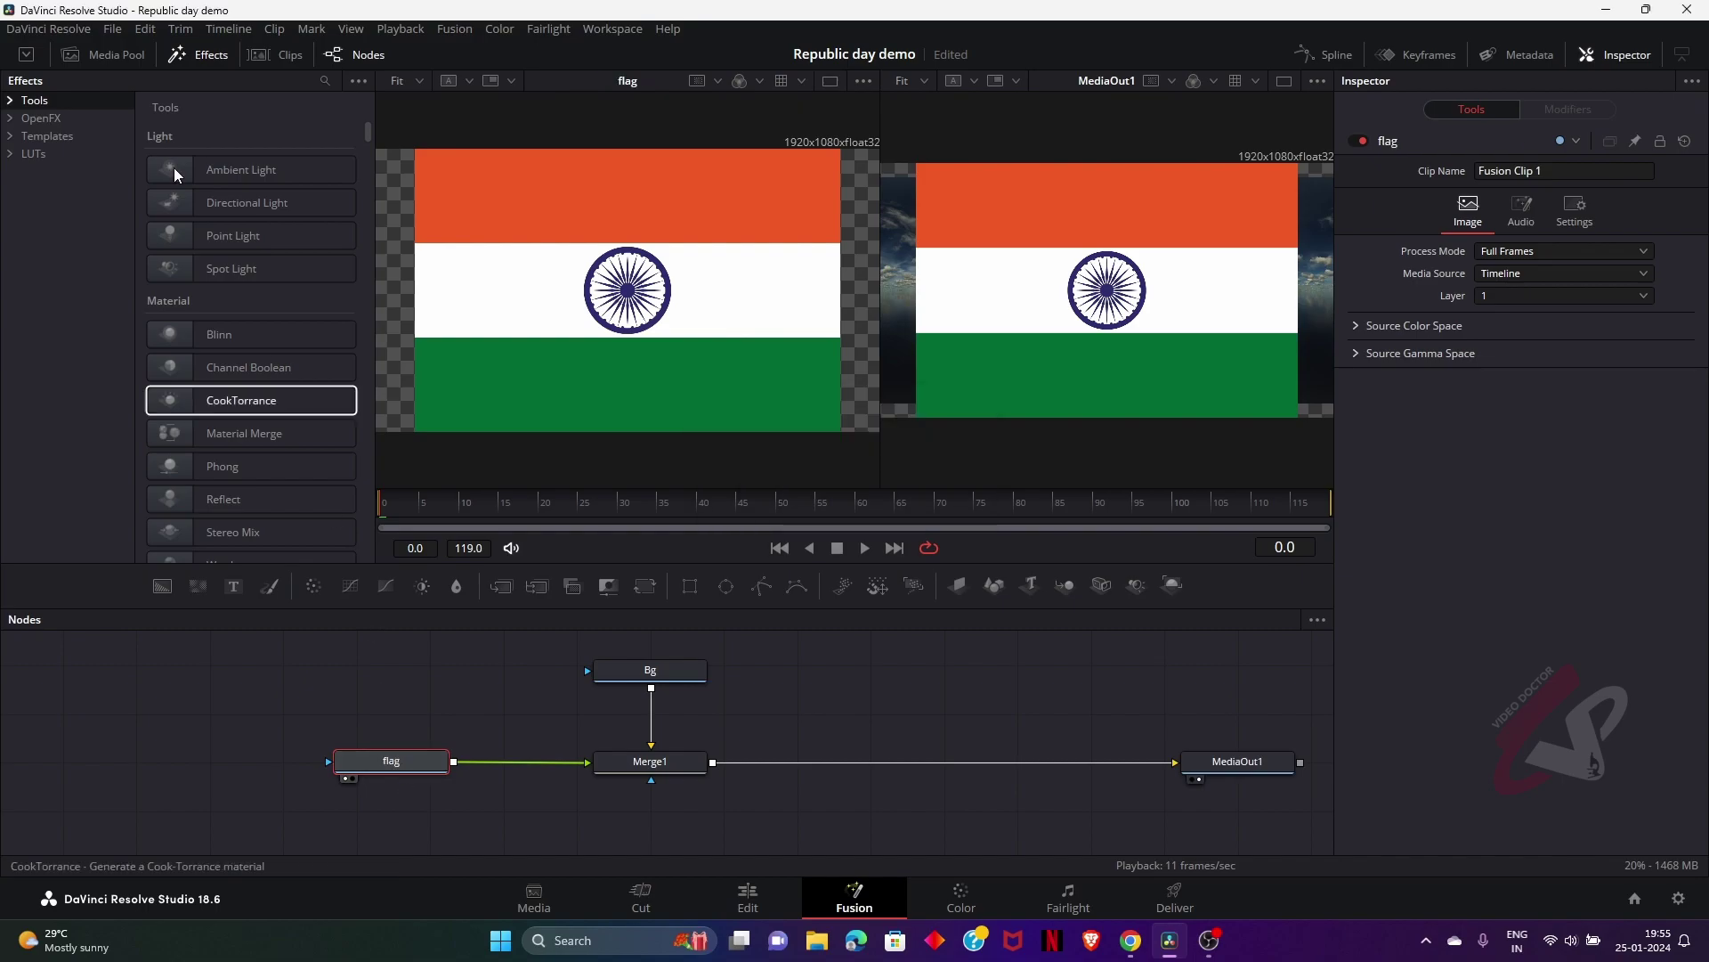
# Hide the effects library and switch to a single large viewer showing the flag node
pyautogui.click(191, 53)
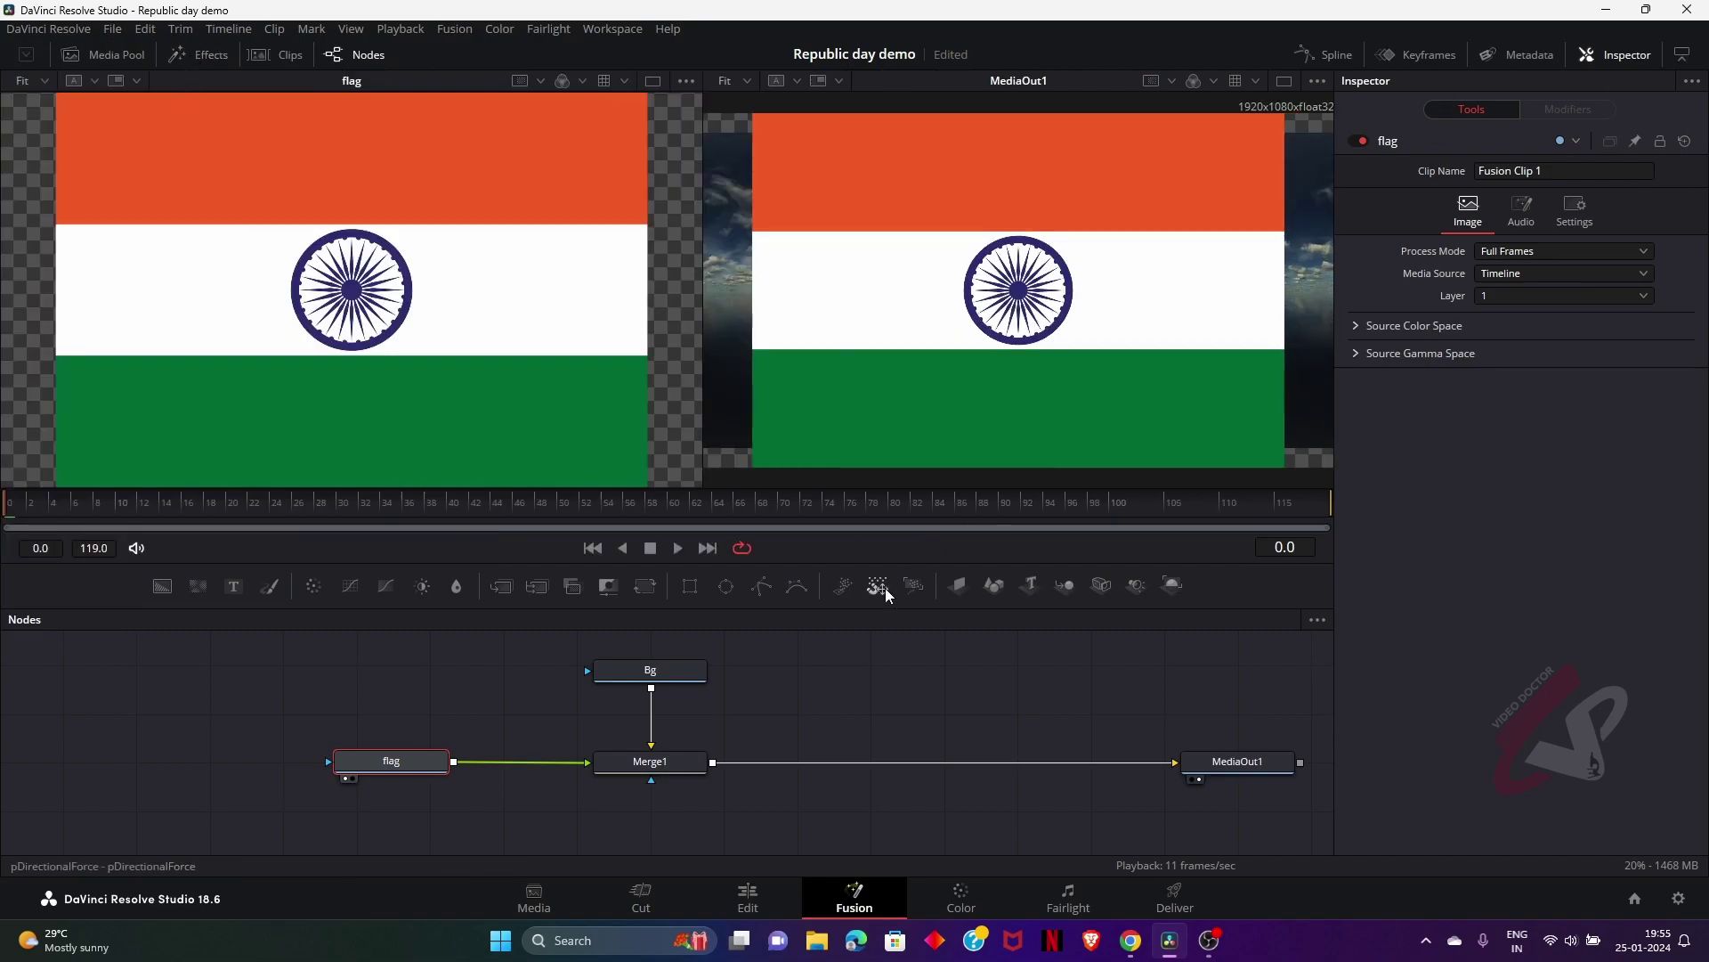
pyautogui.click(1284, 81)
pyautogui.moveTo(391, 761); pyautogui.dragTo(531, 240)
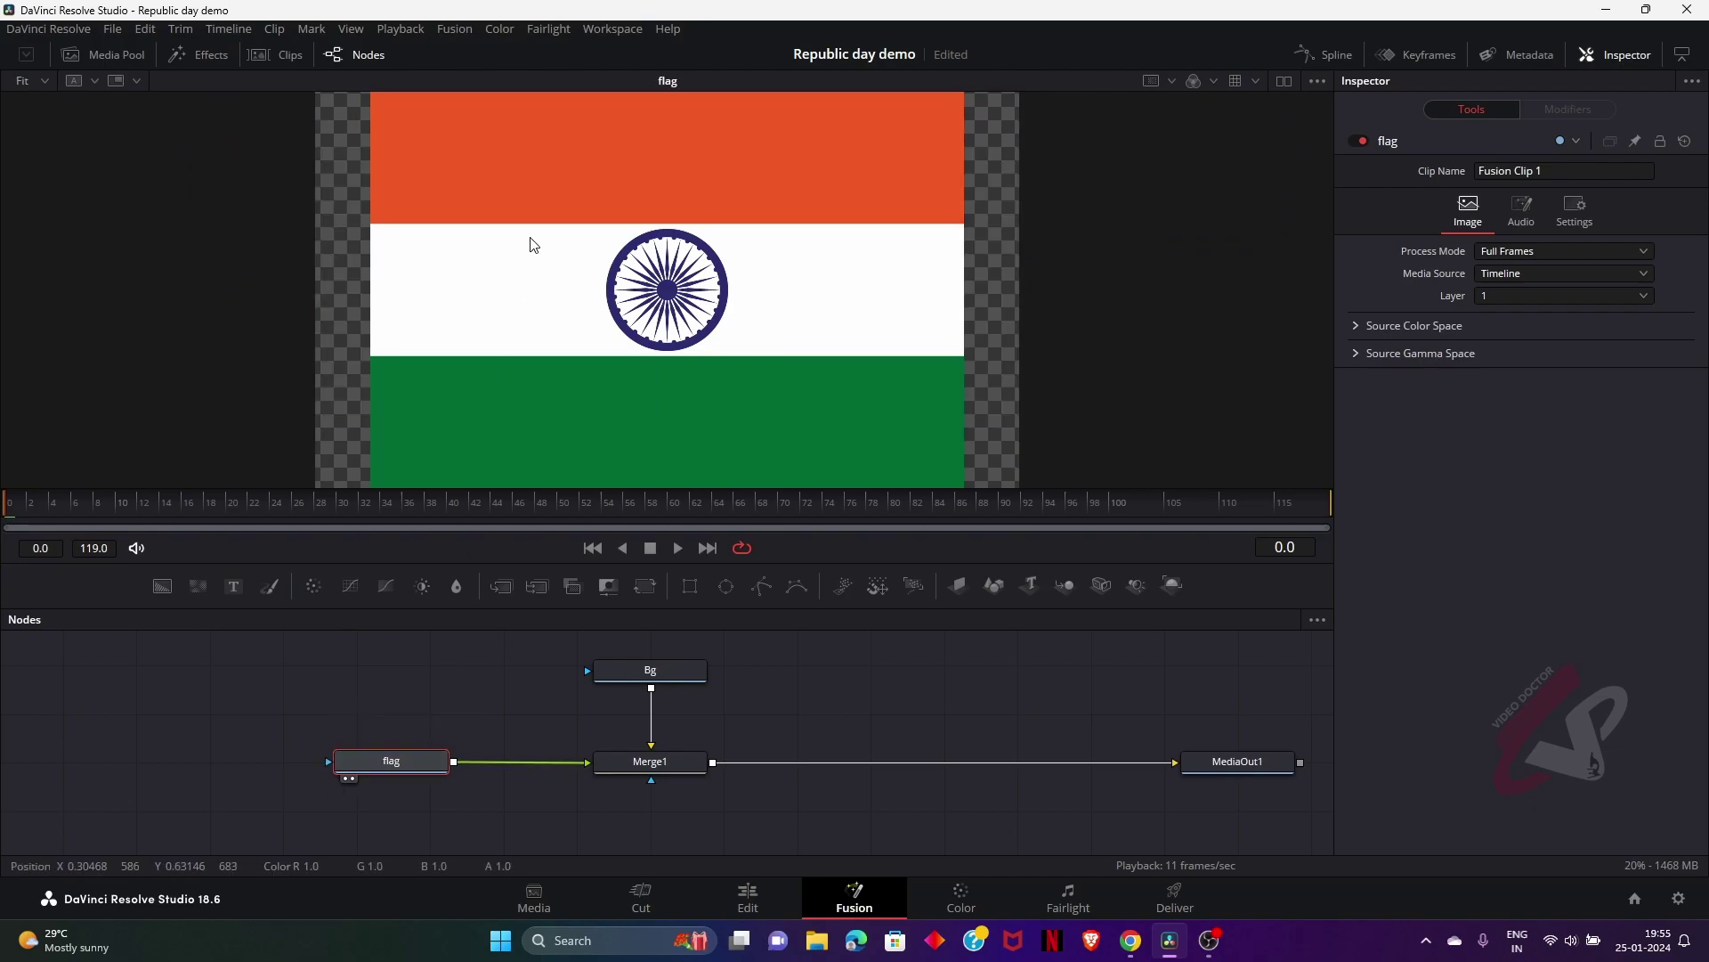
# Disconnect the flag node from Merge1 and spread the nodes apart to make room after flag
pyautogui.moveTo(392, 762); pyautogui.dragTo(215, 756)
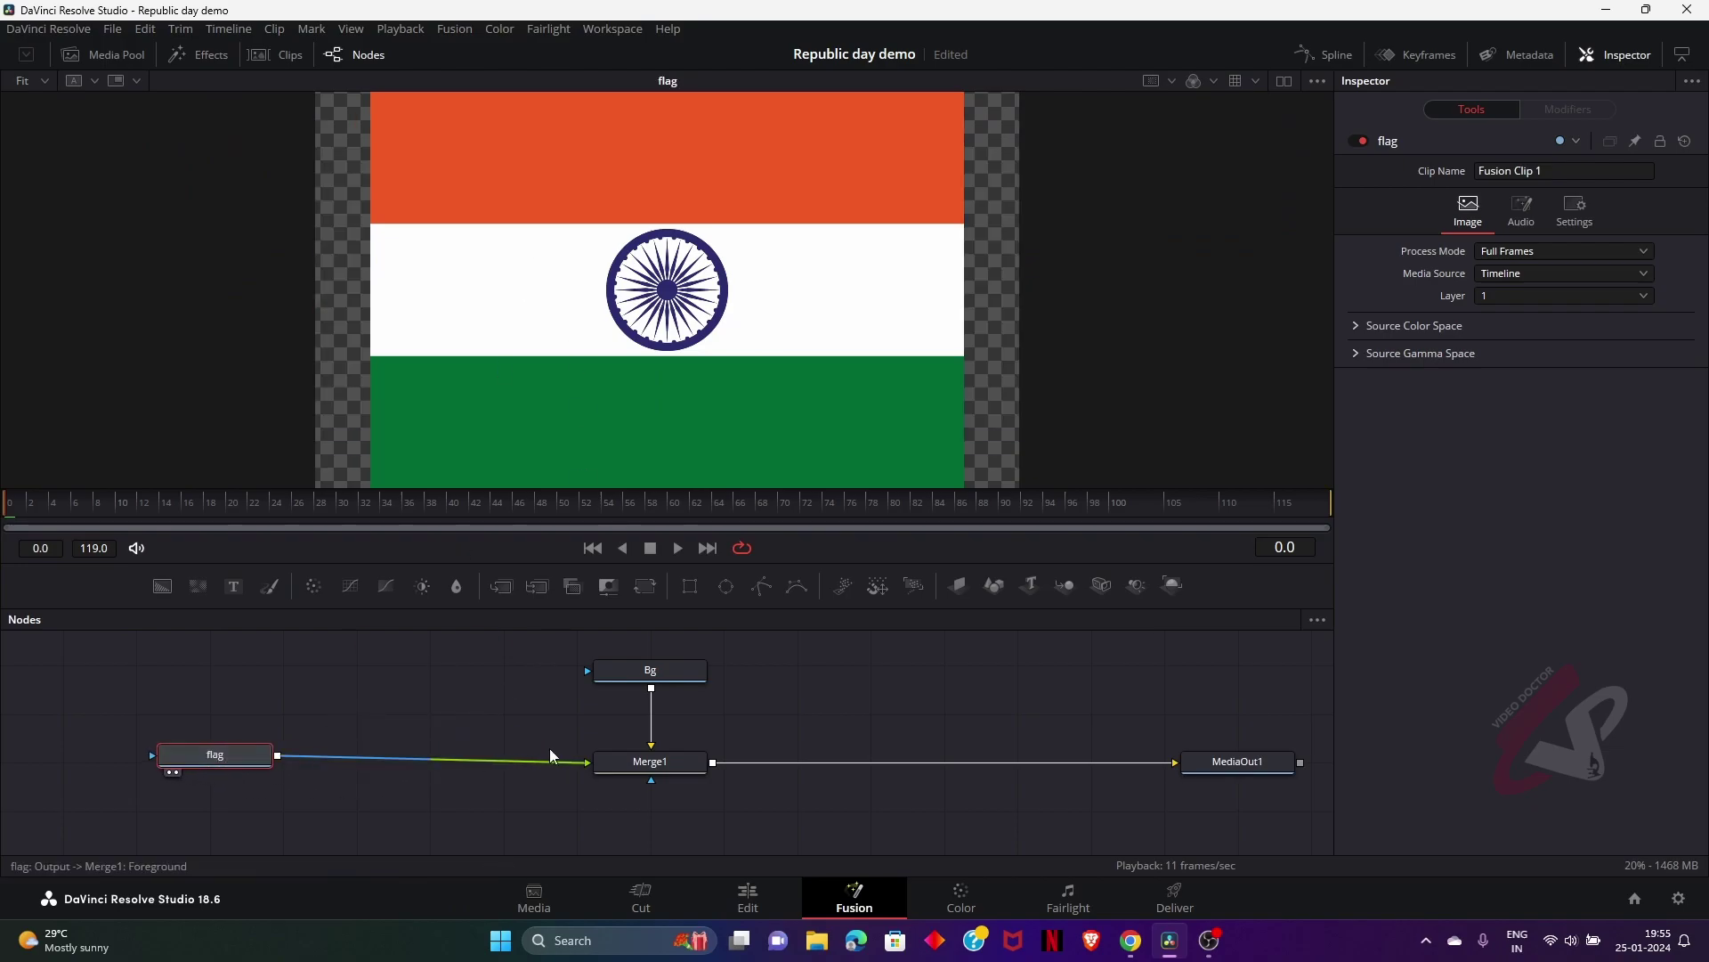
pyautogui.moveTo(691, 778); pyautogui.dragTo(985, 798)
pyautogui.moveTo(810, 777); pyautogui.dragTo(1034, 782)
pyautogui.moveTo(411, 774); pyautogui.dragTo(365, 769)
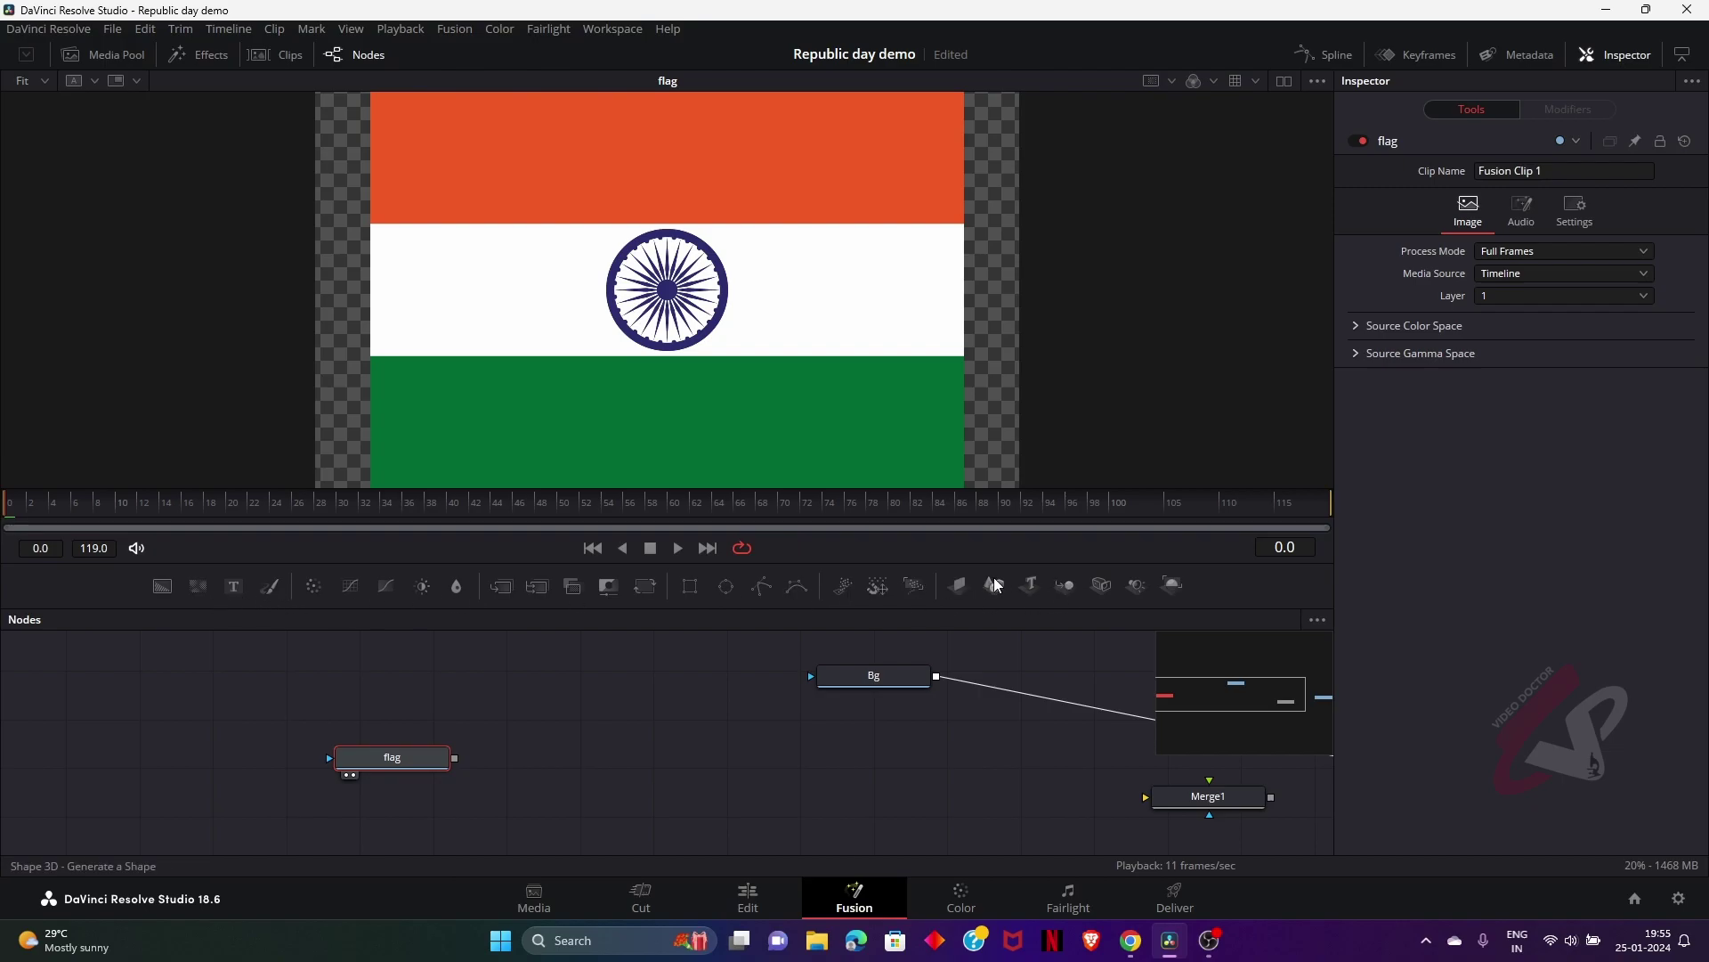
# Add an Image Plane 3D node beside the flag node and connect the flag output to it
pyautogui.moveTo(962, 586); pyautogui.dragTo(589, 763)
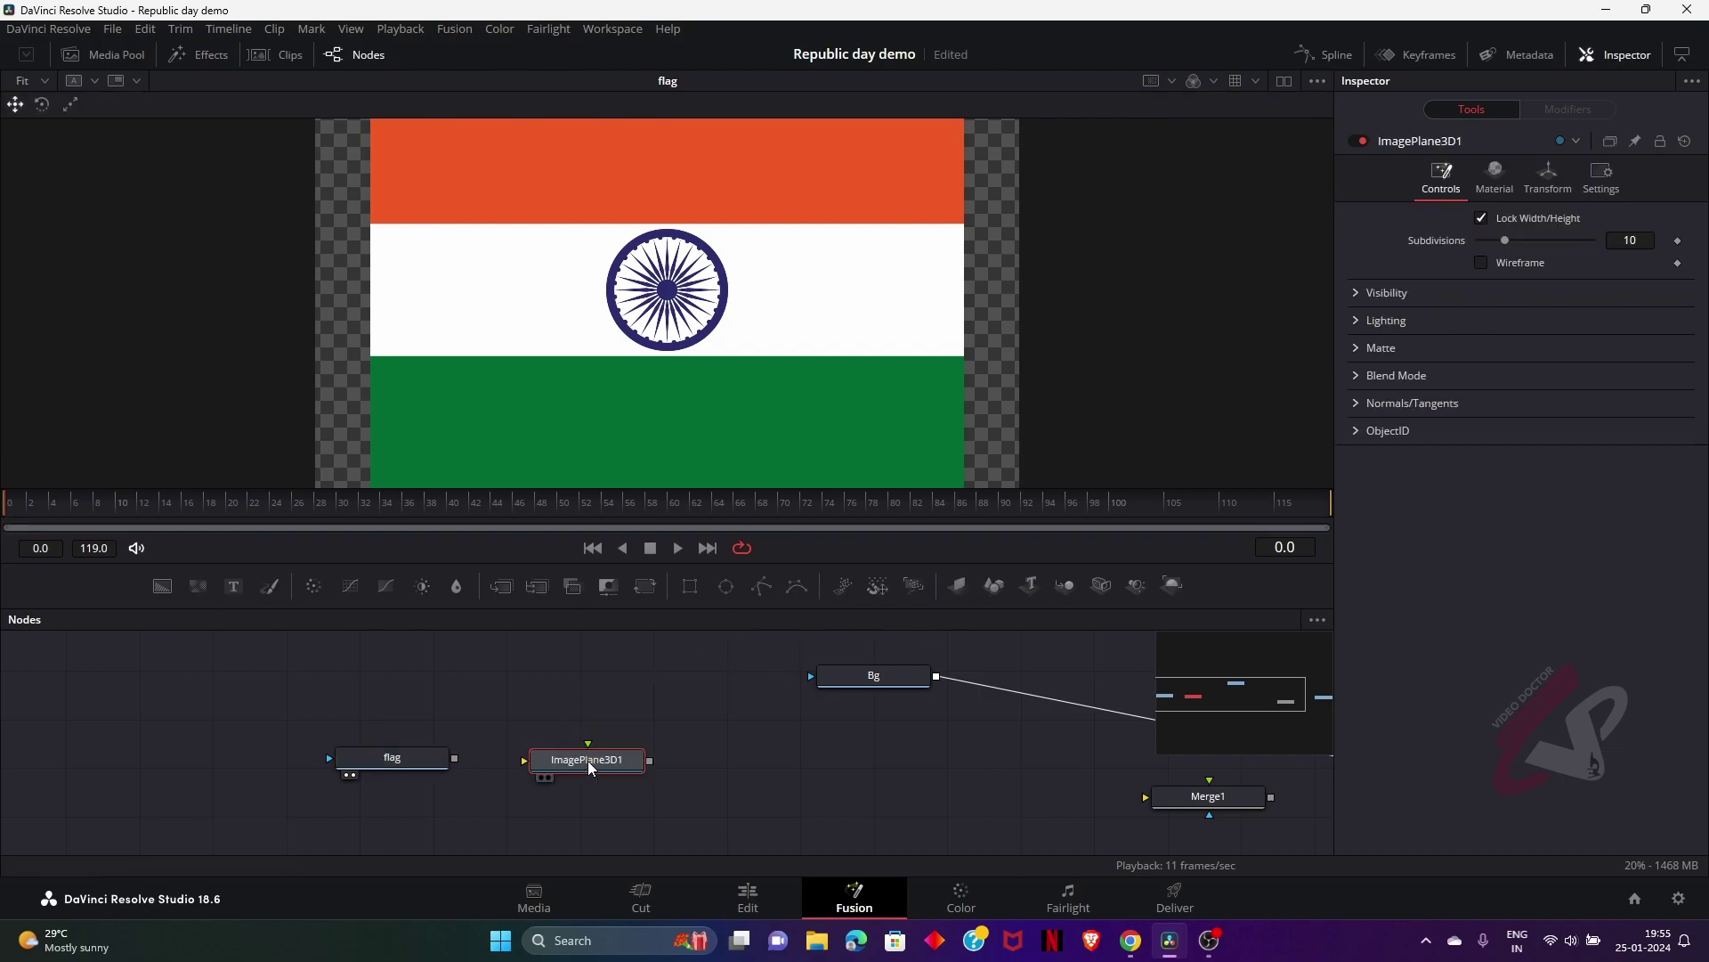
pyautogui.moveTo(454, 761); pyautogui.dragTo(524, 759)
pyautogui.moveTo(392, 761); pyautogui.dragTo(357, 757)
# Show ImagePlane3D1 in the viewer, examine the flag plane in 3D space and select its node
pyautogui.moveTo(554, 766); pyautogui.dragTo(578, 308)
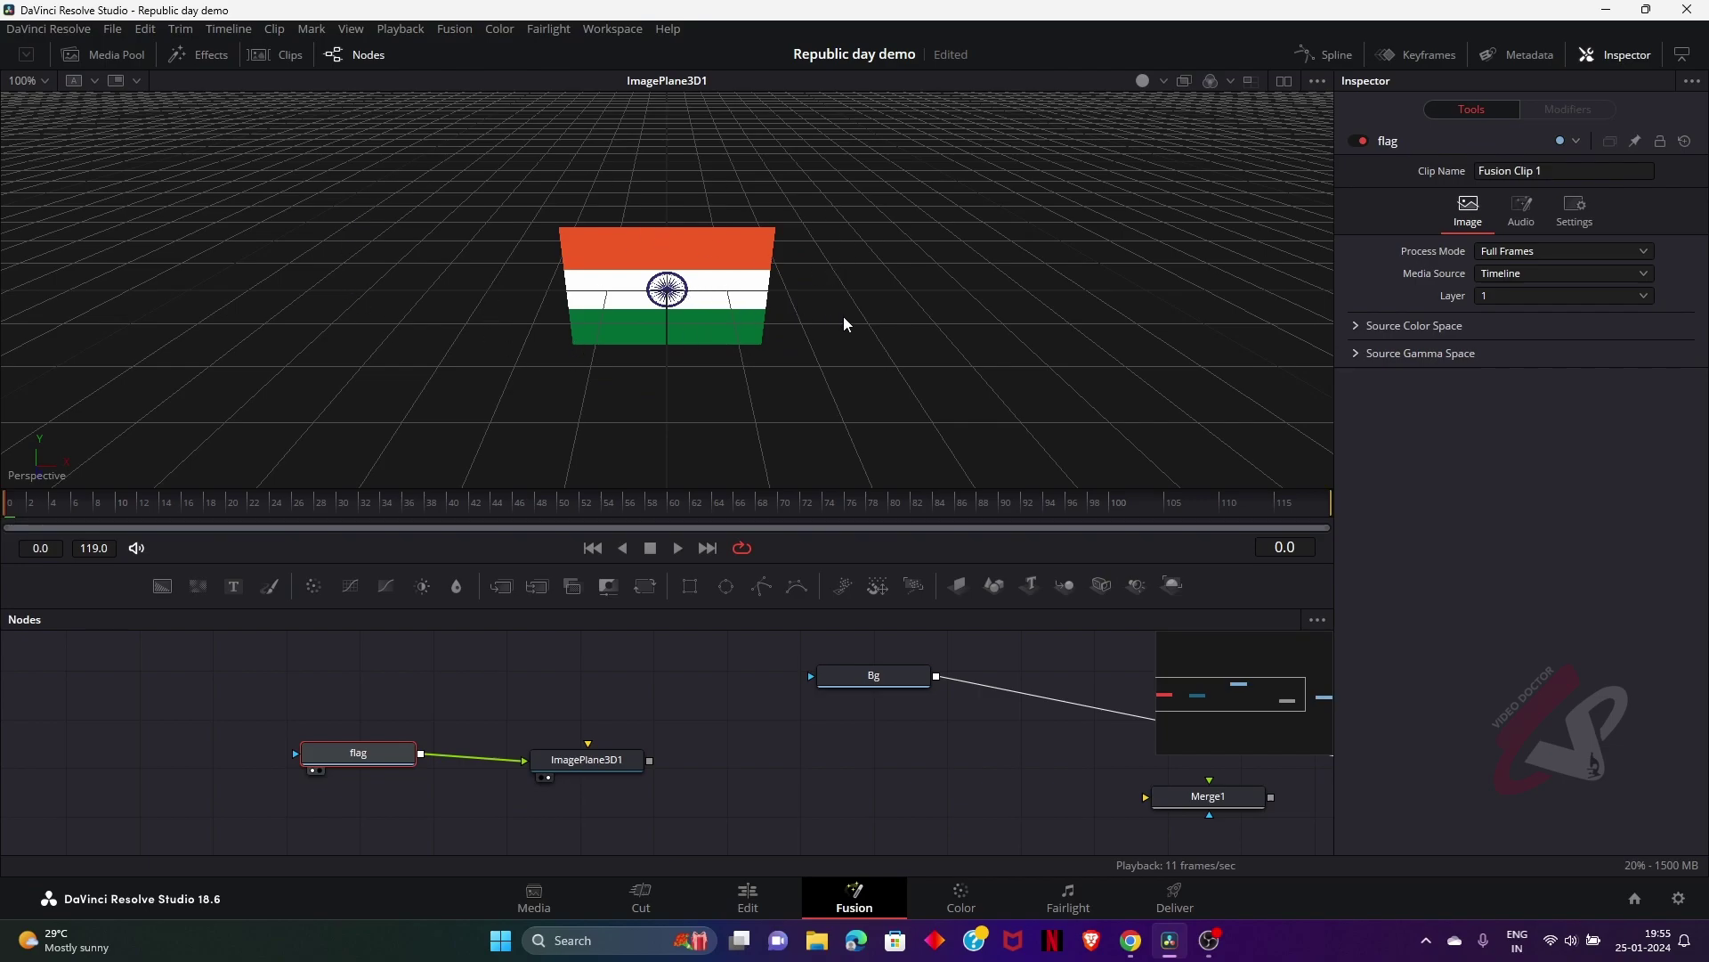
pyautogui.moveTo(846, 287); pyautogui.dragTo(767, 226)
pyautogui.scroll(-3, 680, 233)
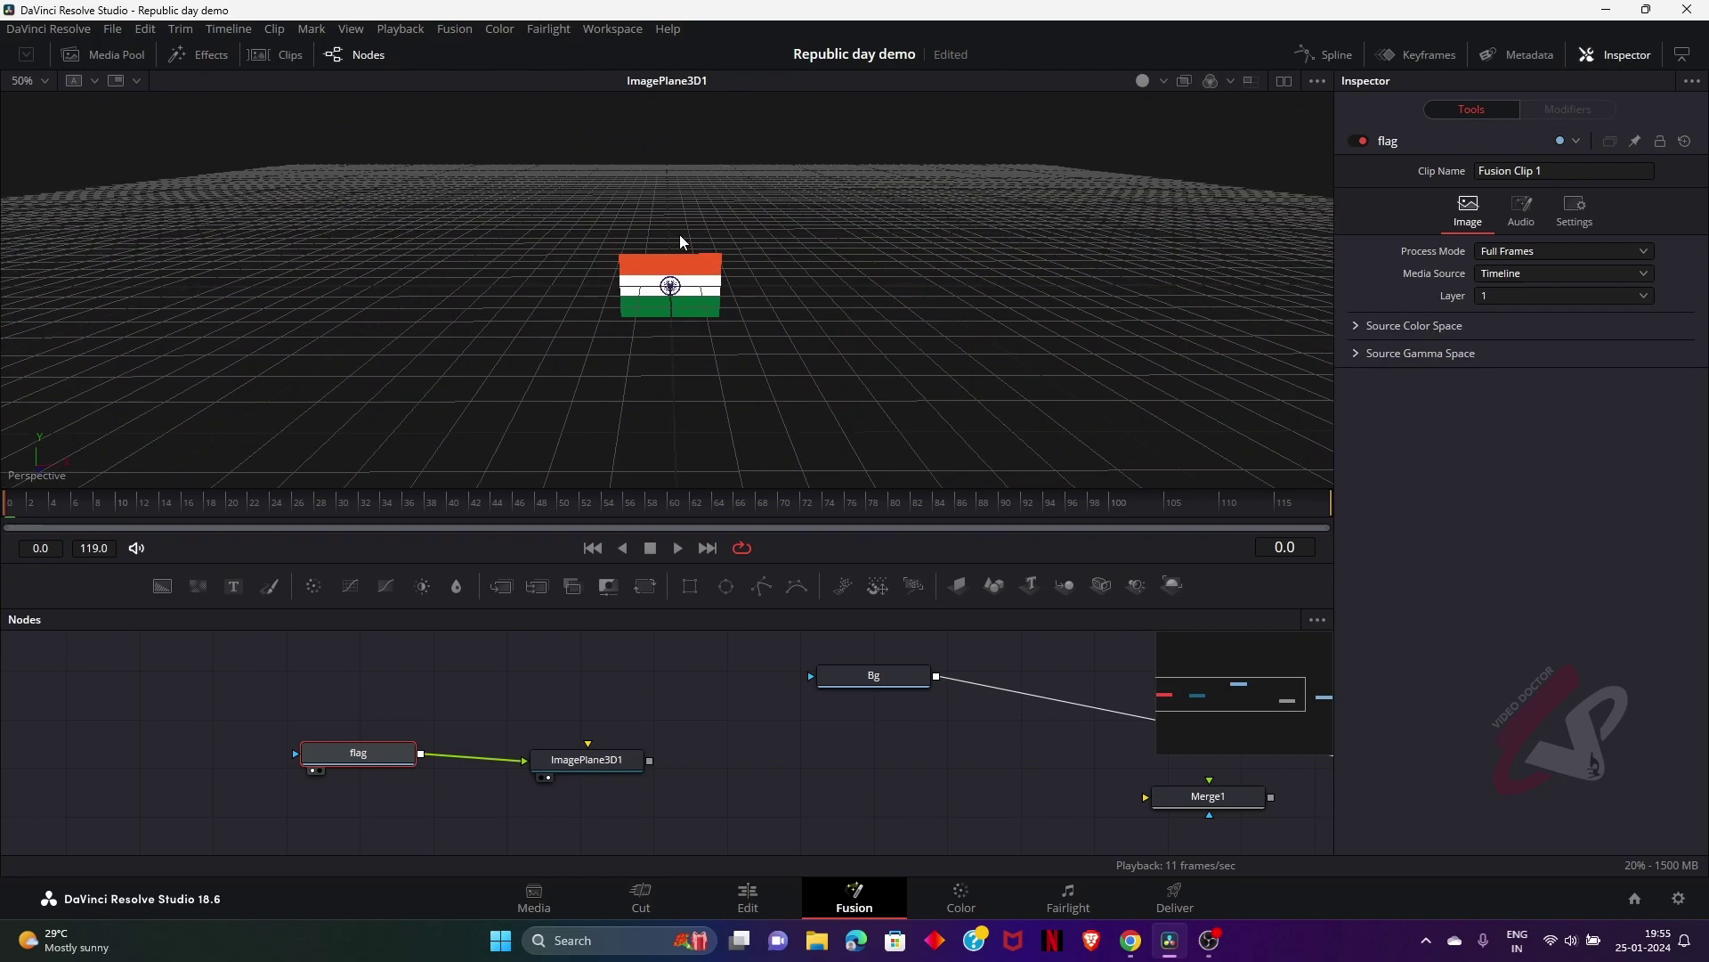
pyautogui.scroll(3, 680, 233)
pyautogui.scroll(-3, 680, 234)
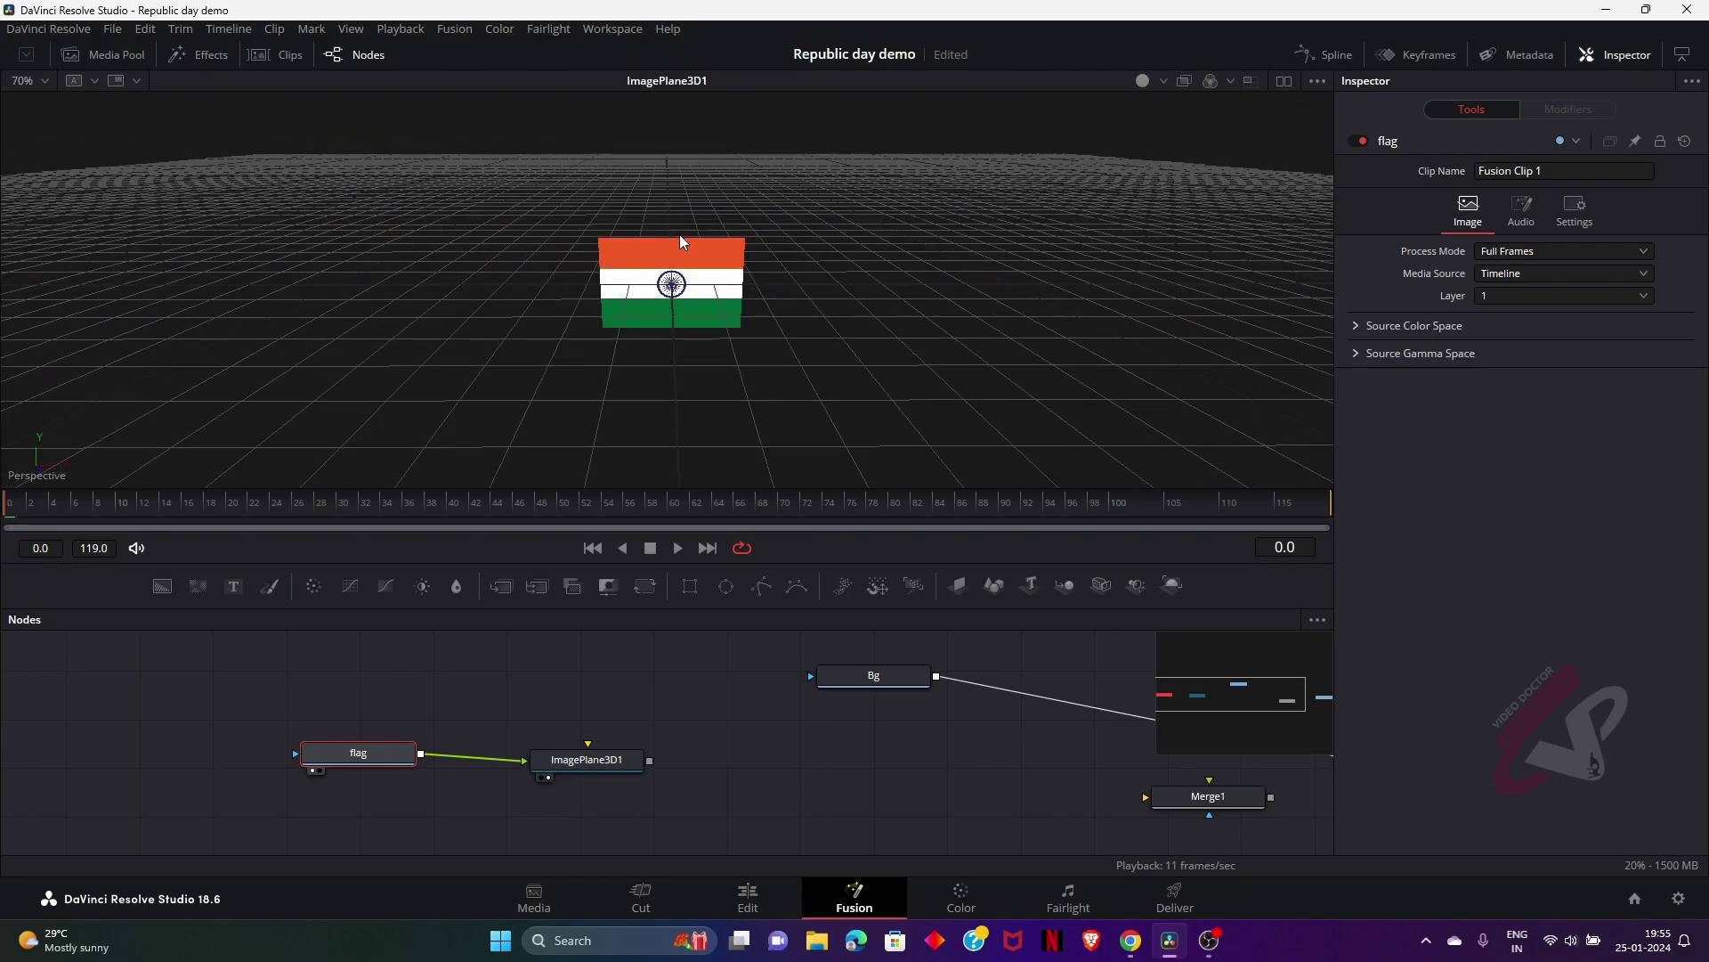
pyautogui.moveTo(780, 267); pyautogui.dragTo(710, 221)
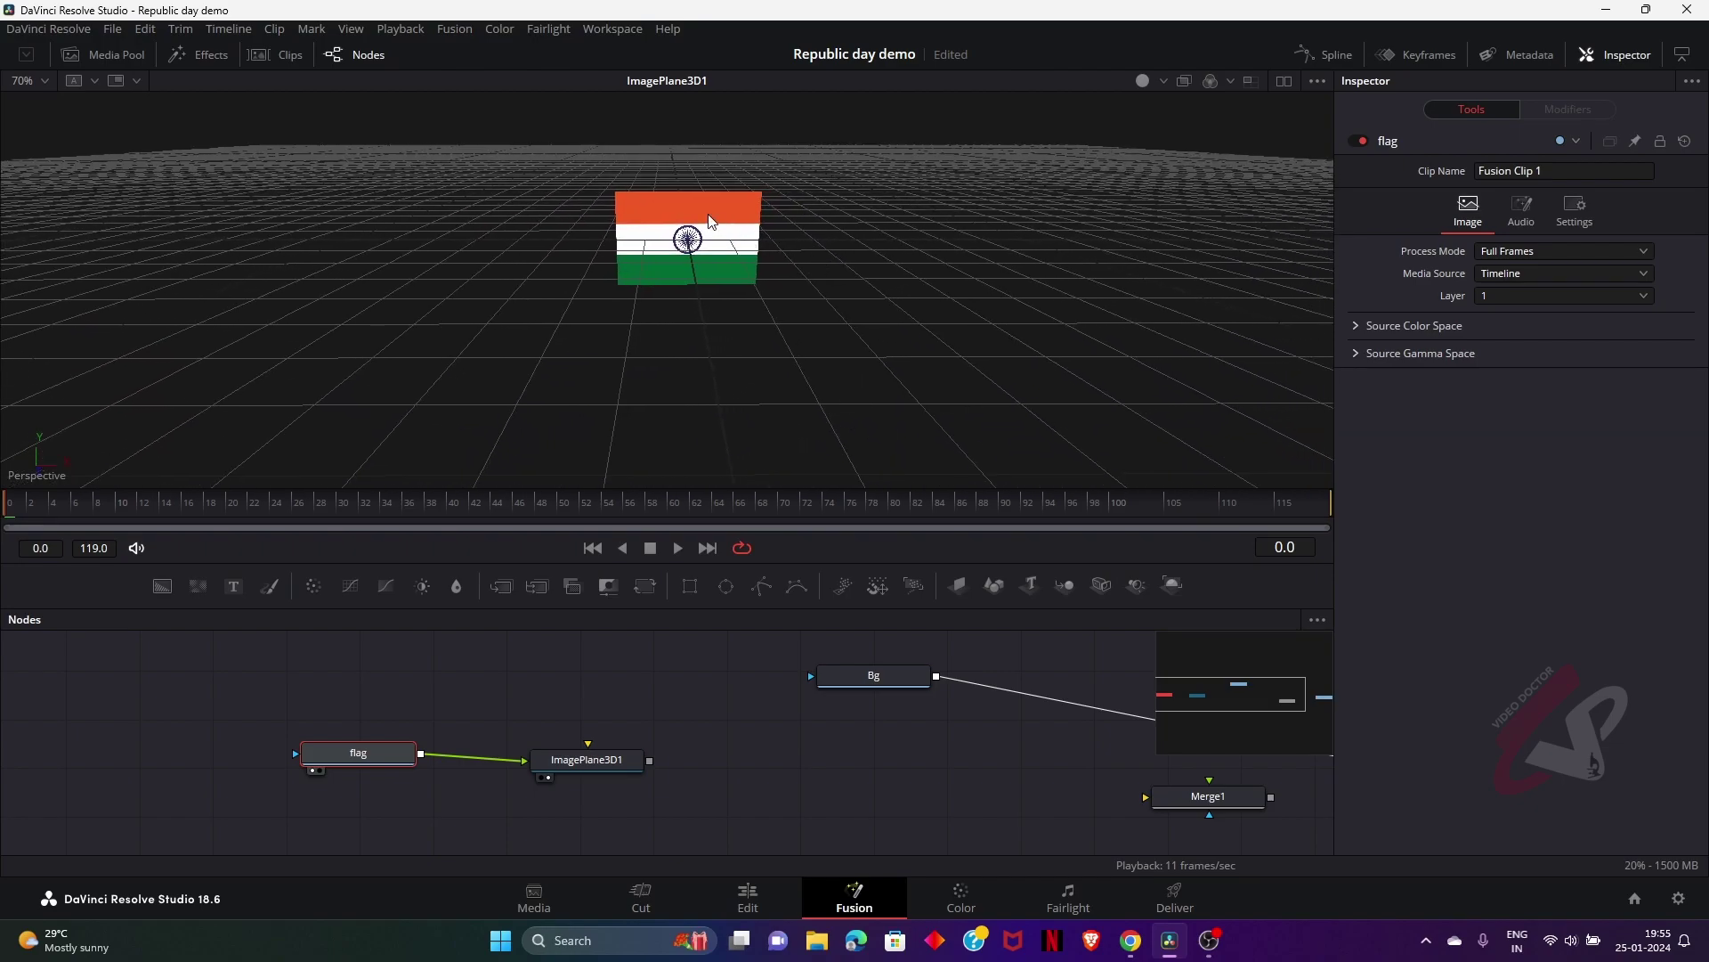
pyautogui.scroll(-2, 710, 219)
pyautogui.scroll(4, 710, 219)
pyautogui.scroll(-1, 703, 220)
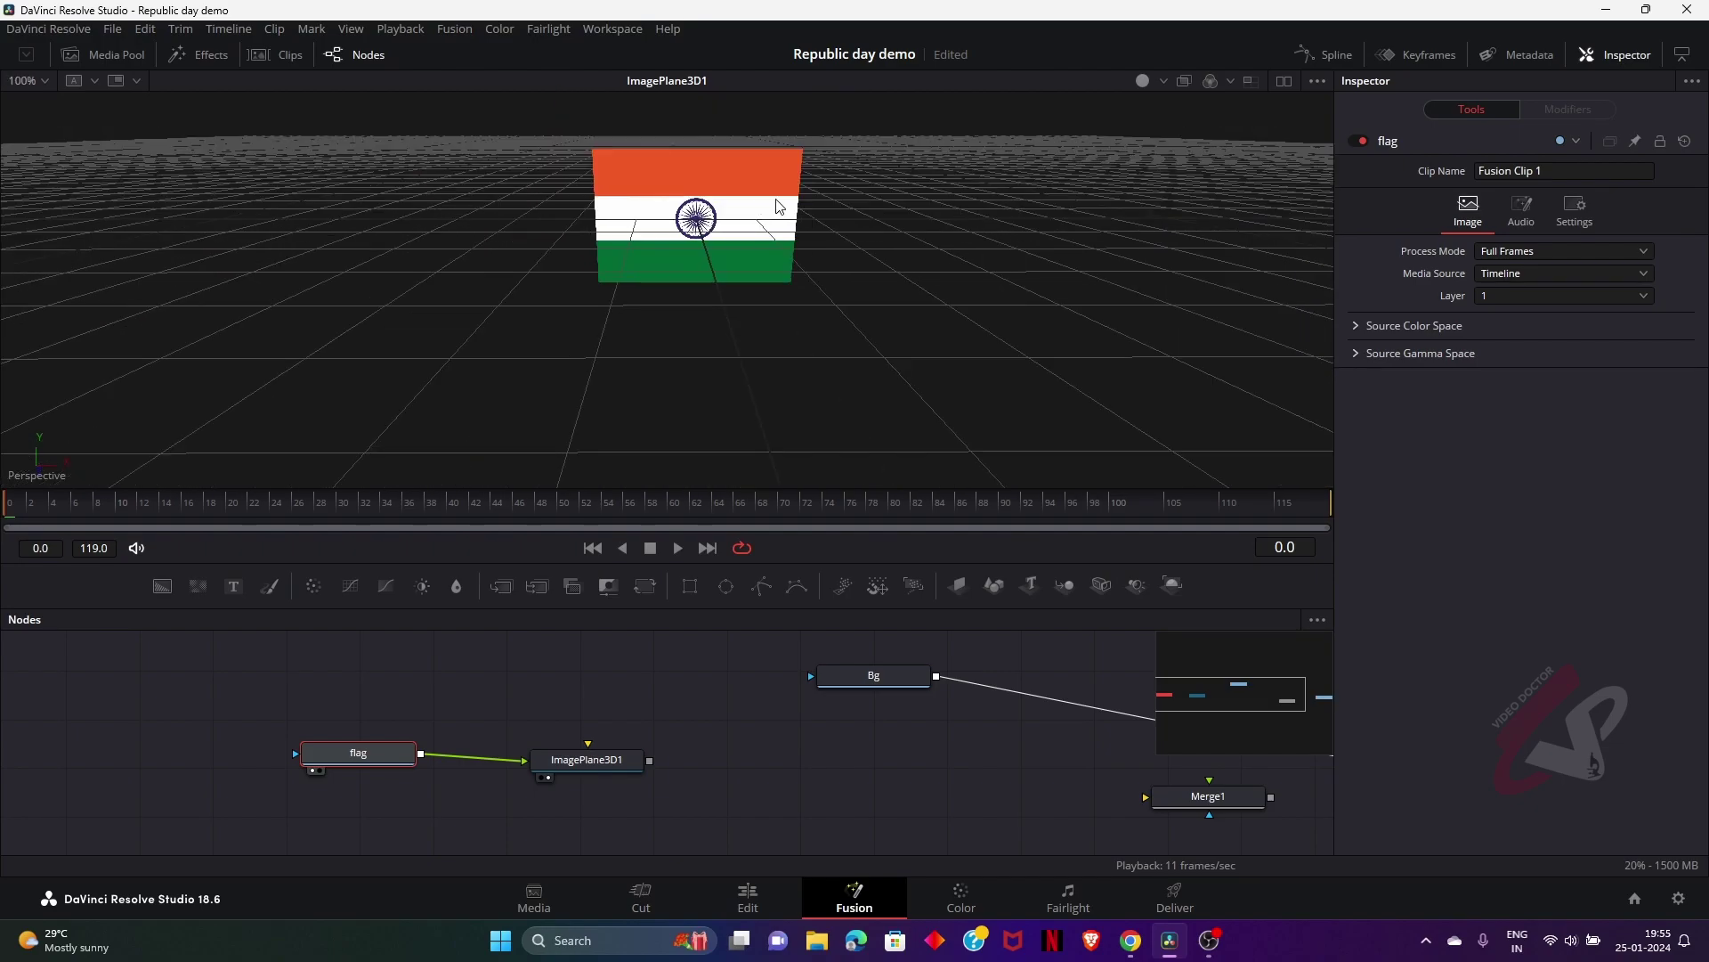
pyautogui.moveTo(777, 203); pyautogui.dragTo(850, 295)
pyautogui.moveTo(577, 766); pyautogui.dragTo(558, 761)
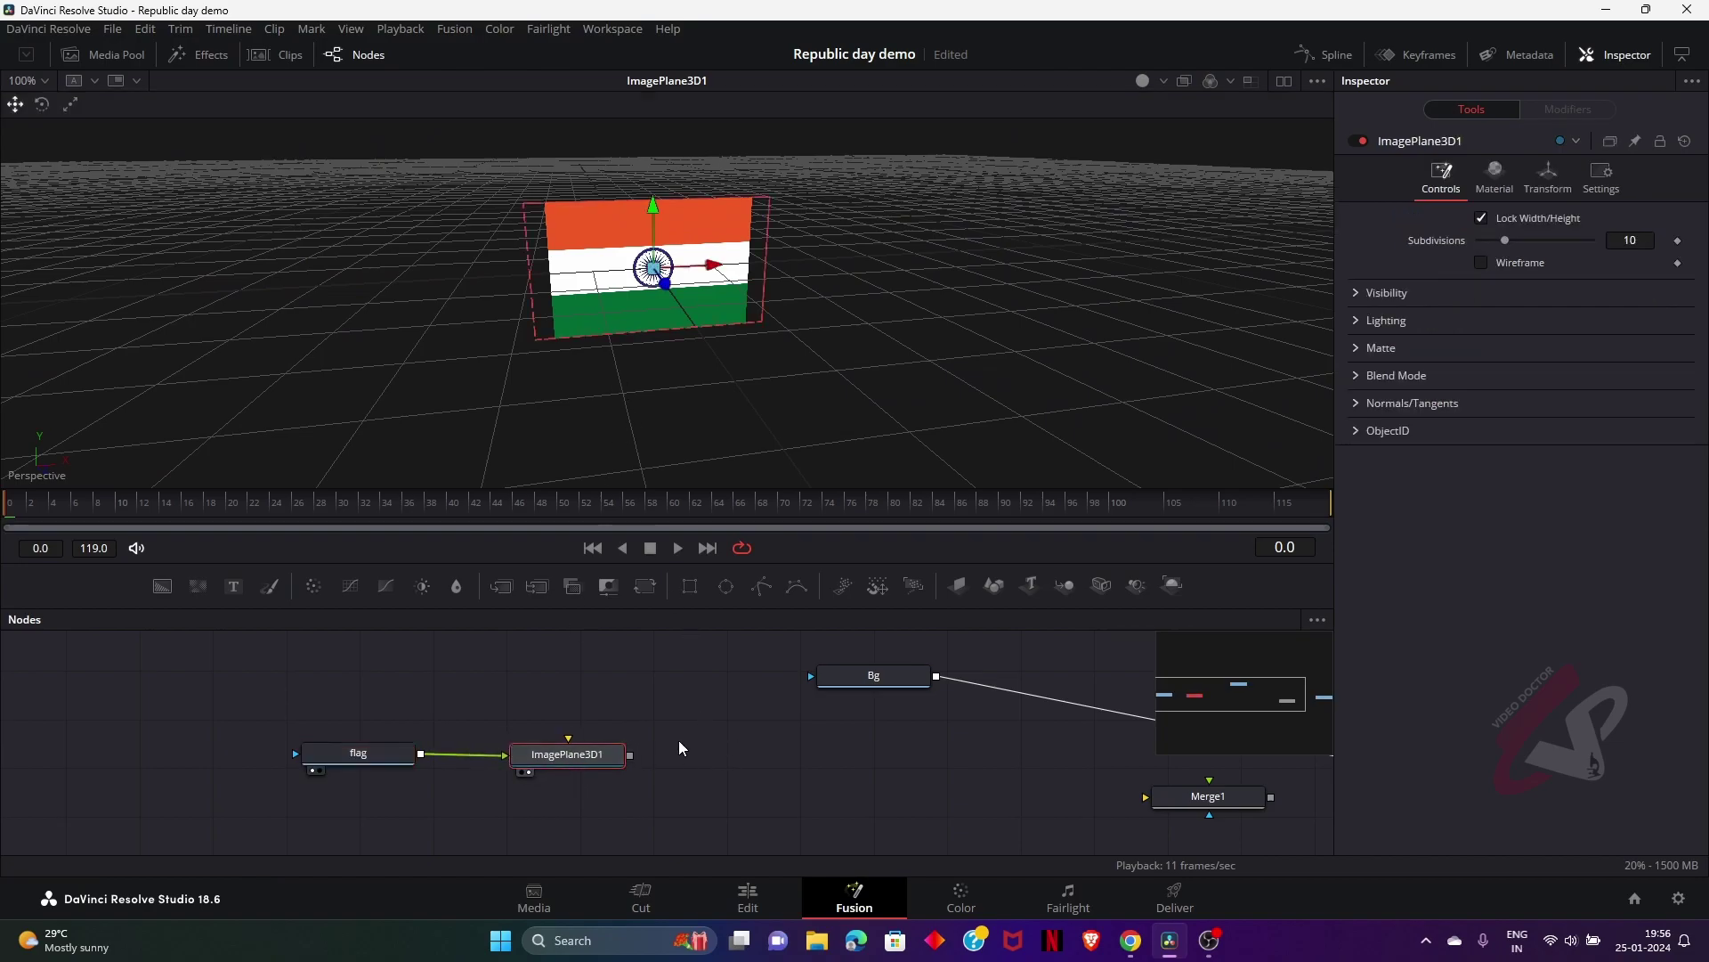
pyautogui.hotkey('shift', 'space')
pyautogui.write('cc')
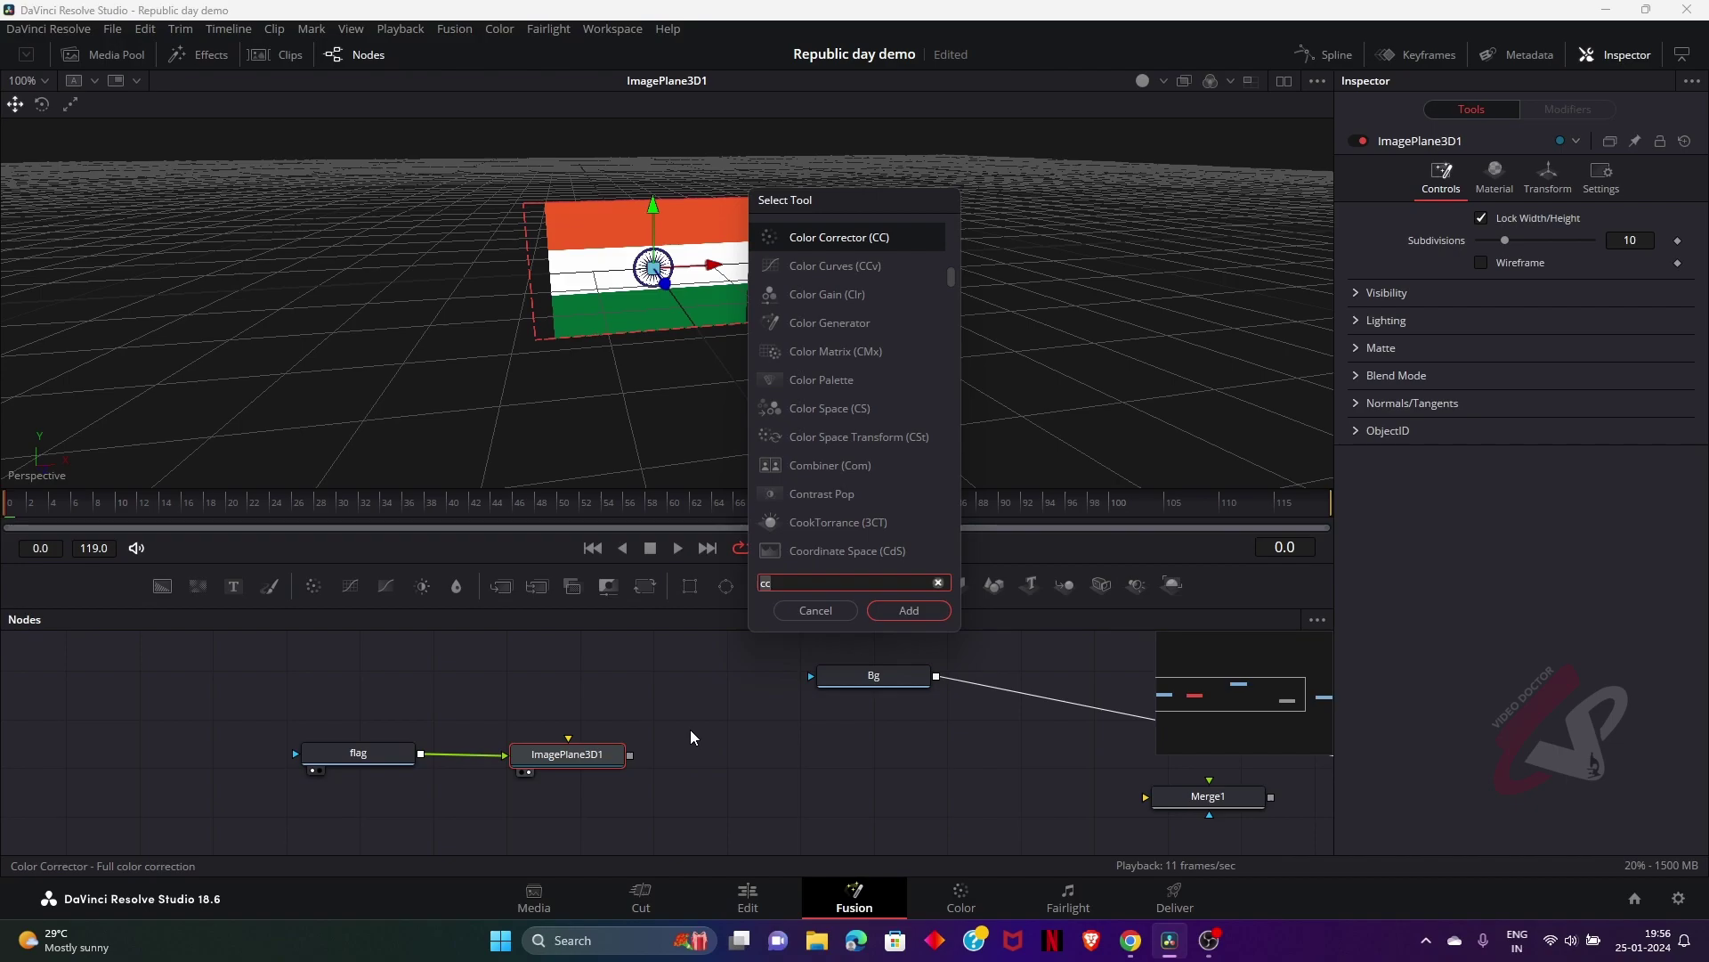
pyautogui.click(830, 614)
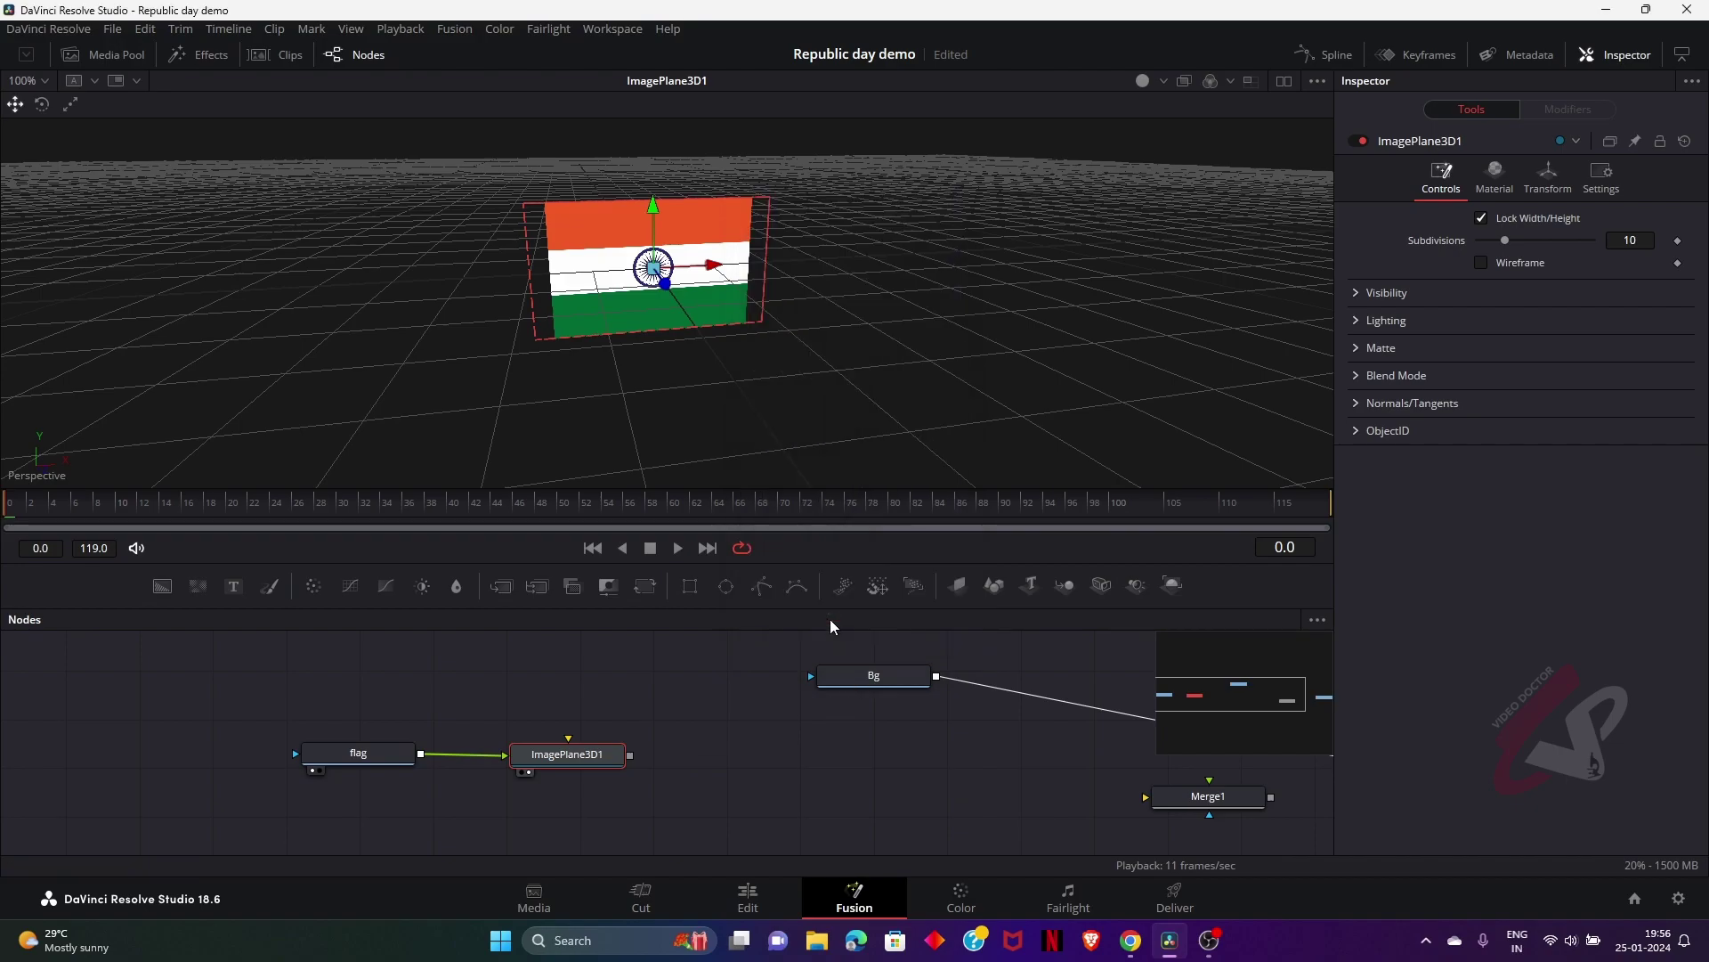
pyautogui.click(184, 56)
pyautogui.click(184, 56)
# Add a Displace 3D node after ImagePlane3D1 and space the two nodes apart
pyautogui.hotkey('shift', 'space')
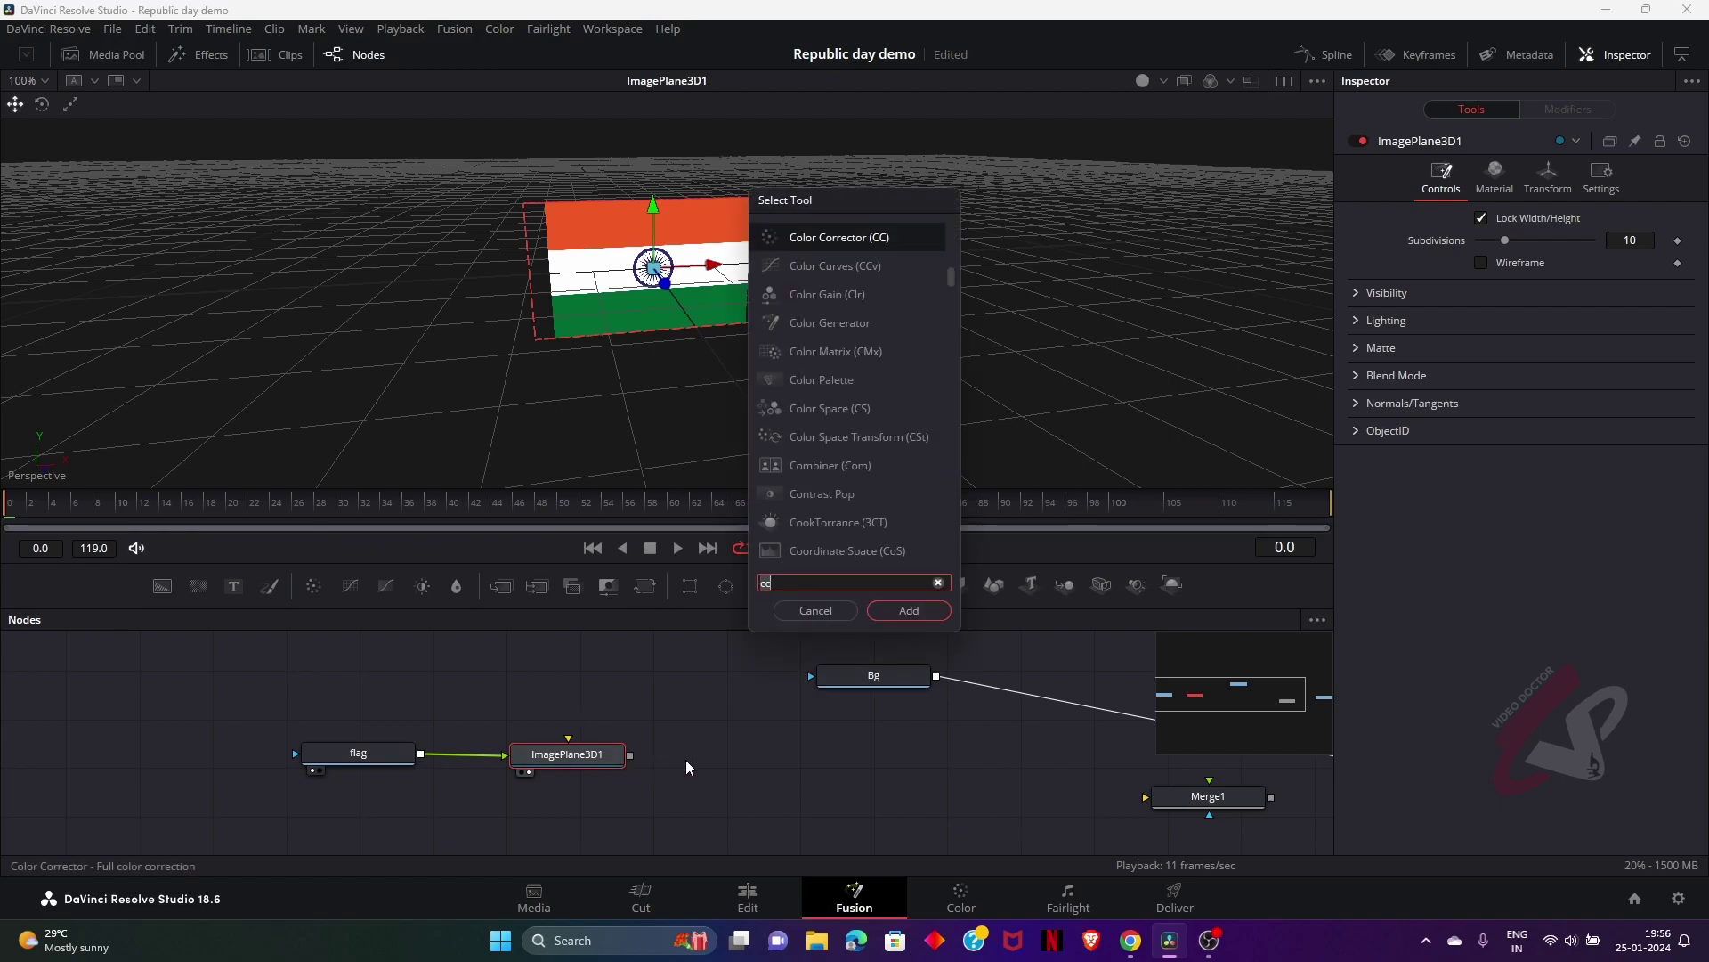
pyautogui.press('BackSpace')
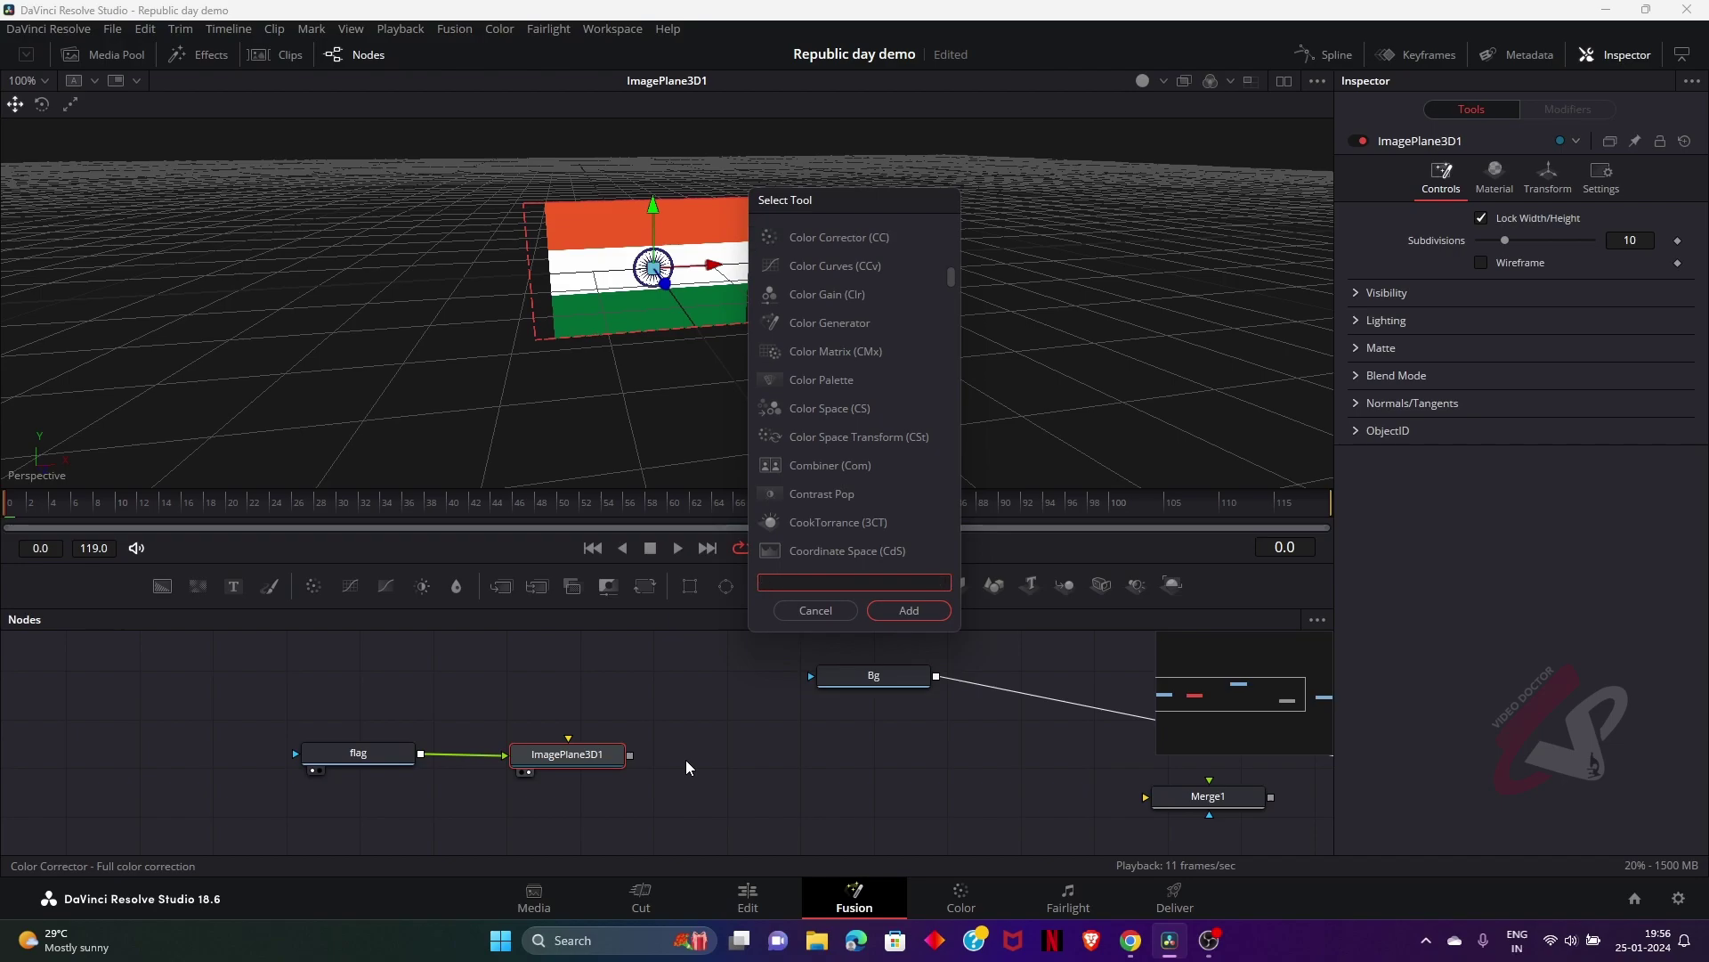
pyautogui.write('dis')
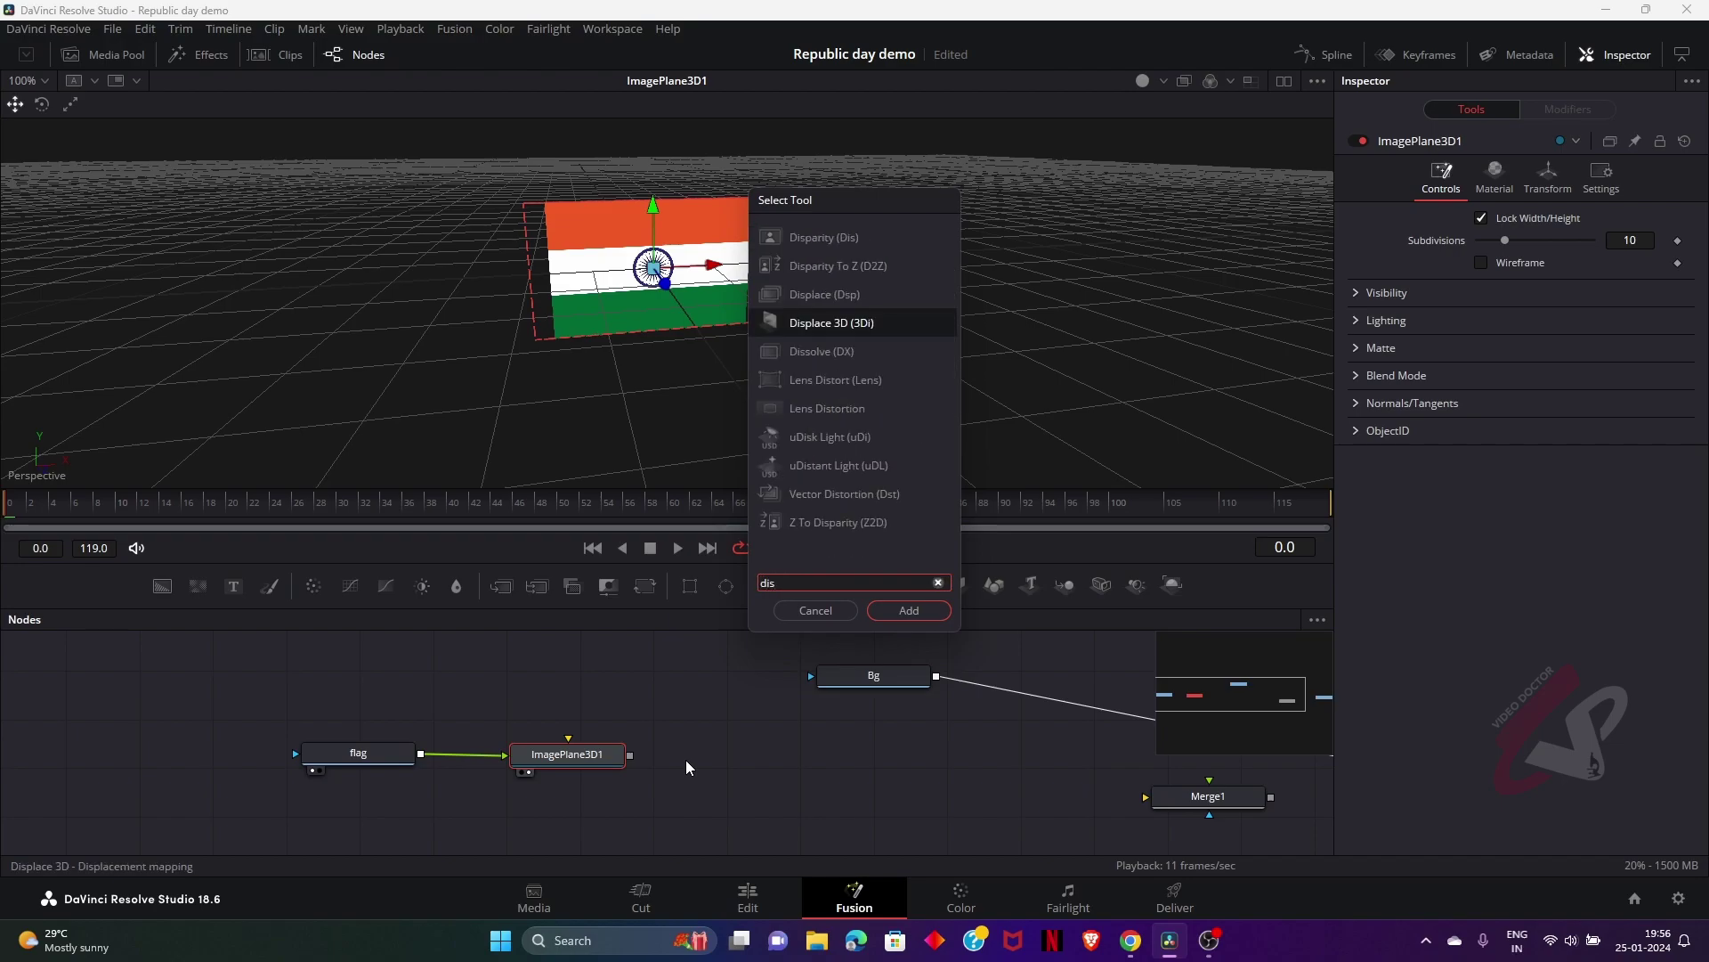
pyautogui.press('Return')
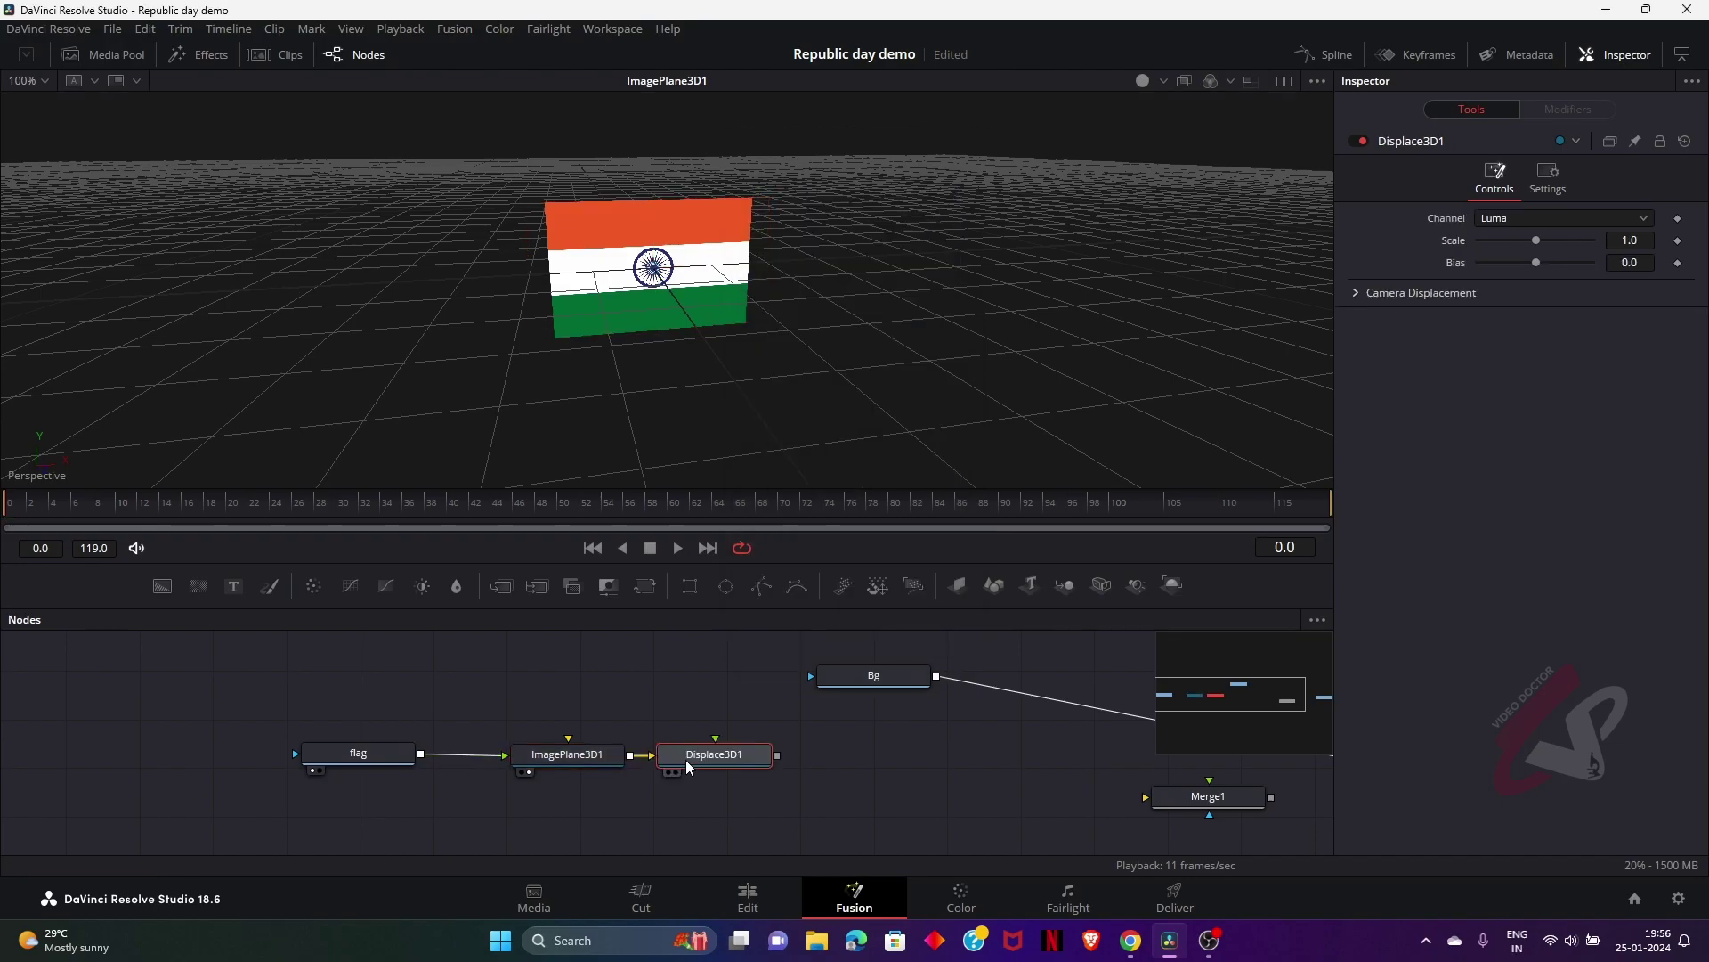
pyautogui.click(575, 754)
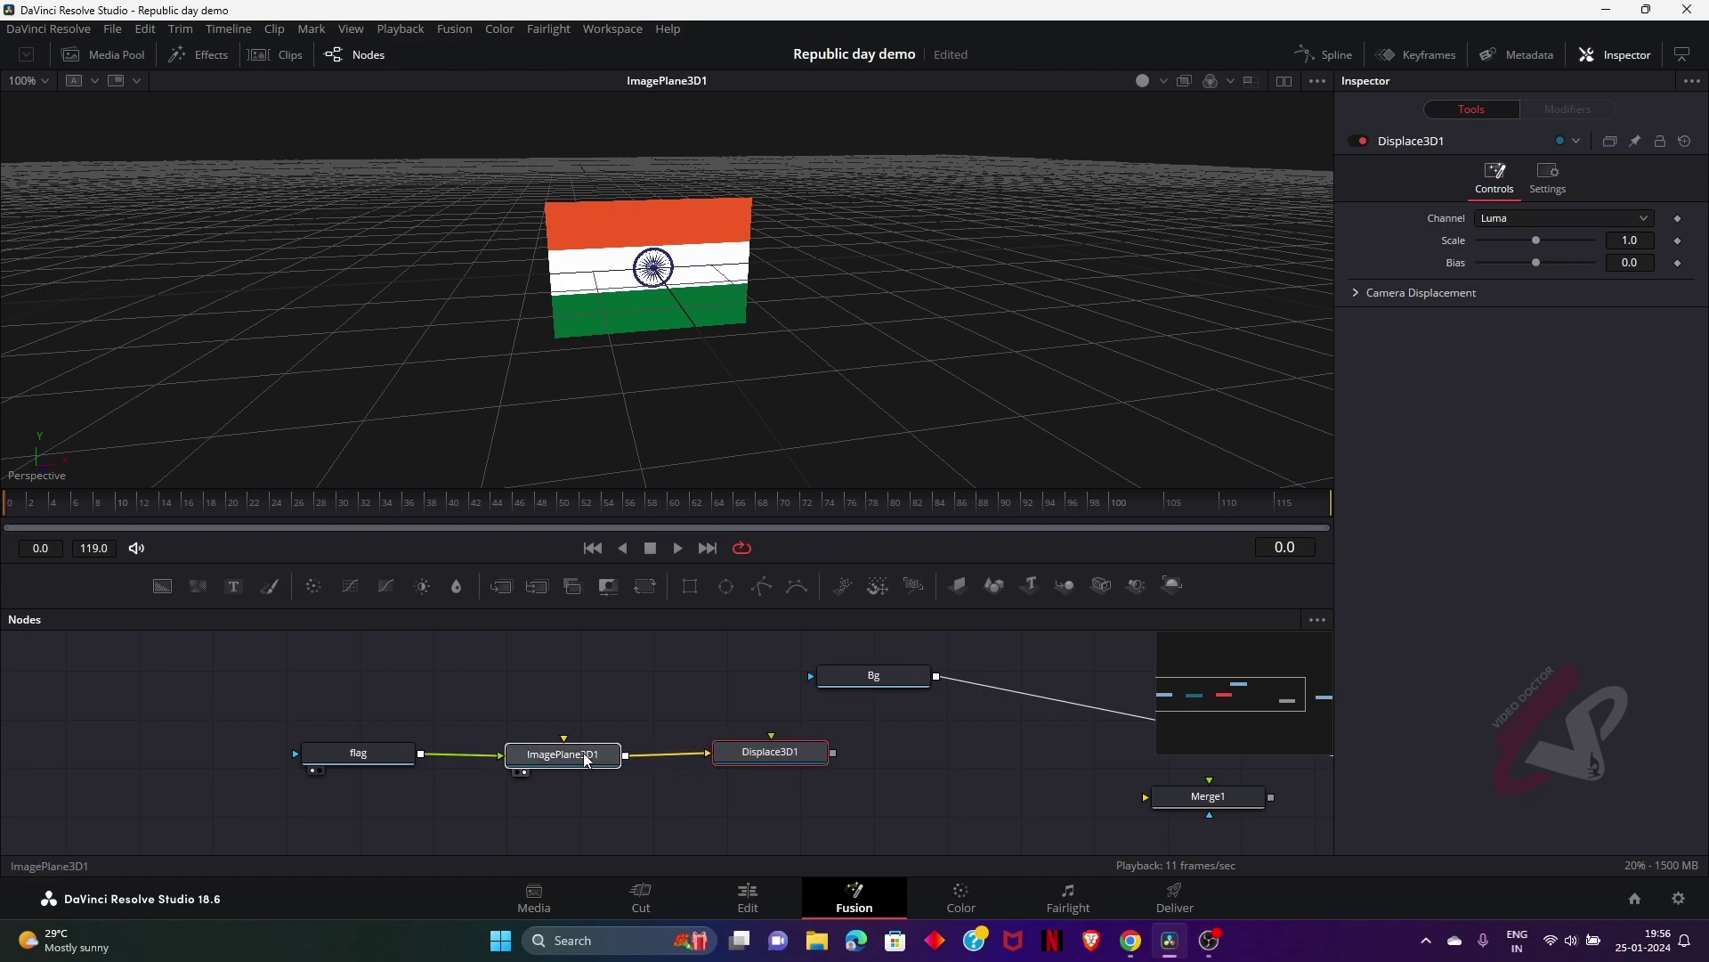
# Tidy the positions of ImagePlane3D1 and Displace3D1 and show Displace3D1 in the viewer
pyautogui.moveTo(723, 749); pyautogui.dragTo(710, 750)
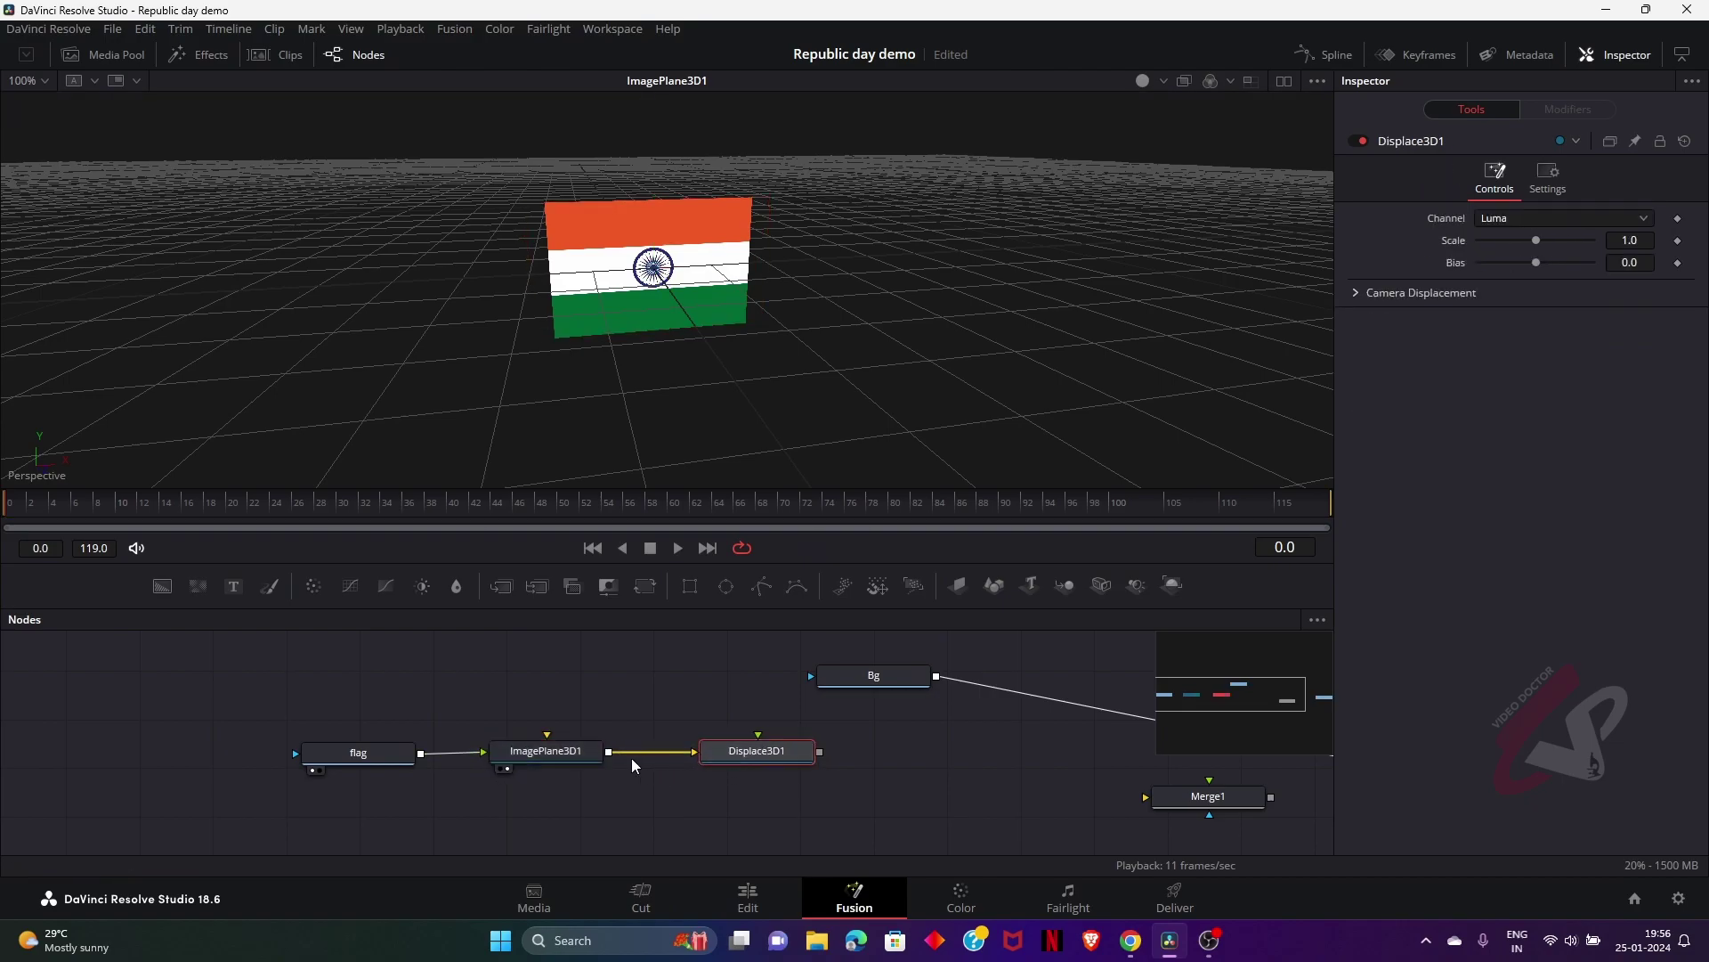
pyautogui.click(546, 752)
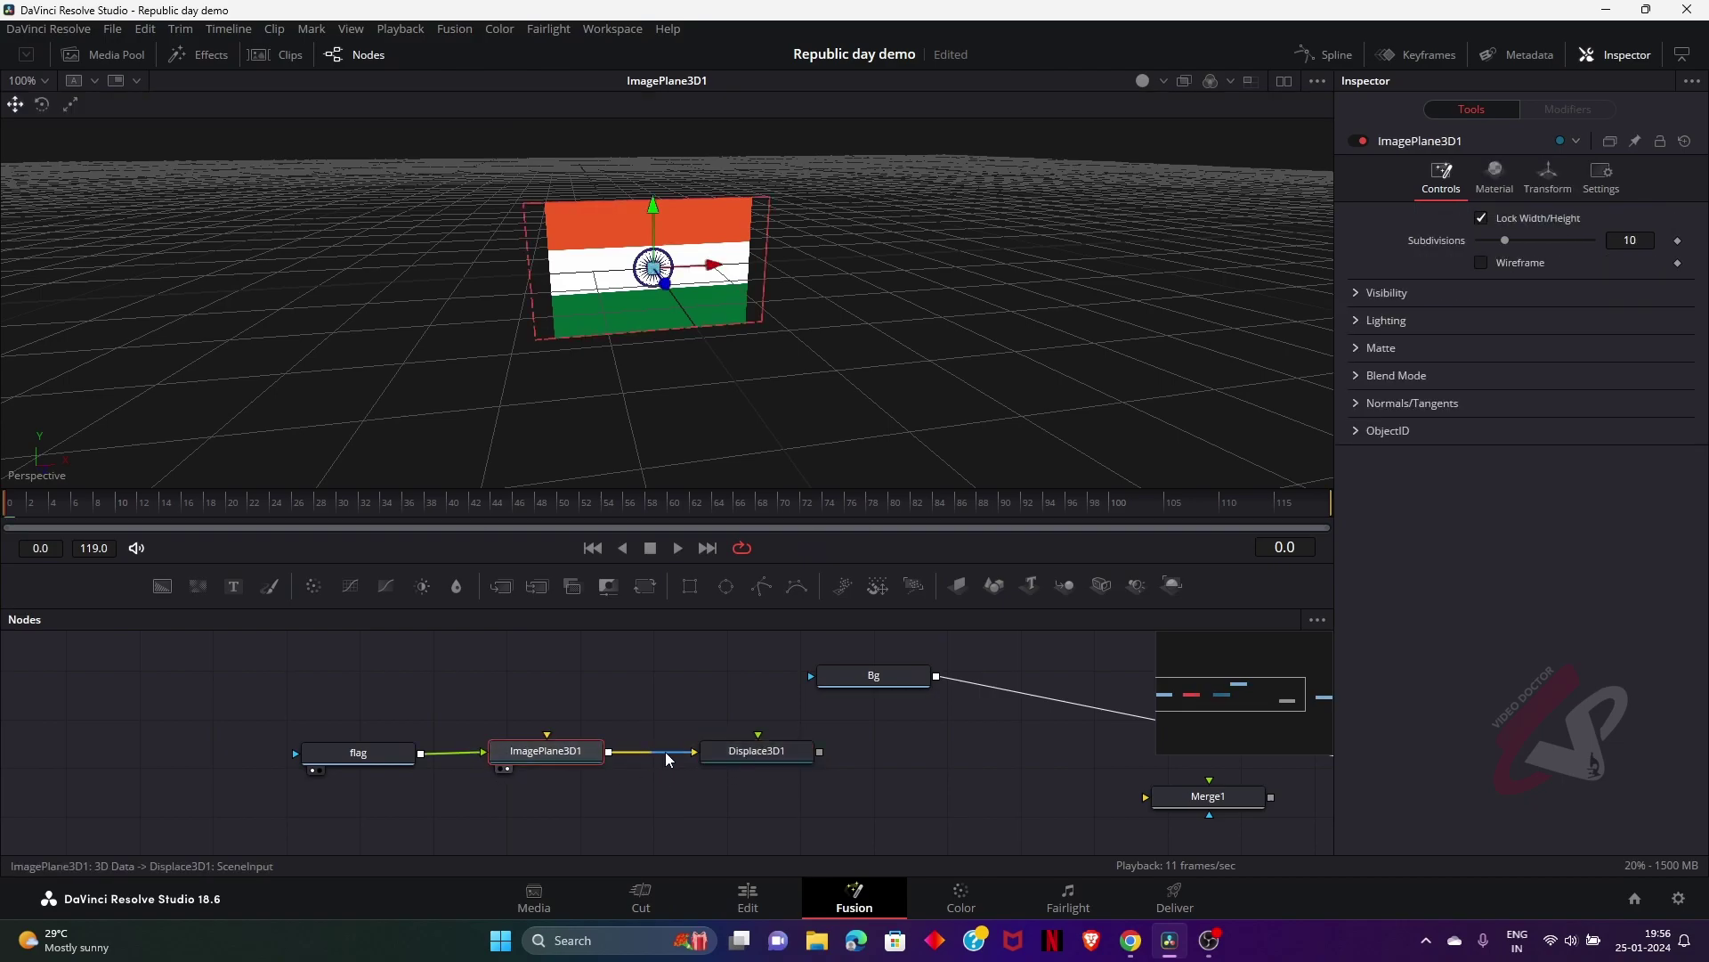
pyautogui.click(773, 759)
pyautogui.moveTo(773, 761); pyautogui.dragTo(785, 434)
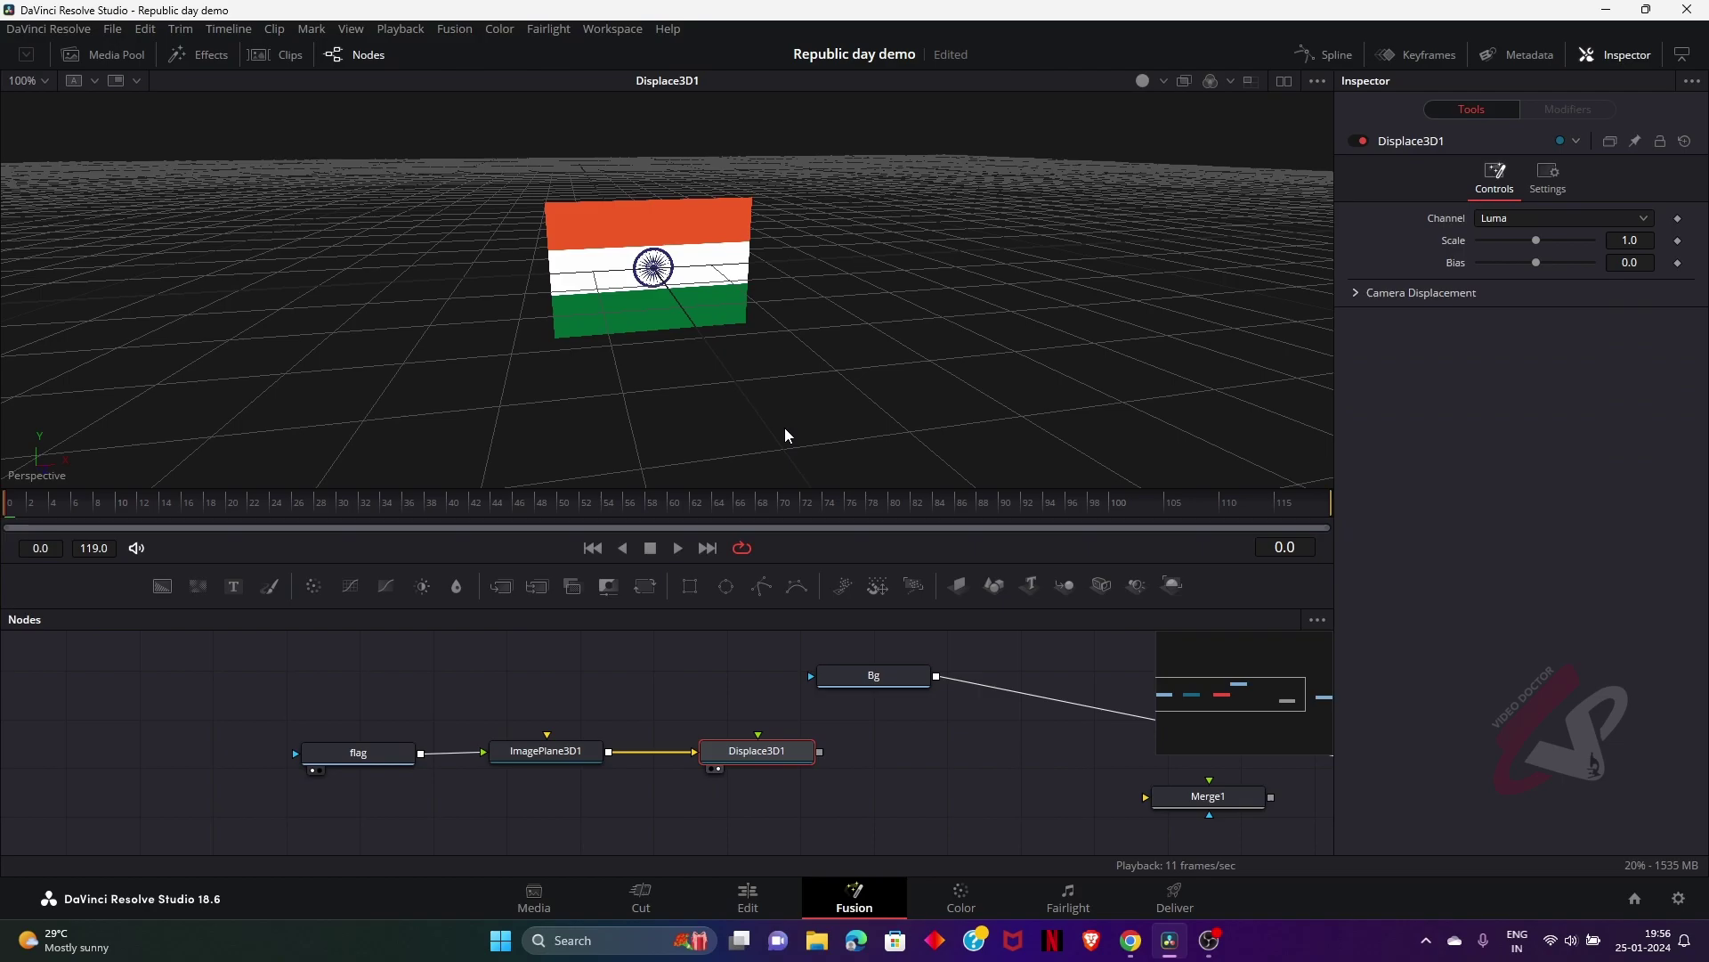
# Move the Bg node aside, add a Fast Noise node above Displace3D1 and connect it as the displacement input
pyautogui.moveTo(737, 708); pyautogui.dragTo(730, 728)
pyautogui.moveTo(866, 697); pyautogui.dragTo(1049, 691)
pyautogui.moveTo(895, 708); pyautogui.dragTo(908, 721)
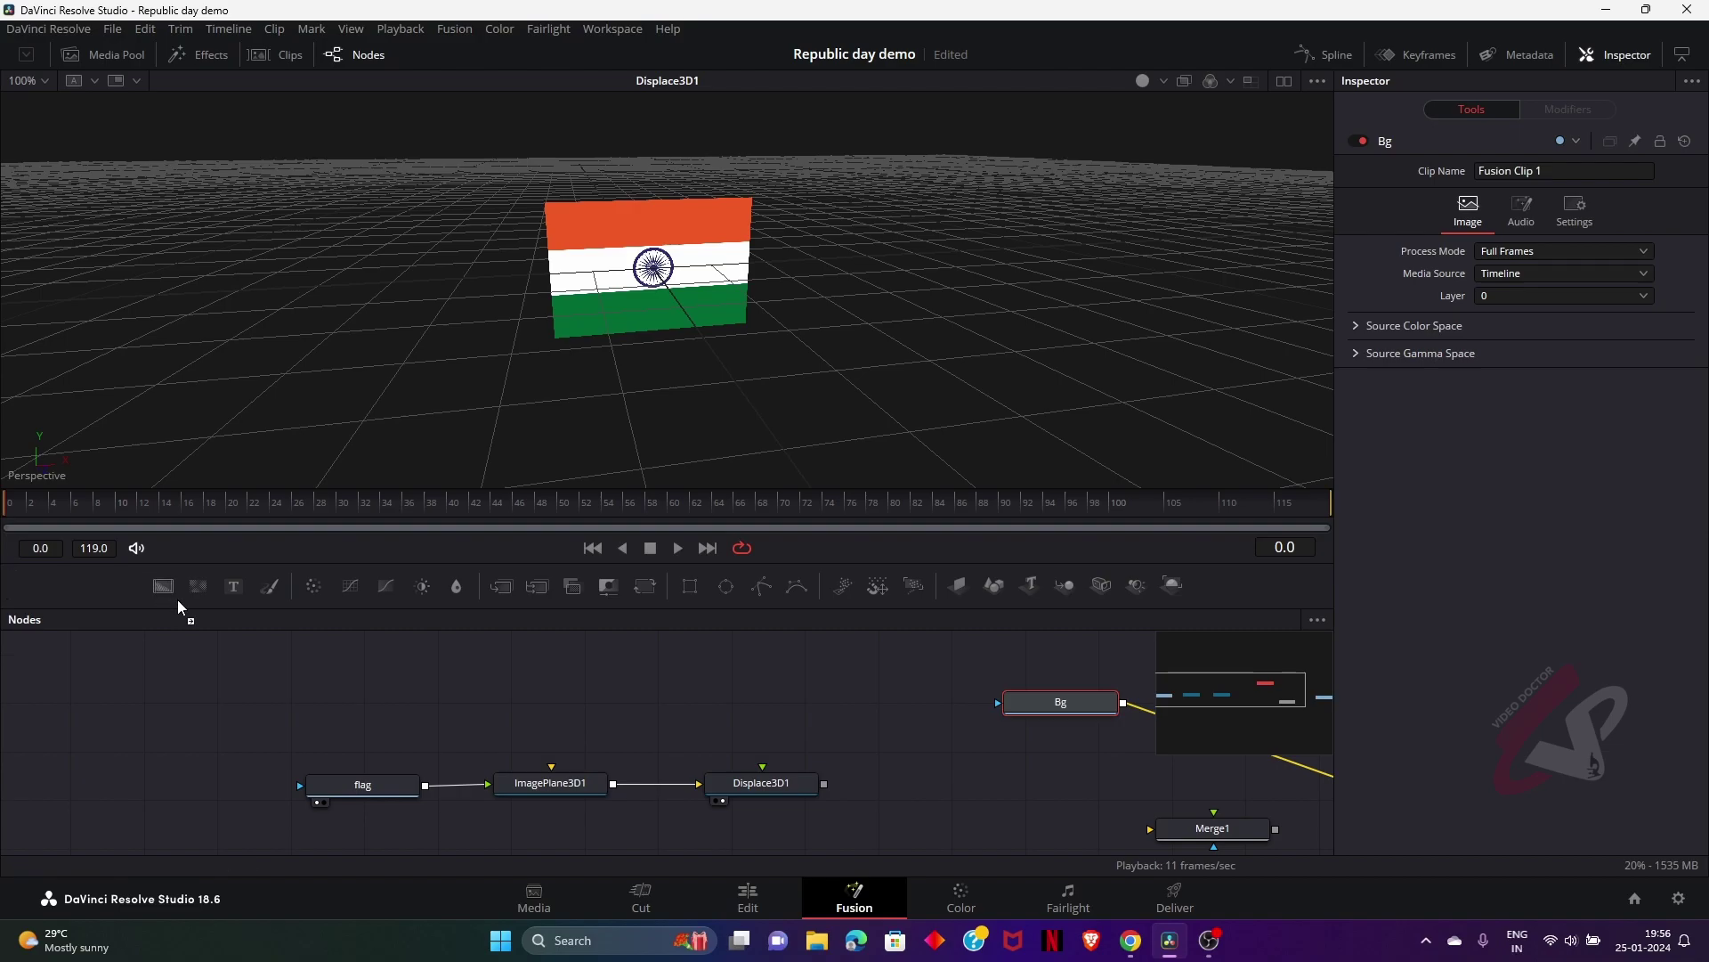
pyautogui.moveTo(195, 590)
pyautogui.mouseDown()
pyautogui.moveTo(826, 719)
pyautogui.moveTo(768, 682)
pyautogui.moveTo(784, 681)
pyautogui.moveTo(763, 780)
pyautogui.mouseUp()
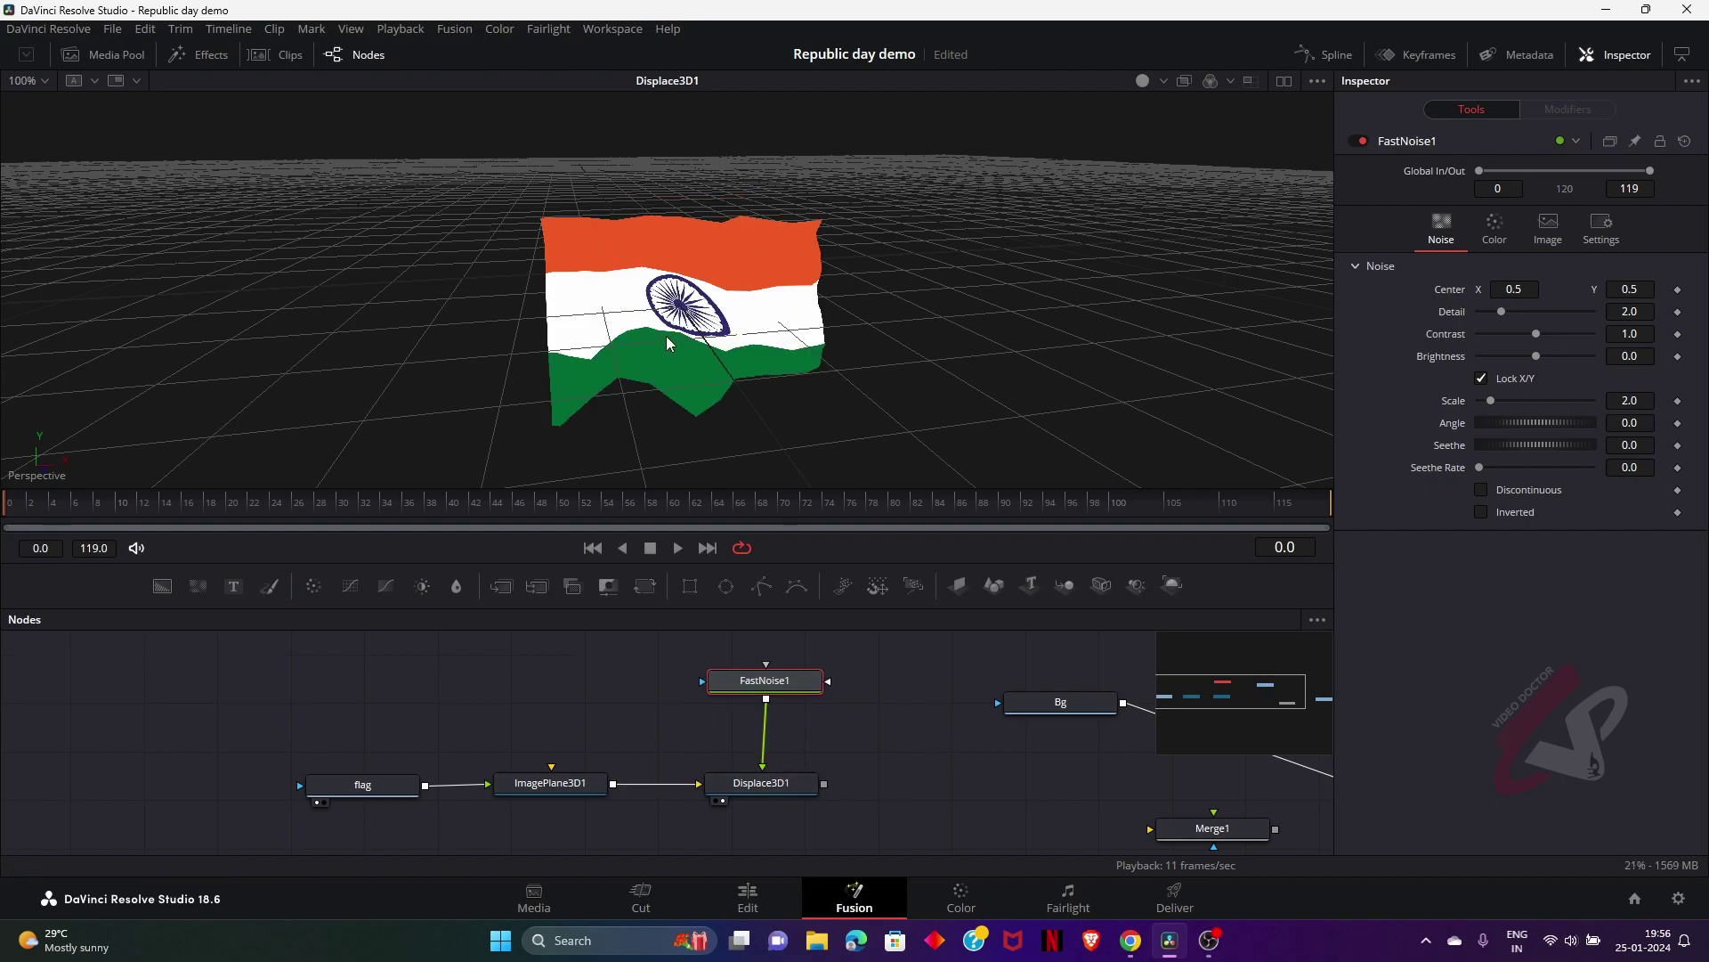
pyautogui.moveTo(684, 334); pyautogui.dragTo(645, 309)
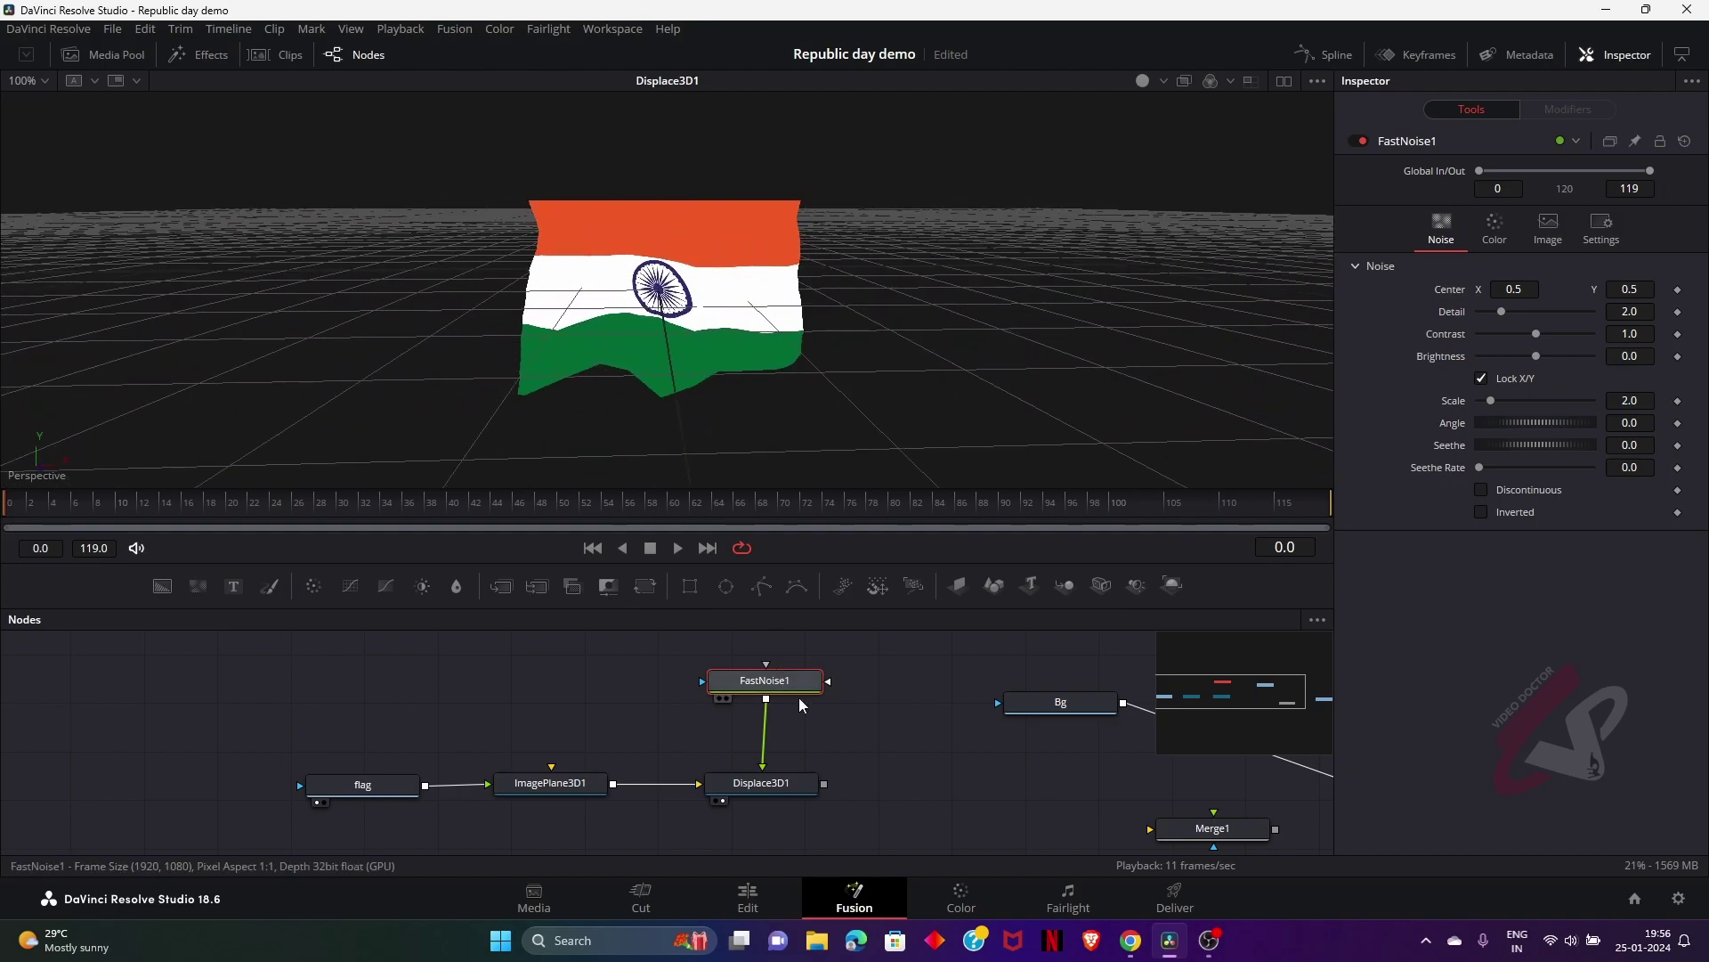
# Switch to dual viewers and show FastNoise1 in the viewer beside the displaced flag
pyautogui.moveTo(797, 694); pyautogui.dragTo(779, 701)
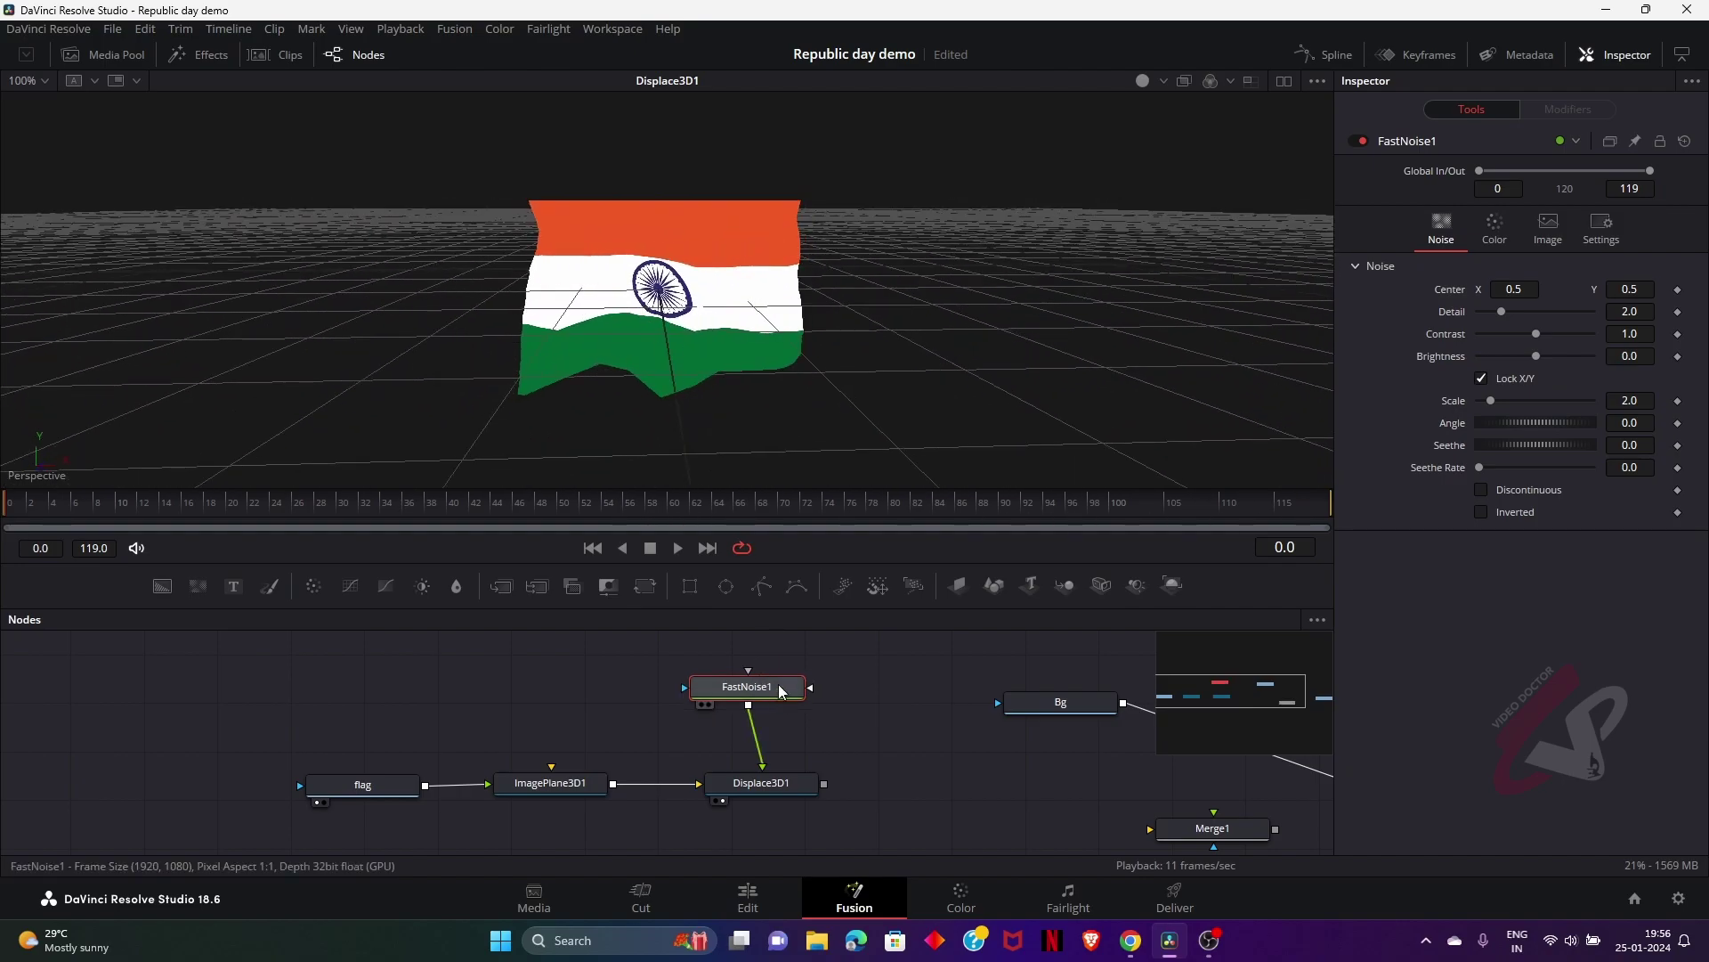
pyautogui.click(1290, 78)
pyautogui.moveTo(788, 686); pyautogui.dragTo(328, 302)
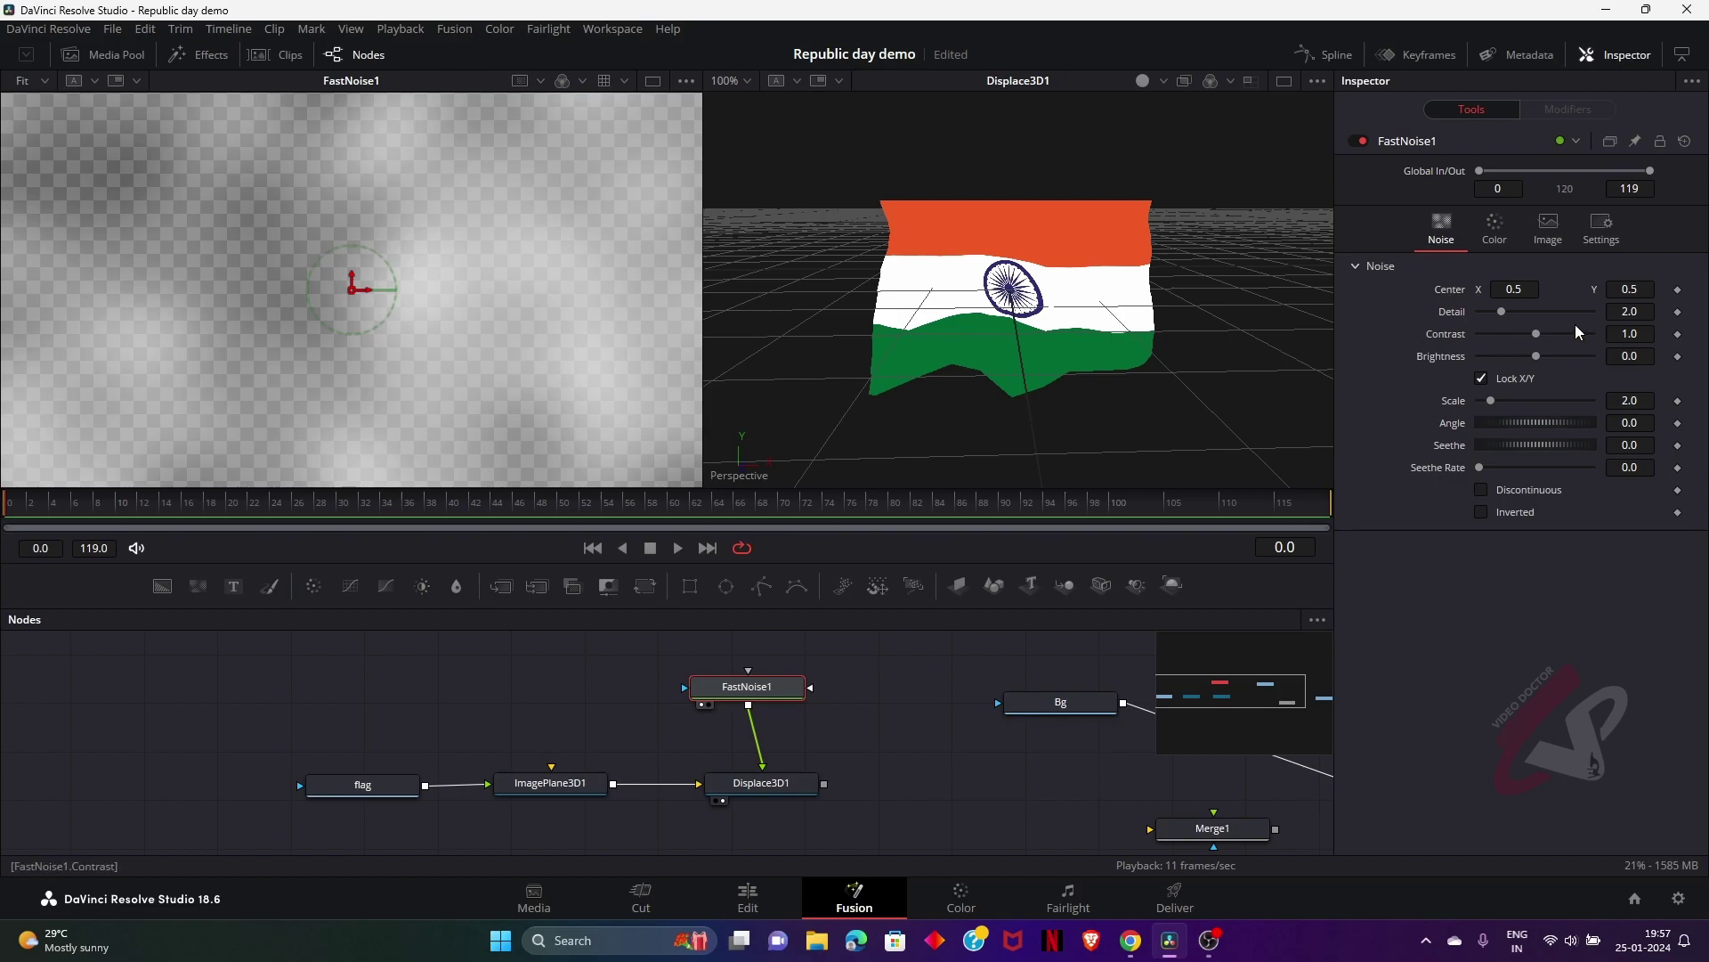
# Set FastNoise1's noise Detail to 1 and Scale to 1
pyautogui.click(1629, 311)
pyautogui.write('1')
pyautogui.press('Return')
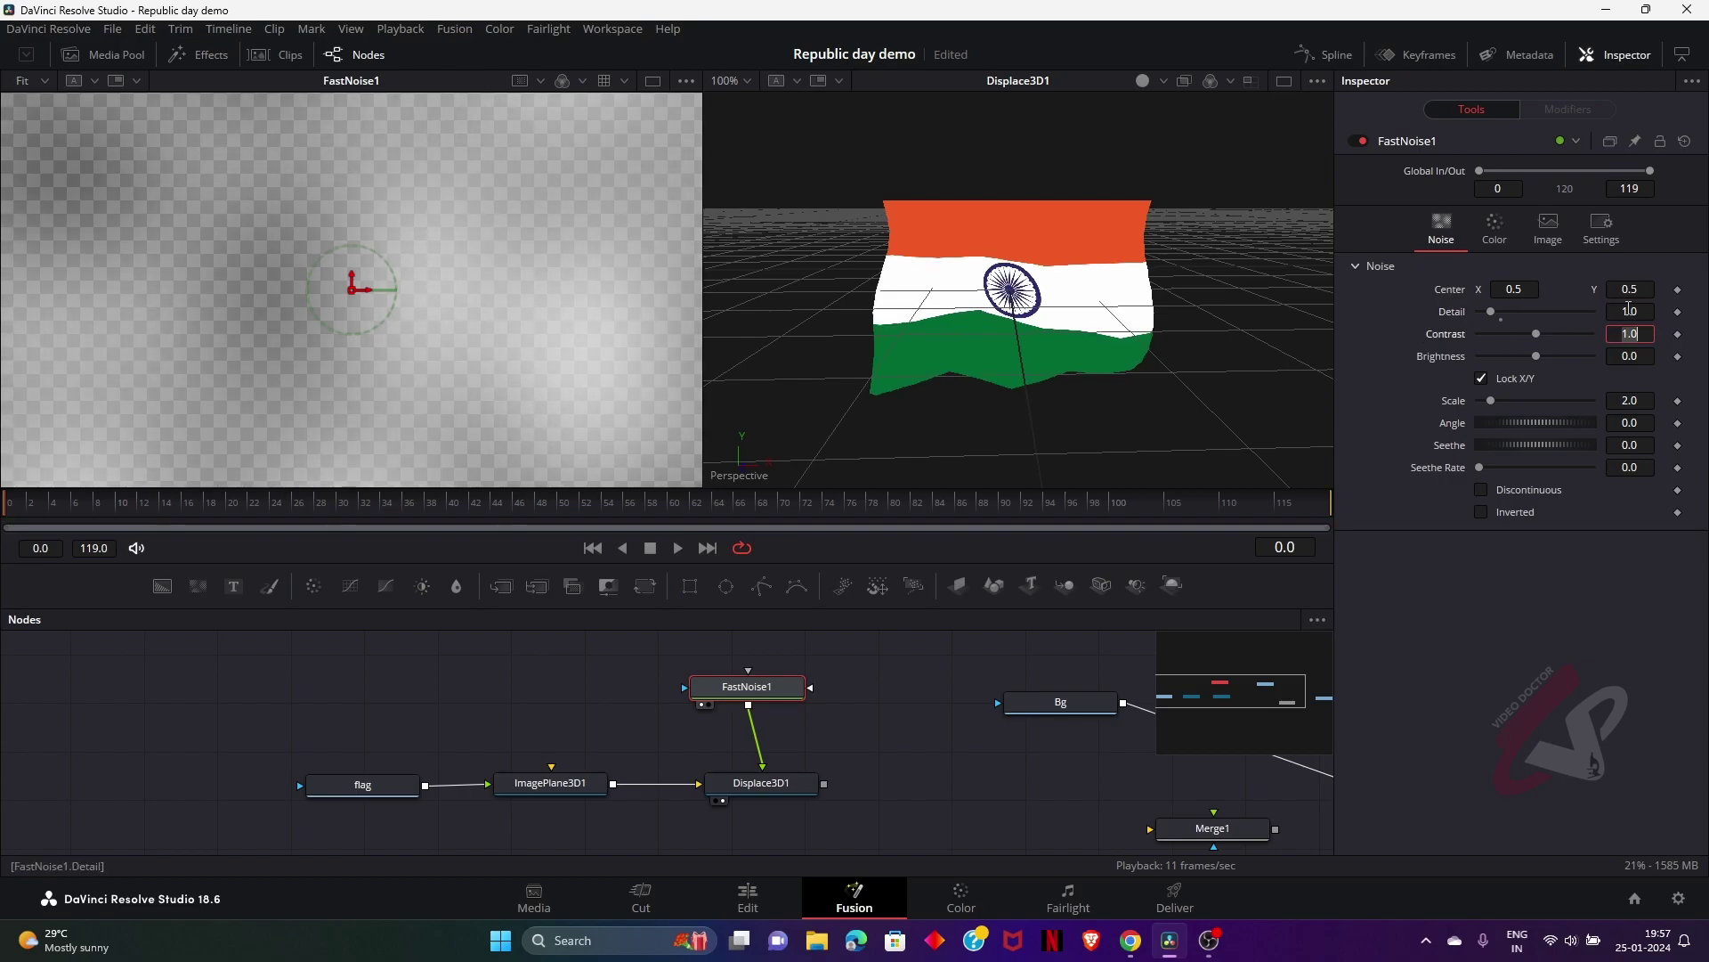
pyautogui.click(1630, 400)
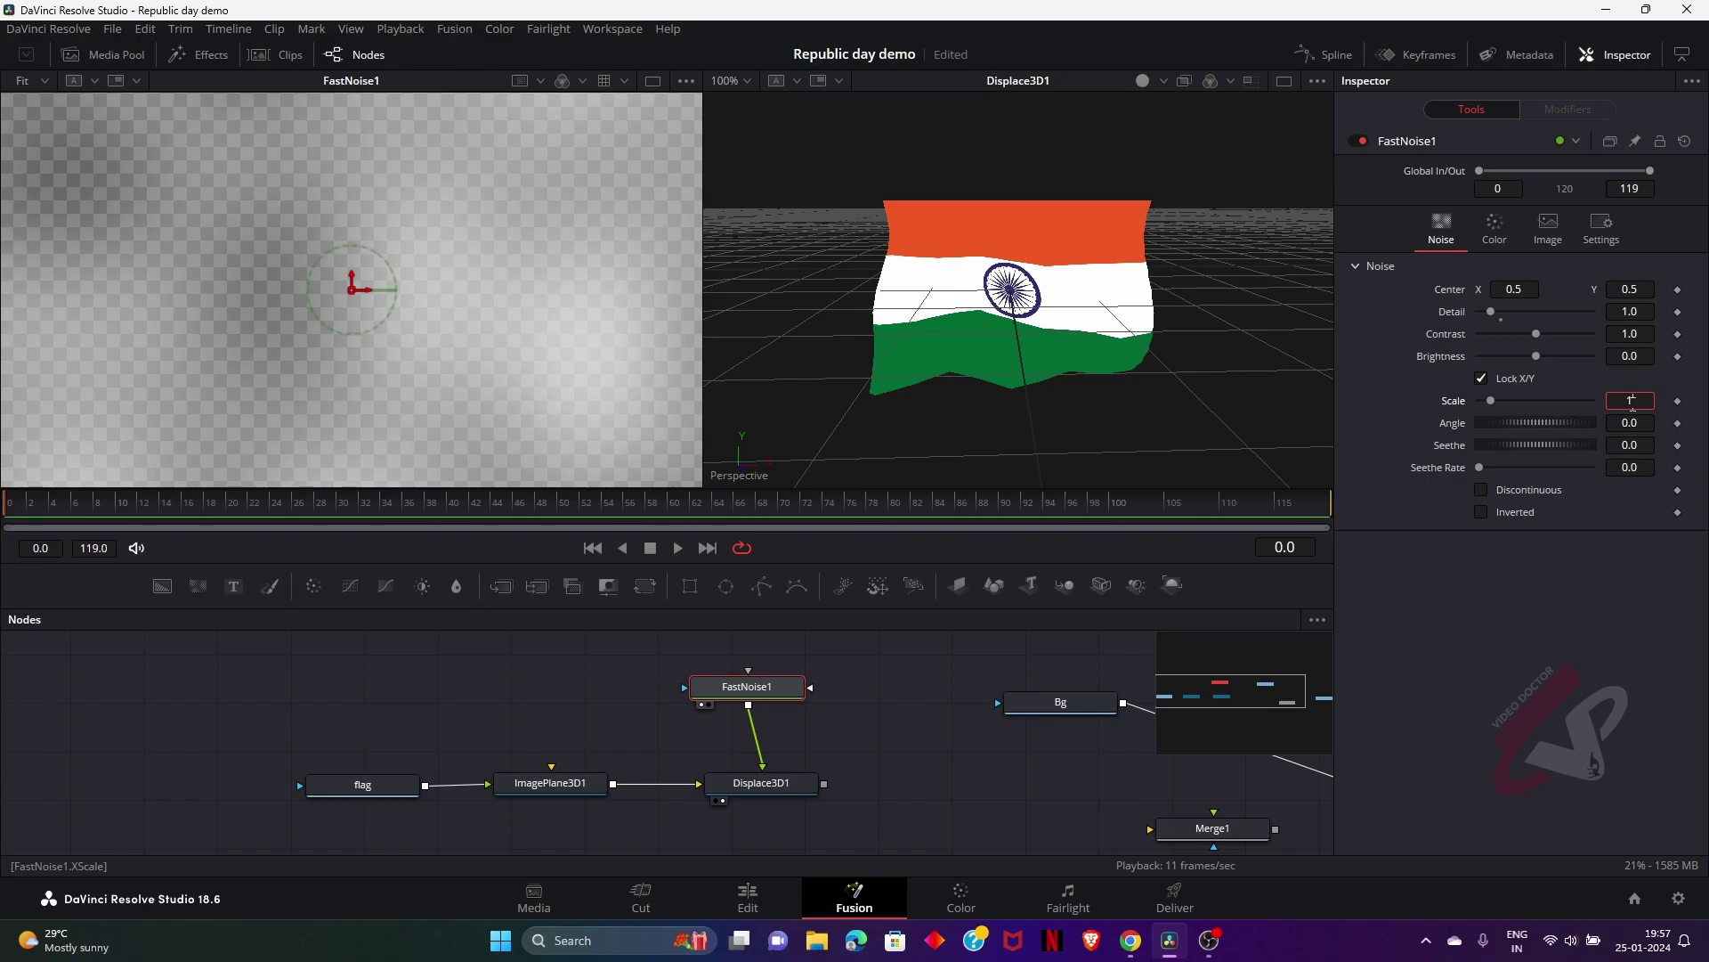
pyautogui.write('1')
pyautogui.press('Tab')
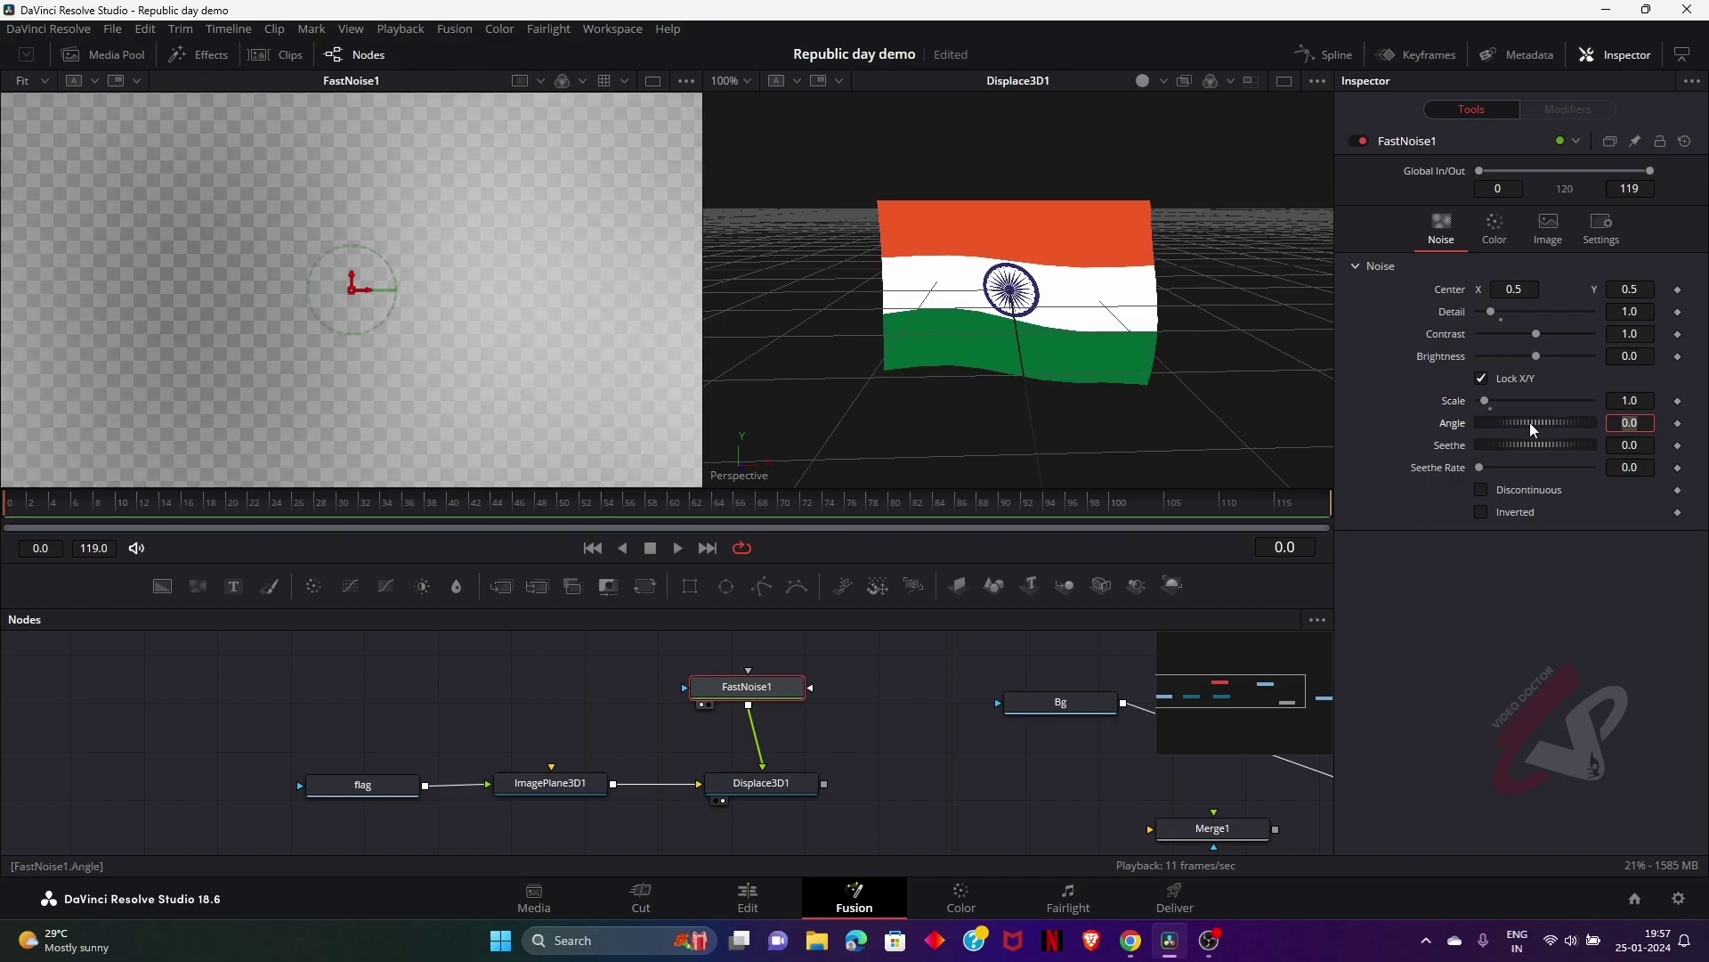
# Try a noise Angle of 271.3 and a shifted Center X on FastNoise1, and reset the Center to its default
pyautogui.moveTo(1524, 425); pyautogui.dragTo(1584, 420)
pyautogui.moveTo(1513, 292); pyautogui.dragTo(1460, 296)
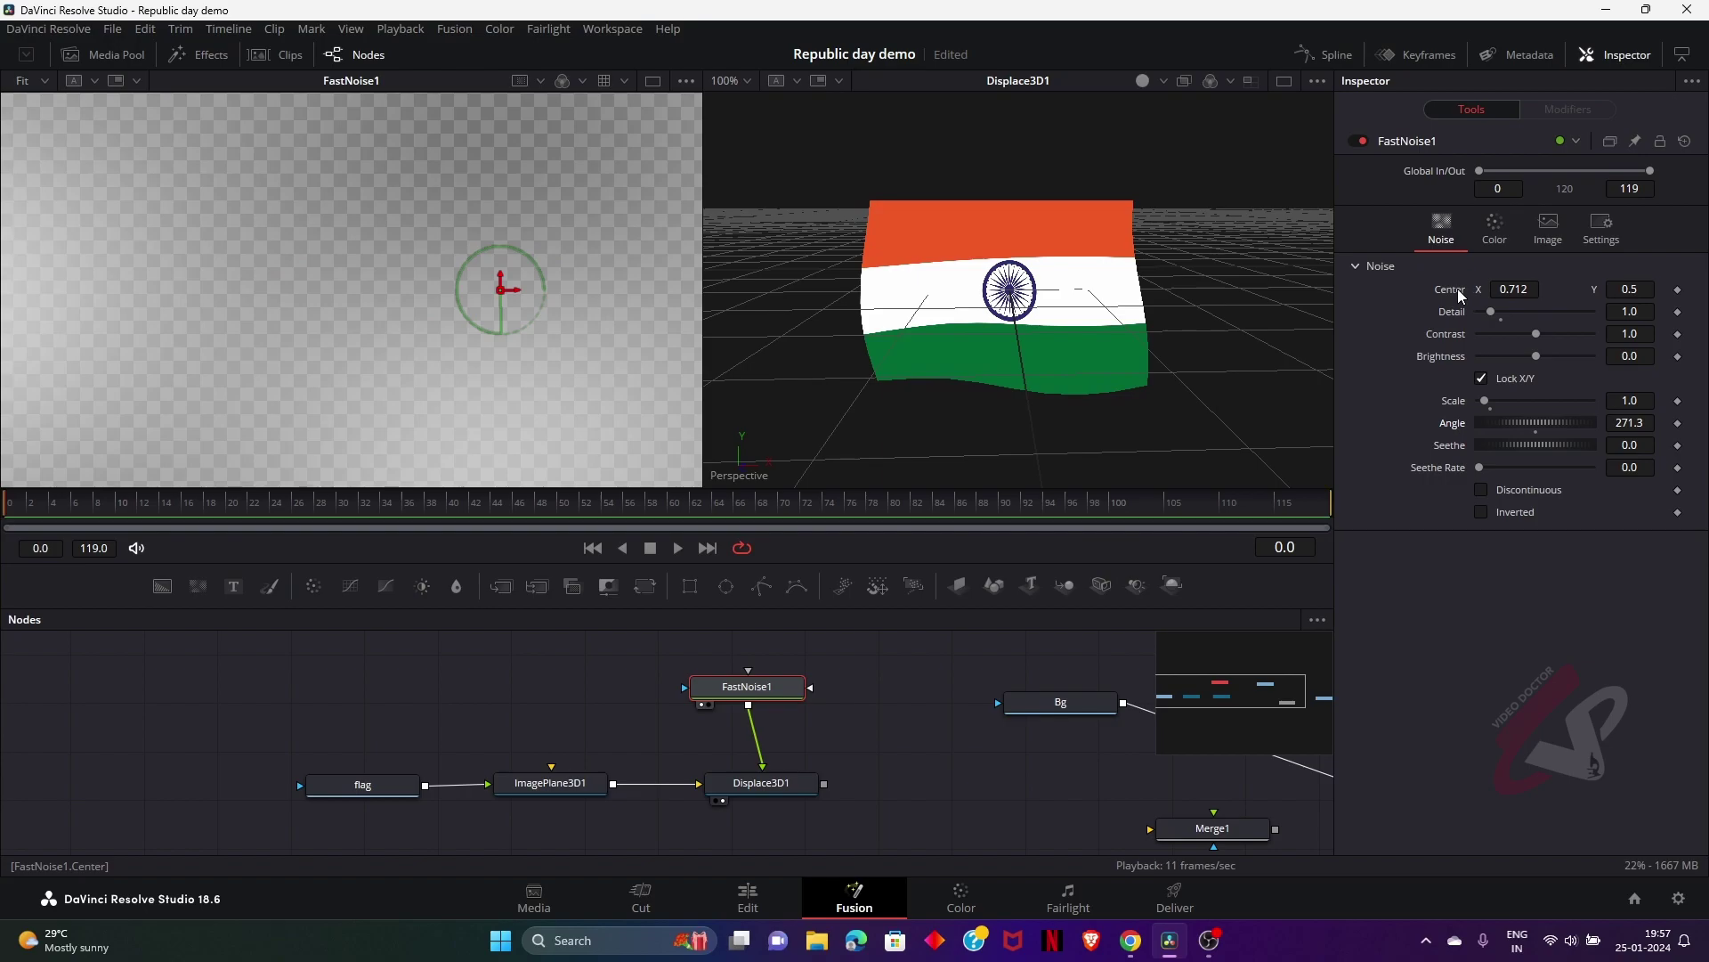
pyautogui.doubleClick(1456, 289)
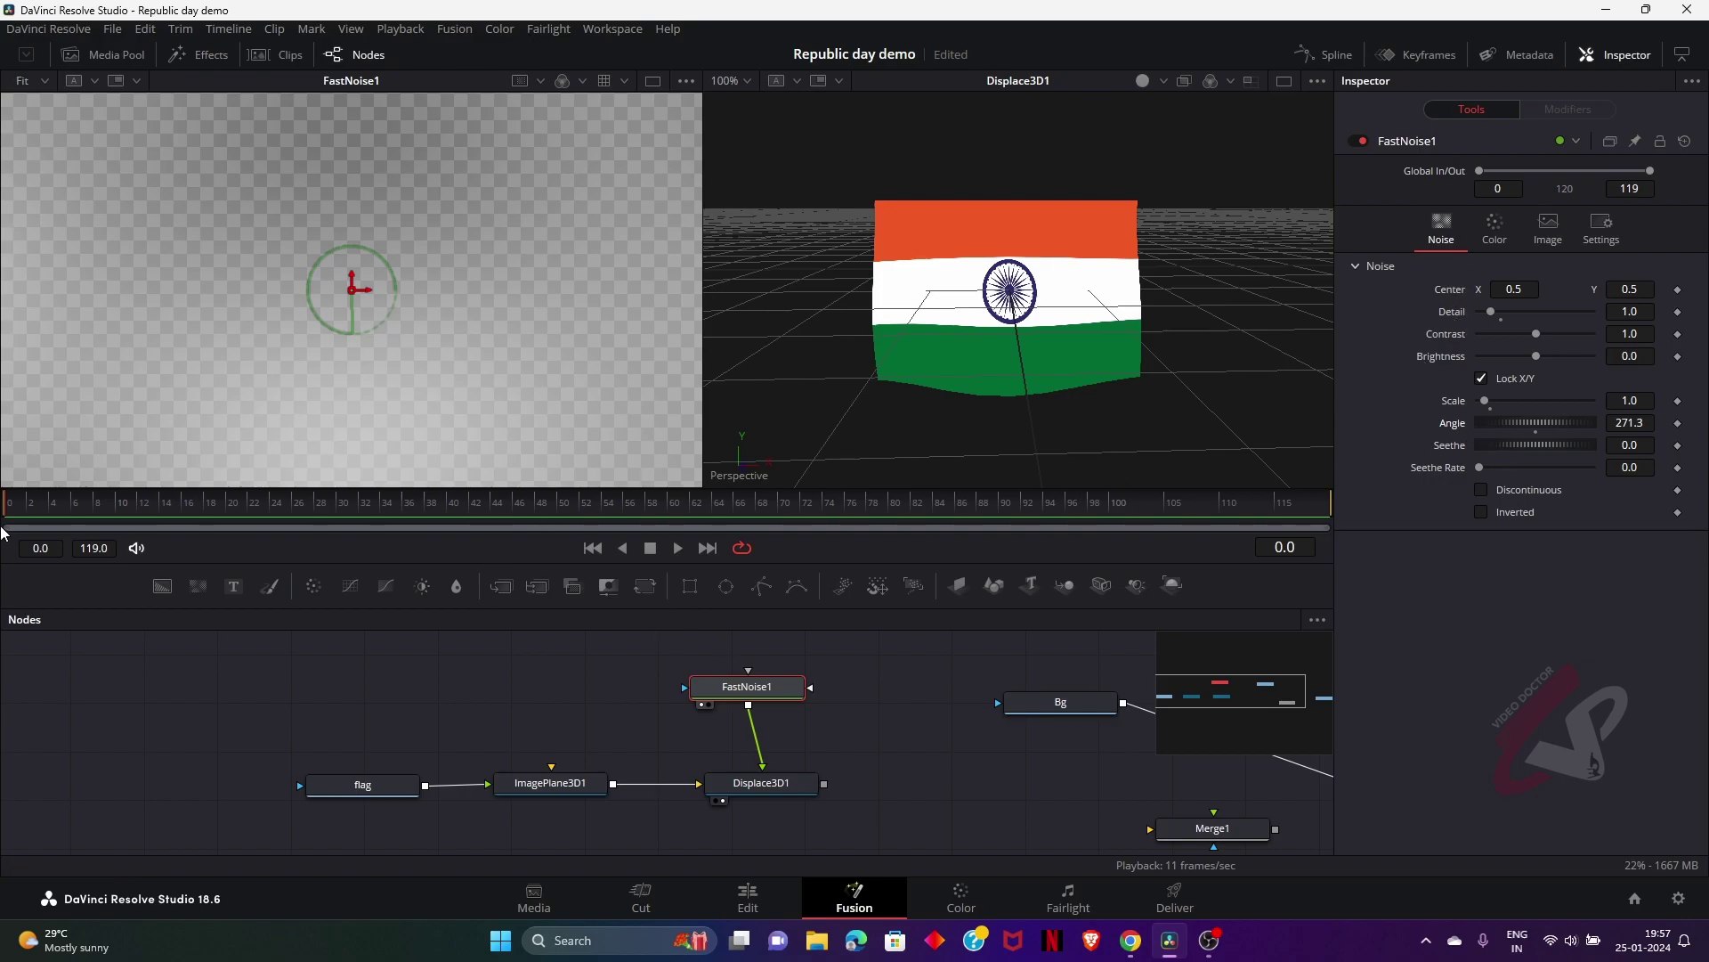
# Modify FastNoise1's Angle with Anim Curves and play back the flag's waving motion
pyautogui.rightClick(1457, 427)
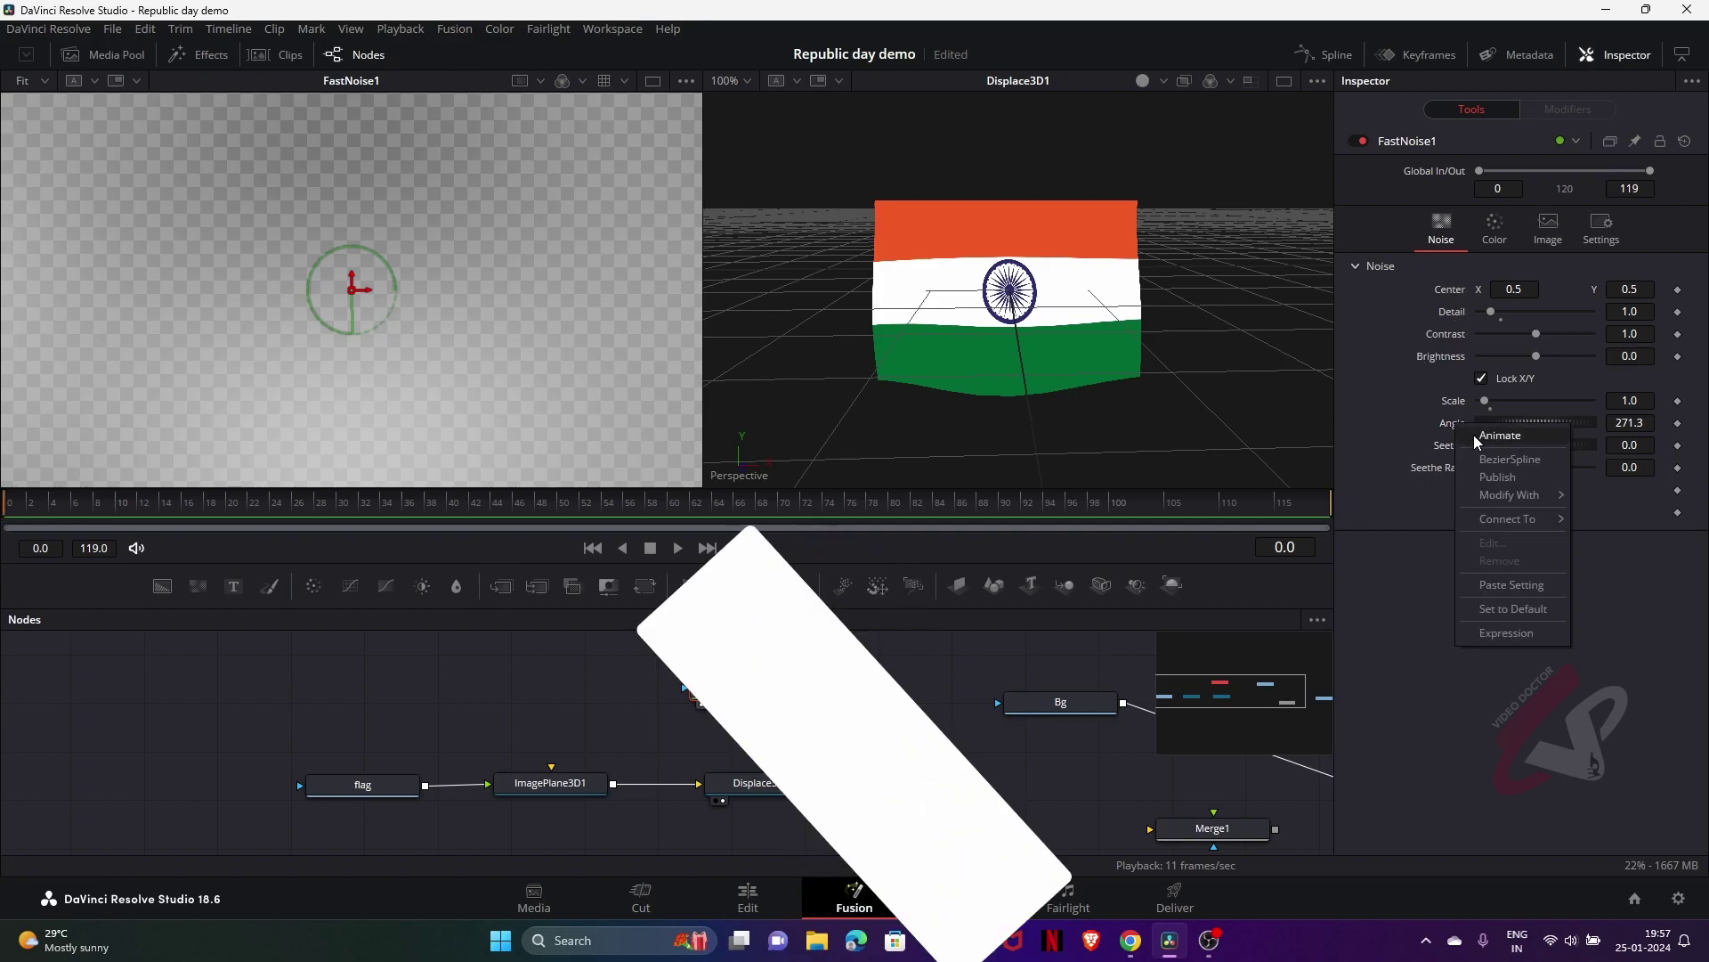
pyautogui.moveTo(1510, 498)
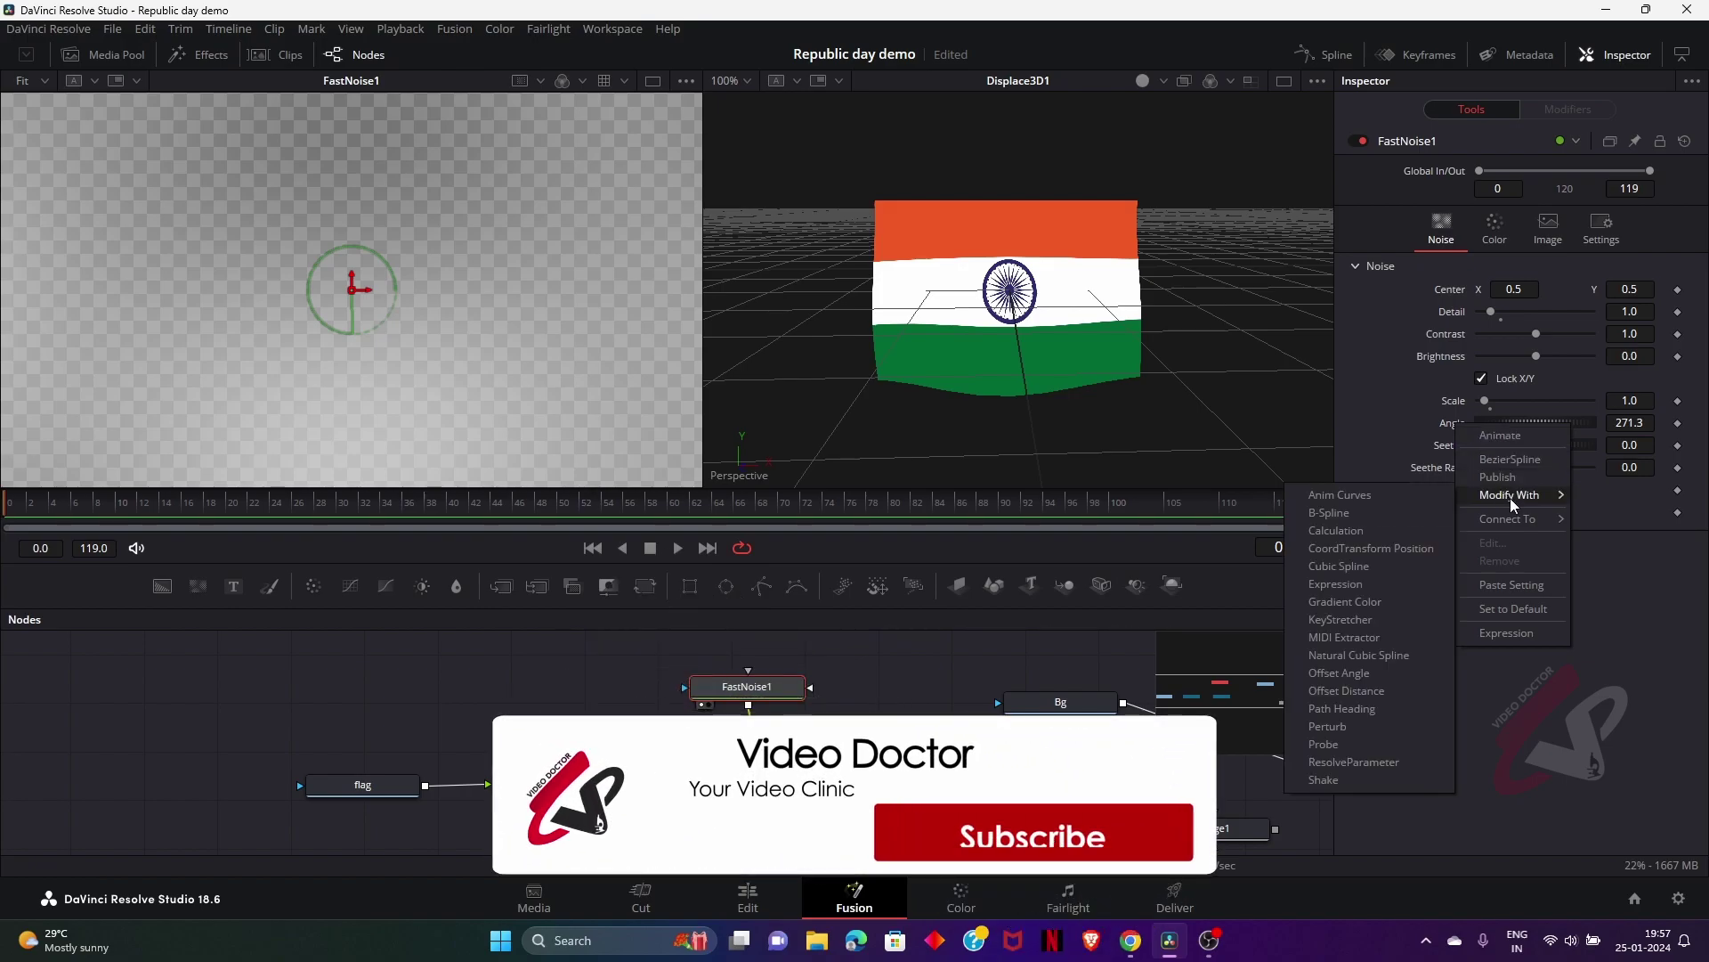
pyautogui.click(1407, 502)
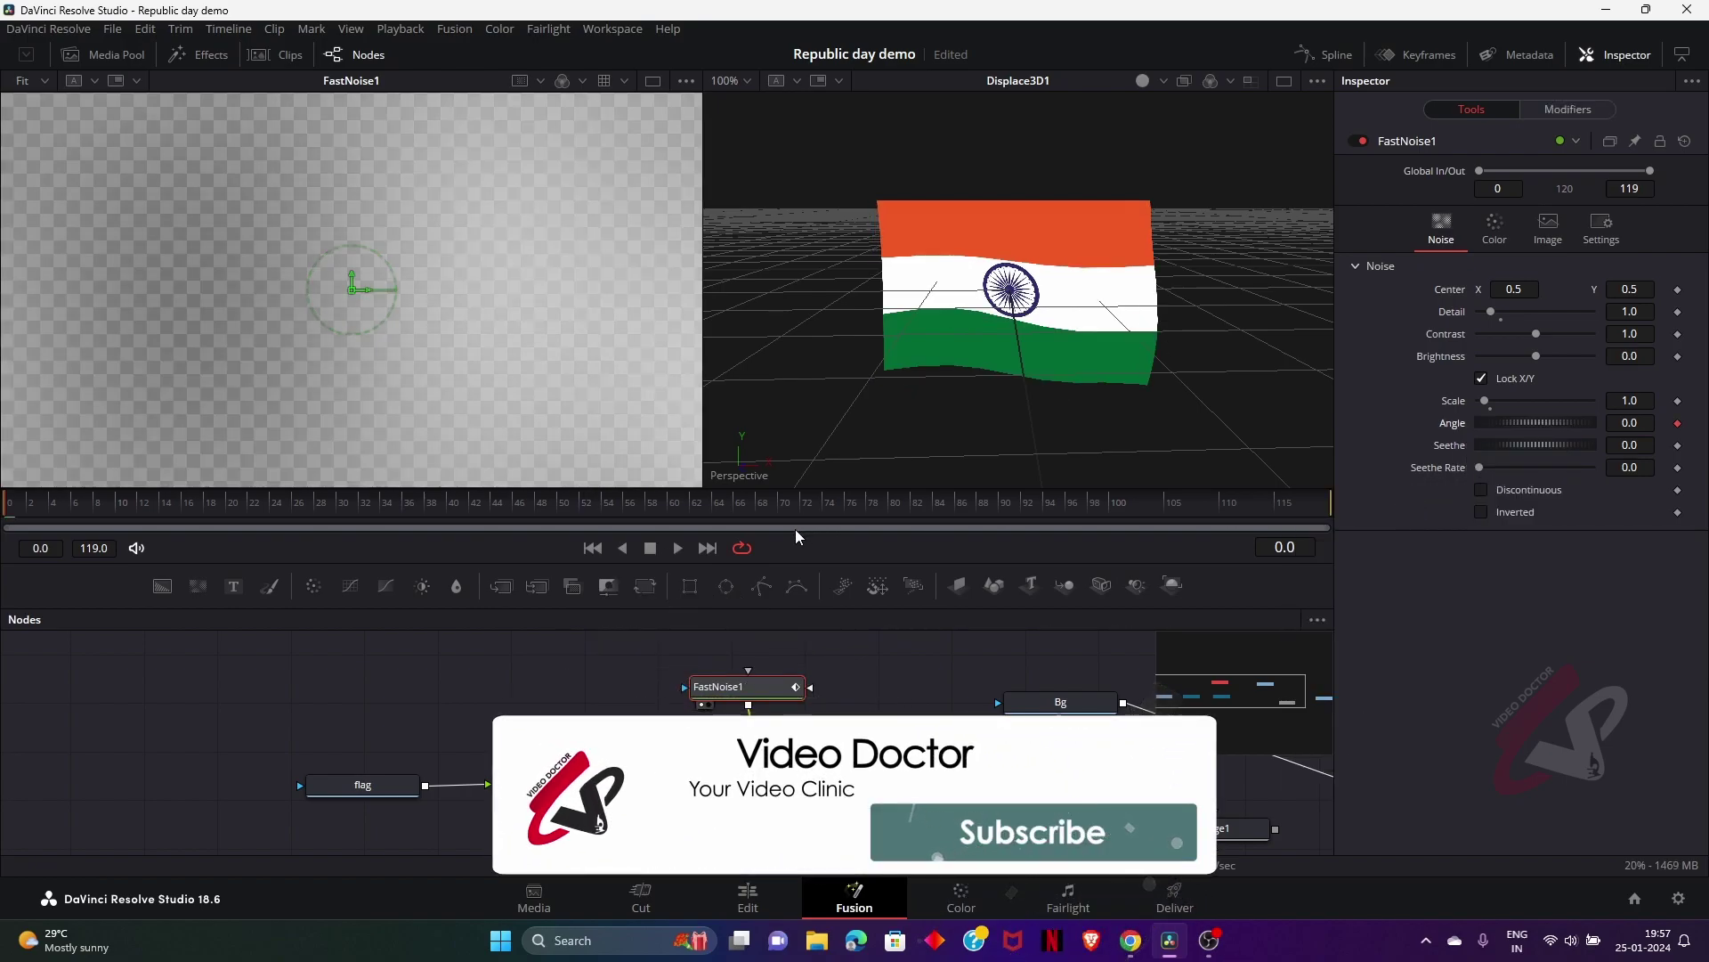
pyautogui.press('space')
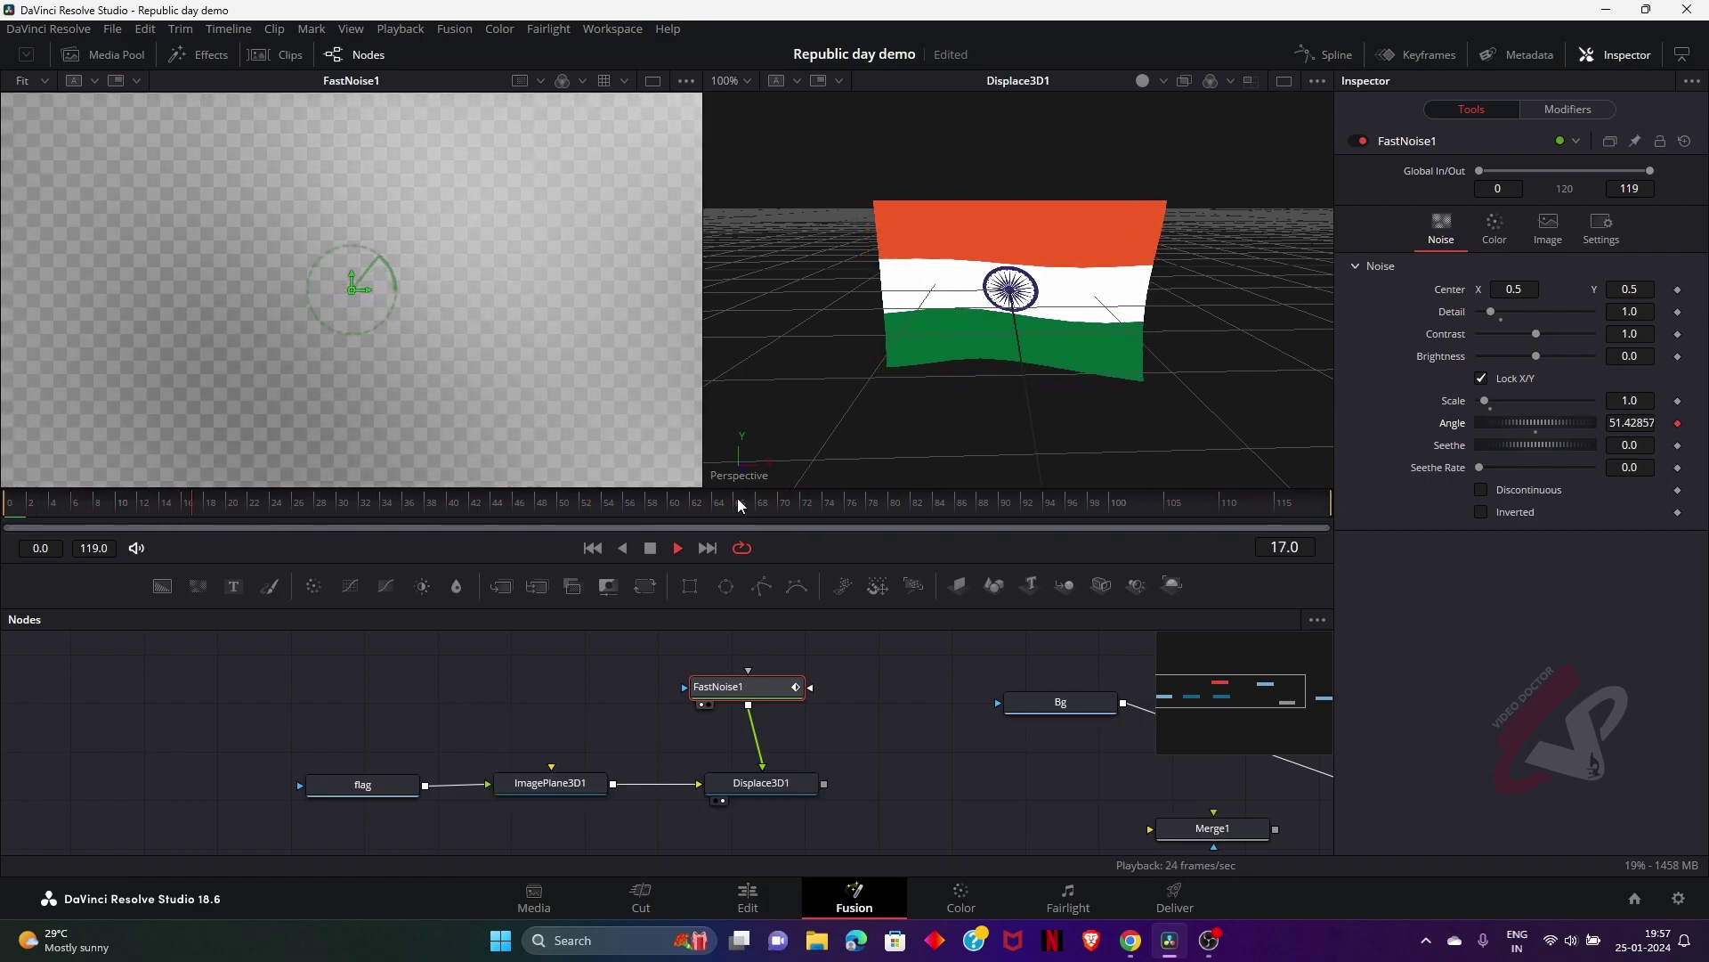
pyautogui.press('space')
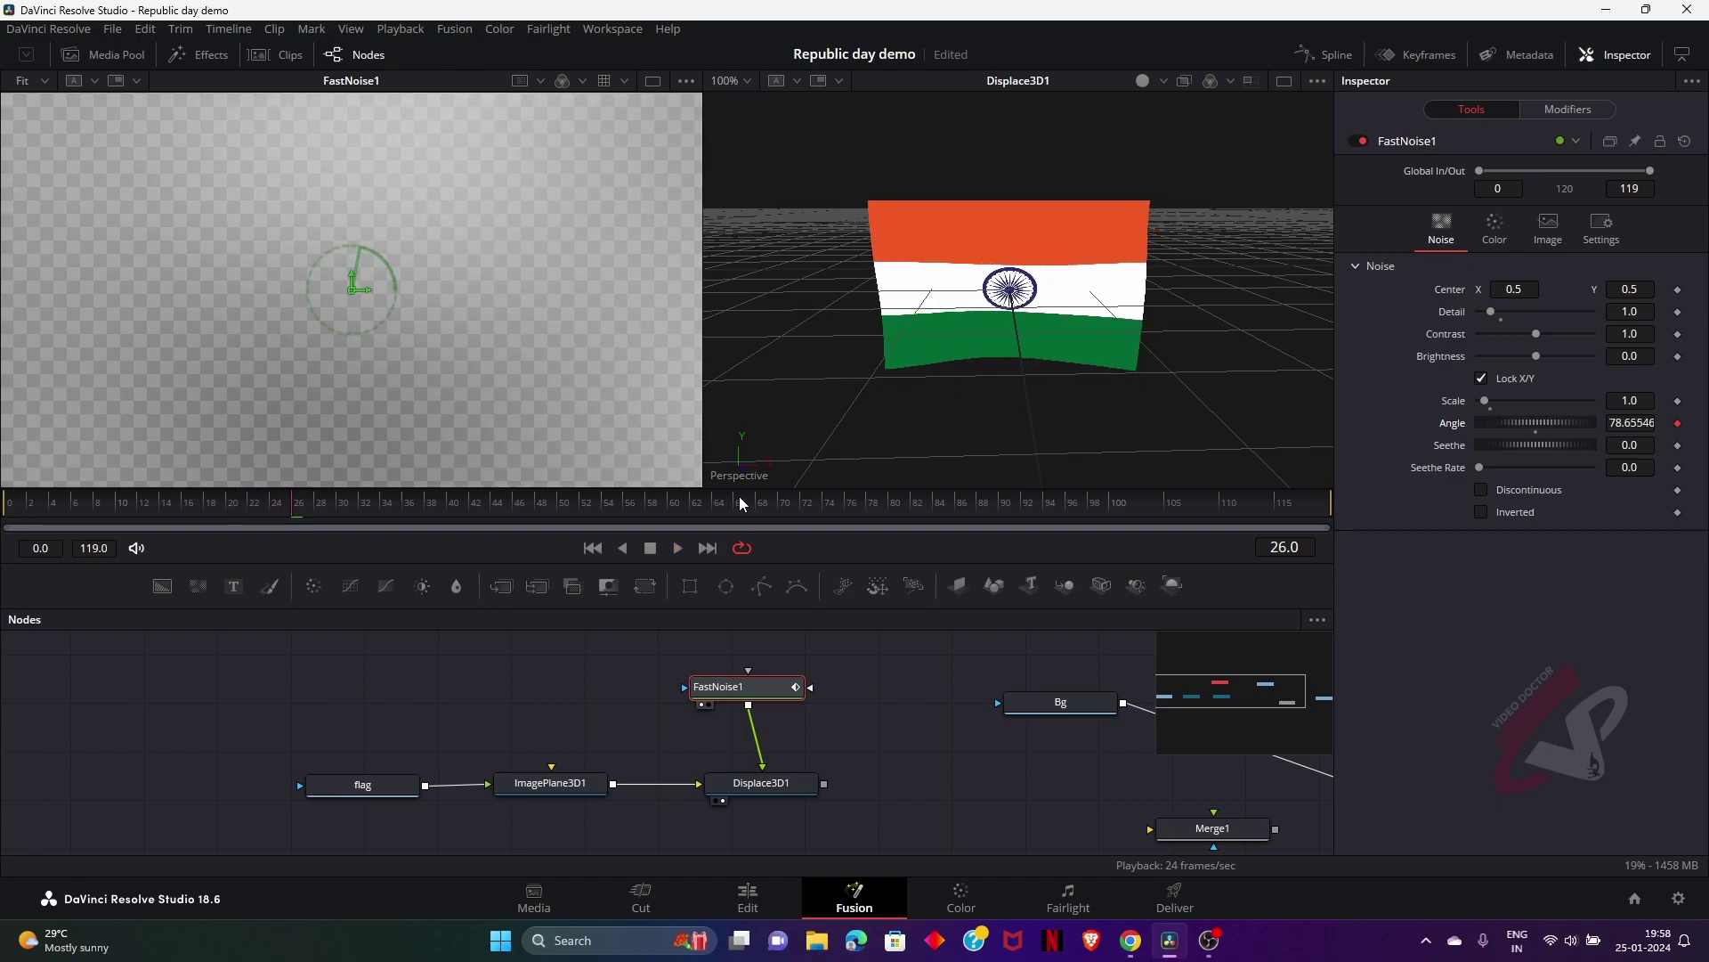
pyautogui.press('space')
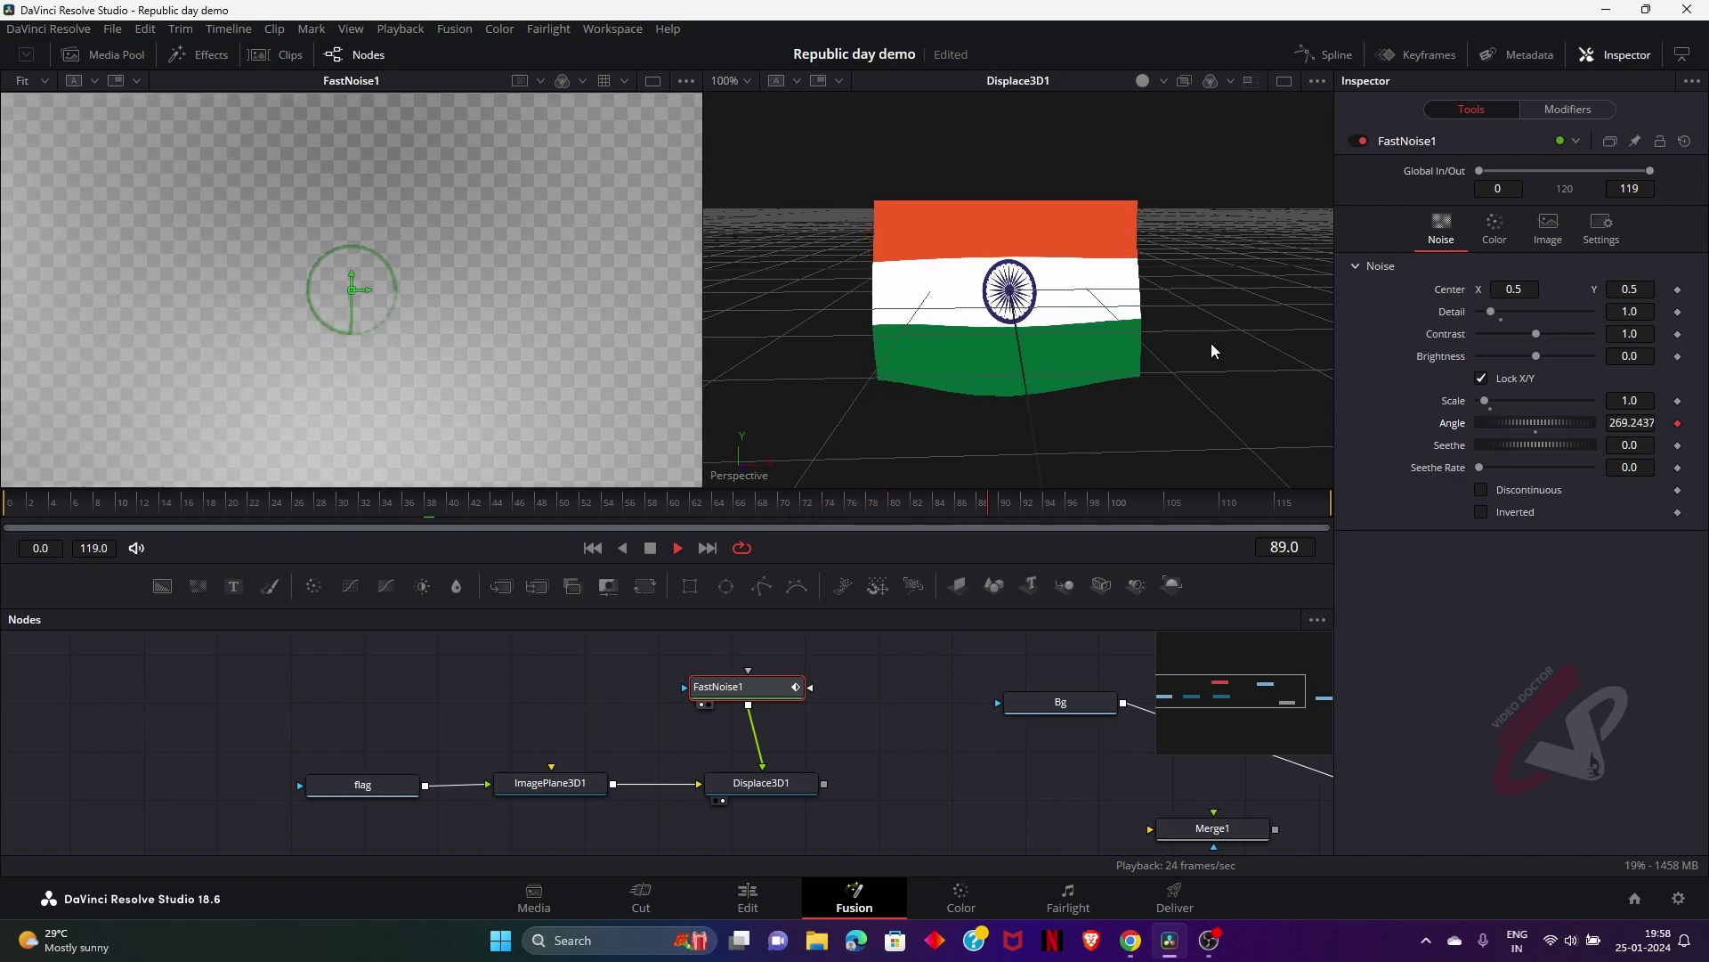
pyautogui.press('space')
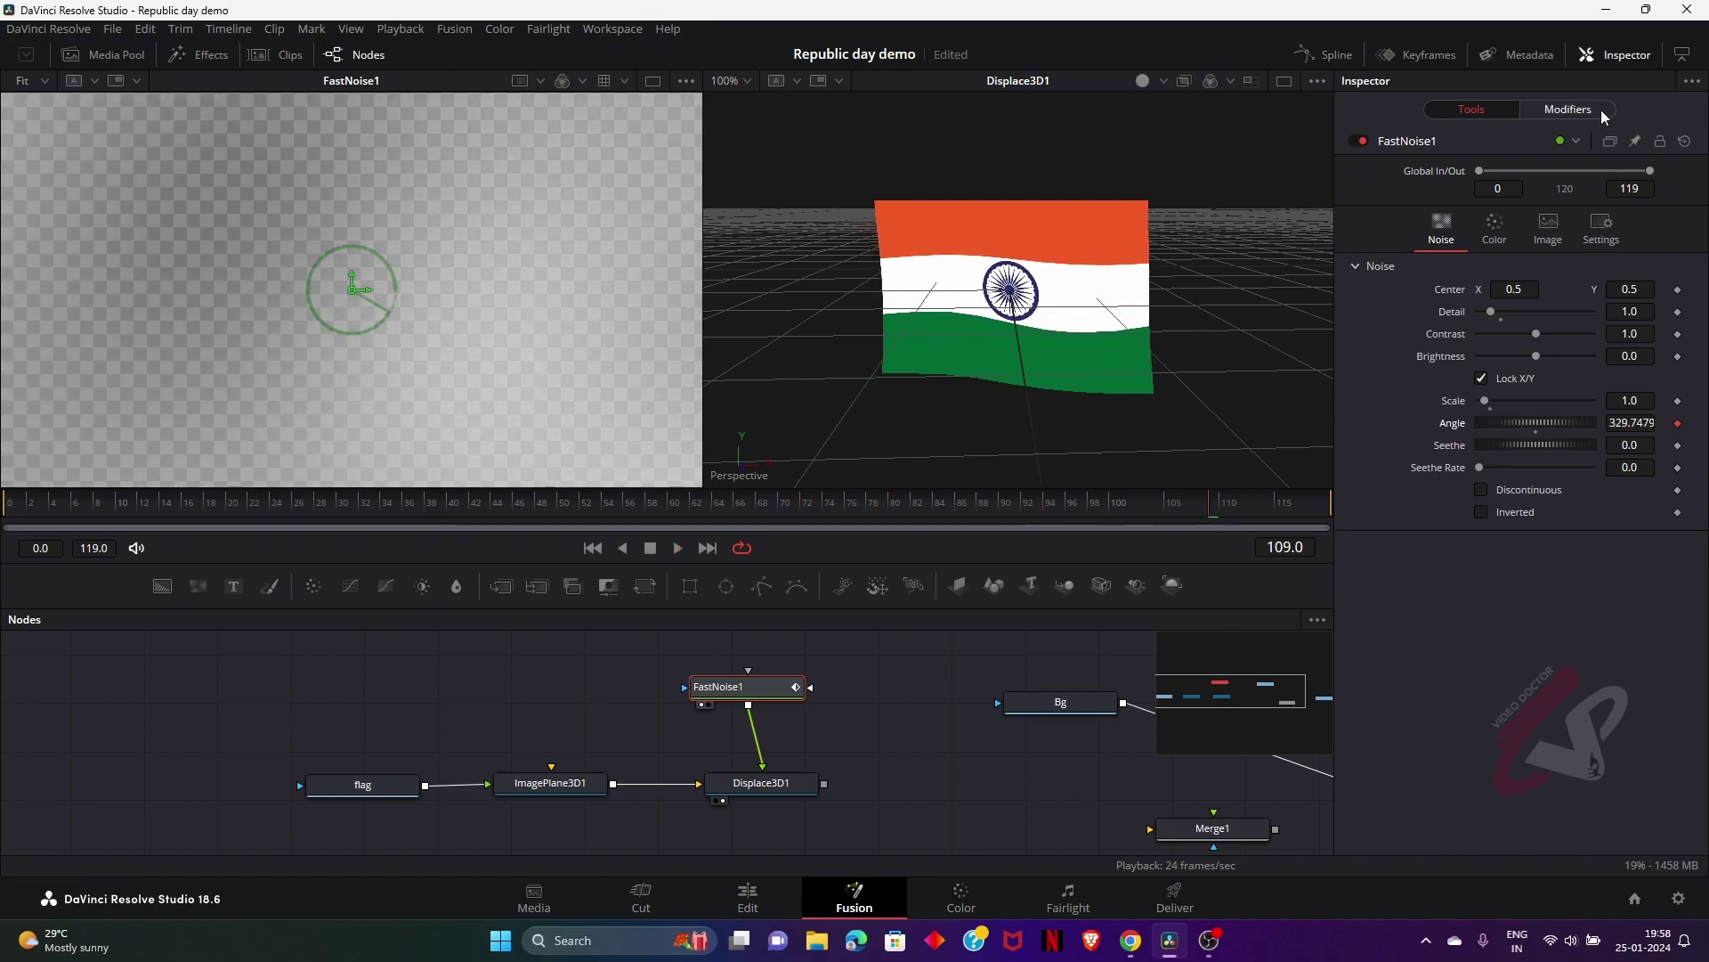
# Set the Anim Curves modifier's Source to Duration and its Curve to Easing, checking the motion during playback
pyautogui.click(1576, 110)
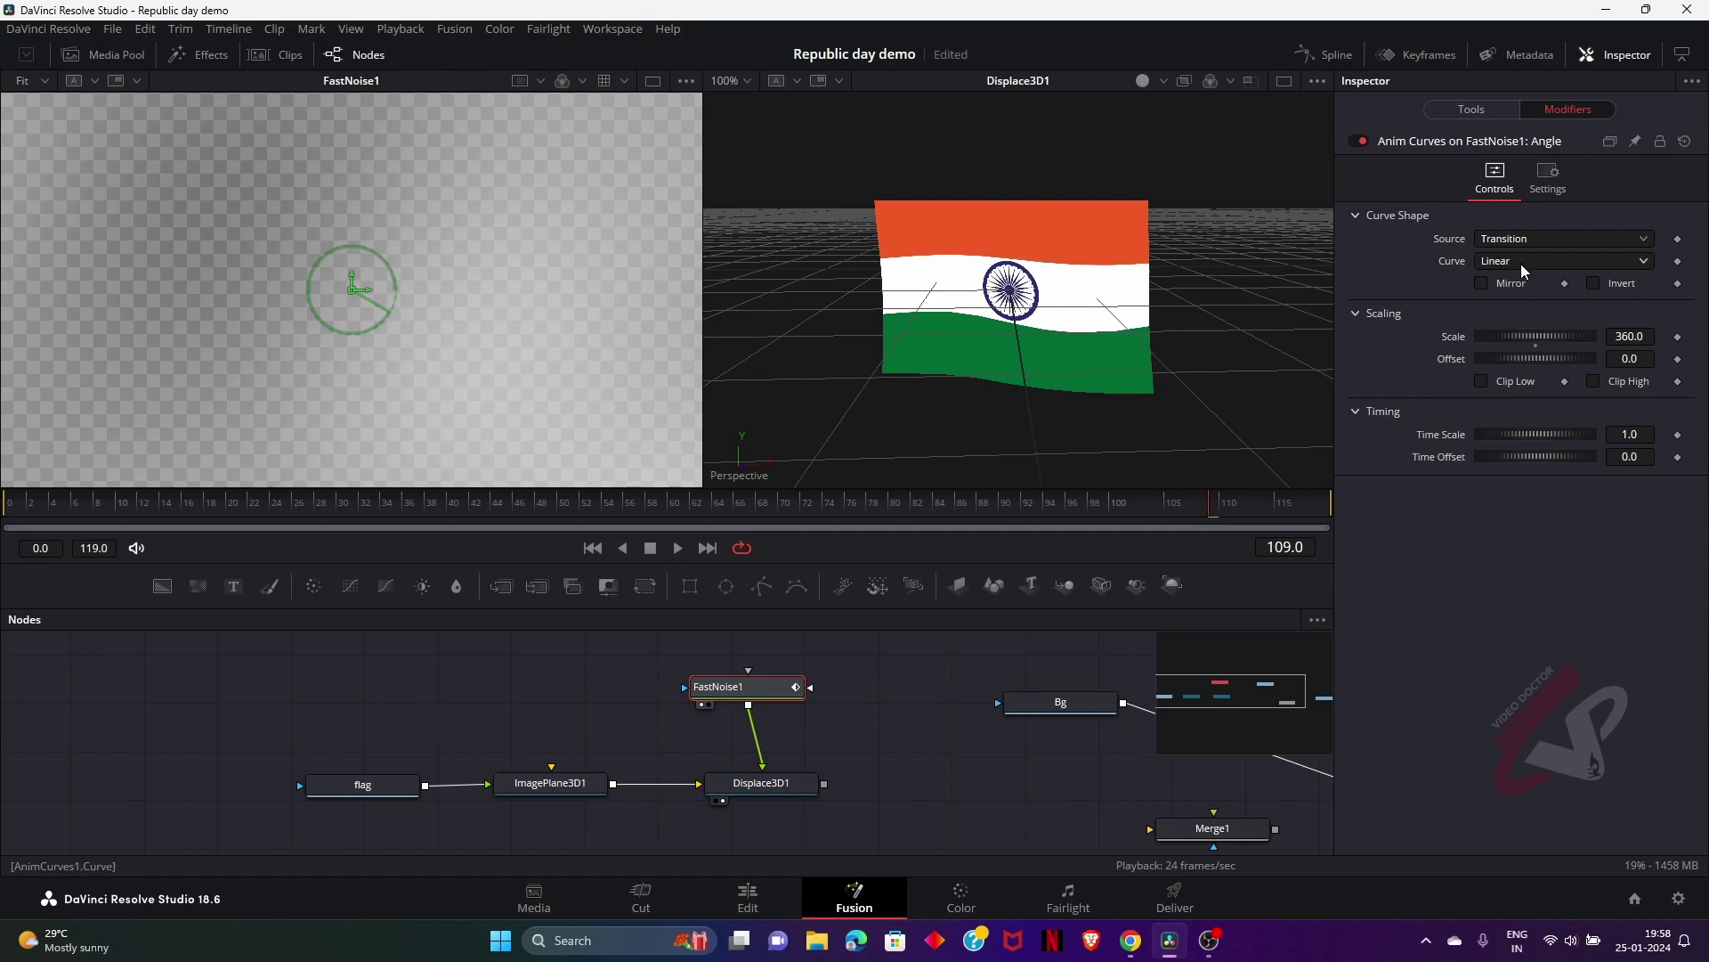
pyautogui.click(1503, 239)
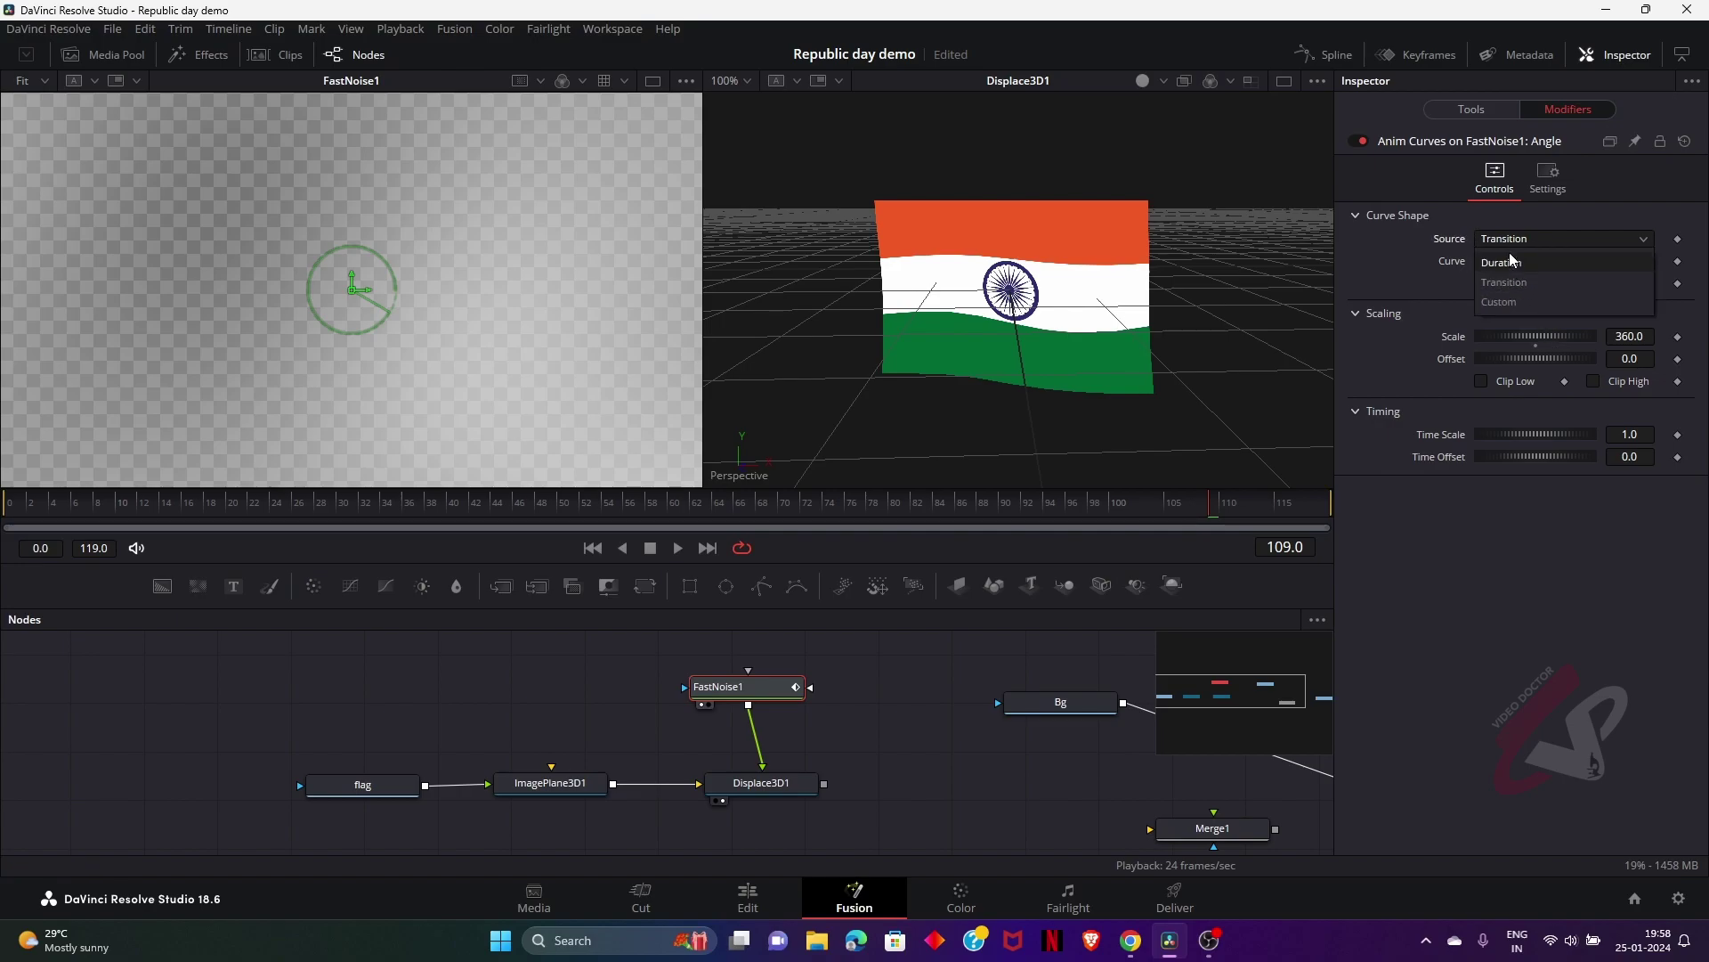
pyautogui.click(1501, 263)
pyautogui.press('space')
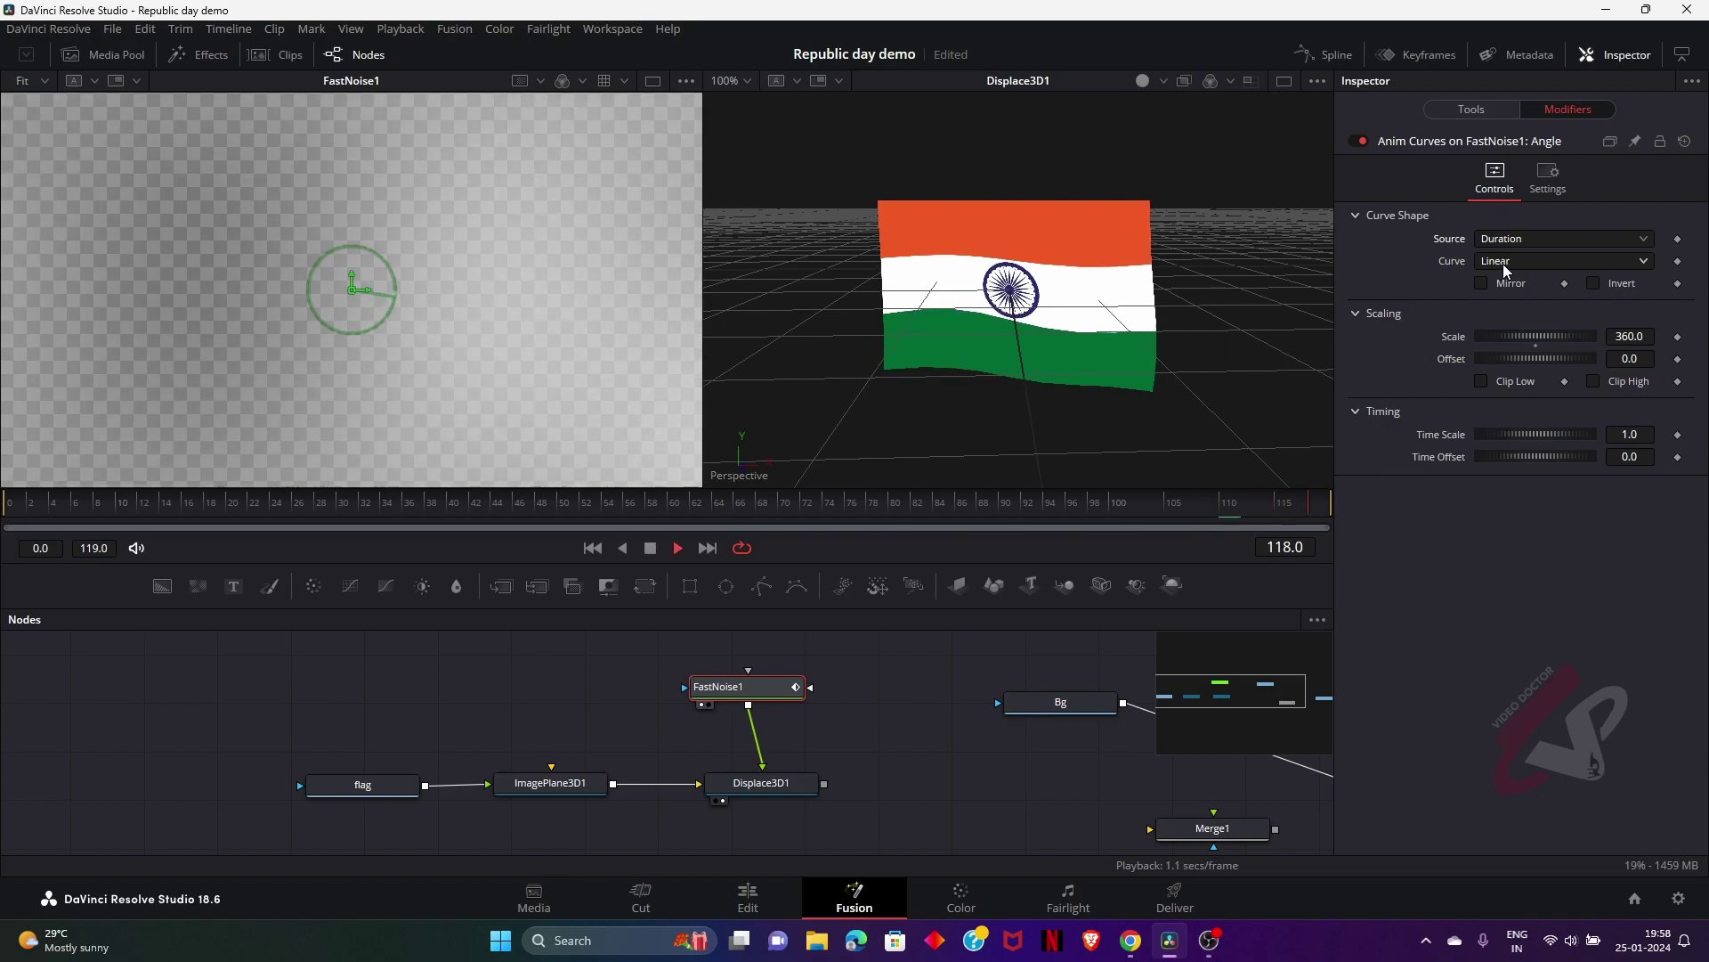
pyautogui.click(1522, 262)
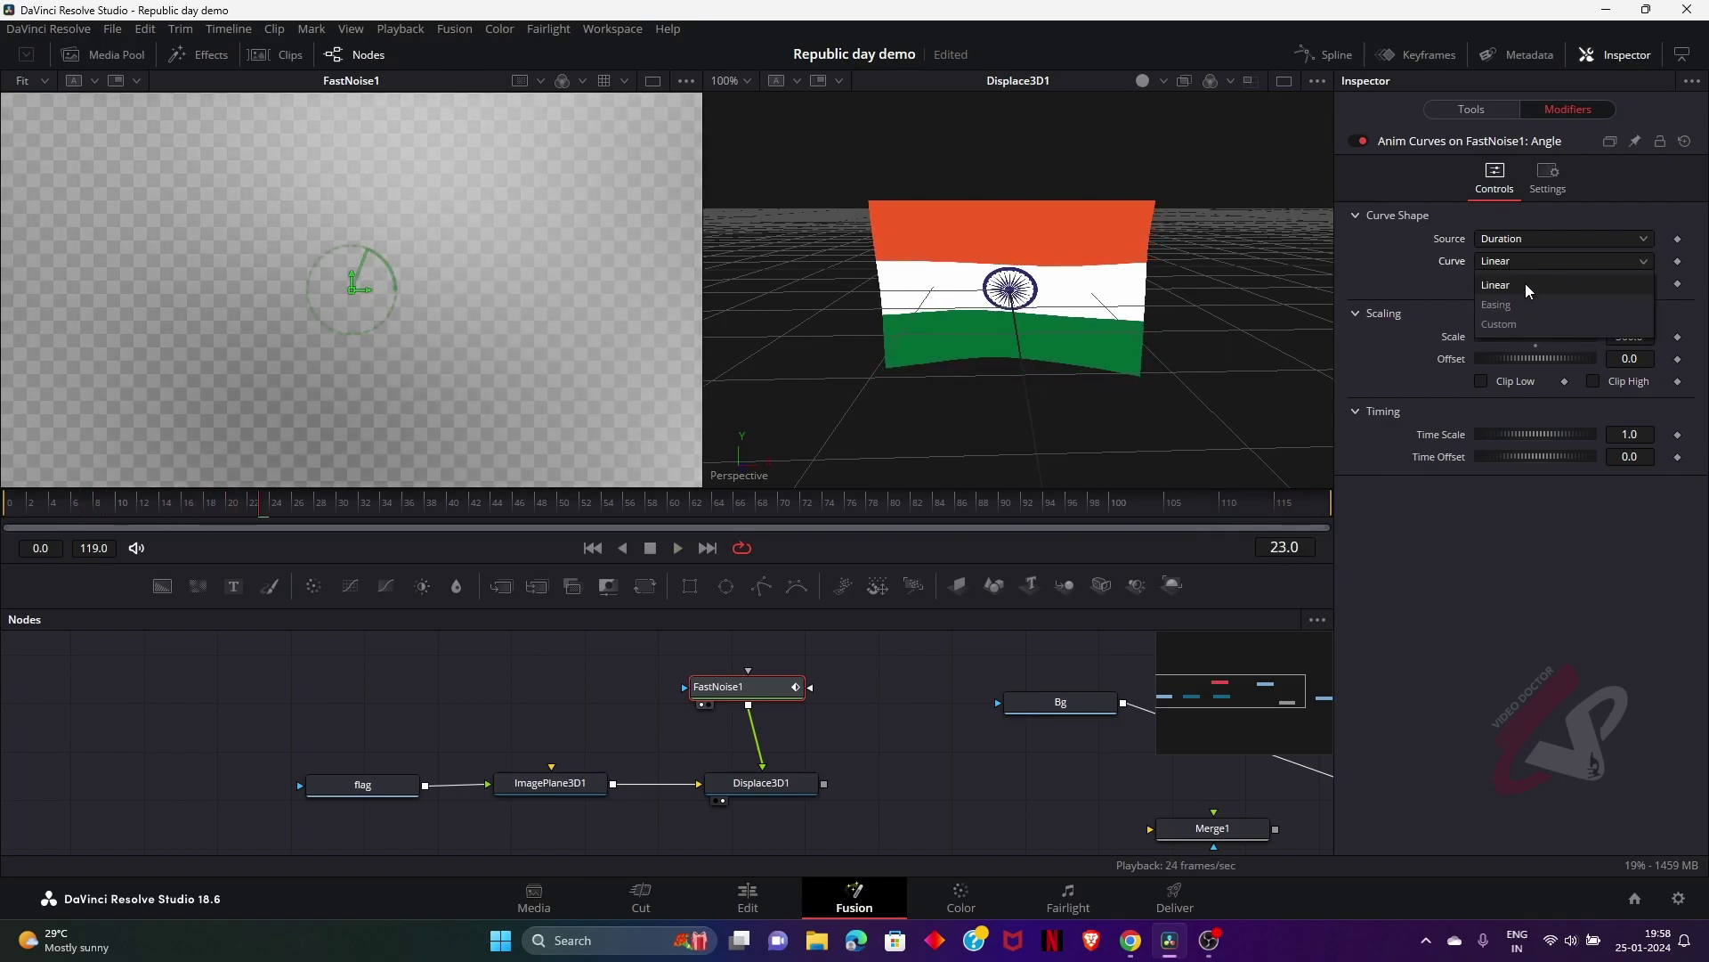
pyautogui.click(1524, 301)
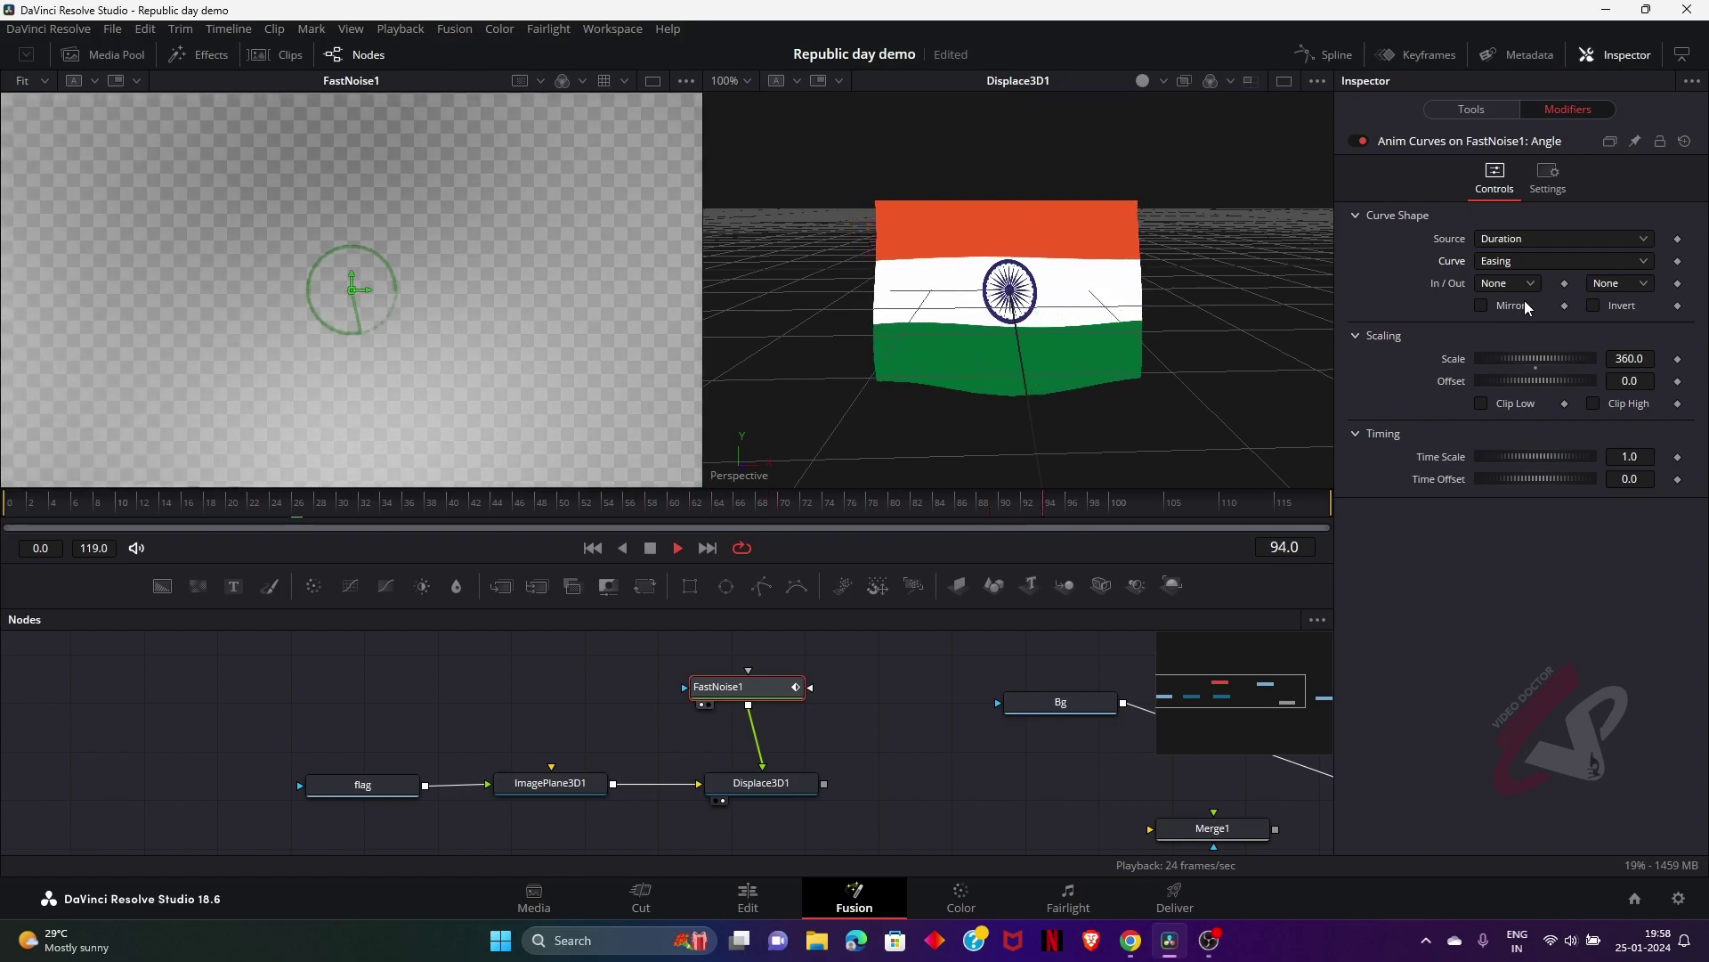
# Set the Anim Curves Scale to about 939.7 and Offset to about 156.1, and preview the faster waving
pyautogui.moveTo(1535, 358); pyautogui.dragTo(1619, 367)
pyautogui.press('space')
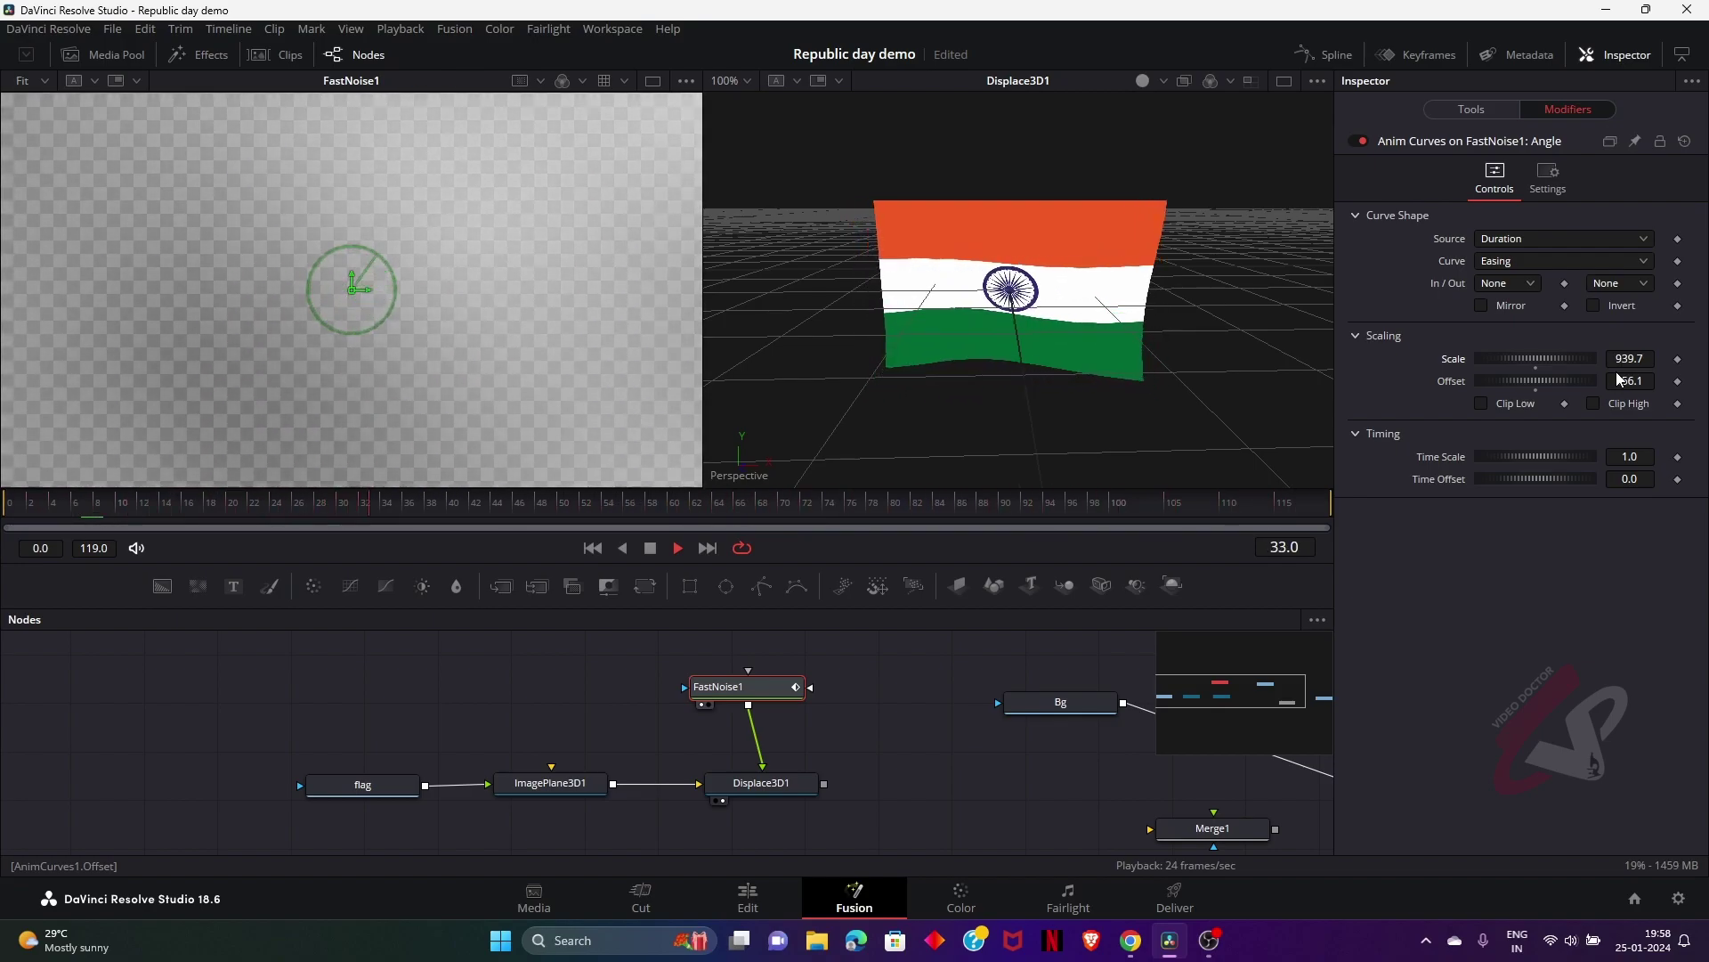
pyautogui.press('space')
# Detach the Bg node from its downstream connection, place it beside FastNoise1 and show it in the first viewer
pyautogui.moveTo(739, 682); pyautogui.dragTo(755, 681)
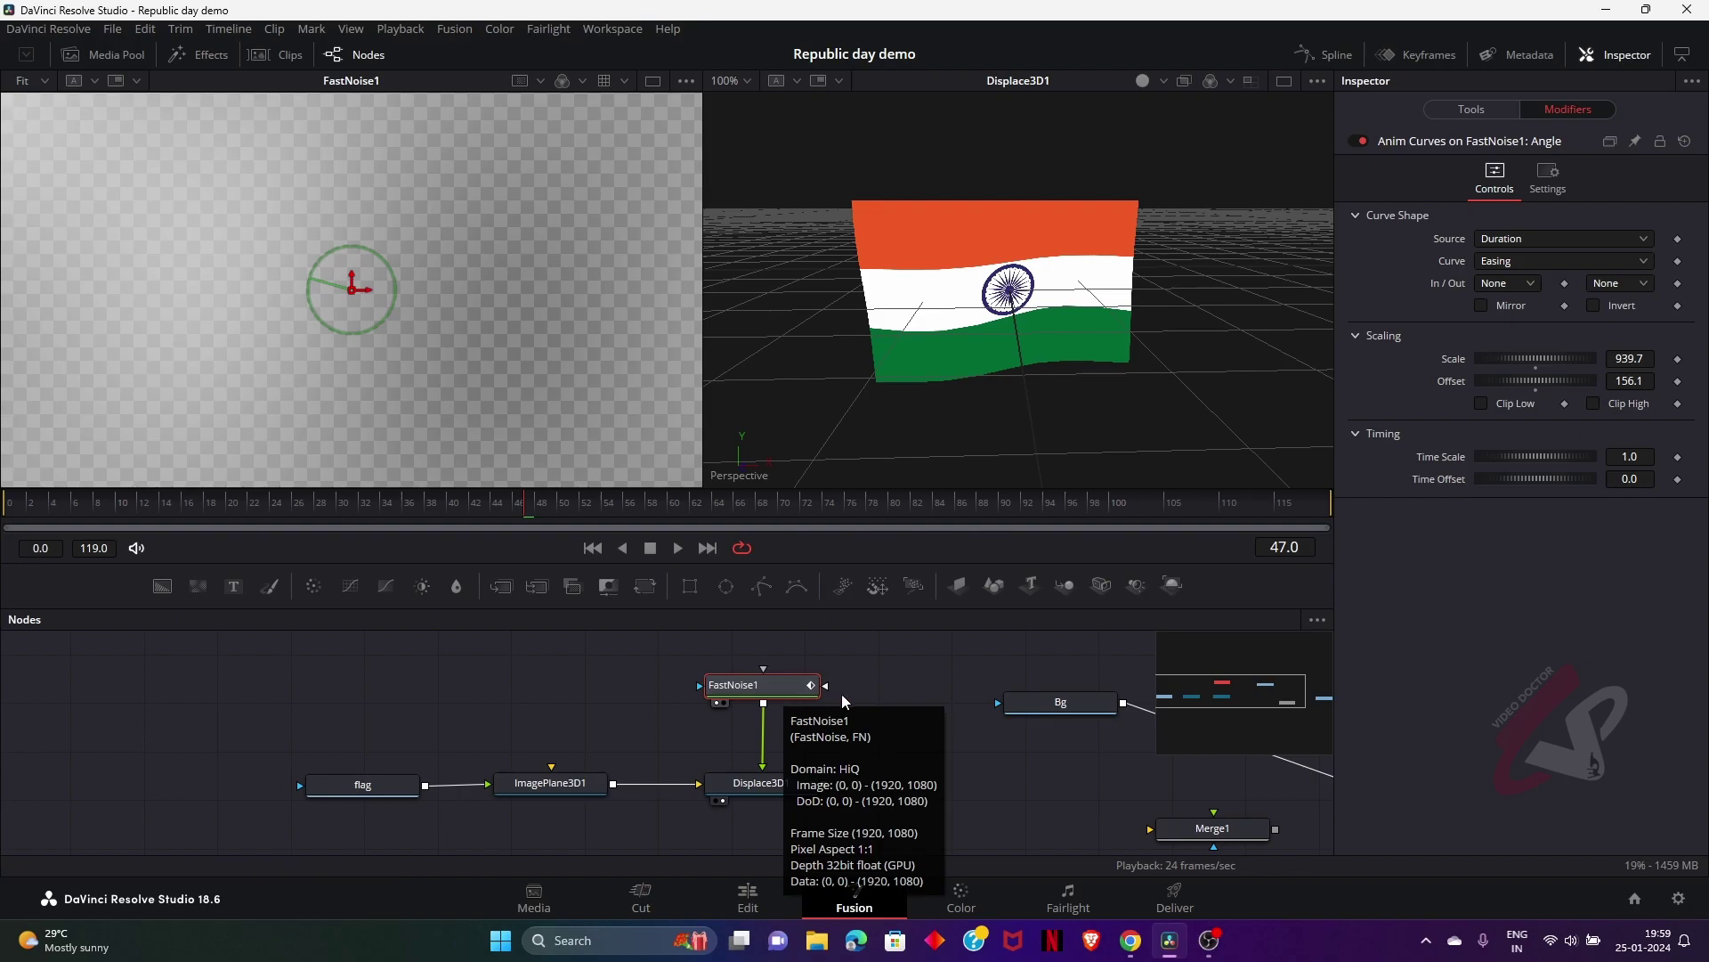
pyautogui.click(933, 710)
pyautogui.moveTo(933, 709); pyautogui.dragTo(757, 713)
pyautogui.moveTo(876, 710); pyautogui.dragTo(773, 686)
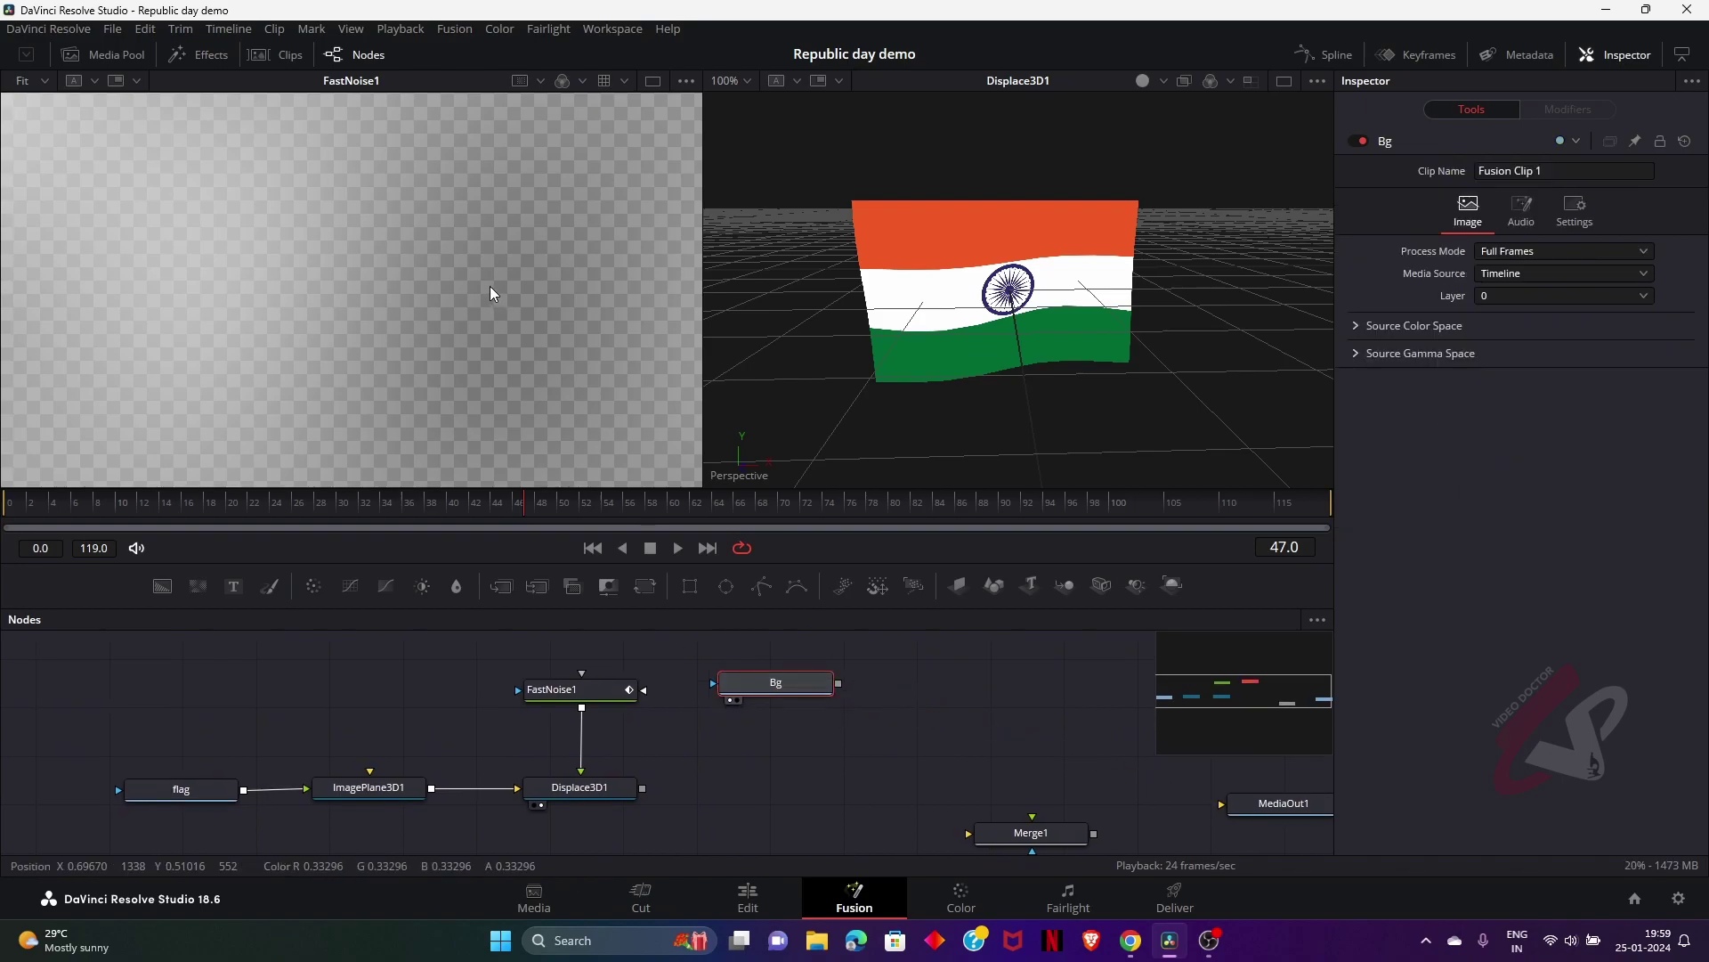
pyautogui.press('1')
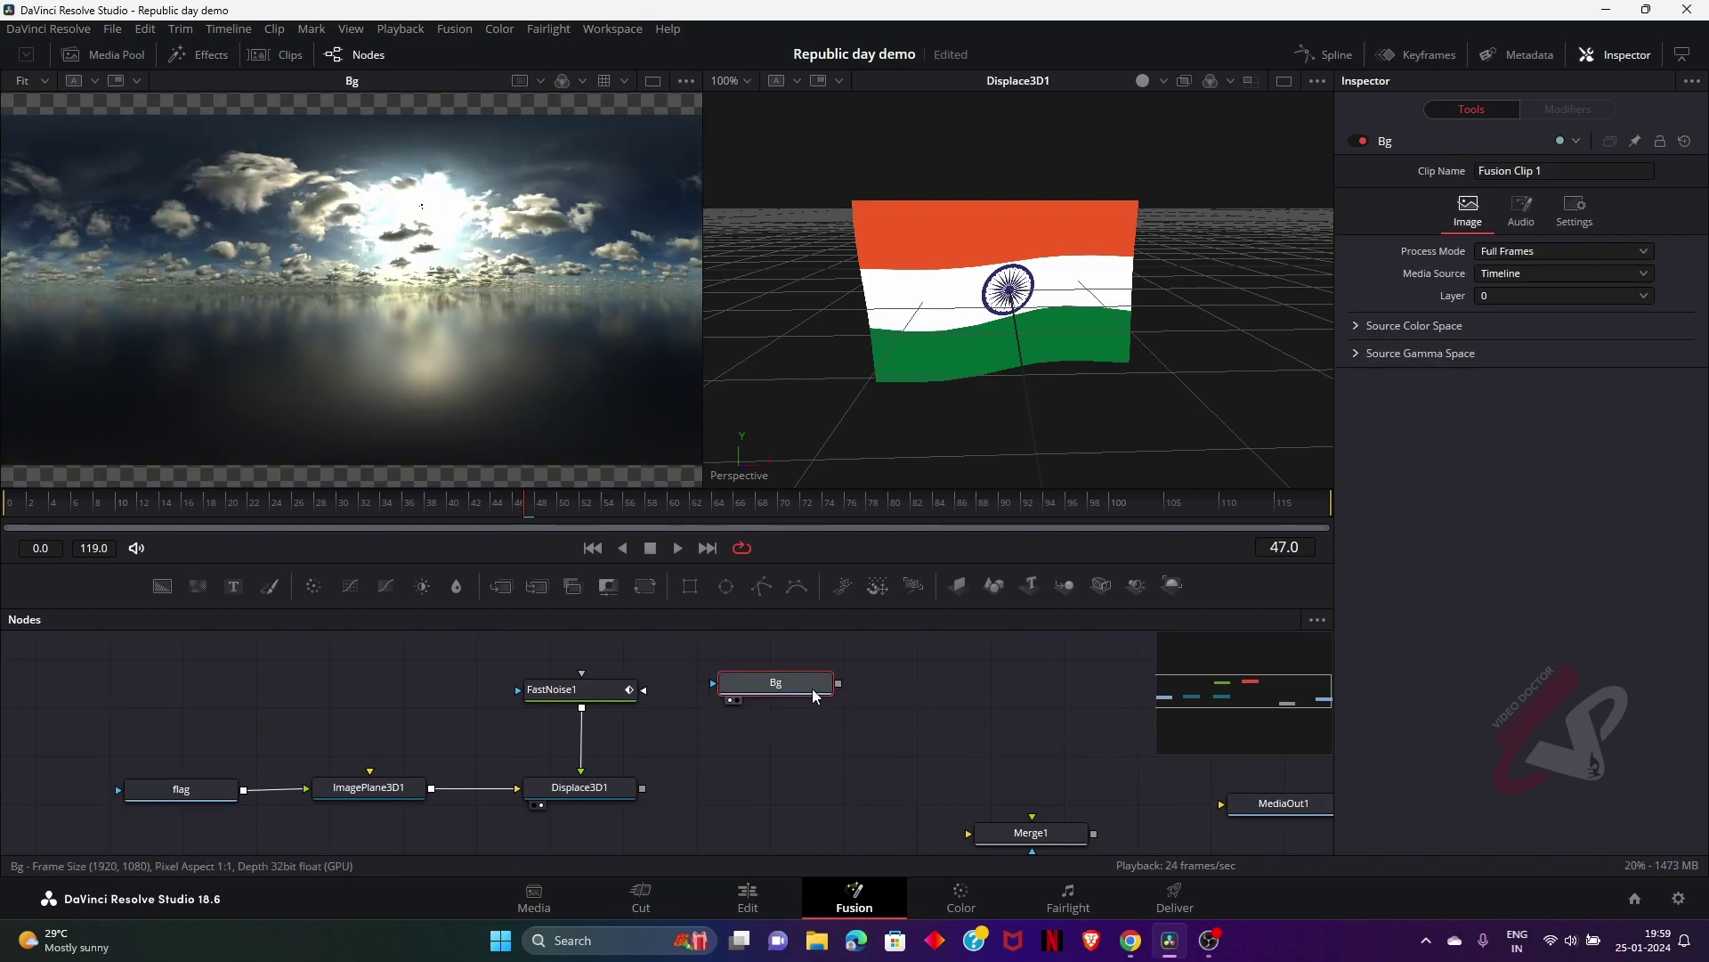
pyautogui.click(849, 740)
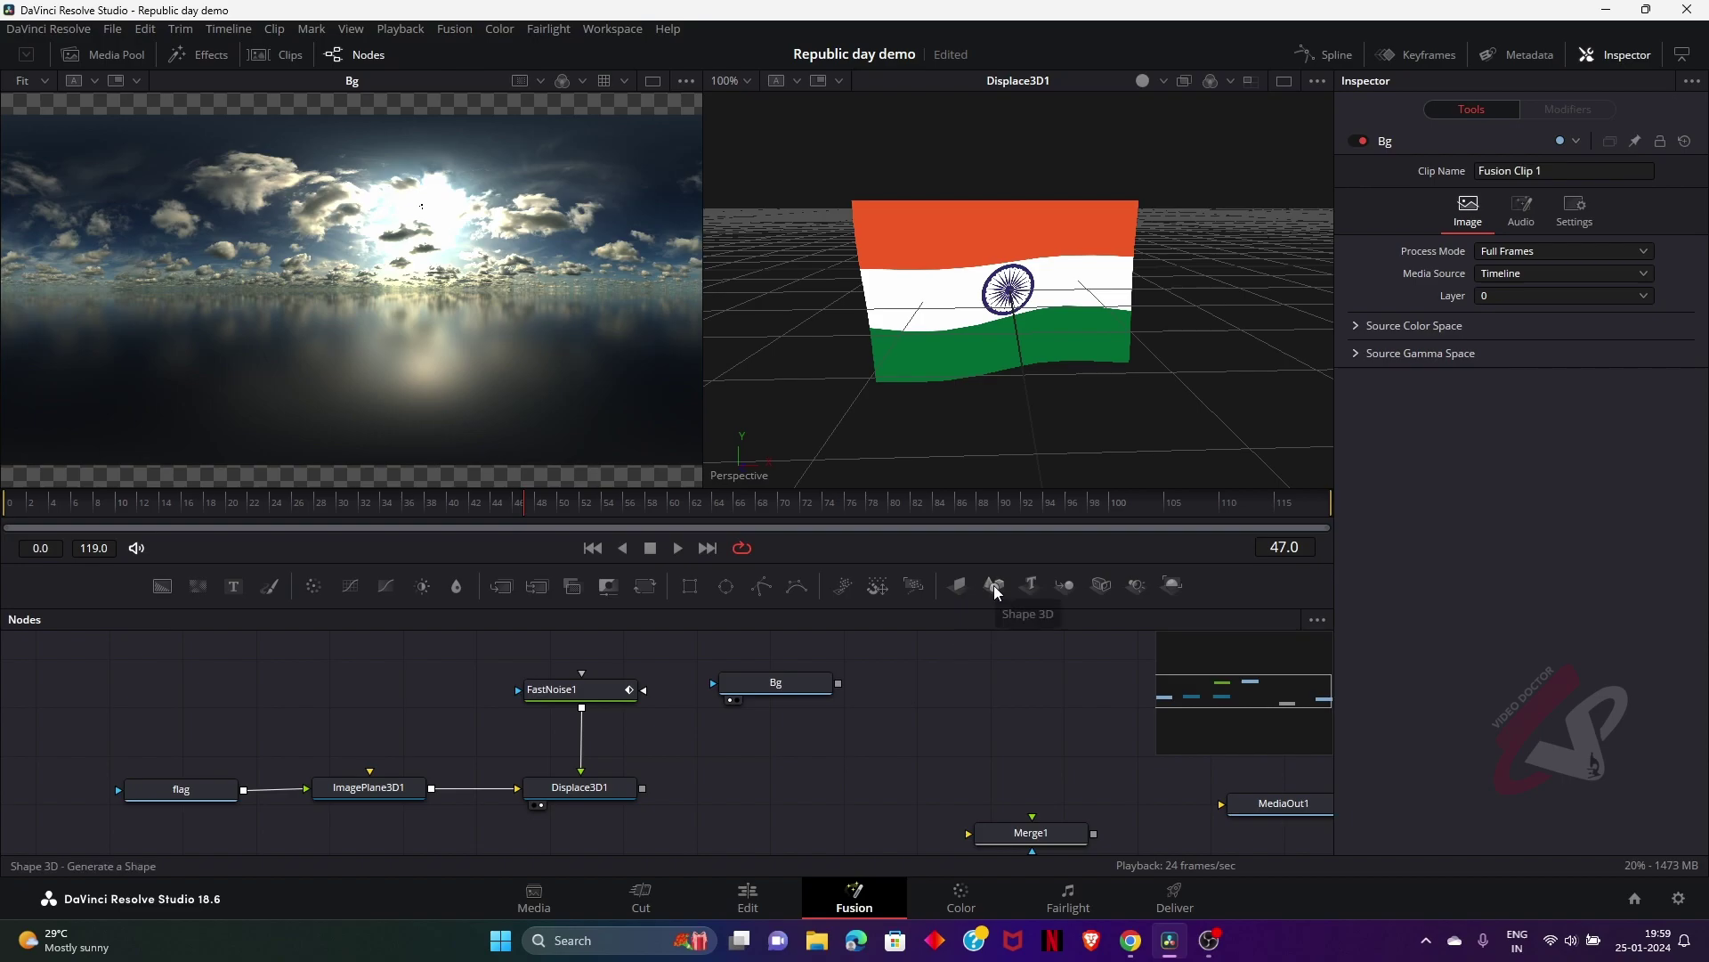
# Add a Shape 3D node beside Bg, view it, set its shape to Sphere and connect Bg as its texture
pyautogui.moveTo(994, 585); pyautogui.dragTo(521, 395)
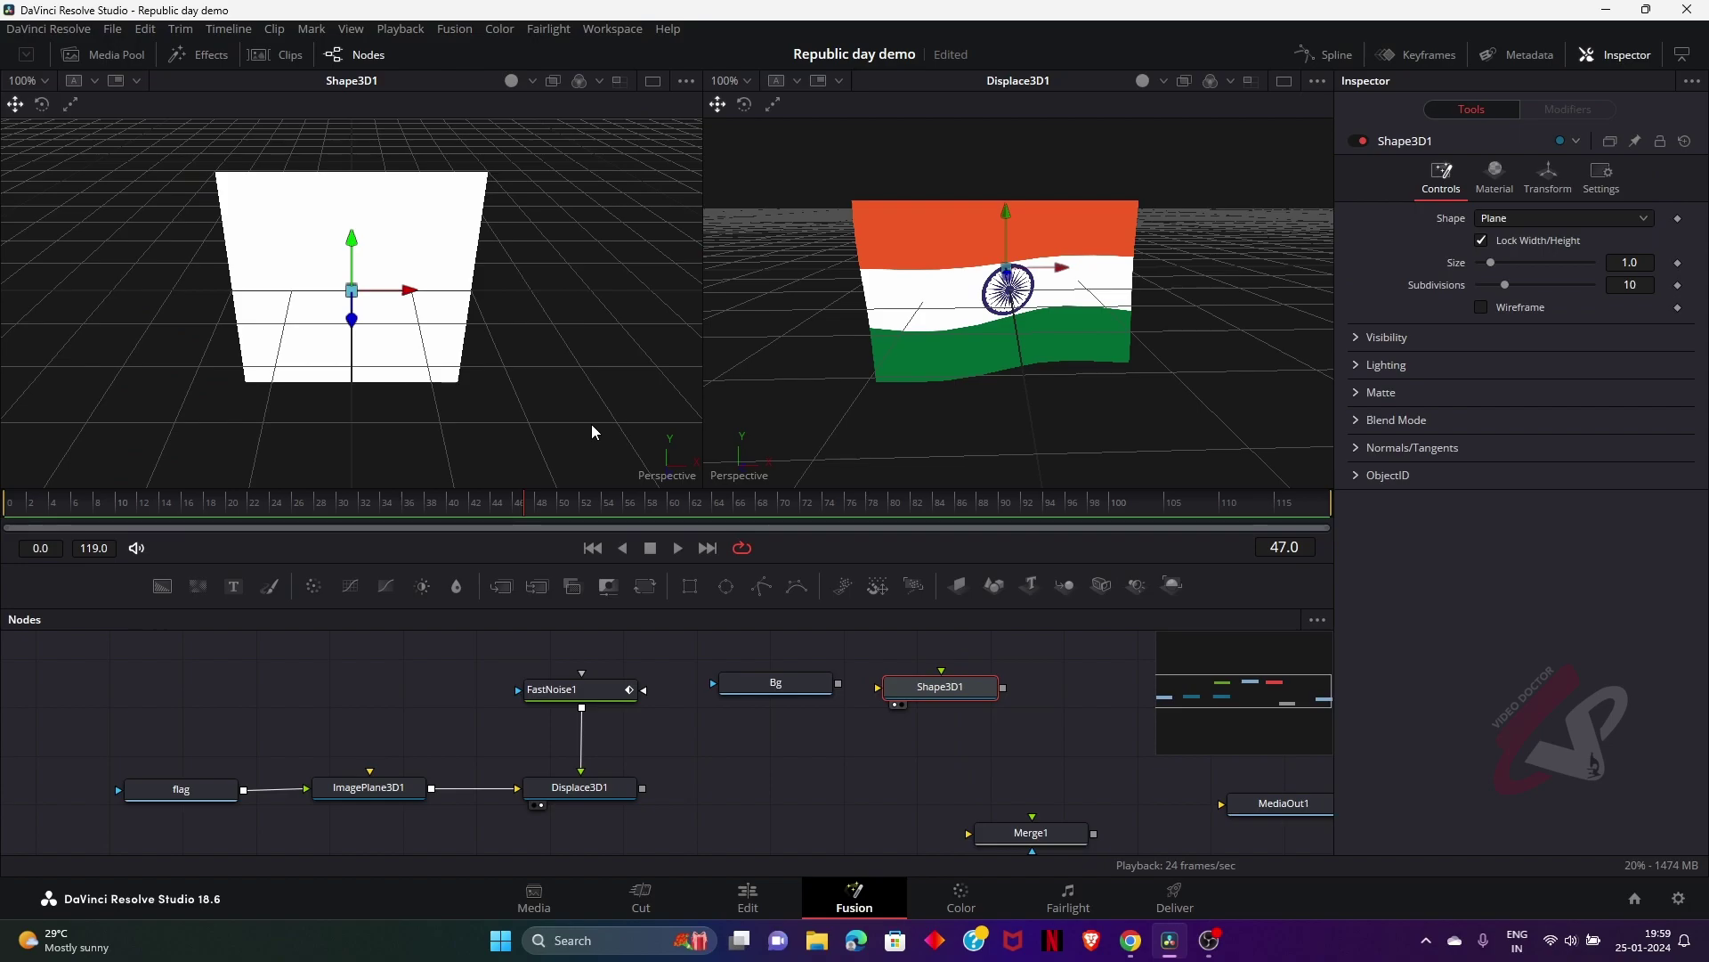
pyautogui.click(1612, 219)
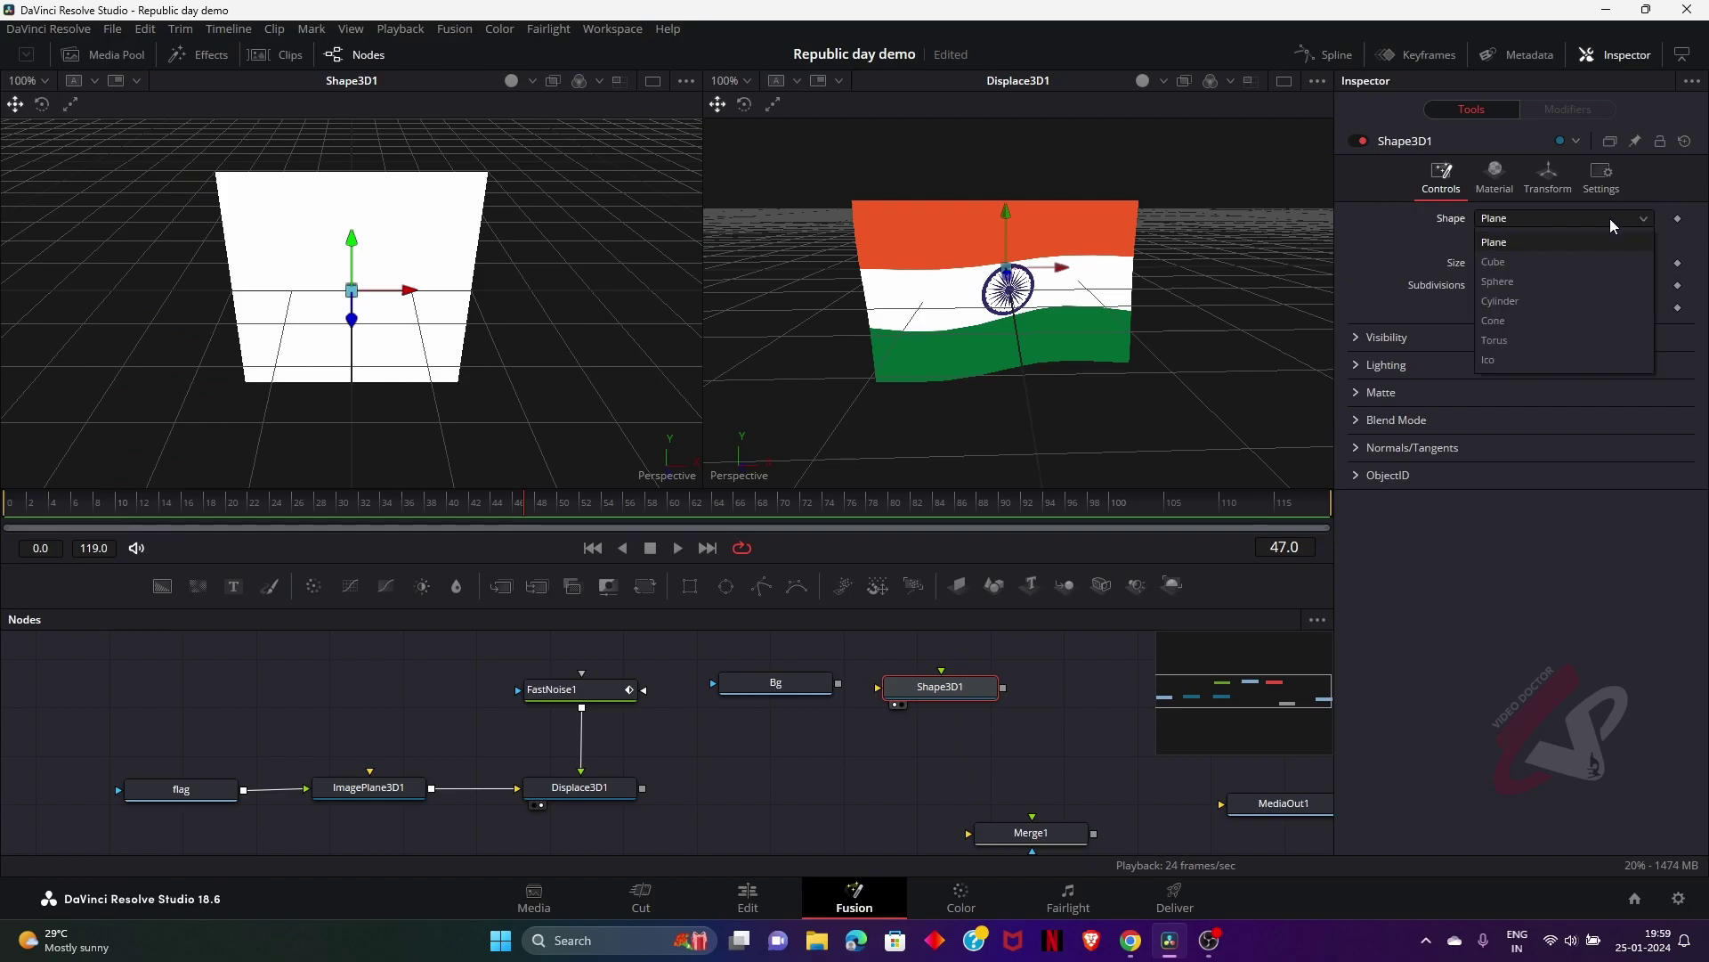
pyautogui.click(1568, 281)
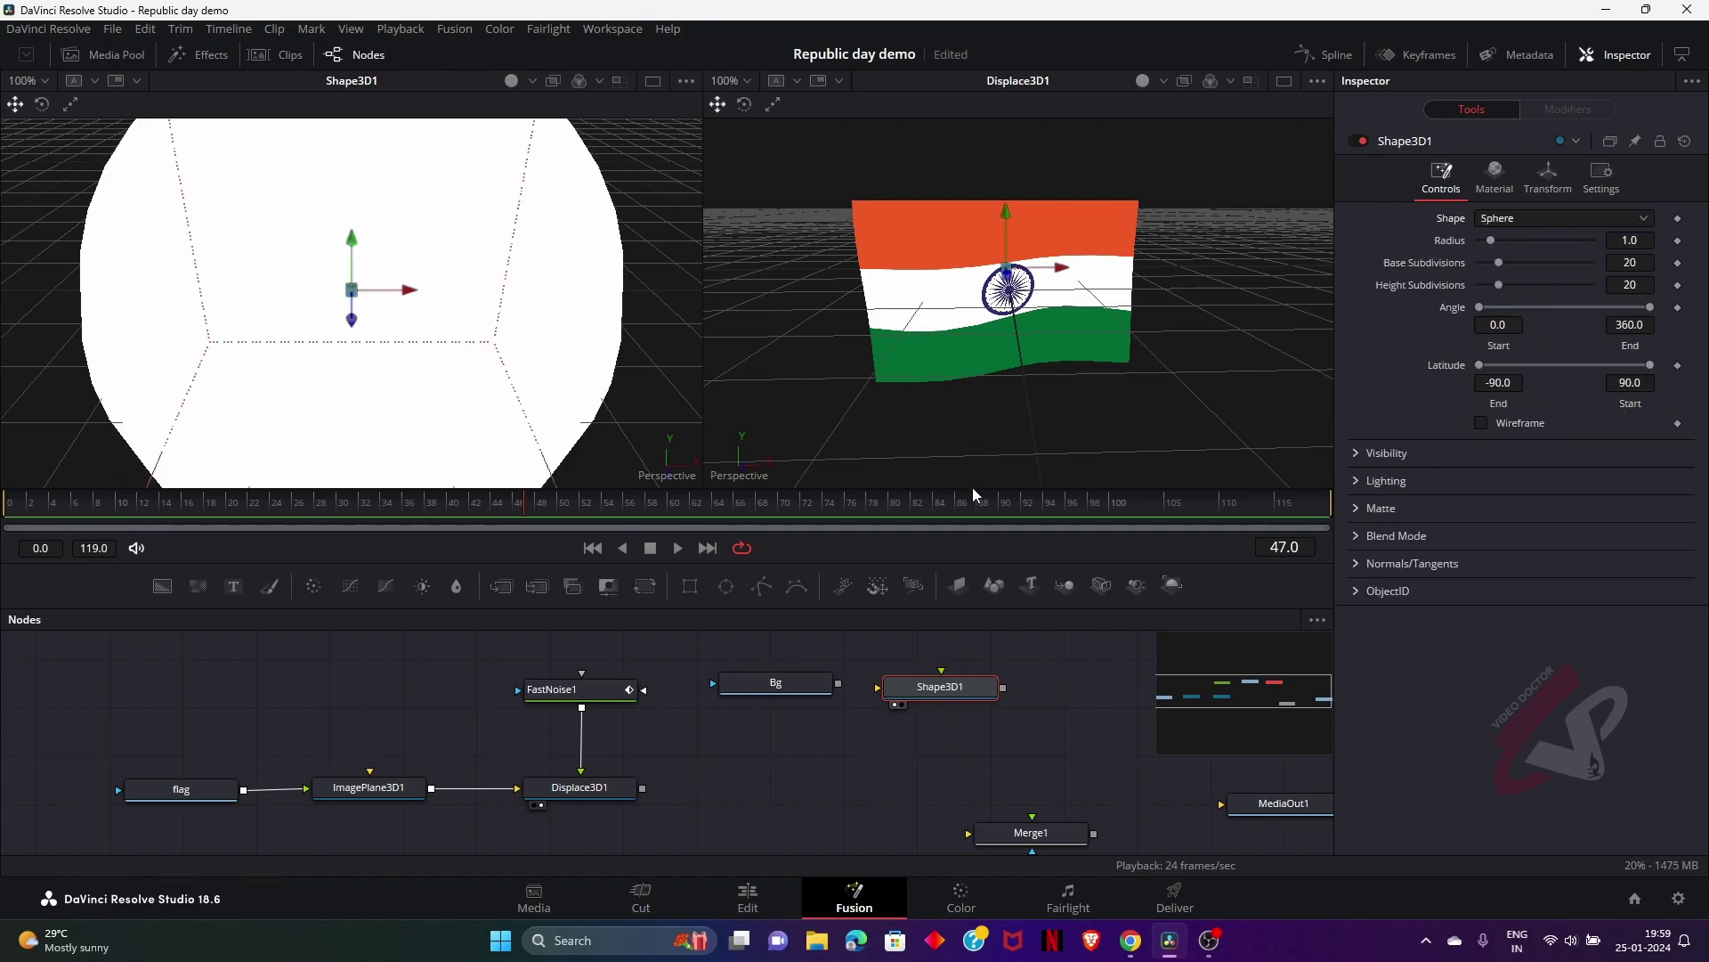
pyautogui.moveTo(838, 682); pyautogui.dragTo(908, 693)
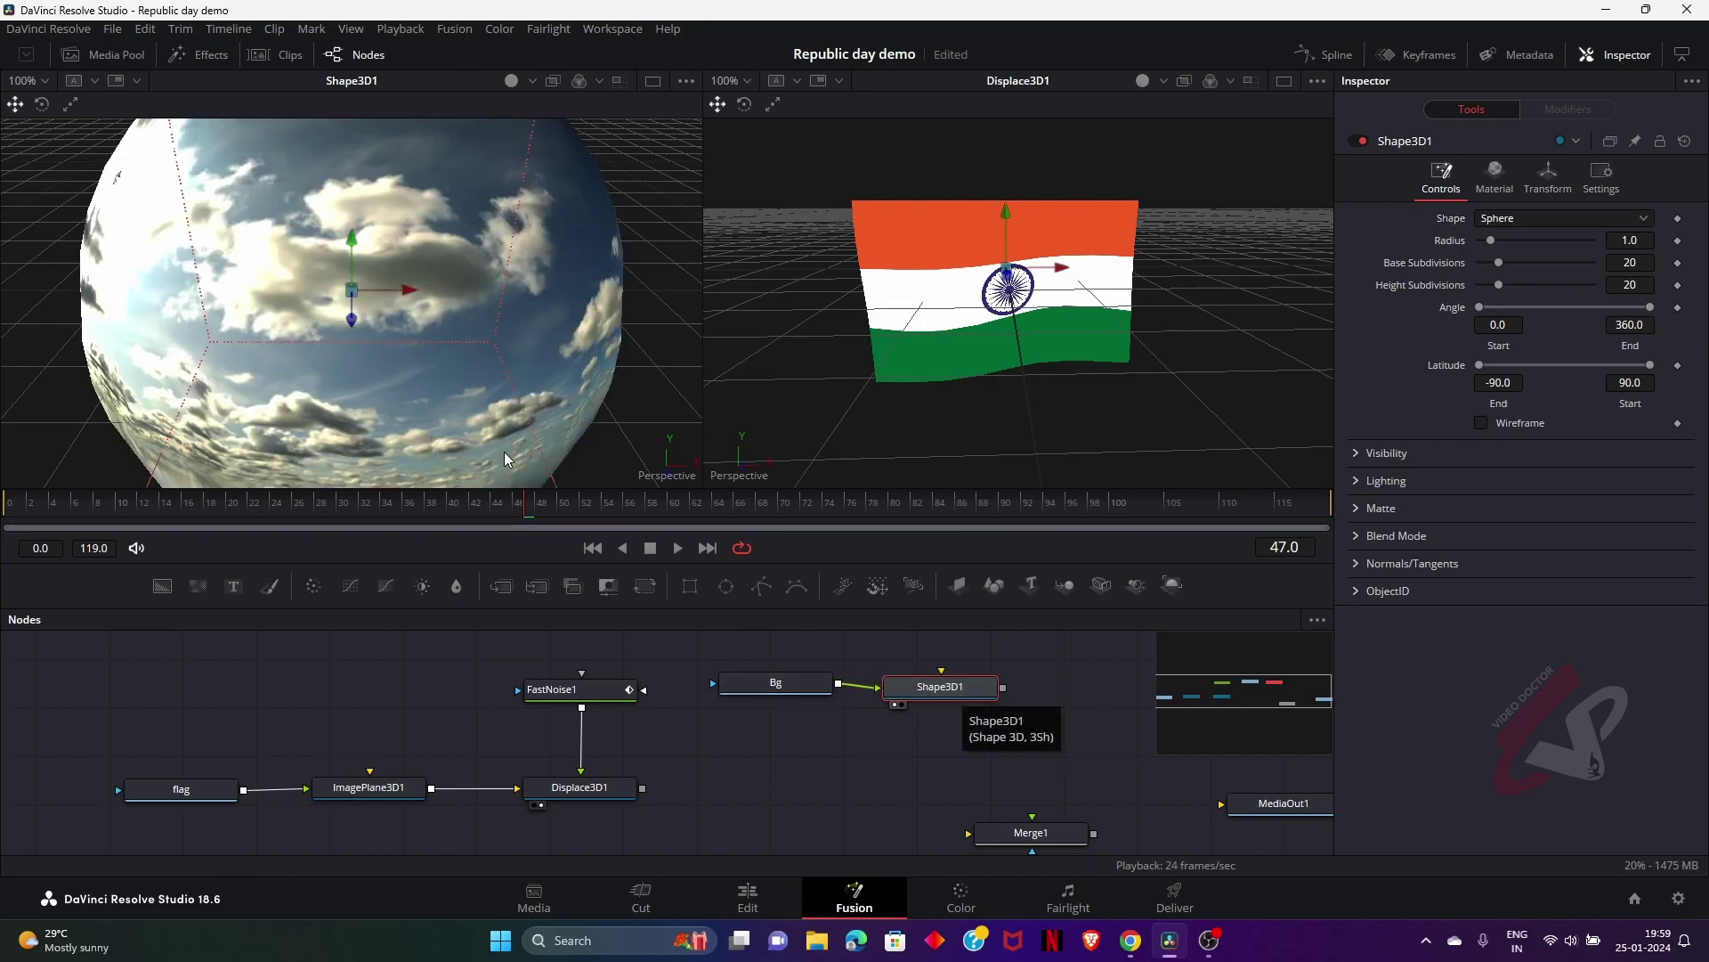
pyautogui.moveTo(532, 371); pyautogui.dragTo(560, 313)
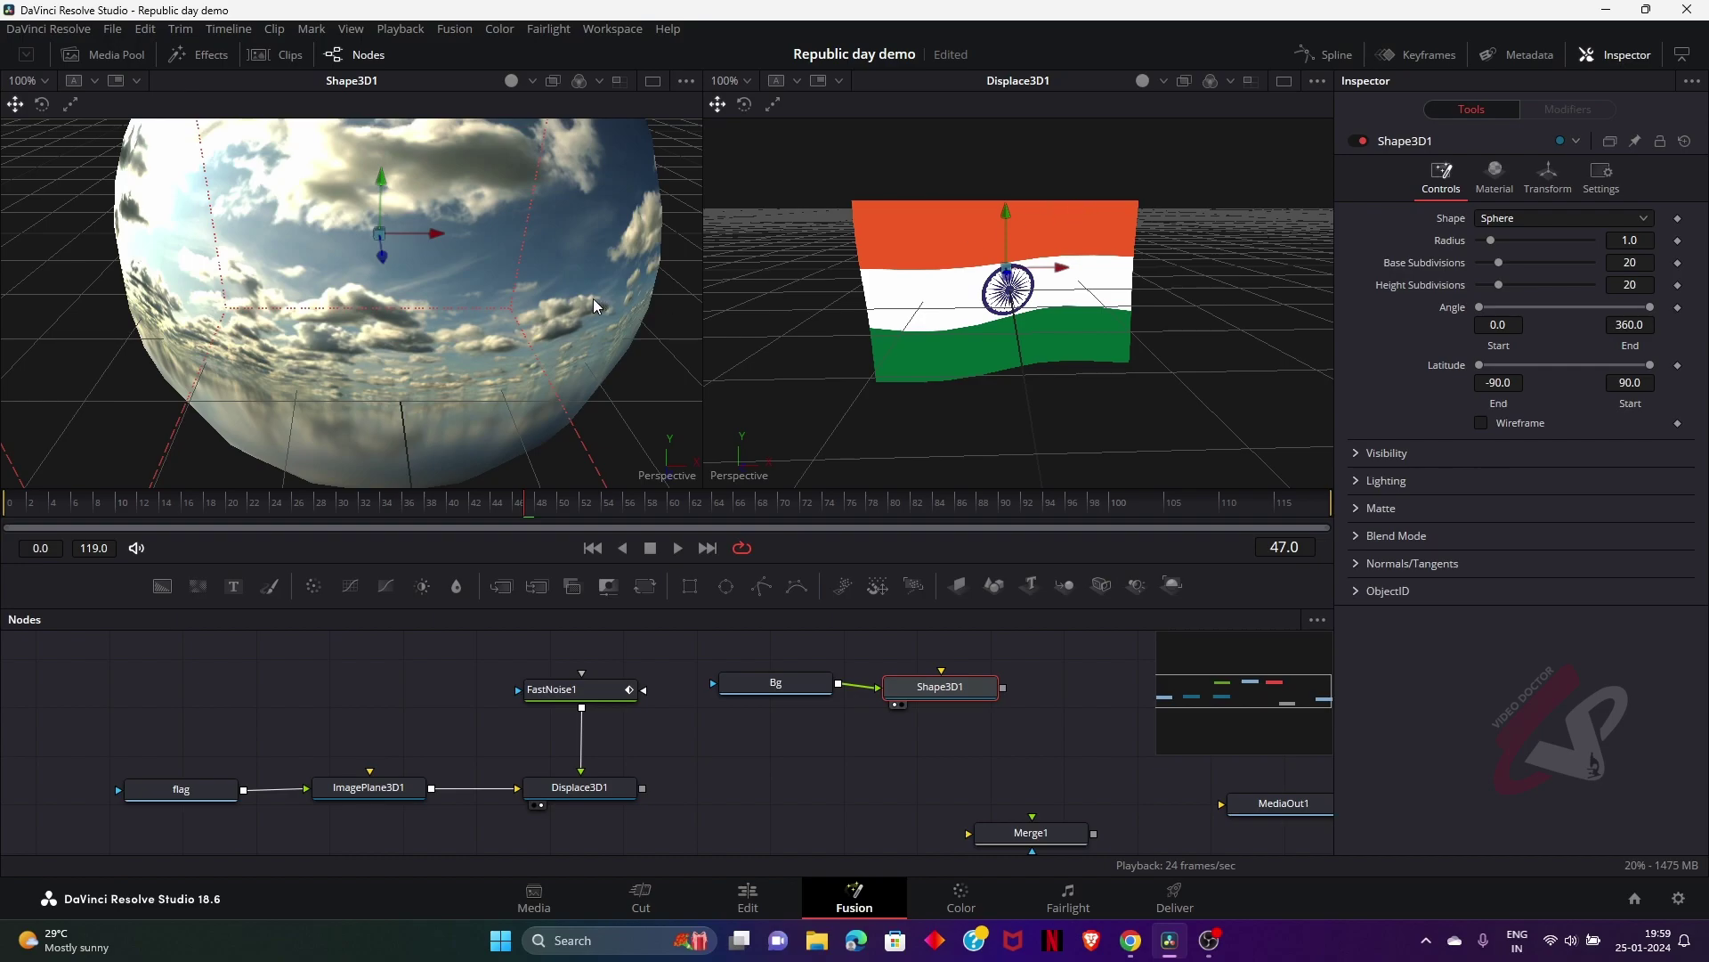
# Add a Merge 3D node, connect Displace3D1 and Shape3D1 to it, and show it in the second viewer
pyautogui.click(587, 788)
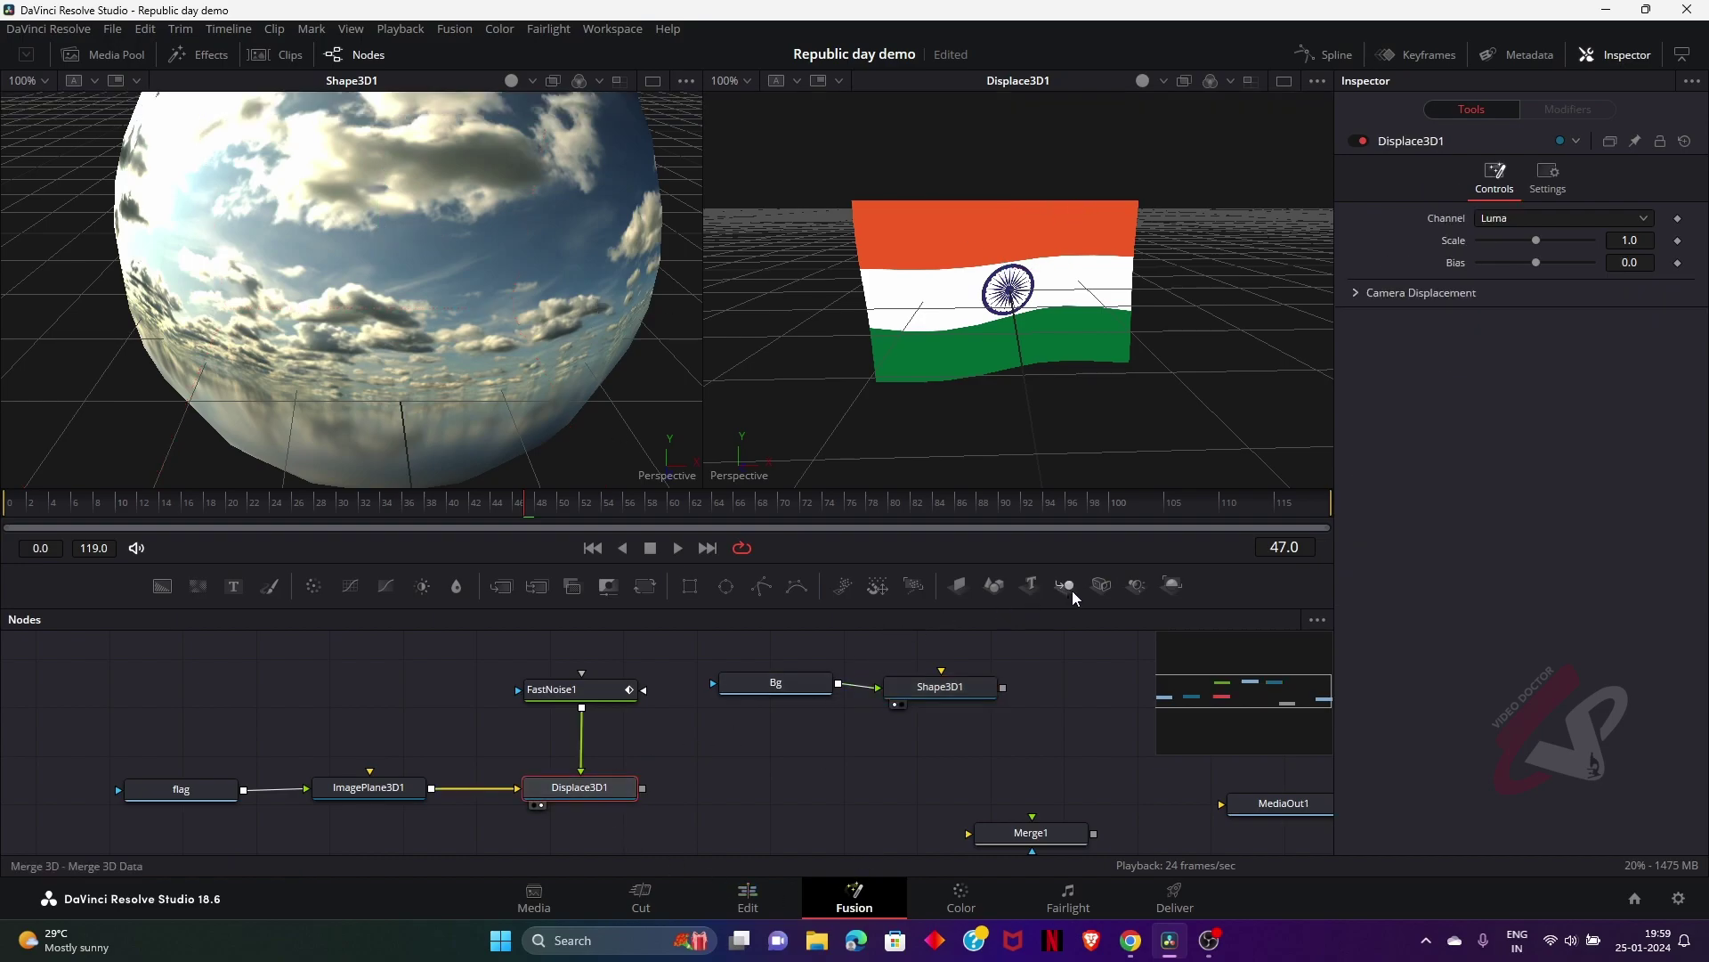
pyautogui.moveTo(1070, 586); pyautogui.dragTo(766, 781)
pyautogui.moveTo(643, 788); pyautogui.dragTo(704, 782)
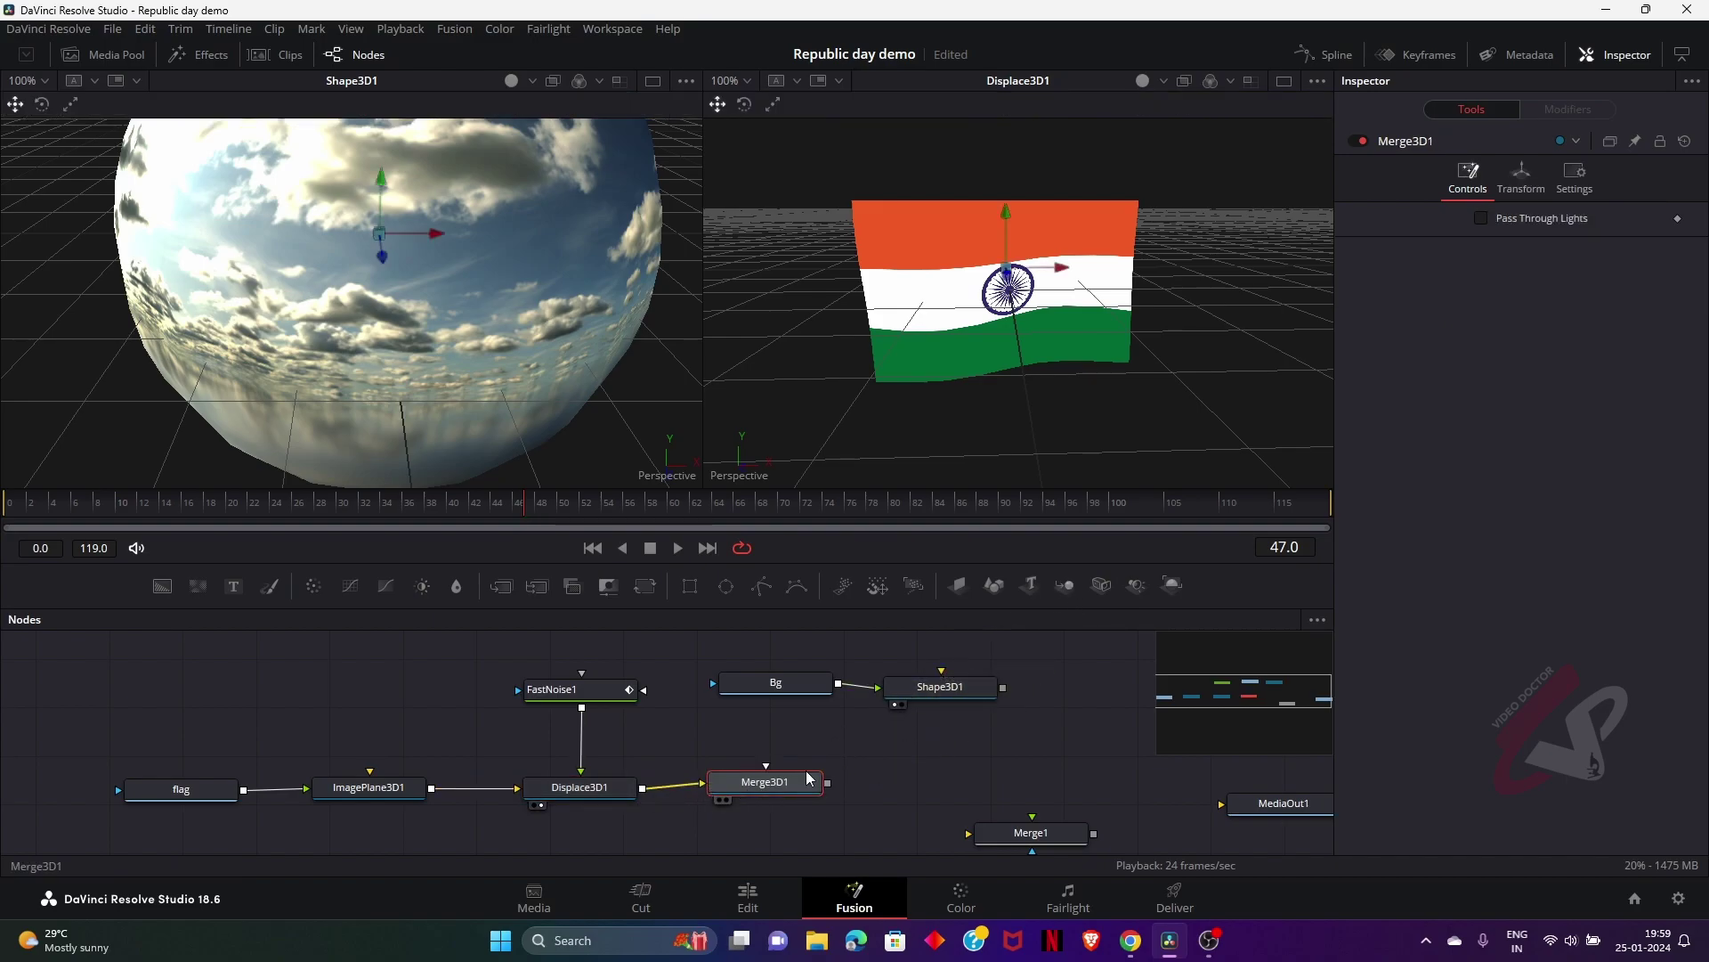
pyautogui.moveTo(1002, 694); pyautogui.dragTo(776, 794)
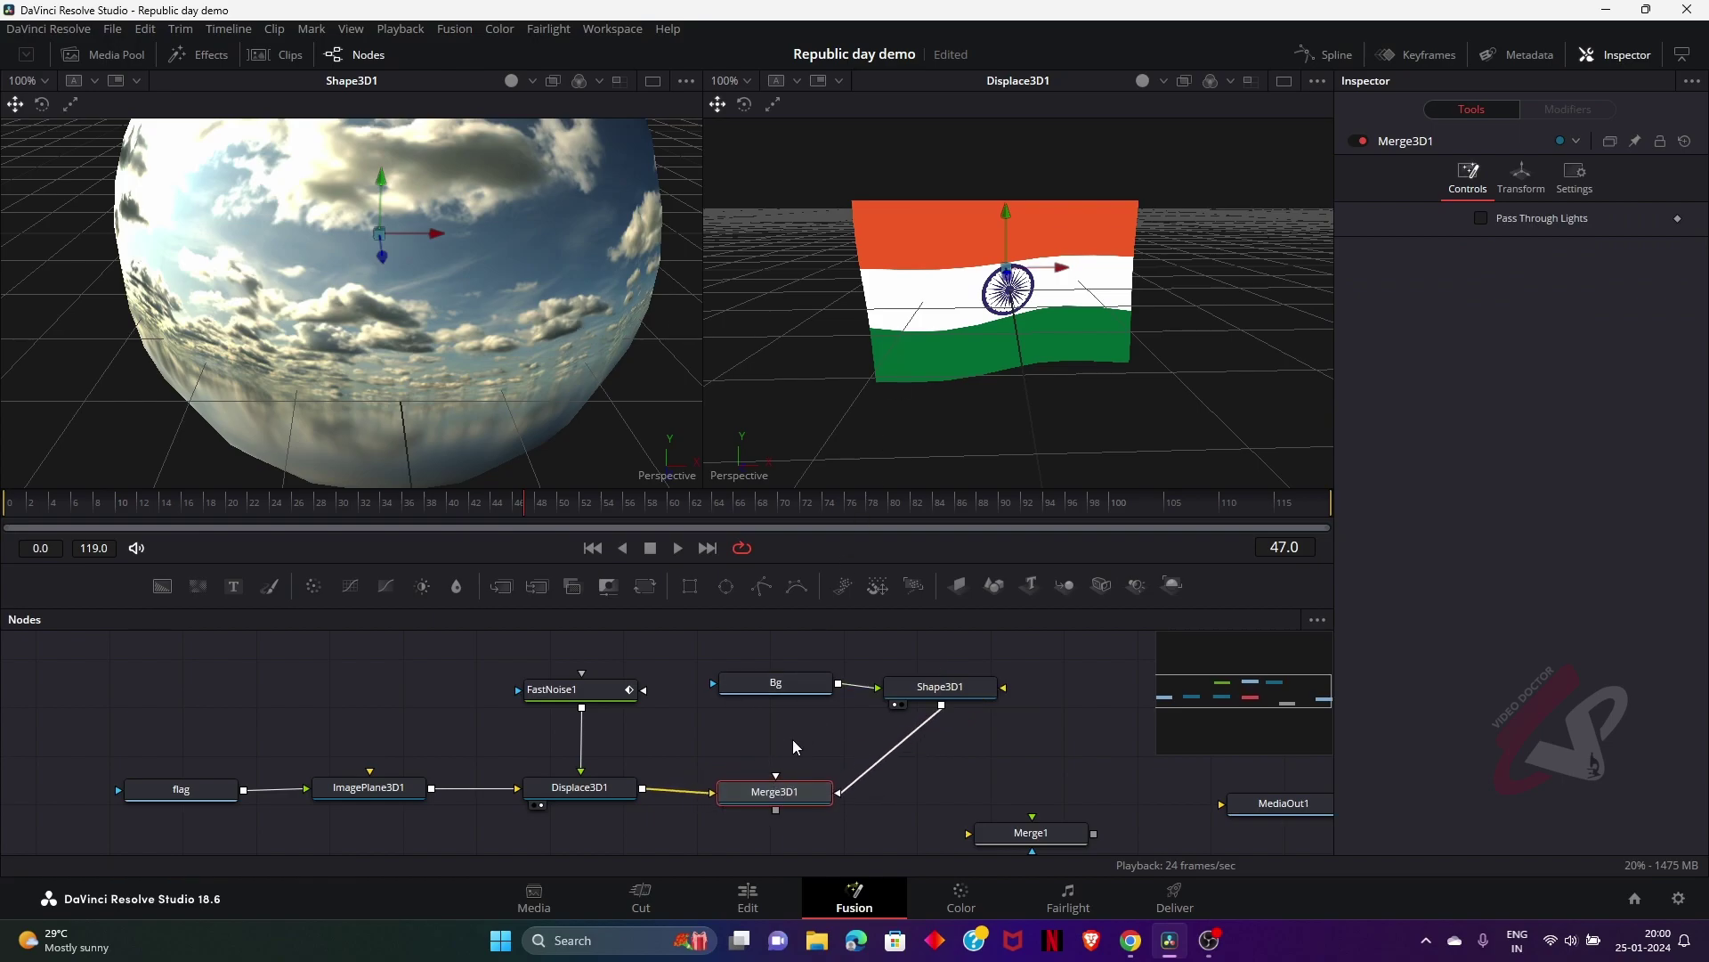
pyautogui.moveTo(806, 792); pyautogui.dragTo(943, 328)
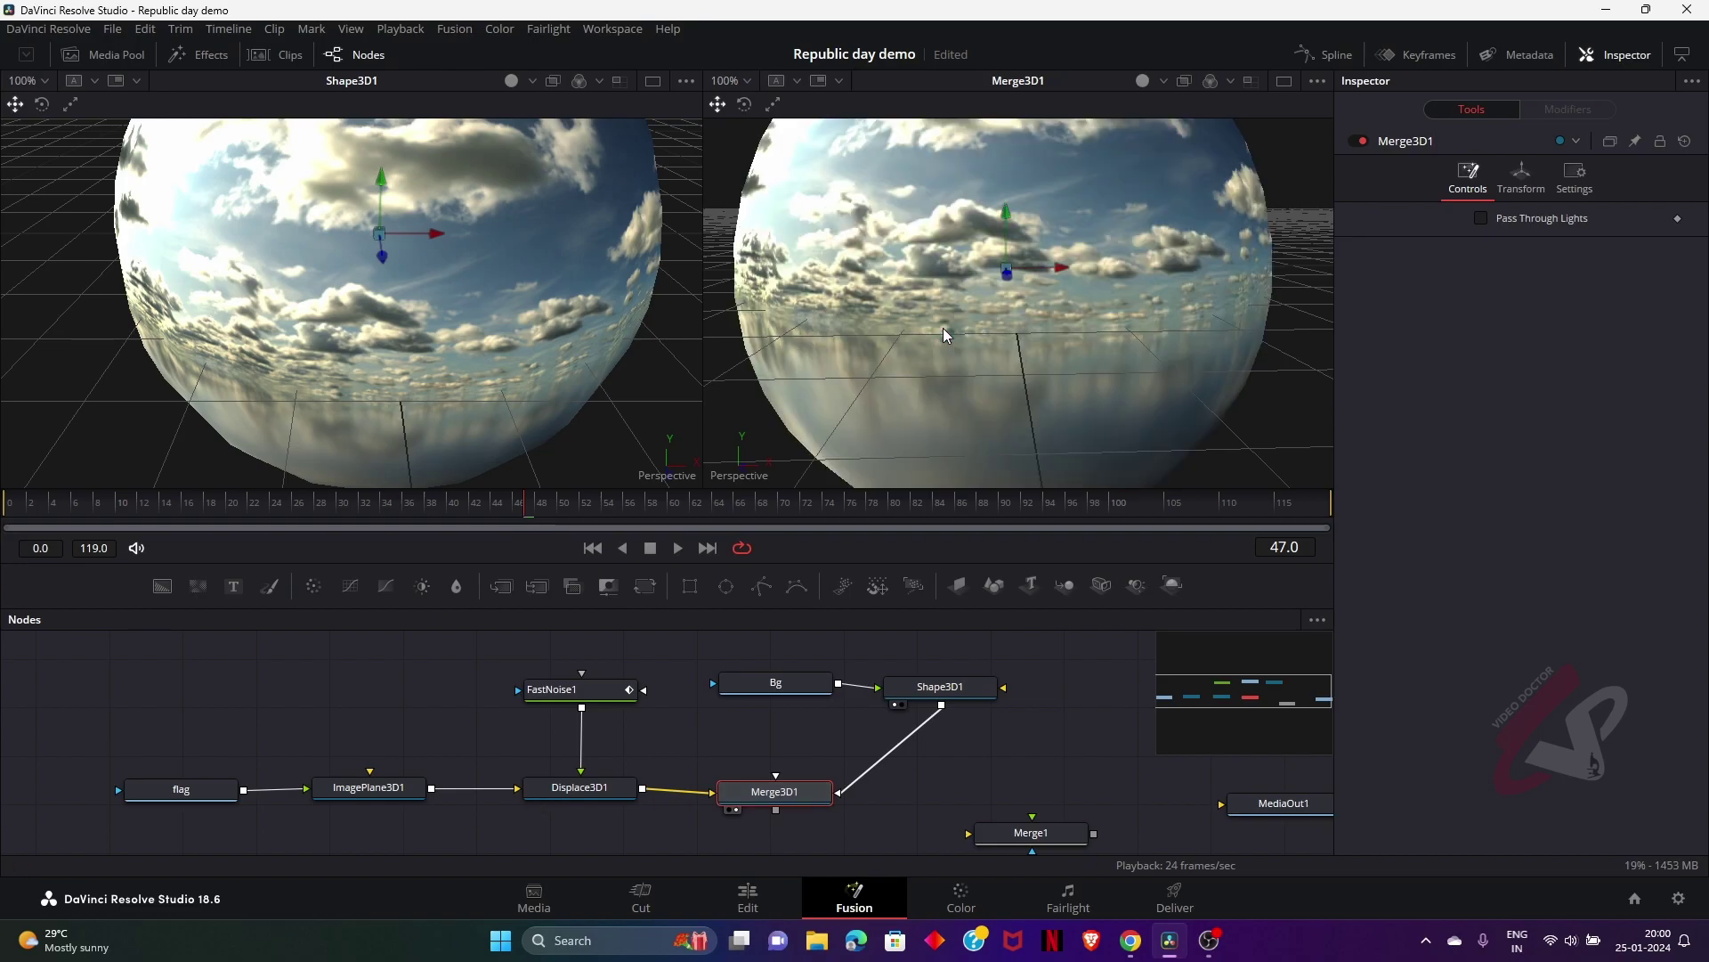
# Enlarge the Shape3D1 sphere's radius to about 5.67 so the sky surrounds the flag, and check the scene from another angle
pyautogui.scroll(-1, 1073, 228)
pyautogui.scroll(3, 1074, 227)
pyautogui.moveTo(1078, 233); pyautogui.dragTo(1179, 284)
pyautogui.scroll(2, 1179, 285)
pyautogui.scroll(-3, 1179, 285)
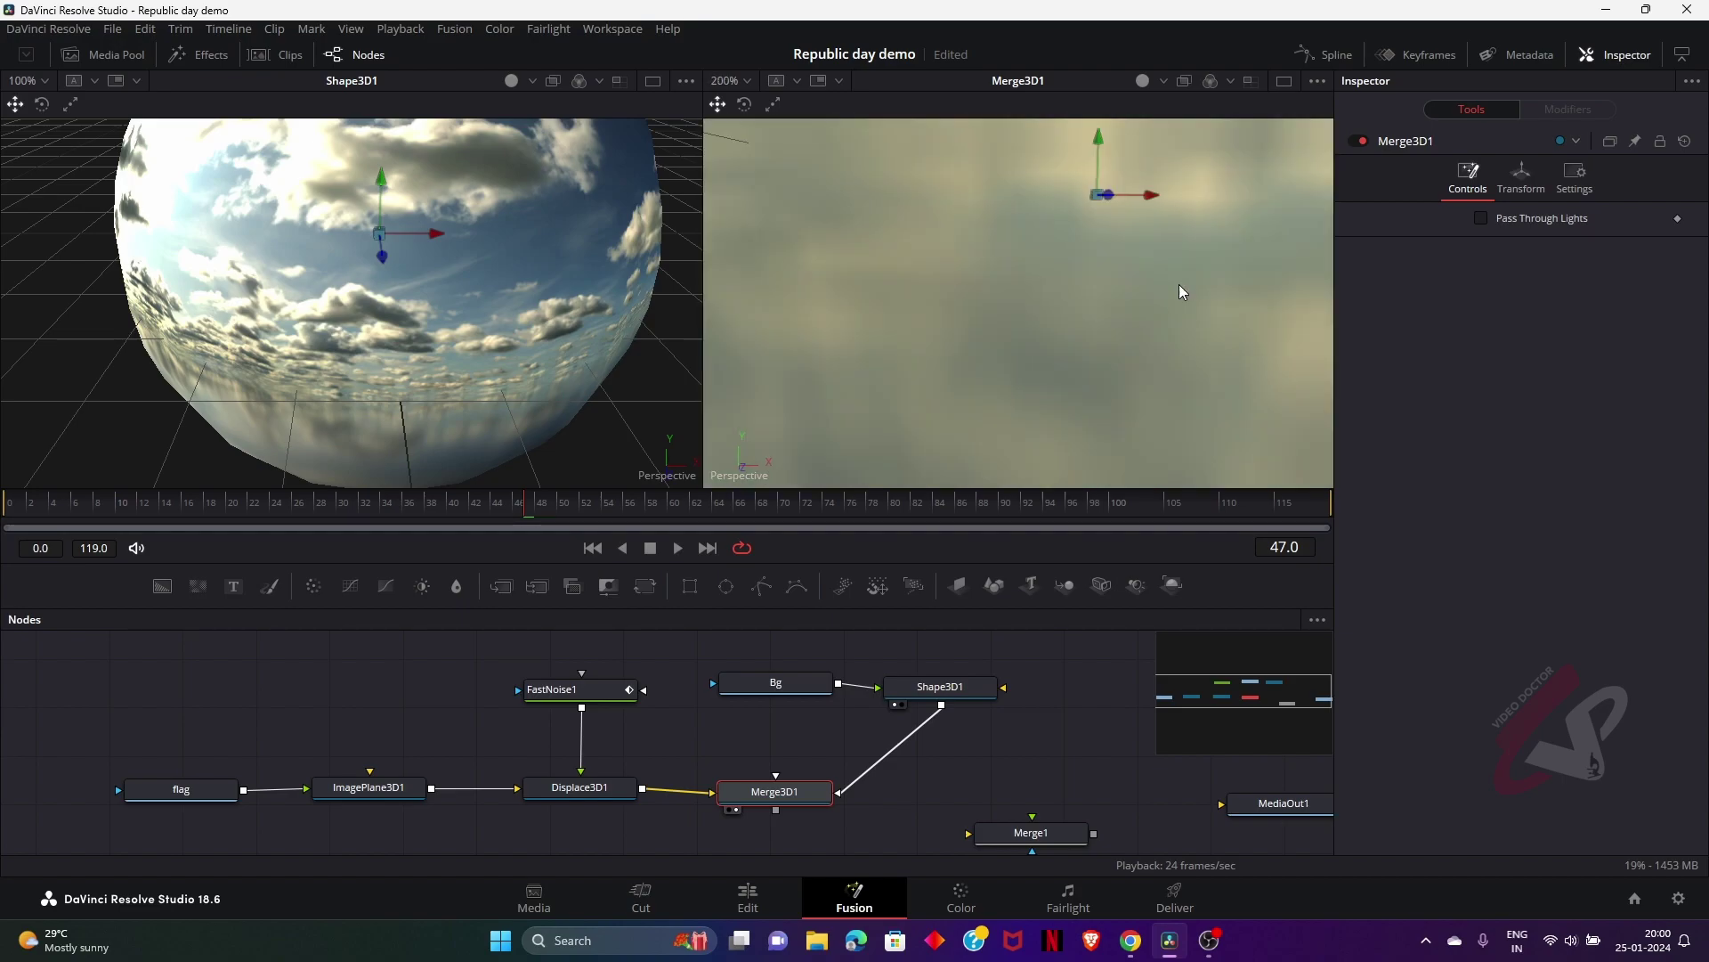
pyautogui.scroll(3, 1178, 292)
pyautogui.scroll(-5, 1178, 292)
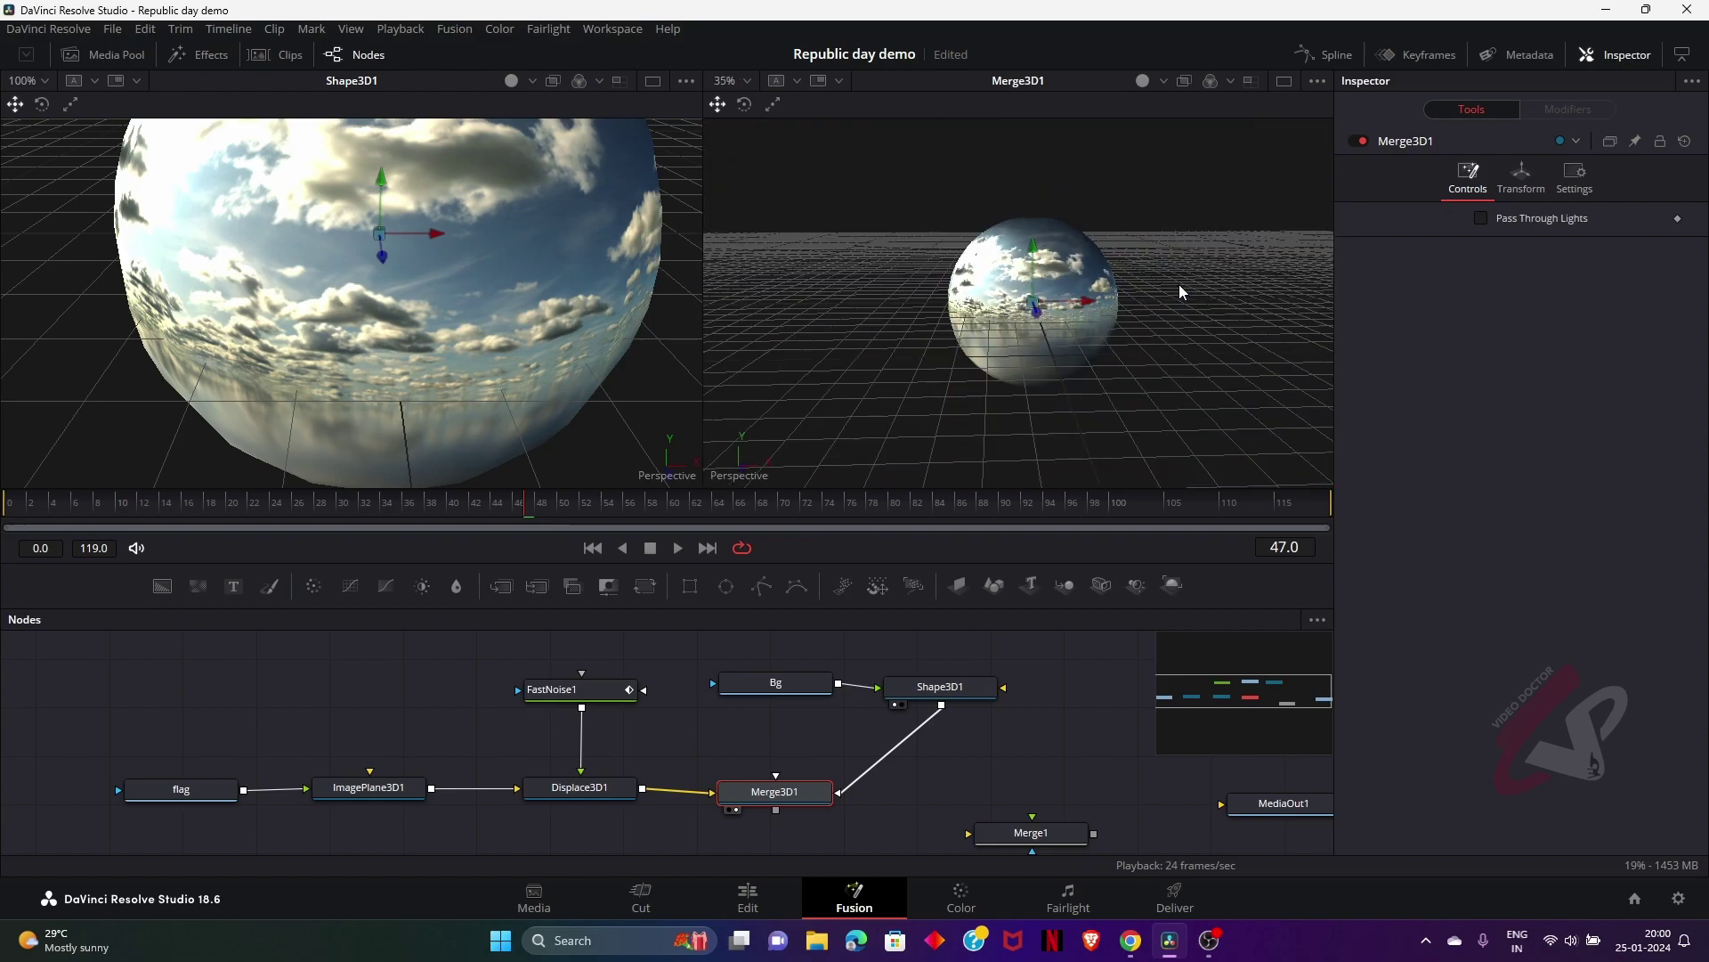
pyautogui.scroll(1, 1180, 289)
pyautogui.click(927, 689)
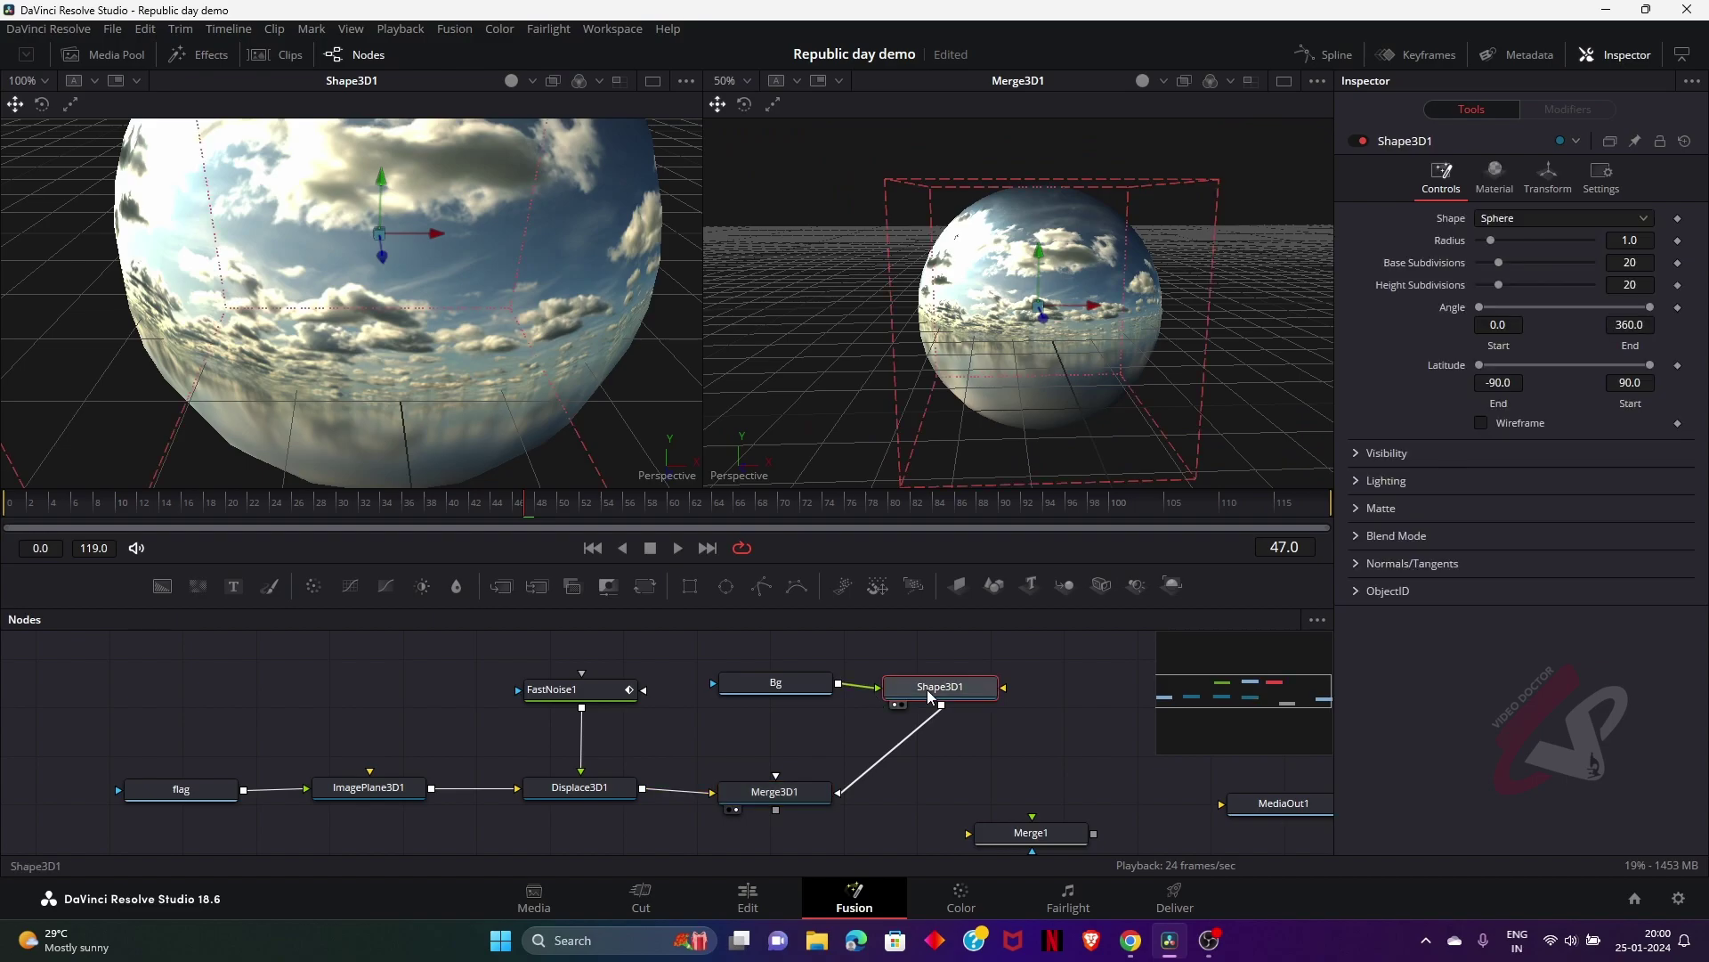
pyautogui.moveTo(1490, 240); pyautogui.dragTo(1542, 242)
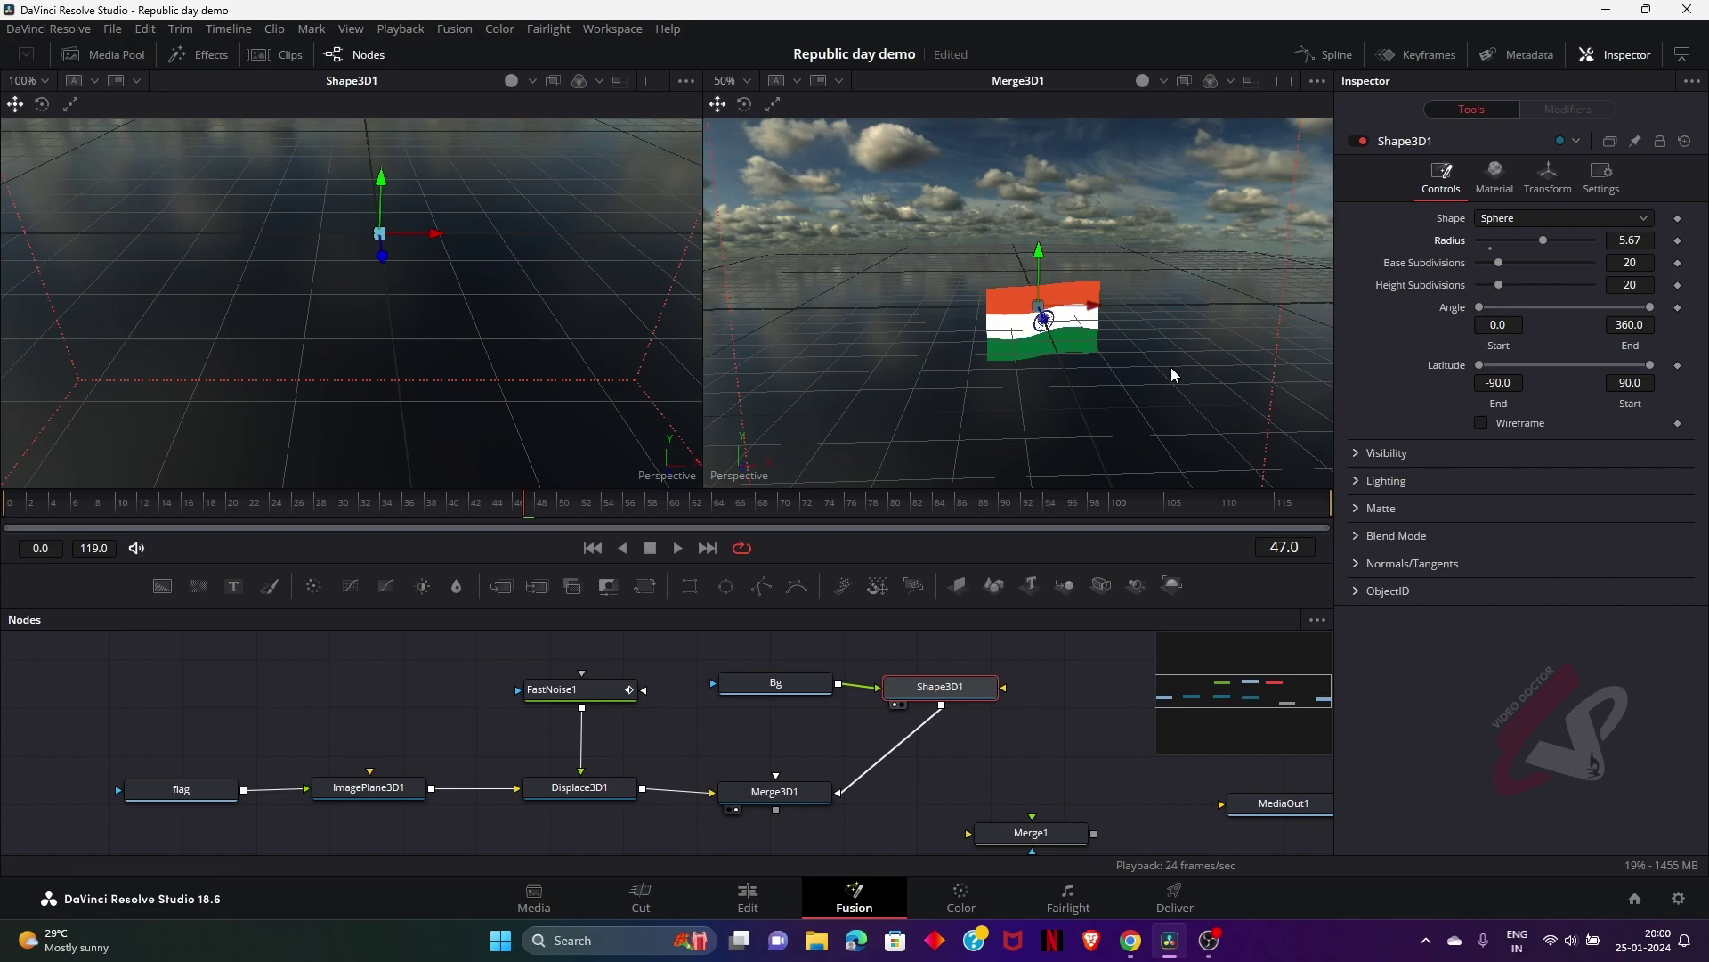
pyautogui.moveTo(1183, 363); pyautogui.dragTo(1346, 298)
pyautogui.moveTo(1213, 308)
pyautogui.mouseDown()
pyautogui.moveTo(1309, 304)
pyautogui.moveTo(1202, 309)
pyautogui.moveTo(1231, 329)
pyautogui.mouseUp()
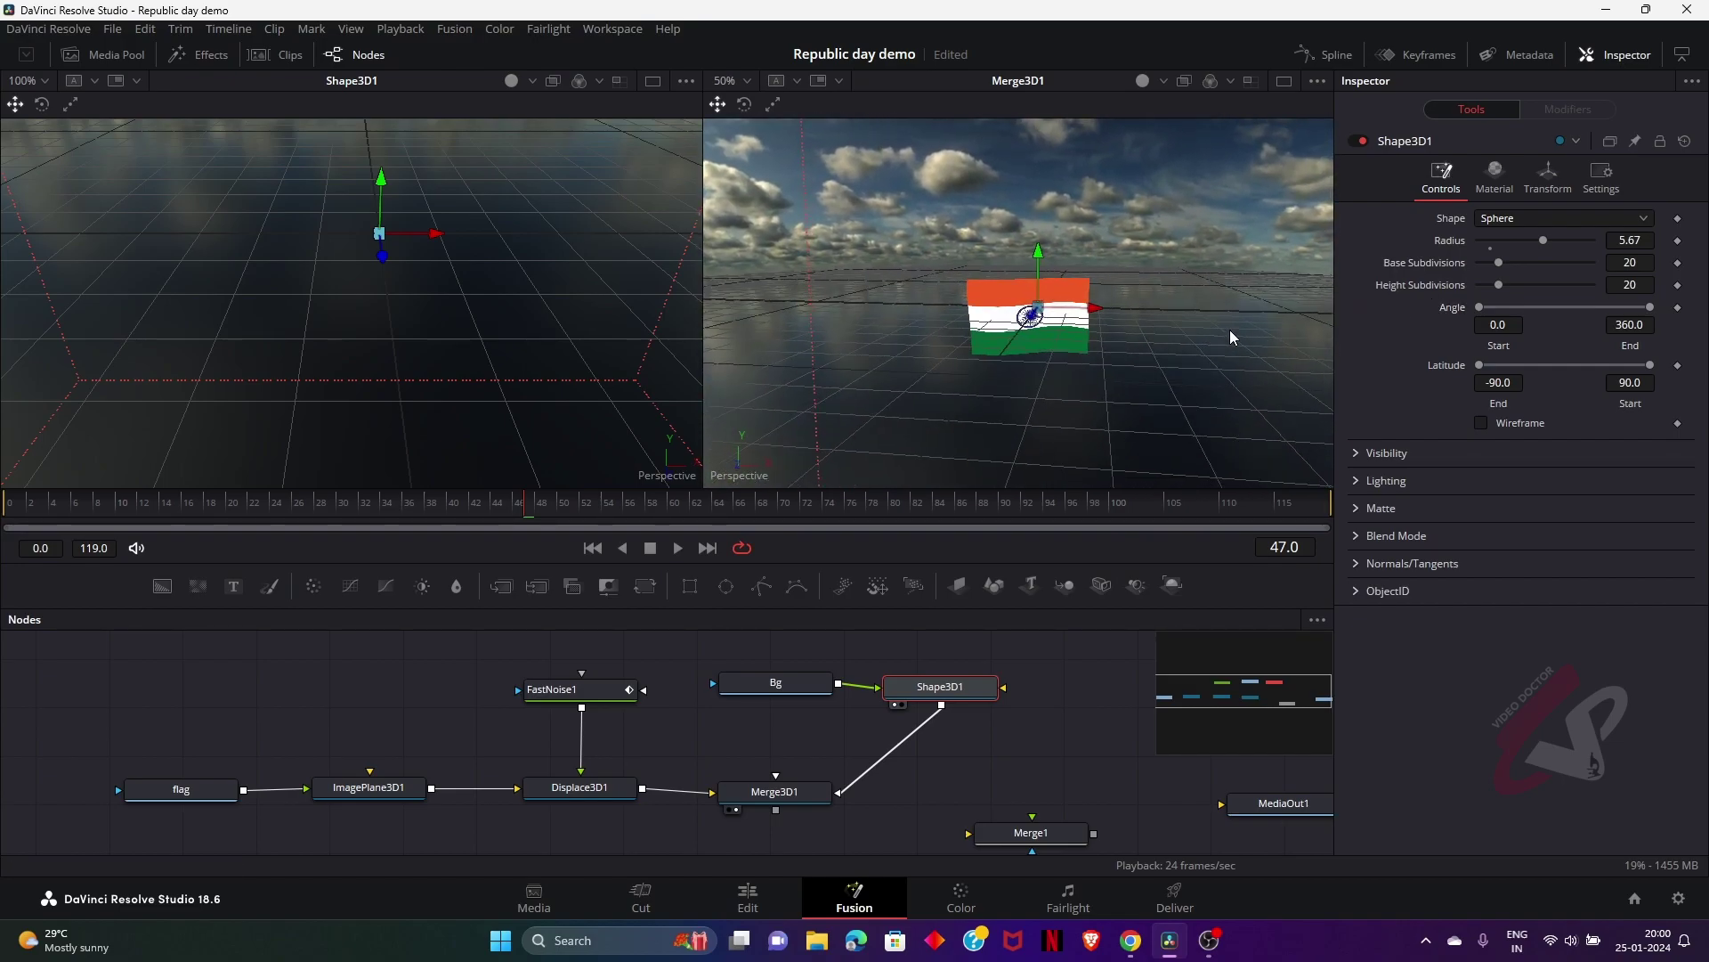
# Stack the Bg and Shape3D1 nodes above Merge3D1 and delete the unused Merge1 node
pyautogui.moveTo(708, 652); pyautogui.dragTo(800, 648)
pyautogui.click(928, 715)
pyautogui.moveTo(795, 730); pyautogui.dragTo(848, 716)
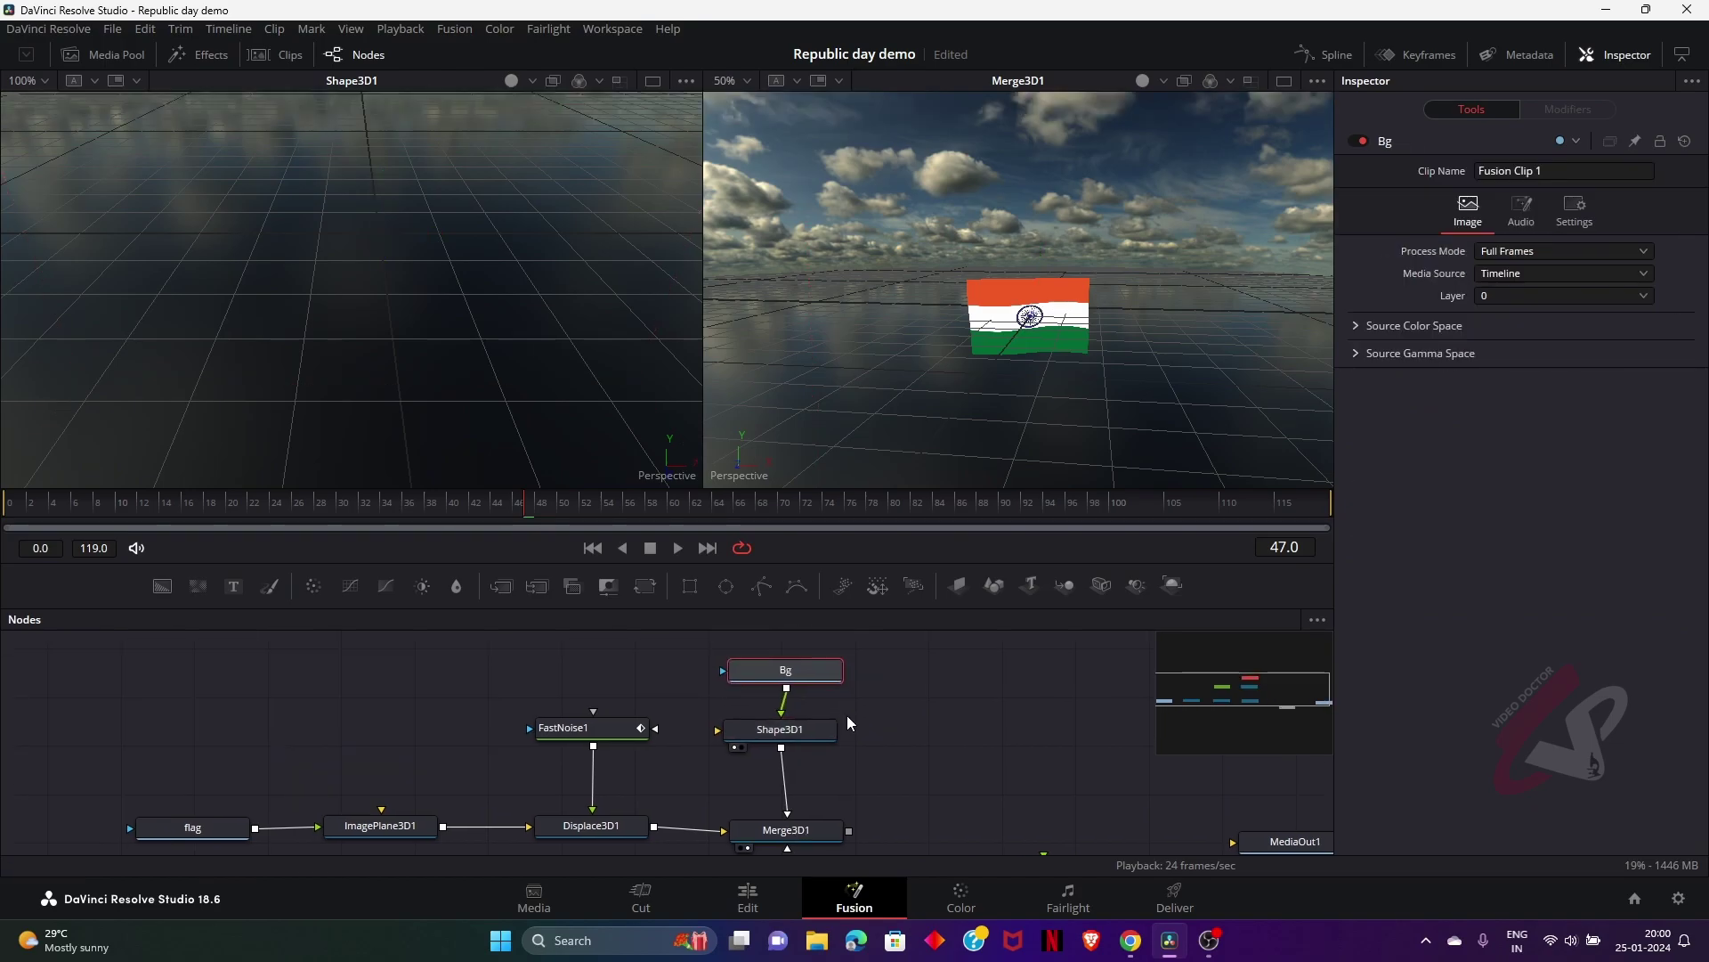
pyautogui.moveTo(894, 776); pyautogui.dragTo(869, 673)
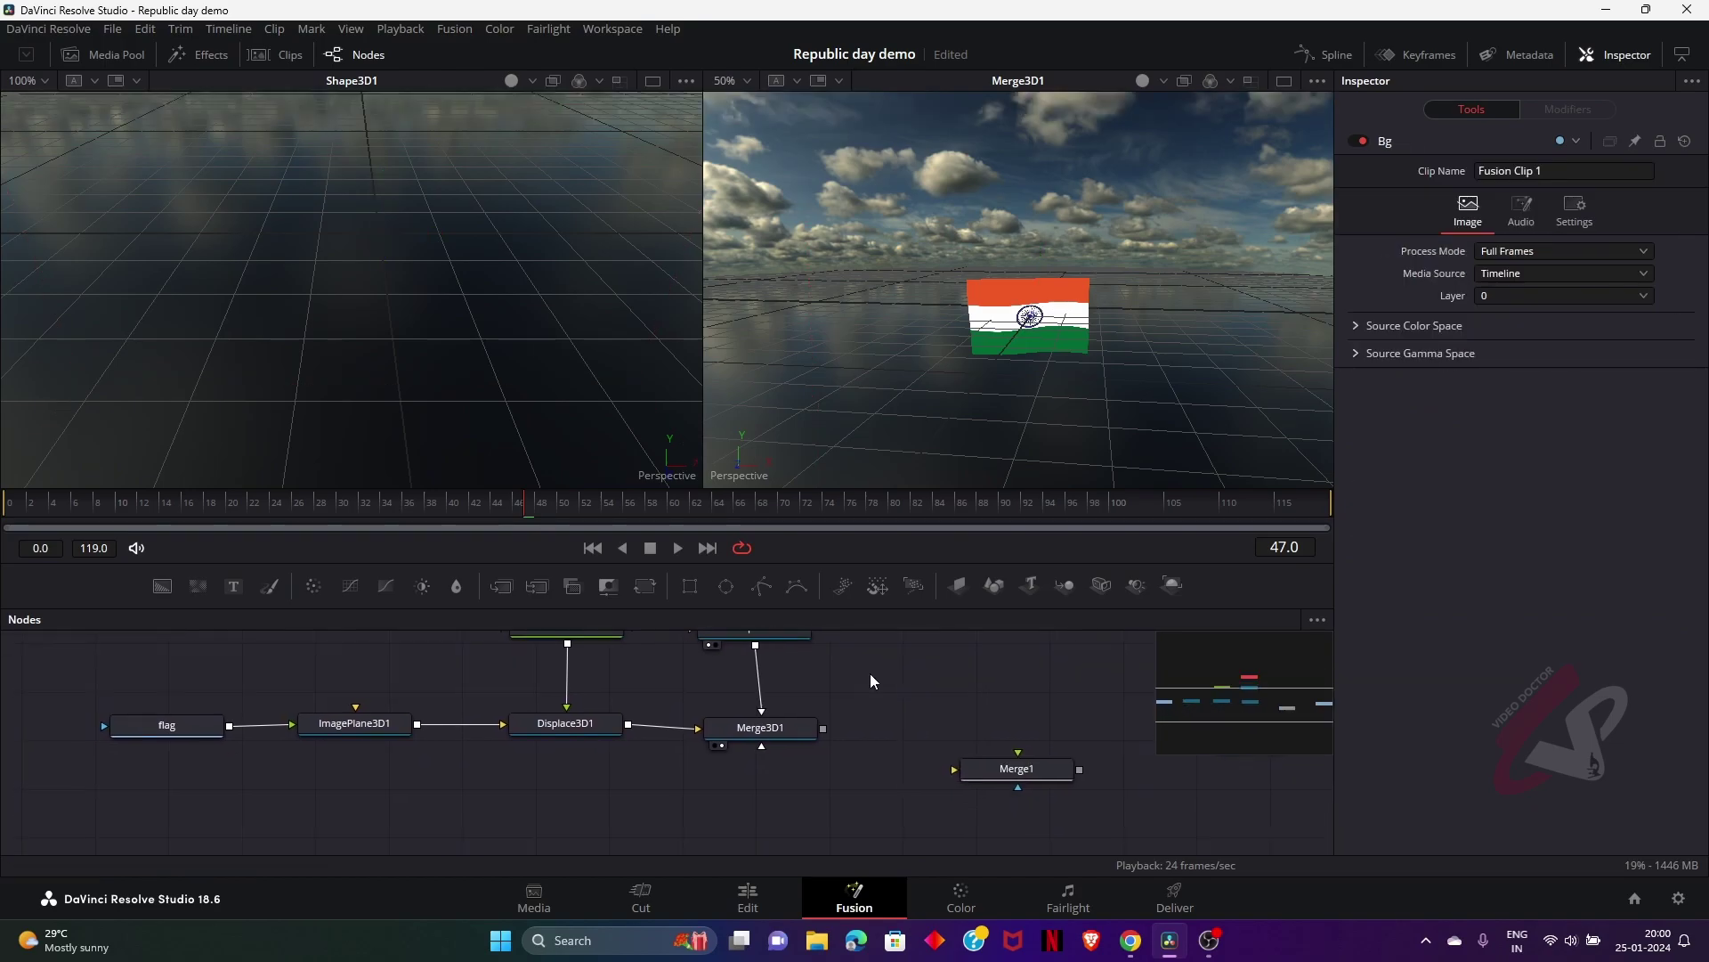
pyautogui.click(1018, 778)
pyautogui.press('Delete')
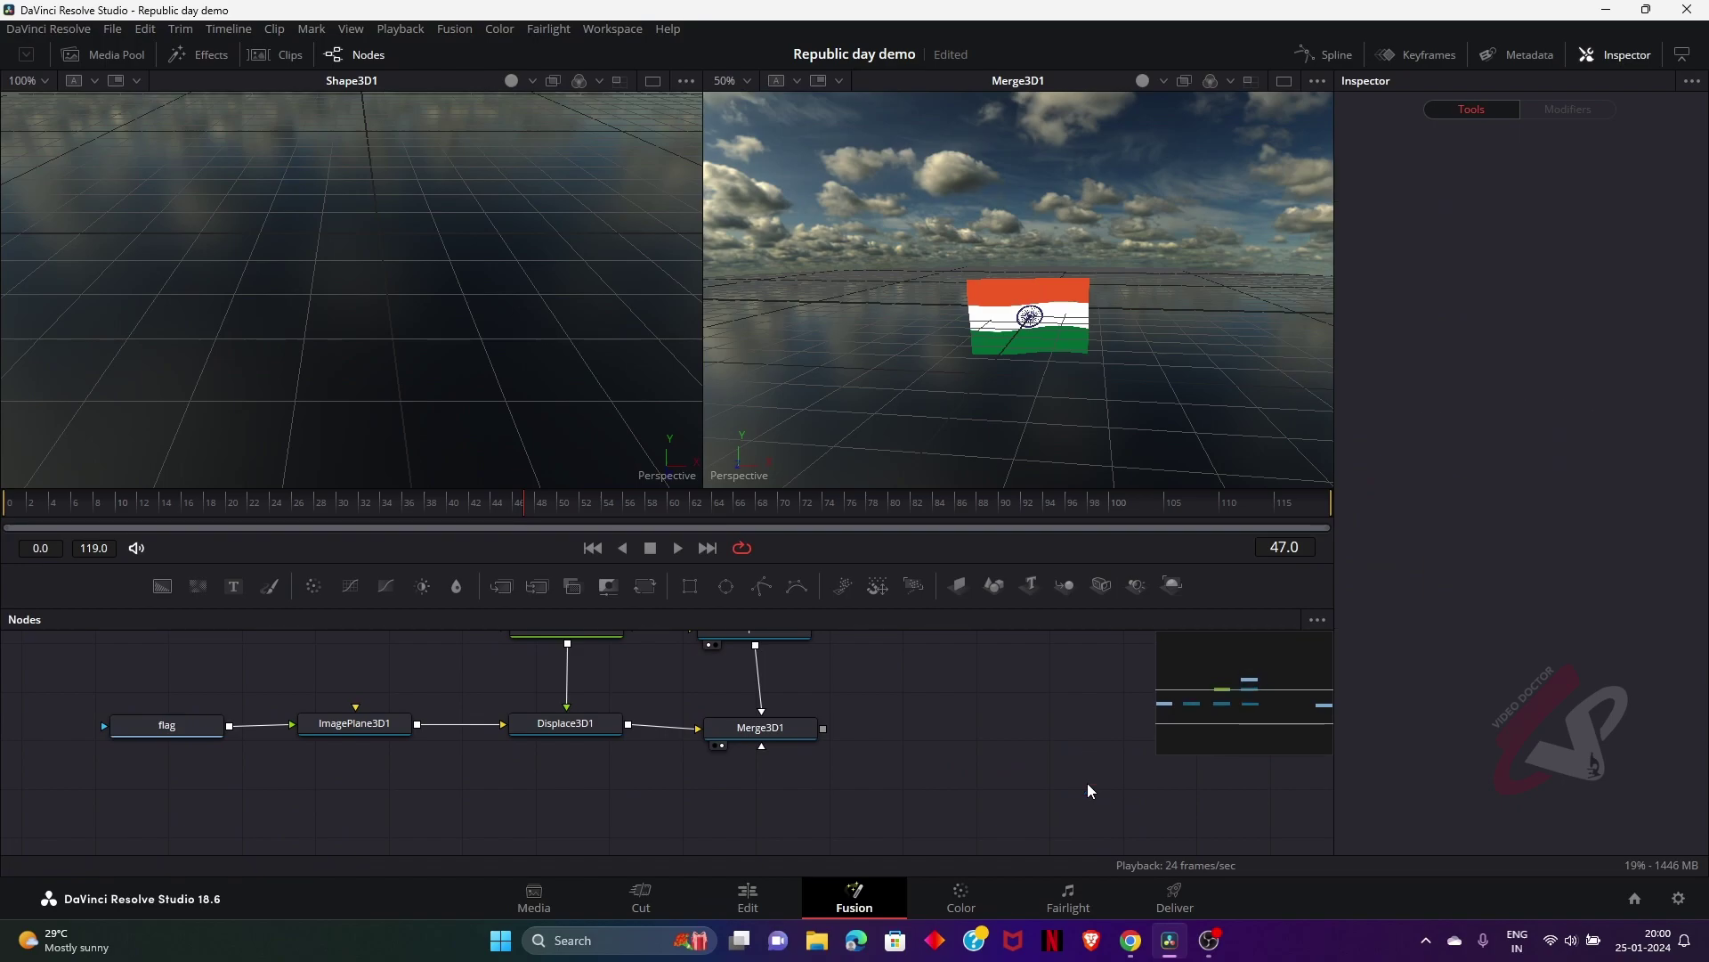
pyautogui.click(762, 731)
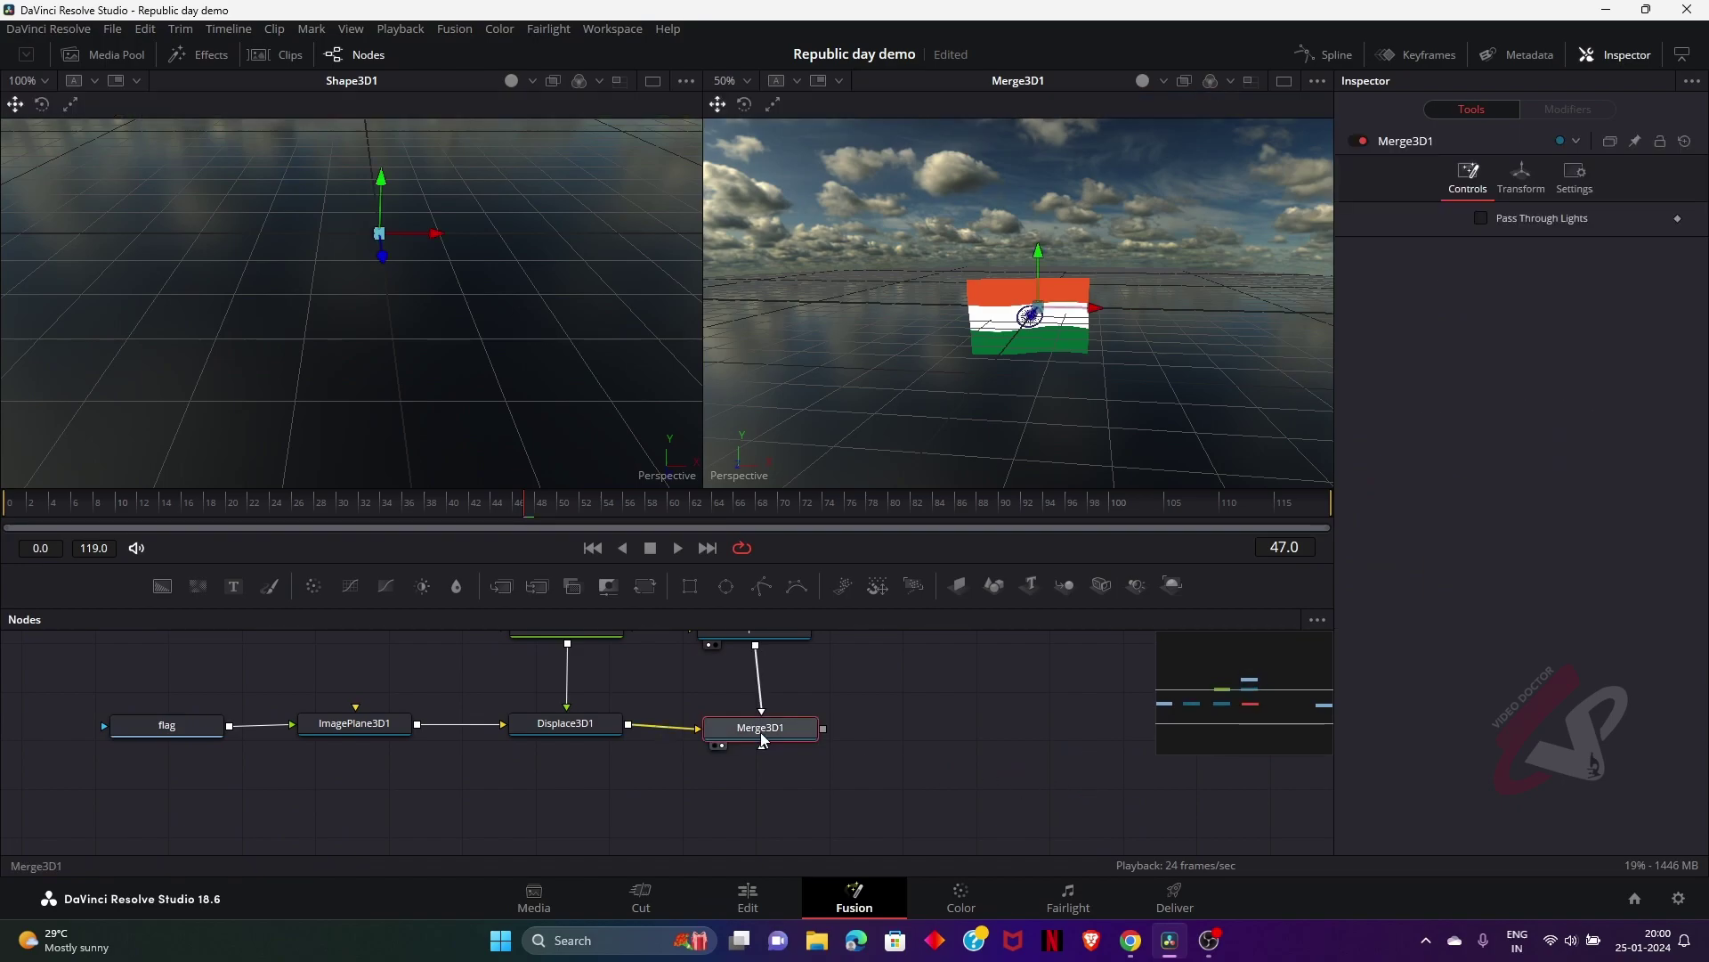
pyautogui.moveTo(1102, 586); pyautogui.dragTo(940, 735)
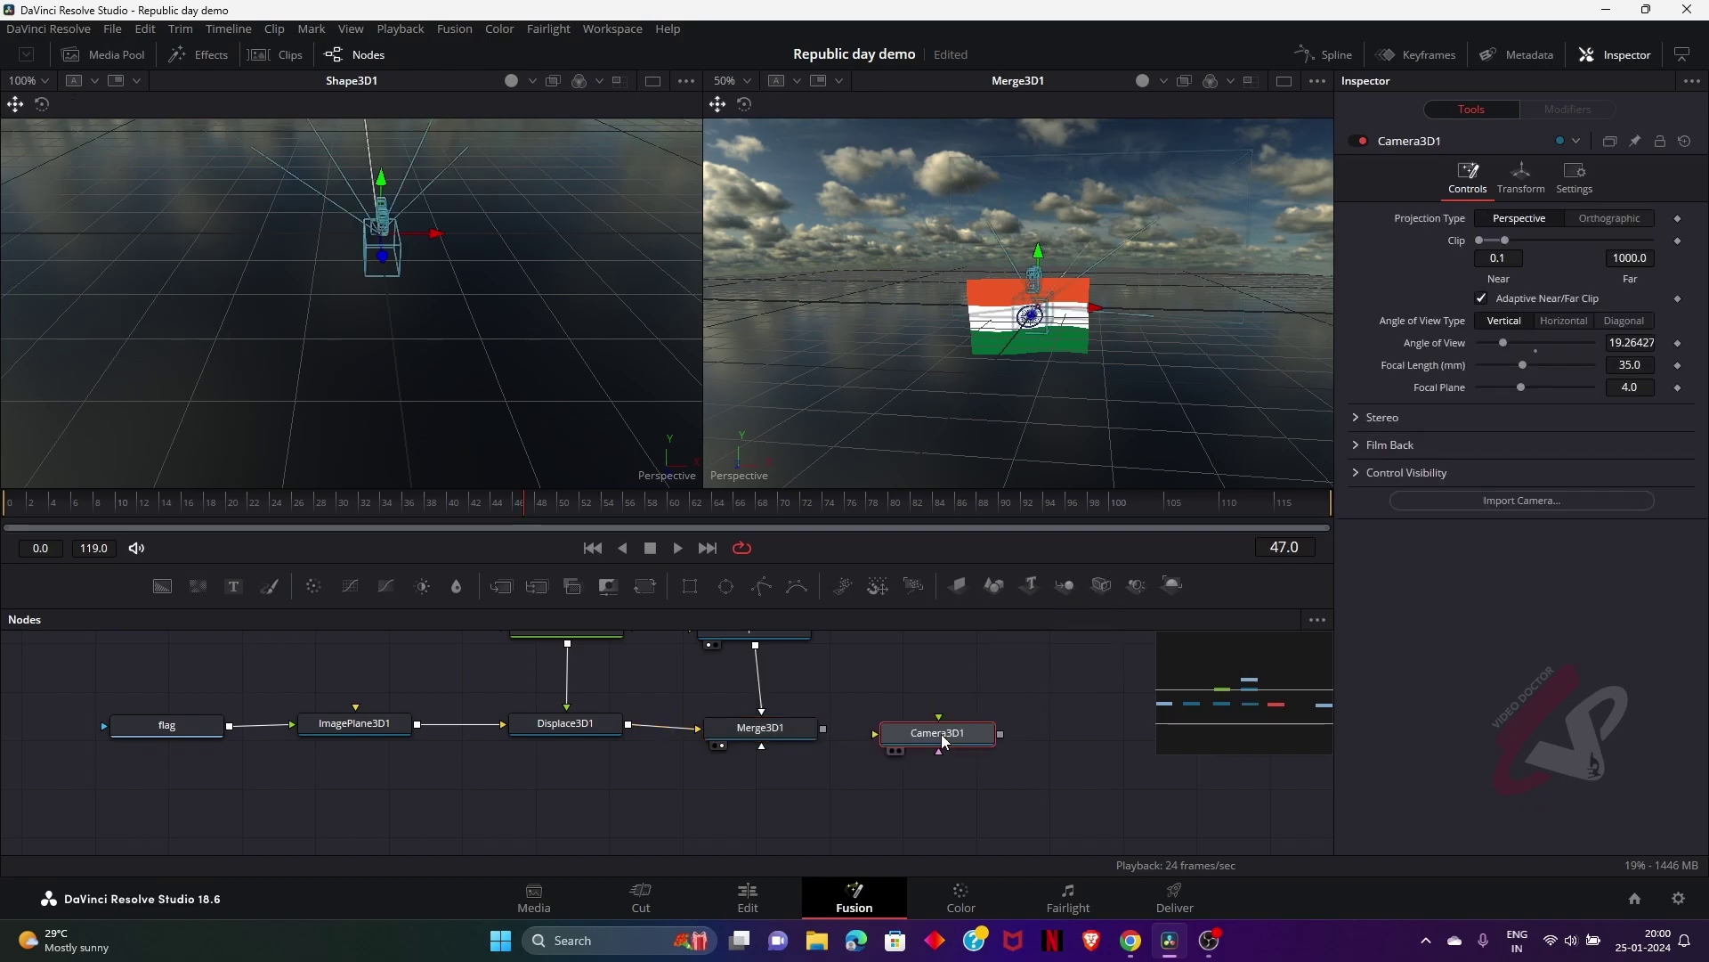
pyautogui.press('Delete')
# Attach a Camera 3D and a Renderer 3D to Merge3D1, showing Merge3D1 in the first viewer and the renderer in the second
pyautogui.click(803, 726)
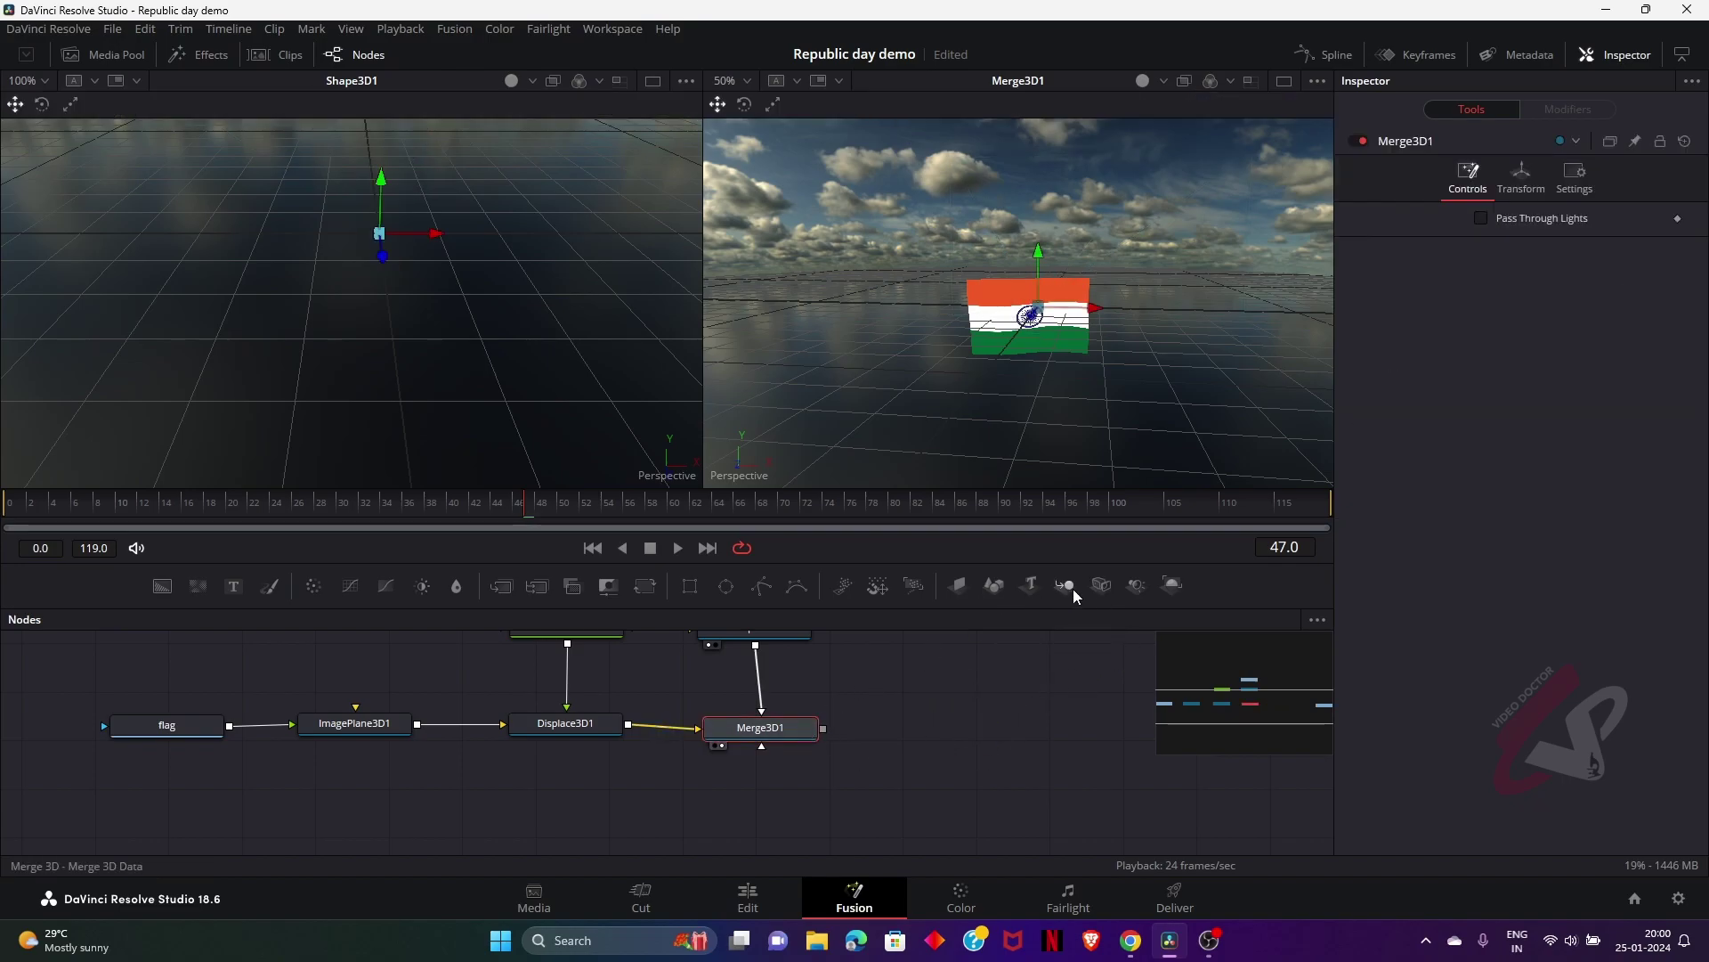
pyautogui.click(1101, 586)
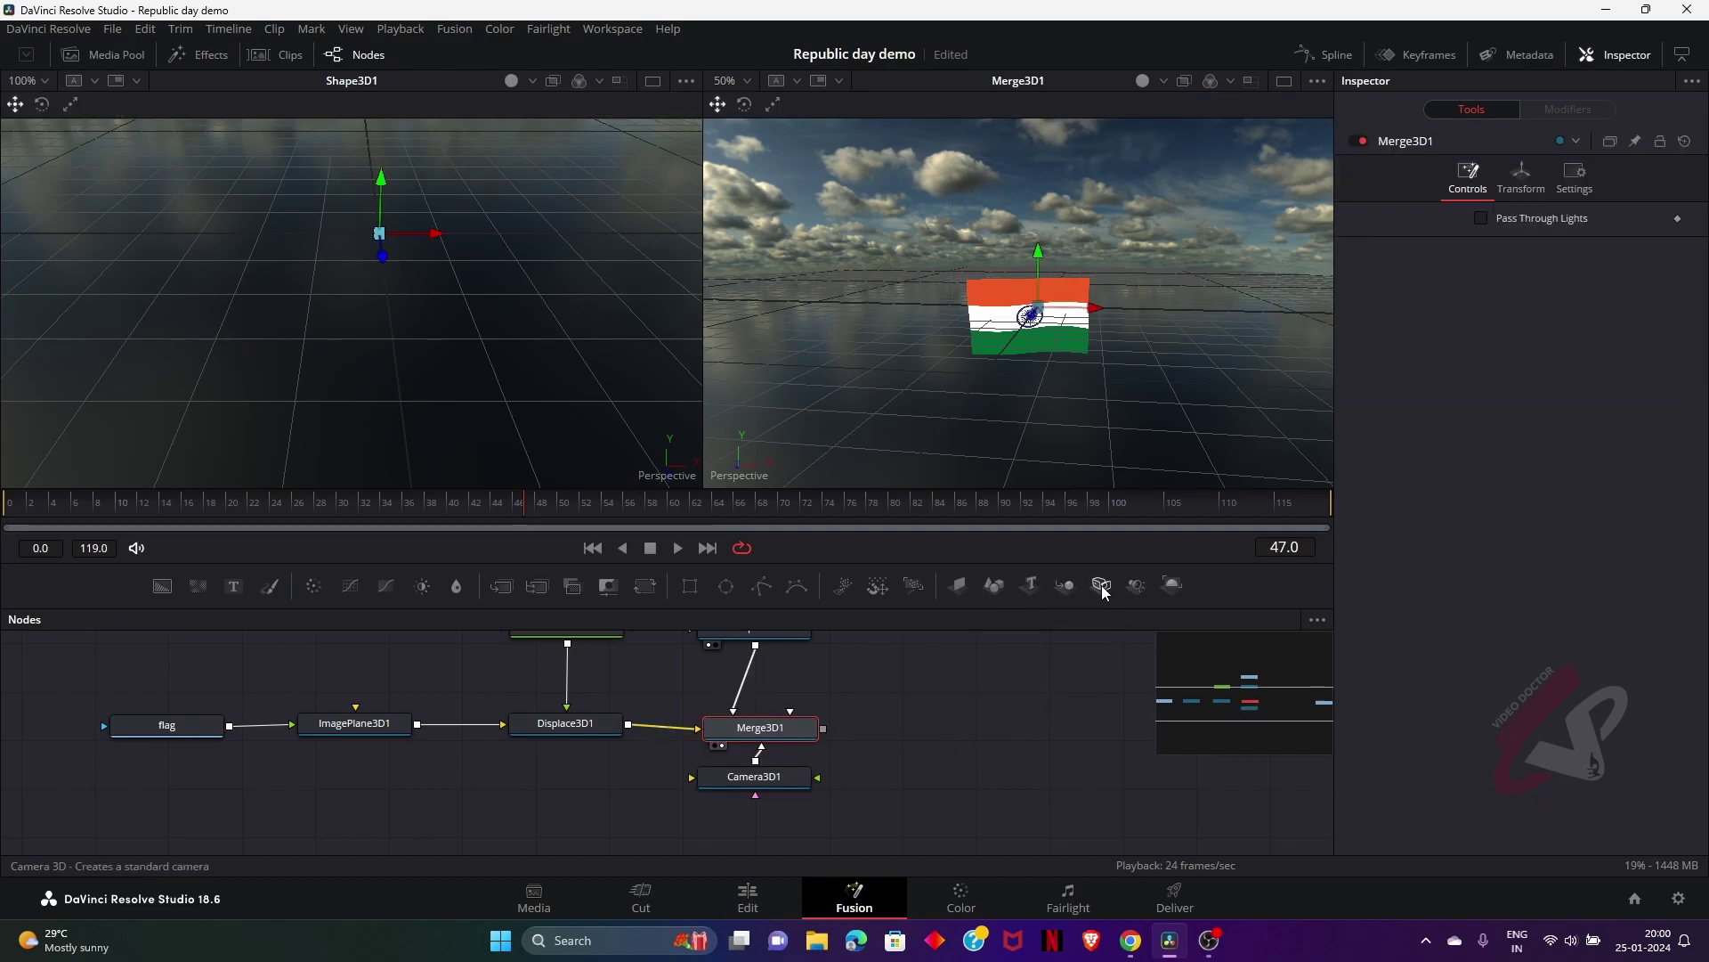
pyautogui.click(1174, 596)
pyautogui.moveTo(931, 730); pyautogui.dragTo(1033, 344)
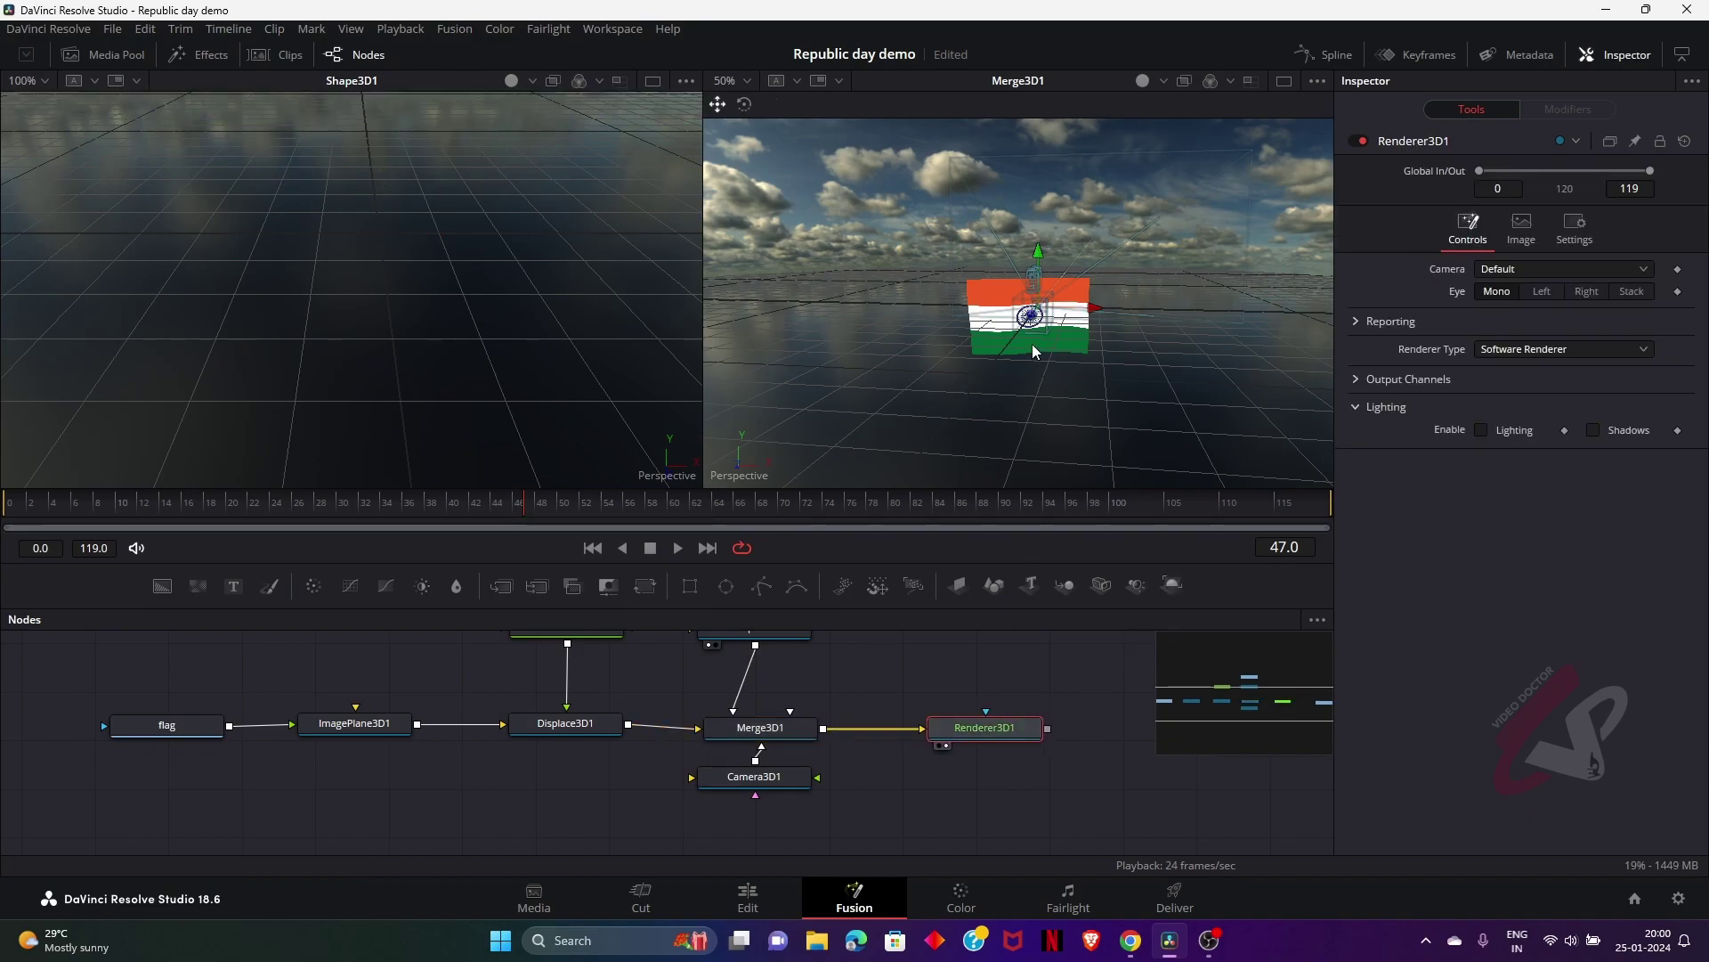
pyautogui.moveTo(779, 717); pyautogui.dragTo(430, 345)
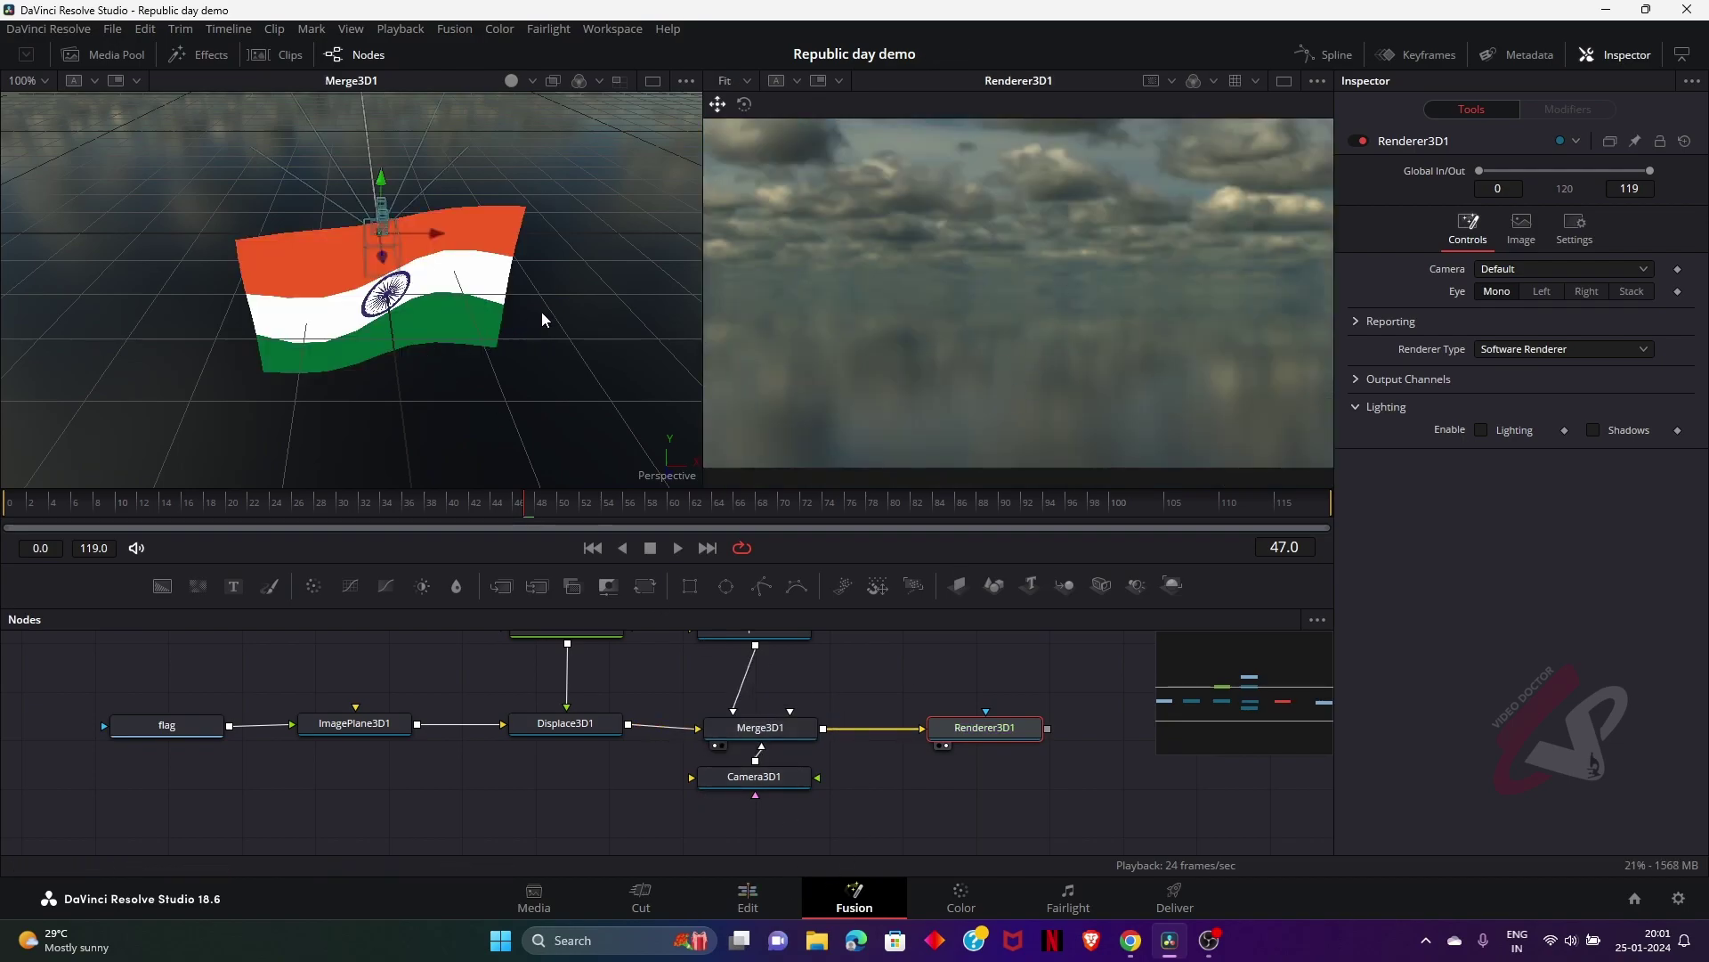
# Pull the camera back from the flag until it fills the rendered frame, and set Renderer3D1's type to Hardware Renderer
pyautogui.moveTo(546, 302); pyautogui.dragTo(399, 319)
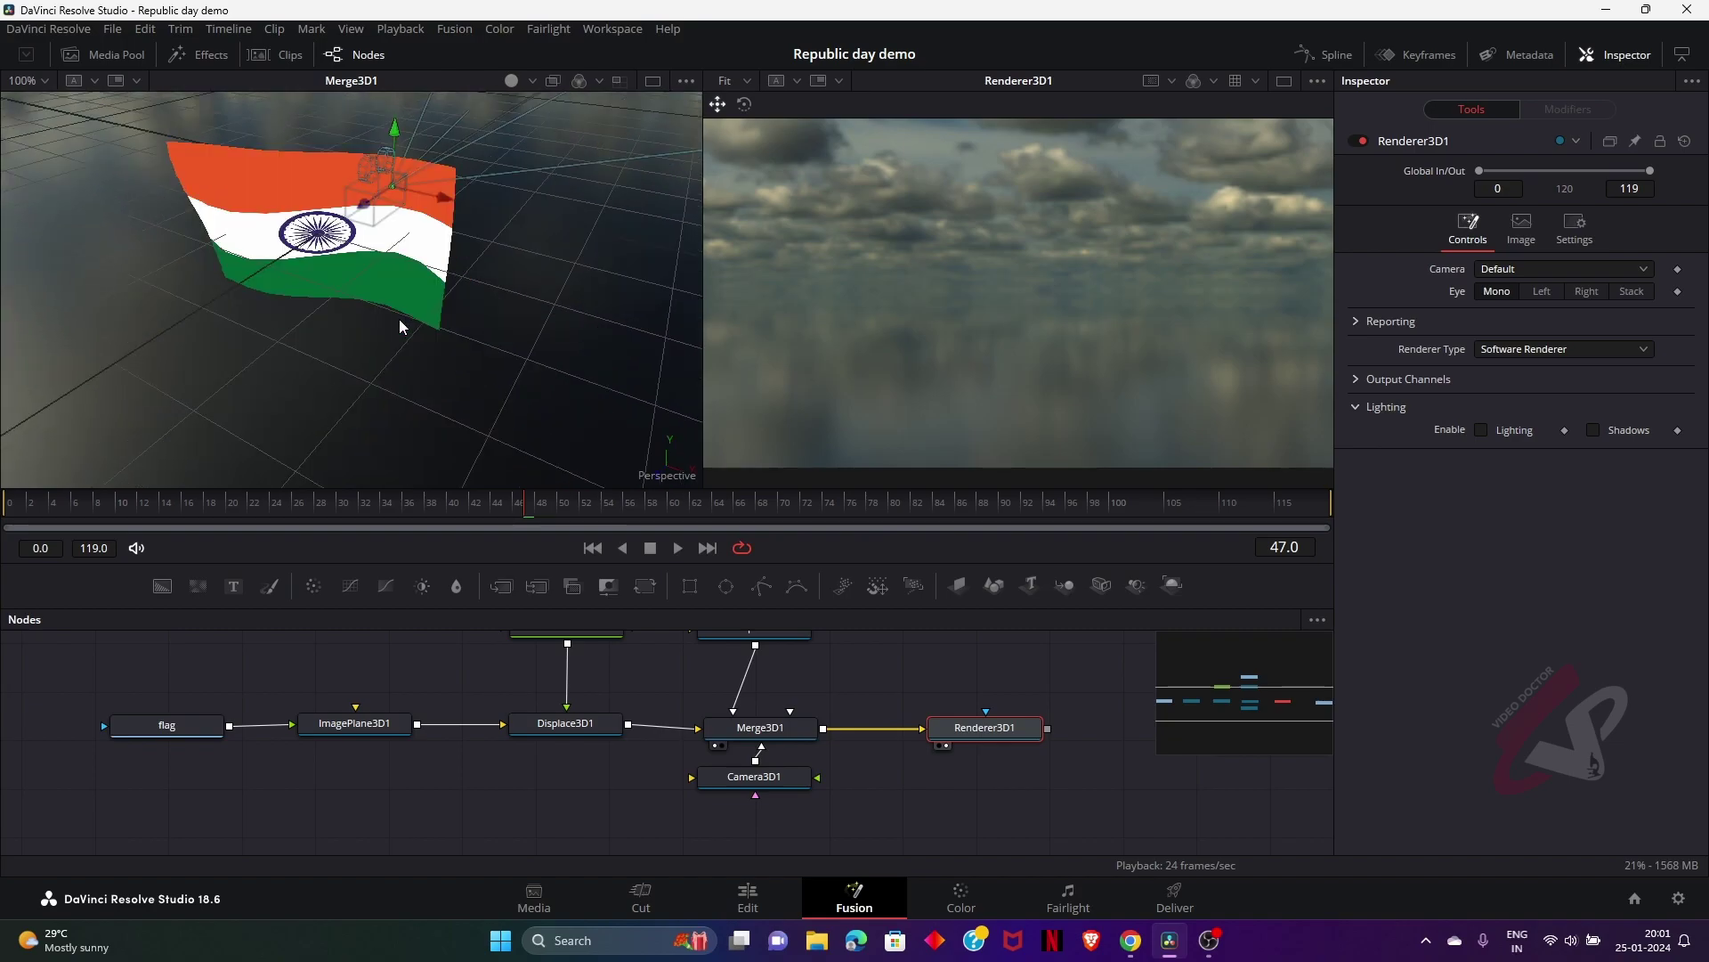
pyautogui.scroll(-3, 399, 319)
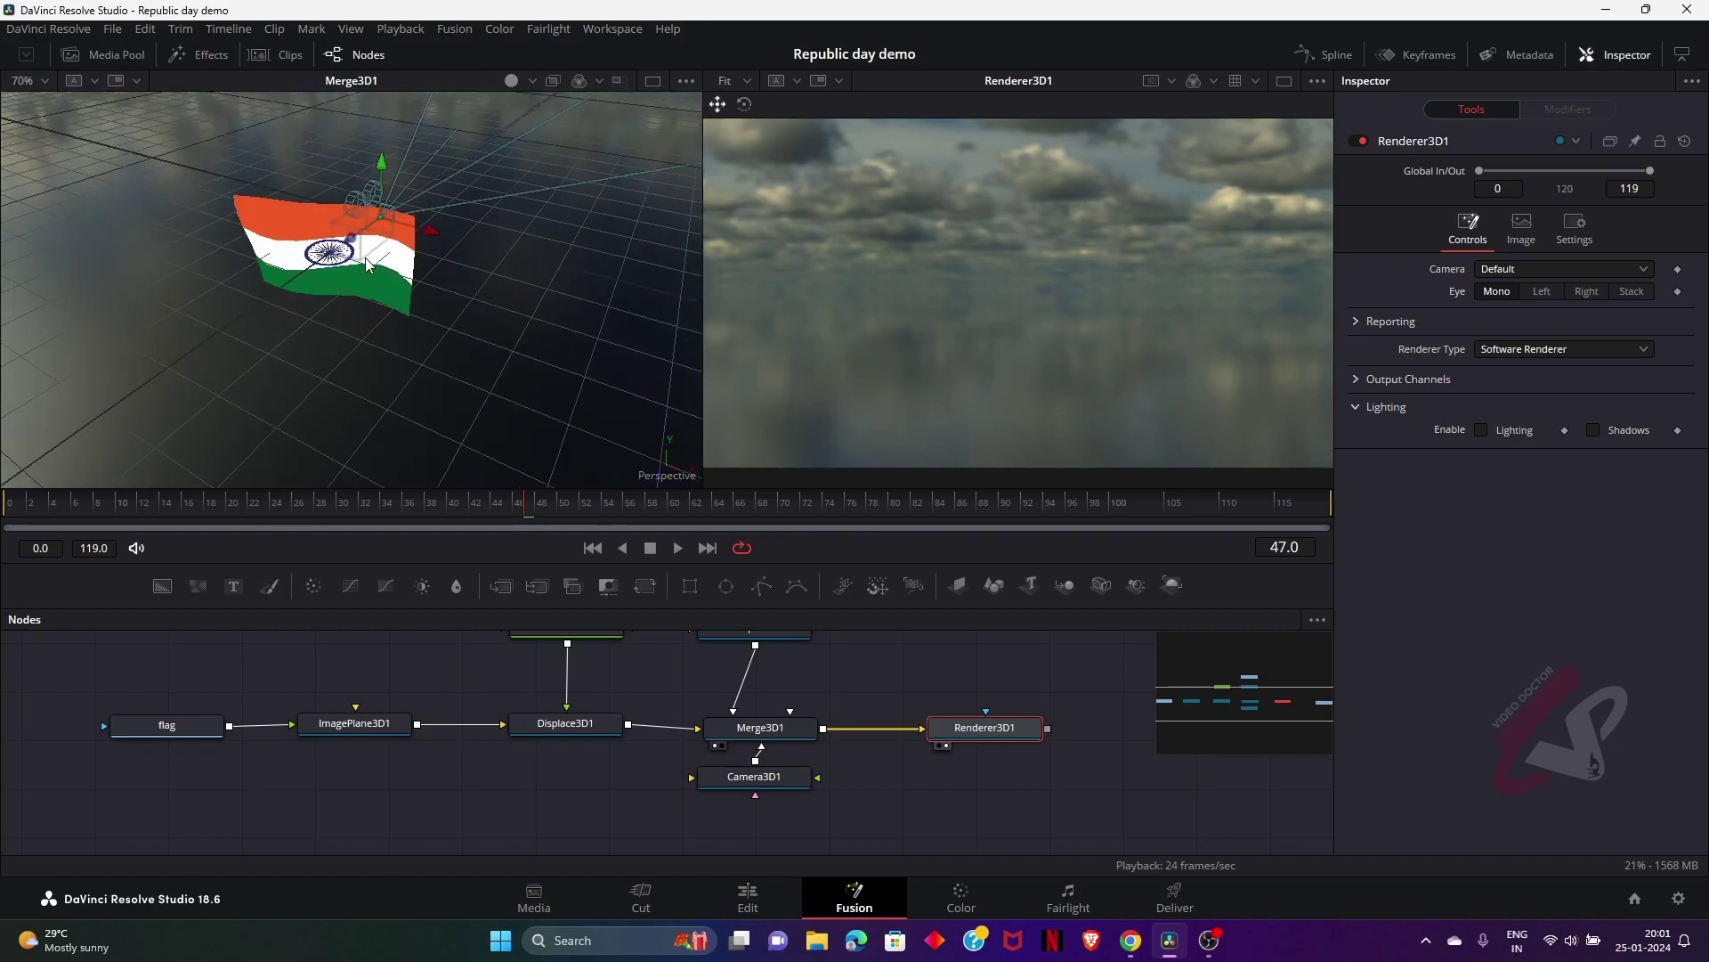
pyautogui.moveTo(349, 240); pyautogui.dragTo(78, 571)
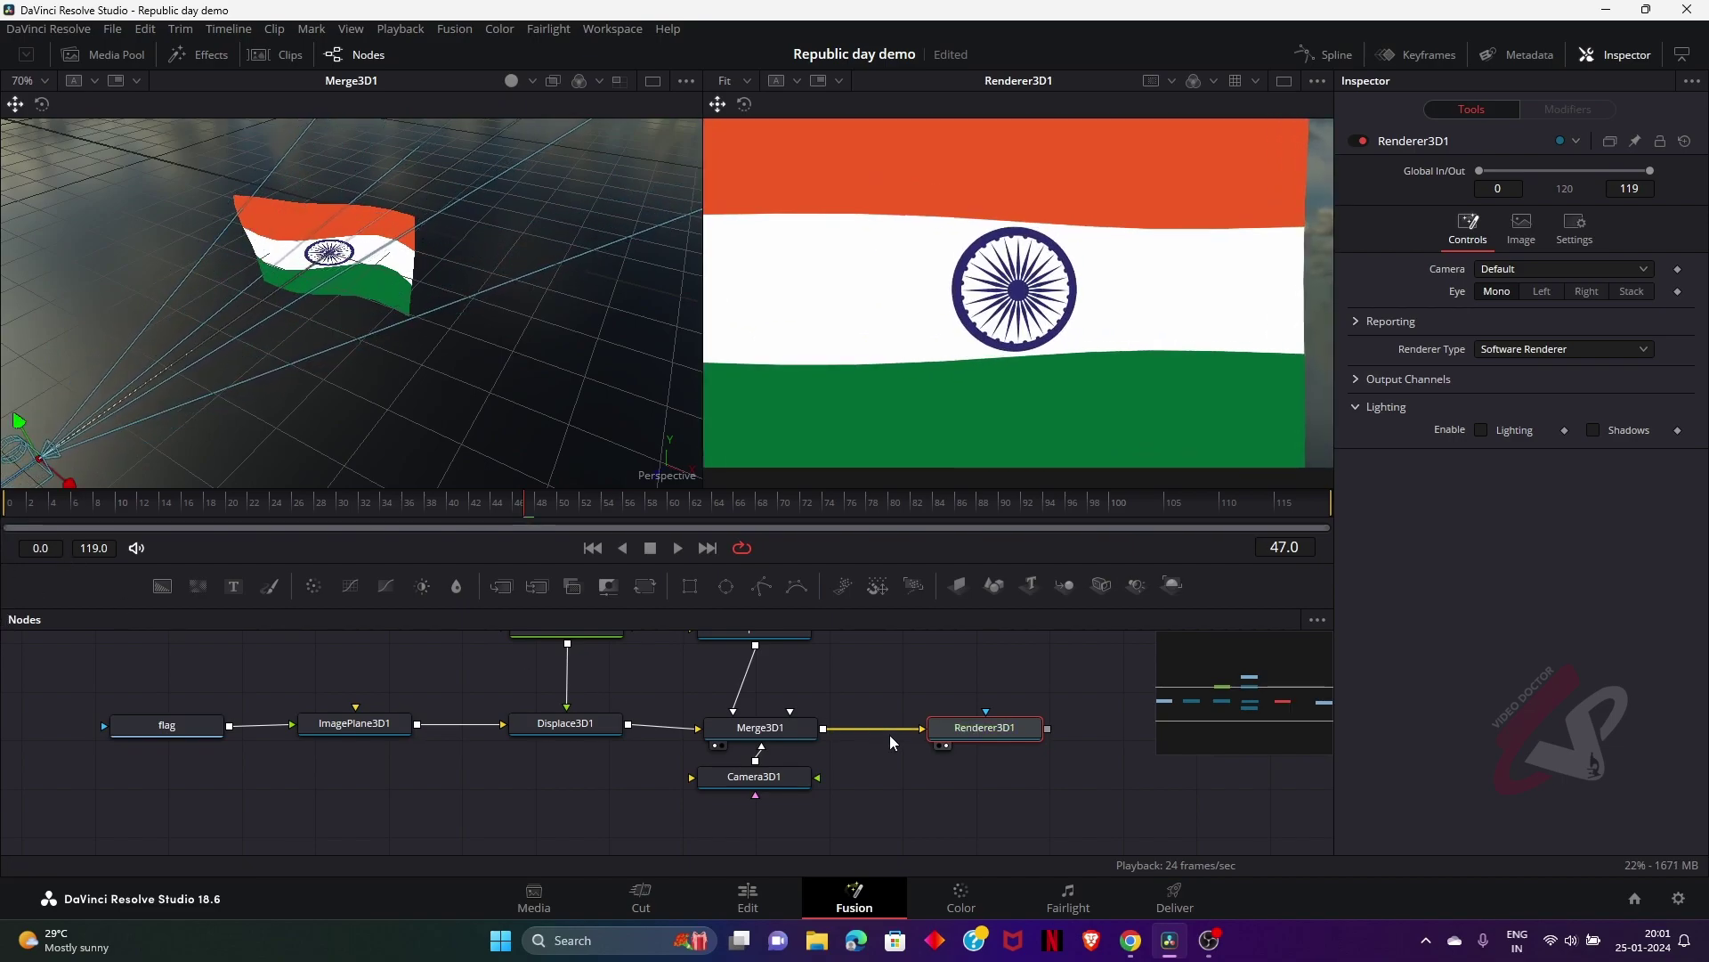
pyautogui.click(1511, 347)
pyautogui.click(1520, 372)
# Go to frame 0 and move the camera forward to the flag, at a Z translation of about 0.026
pyautogui.moveTo(35, 418); pyautogui.dragTo(159, 449)
pyautogui.click(29, 514)
pyautogui.moveTo(28, 514); pyautogui.dragTo(6, 508)
pyautogui.moveTo(148, 431); pyautogui.dragTo(466, 254)
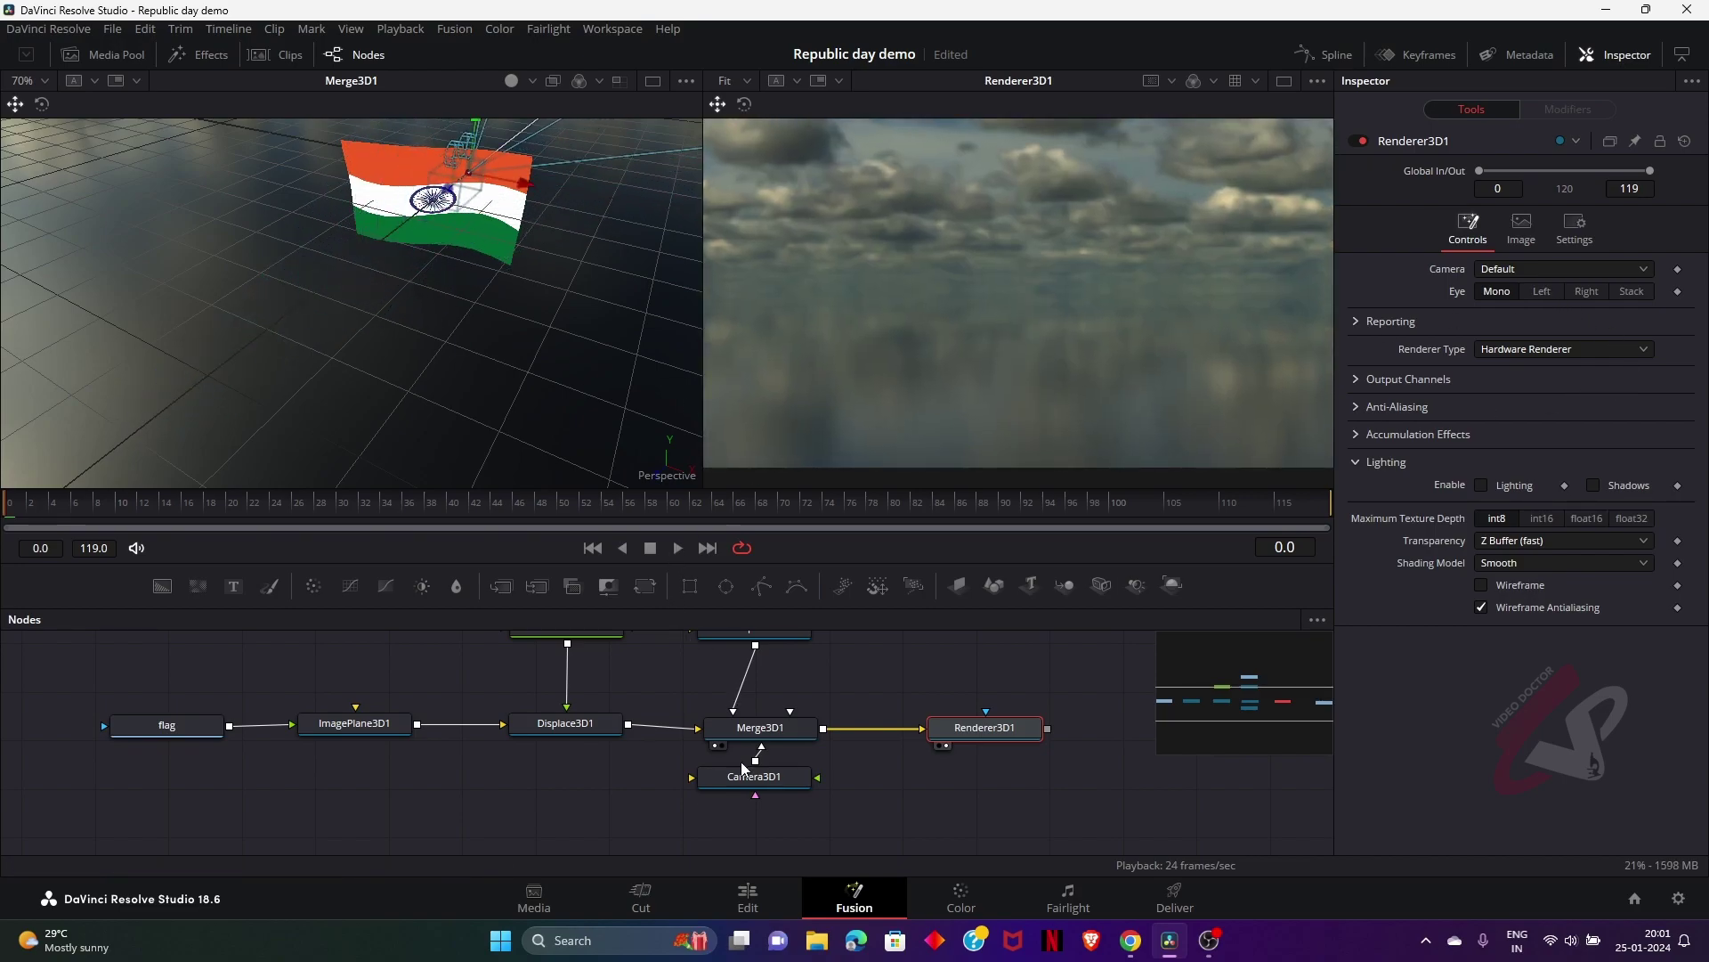
# Place Camera3D1 directly under Merge3D1 and animate its whole Translation and Rotation groups with keyframes at frame 0
pyautogui.moveTo(743, 778); pyautogui.dragTo(748, 791)
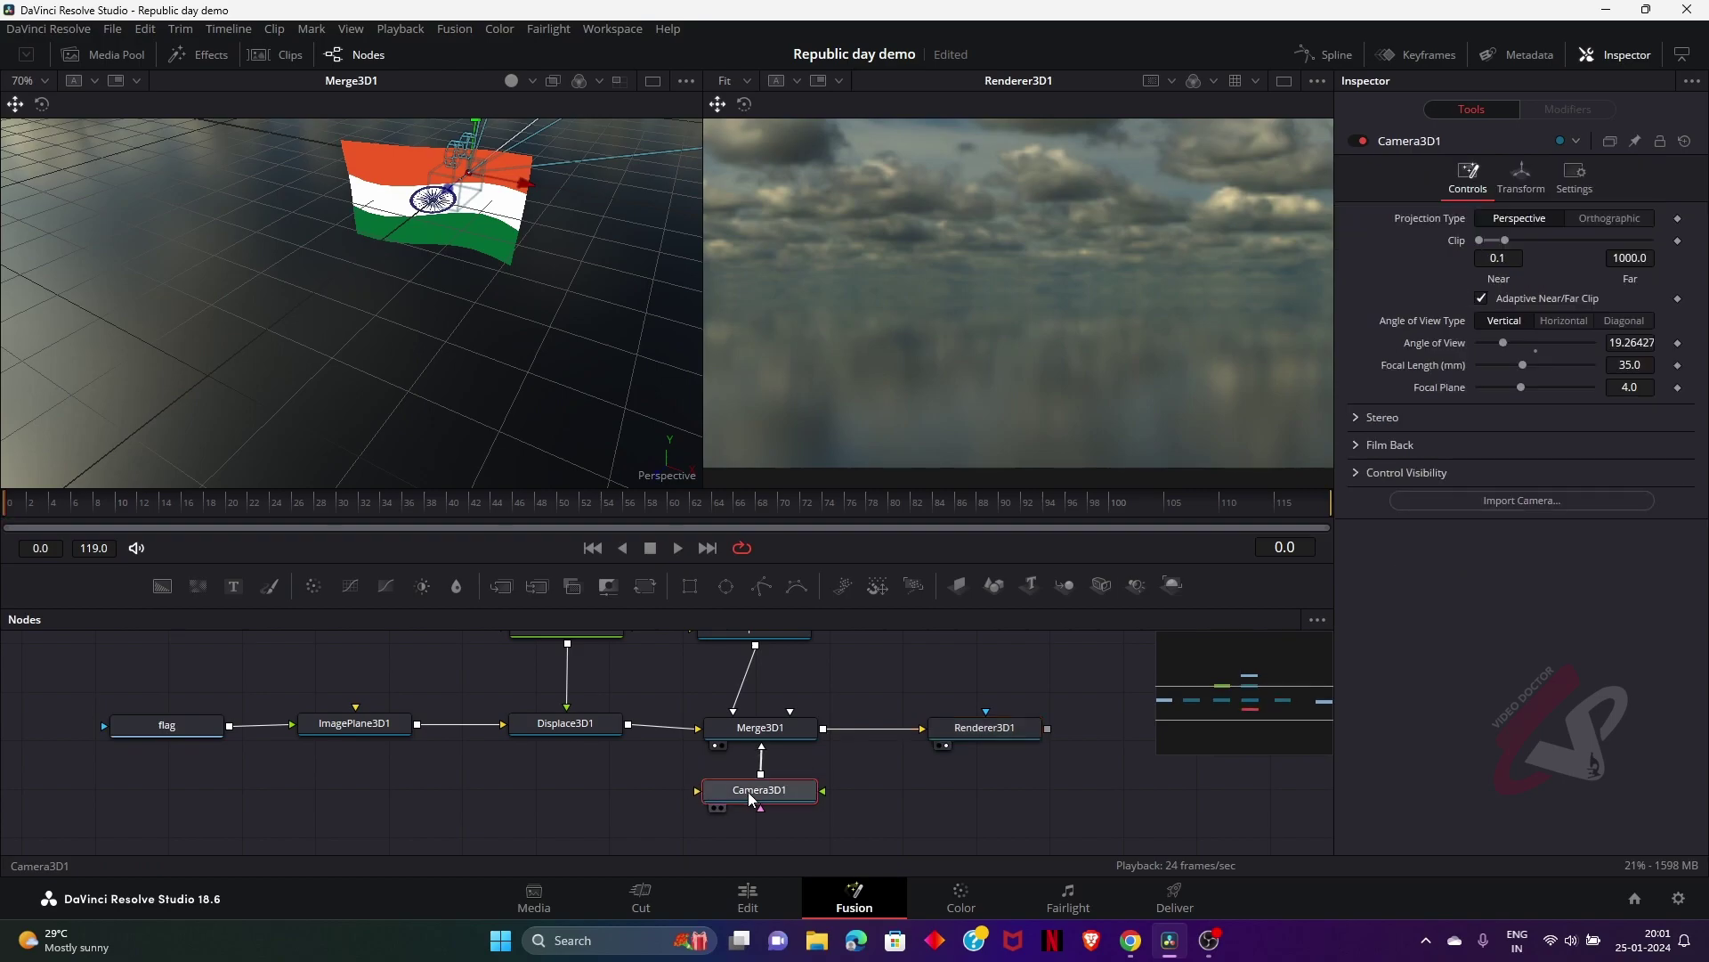
pyautogui.click(1521, 176)
pyautogui.rightClick(1426, 243)
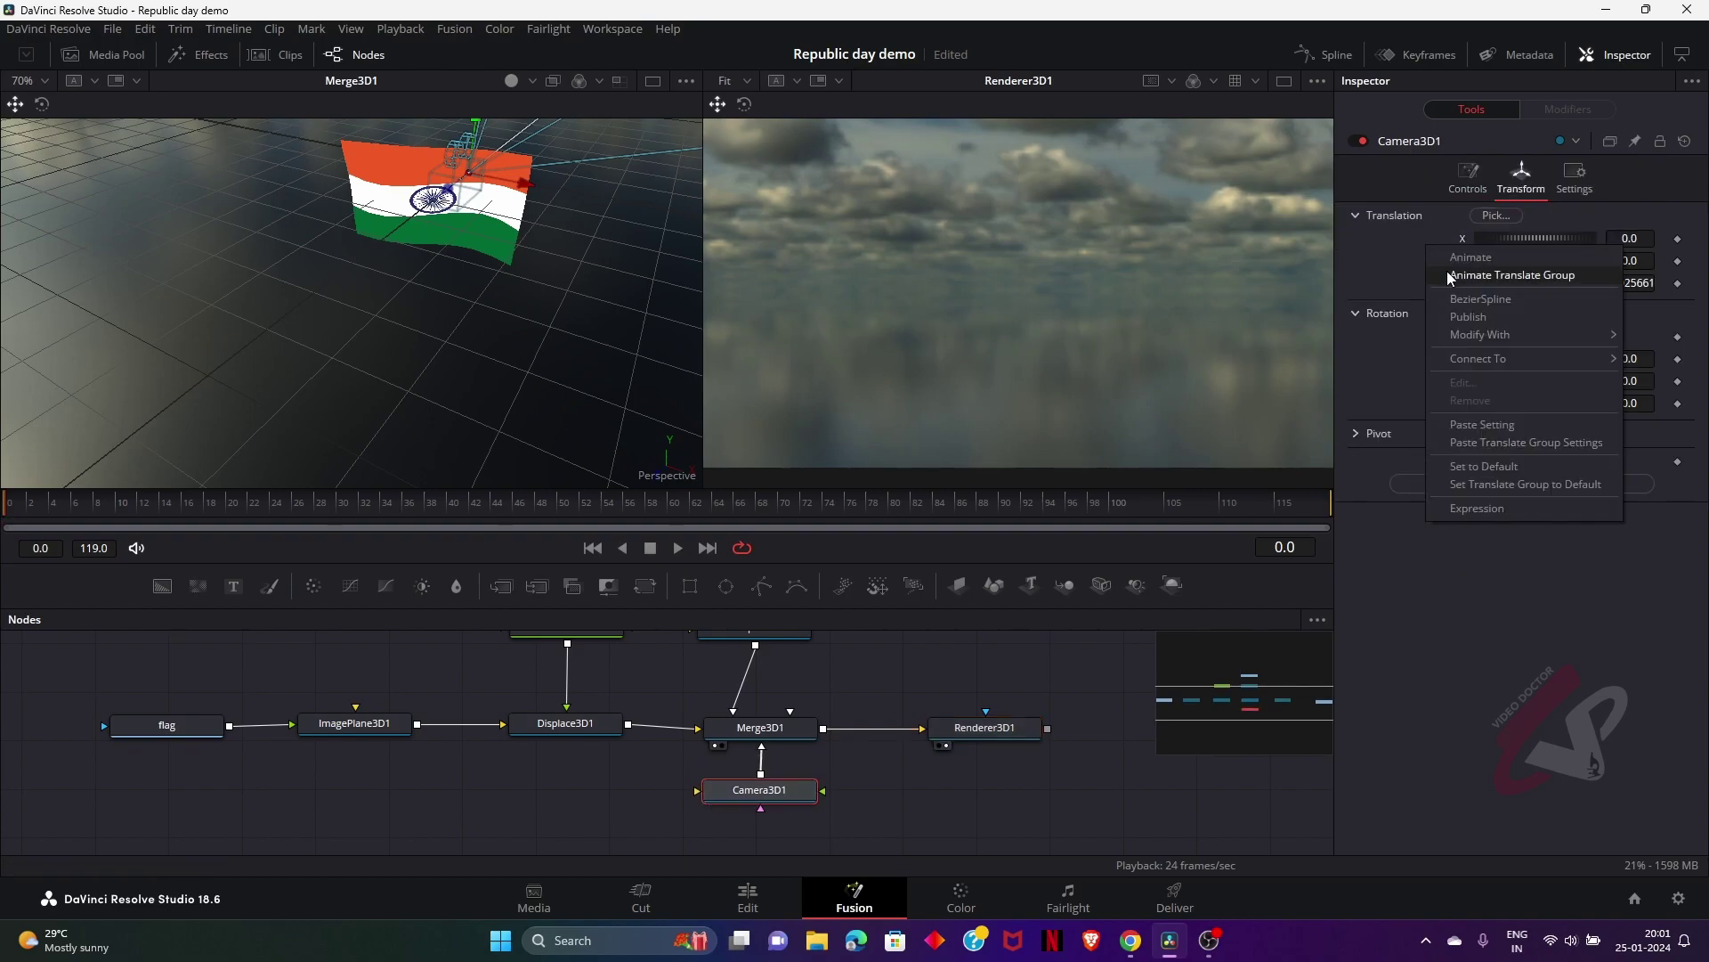
pyautogui.click(1449, 274)
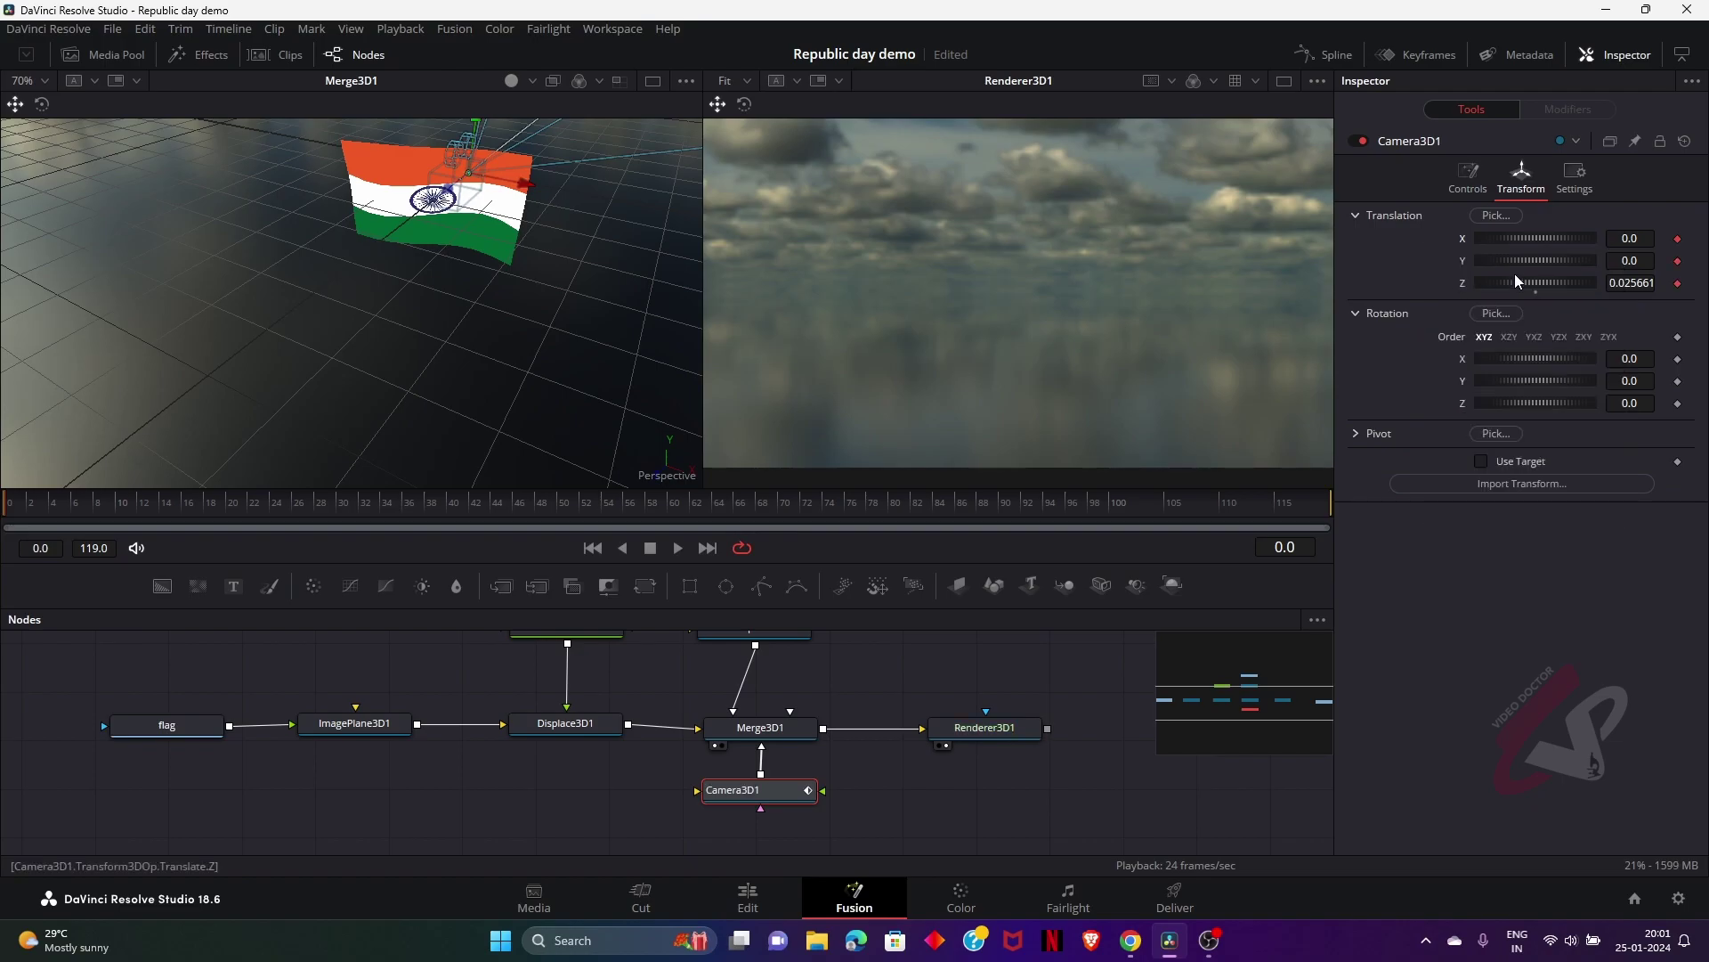
pyautogui.rightClick(1377, 416)
pyautogui.rightClick(1385, 331)
pyautogui.click(1365, 366)
pyautogui.rightClick(1415, 375)
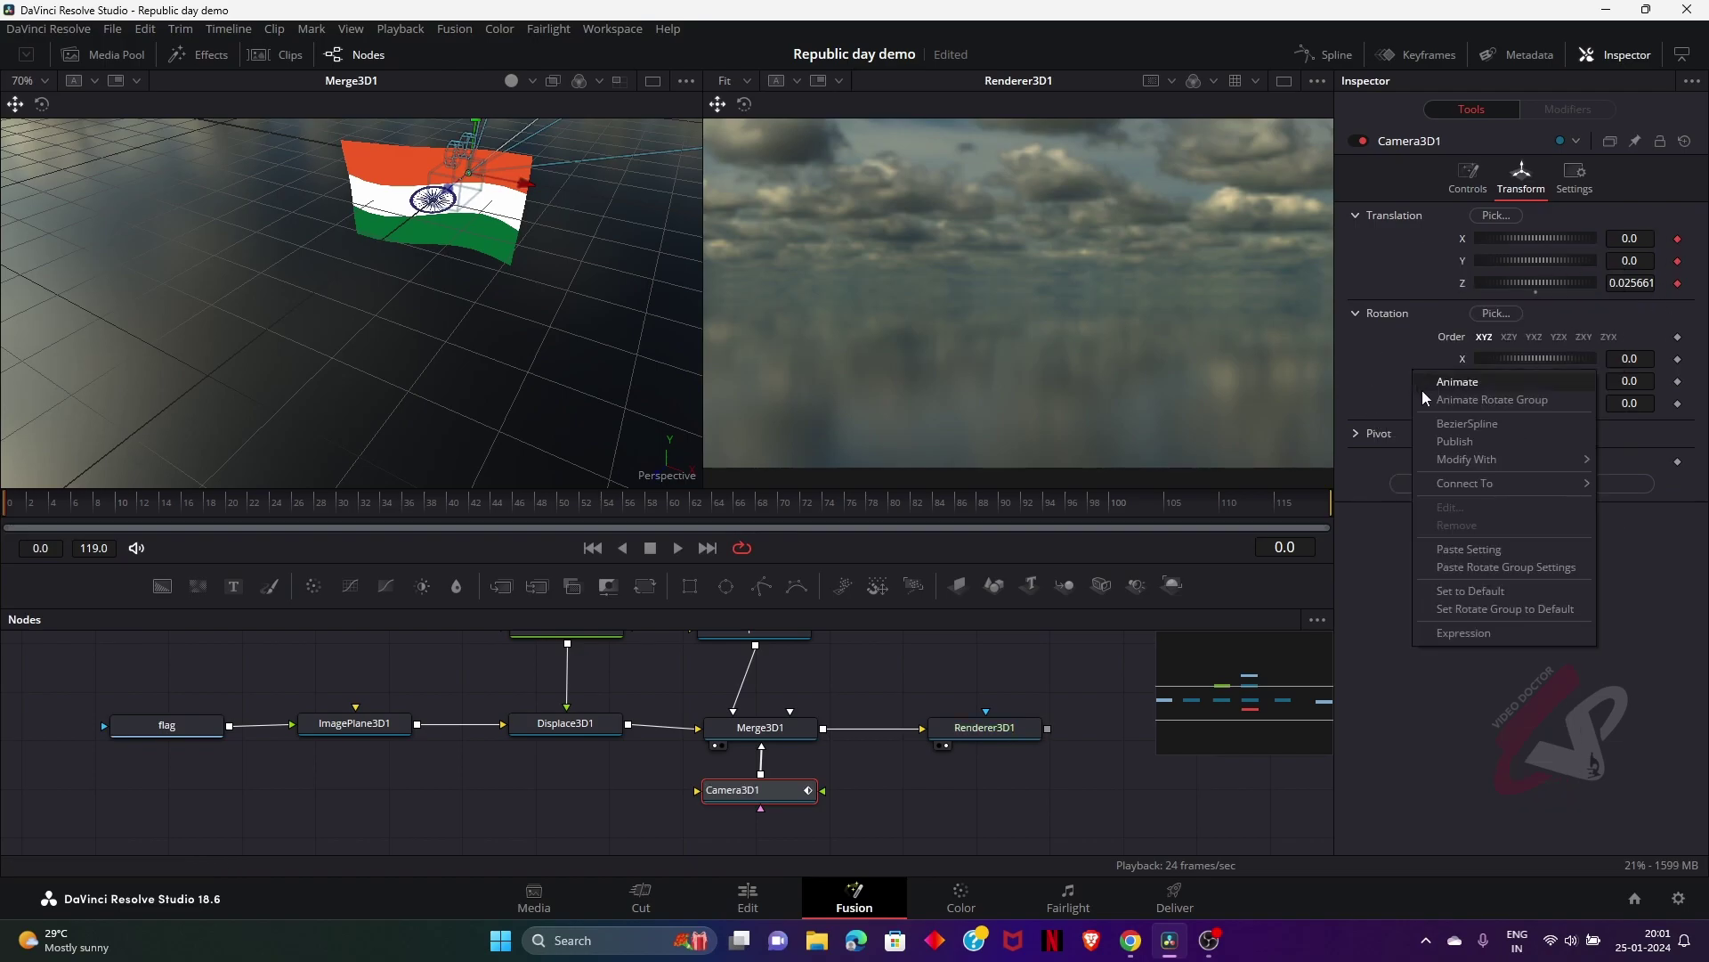
pyautogui.click(1434, 402)
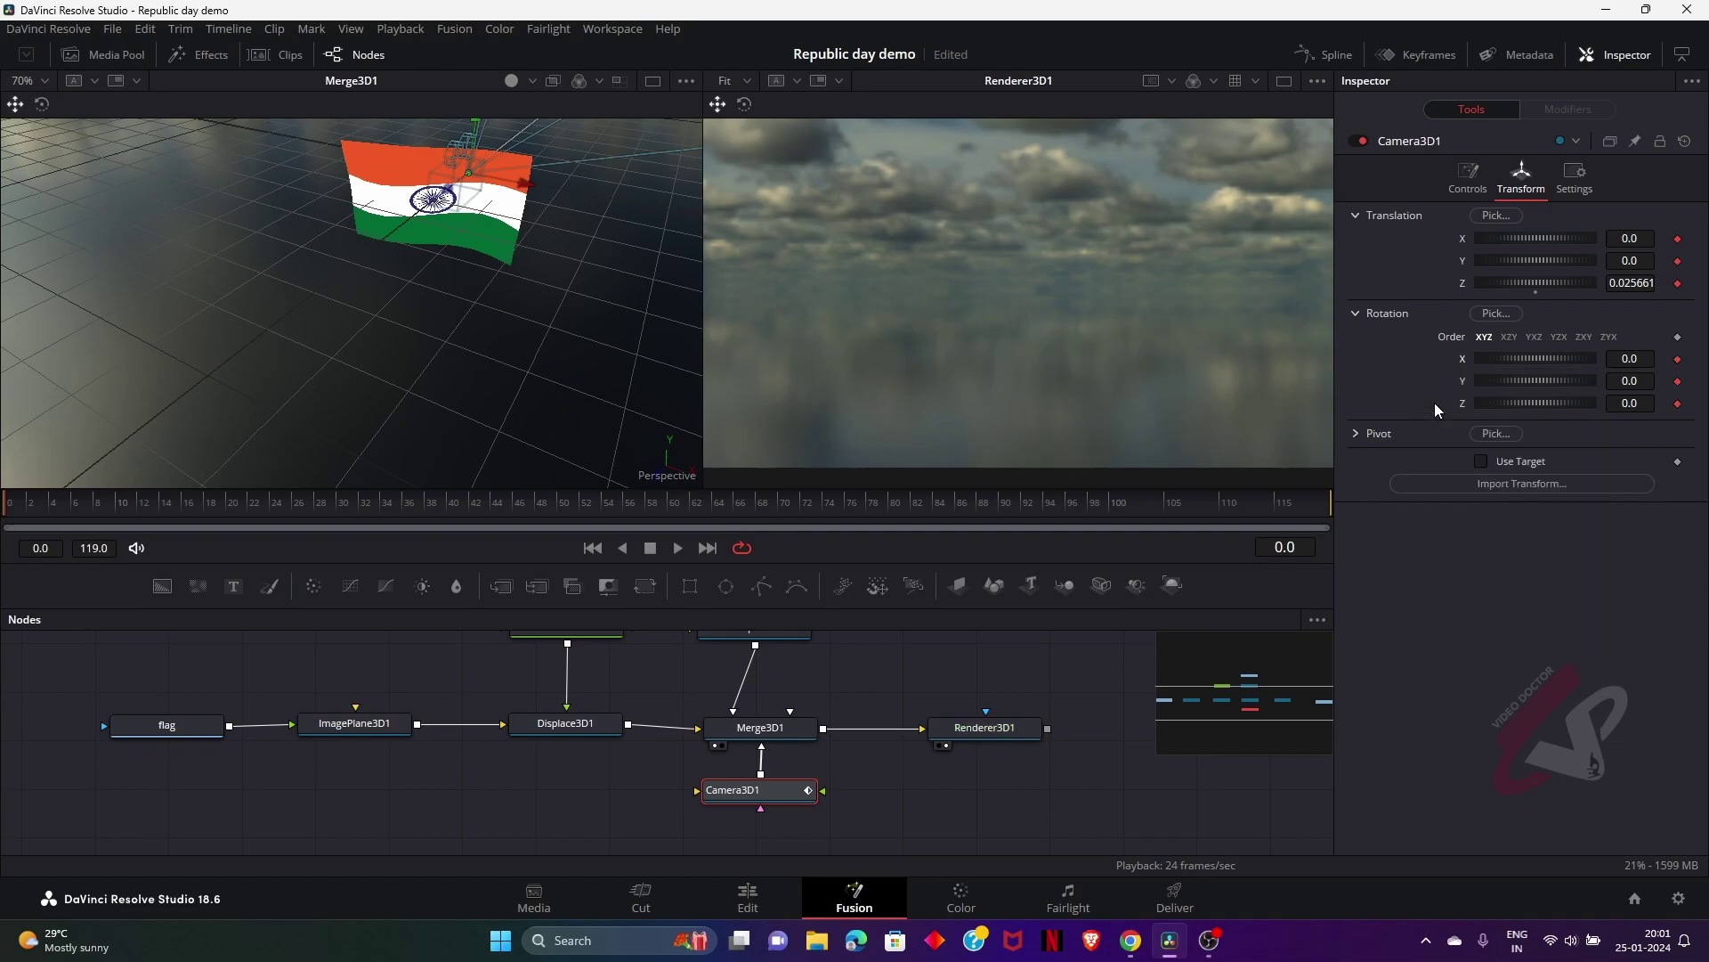
# At frame 20, pull the camera back to a Z translation of about 2.378 so the whole flag is framed
pyautogui.moveTo(172, 502); pyautogui.dragTo(233, 508)
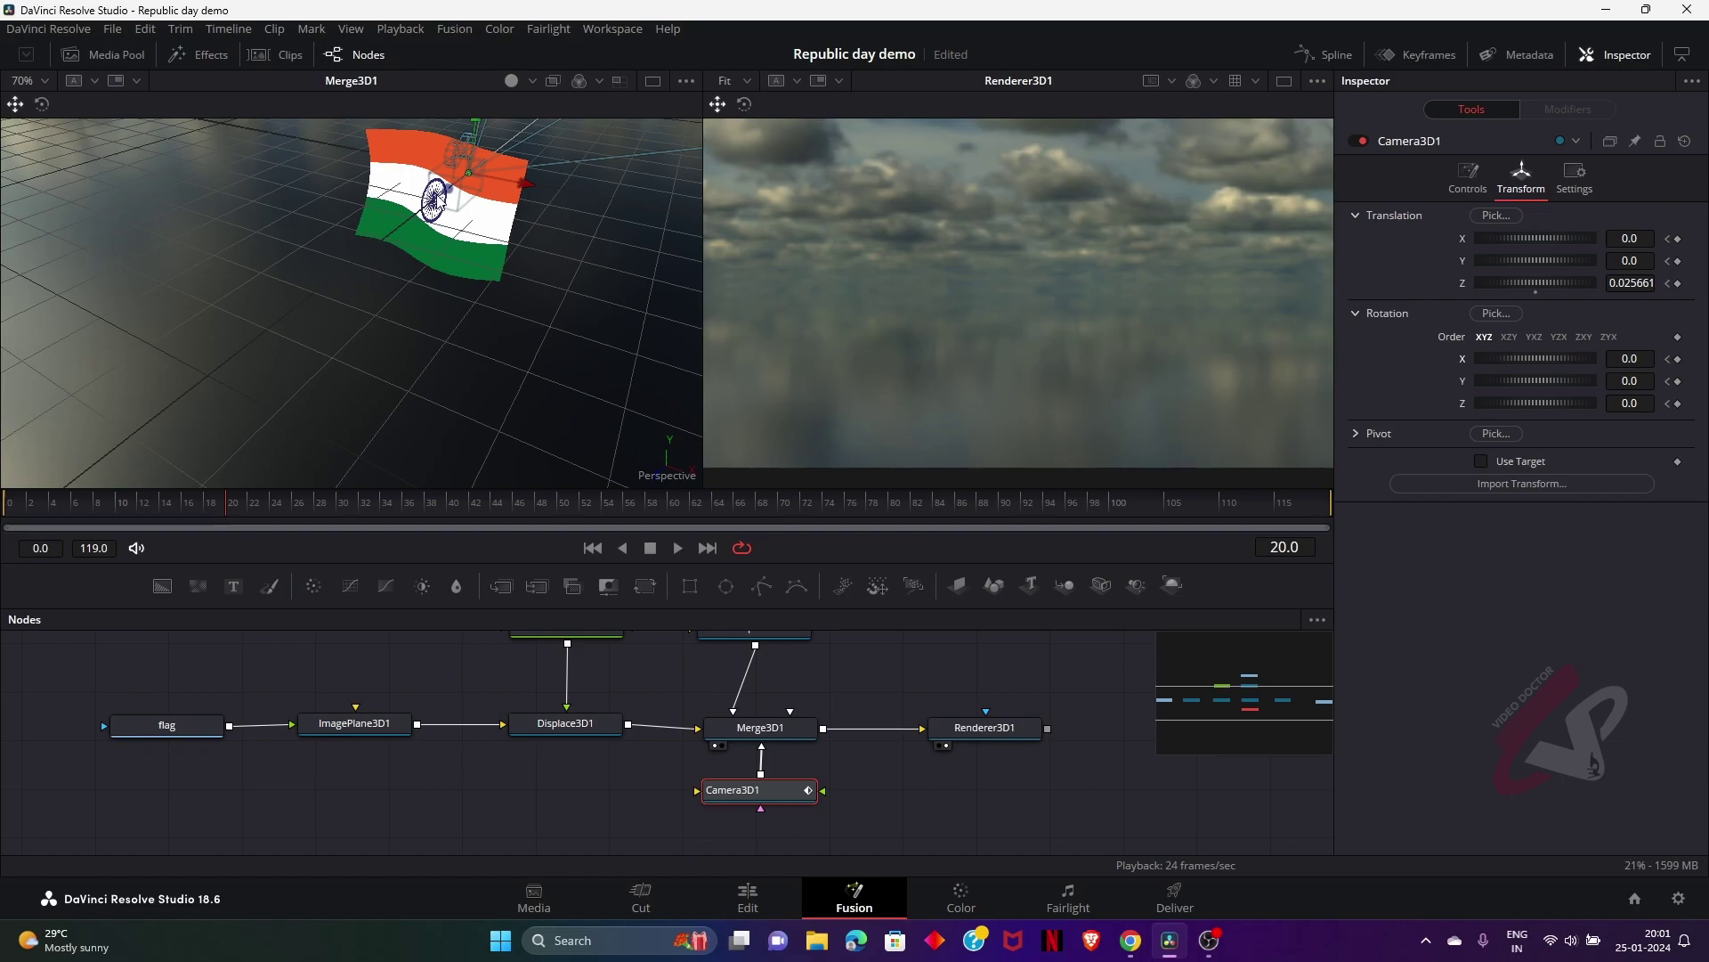
pyautogui.moveTo(445, 194); pyautogui.dragTo(94, 522)
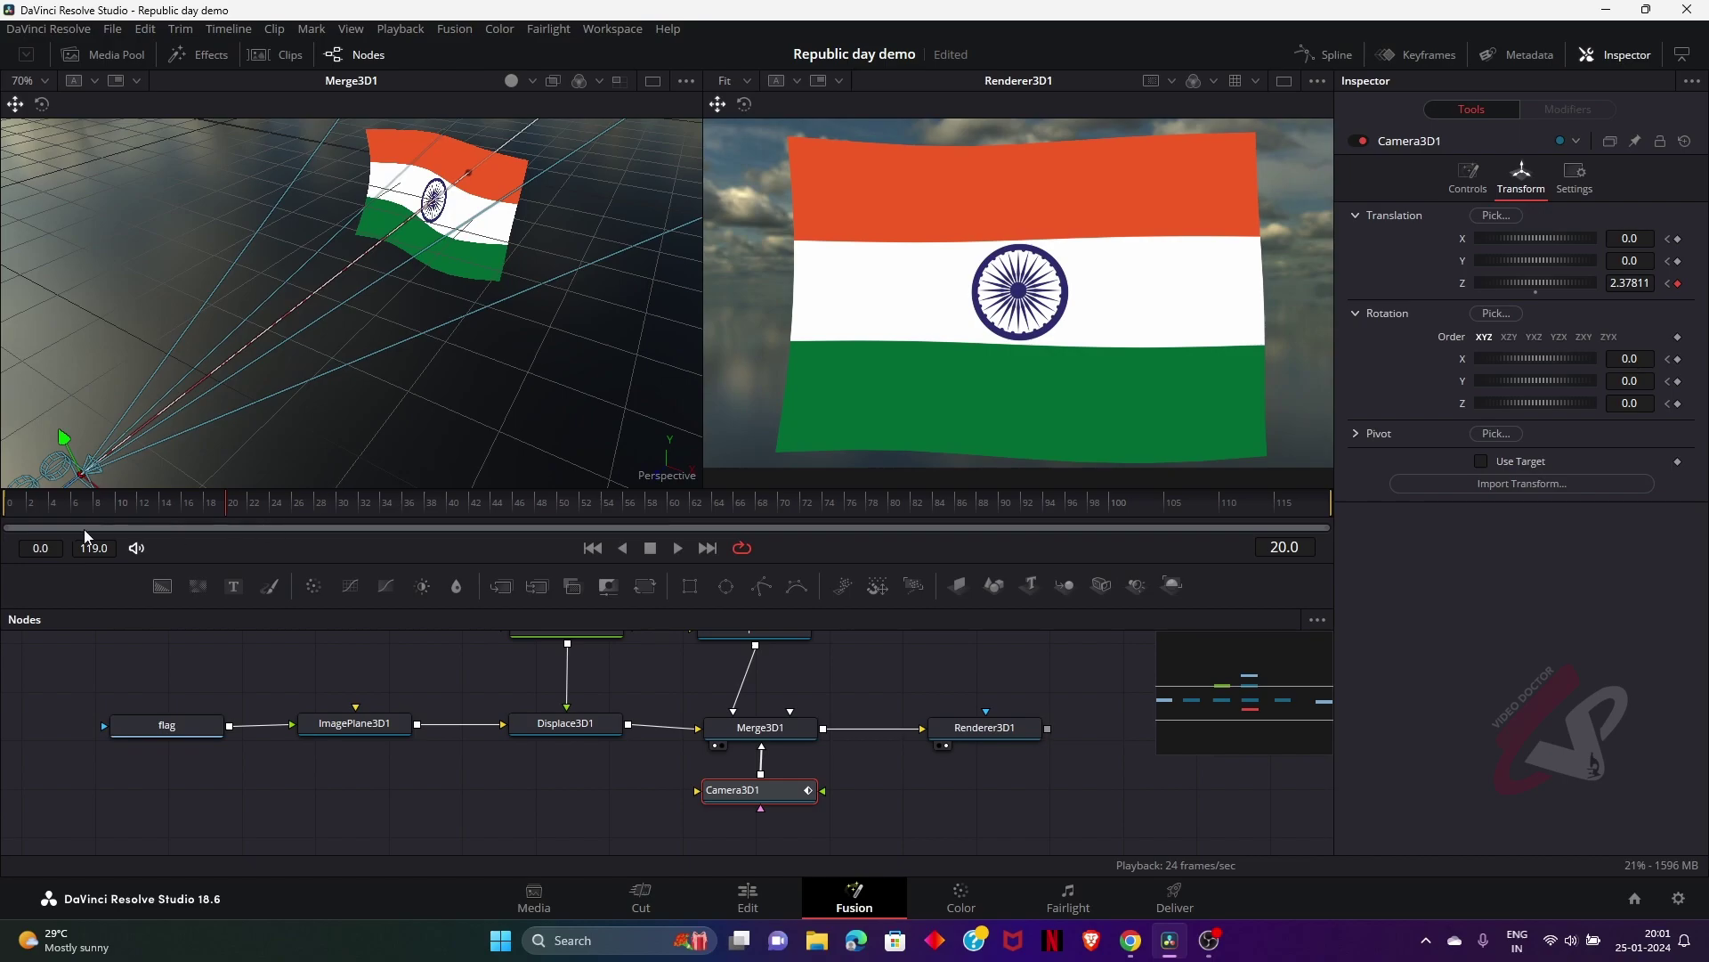
pyautogui.moveTo(63, 504); pyautogui.dragTo(226, 502)
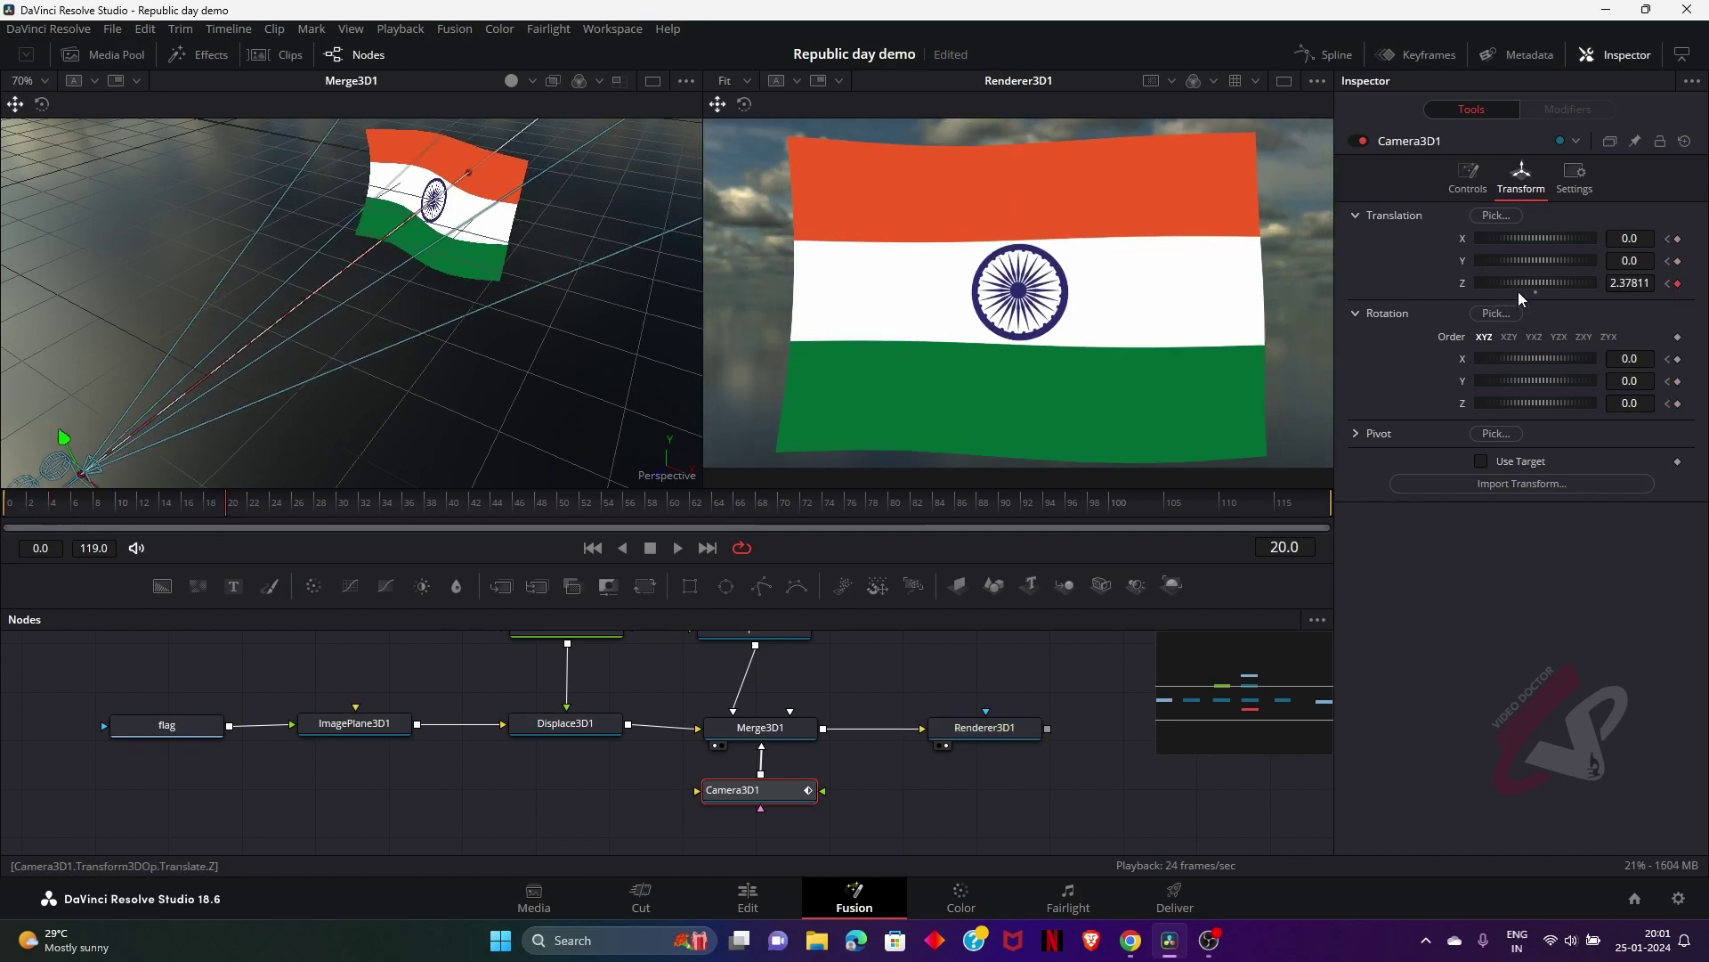
# Keyframe all of the camera's translation and rotation axes at frame 20
pyautogui.rightClick(1414, 245)
pyautogui.click(1451, 280)
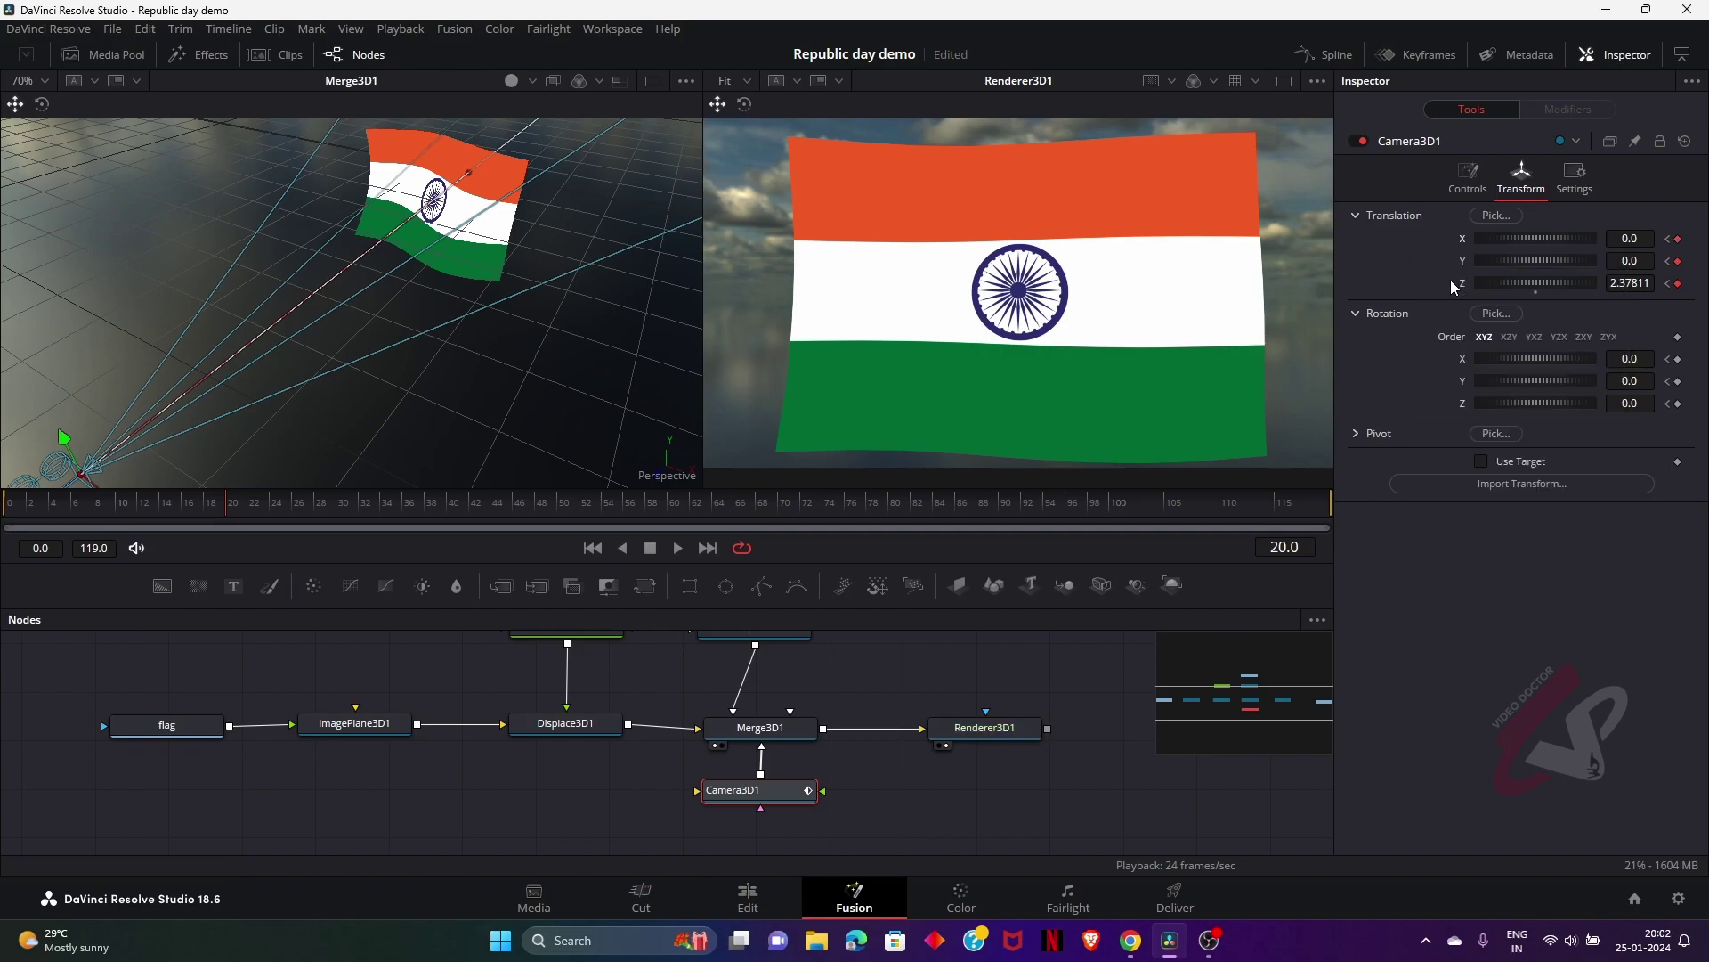
pyautogui.rightClick(1410, 370)
pyautogui.click(1425, 403)
# Play the camera pull-back from frame 0 twice to check the motion, and stop playback
pyautogui.click(3, 506)
pyautogui.press('space')
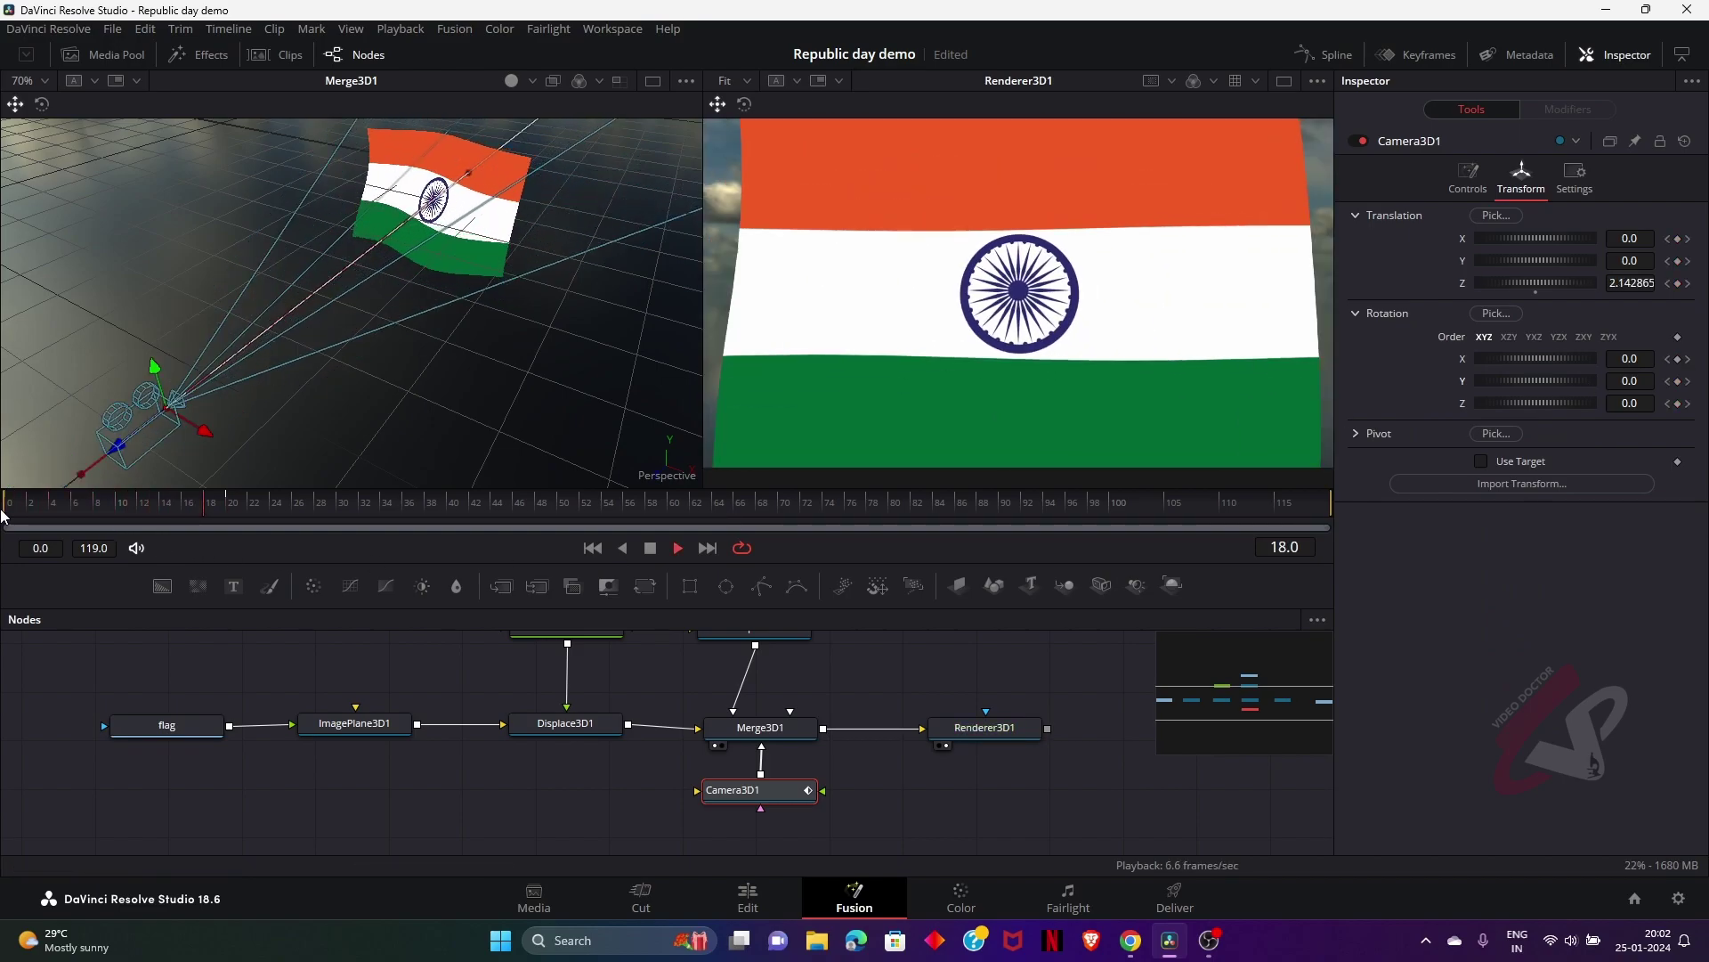
pyautogui.moveTo(255, 503); pyautogui.dragTo(4, 503)
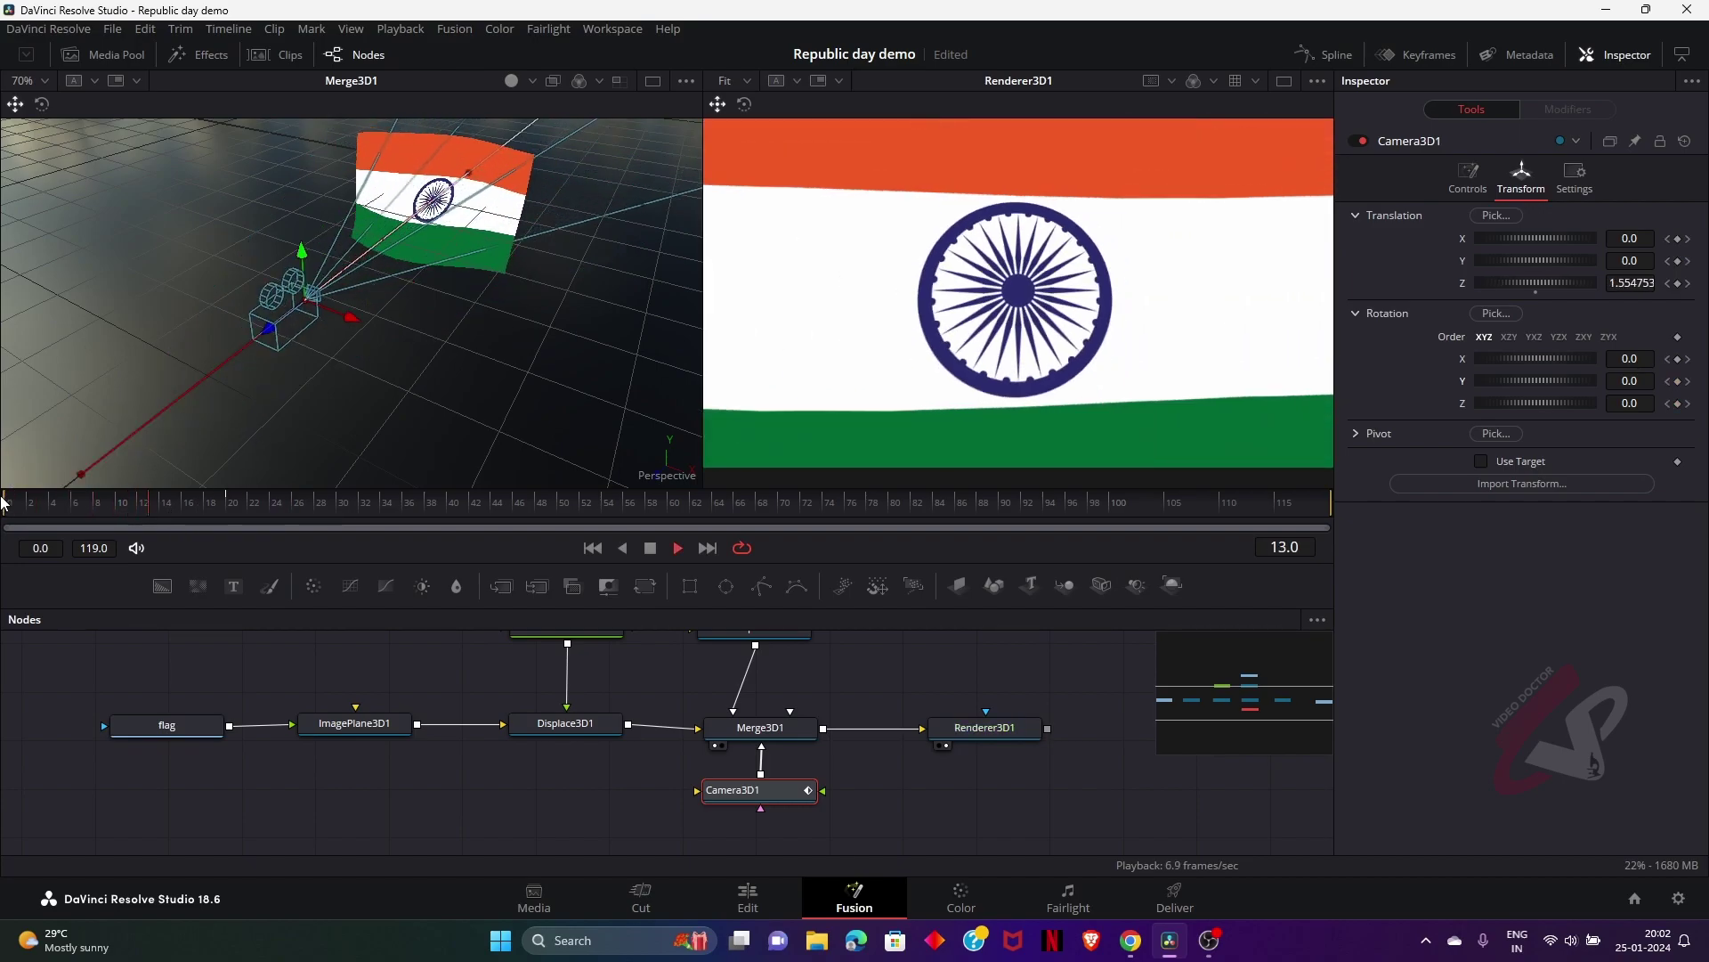
pyautogui.press('space')
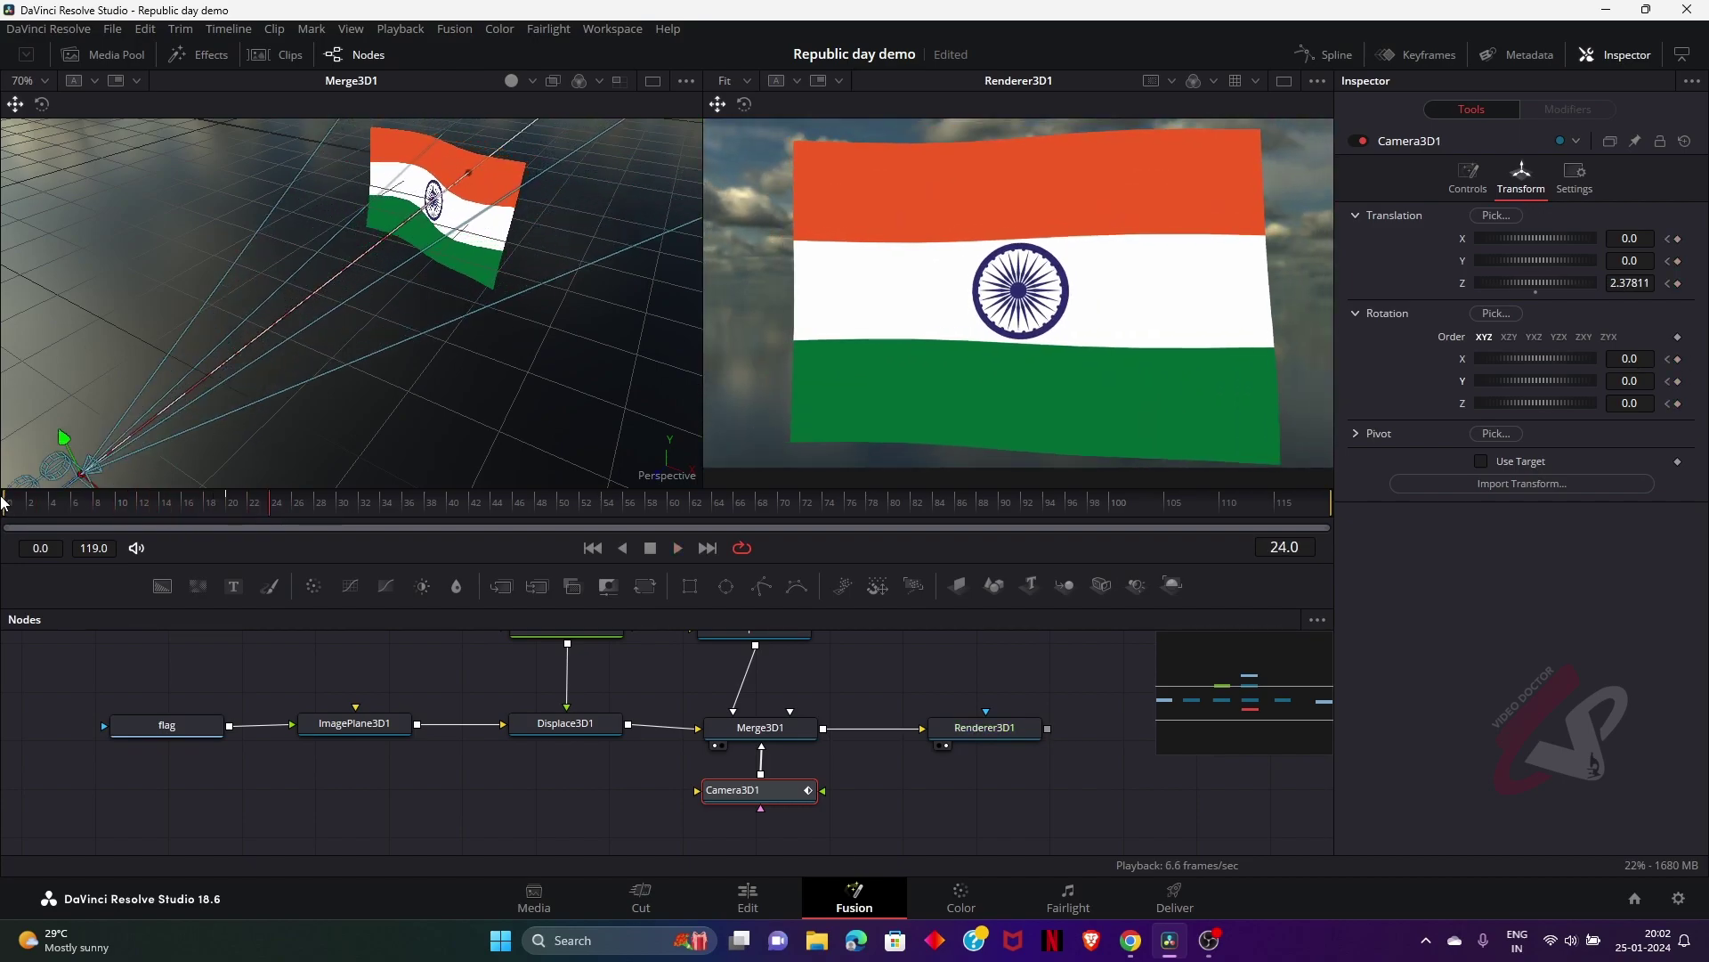
# Open the Spline editor, show only the selected Camera3D1, enable all its curves and fit them in the graph
pyautogui.click(1326, 55)
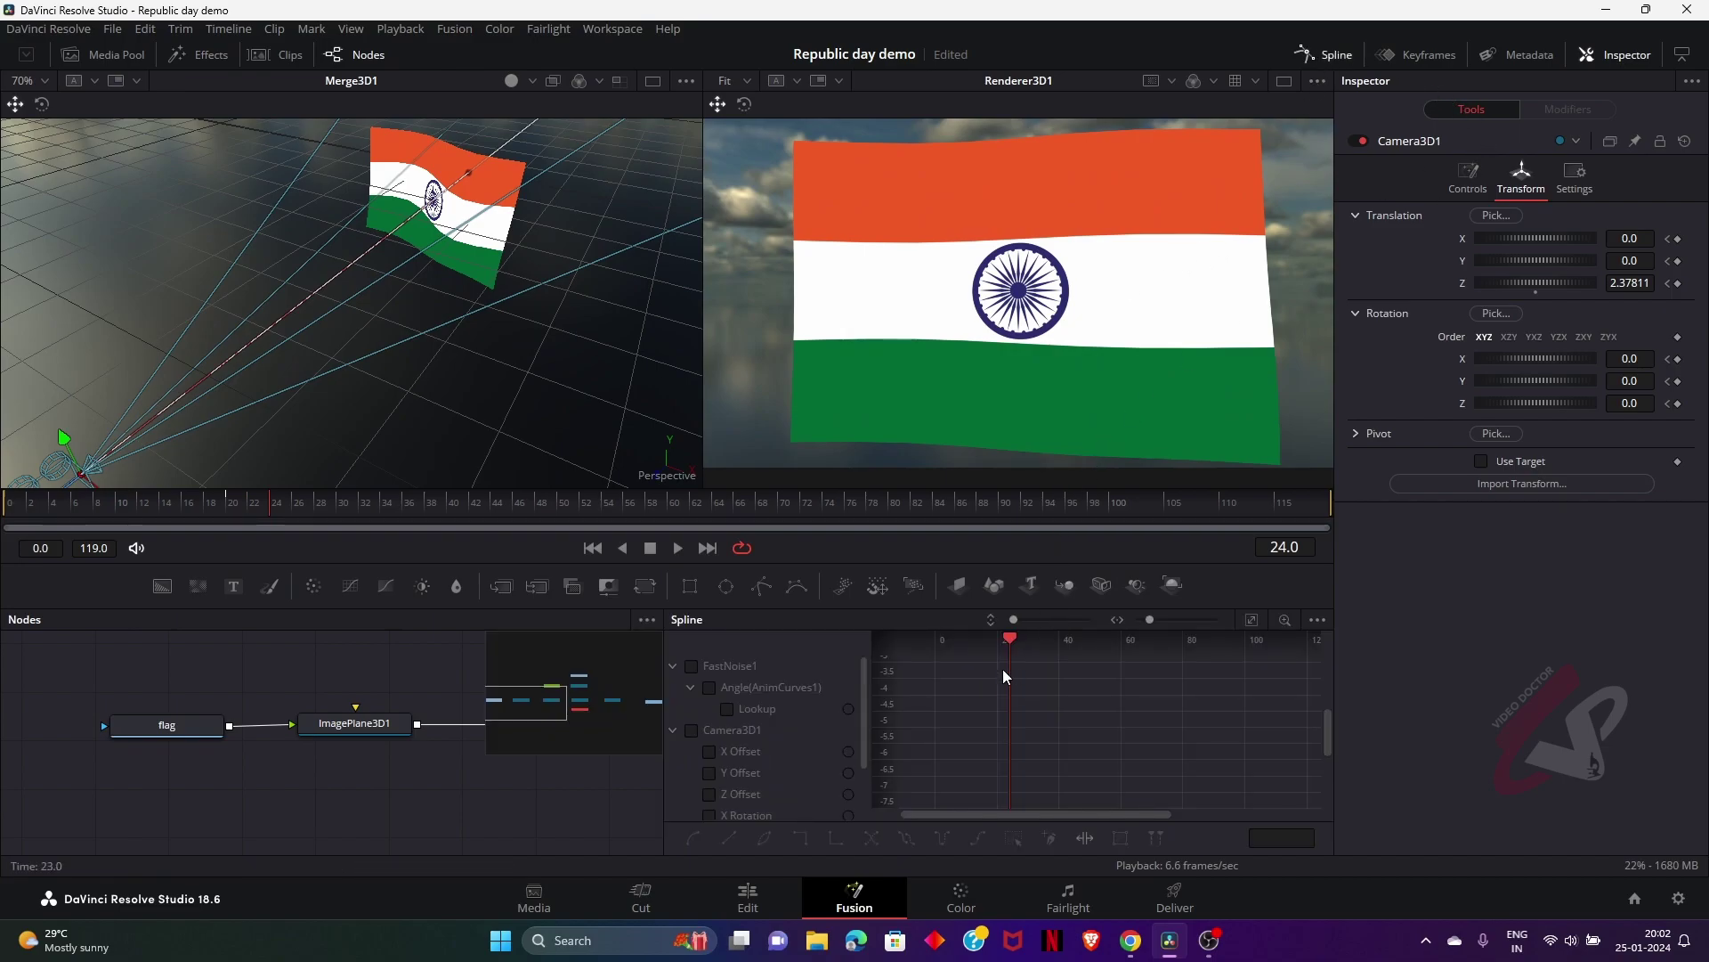
pyautogui.moveTo(358, 795); pyautogui.dragTo(67, 776)
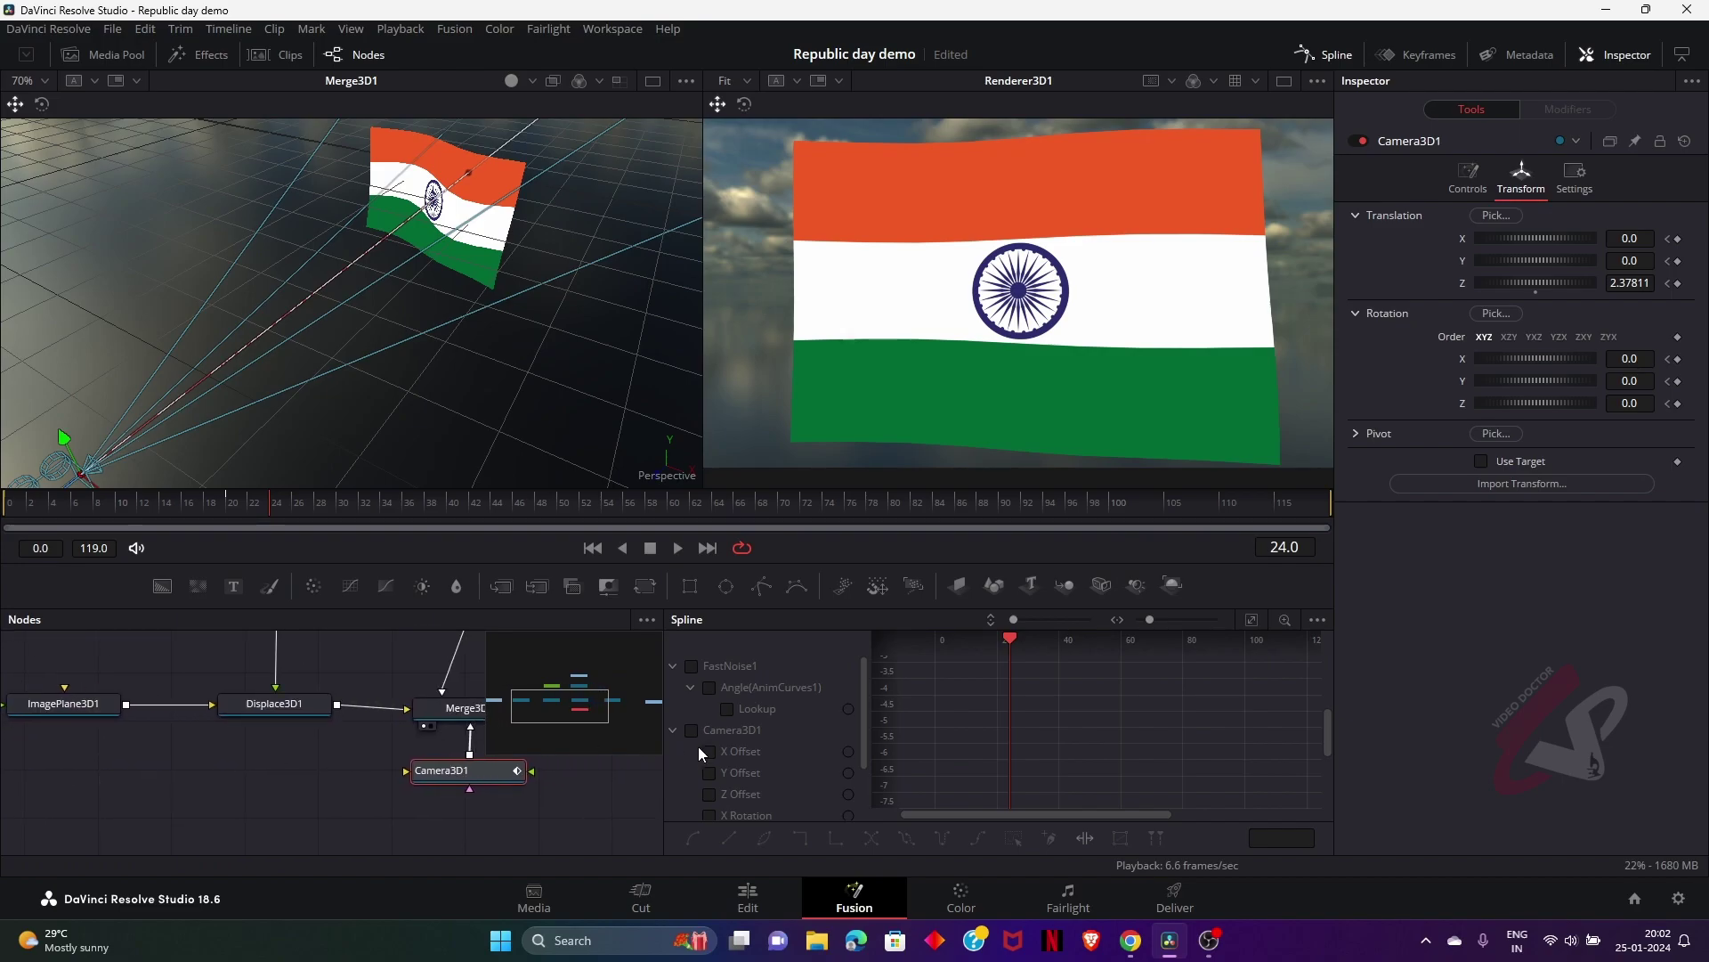
pyautogui.scroll(-2, 752, 740)
pyautogui.scroll(2, 751, 740)
pyautogui.moveTo(377, 771); pyautogui.dragTo(293, 775)
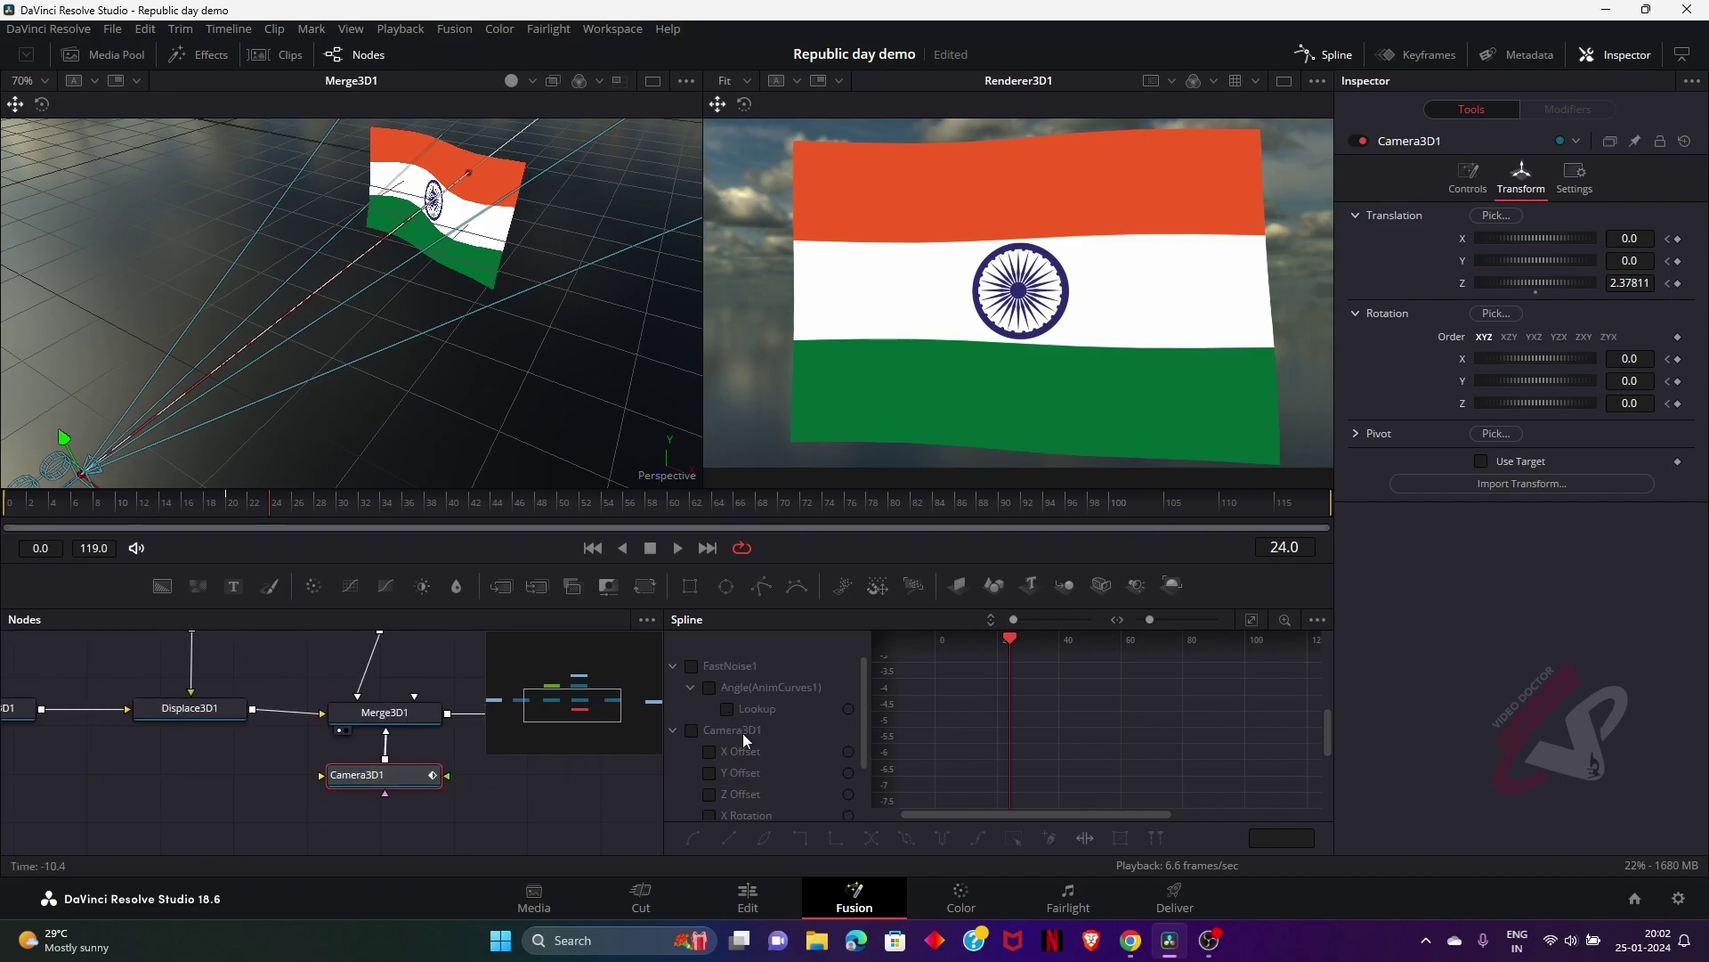
pyautogui.click(1318, 620)
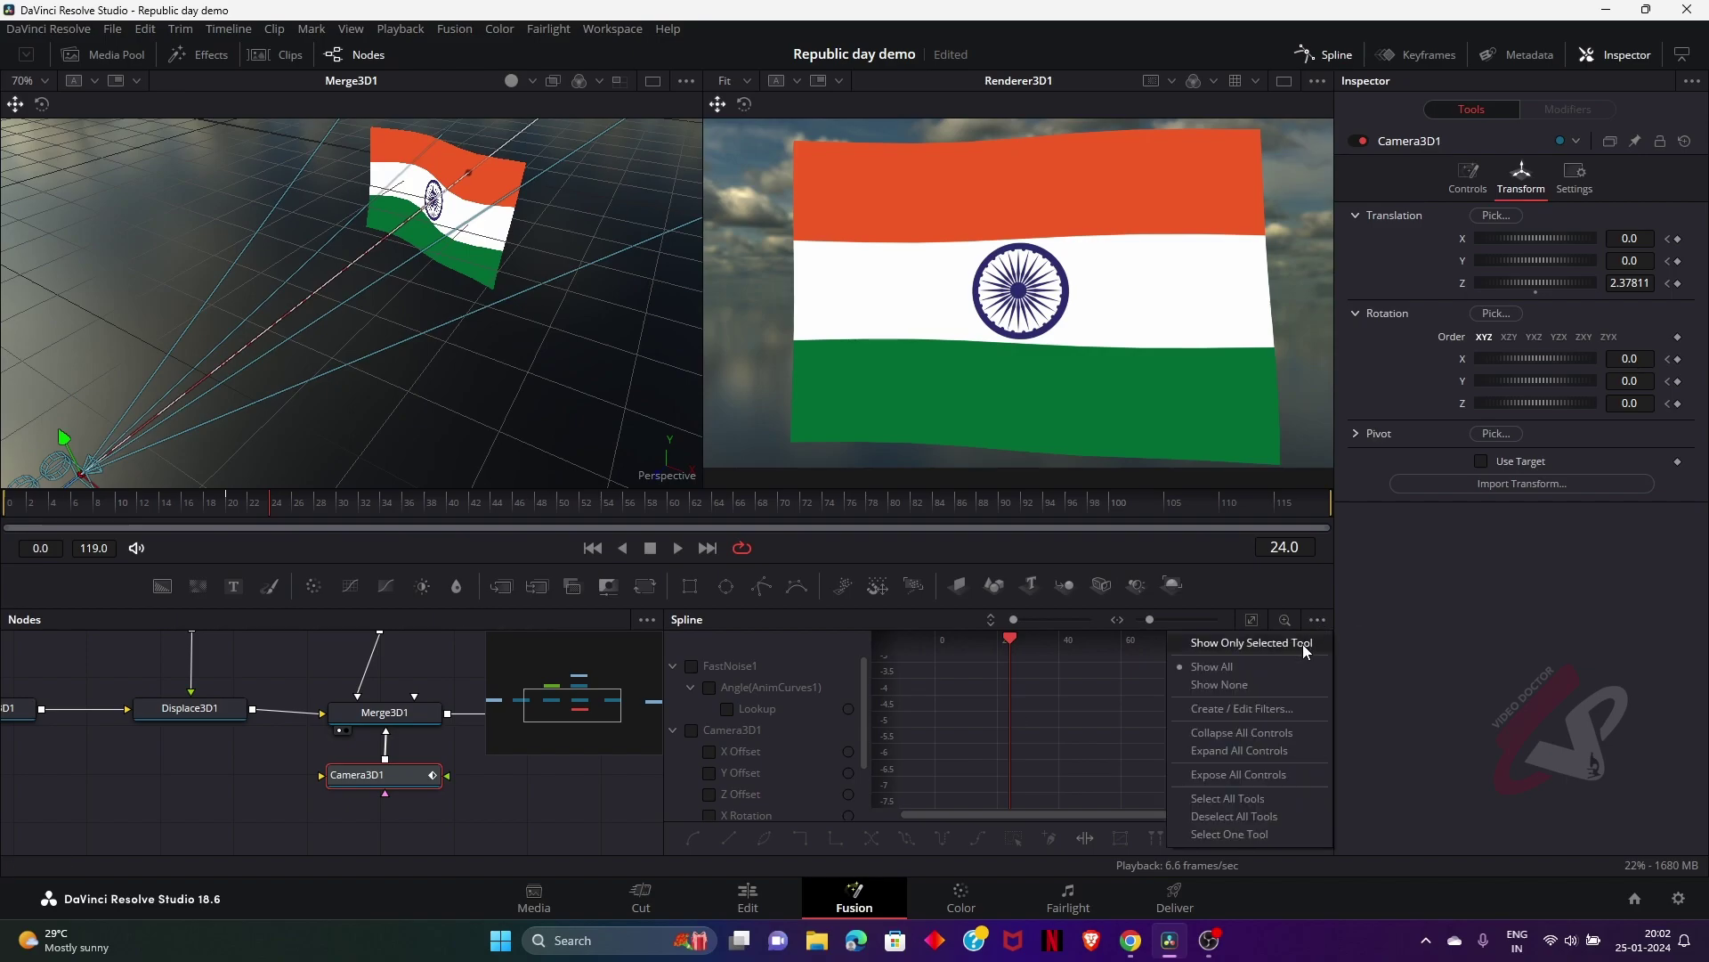
pyautogui.click(1307, 645)
pyautogui.click(693, 669)
pyautogui.click(1253, 620)
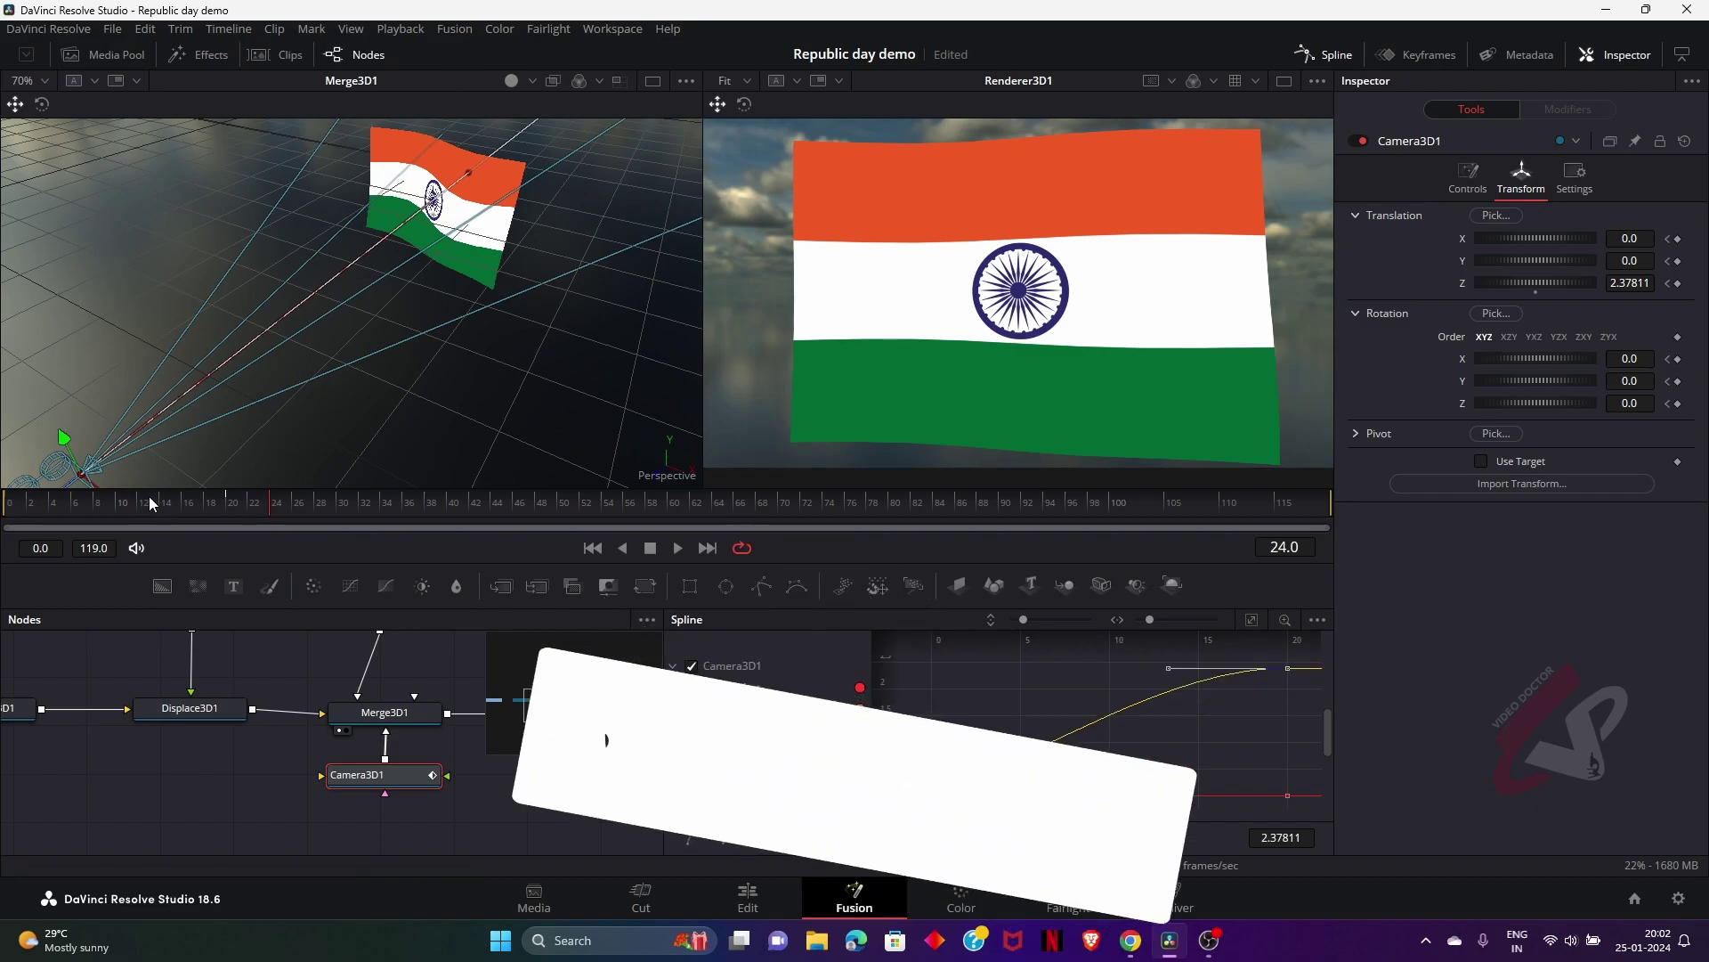
# Play the camera pull-back from frame 0 and scrub back through it to check the motion
pyautogui.click(46, 506)
pyautogui.click(1, 508)
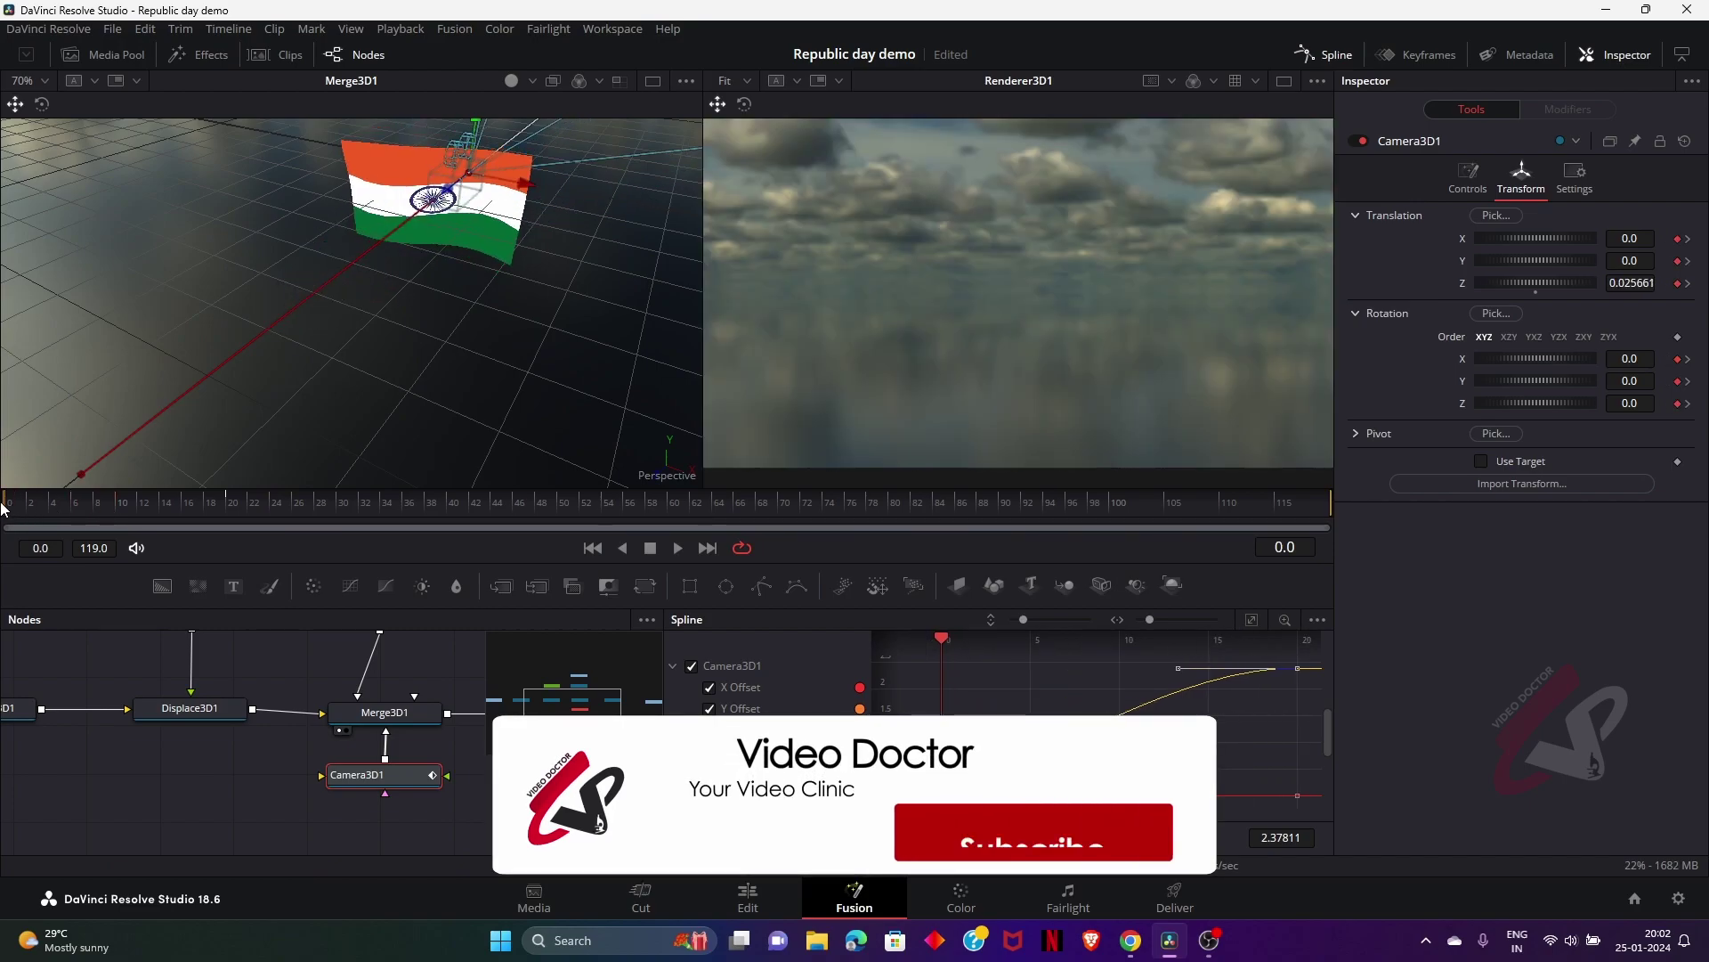
pyautogui.press('space')
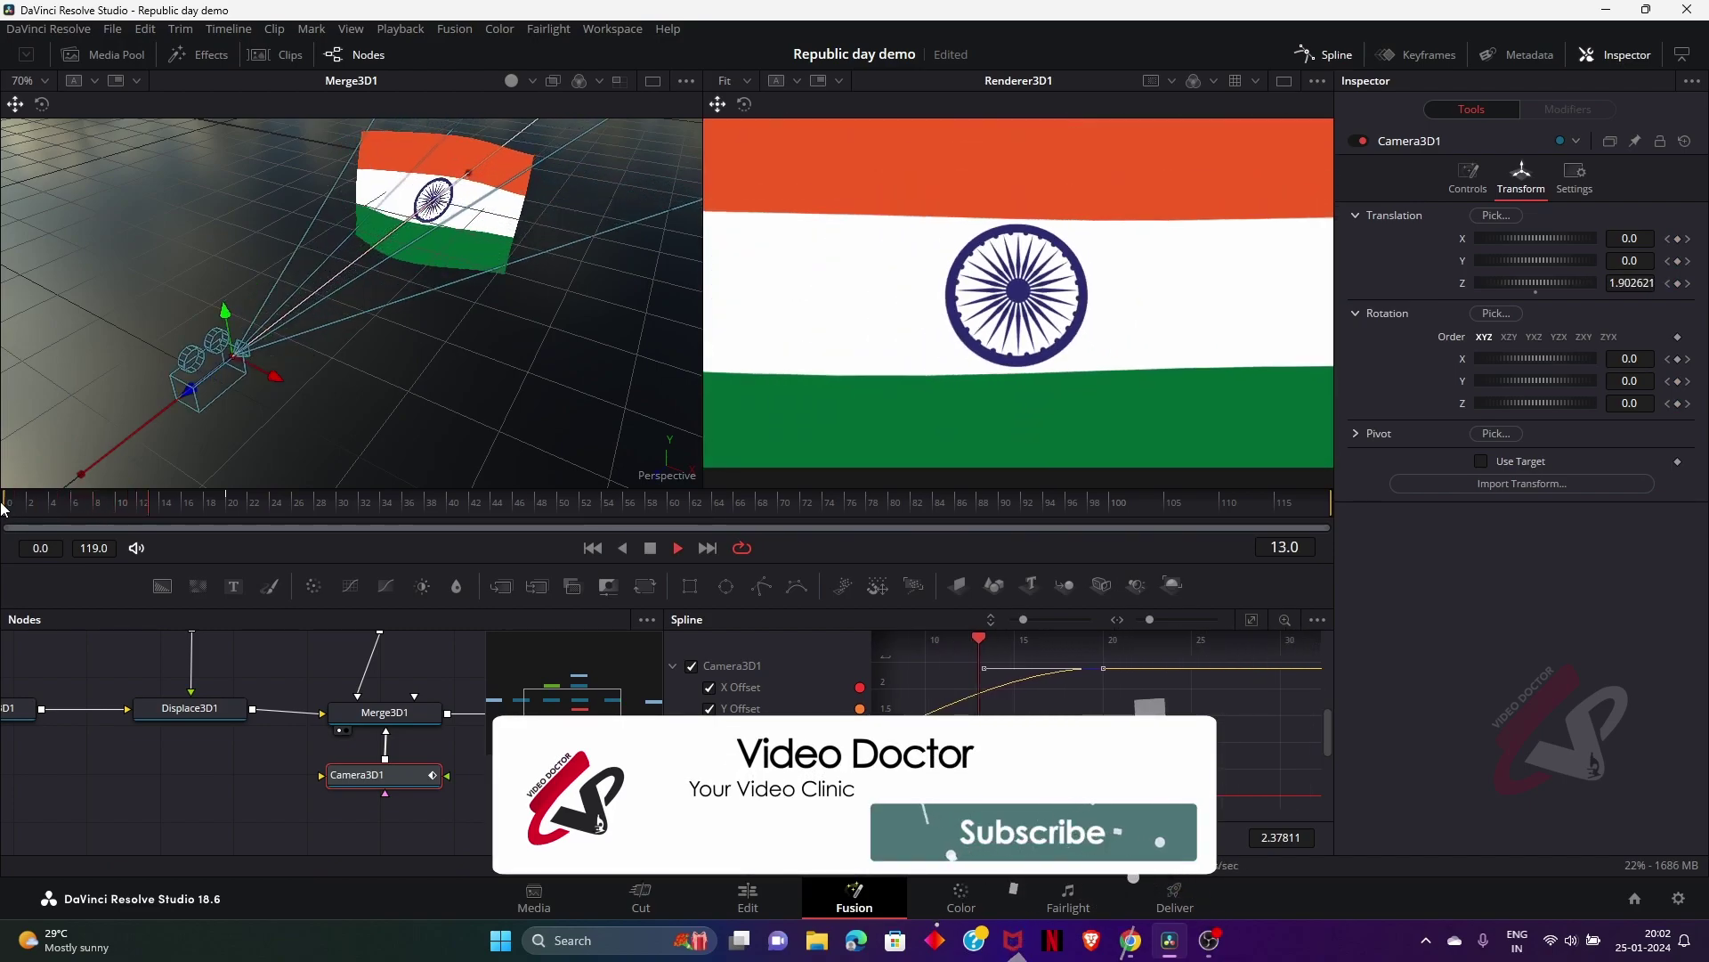
pyautogui.press('space')
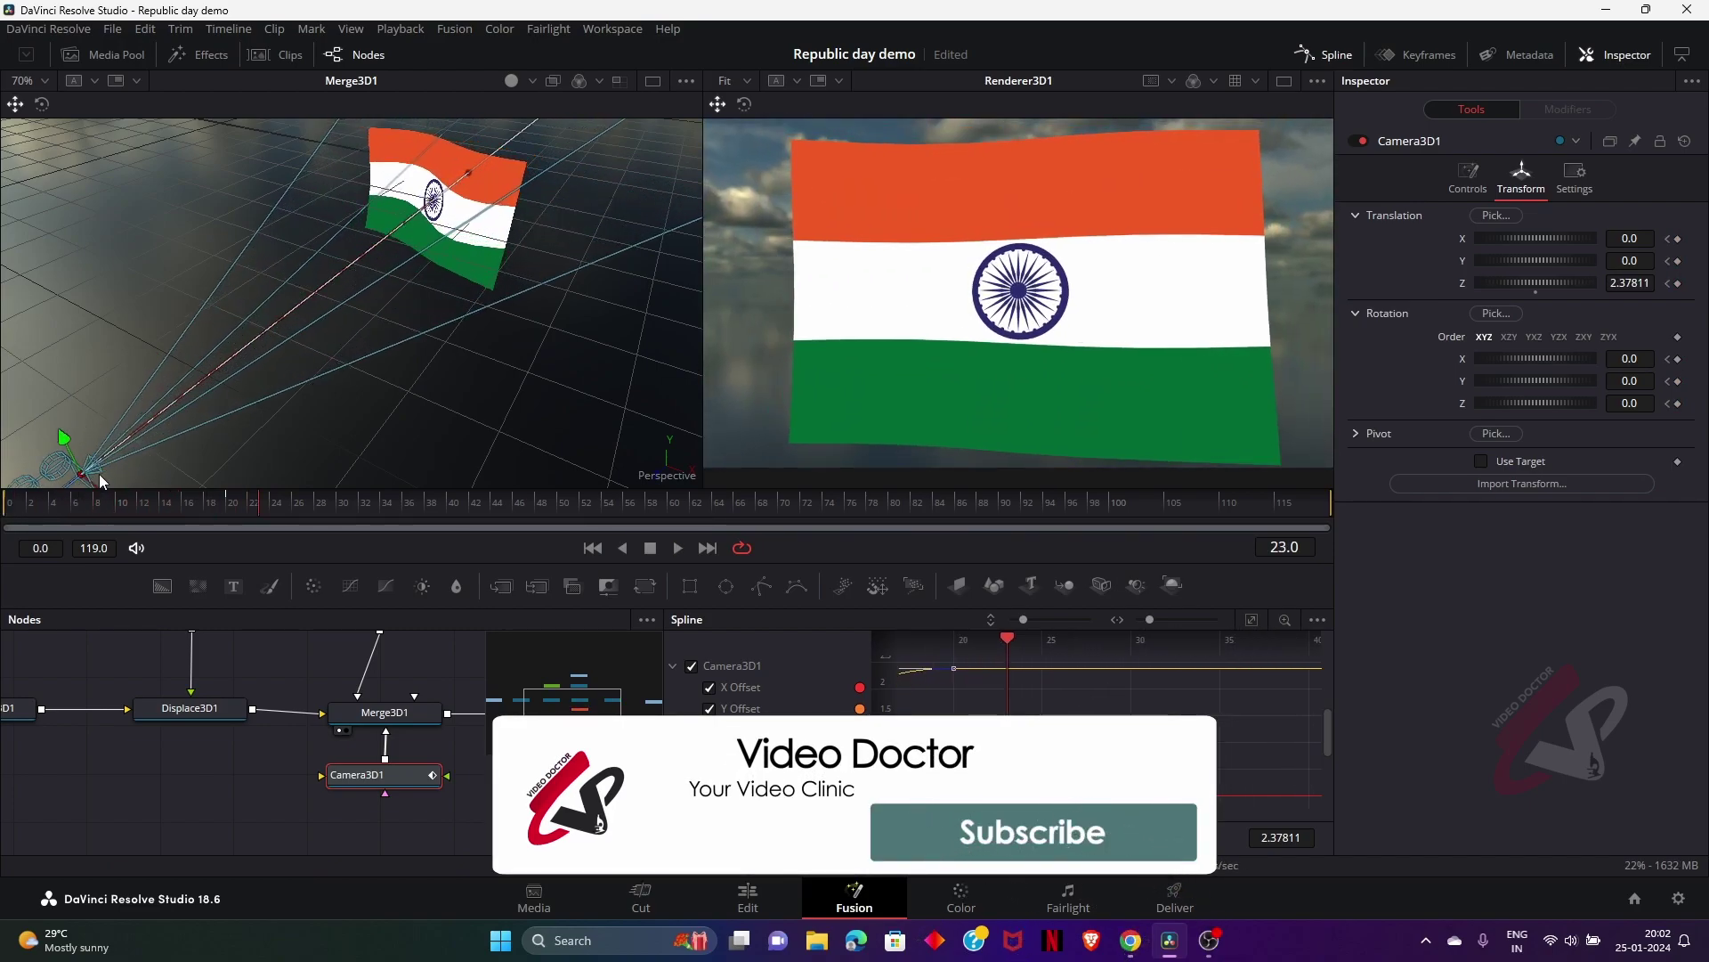
pyautogui.moveTo(252, 508); pyautogui.dragTo(63, 506)
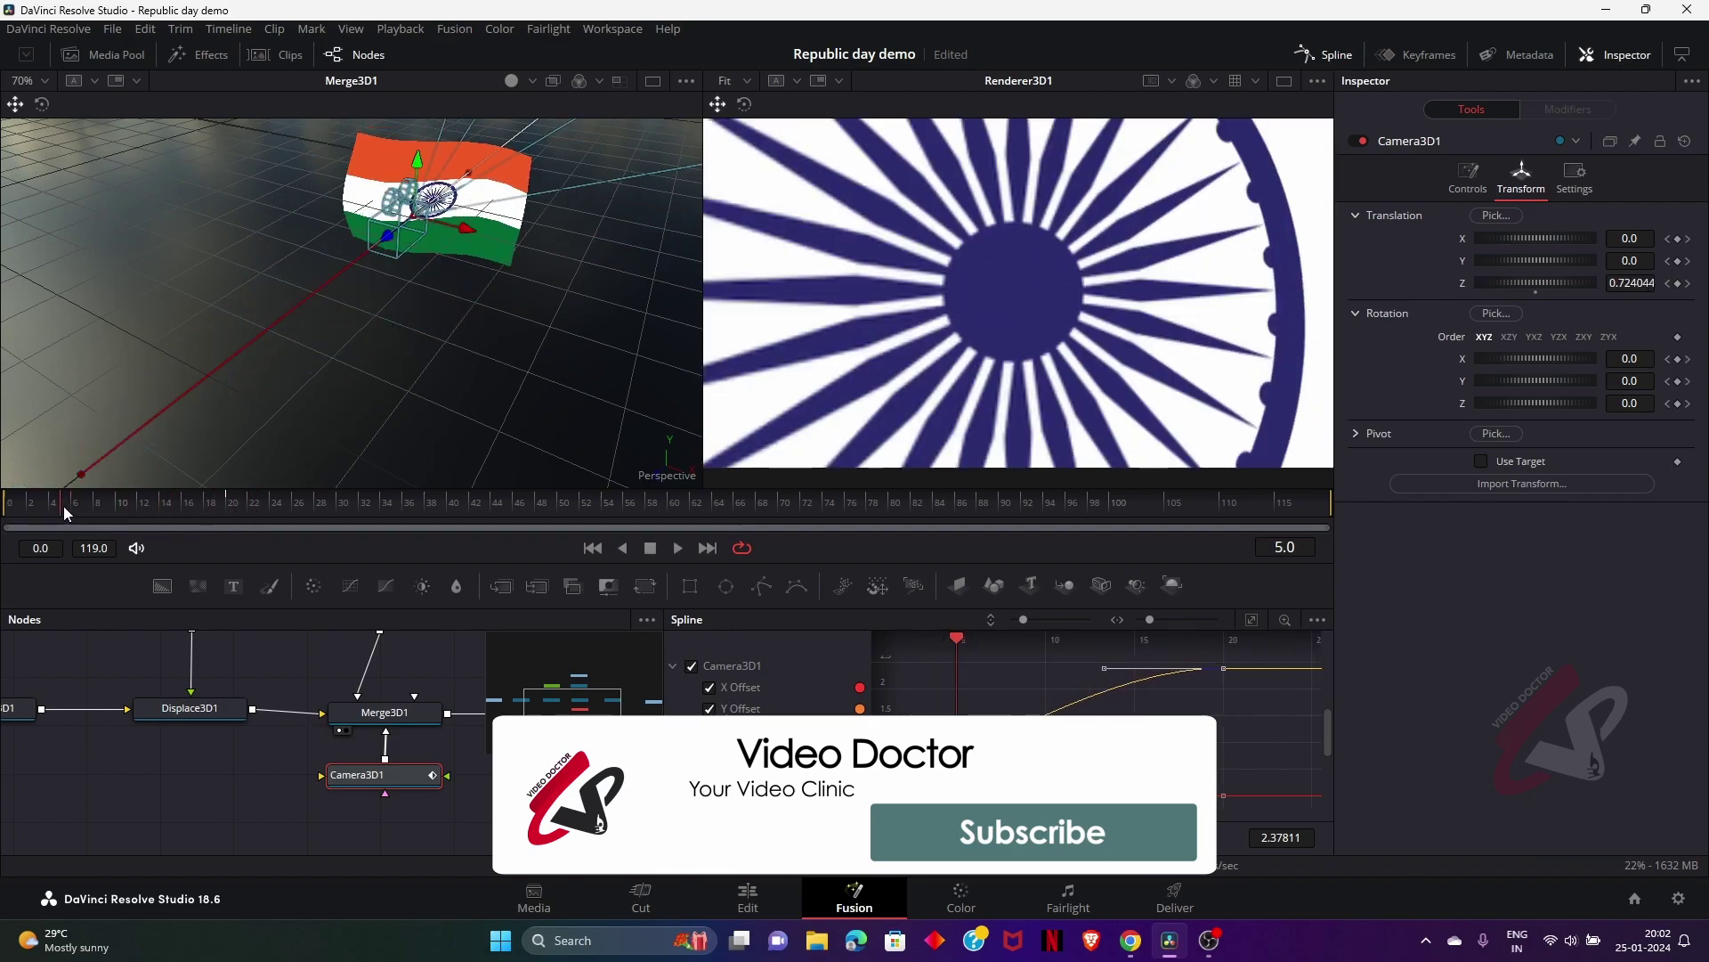
# Smooth the camera's keyframes at frame 0 so the Z Offset curve starts gently
pyautogui.moveTo(1150, 619); pyautogui.dragTo(1145, 618)
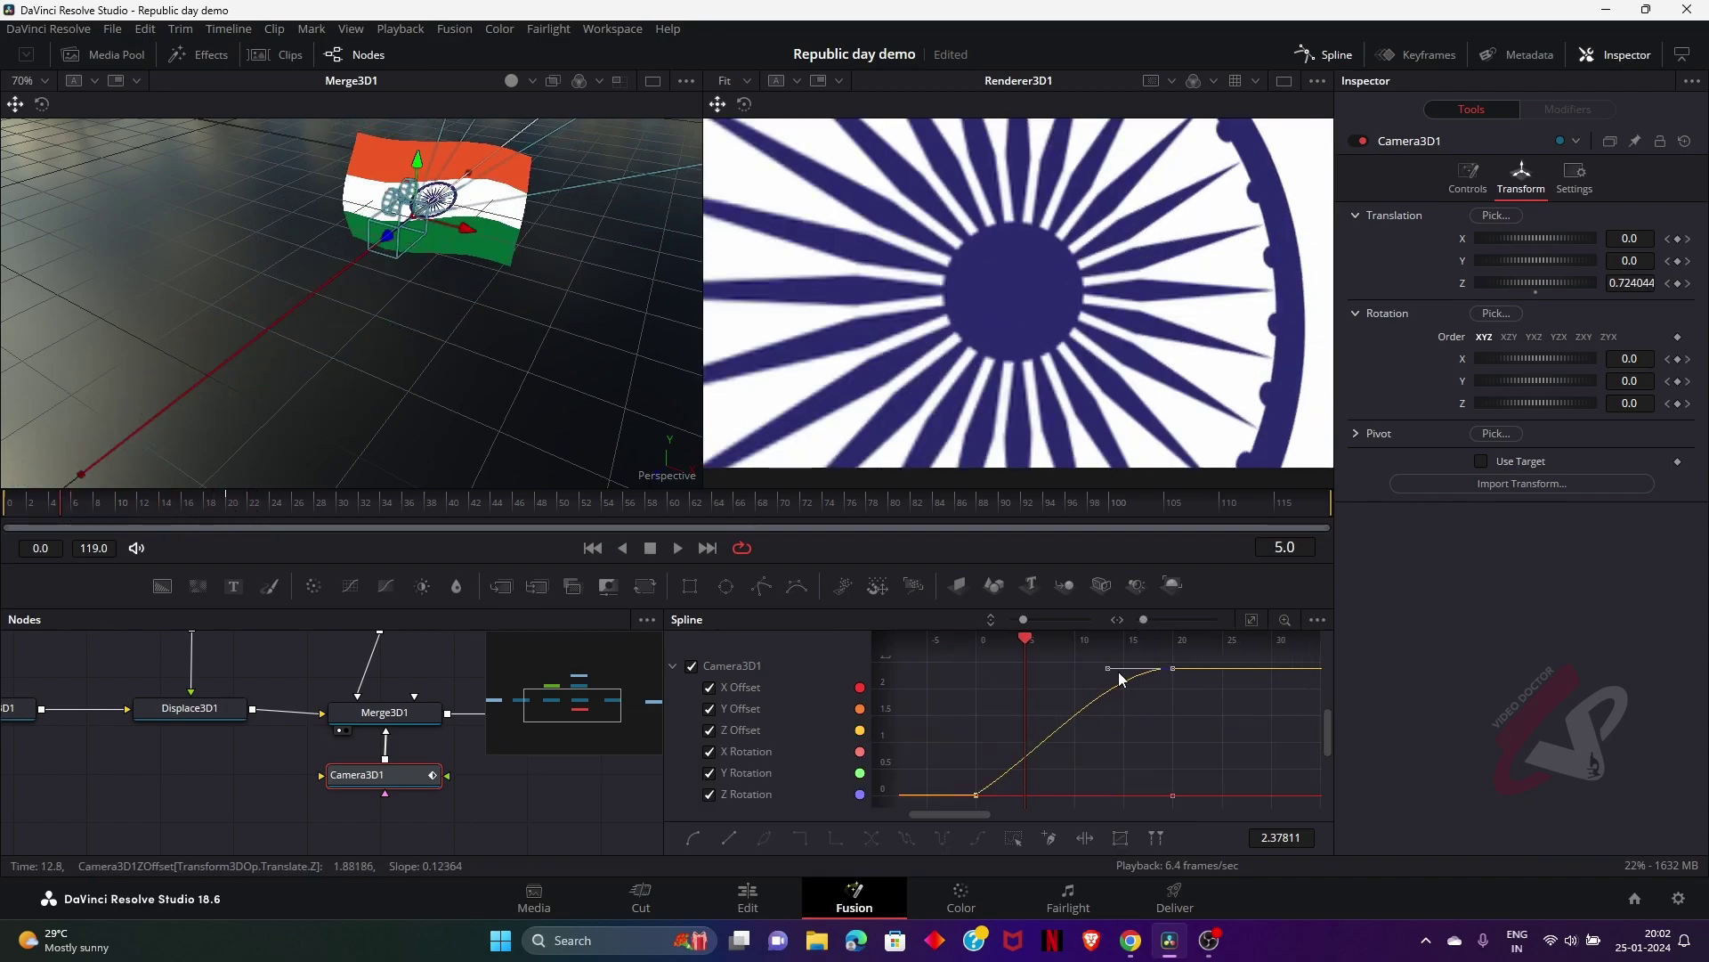
pyautogui.click(976, 794)
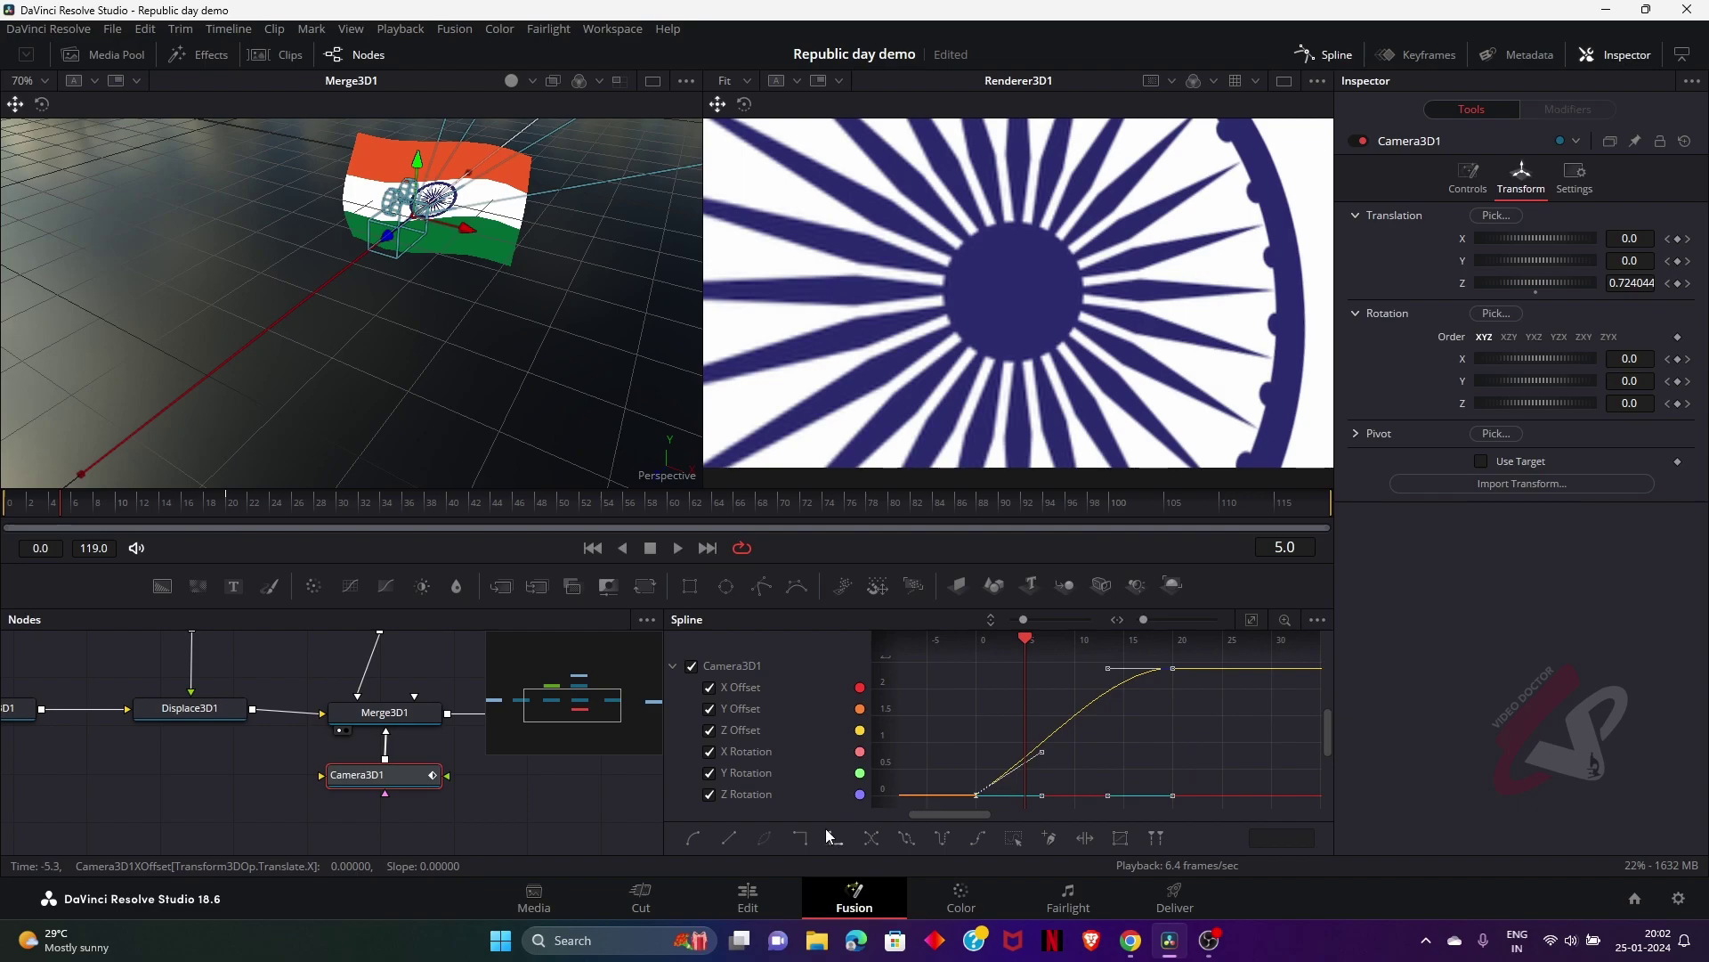
pyautogui.click(694, 838)
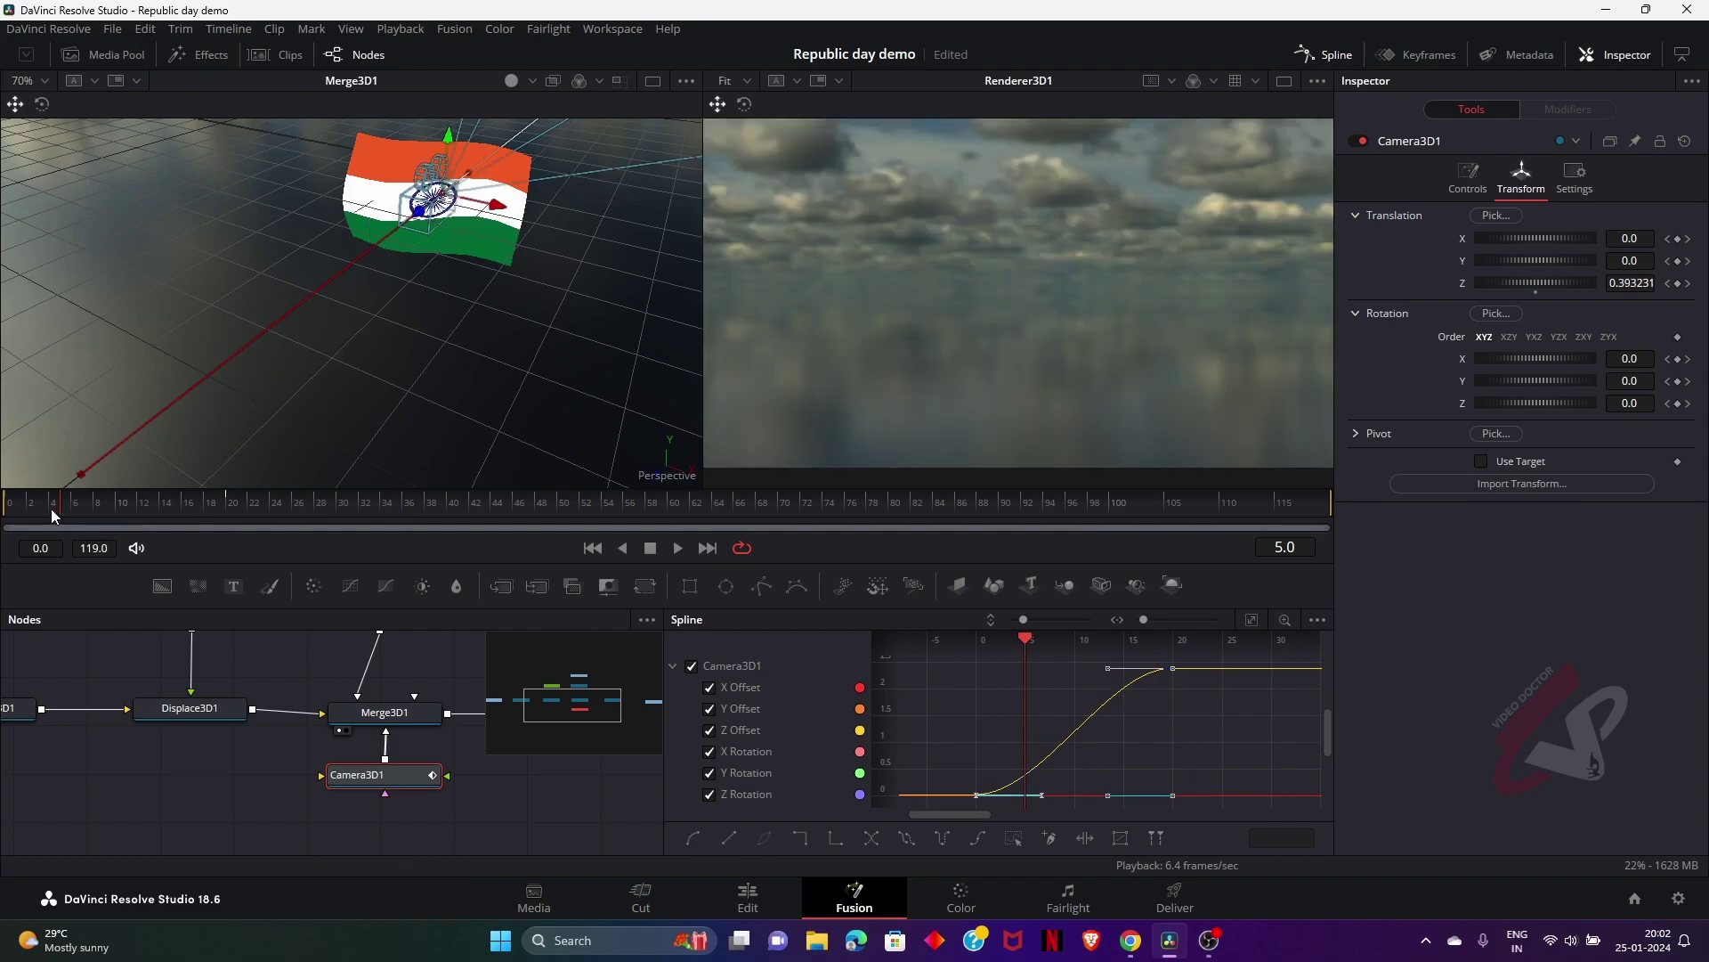
# Play the smoothed camera pull-back from frame 0 and replay it from about frame 8
pyautogui.click(5, 511)
pyautogui.press('space')
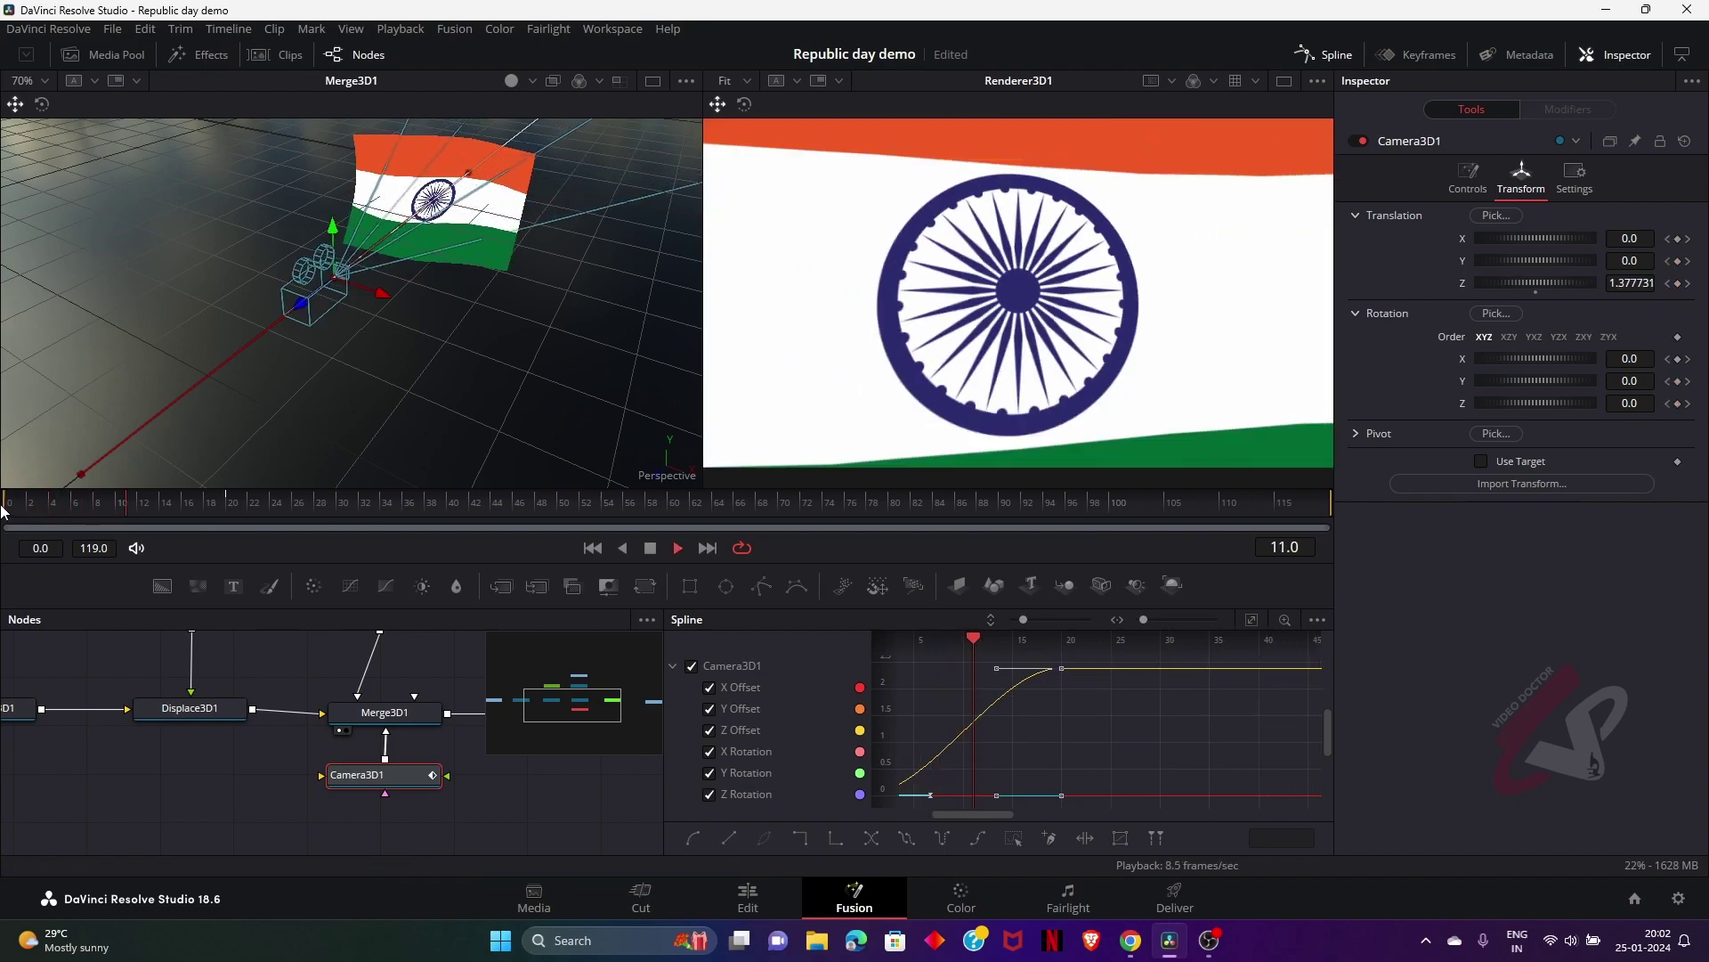
pyautogui.press('space')
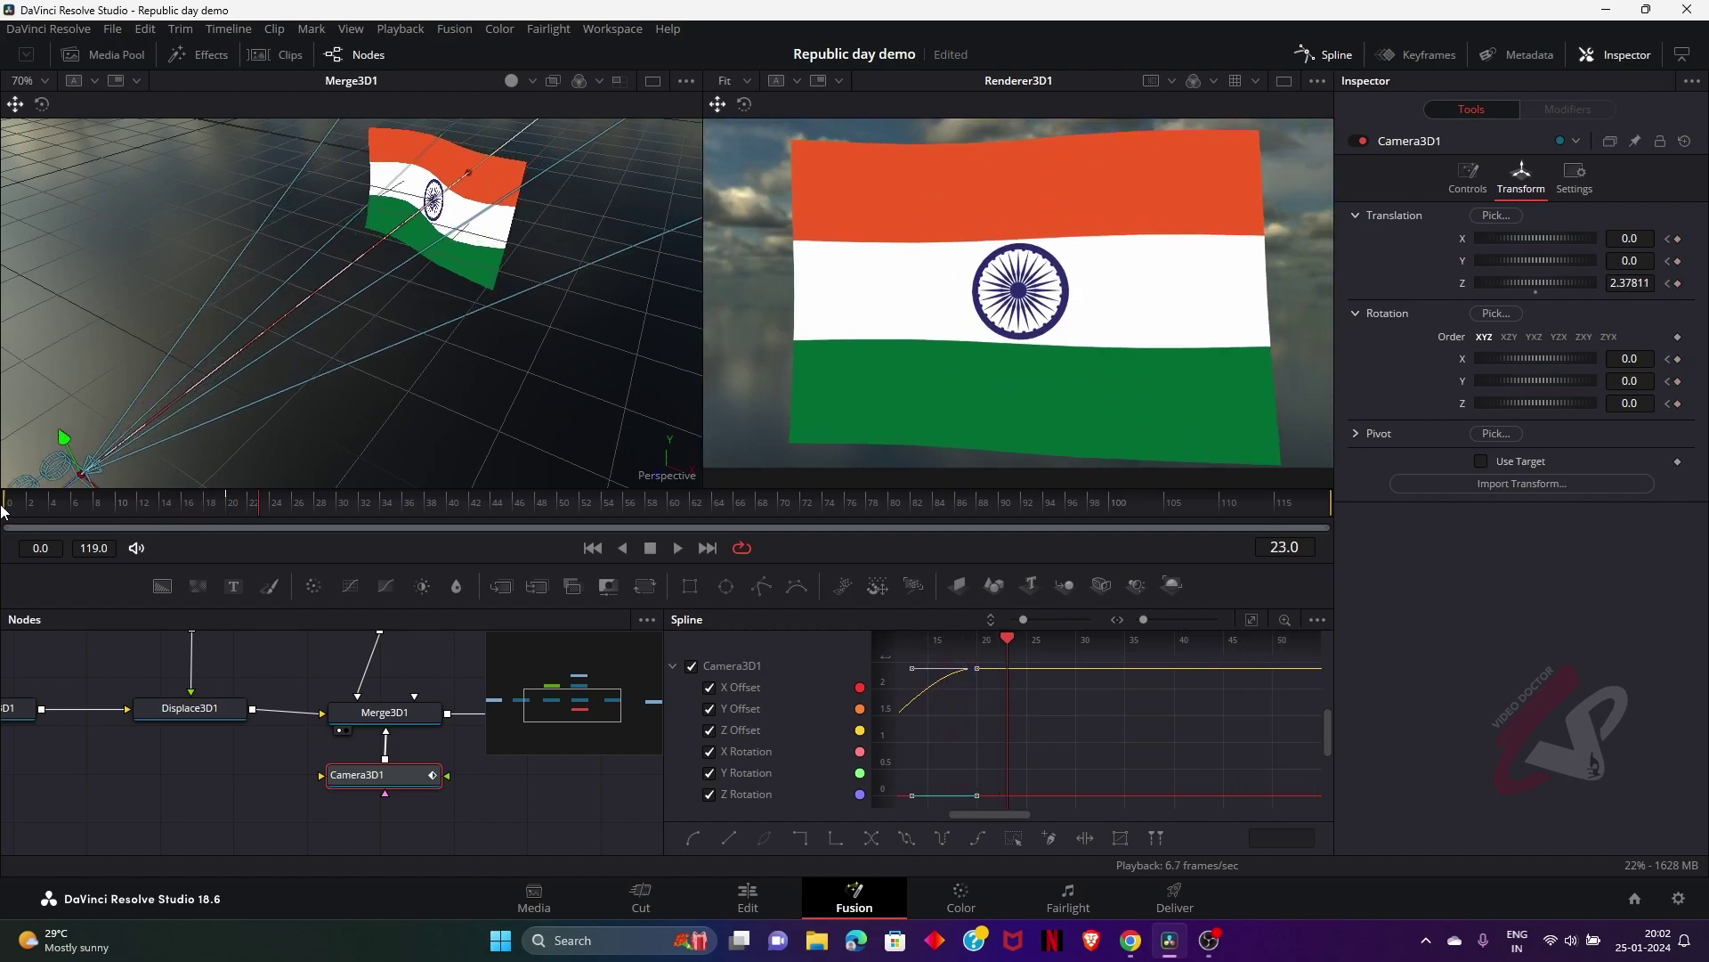
pyautogui.click(101, 504)
pyautogui.press('space')
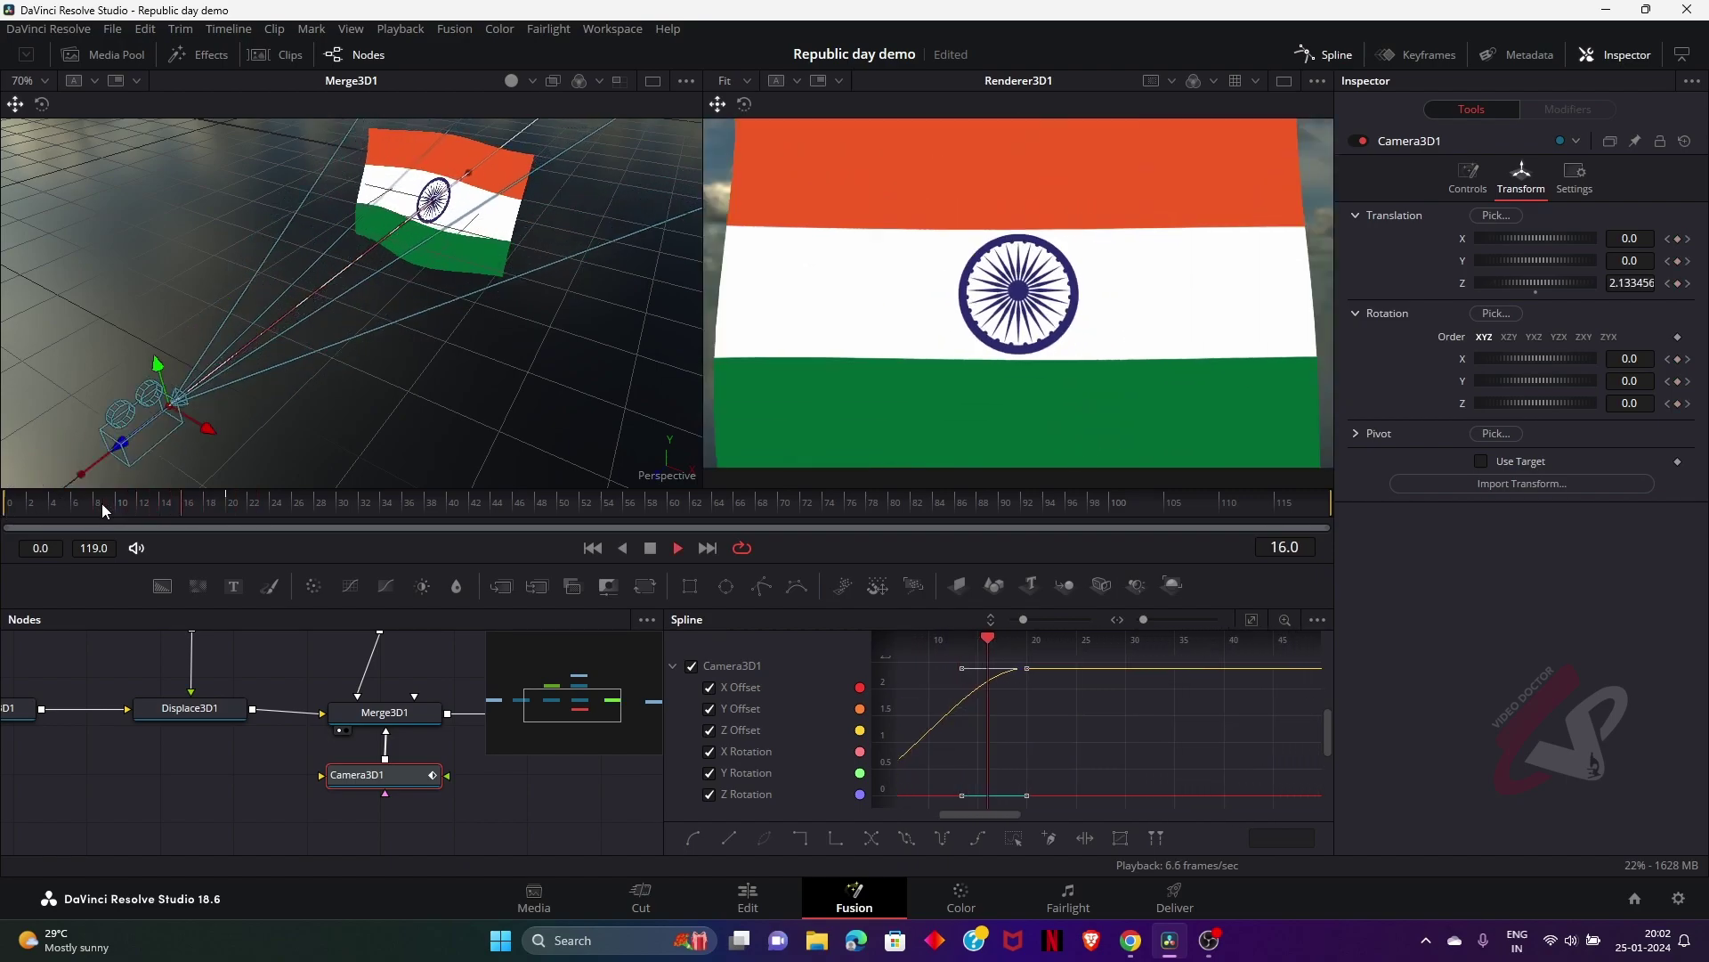
pyautogui.press('space')
# At frame 110, pull the camera farther back from the flag to a Z translation of about 3.657
pyautogui.click(232, 510)
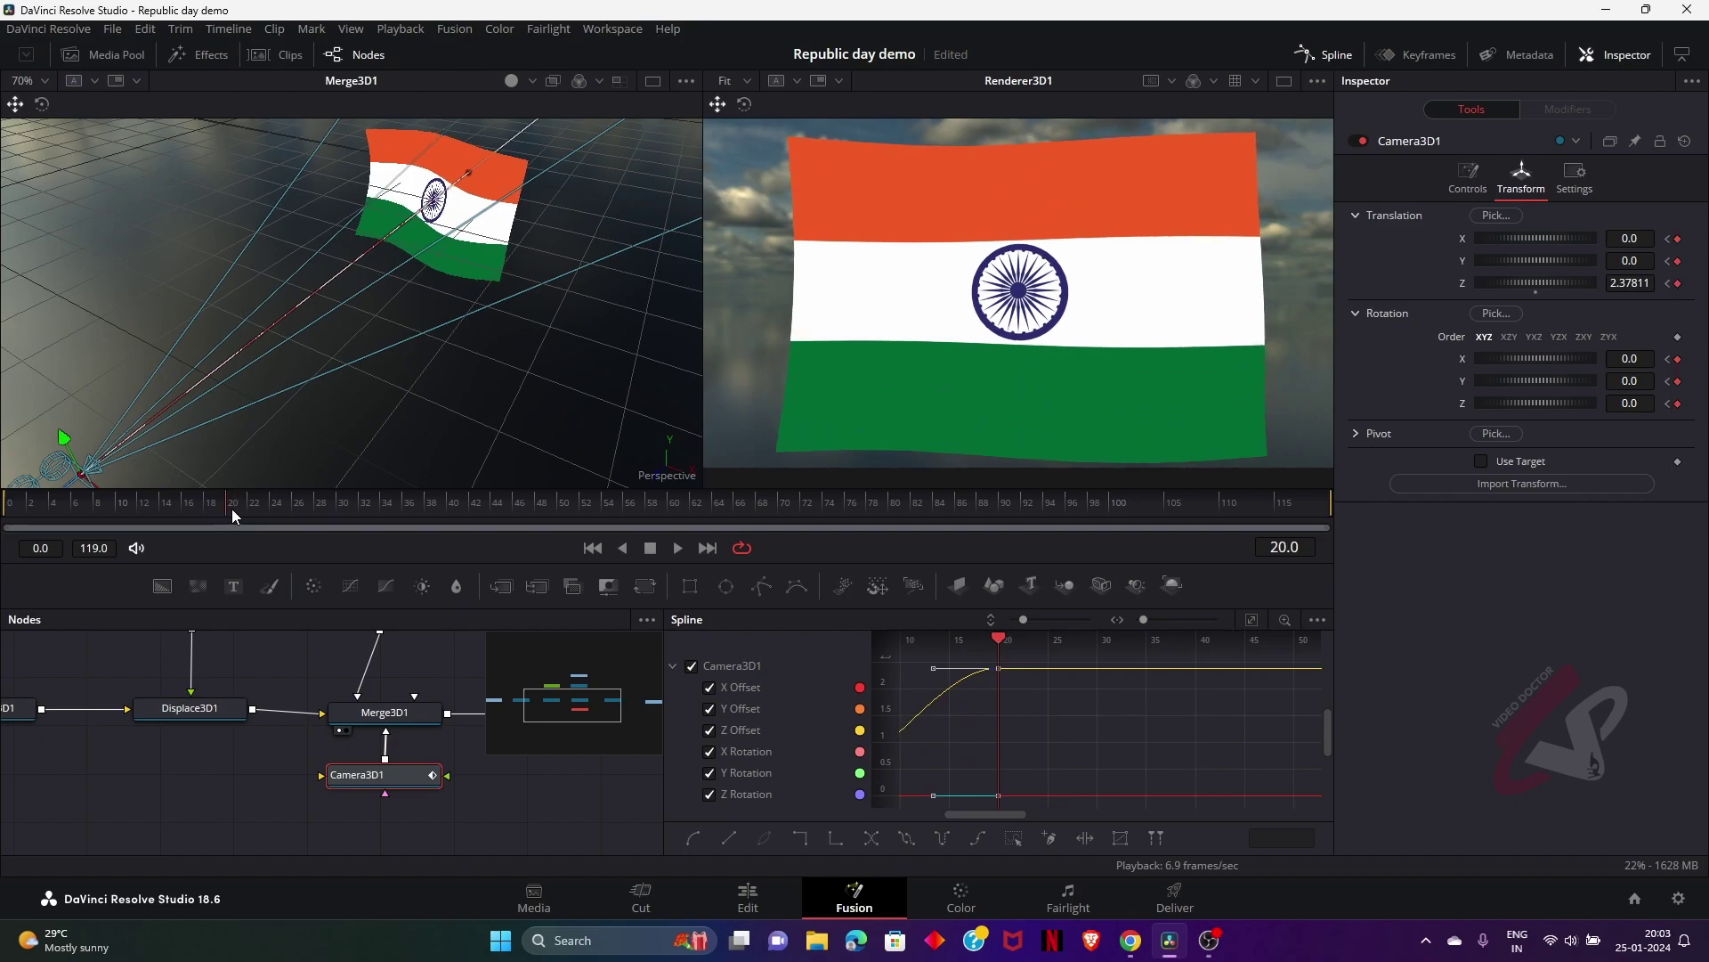
pyautogui.scroll(-4, 275, 409)
pyautogui.scroll(4, 275, 410)
pyautogui.scroll(-2, 274, 409)
pyautogui.scroll(2, 274, 409)
pyautogui.scroll(-5, 274, 409)
pyautogui.scroll(3, 270, 406)
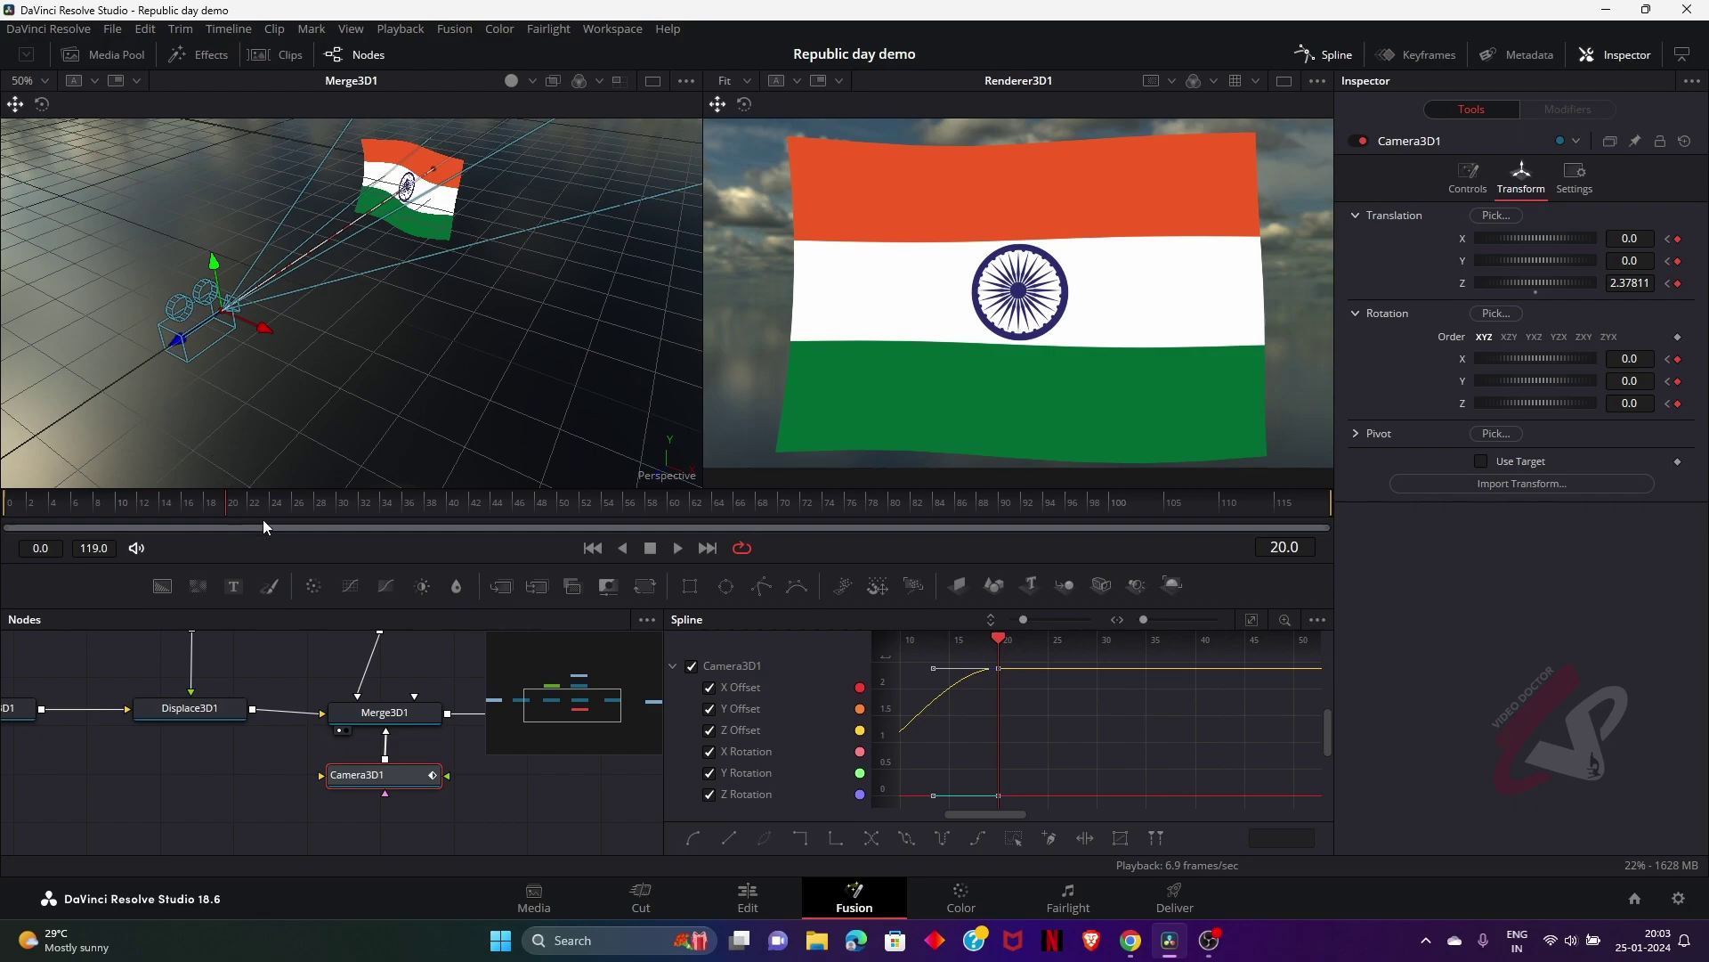
pyautogui.moveTo(278, 506); pyautogui.dragTo(1229, 521)
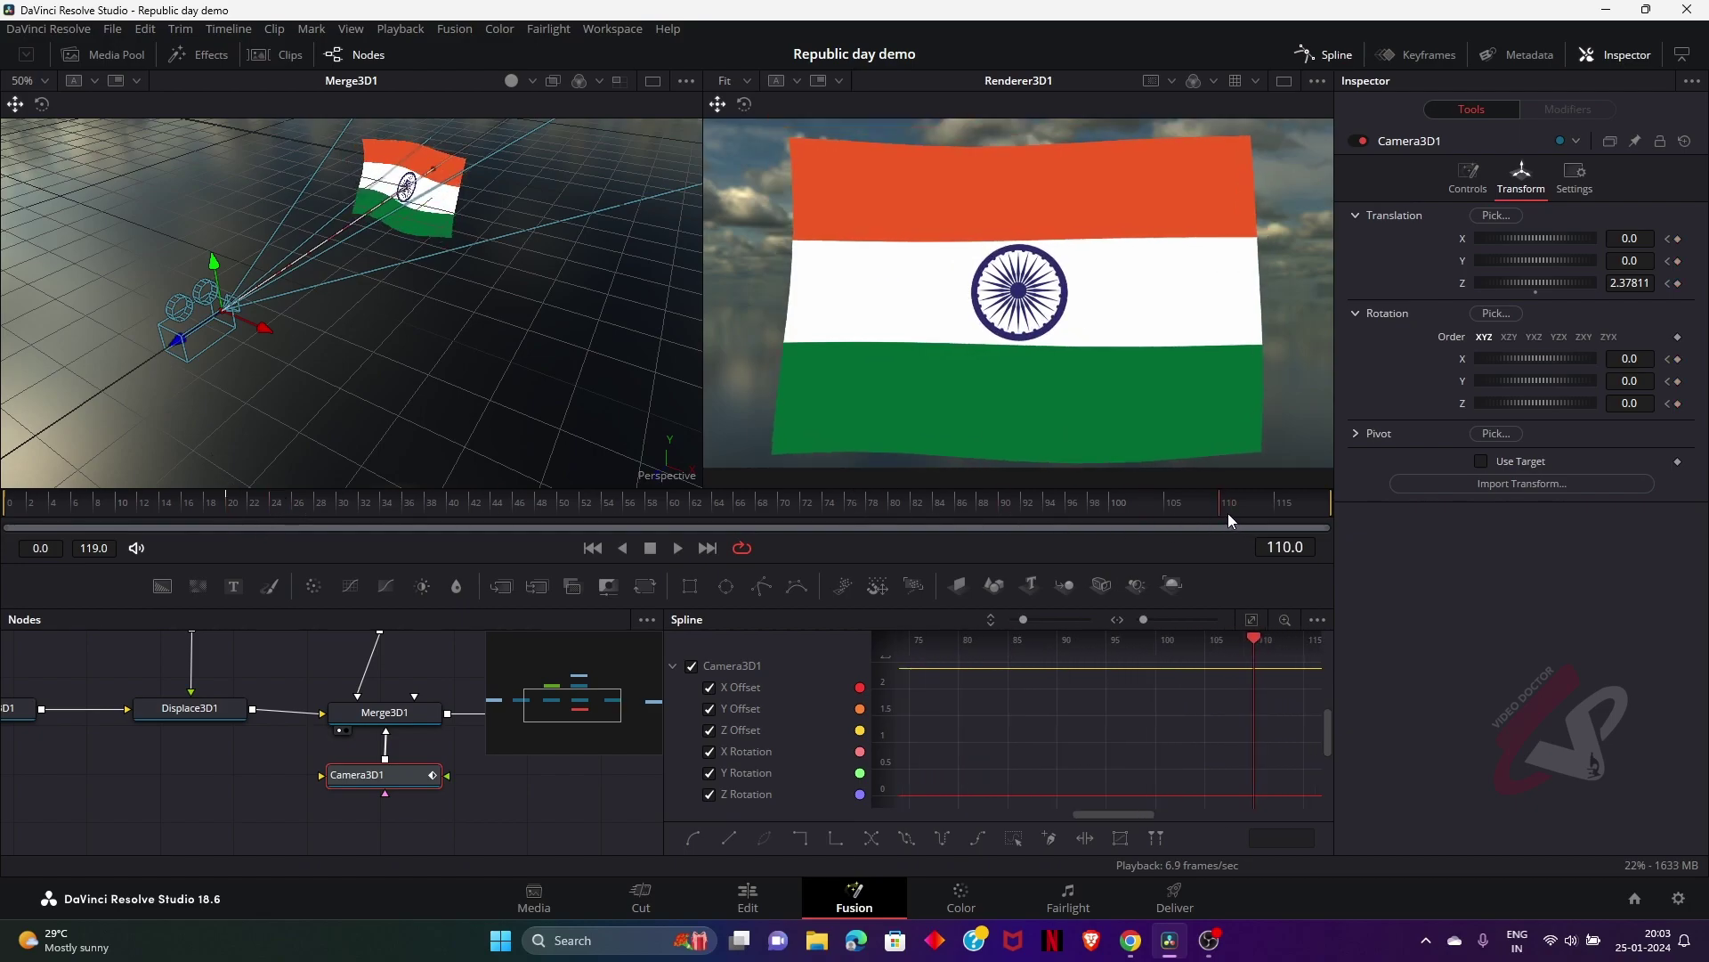
pyautogui.moveTo(175, 346); pyautogui.dragTo(2, 457)
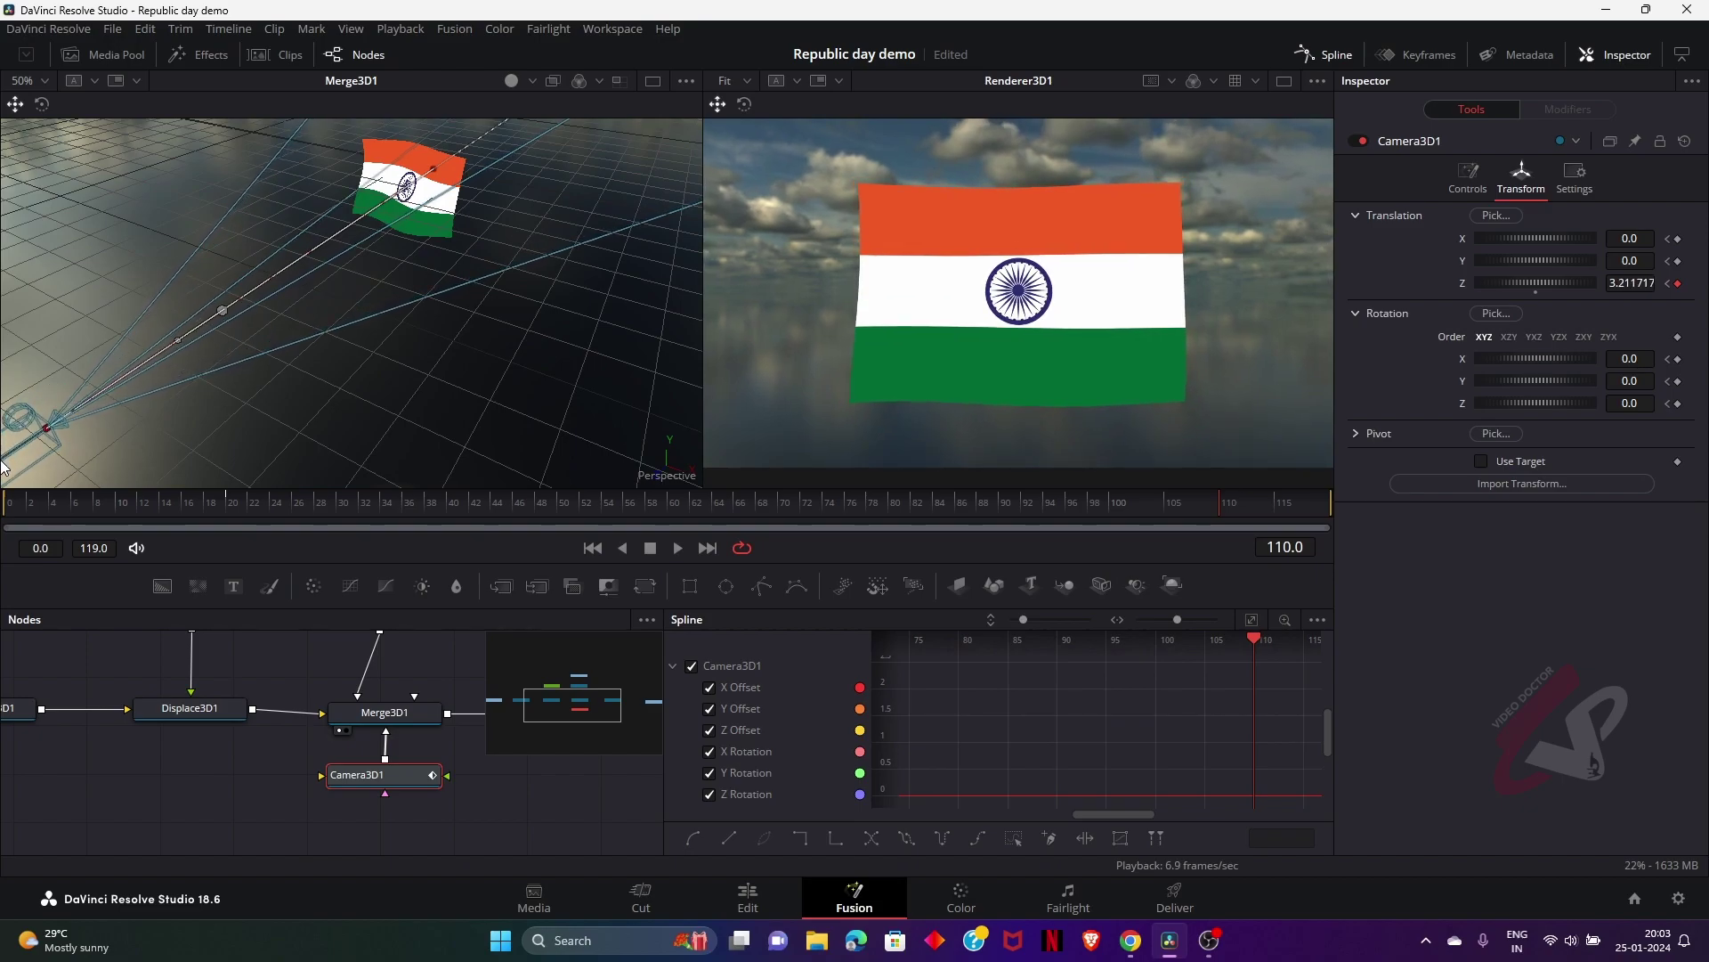
pyautogui.moveTo(208, 328); pyautogui.dragTo(198, 422)
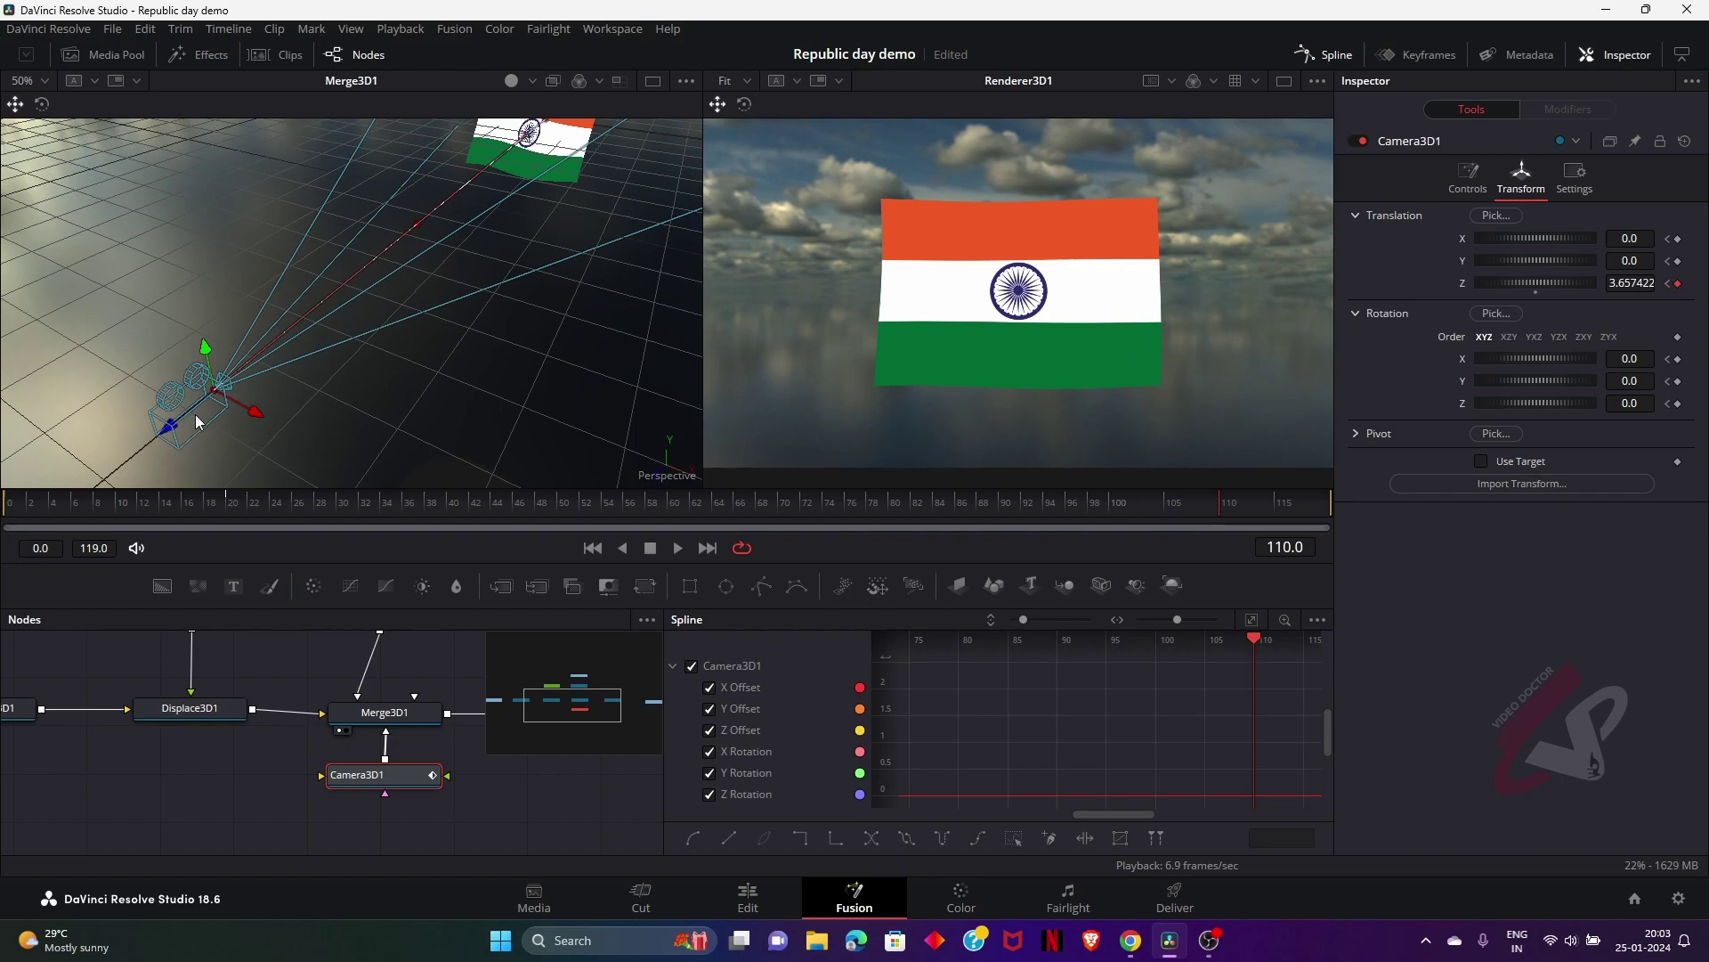
# At frame 110, lower the camera to a Y translation of about -0.594 and tilt it to an X rotation of 8.1
pyautogui.moveTo(204, 348); pyautogui.dragTo(196, 426)
pyautogui.moveTo(1639, 380); pyautogui.dragTo(1663, 356)
pyautogui.hotkey('ctrl', 'z')
pyautogui.moveTo(212, 426); pyautogui.dragTo(253, 477)
pyautogui.moveTo(1641, 363)
pyautogui.mouseDown()
pyautogui.moveTo(1618, 363)
pyautogui.moveTo(1666, 363)
pyautogui.mouseUp()
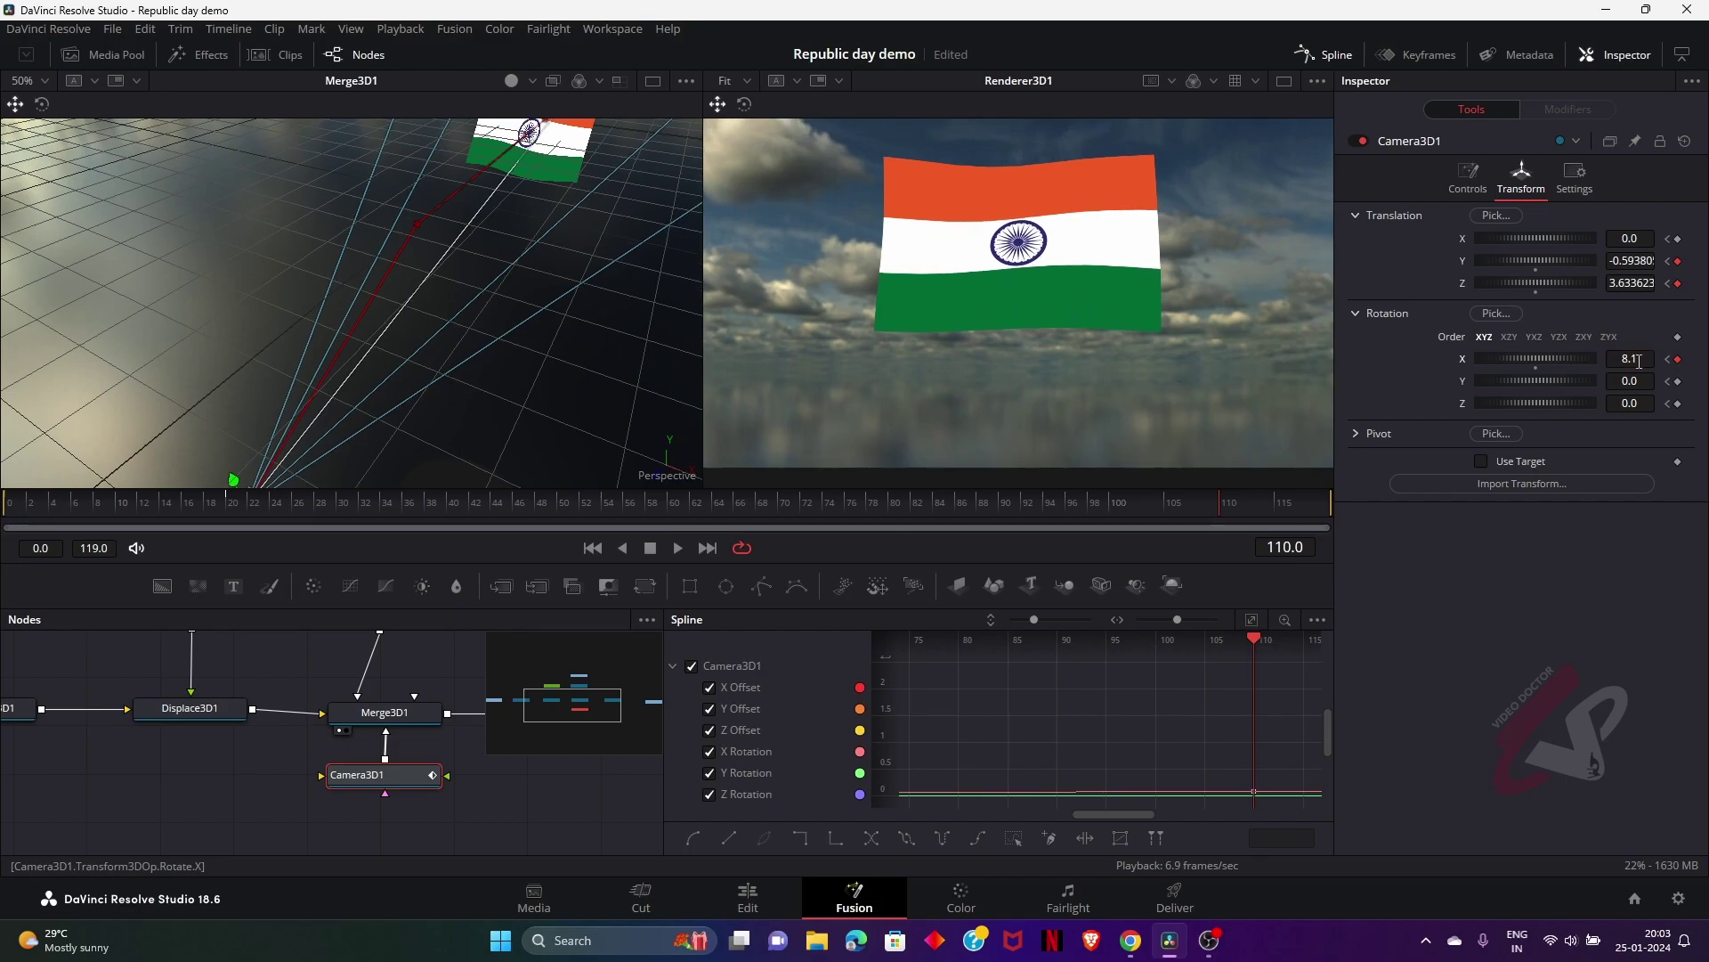
# Play the second camera move from about frame 20 to review the lowered, tilted view of the flag
pyautogui.moveTo(671, 504); pyautogui.dragTo(237, 504)
pyautogui.press('space')
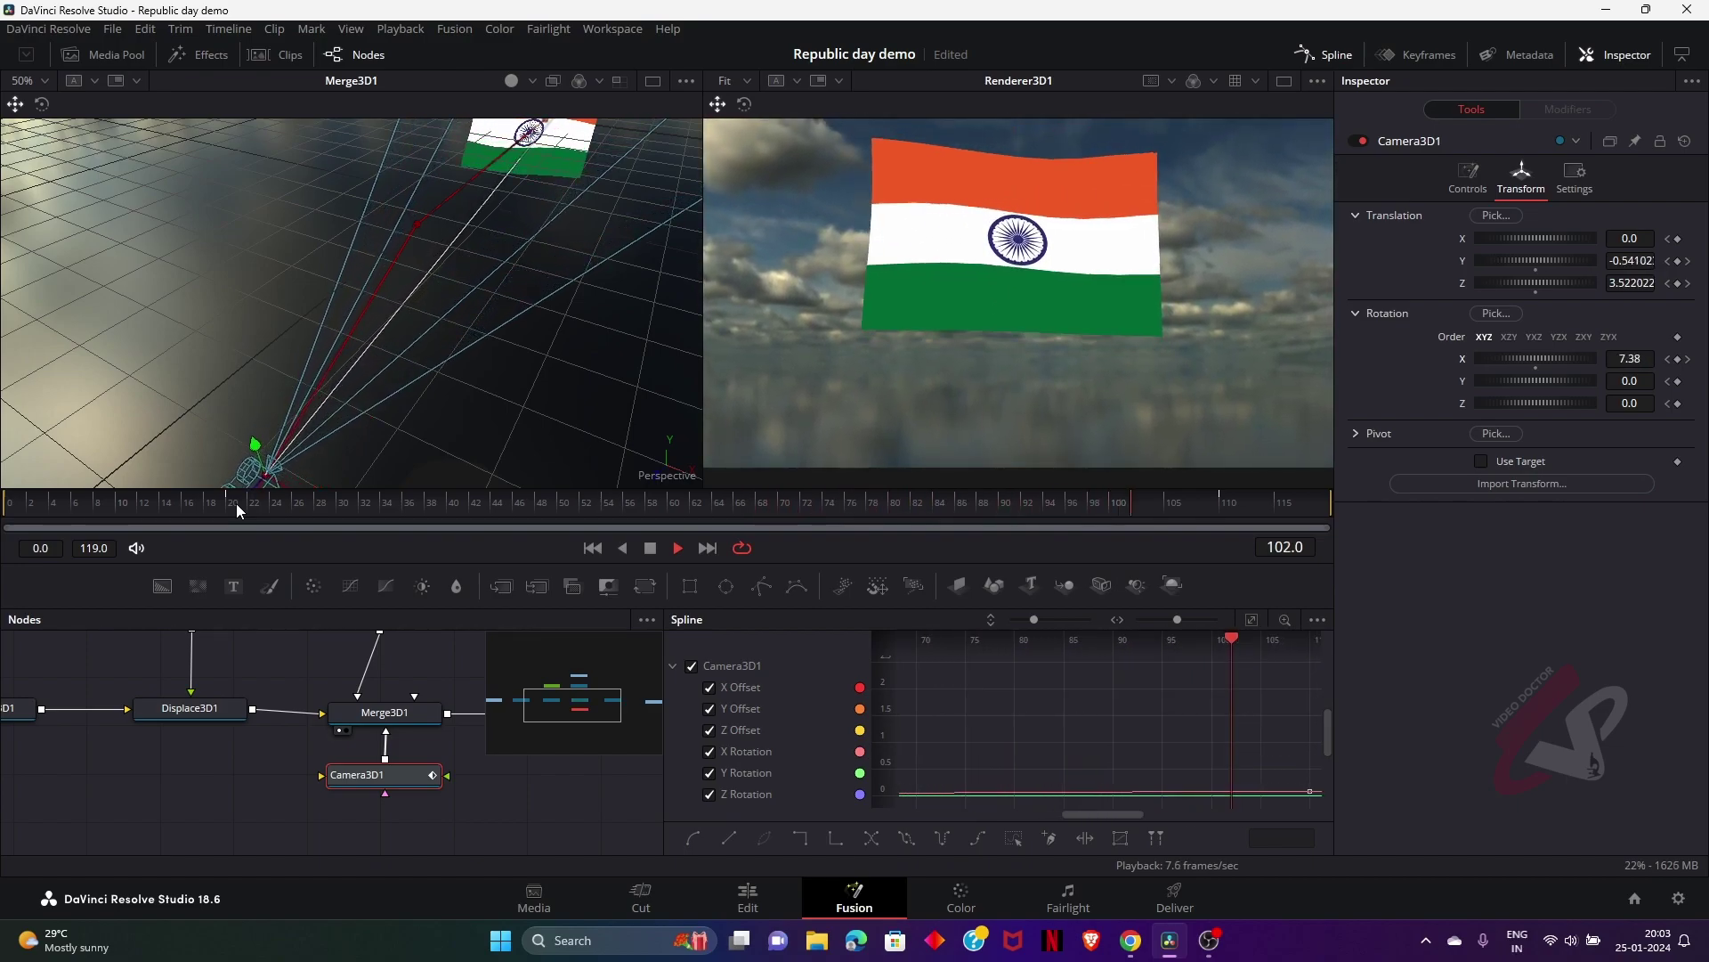
pyautogui.press('space')
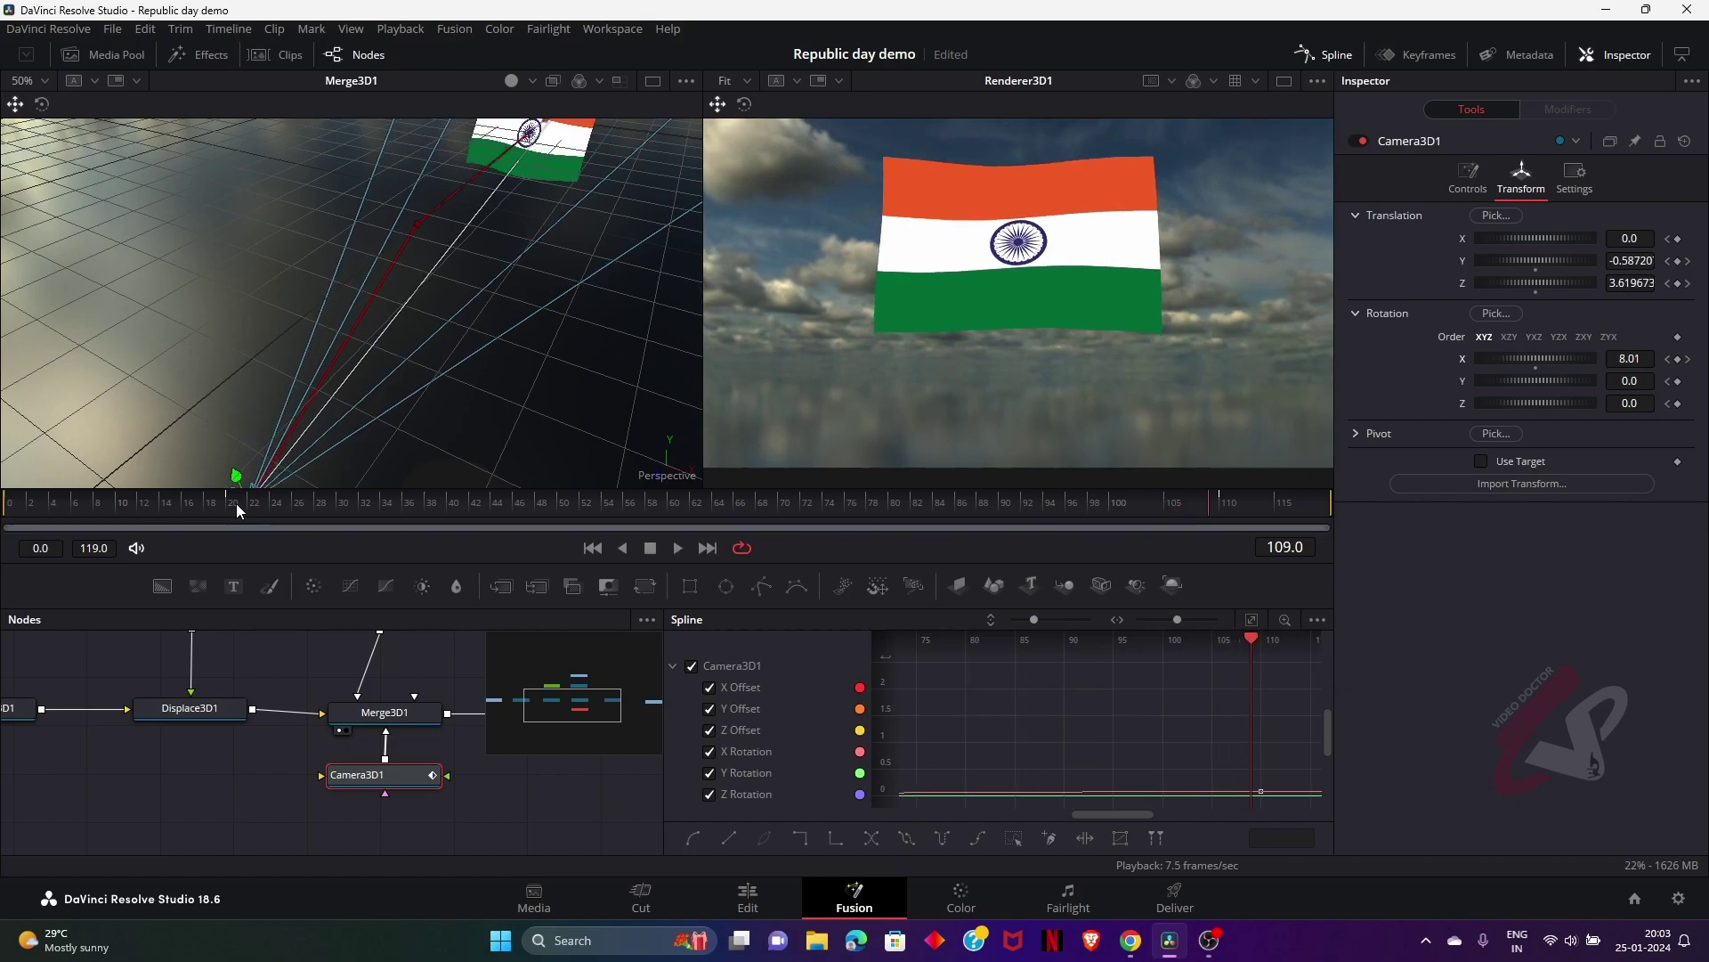
# Fit the camera's curves in the graph, ease the Z Offset curve at frame 20, and play the animation
pyautogui.click(1252, 620)
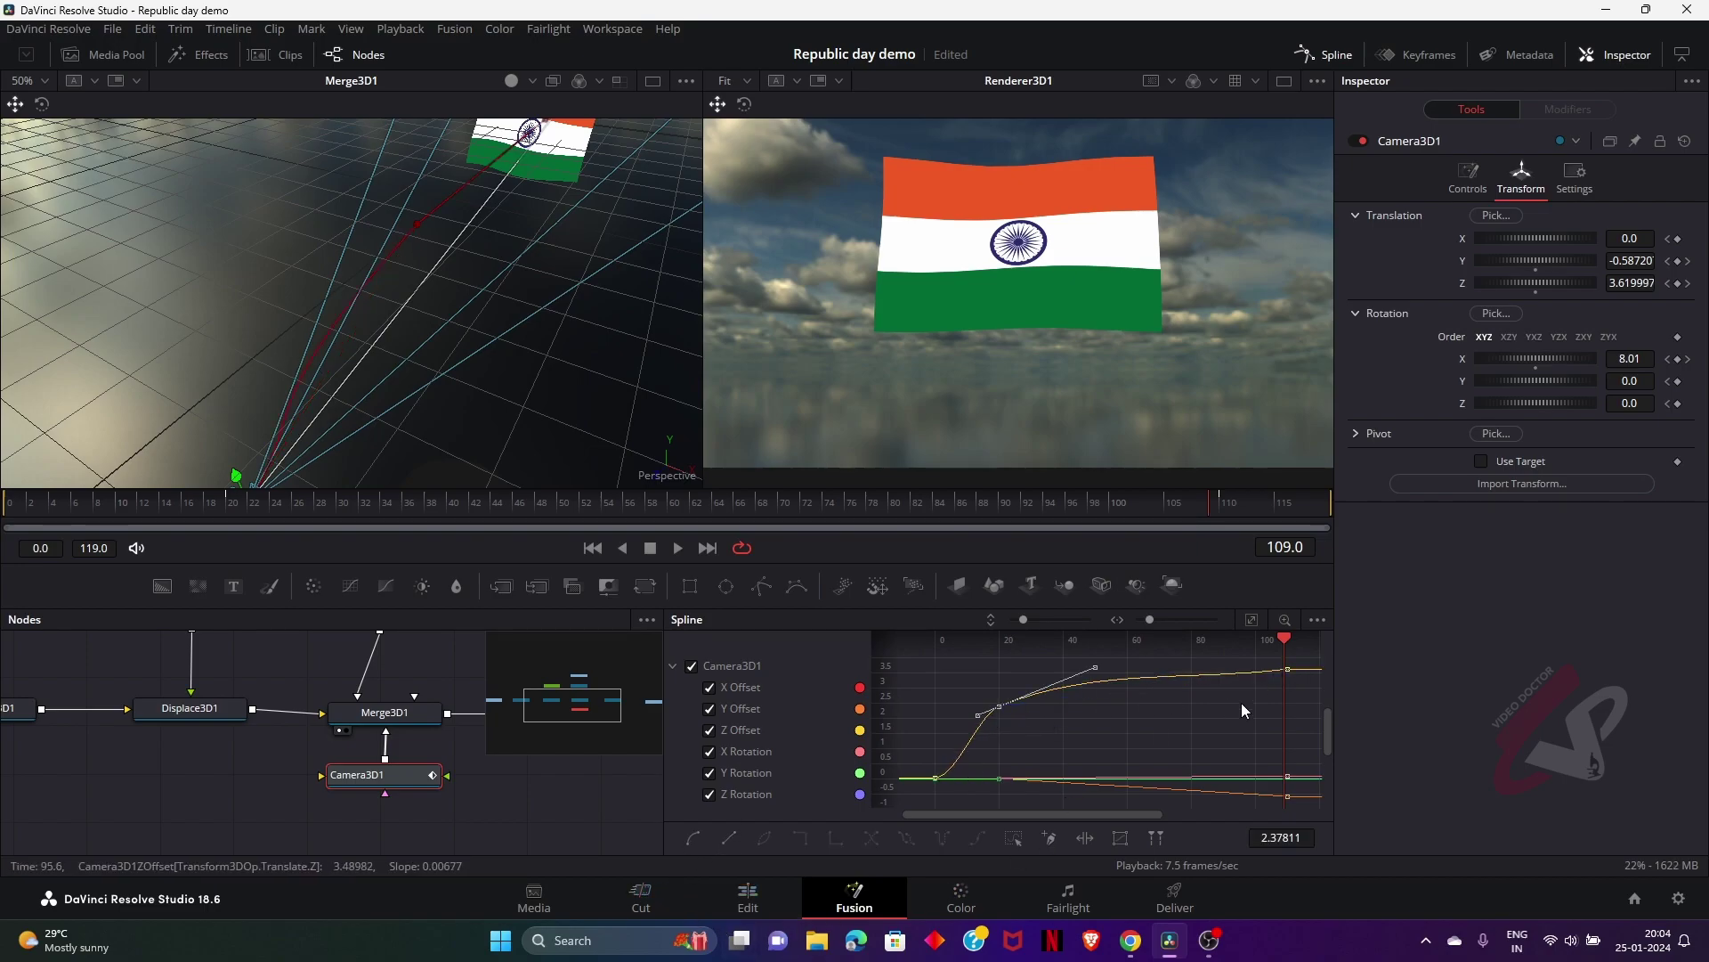
pyautogui.press('space')
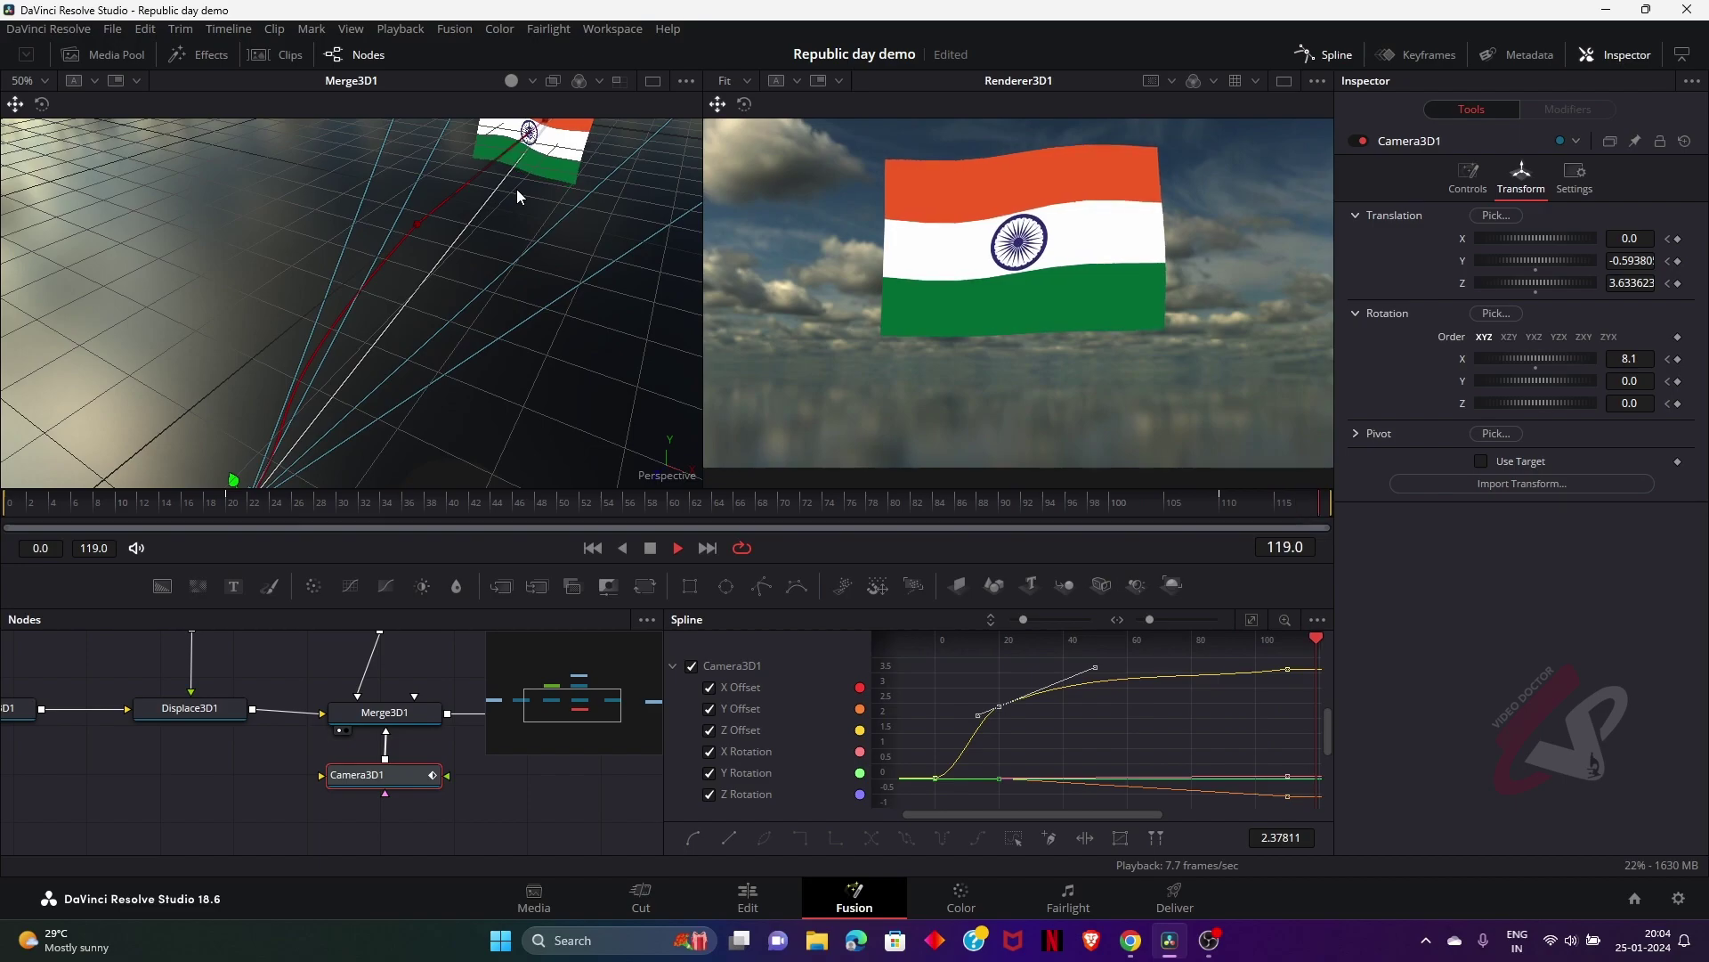
pyautogui.click(654, 548)
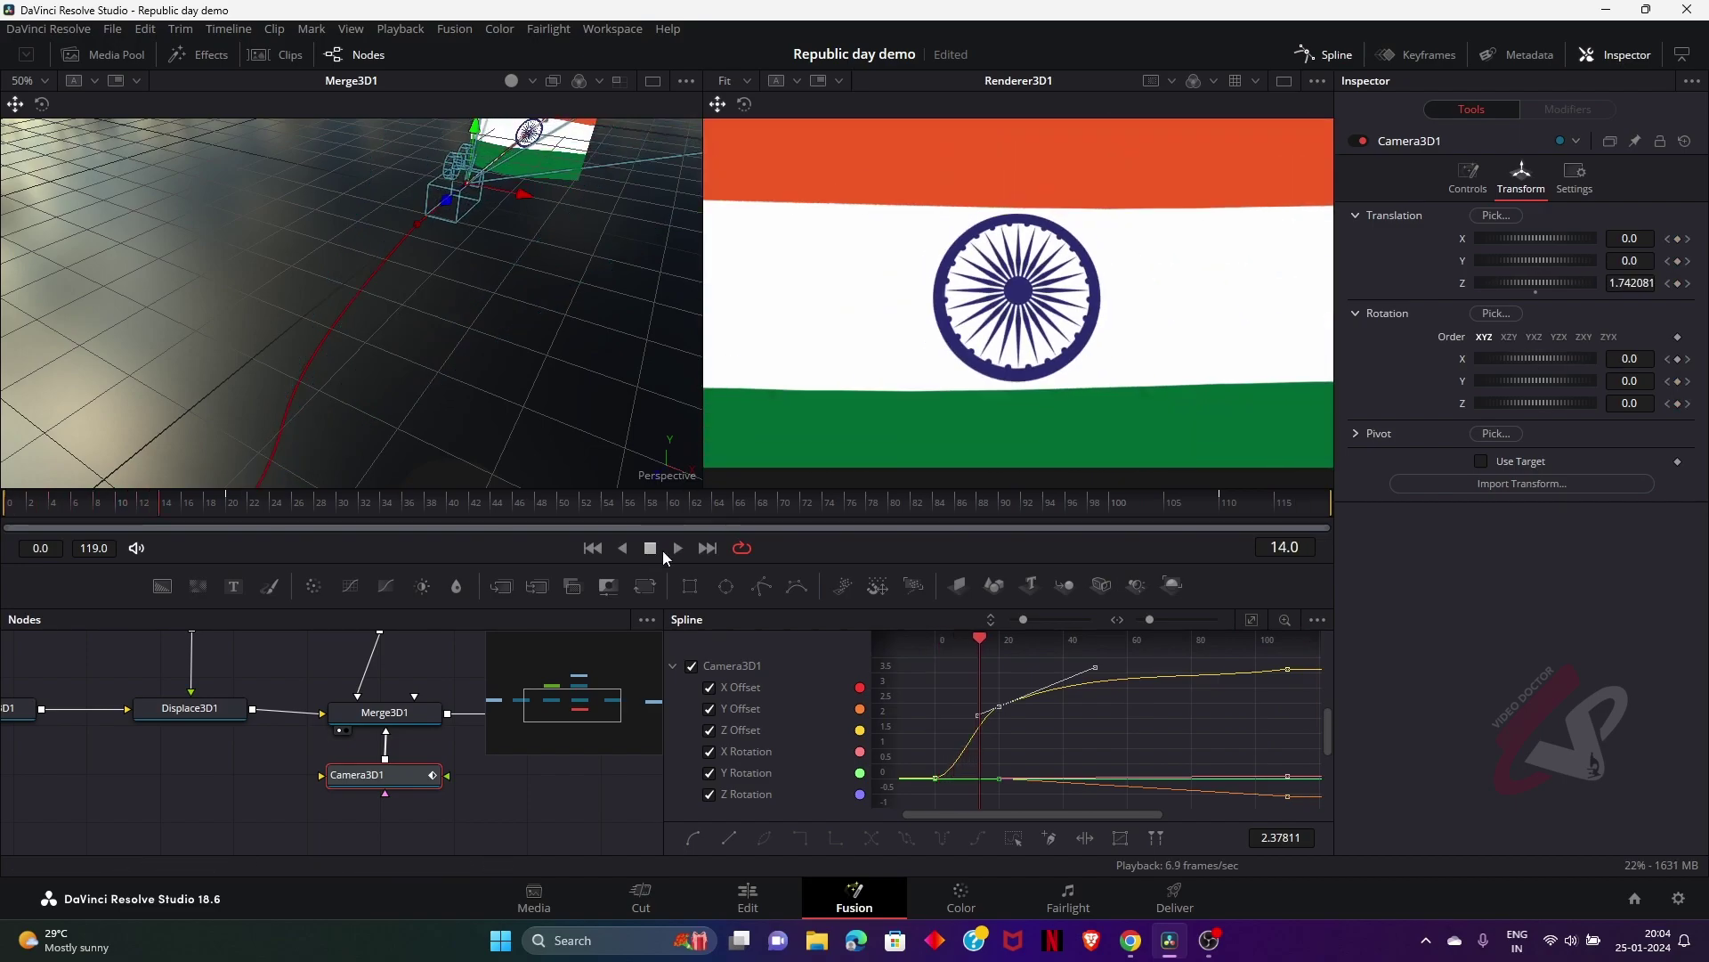
# At frame 115, push the camera in through the flag, to a Y translation of about -0.019 and Z of about 0.543
pyautogui.moveTo(1198, 506)
pyautogui.mouseDown()
pyautogui.moveTo(1262, 515)
pyautogui.moveTo(1231, 511)
pyautogui.mouseUp()
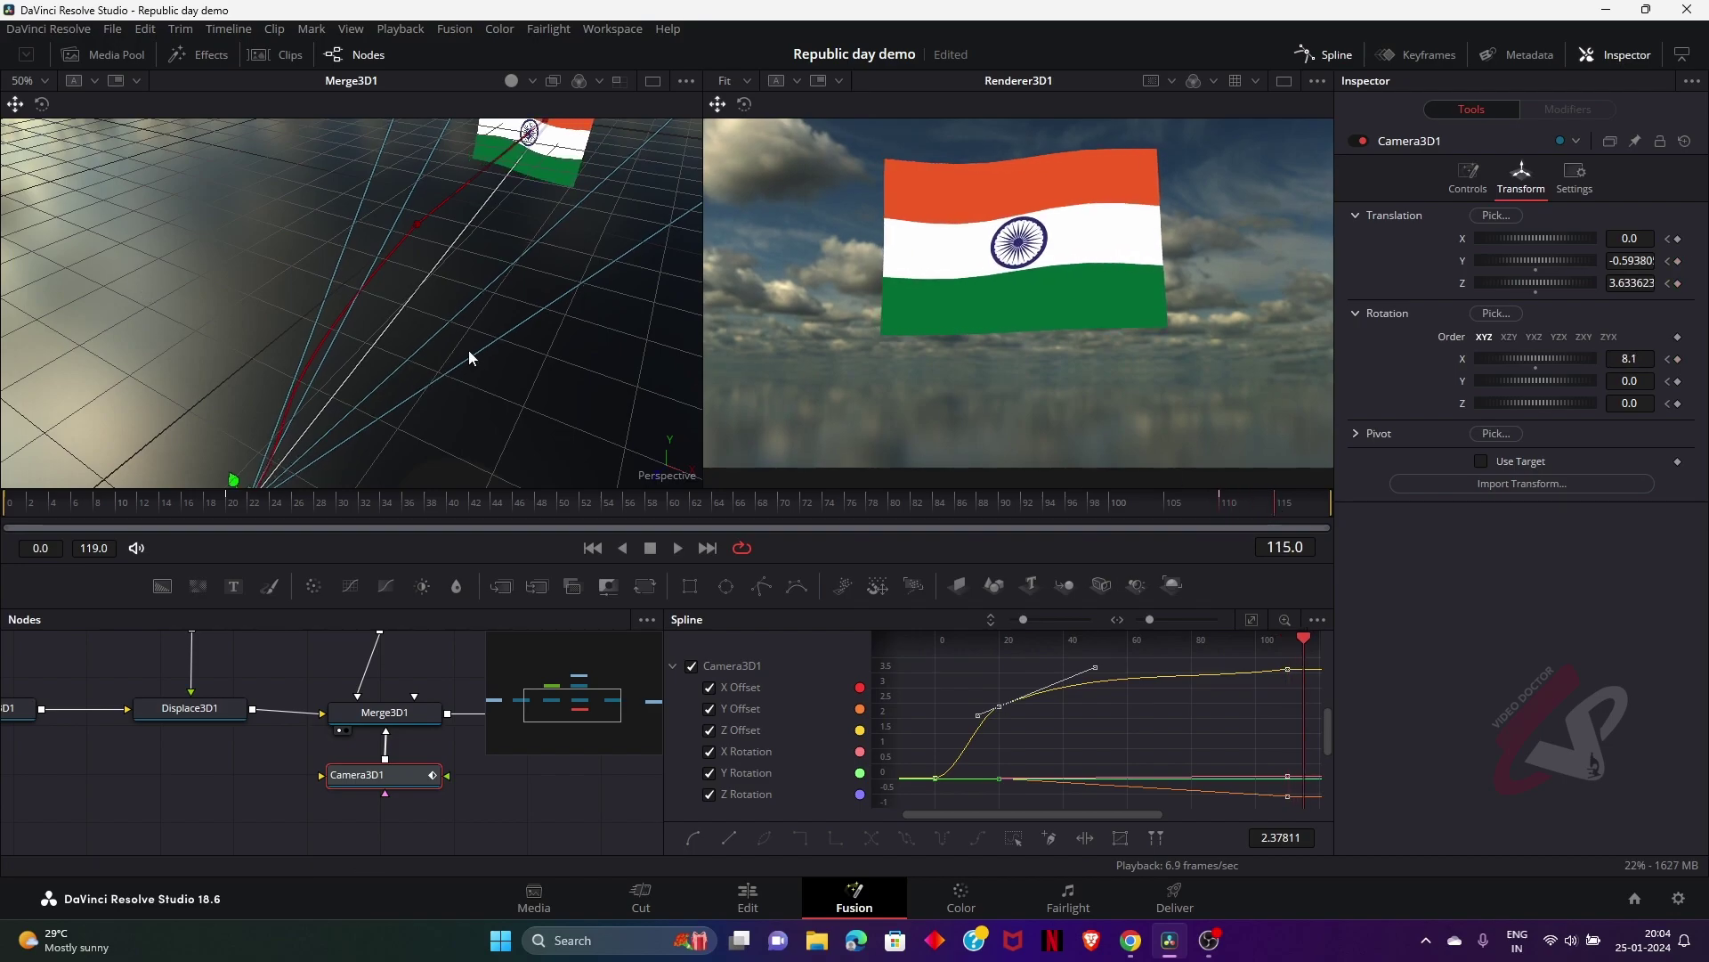
pyautogui.moveTo(469, 357); pyautogui.dragTo(494, 314)
pyautogui.moveTo(270, 462); pyautogui.dragTo(506, 316)
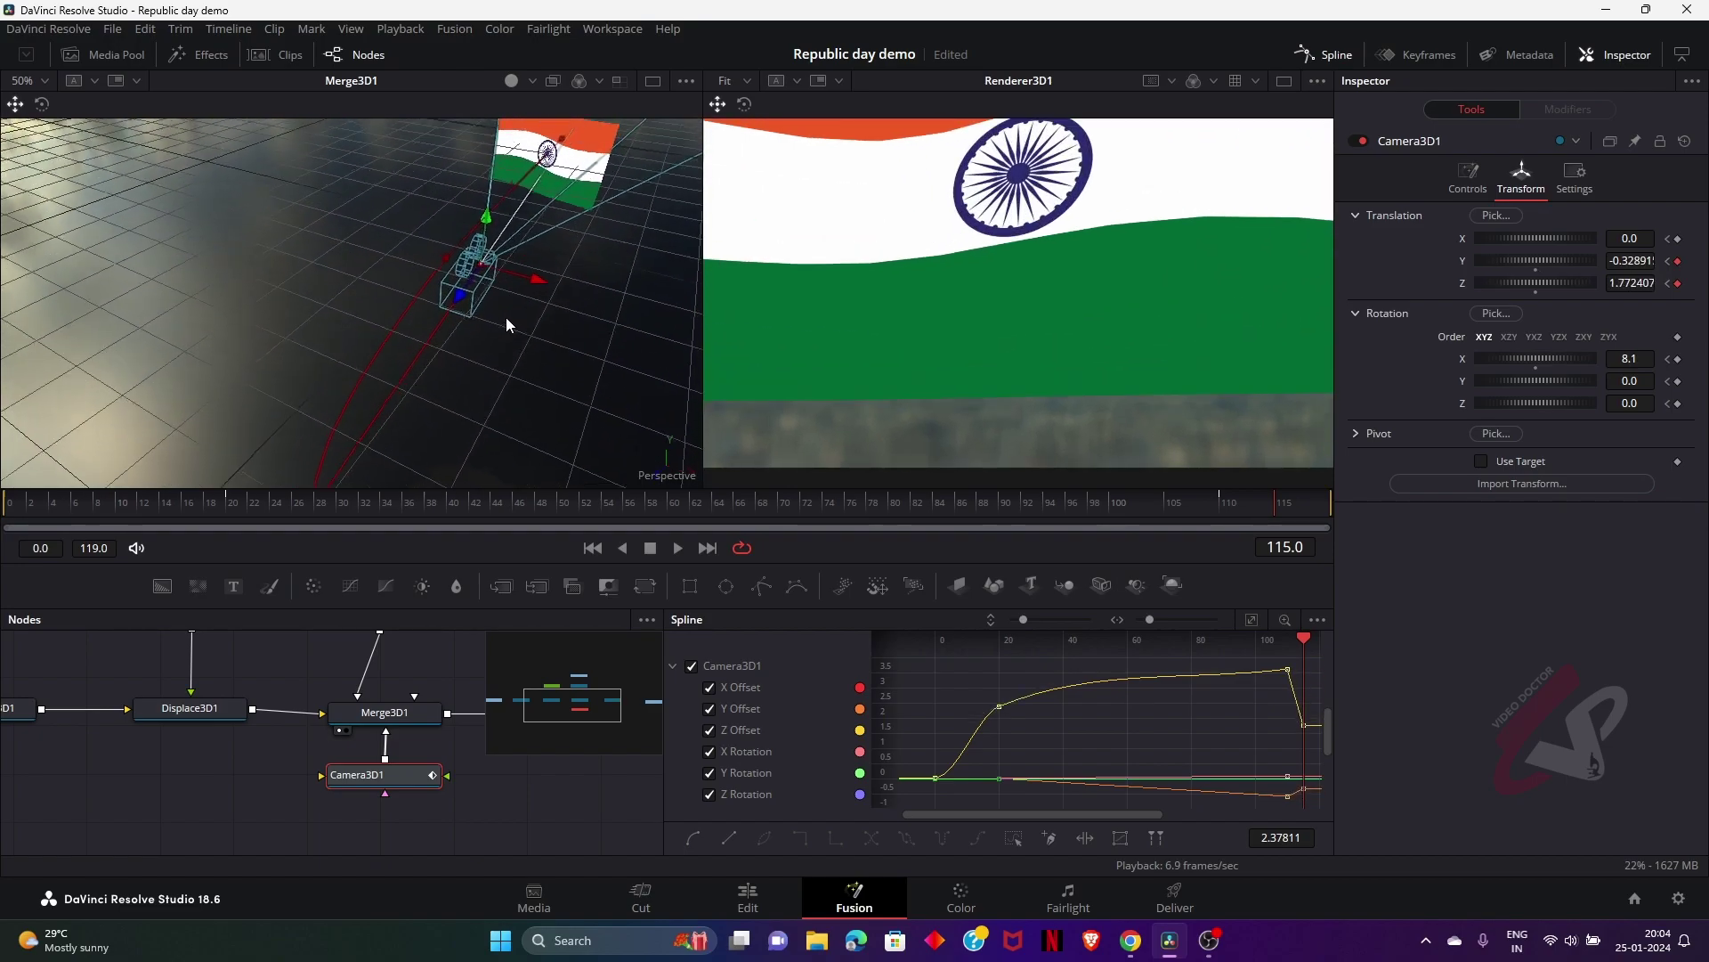
pyautogui.moveTo(483, 228); pyautogui.dragTo(499, 210)
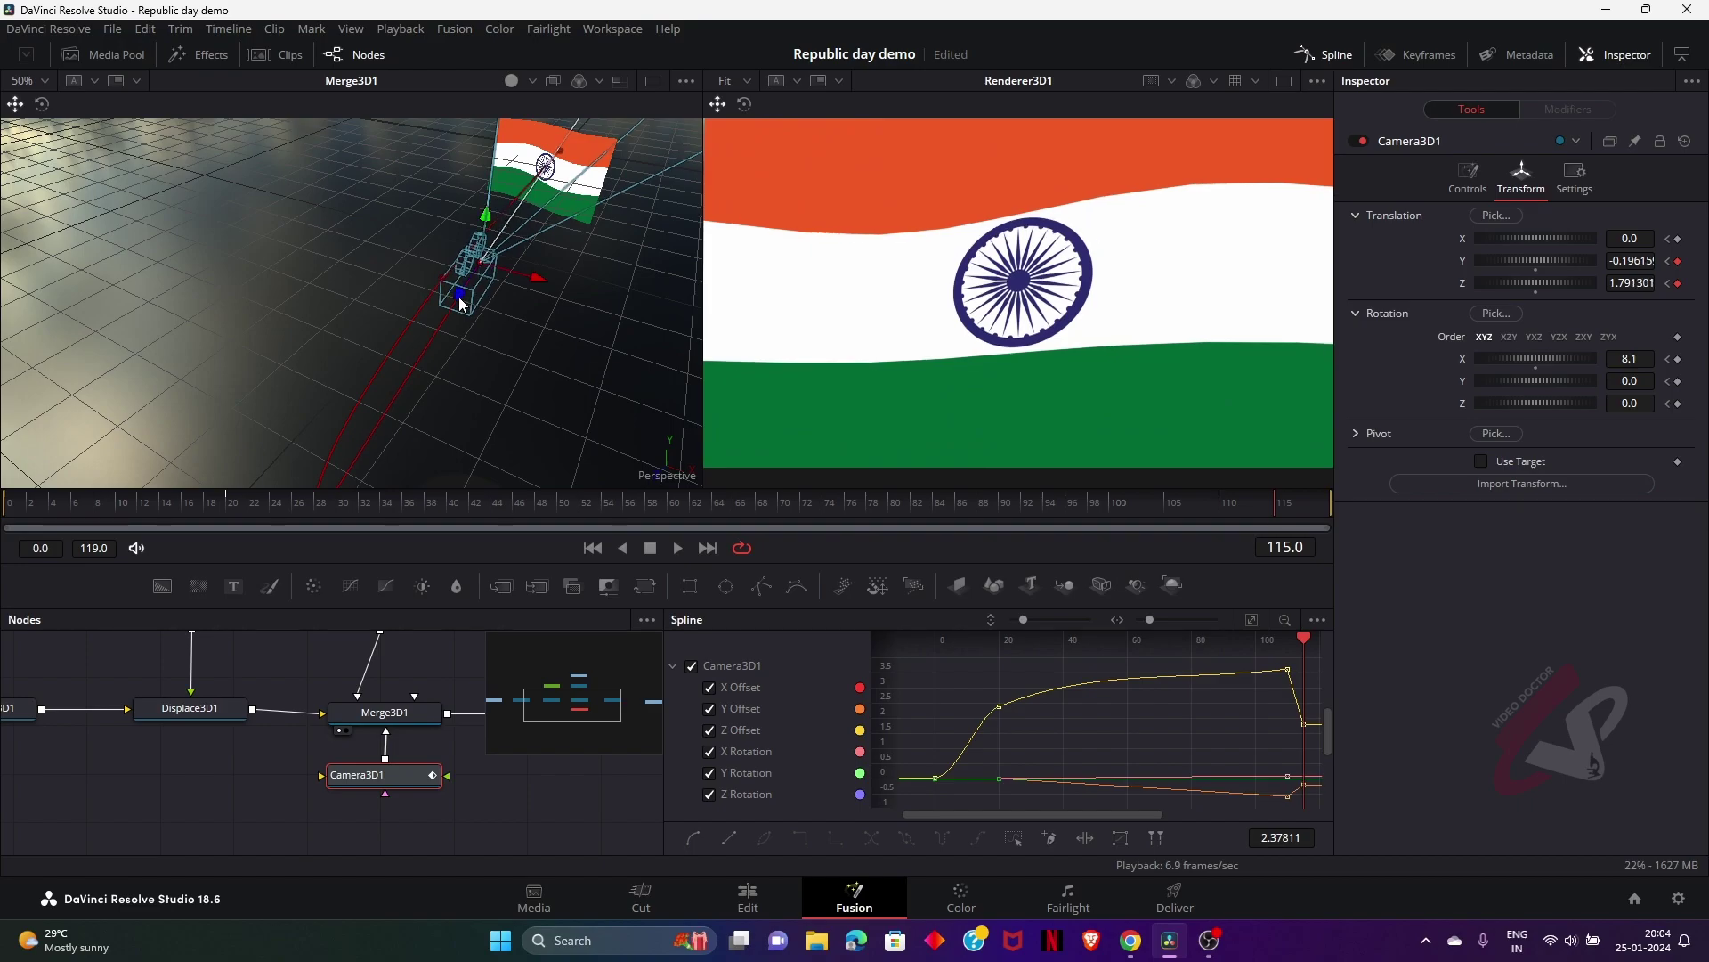
pyautogui.moveTo(459, 293); pyautogui.dragTo(557, 230)
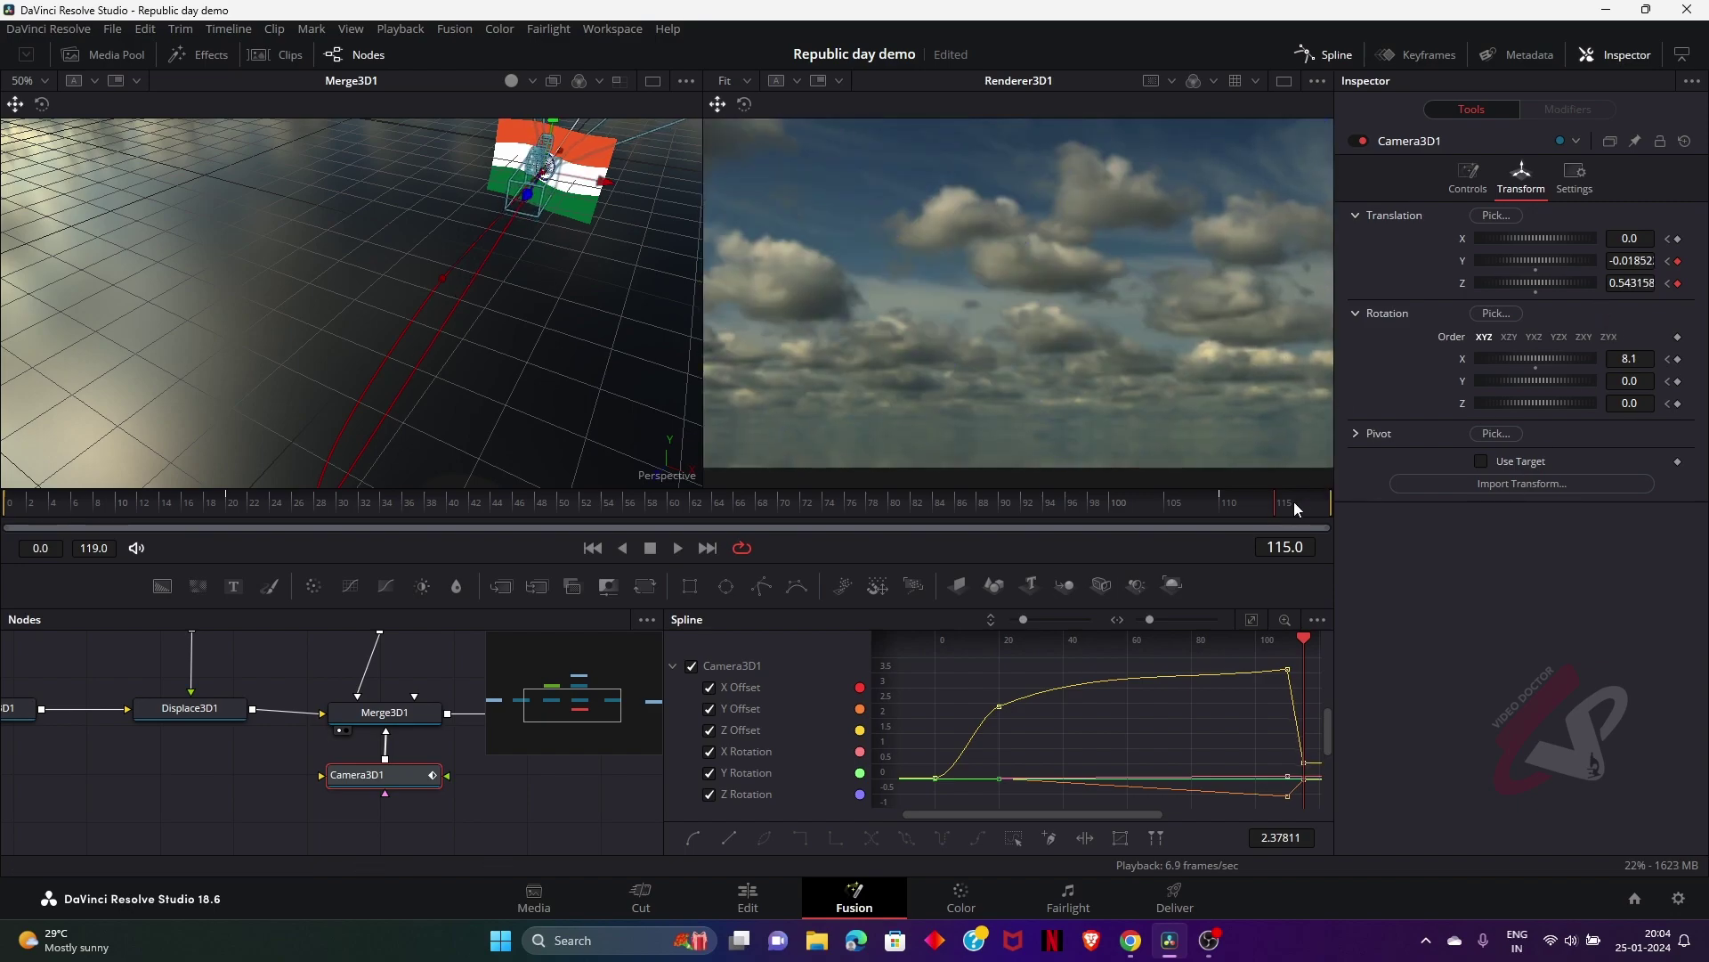
# Set keyframes on the camera's whole translation and rotation groups at frame 115
pyautogui.rightClick(1408, 260)
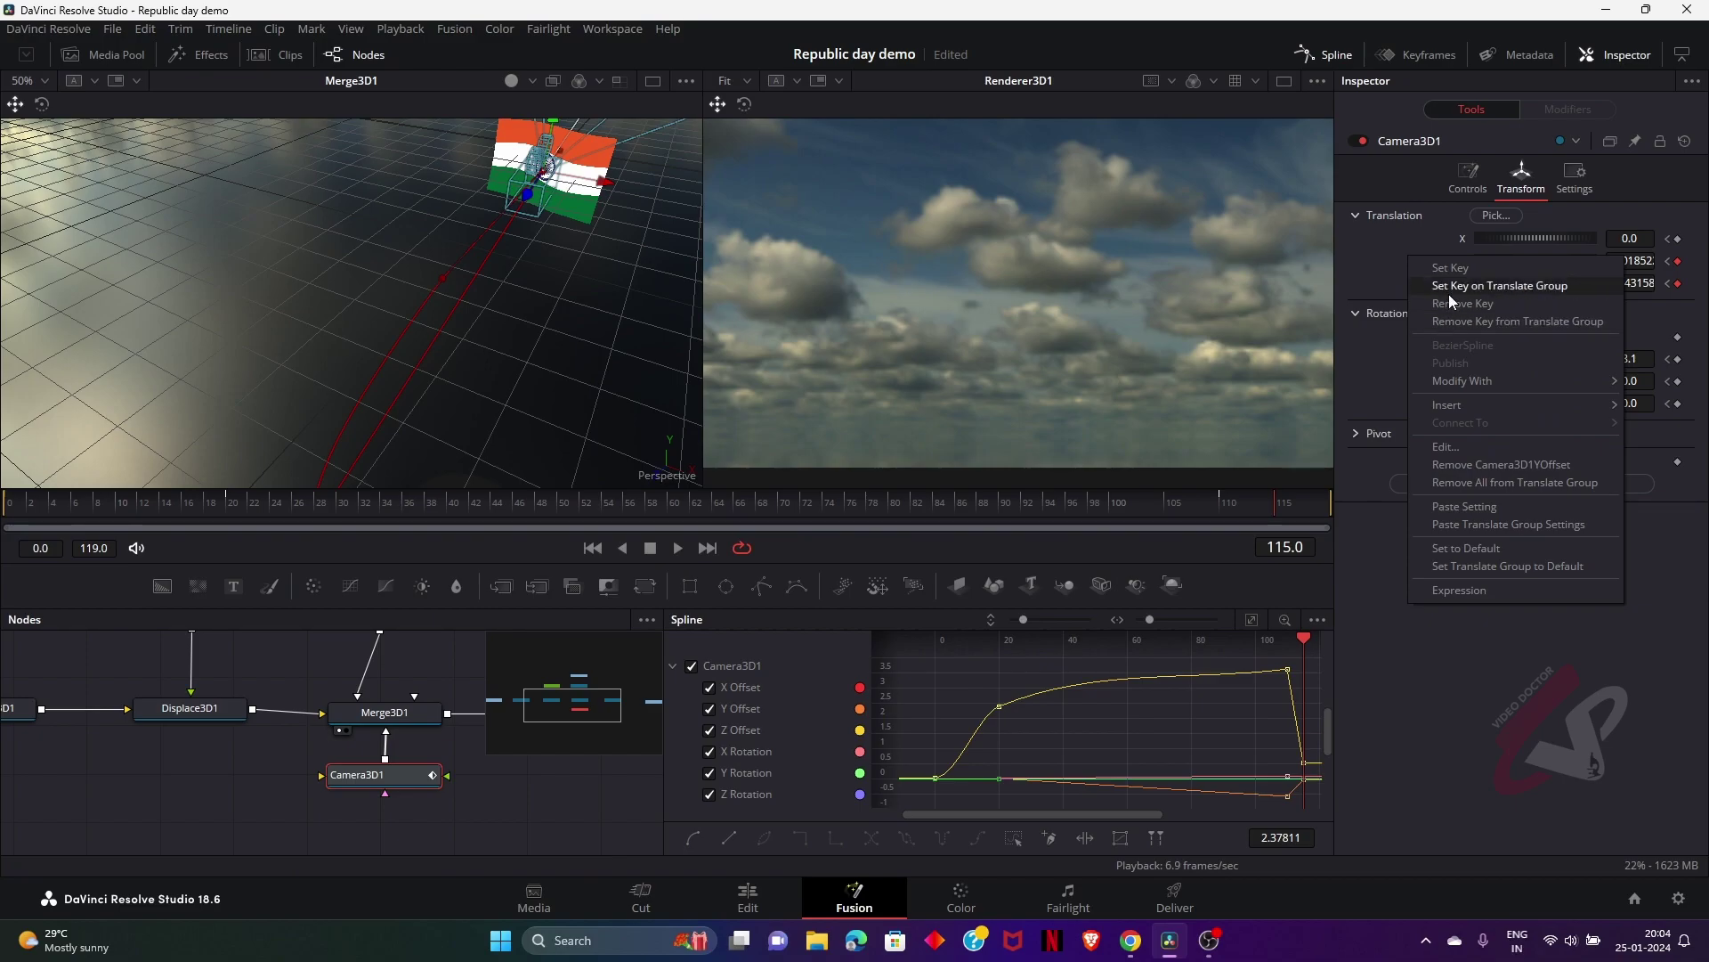
pyautogui.click(1449, 290)
pyautogui.rightClick(1390, 360)
pyautogui.click(1407, 387)
# Scrub around frame 110 to check the camera's closing push-in towards the flag
pyautogui.click(1222, 504)
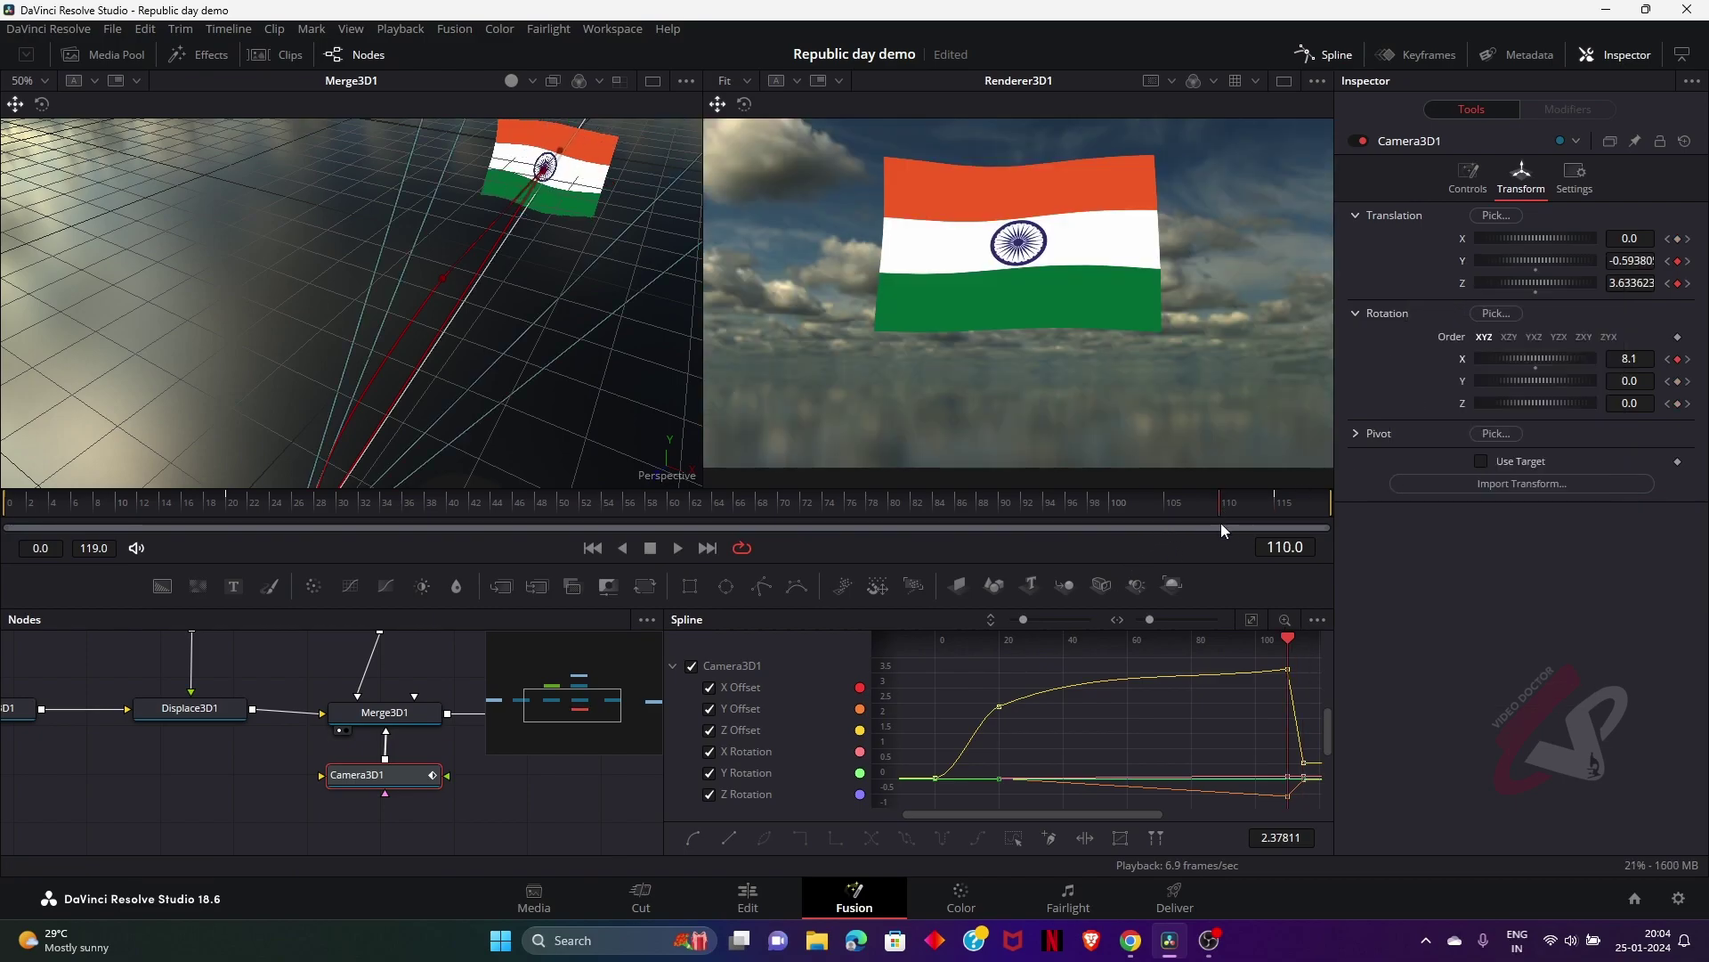
pyautogui.click(1151, 495)
pyautogui.moveTo(1151, 495); pyautogui.dragTo(1245, 500)
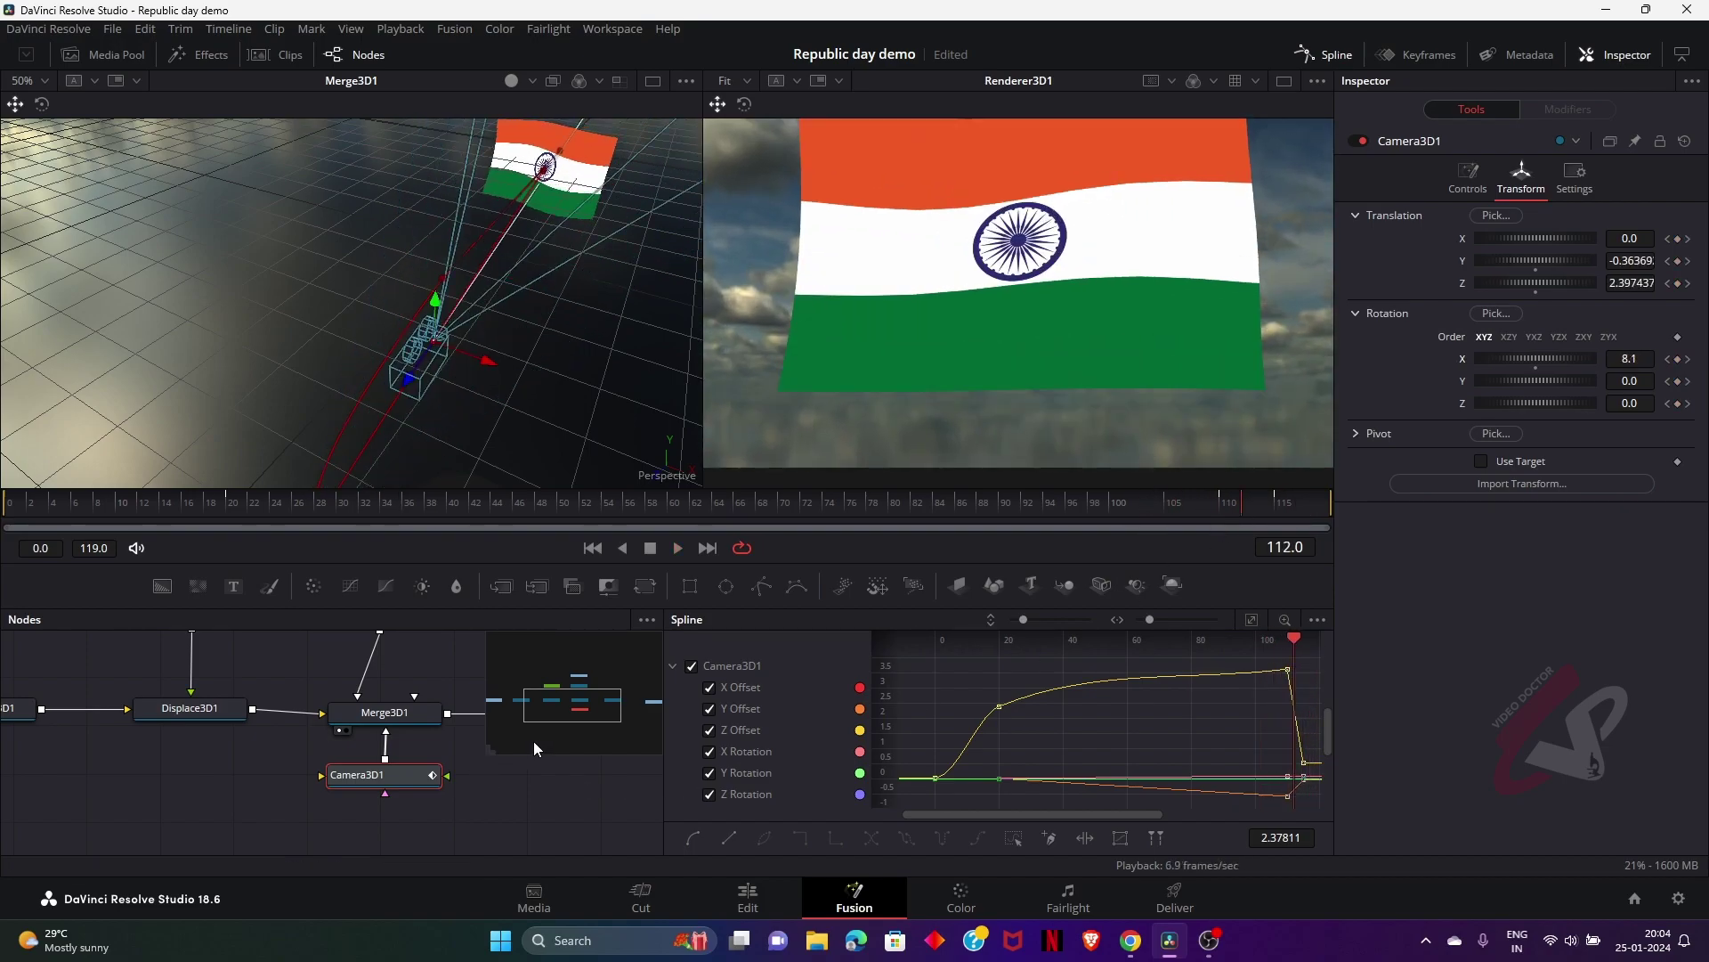
# Try motion blur at quality 10 on the Renderer3D1 node, and switch the motion blur off again
pyautogui.moveTo(518, 746); pyautogui.dragTo(197, 801)
pyautogui.click(293, 767)
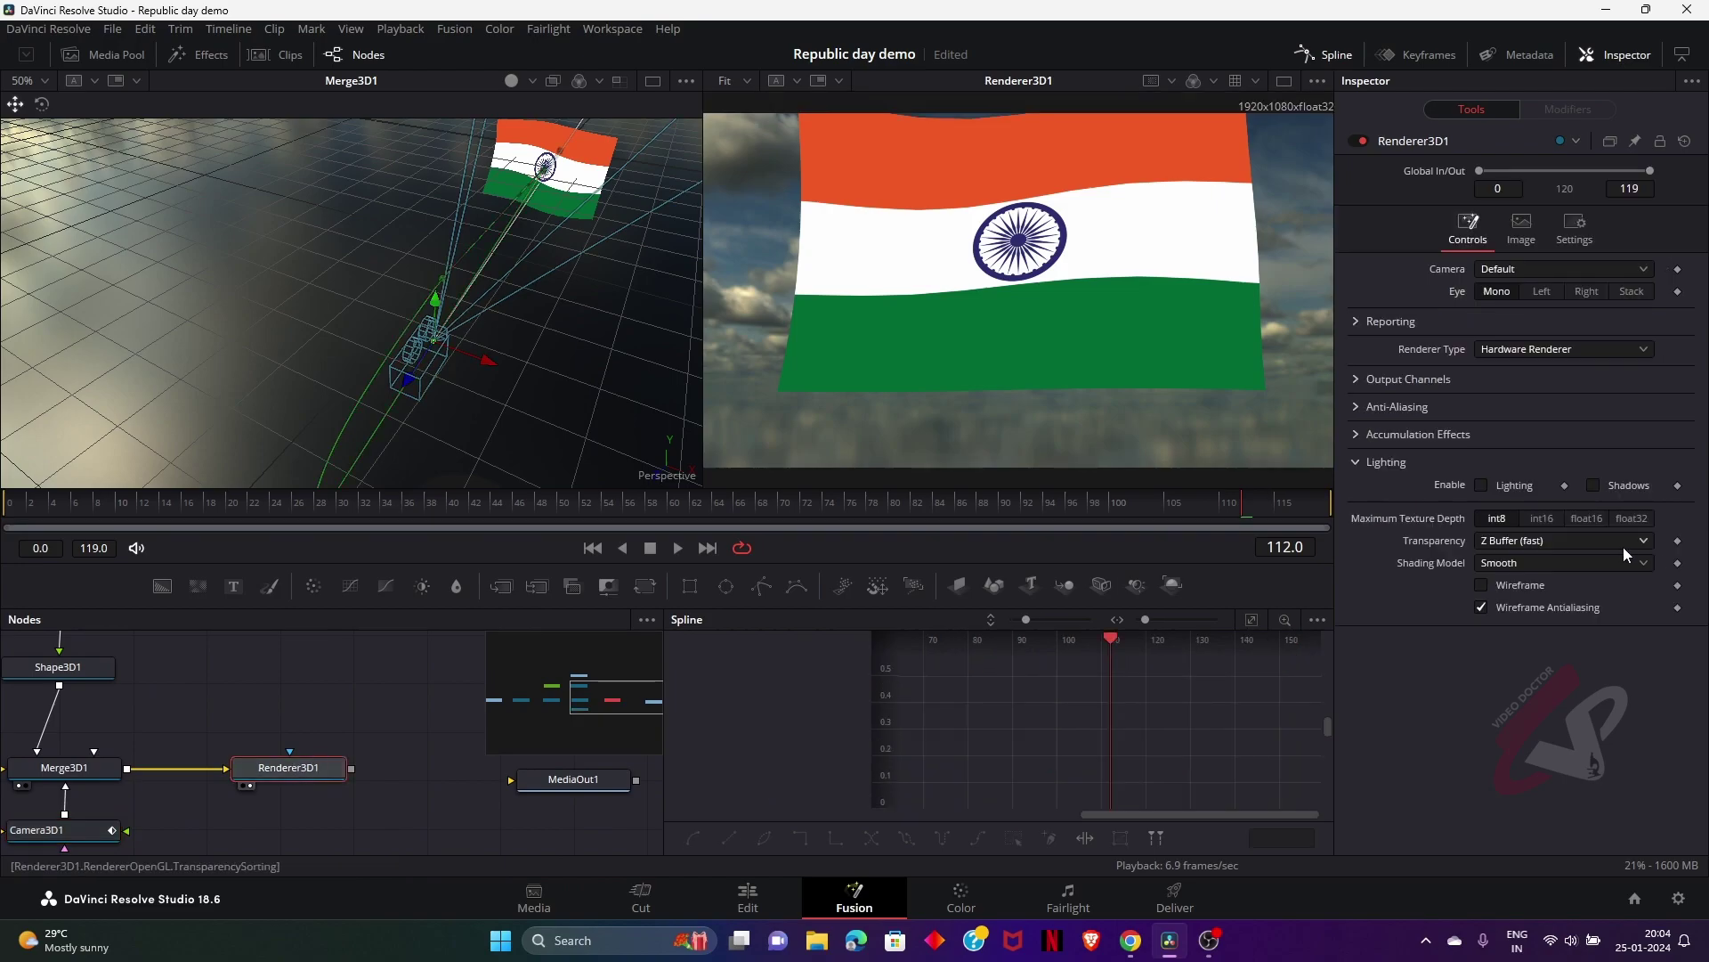
pyautogui.click(1525, 228)
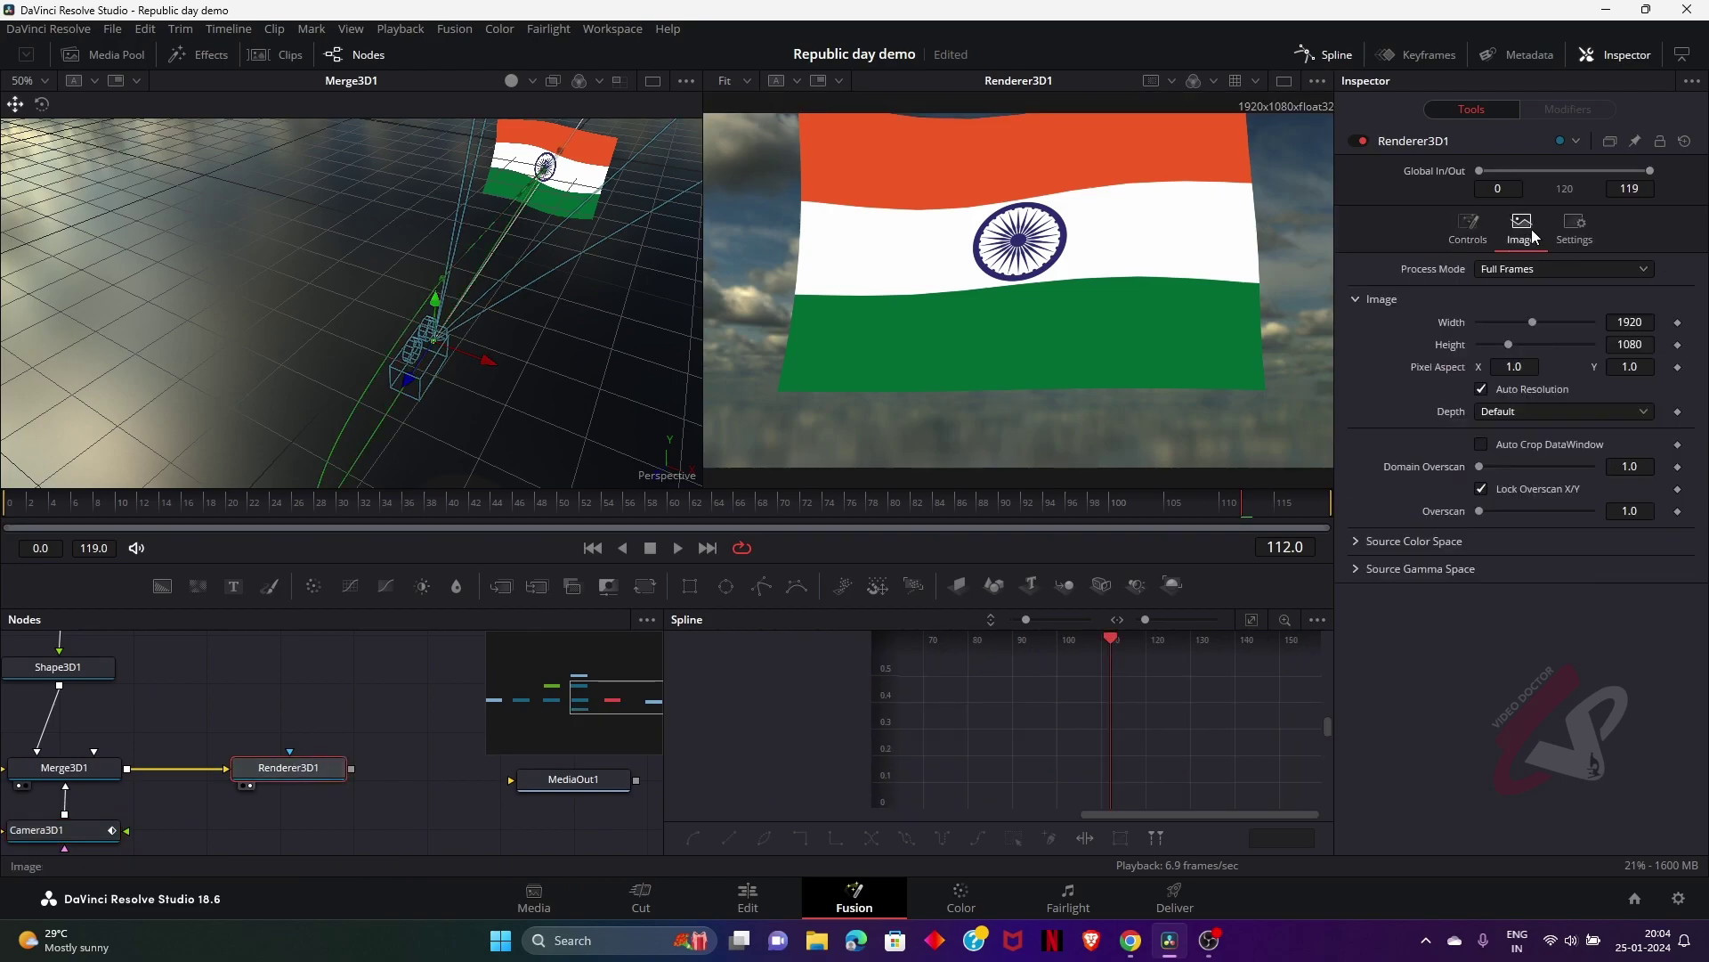
pyautogui.click(1576, 228)
pyautogui.click(1519, 347)
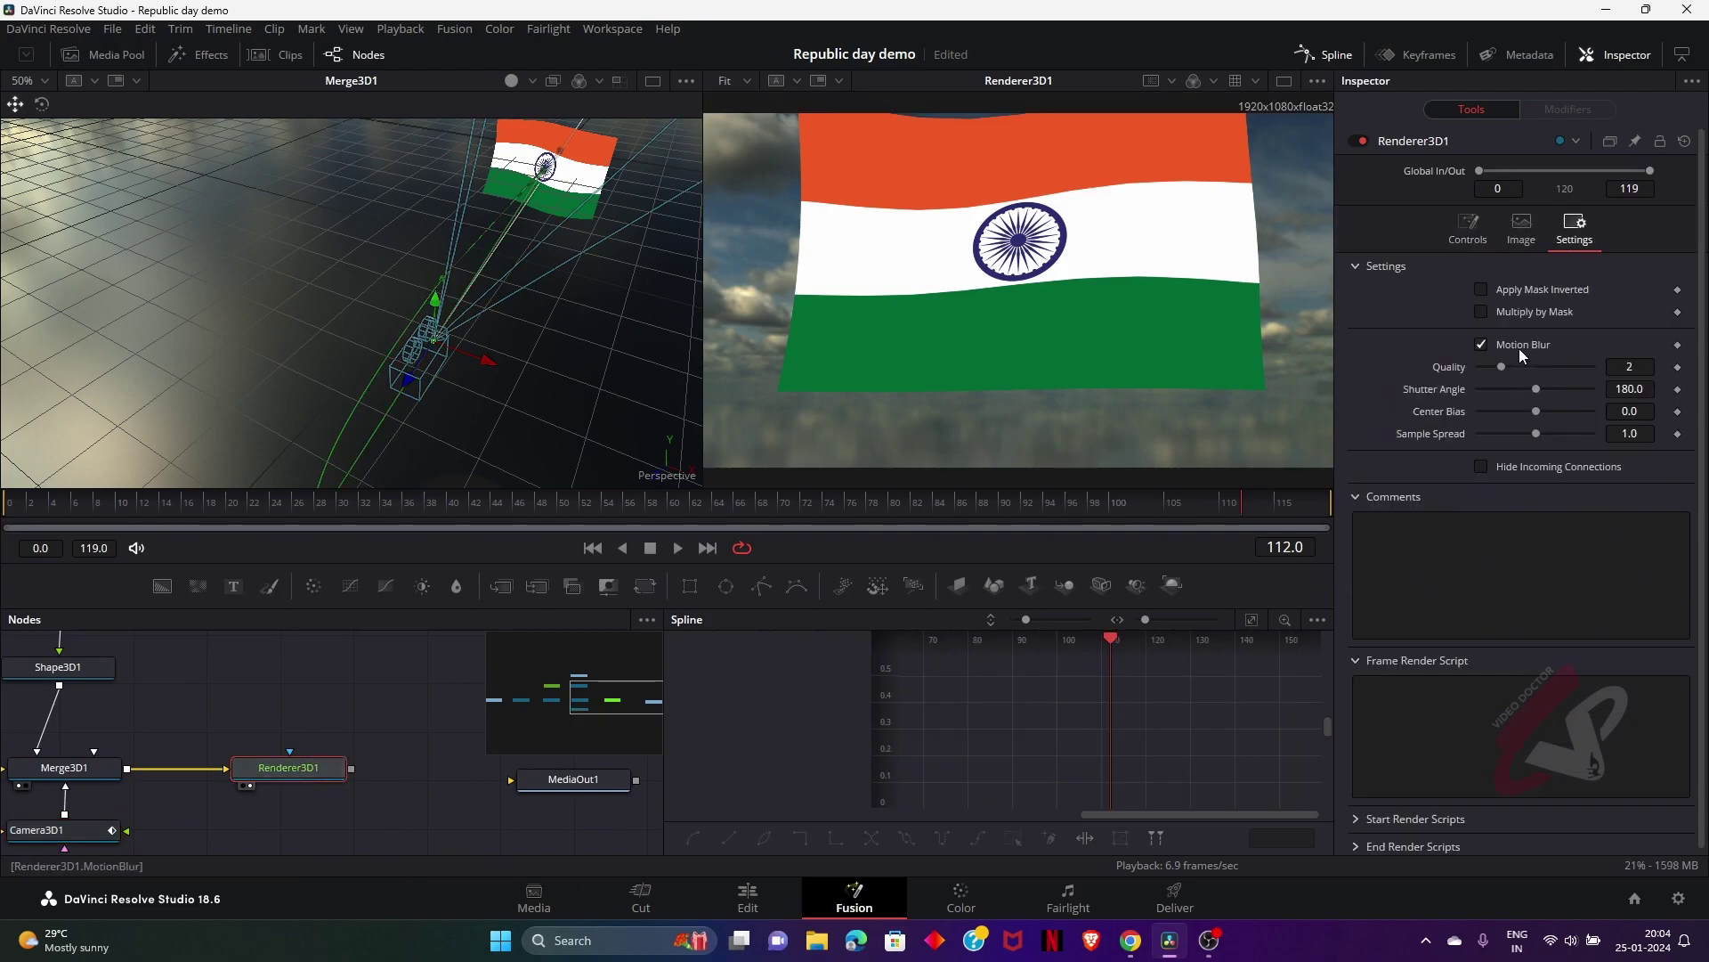
pyautogui.moveTo(1552, 368); pyautogui.dragTo(1663, 384)
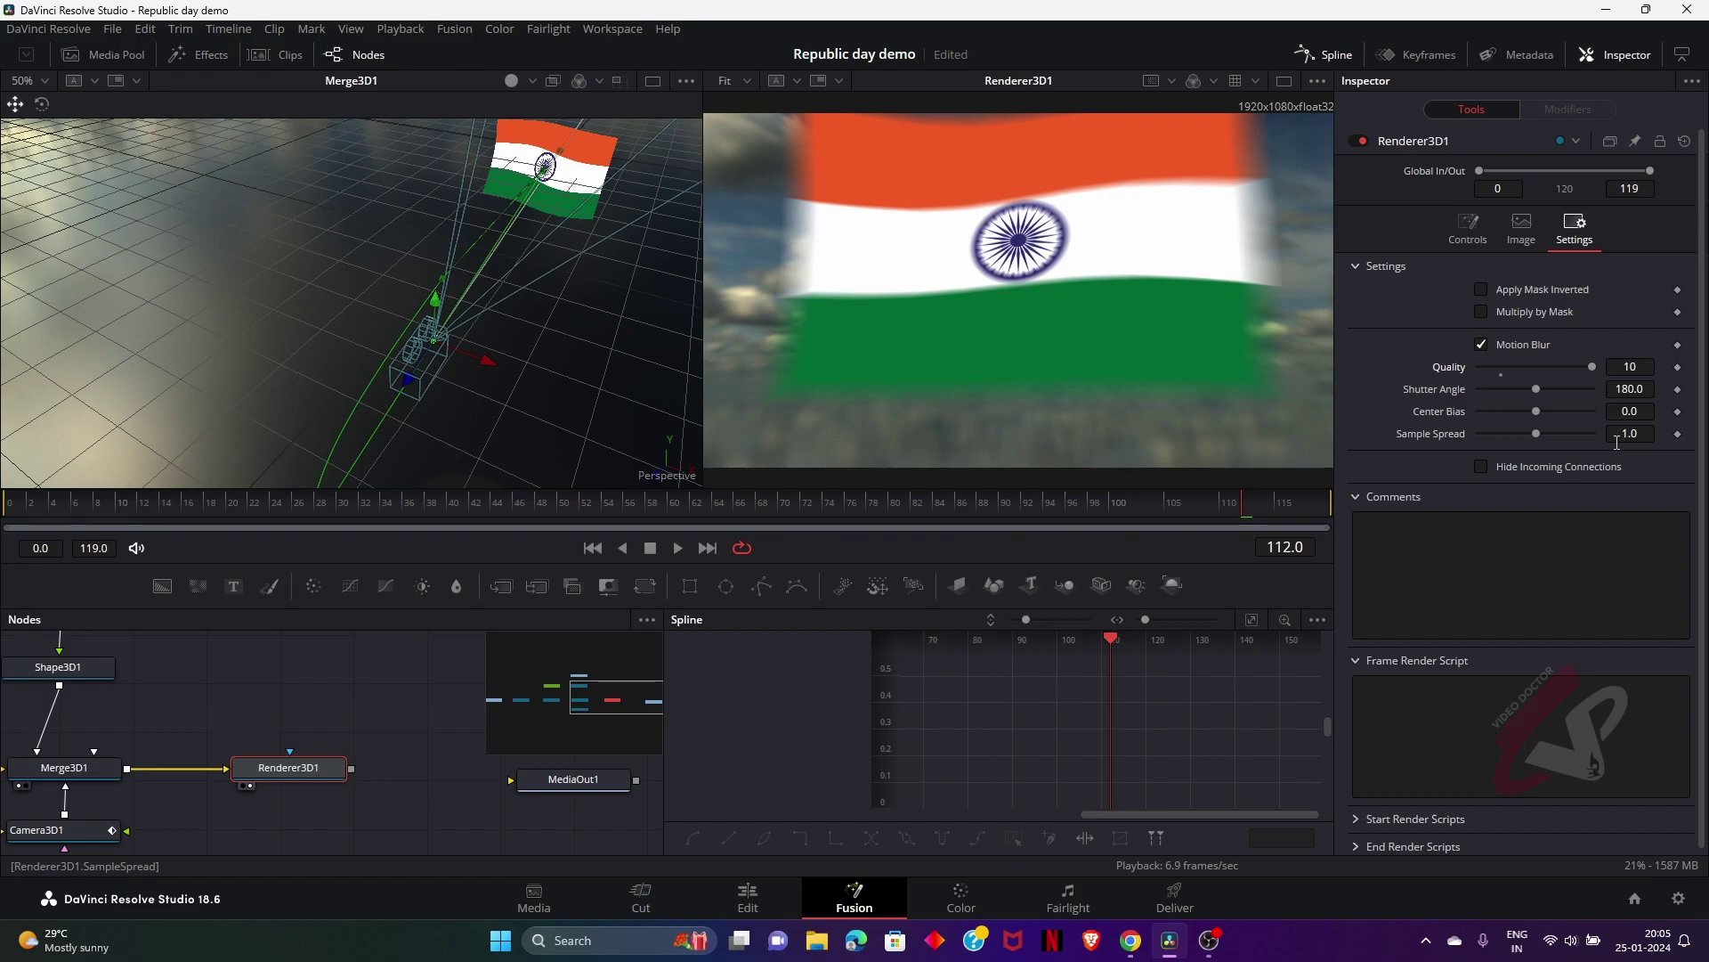
pyautogui.click(1481, 345)
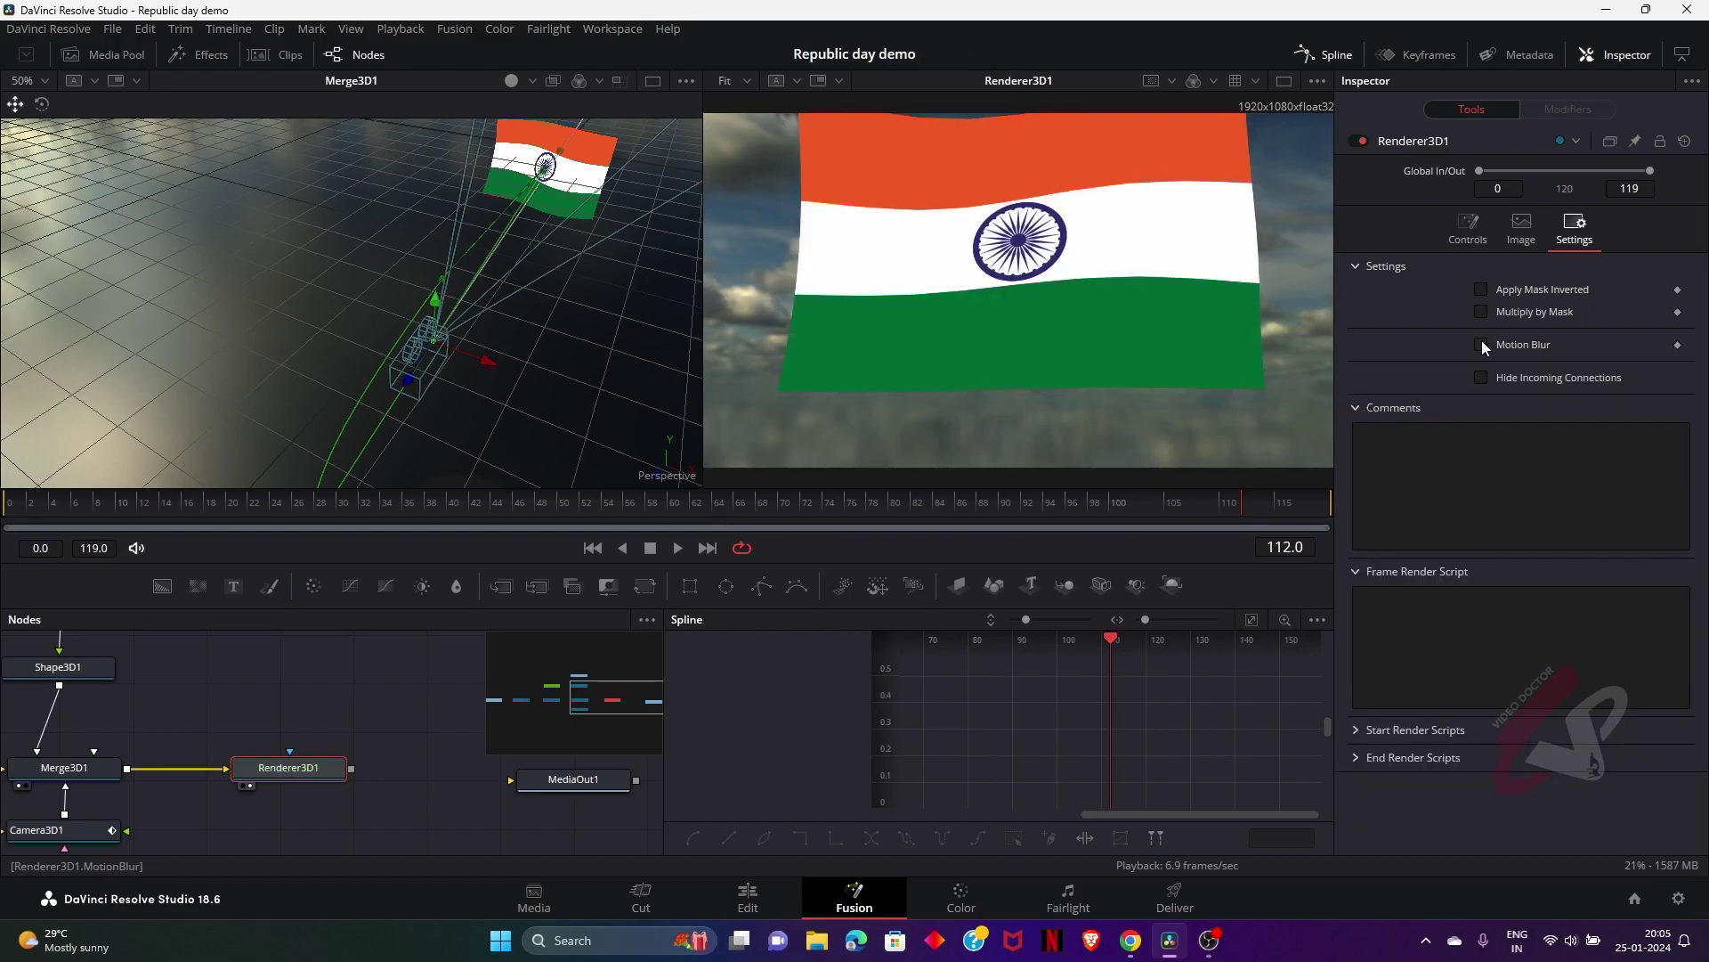
# Move to frame 101, close the spline graph and add a Text3D node above Renderer3D1 in the node graph
pyautogui.moveTo(365, 741); pyautogui.dragTo(522, 719)
pyautogui.moveTo(1168, 500); pyautogui.dragTo(1026, 557)
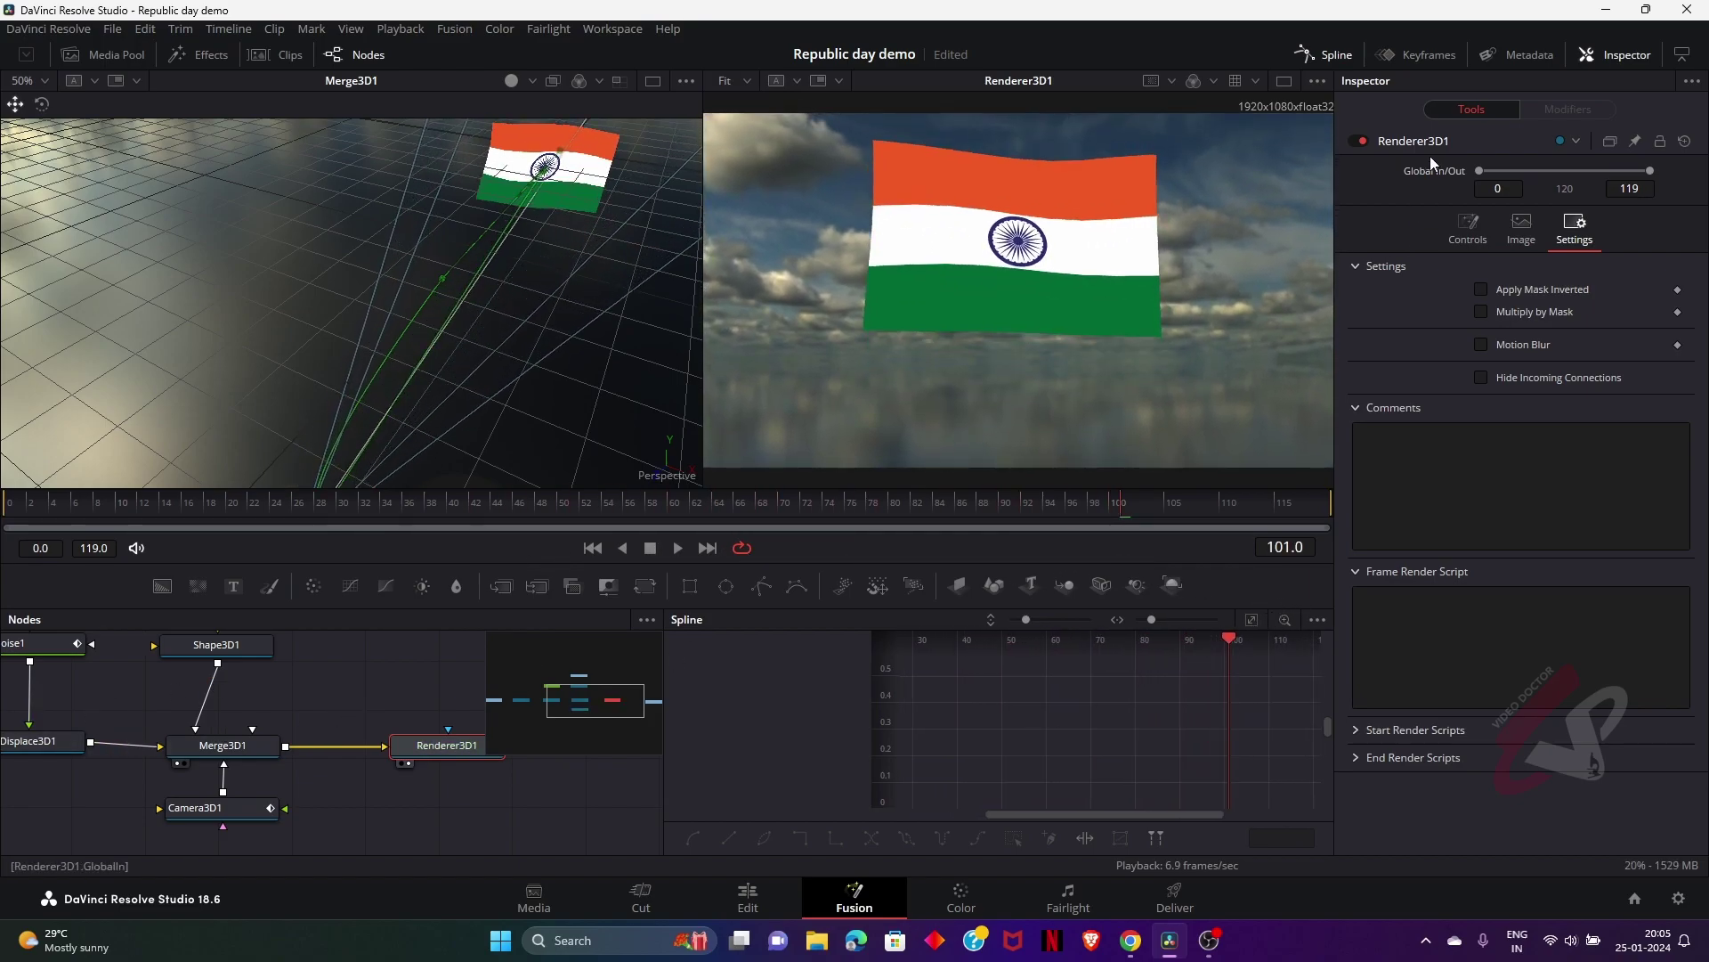
pyautogui.click(1352, 55)
pyautogui.moveTo(697, 696); pyautogui.dragTo(1015, 736)
pyautogui.moveTo(1032, 586); pyautogui.dragTo(774, 686)
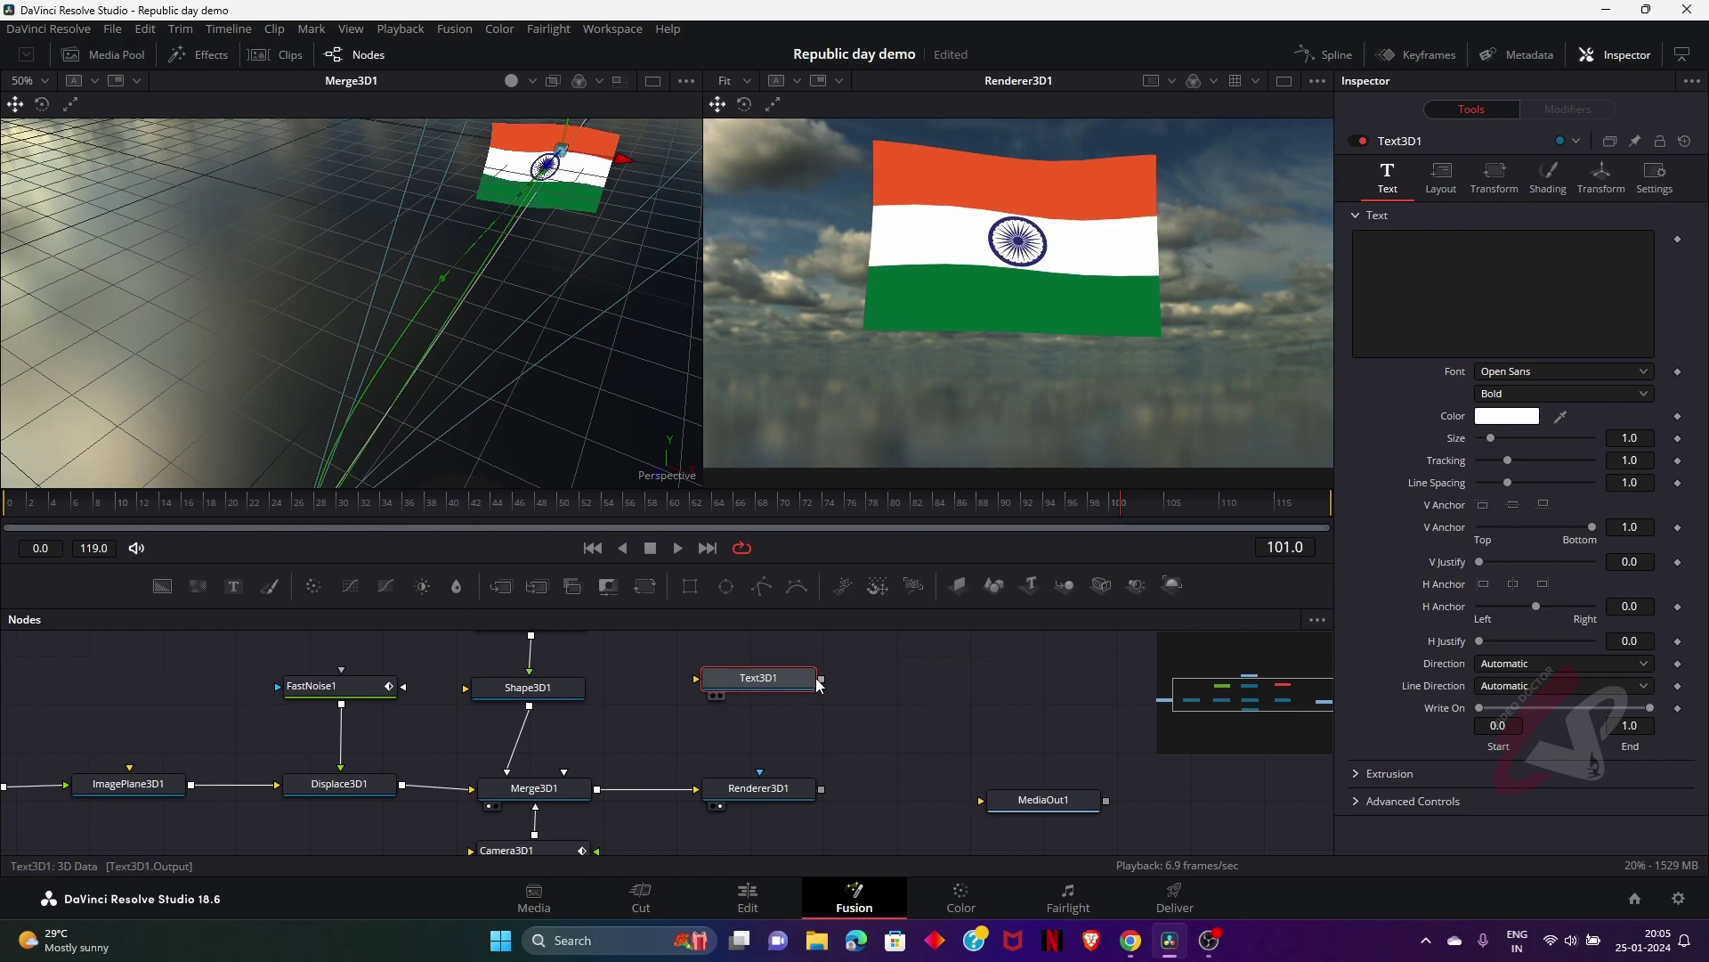
# Show the Text3D node in the second viewer and enter "Happy Republic Day" and "26th January 24" on two lines
pyautogui.click(1383, 295)
pyautogui.moveTo(743, 683); pyautogui.dragTo(840, 467)
pyautogui.click(1406, 287)
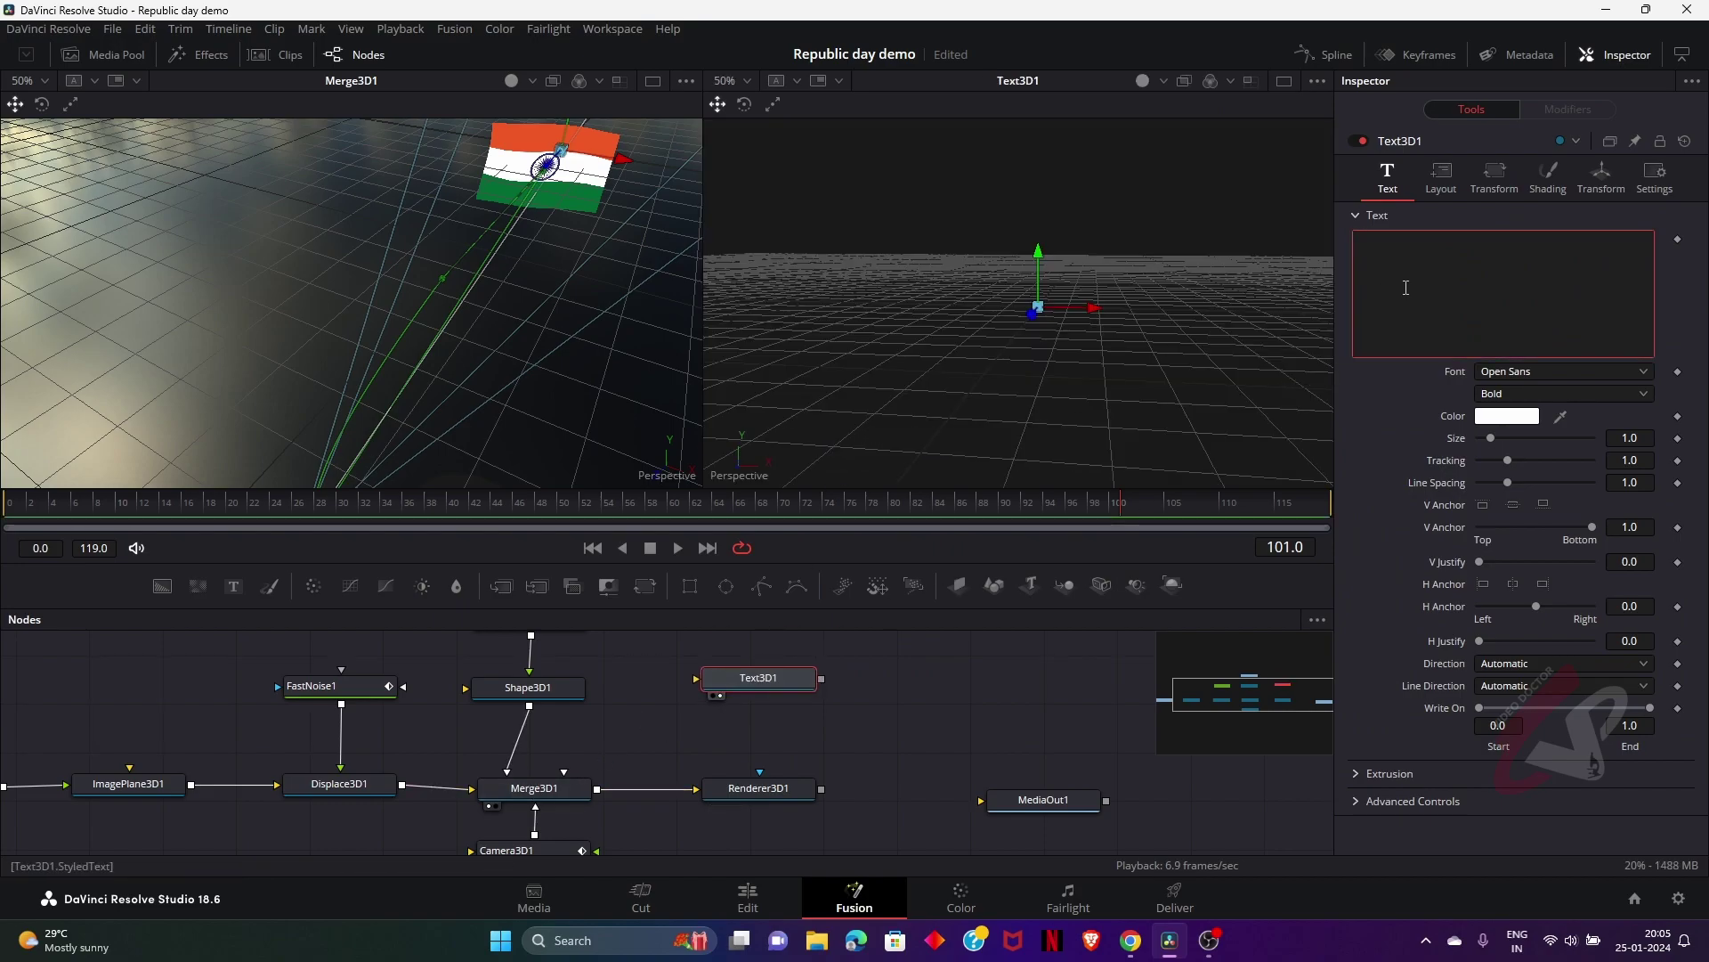
pyautogui.write('Happy ')
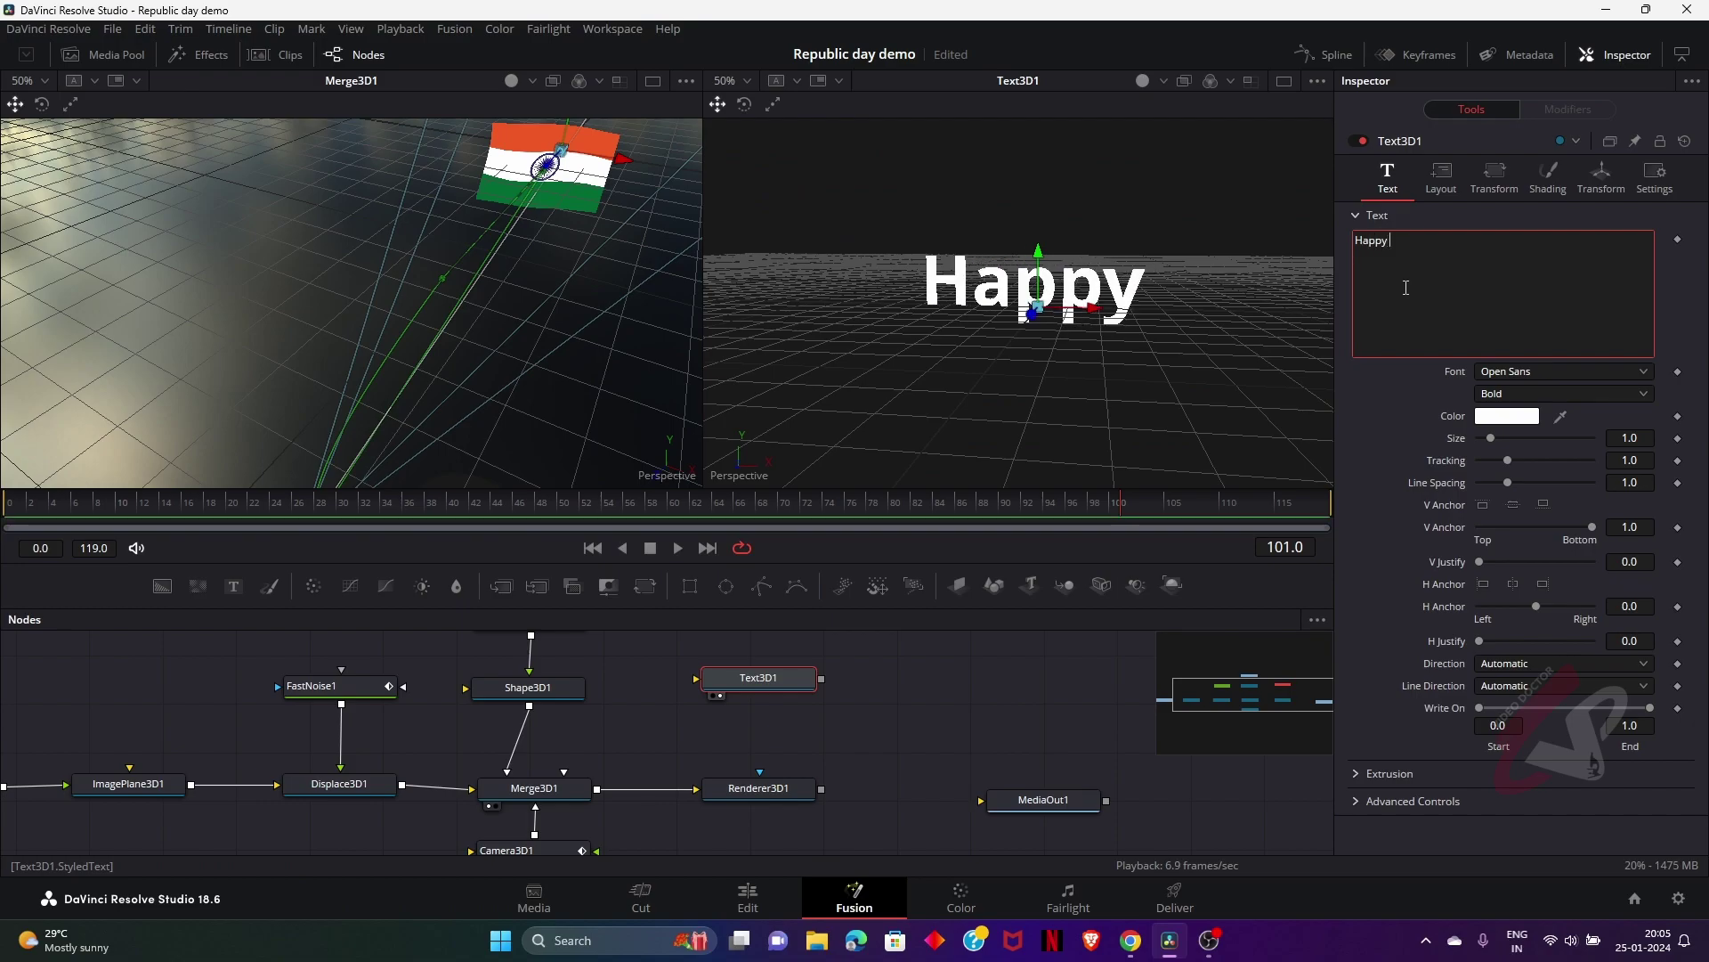
pyautogui.write('Republ')
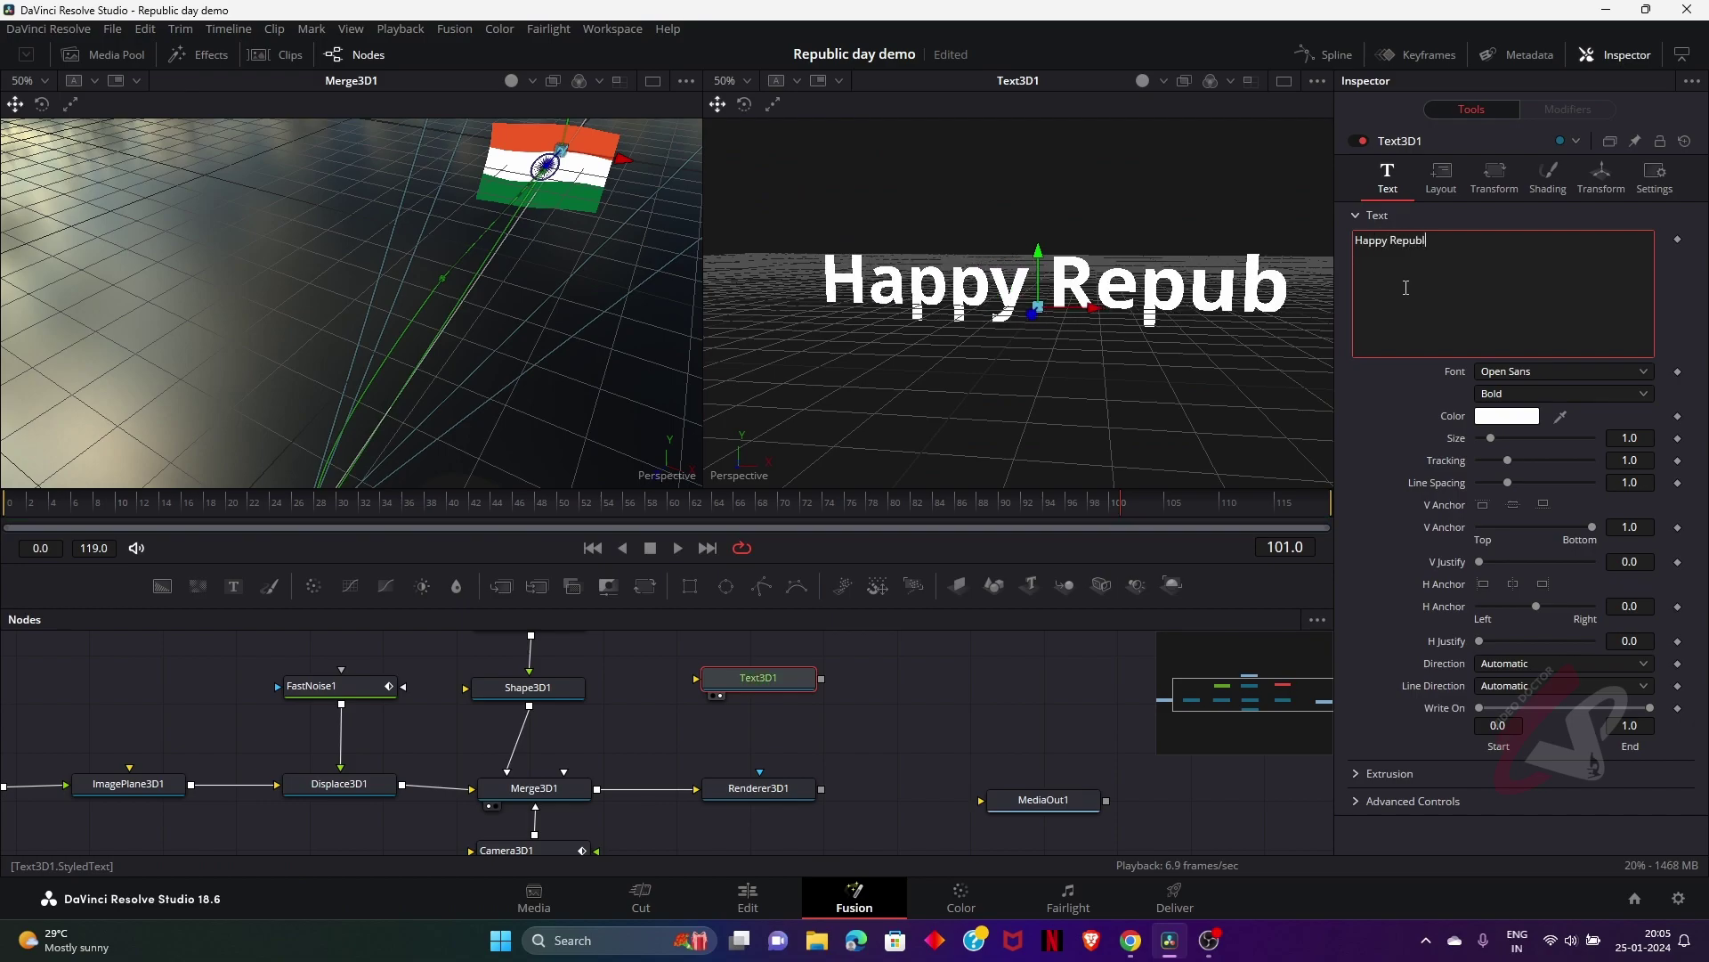
pyautogui.write('ic Day ')
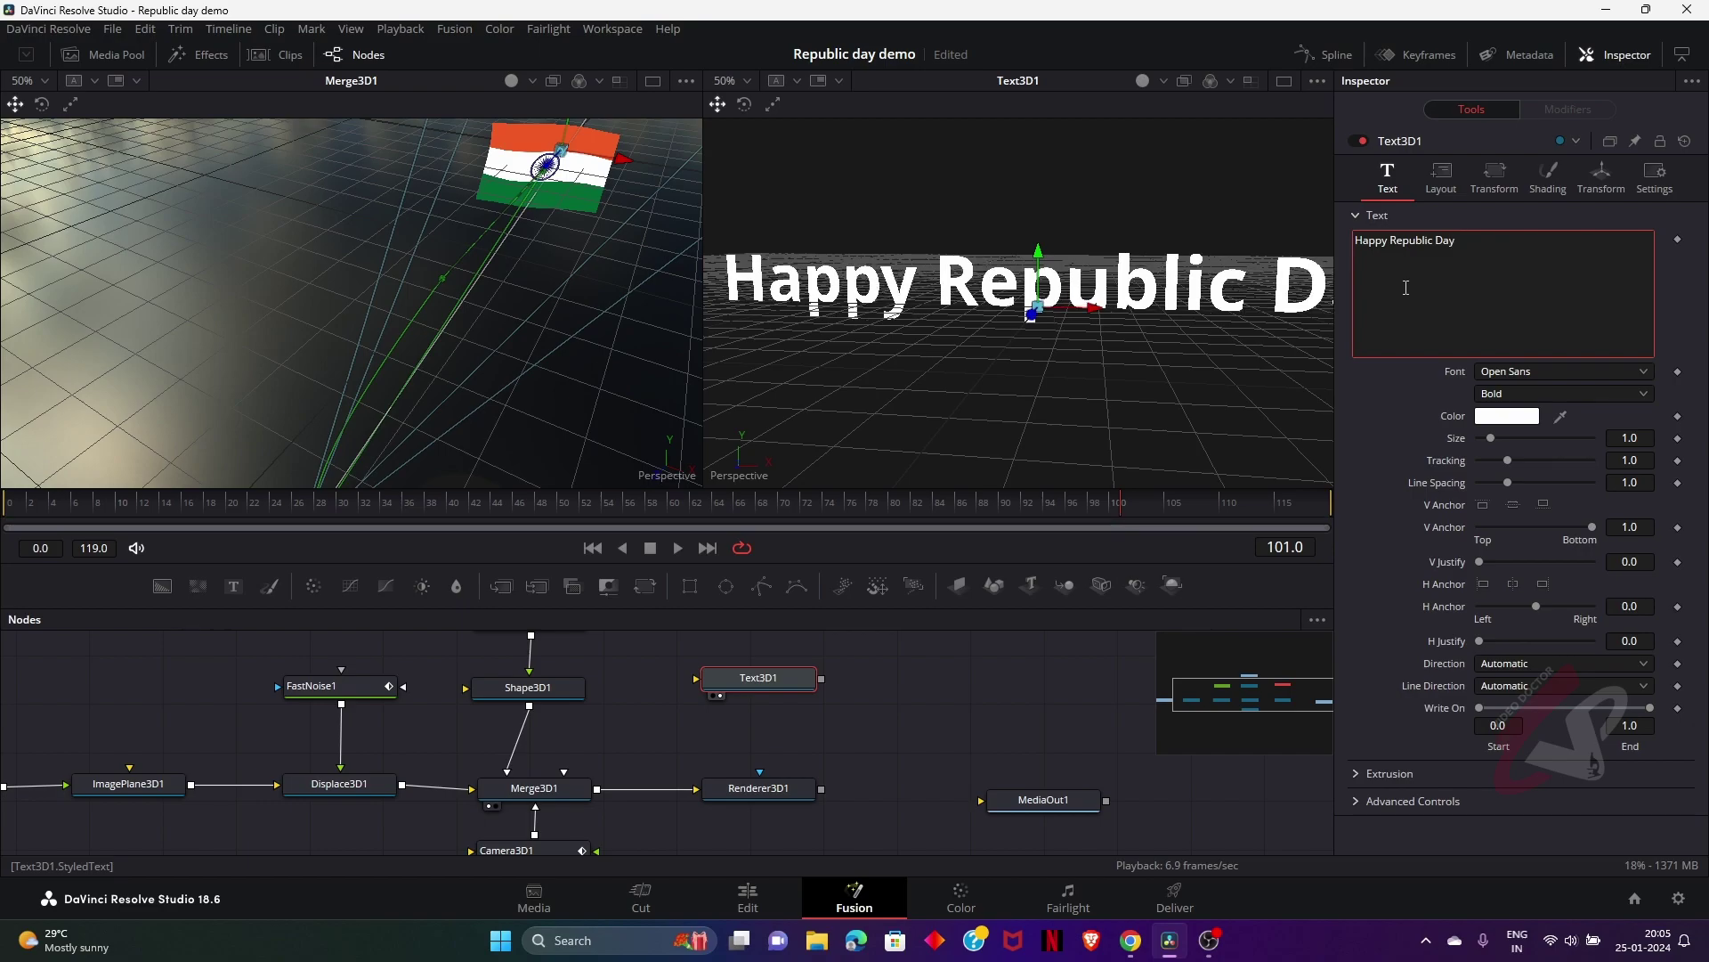
pyautogui.write('26th J')
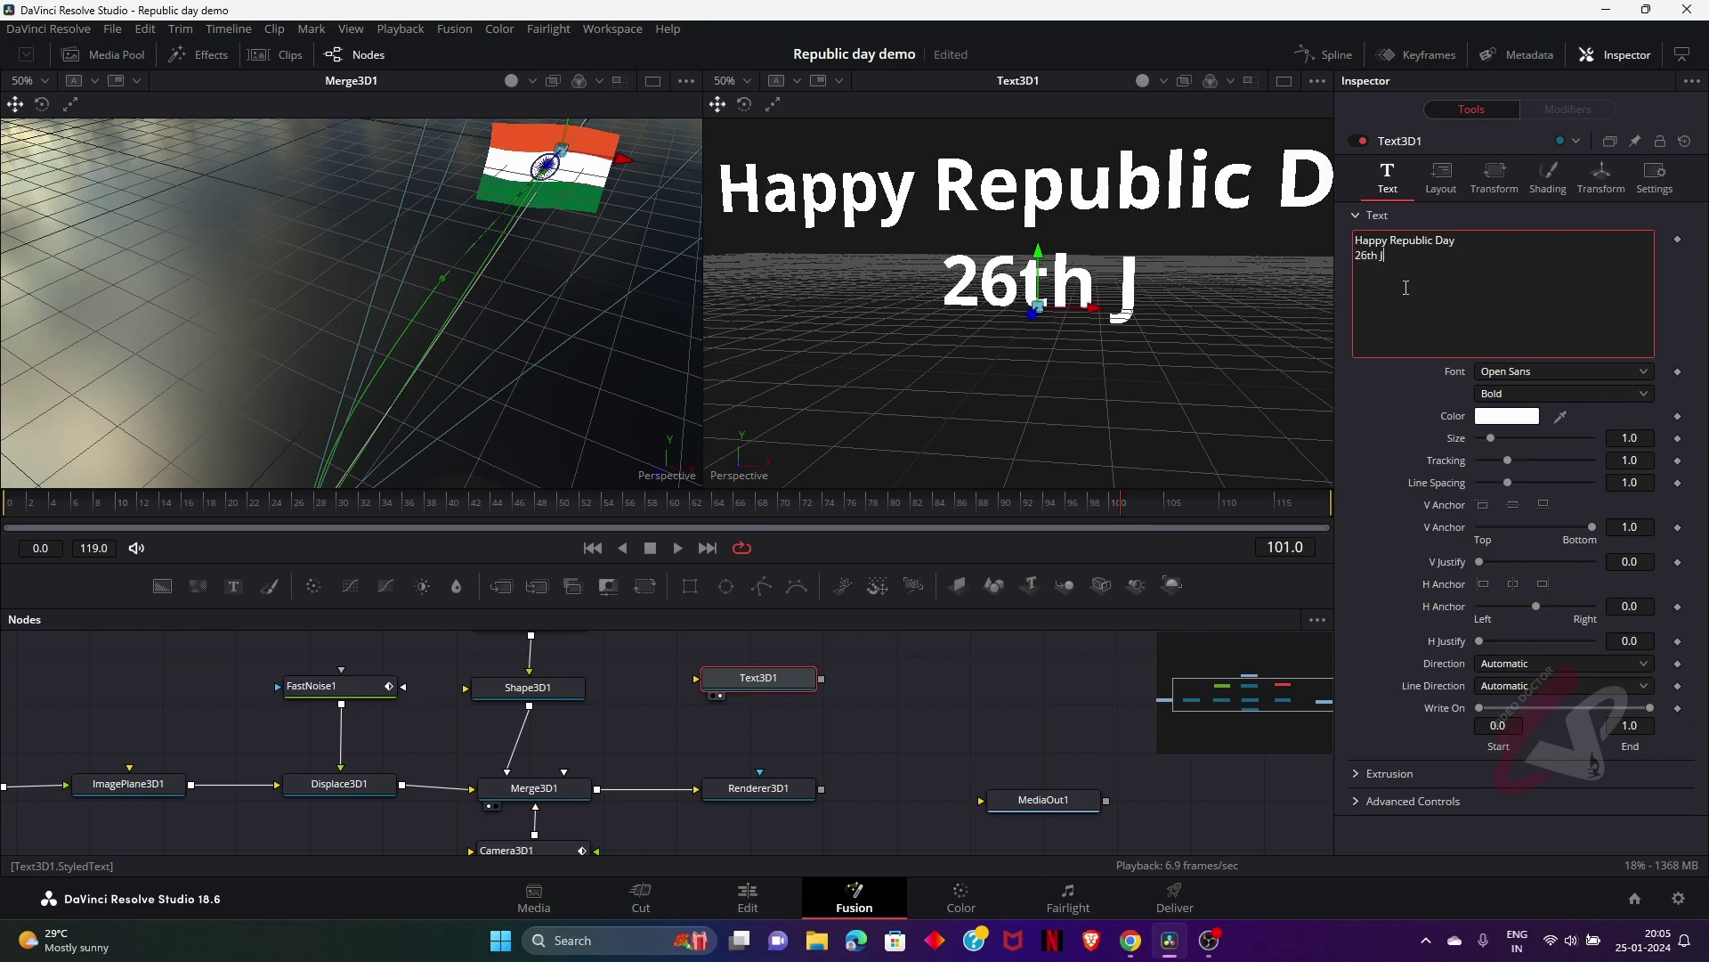
pyautogui.write('anuary 2')
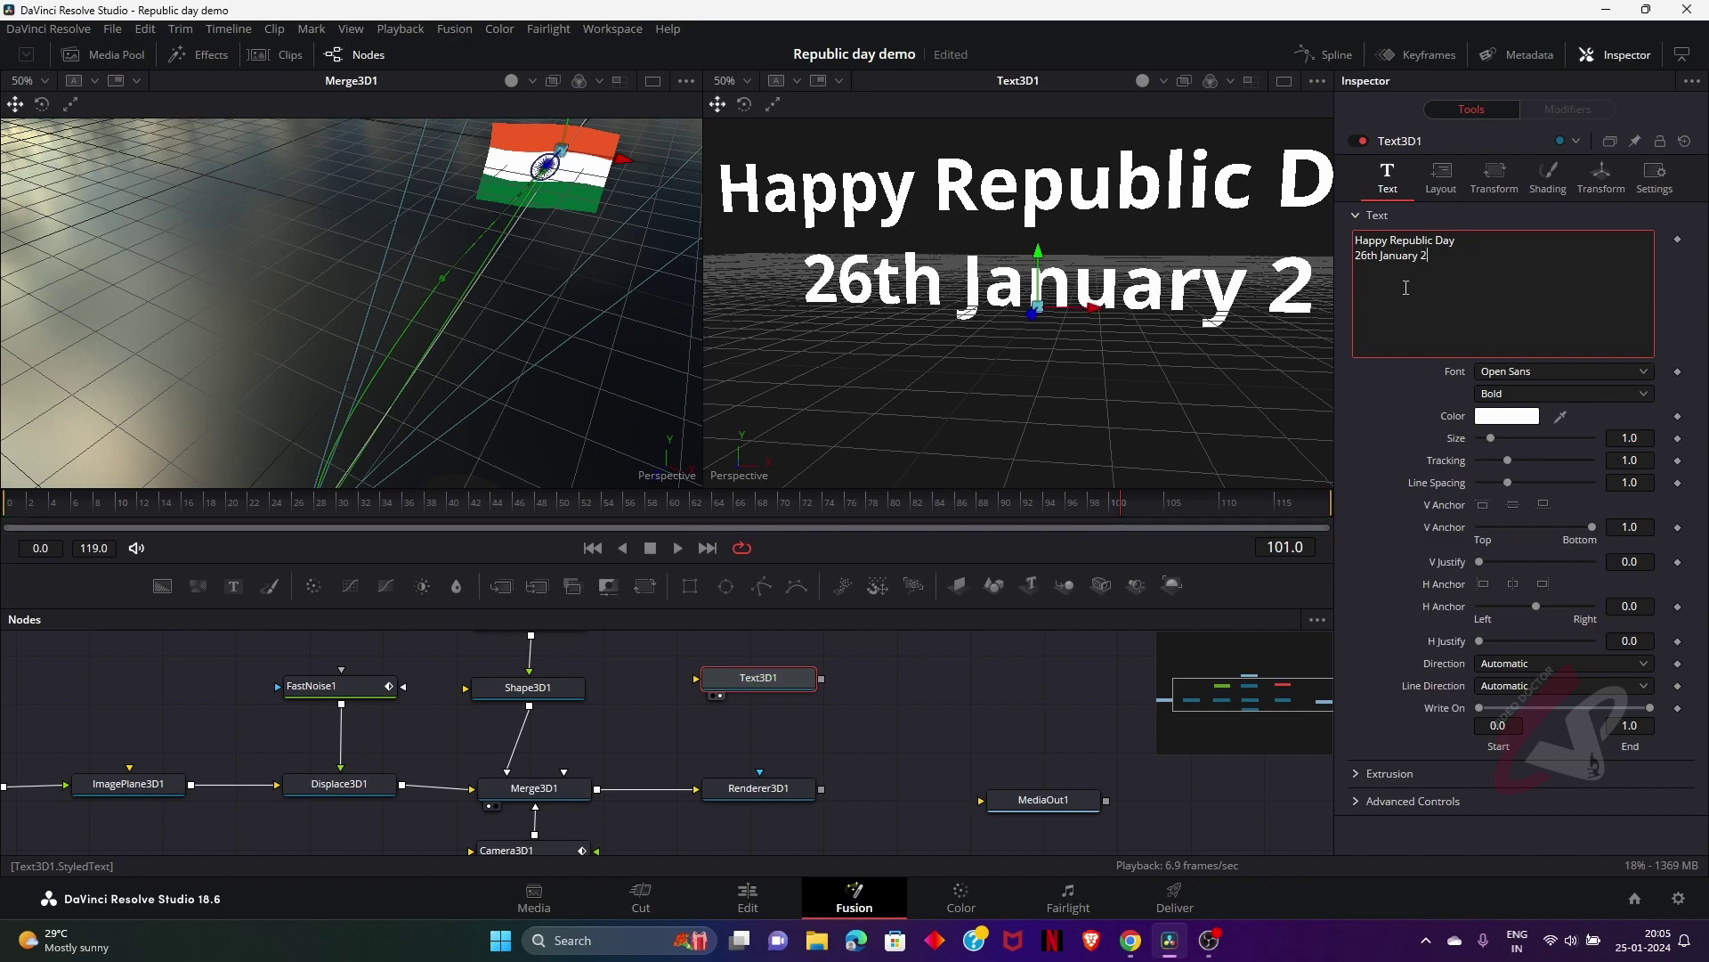
pyautogui.write('4')
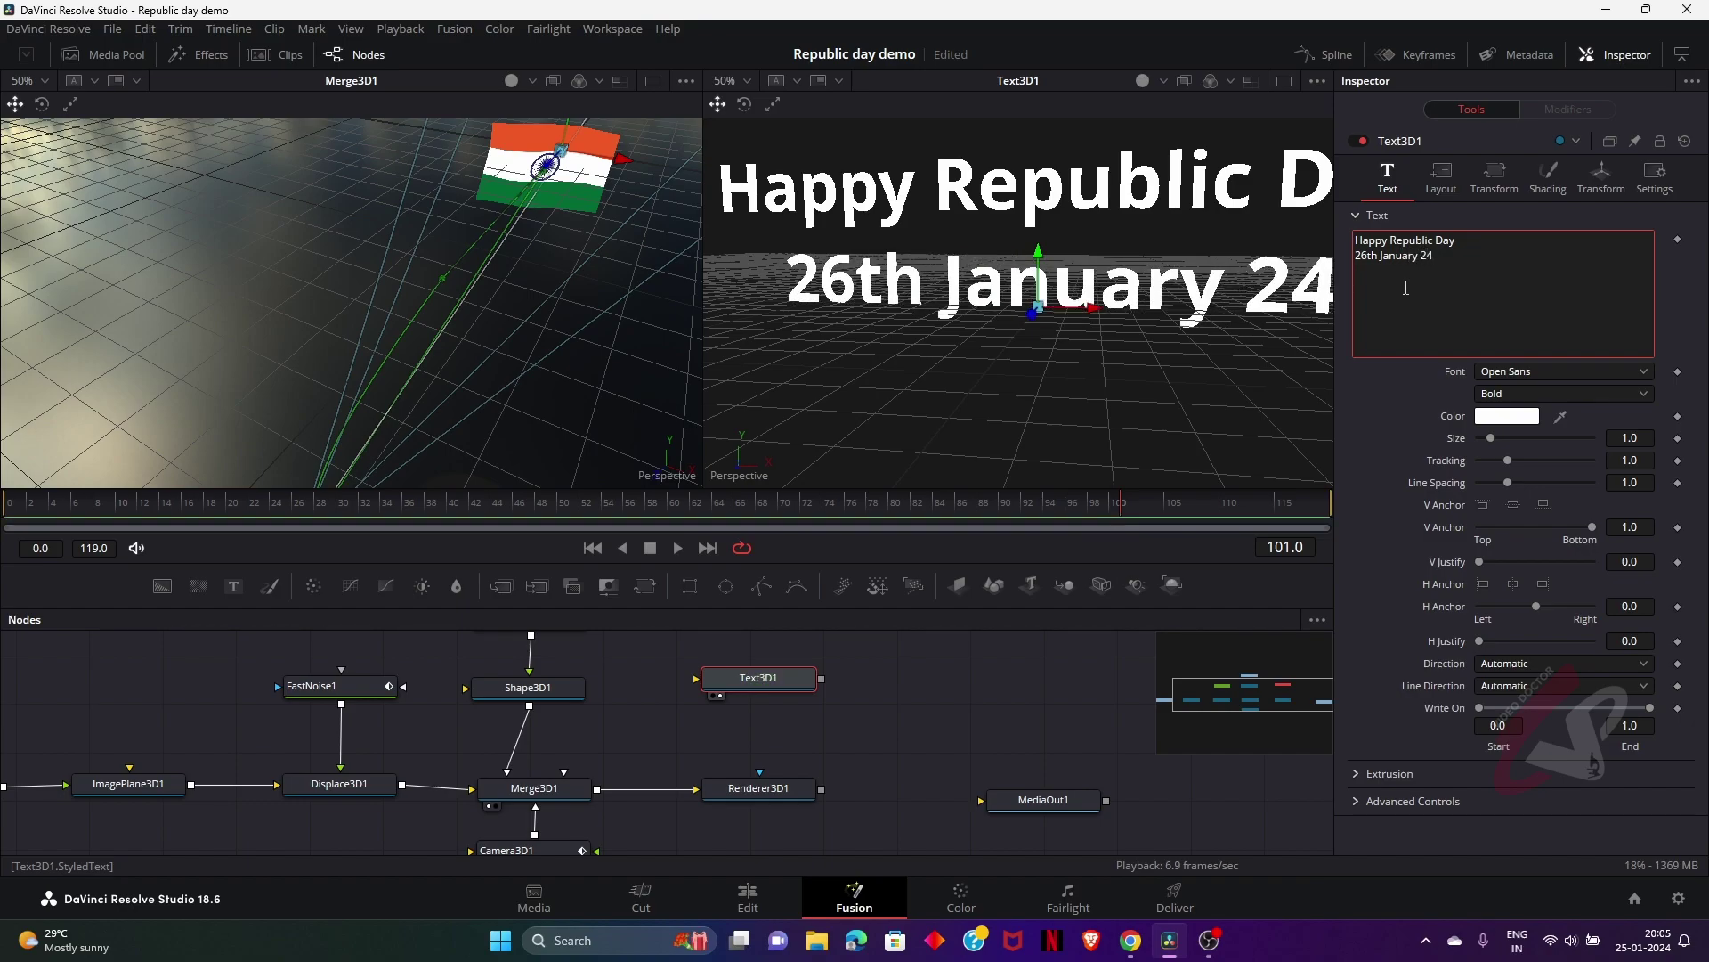
# Browse the font previews and set the 3D text's font to Pristina
pyautogui.click(1508, 370)
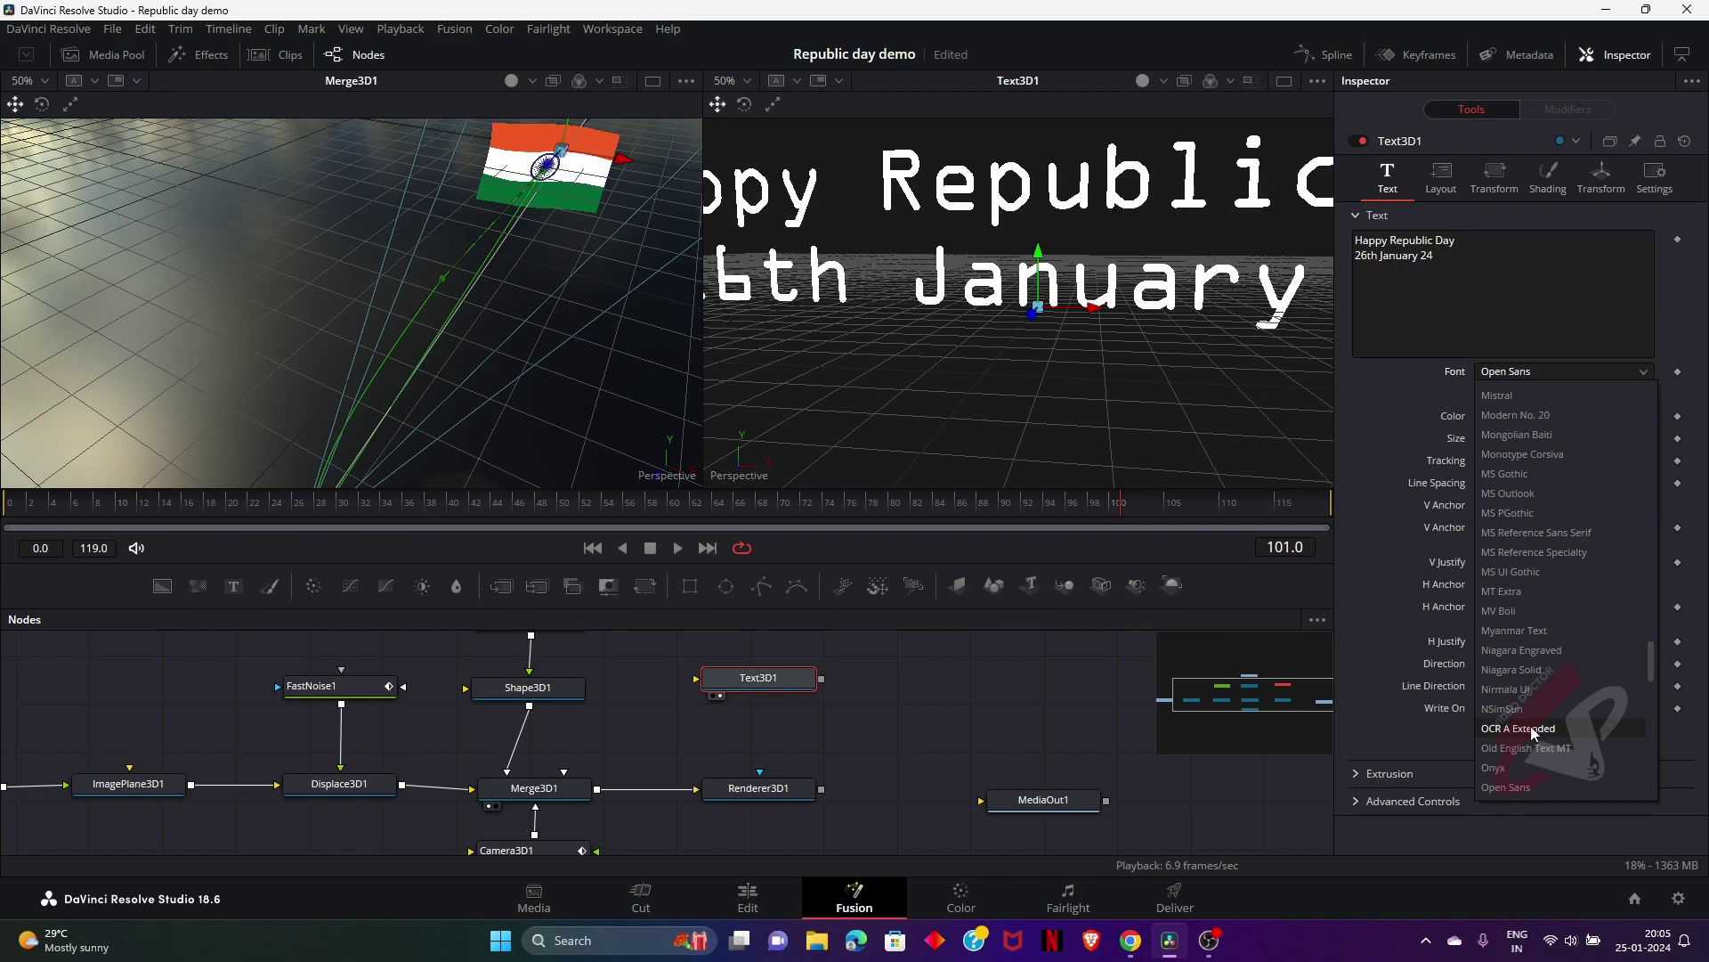
pyautogui.scroll(-1, 1530, 745)
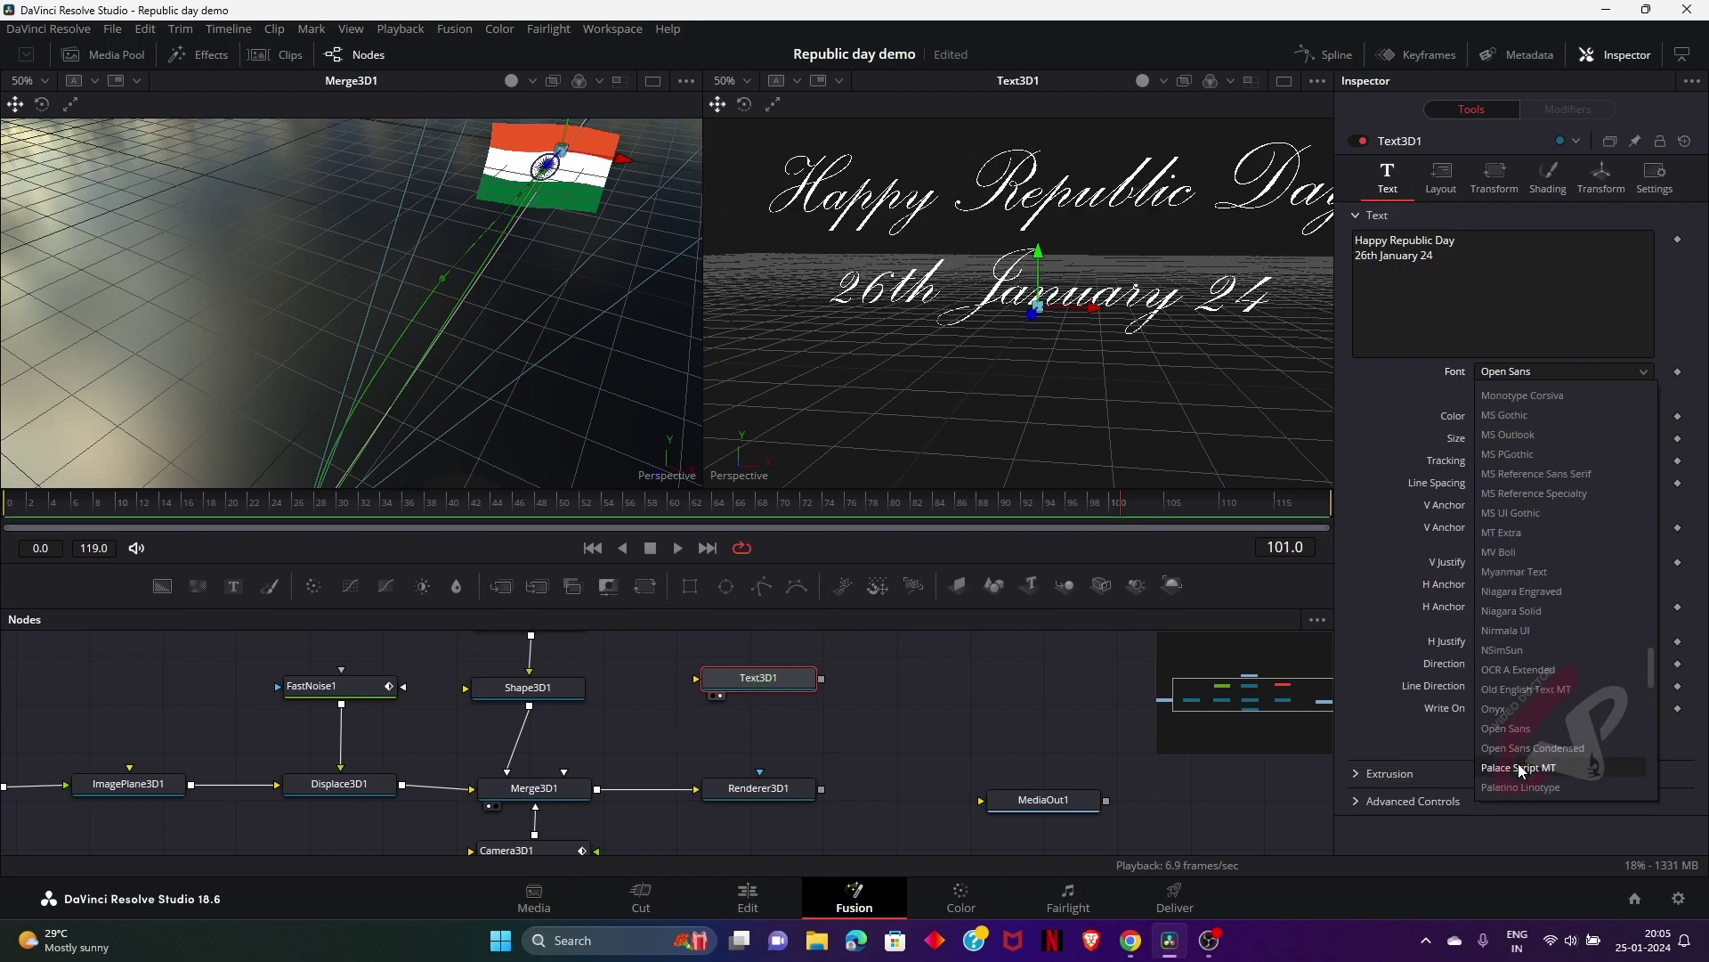
pyautogui.scroll(-1, 1526, 783)
pyautogui.scroll(-2, 1526, 783)
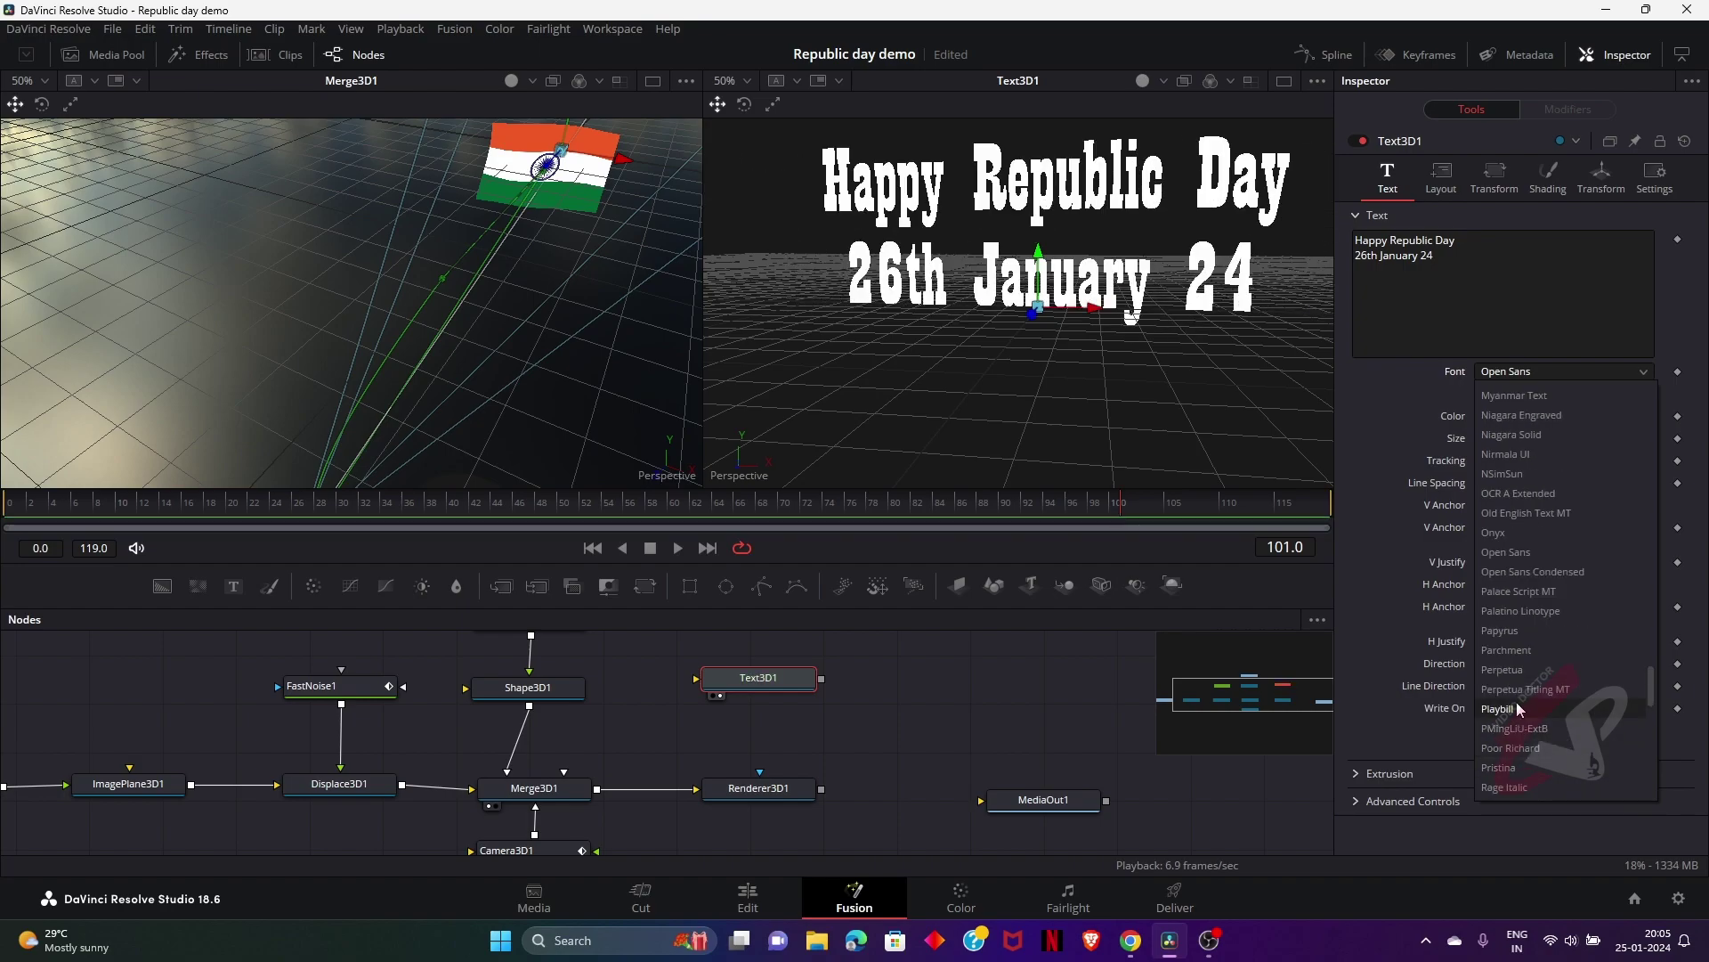
pyautogui.click(1529, 766)
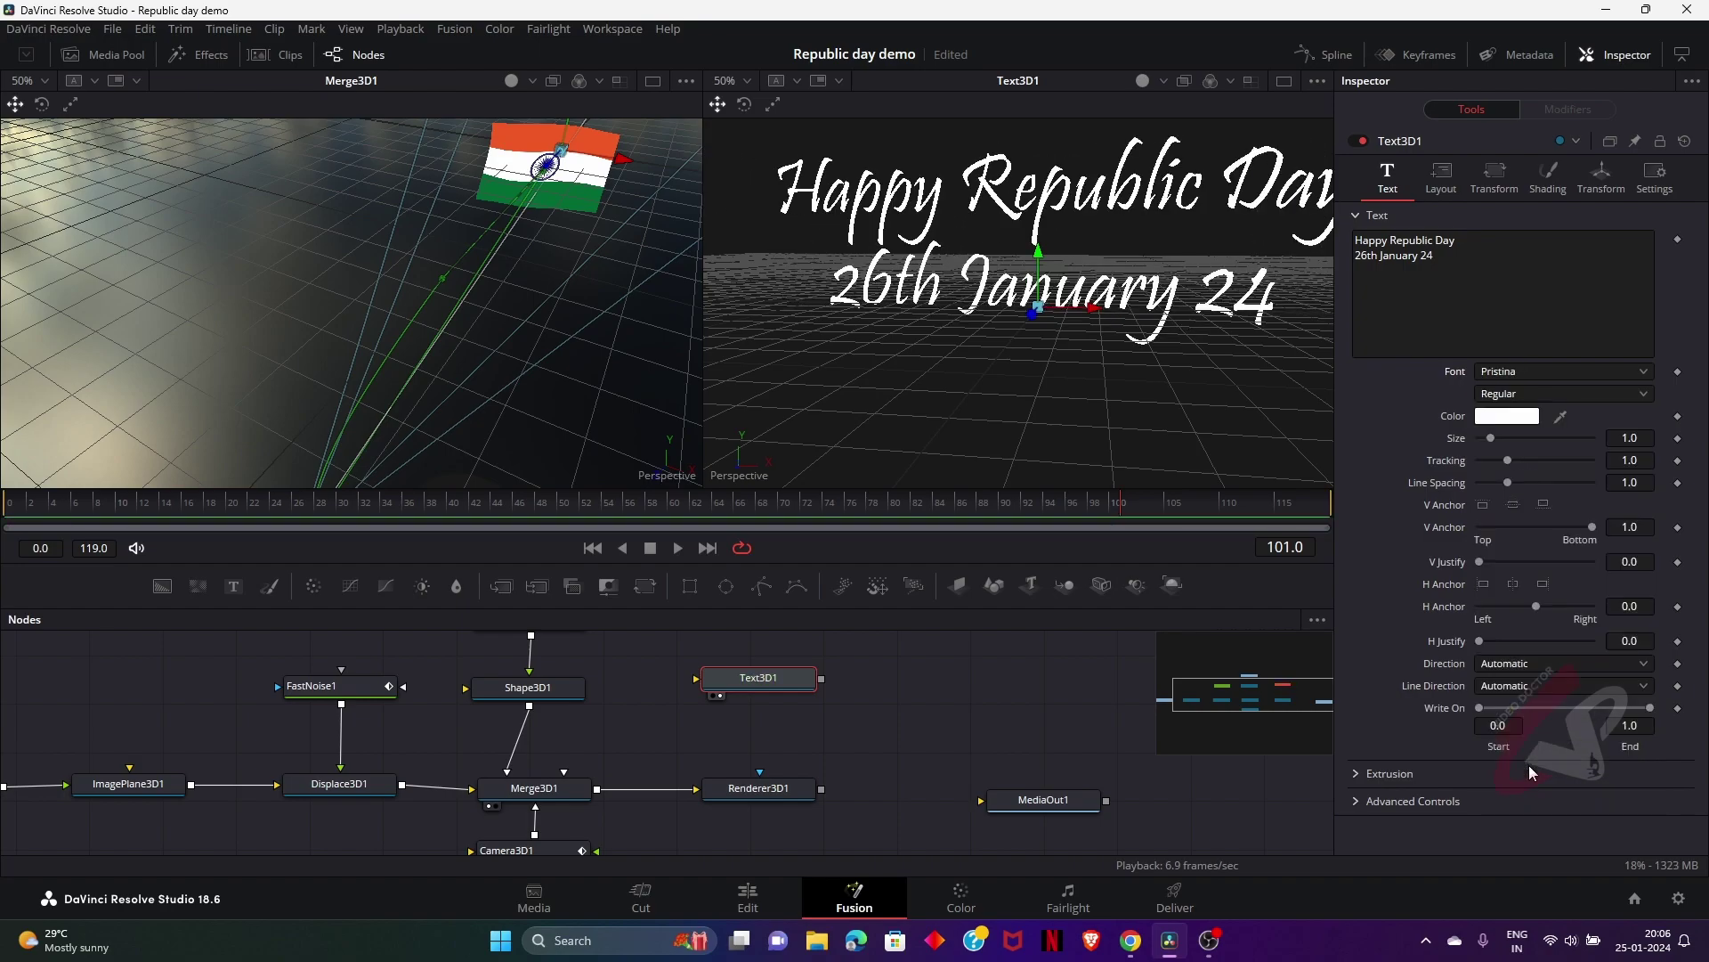
# Give the 3D text an extrusion depth of 0.063 and look at it from an angle
pyautogui.click(1353, 772)
pyautogui.moveTo(1482, 819); pyautogui.dragTo(1519, 816)
pyautogui.moveTo(1069, 313); pyautogui.dragTo(1102, 371)
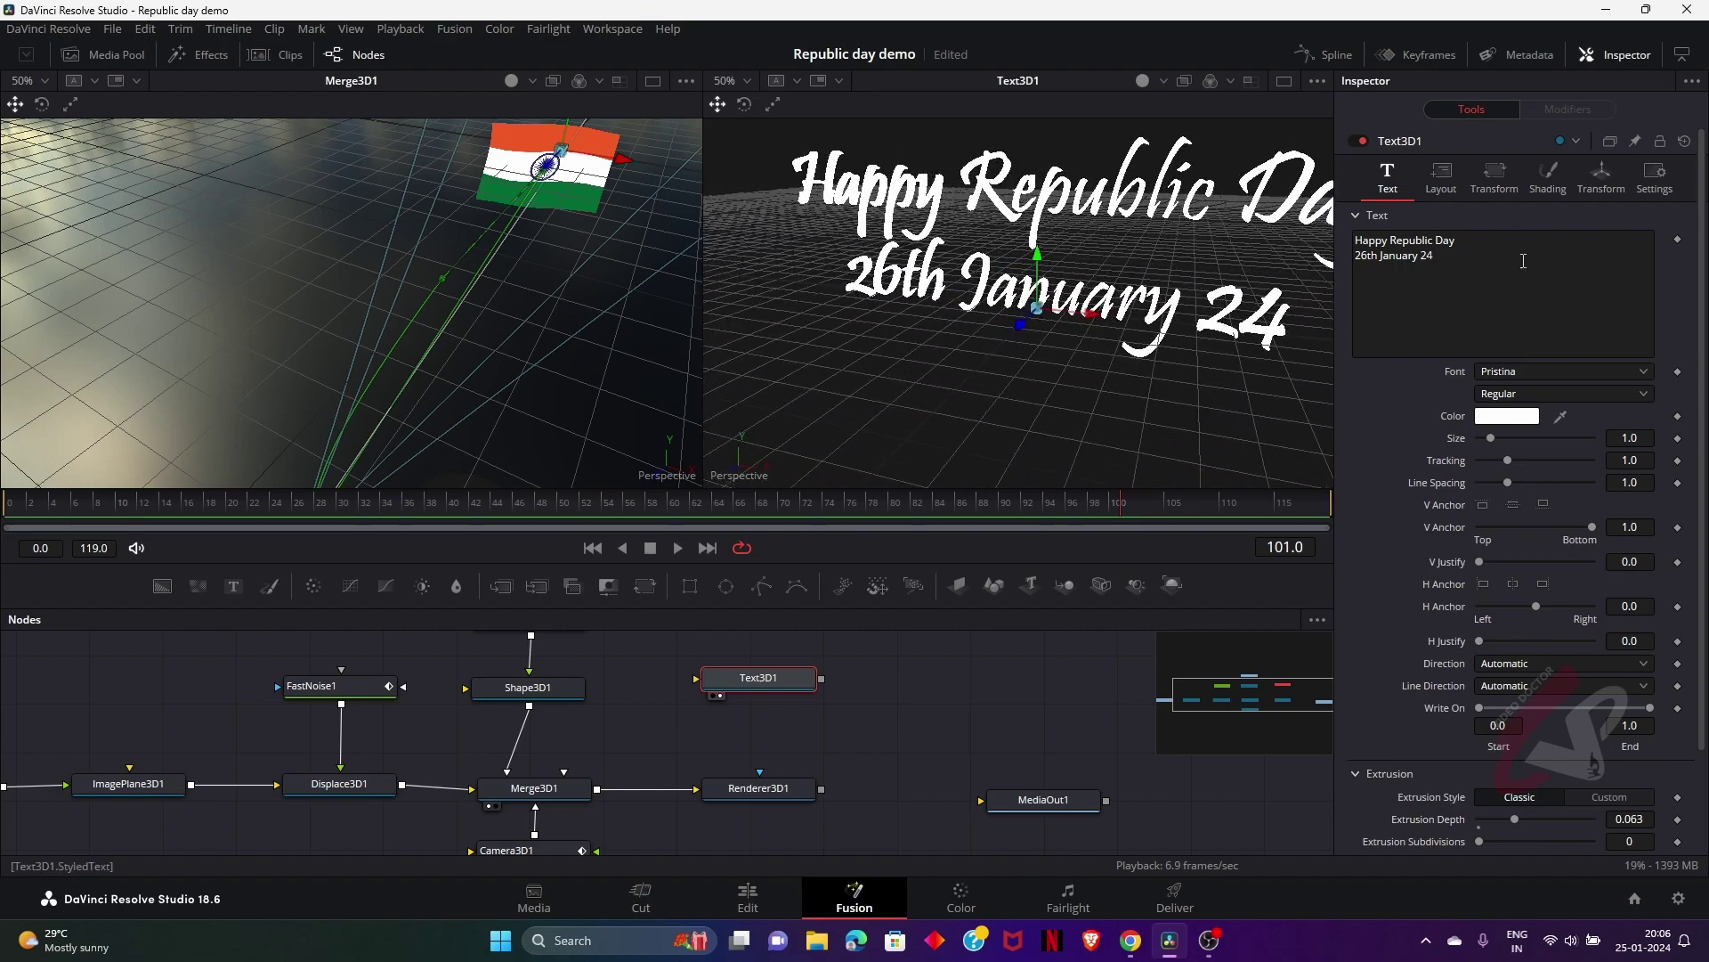
# Set the 3D text's material color to orange-red #ff5015
pyautogui.click(1548, 176)
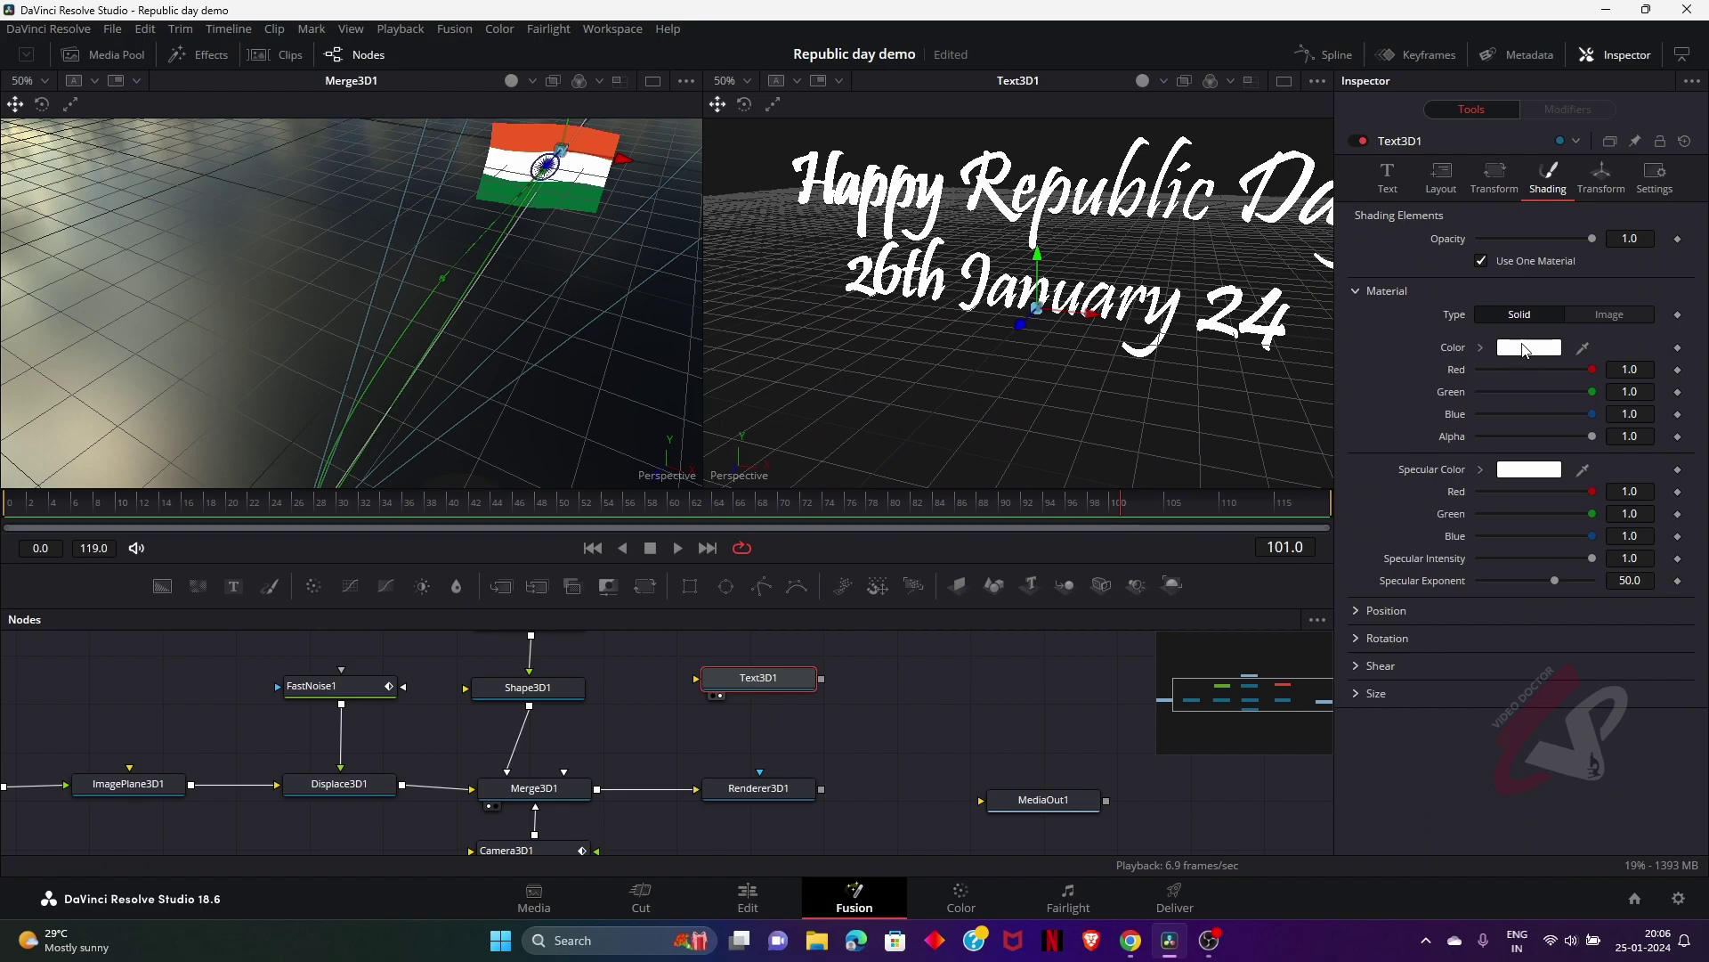
pyautogui.click(1525, 349)
pyautogui.moveTo(1034, 356); pyautogui.dragTo(1031, 323)
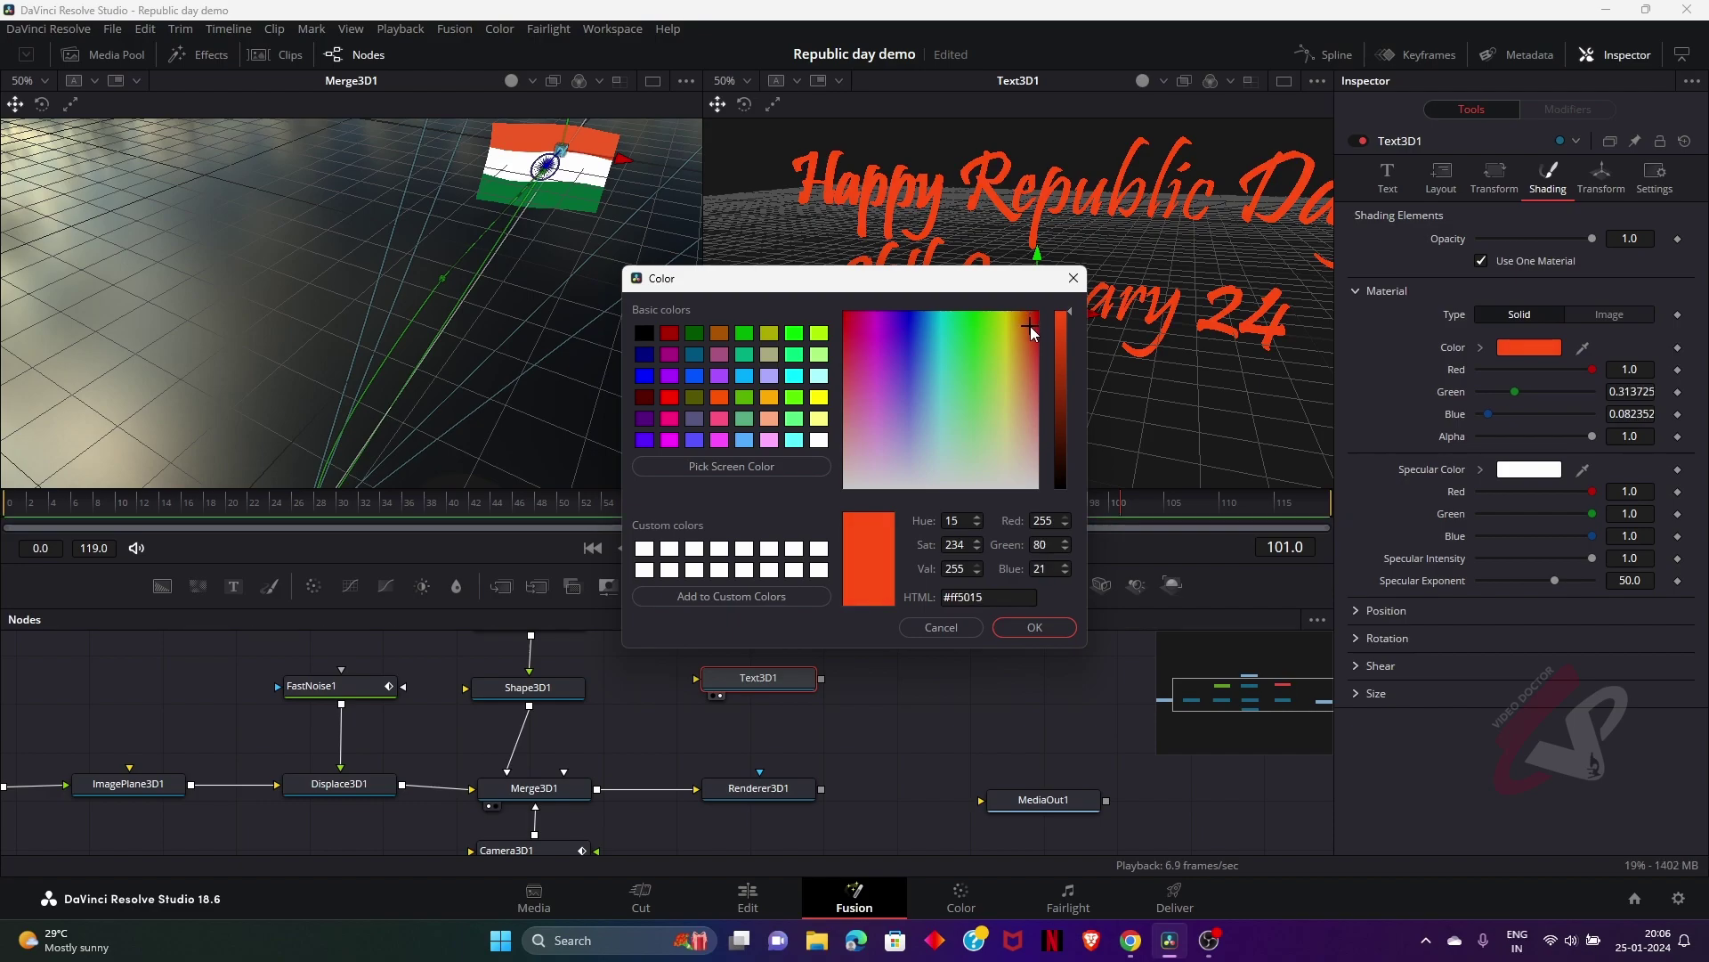
pyautogui.click(1044, 627)
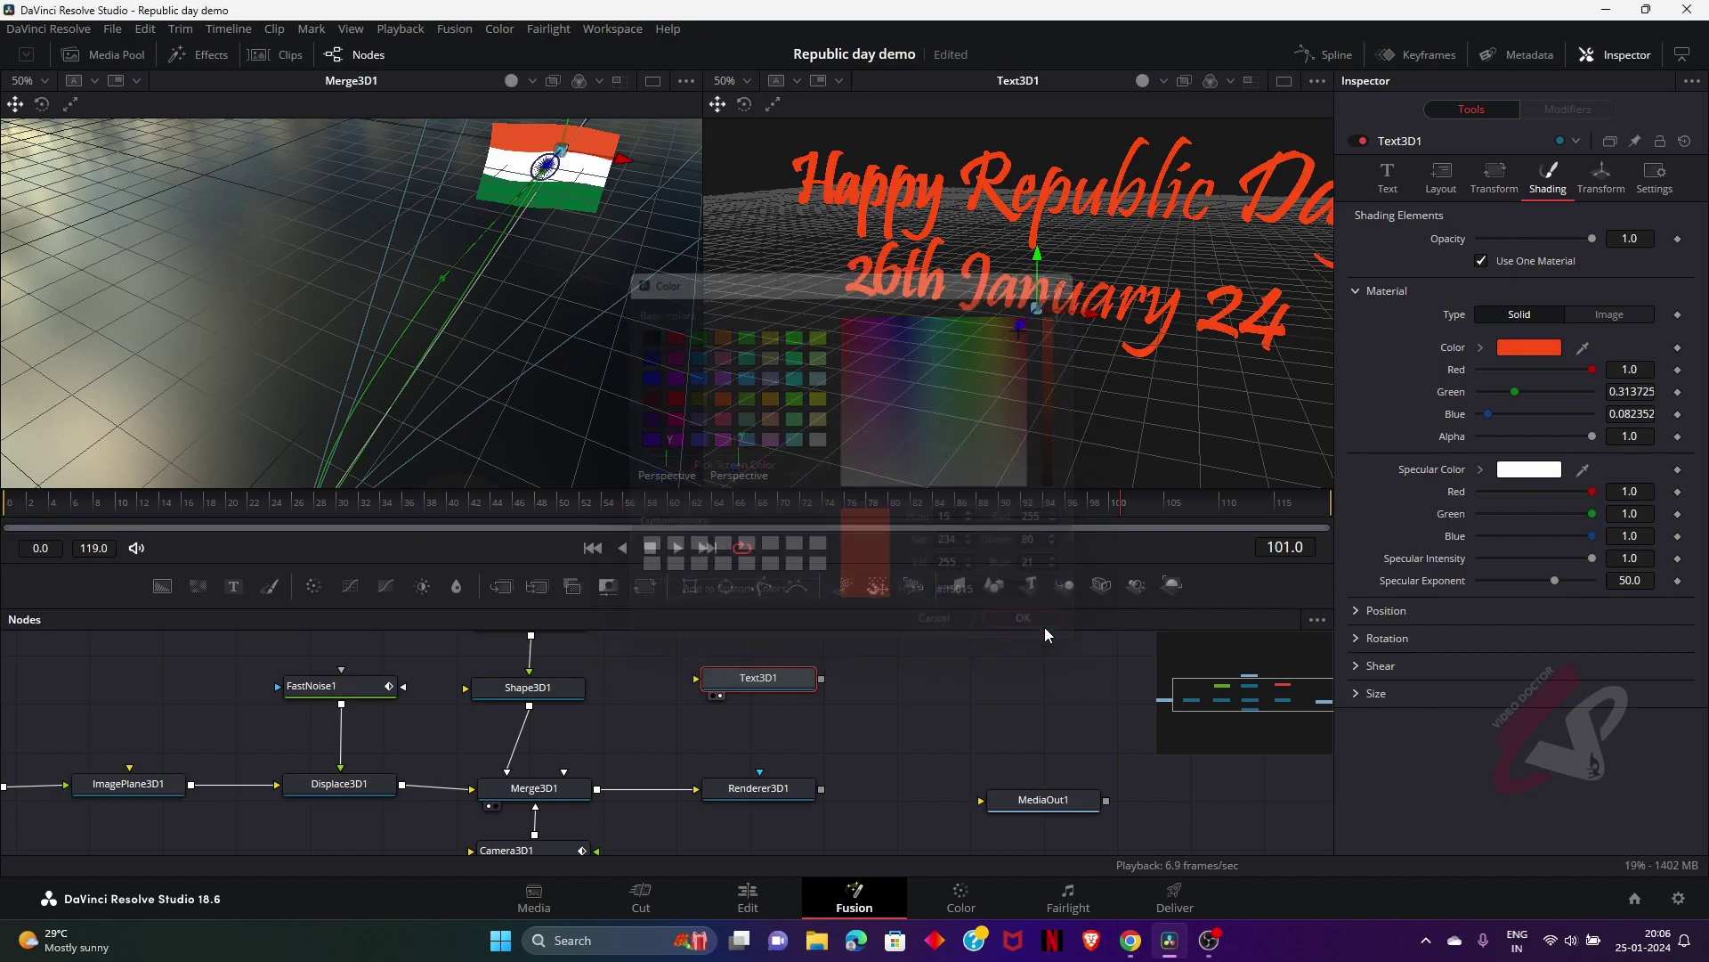
# Set the text's specular color to a grey-blue of about 0.569 red, 0.631 green and 0.647 blue
pyautogui.click(1538, 473)
pyautogui.moveTo(965, 379); pyautogui.dragTo(934, 462)
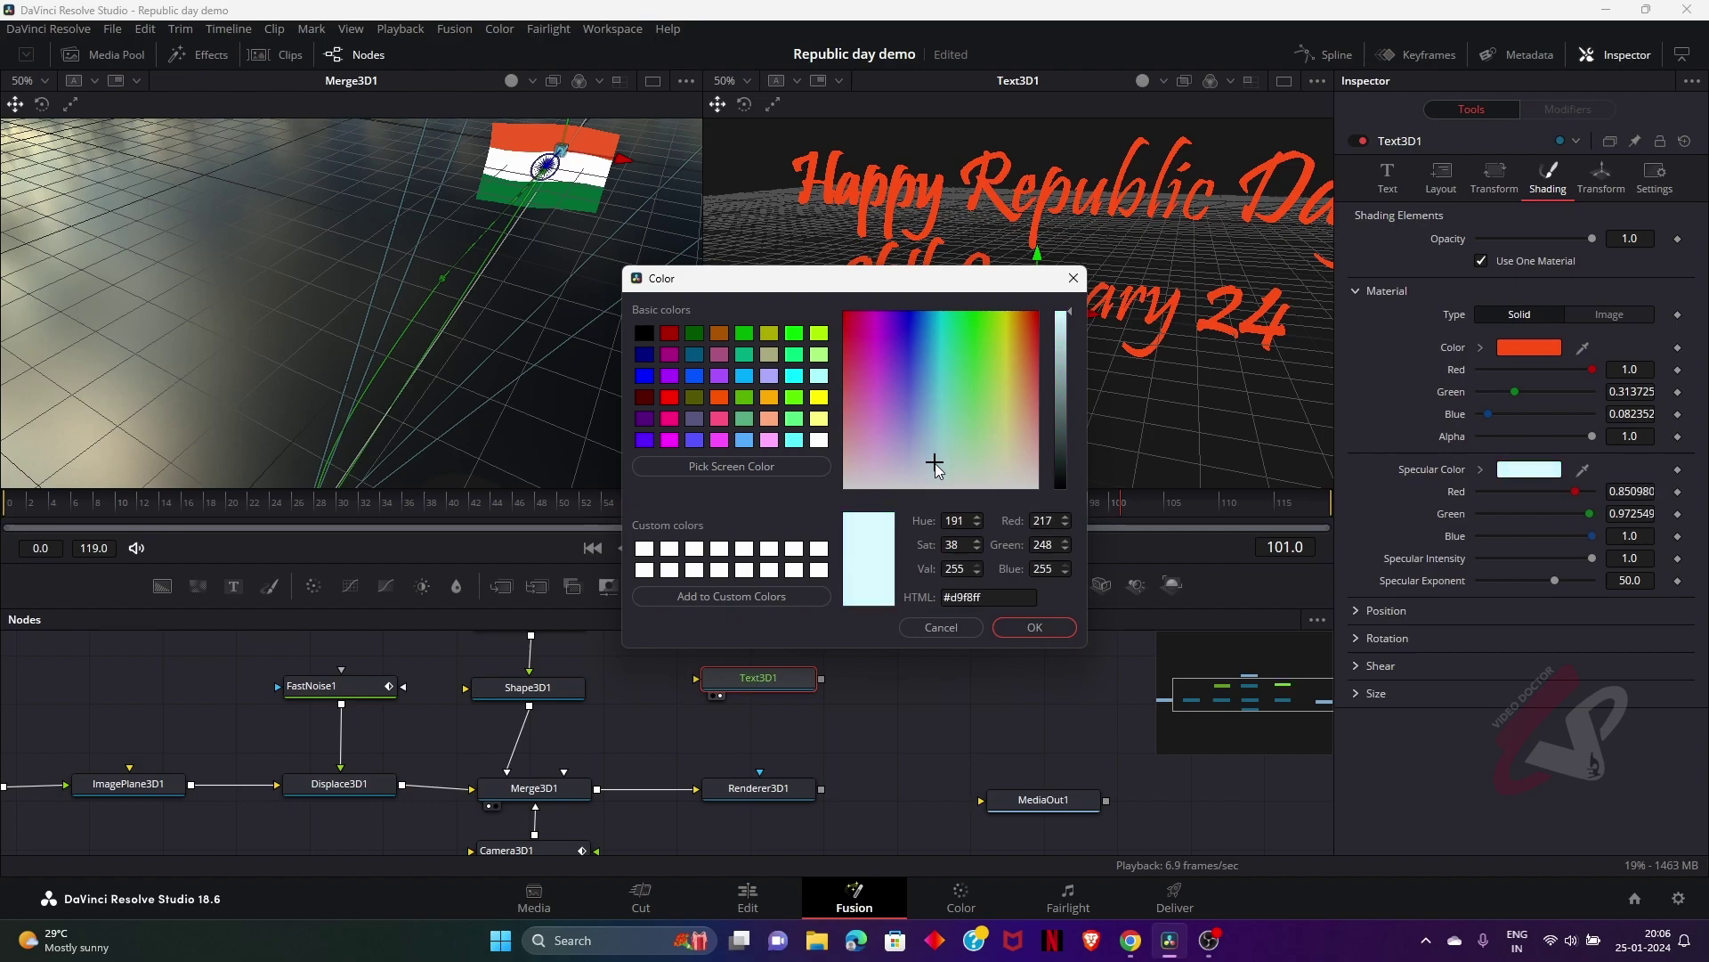
pyautogui.click(1060, 374)
pyautogui.click(1030, 626)
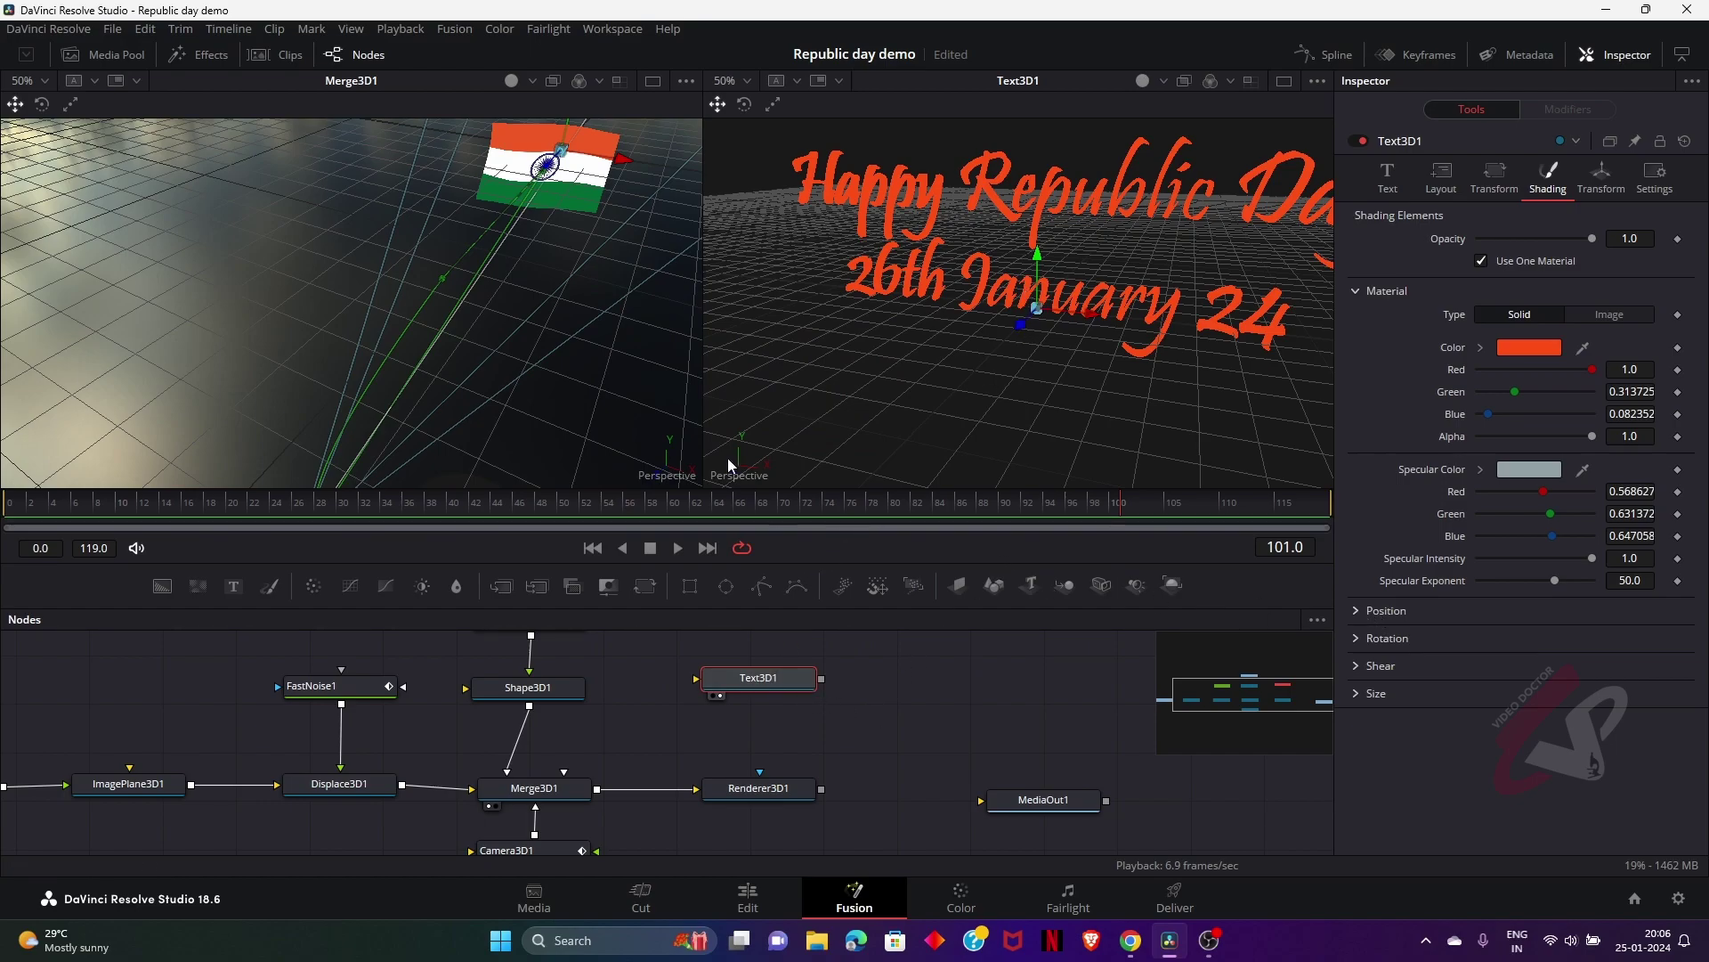
# Connect the Text3D1 output to Merge3D1 and show Renderer3D1 in the second viewer
pyautogui.moveTo(821, 678); pyautogui.dragTo(575, 789)
pyautogui.moveTo(595, 337); pyautogui.dragTo(386, 503)
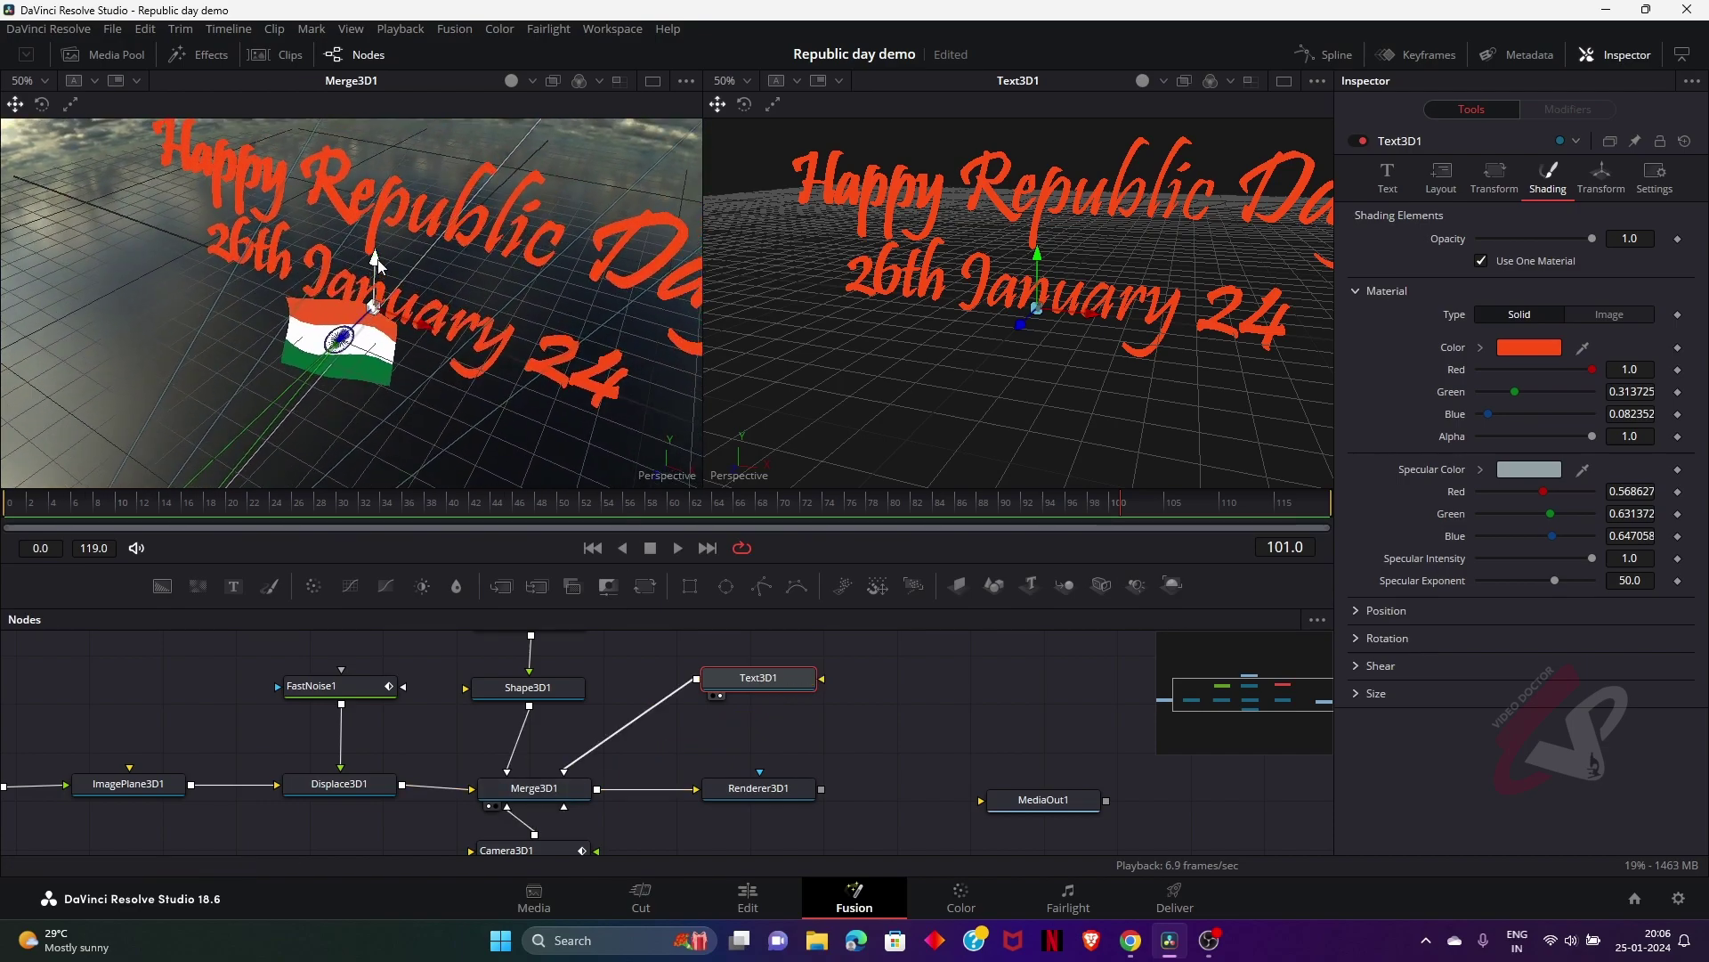
pyautogui.press('2')
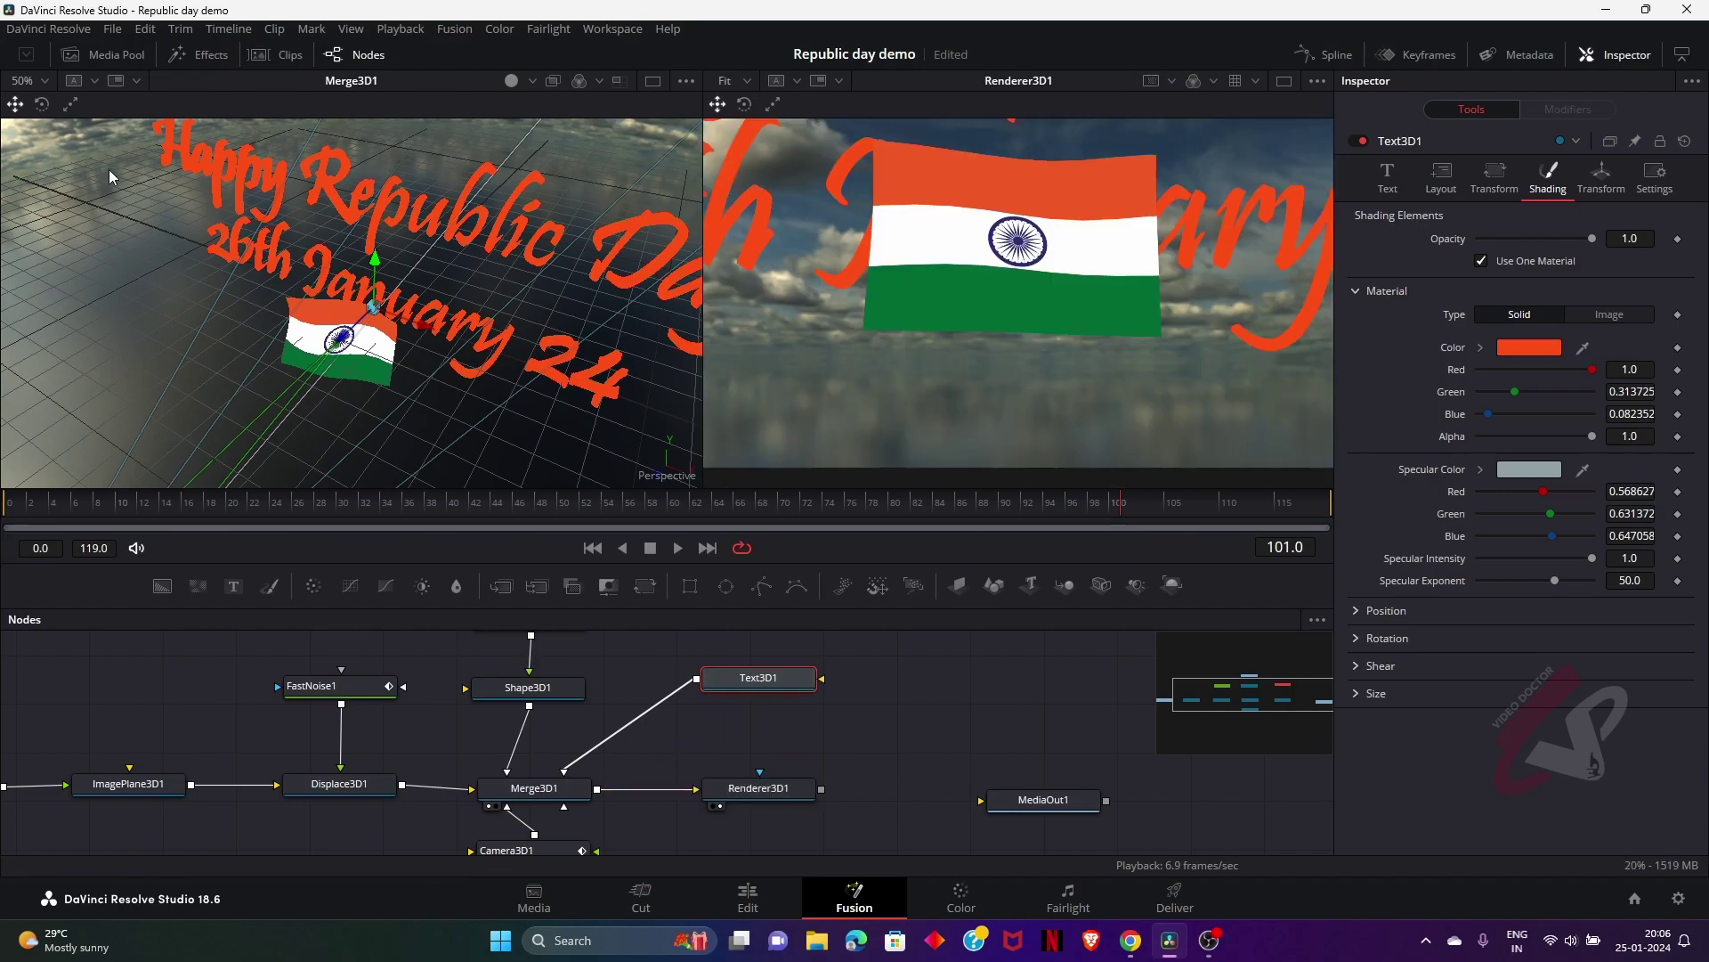
# Set the text size to 0.25 and move the text down and forward to sit beneath the flag
pyautogui.moveTo(375, 261); pyautogui.dragTo(375, 289)
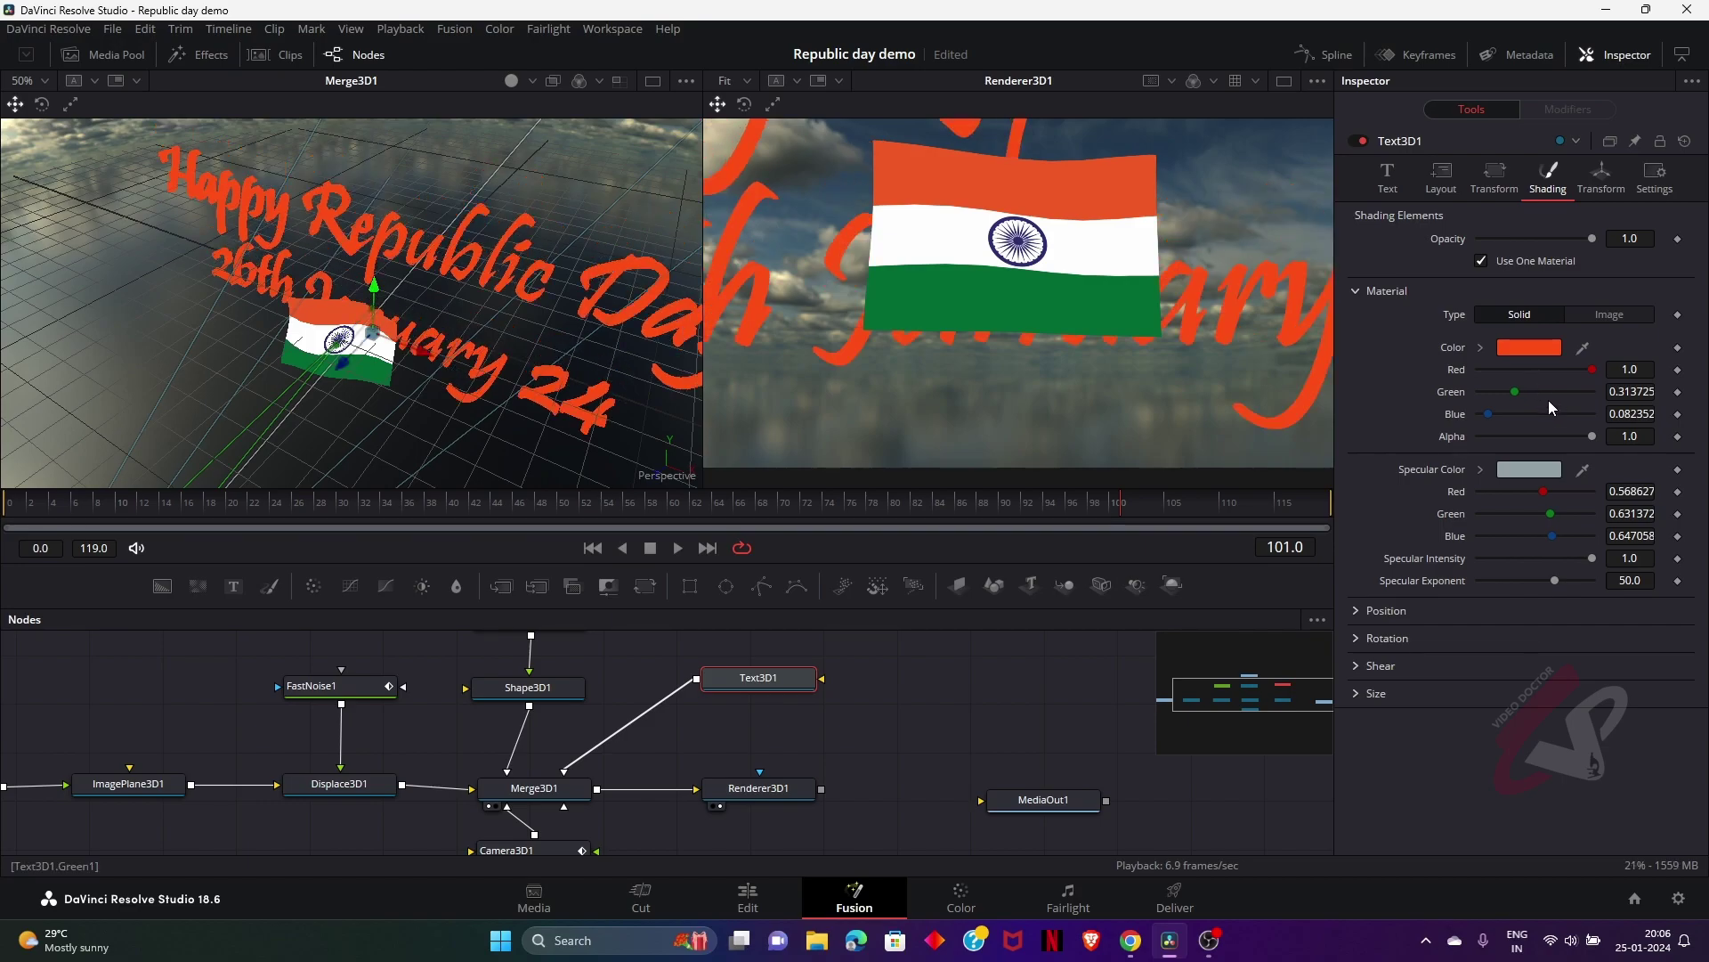
pyautogui.click(1395, 190)
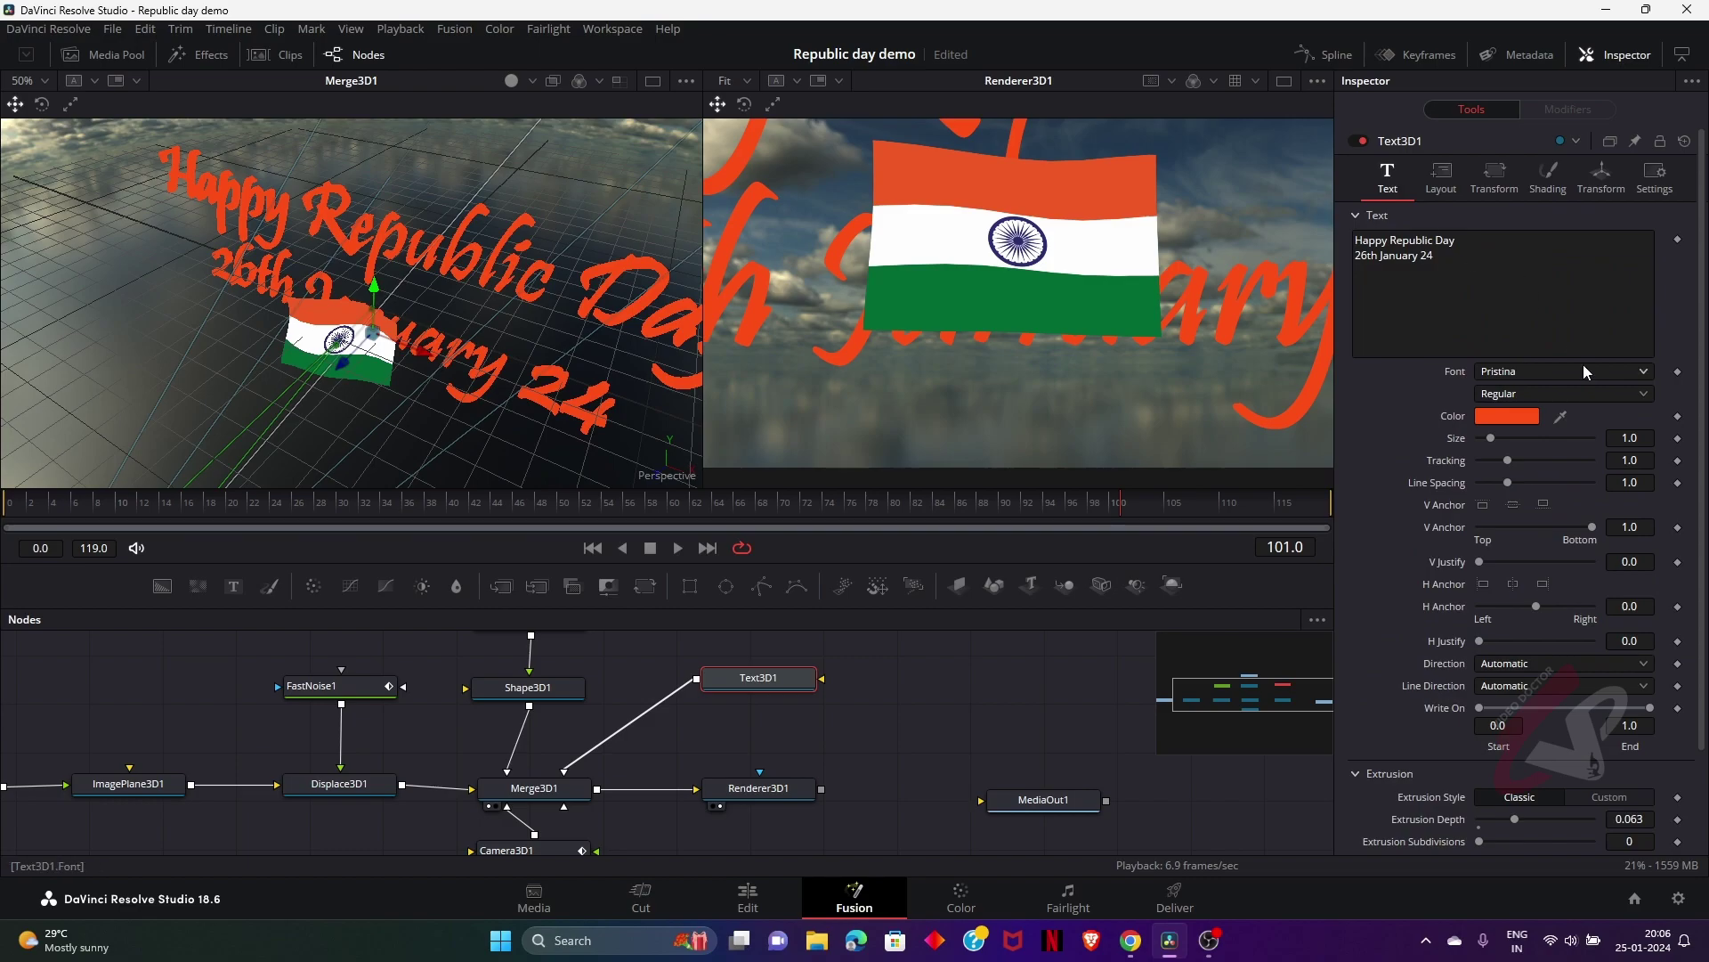
pyautogui.moveTo(1631, 438); pyautogui.dragTo(1379, 413)
pyautogui.moveTo(374, 285); pyautogui.dragTo(287, 454)
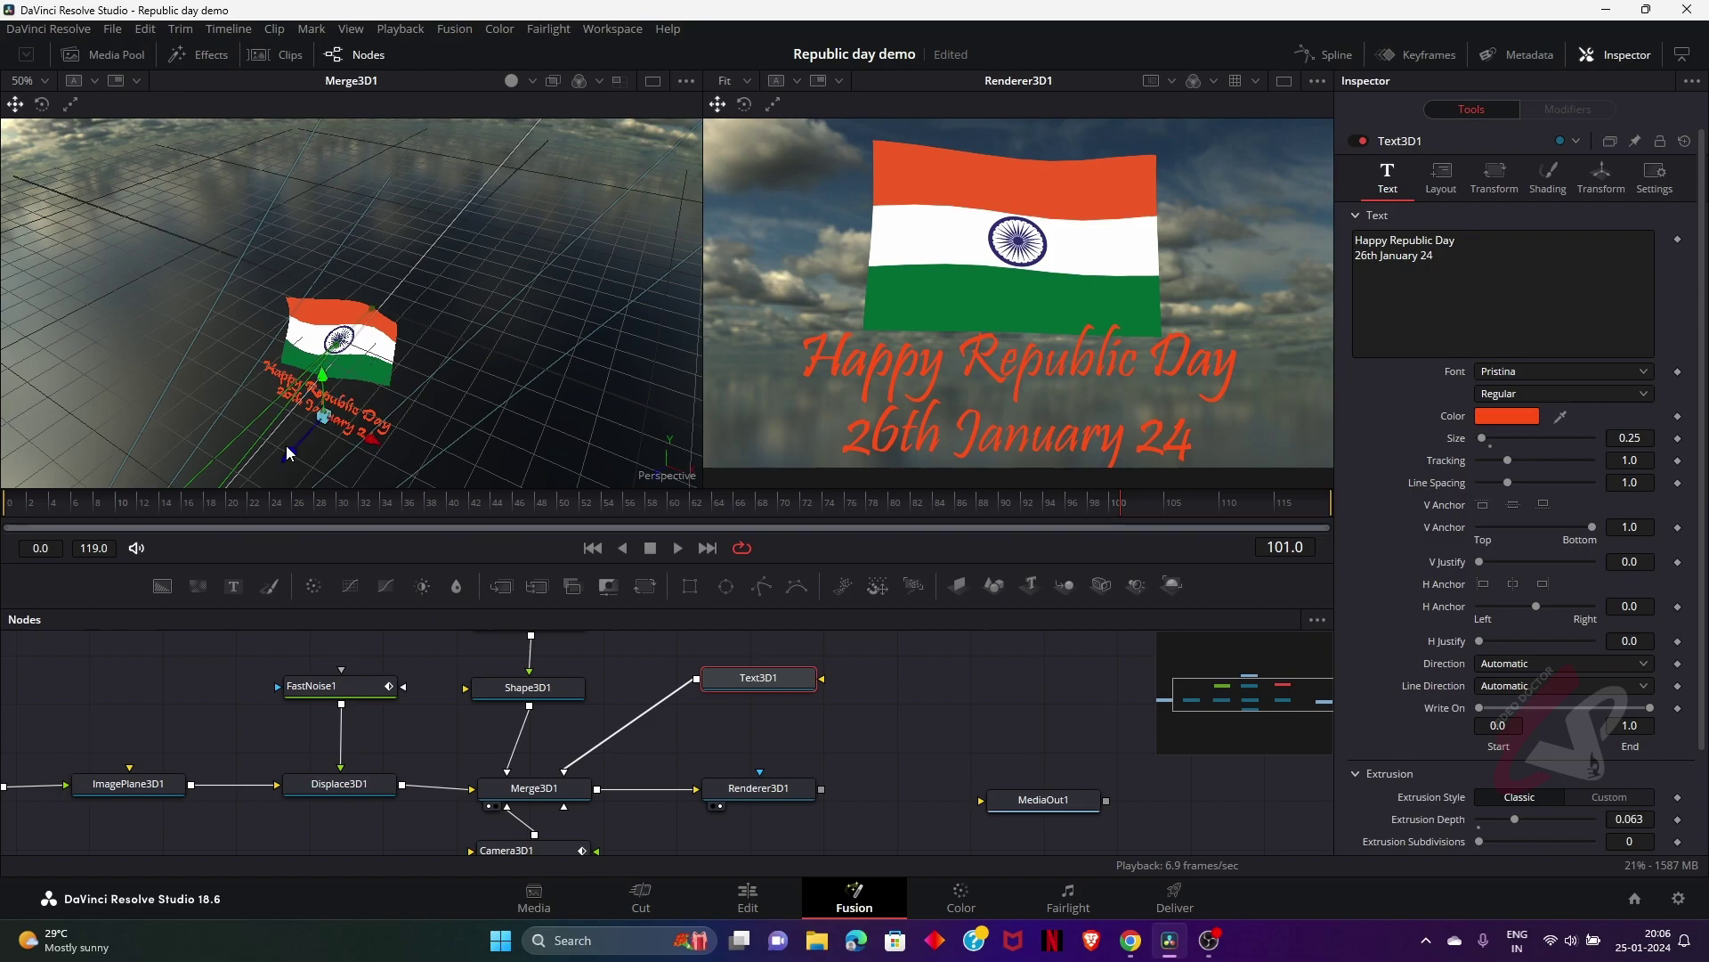
pyautogui.click(295, 447)
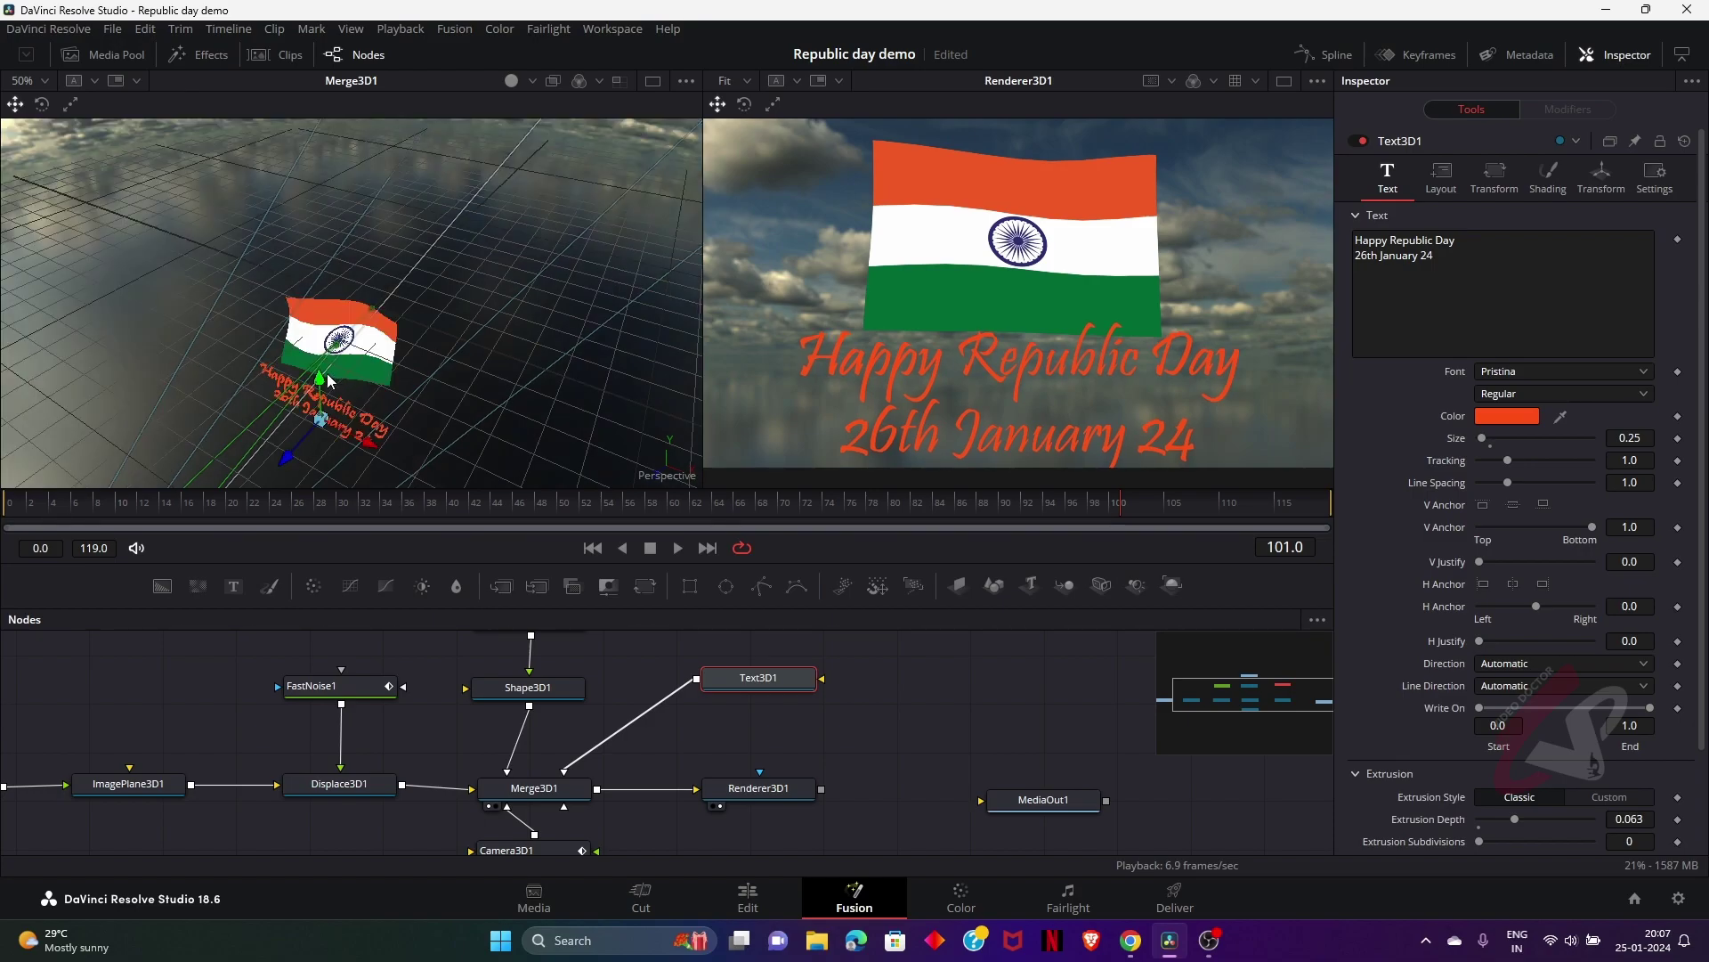
pyautogui.moveTo(319, 378); pyautogui.dragTo(317, 384)
# At frame 99, reduce the text size to 0.13 and raise the text closer to the flag's bottom edge
pyautogui.click(998, 516)
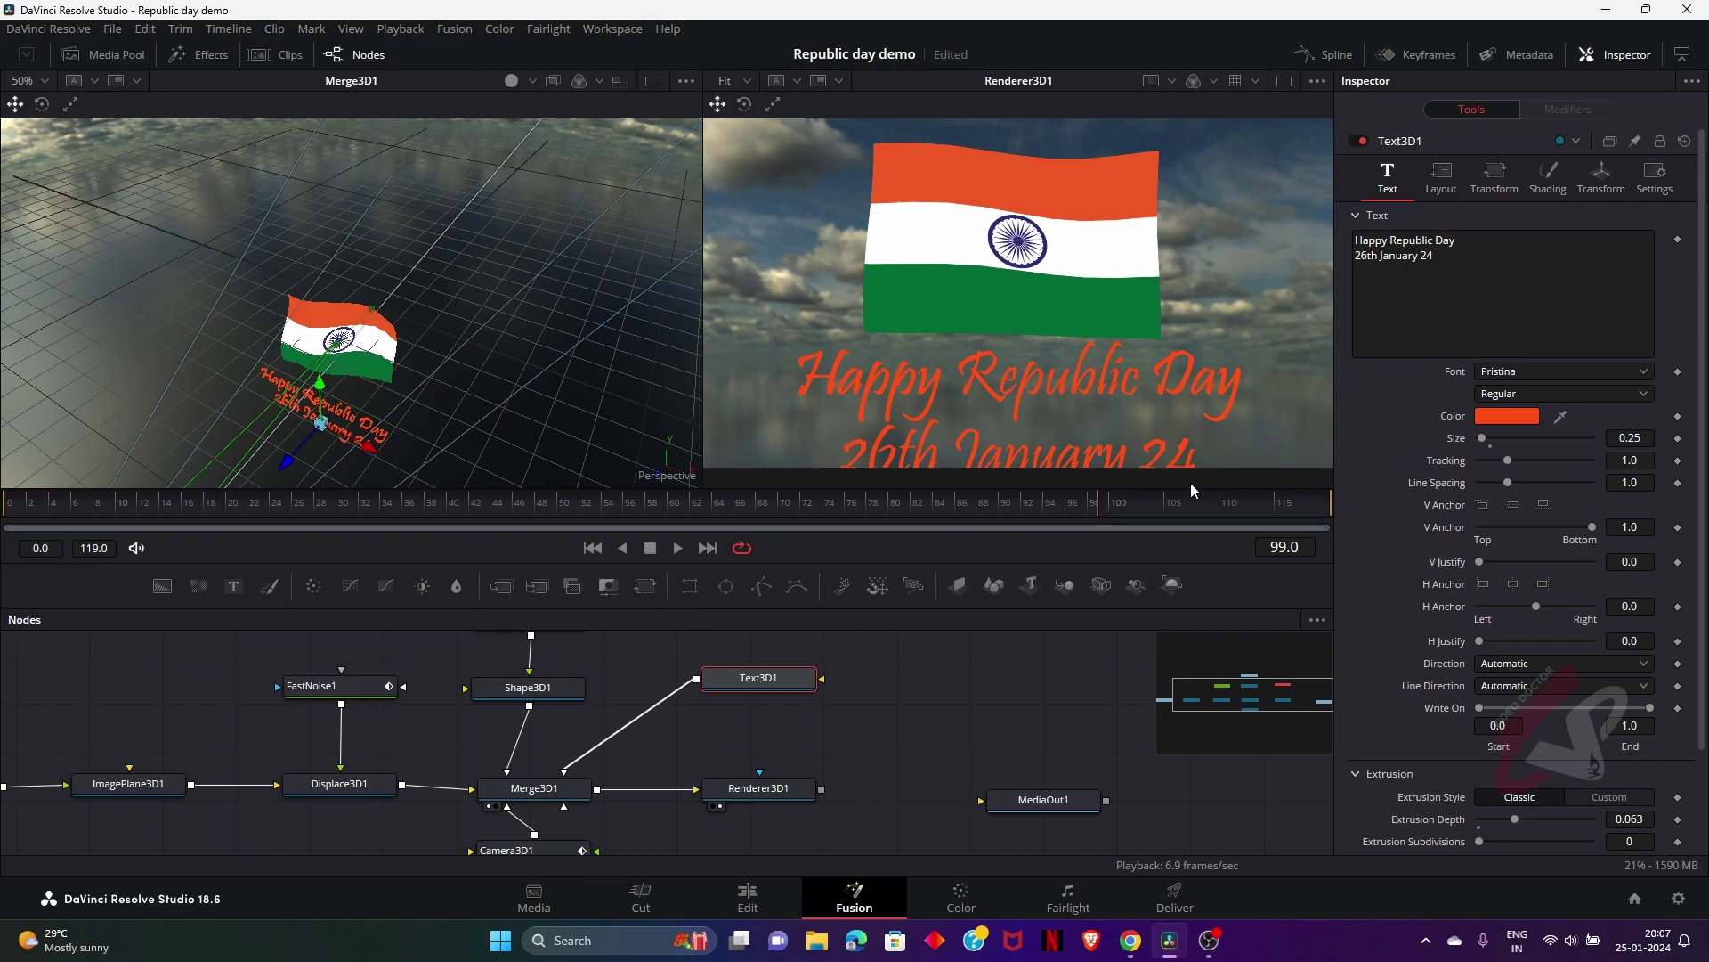
pyautogui.doubleClick(1641, 437)
pyautogui.write('0.05')
pyautogui.press('Return')
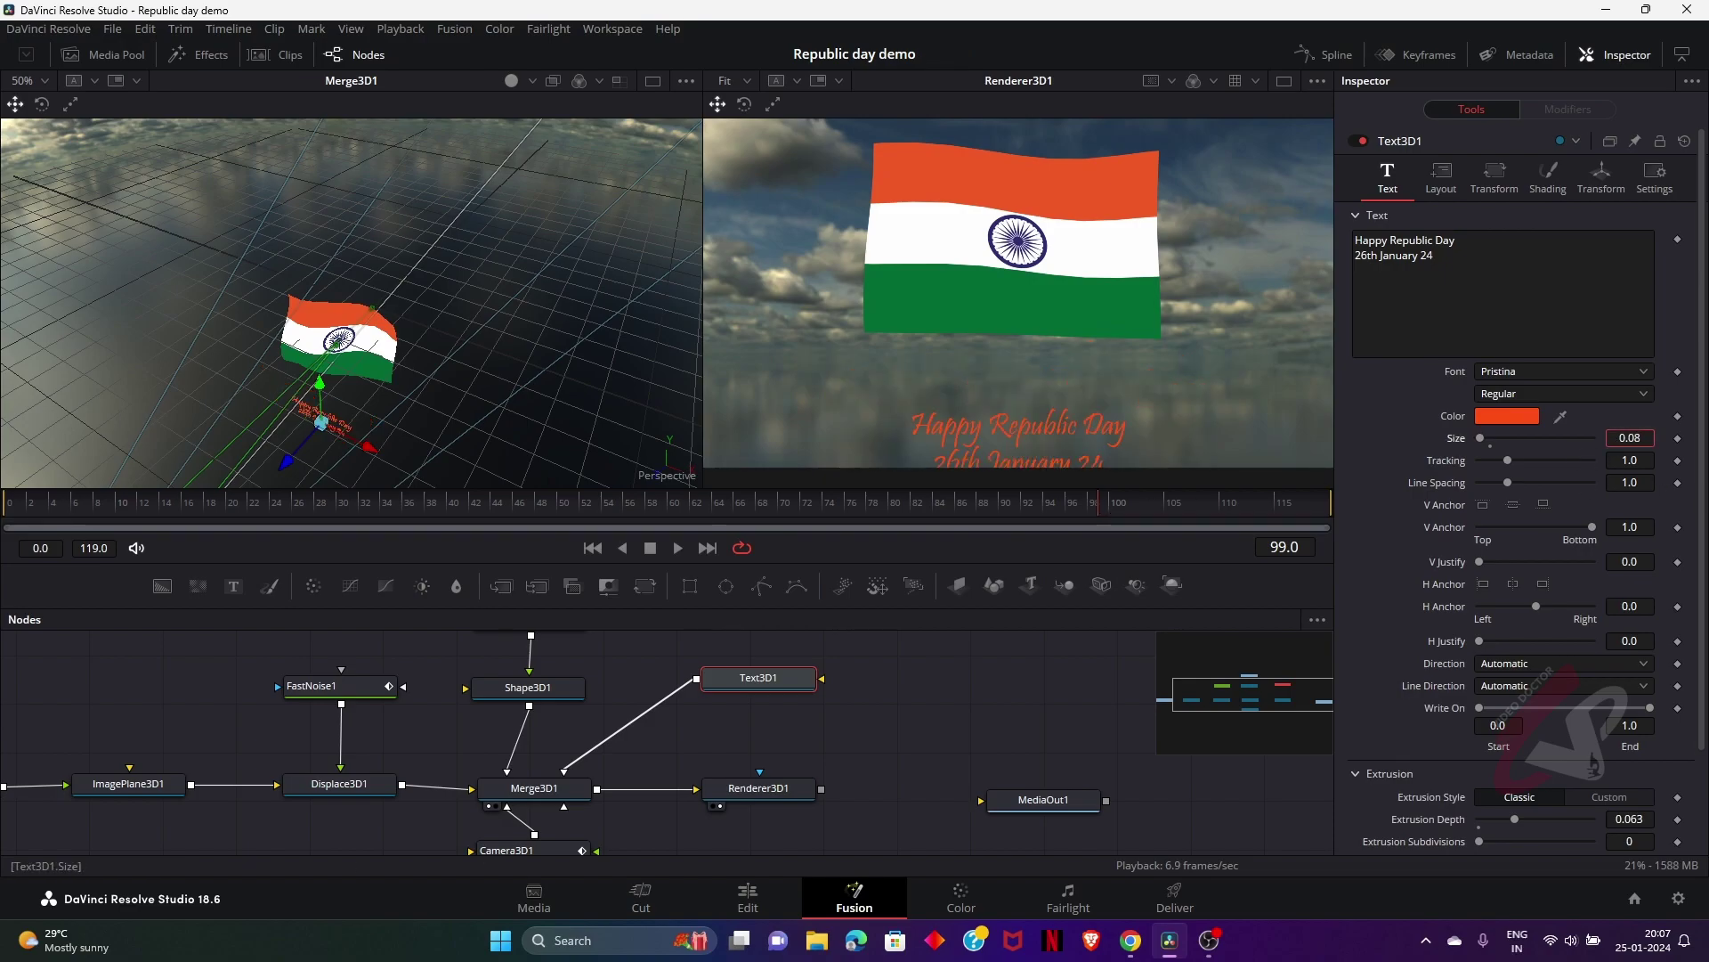
pyautogui.press('Up')
pyautogui.press('Up')
pyautogui.press('Up')
pyautogui.press('Up')
pyautogui.press('Up')
pyautogui.press('Up')
pyautogui.press('Up')
pyautogui.press('Up')
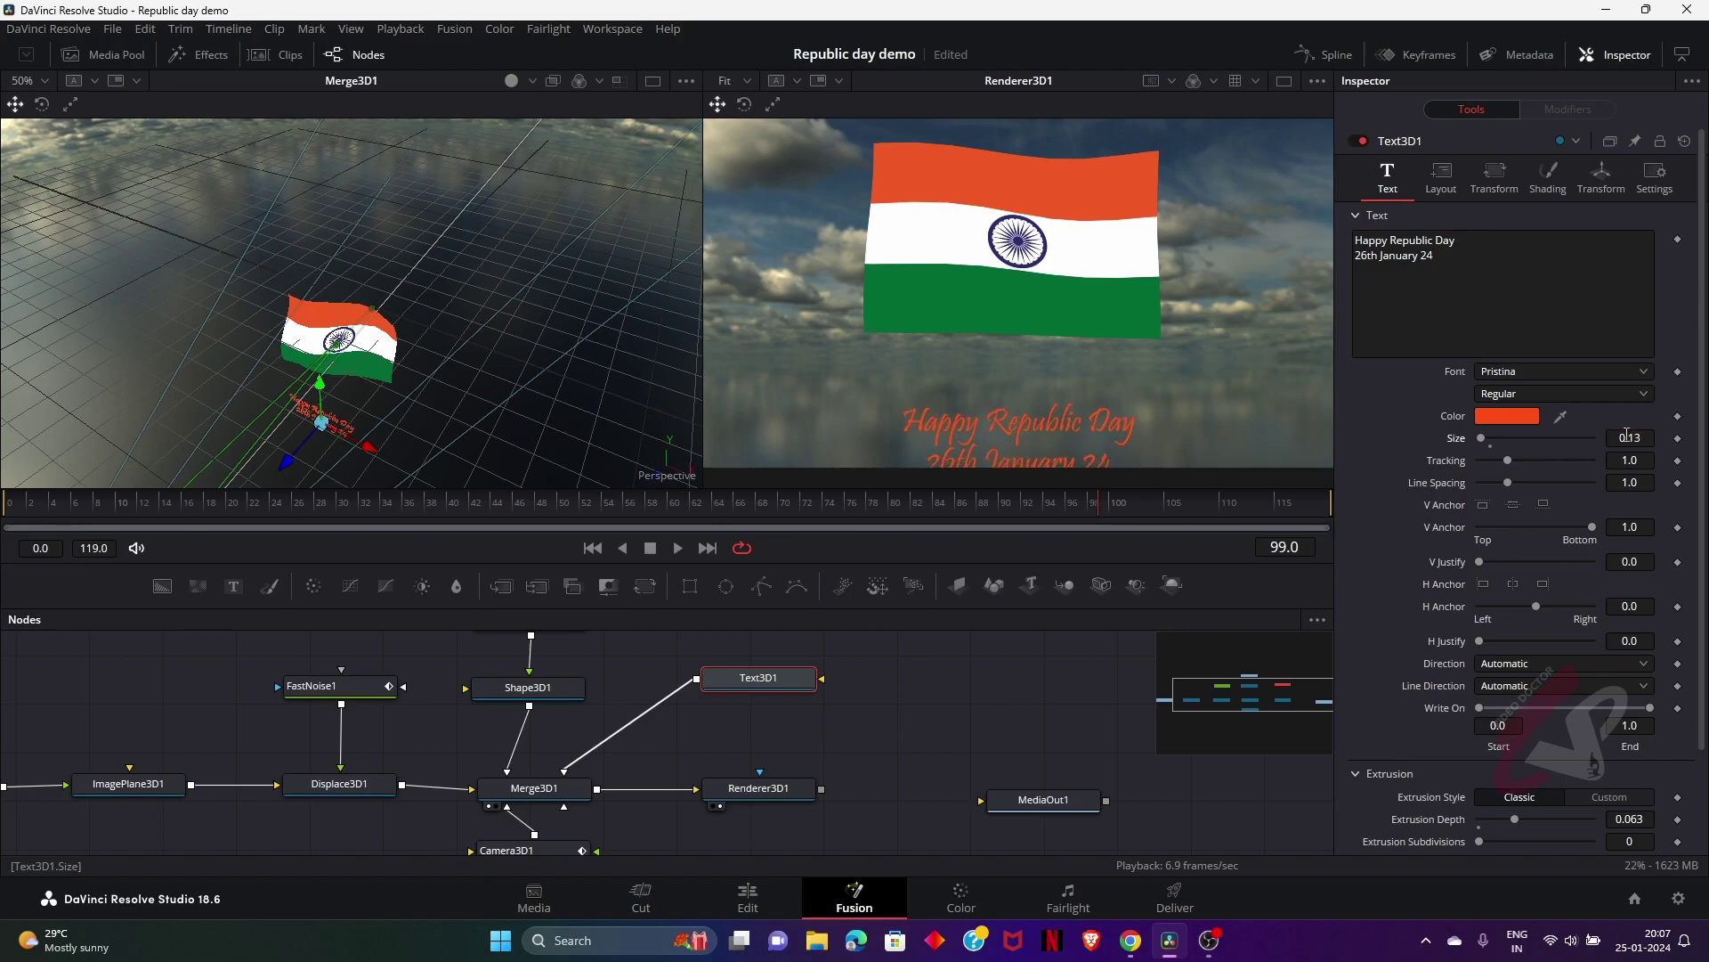
pyautogui.moveTo(319, 381); pyautogui.dragTo(314, 368)
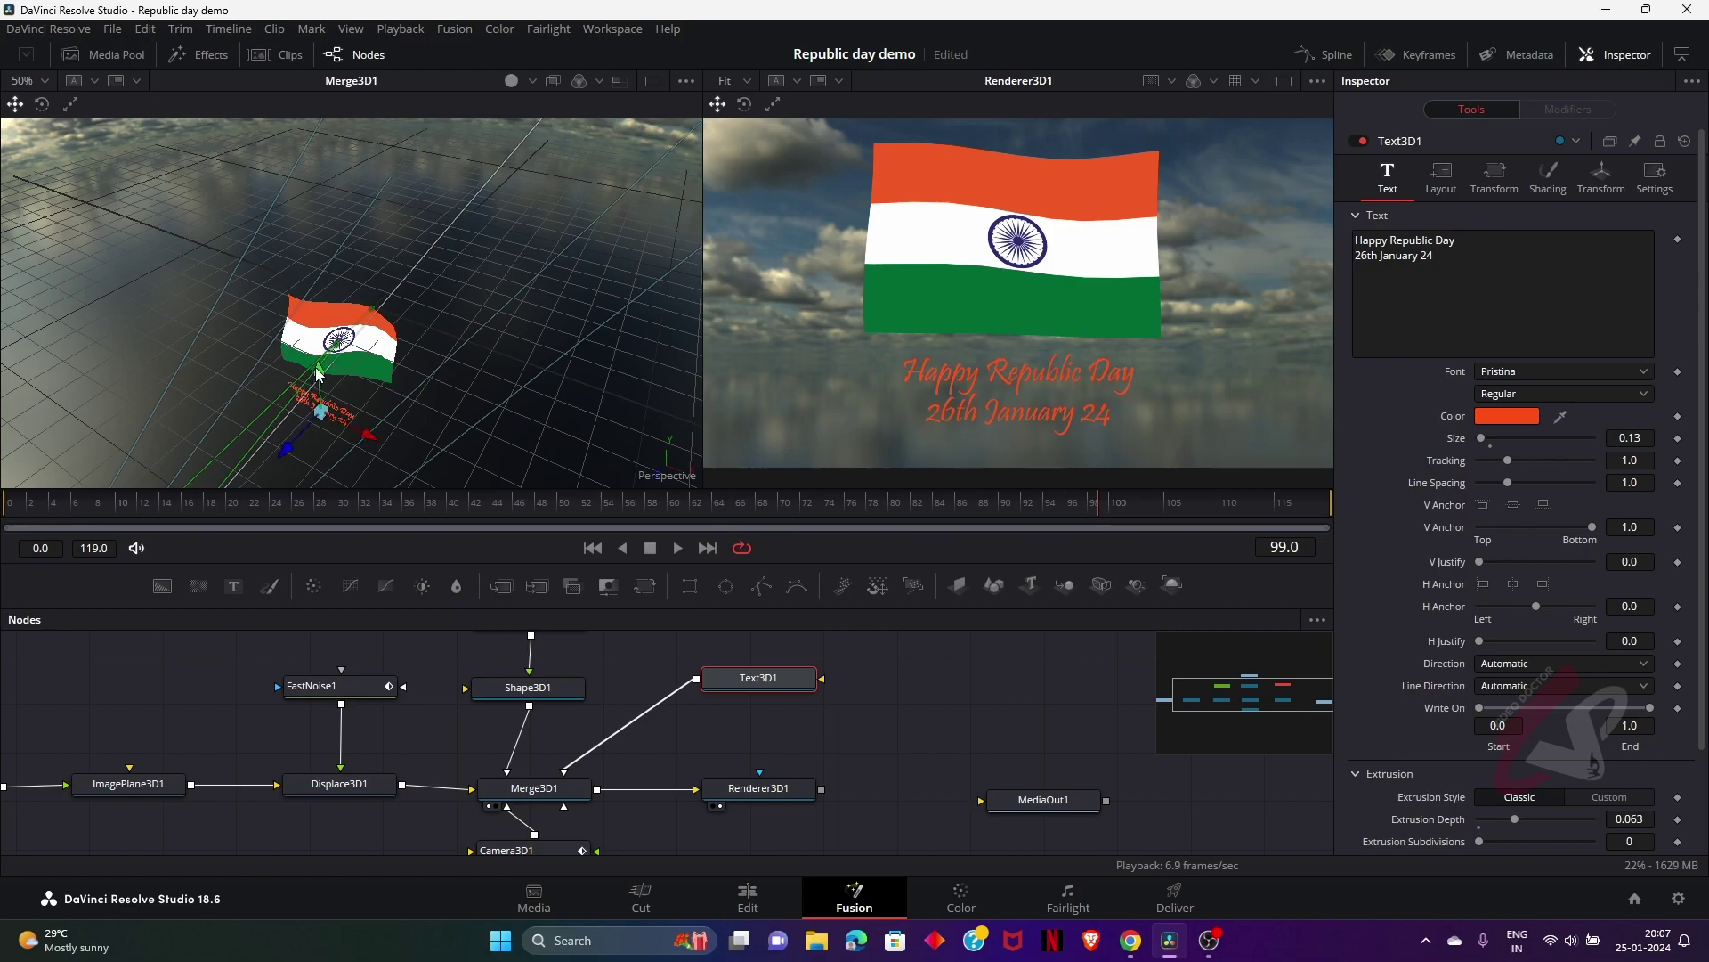
# Set the 3D text's size to 0.2
pyautogui.click(1630, 440)
pyautogui.press('Tab')
pyautogui.click(1646, 439)
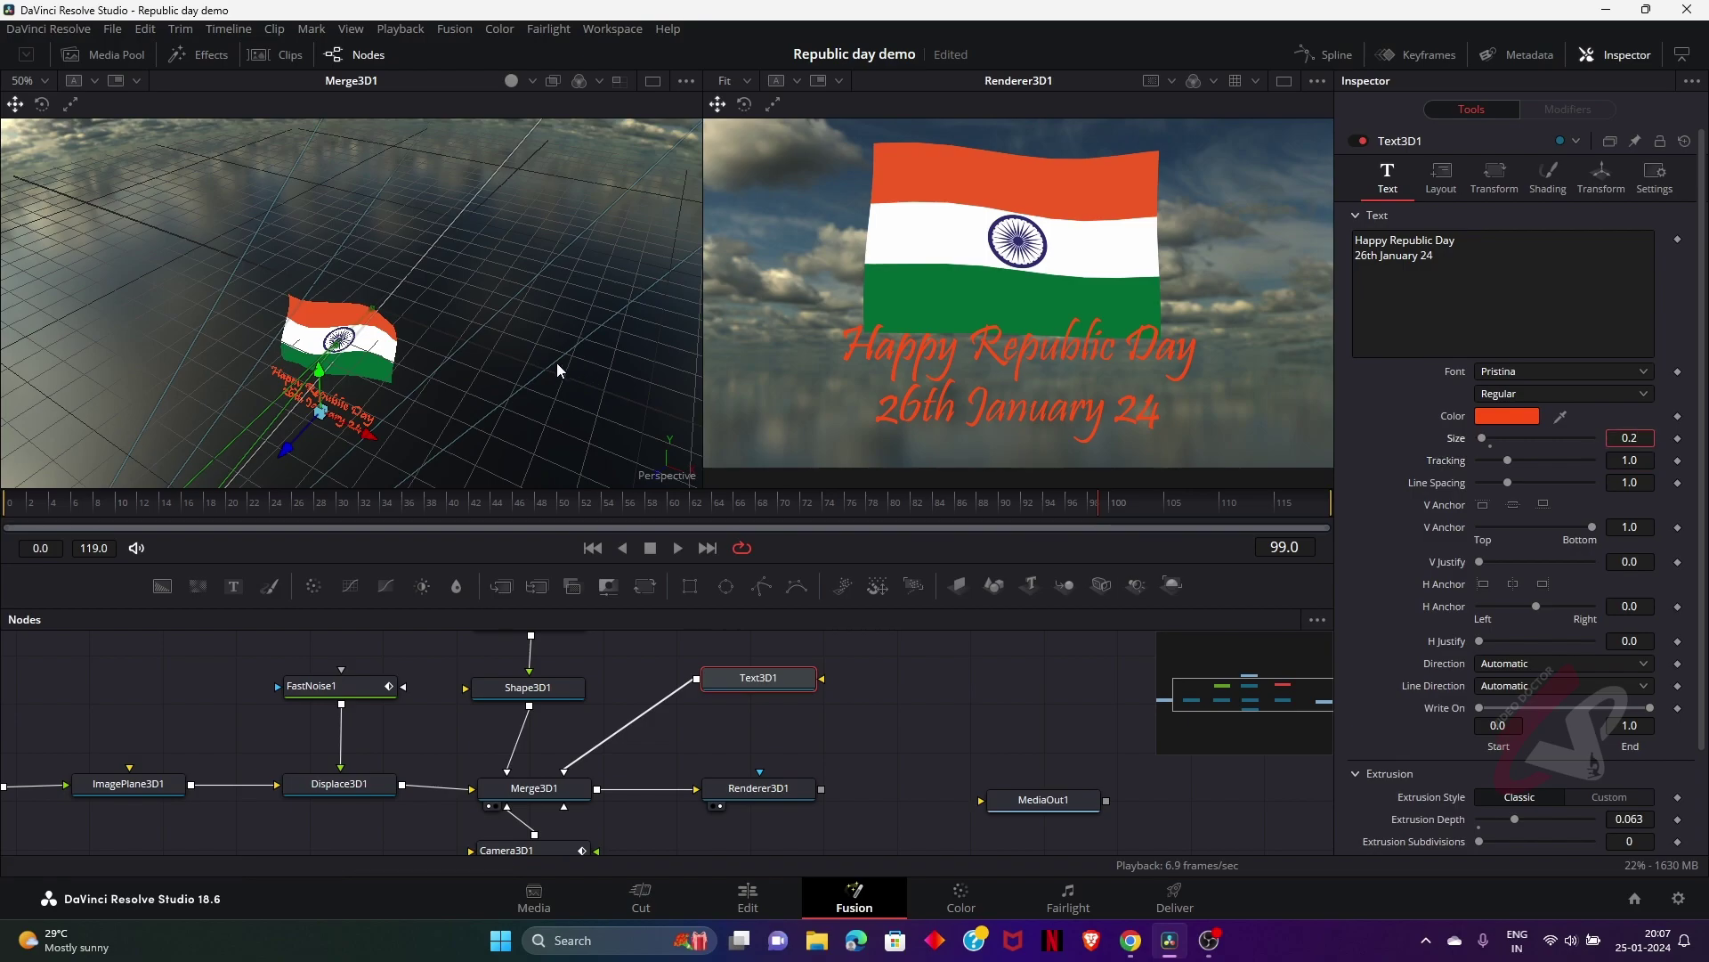
# Lower the 3D text slightly to clear the flag's bottom edge and check its placement at several frames
pyautogui.moveTo(308, 386); pyautogui.dragTo(324, 379)
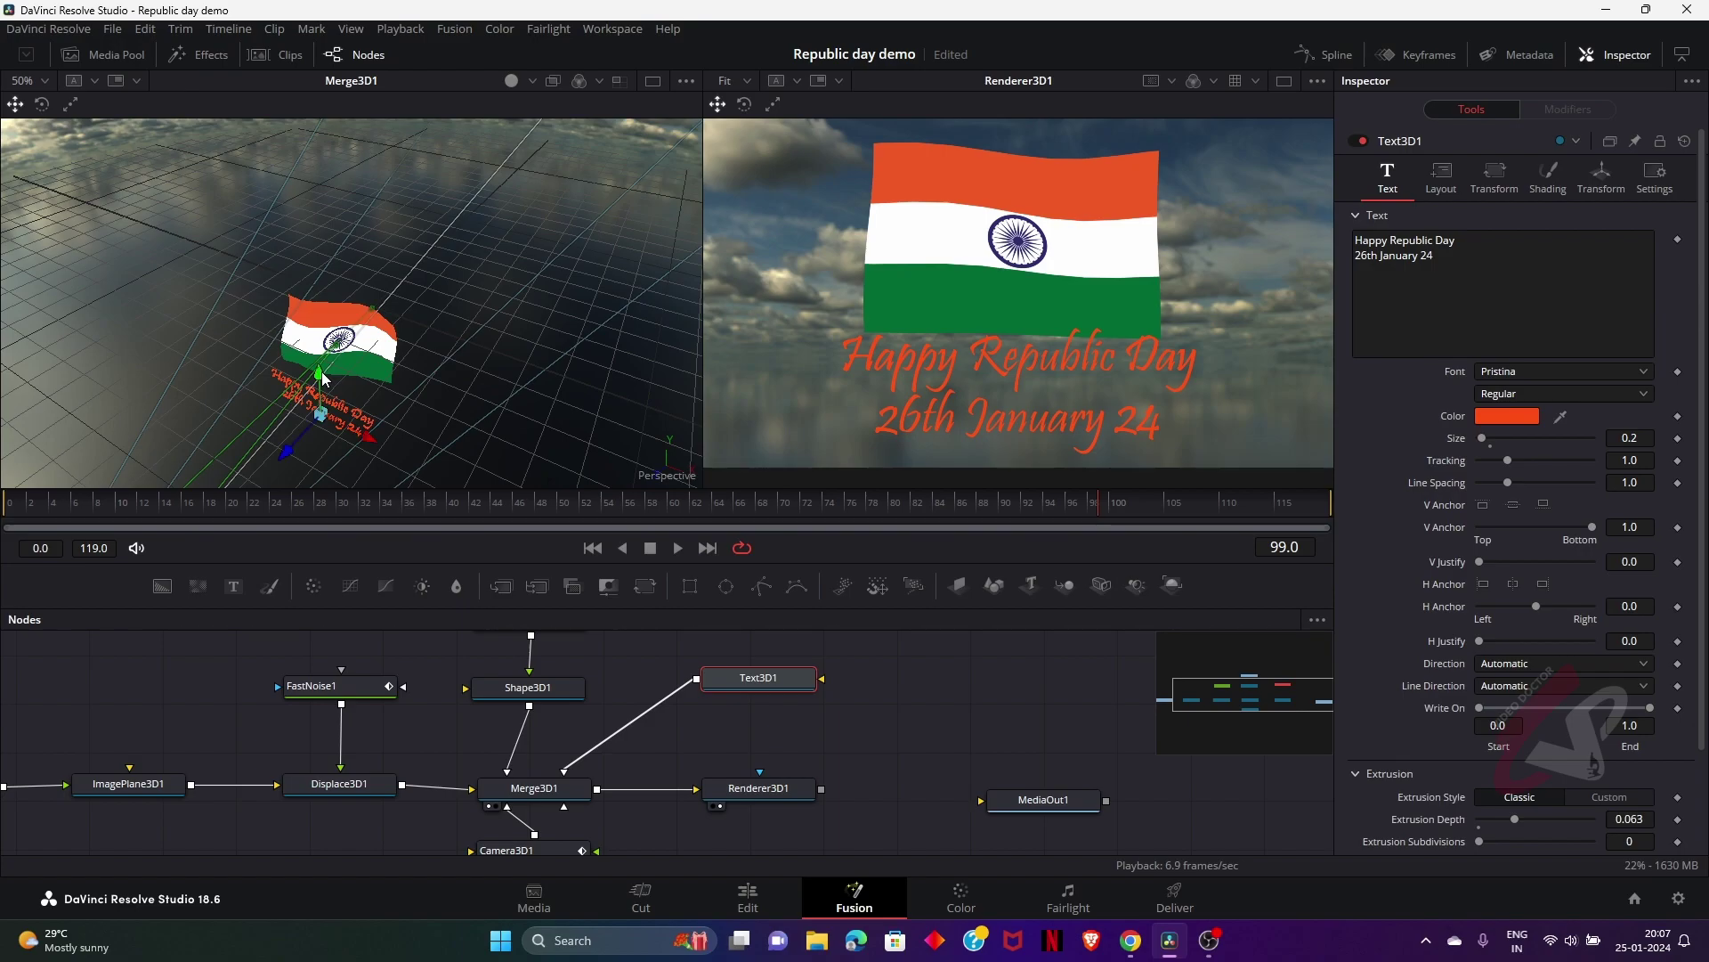
pyautogui.click(830, 500)
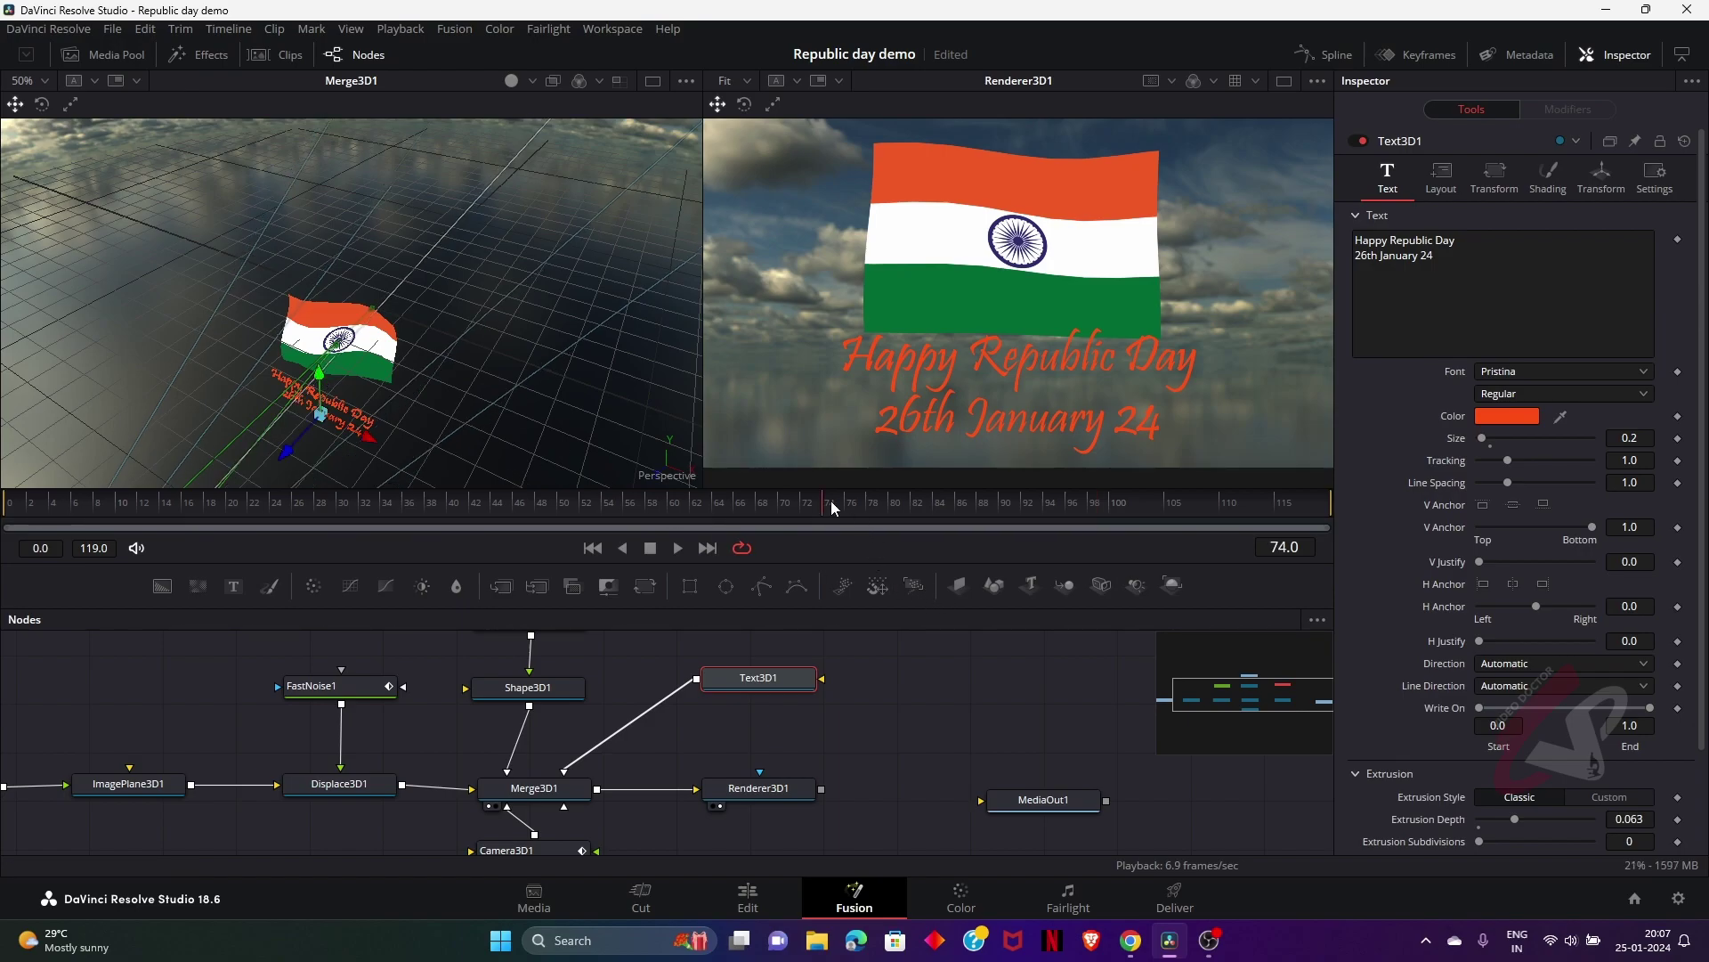
pyautogui.click(616, 500)
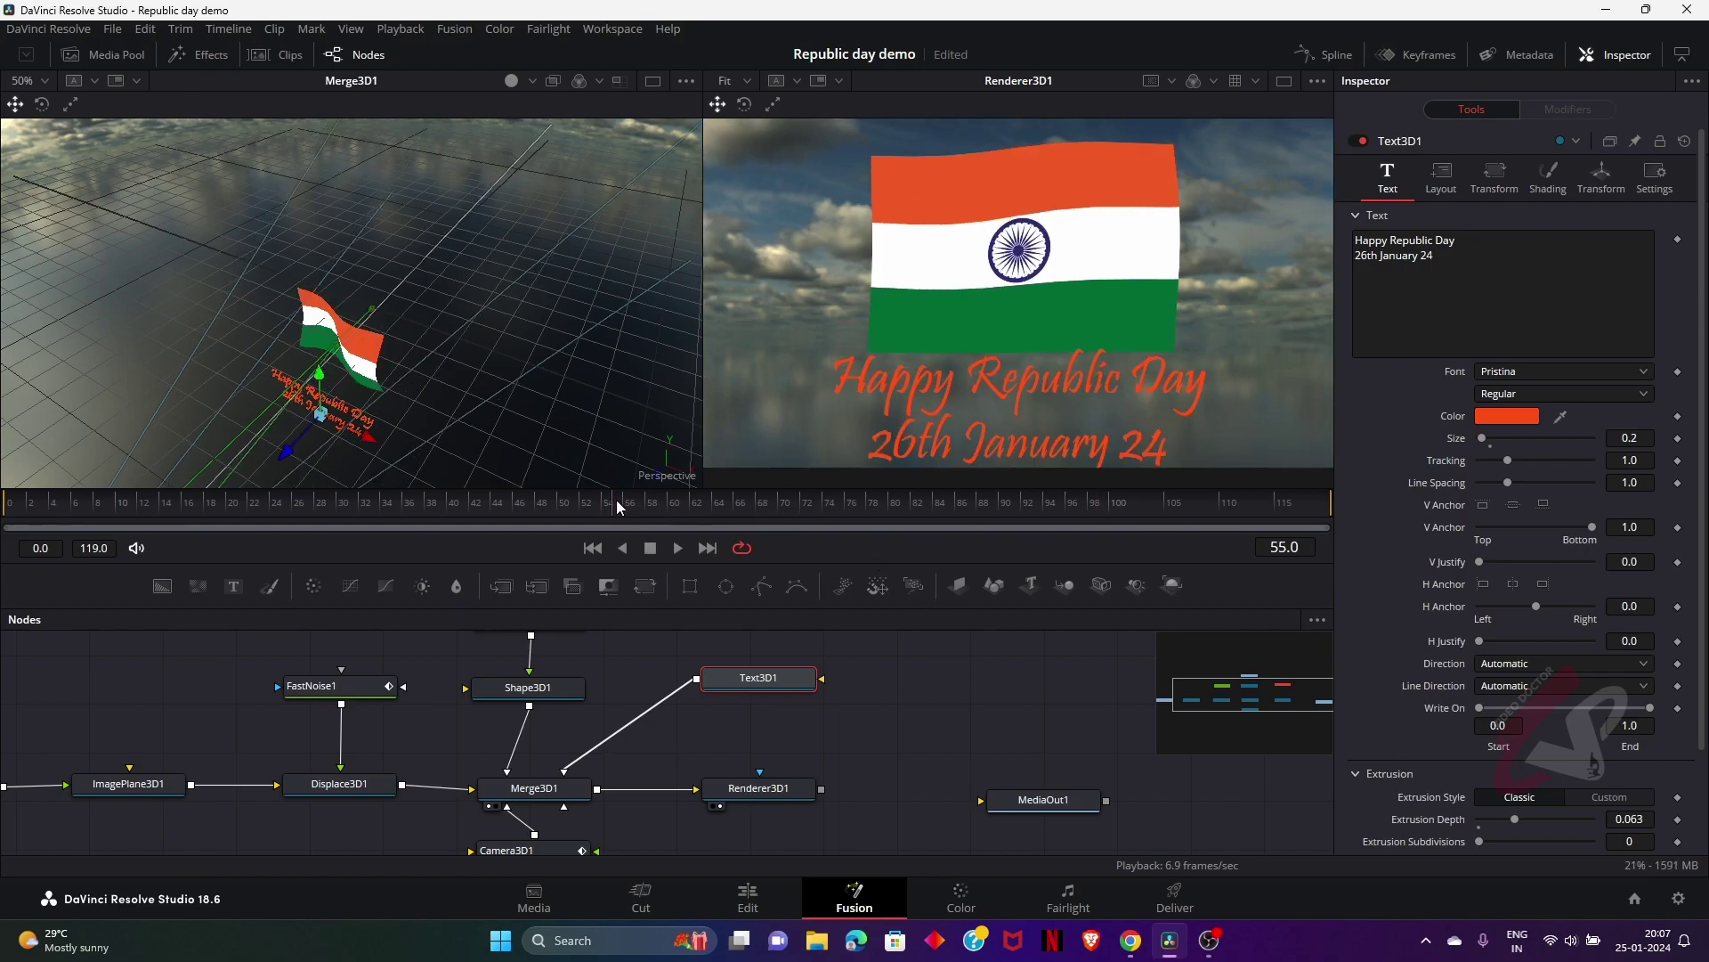
pyautogui.click(455, 497)
pyautogui.press('space')
# At frame 50, keyframe the 3D text's Write On and set its end to 0.0
pyautogui.moveTo(464, 503); pyautogui.dragTo(564, 511)
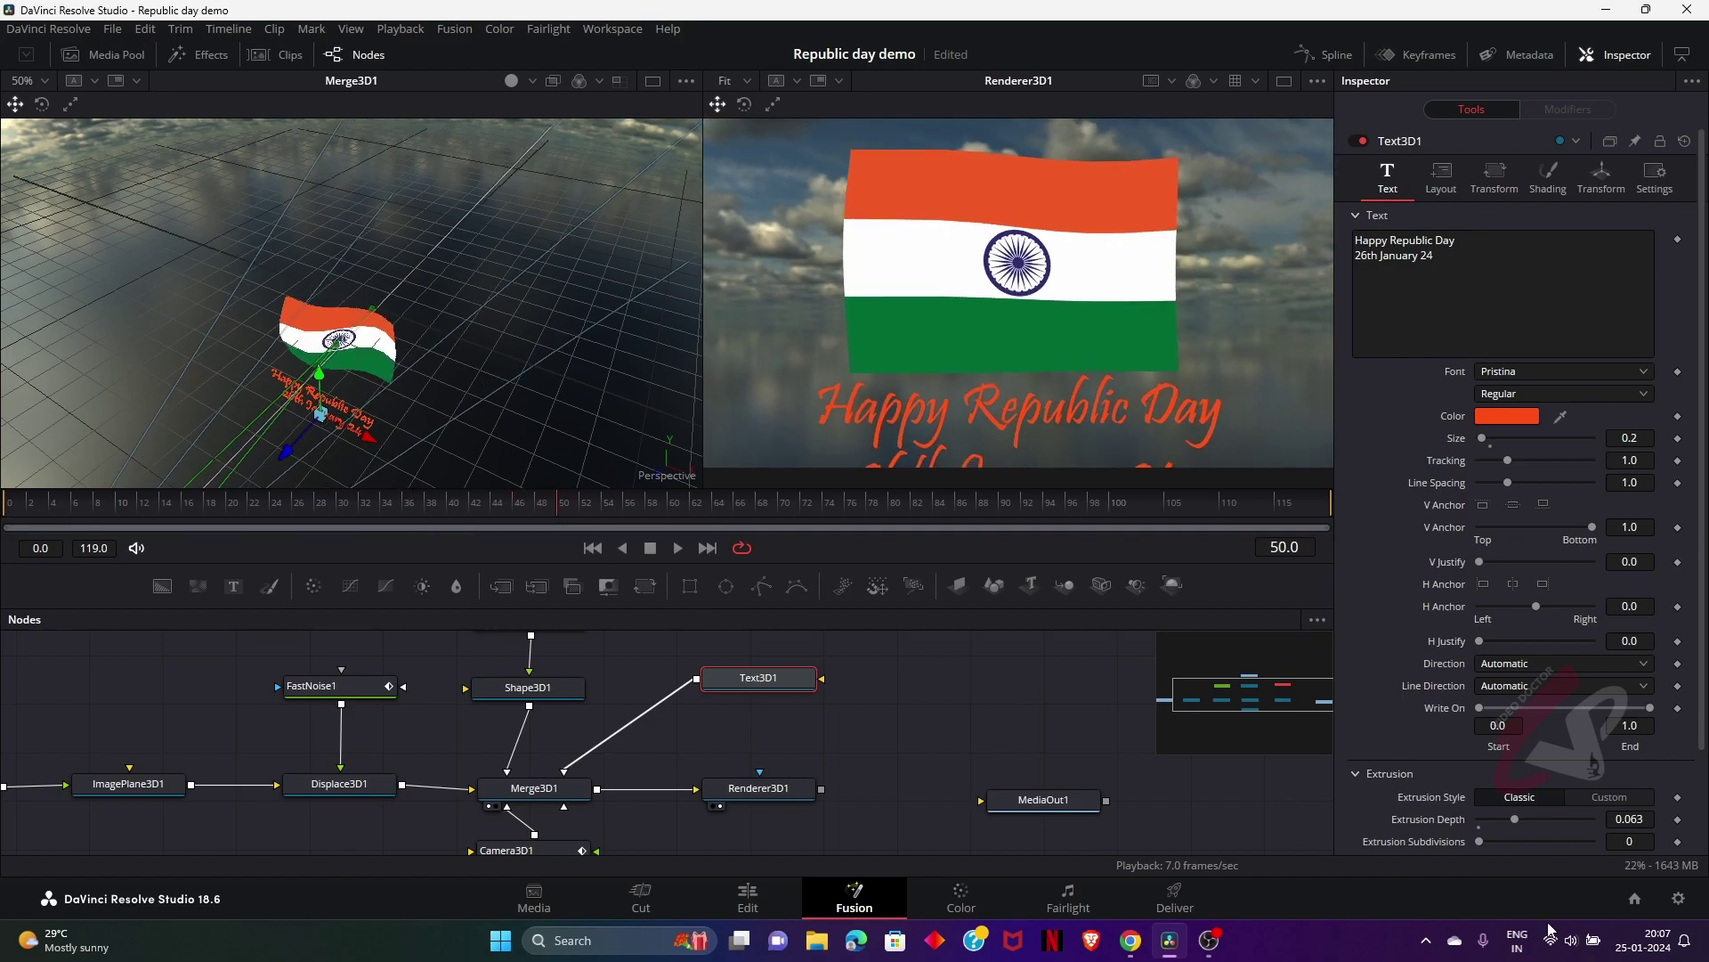
pyautogui.click(1678, 710)
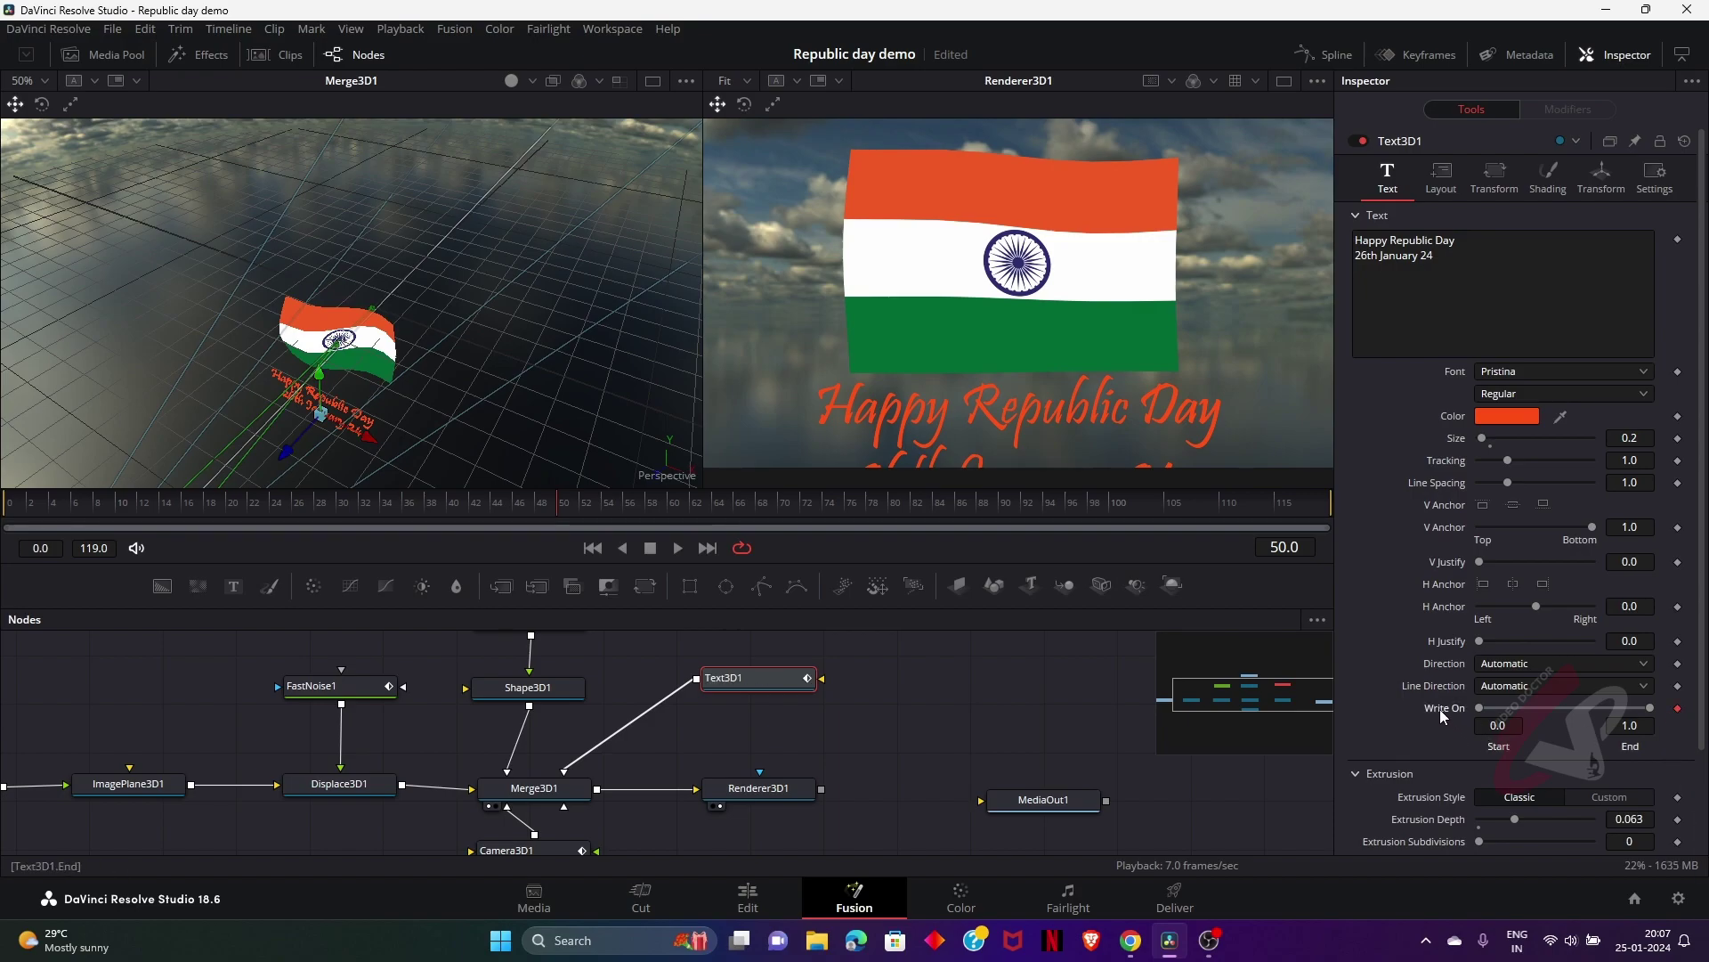
pyautogui.moveTo(757, 671)
pyautogui.mouseDown()
pyautogui.moveTo(803, 675)
pyautogui.moveTo(778, 675)
pyautogui.mouseUp()
pyautogui.moveTo(1651, 705); pyautogui.dragTo(1471, 707)
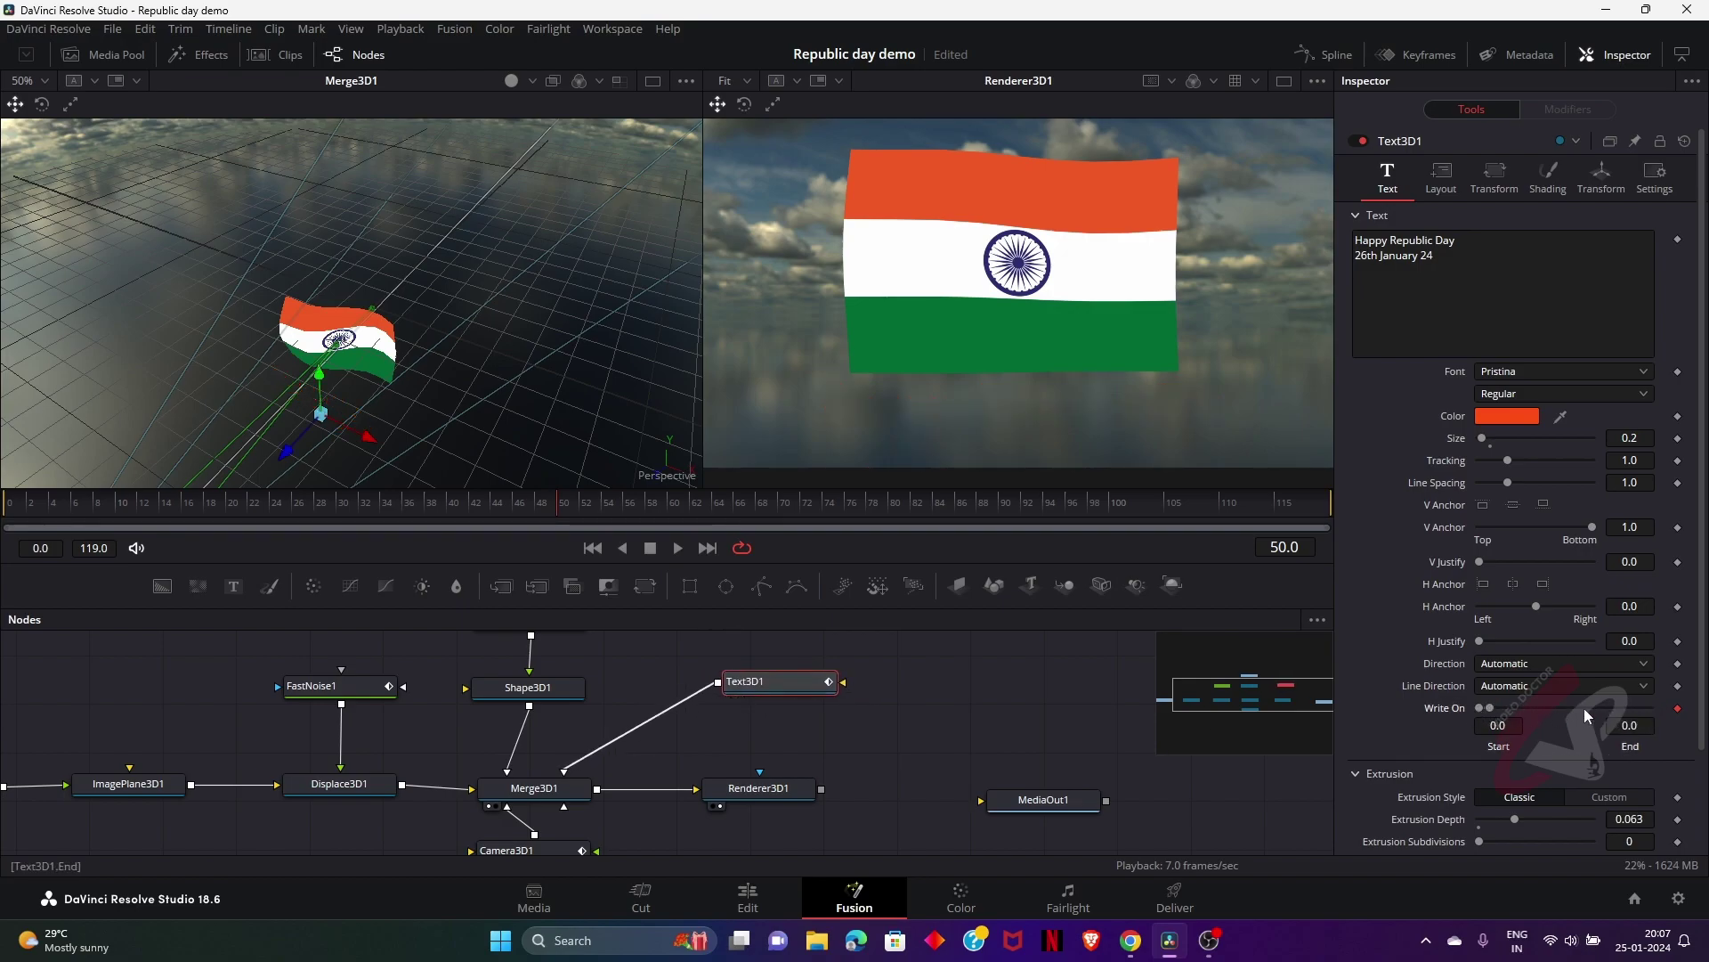
# At frame 64, set the Write On end to 0.528 and play back the text reveal from around frame 50
pyautogui.moveTo(604, 505); pyautogui.dragTo(714, 505)
pyautogui.moveTo(1491, 705); pyautogui.dragTo(1578, 703)
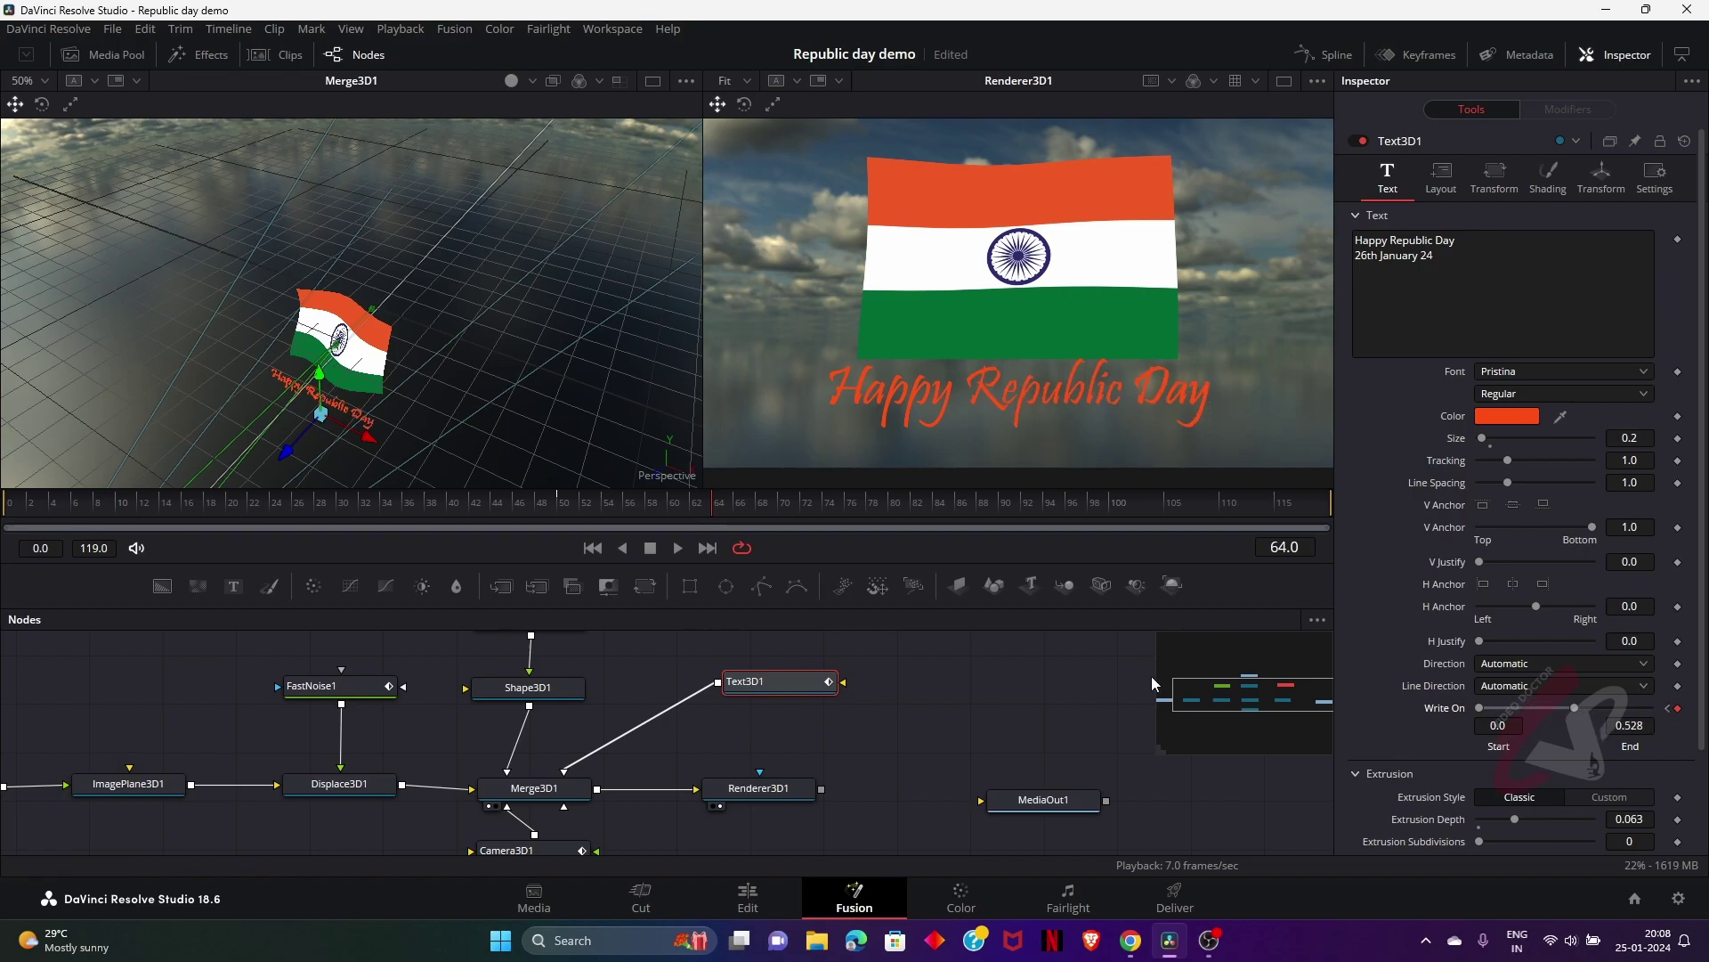
pyautogui.click(566, 505)
pyautogui.press('space')
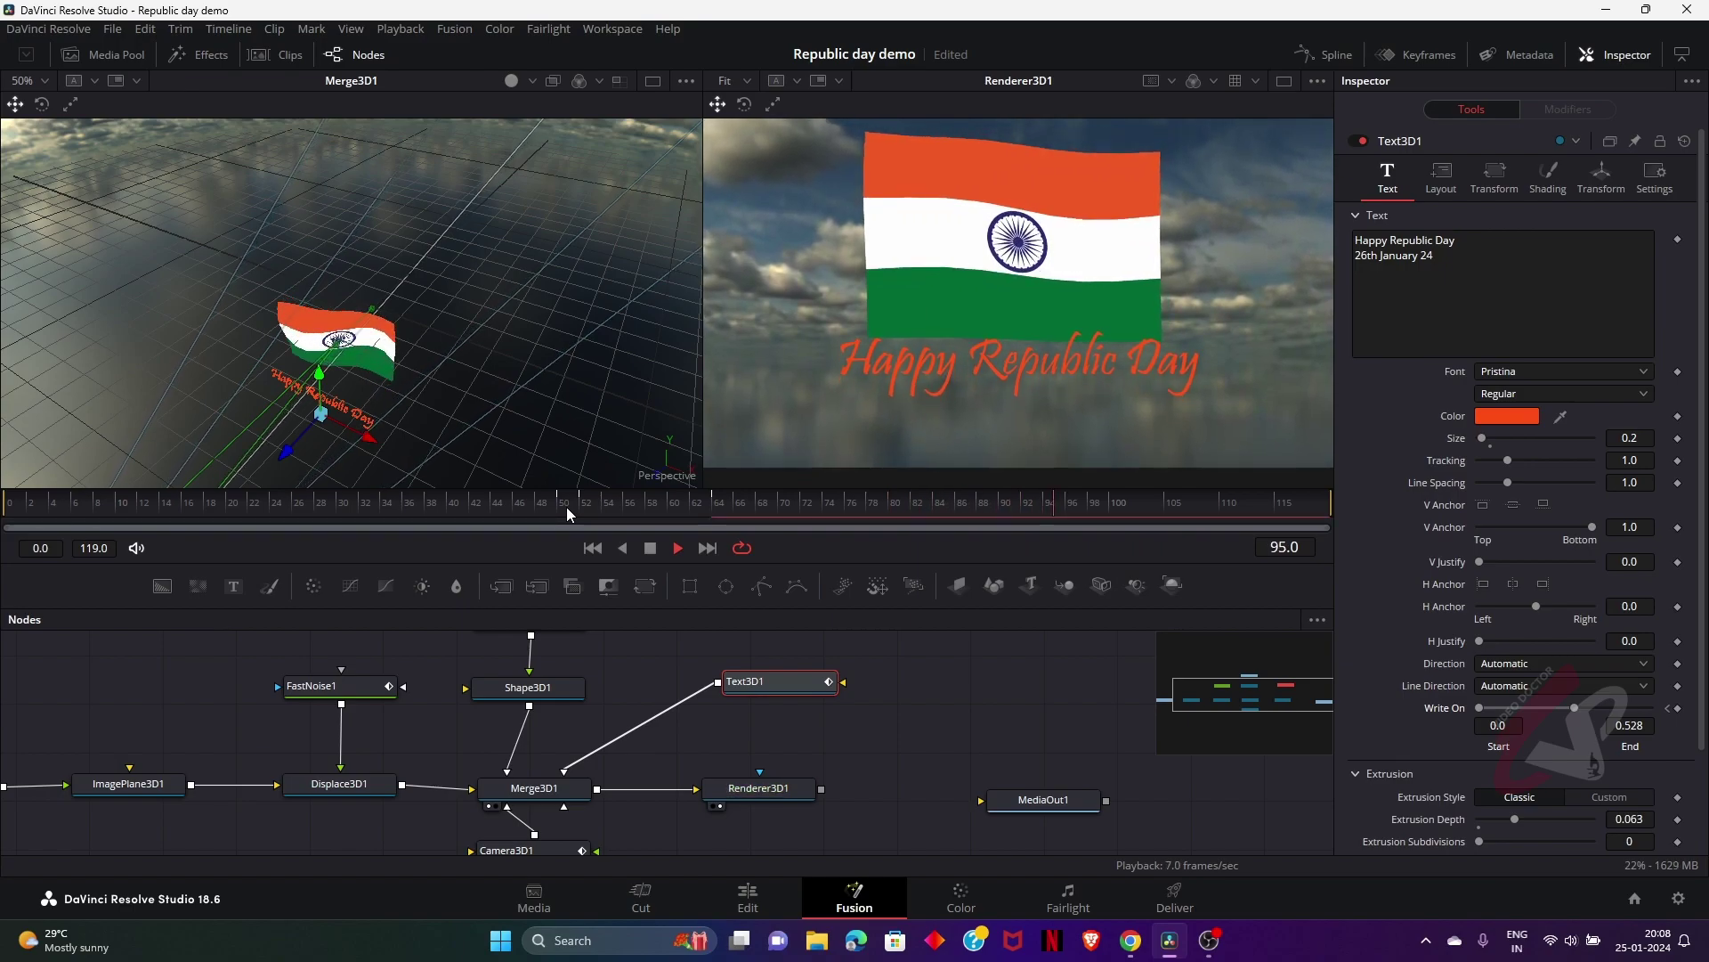
pyautogui.press('space')
# Hold the Write On with a keyframe at frame 90, set its end to 1.0 at frame 96, and play the result
pyautogui.moveTo(908, 504); pyautogui.dragTo(1006, 508)
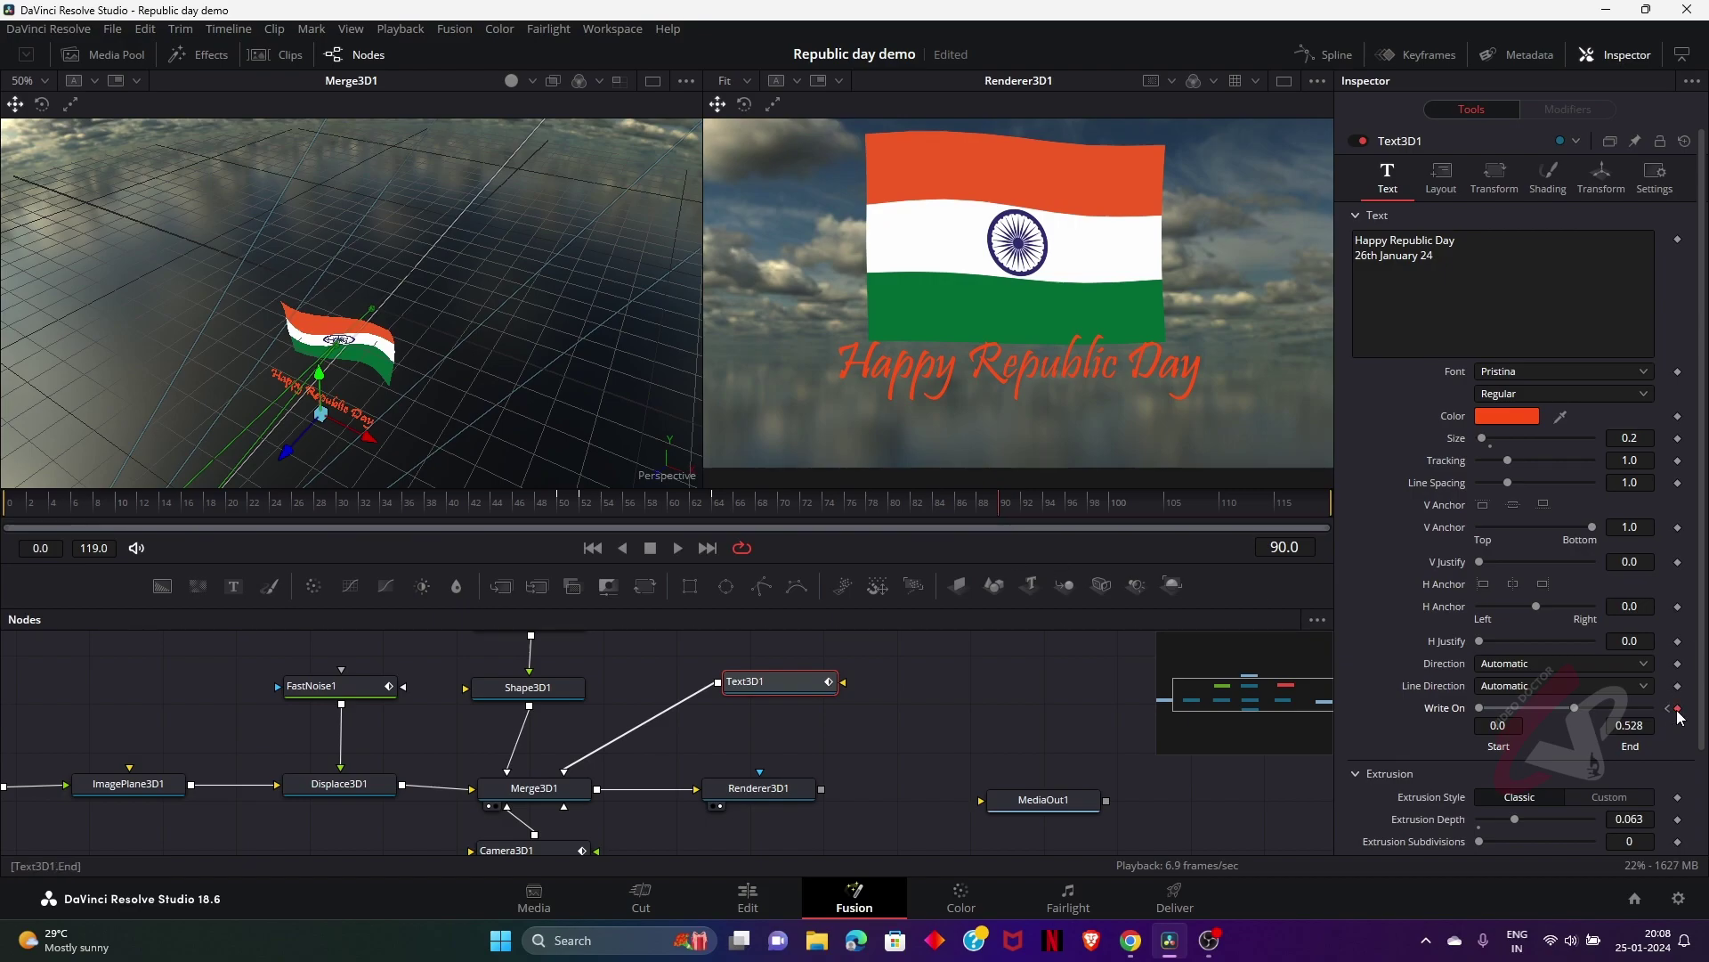
pyautogui.click(1044, 506)
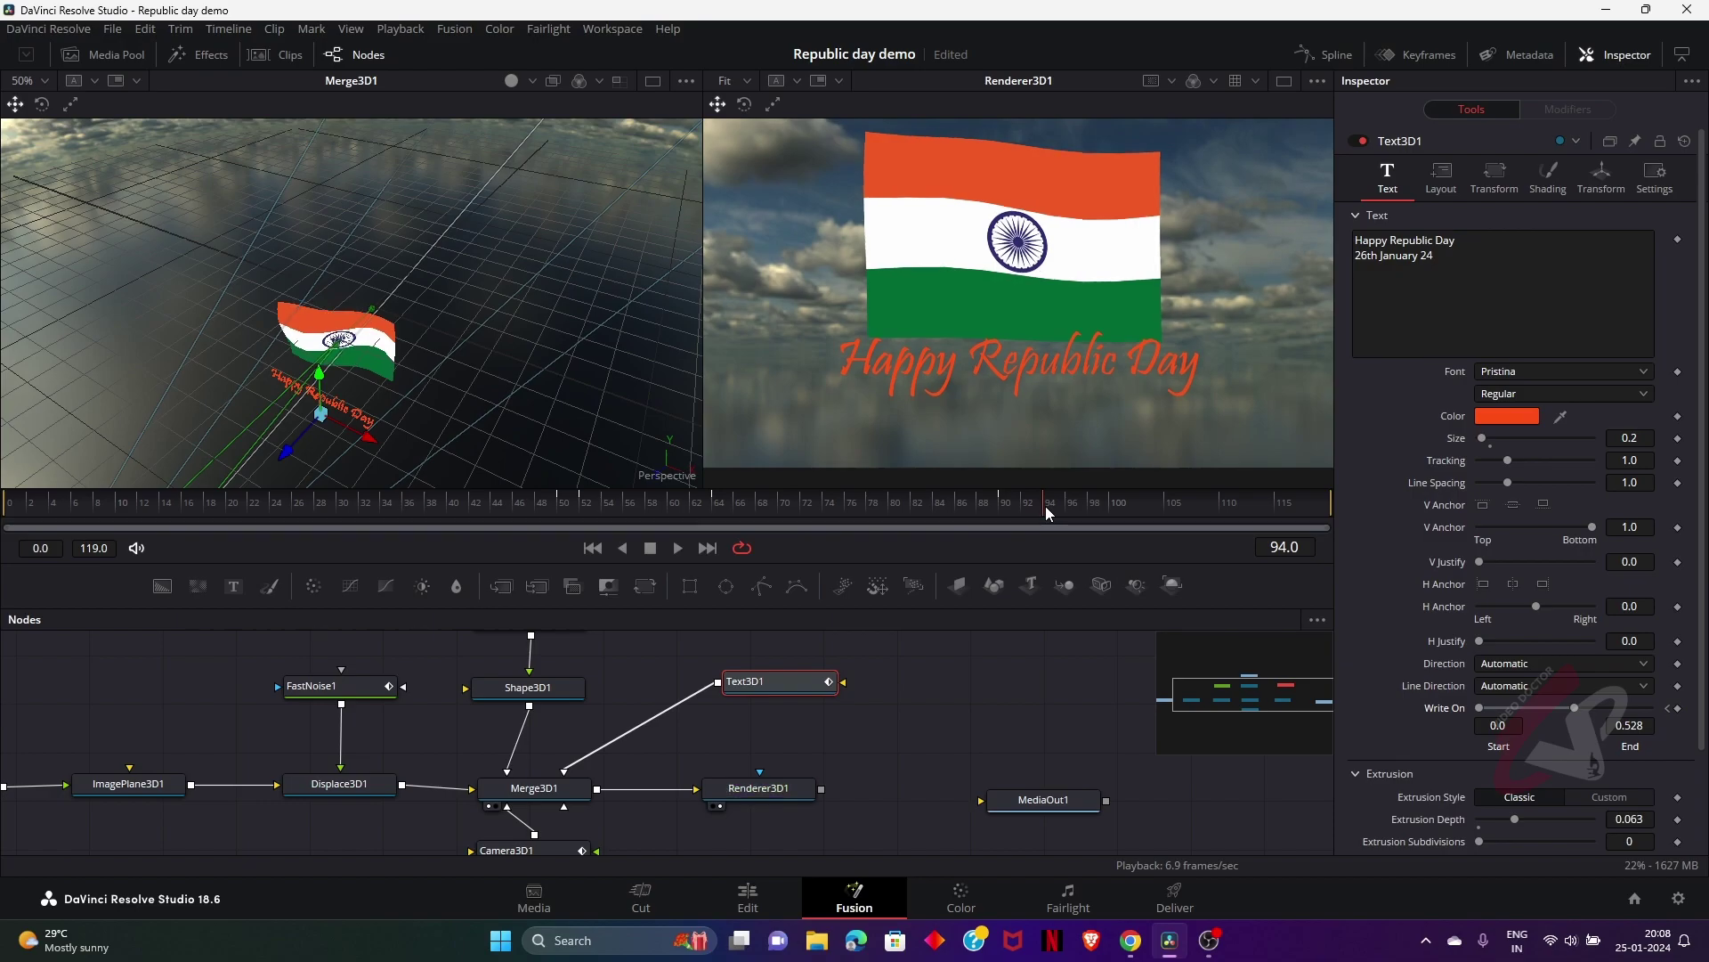
pyautogui.moveTo(1051, 506); pyautogui.dragTo(1073, 504)
pyautogui.moveTo(1574, 708); pyautogui.dragTo(1671, 710)
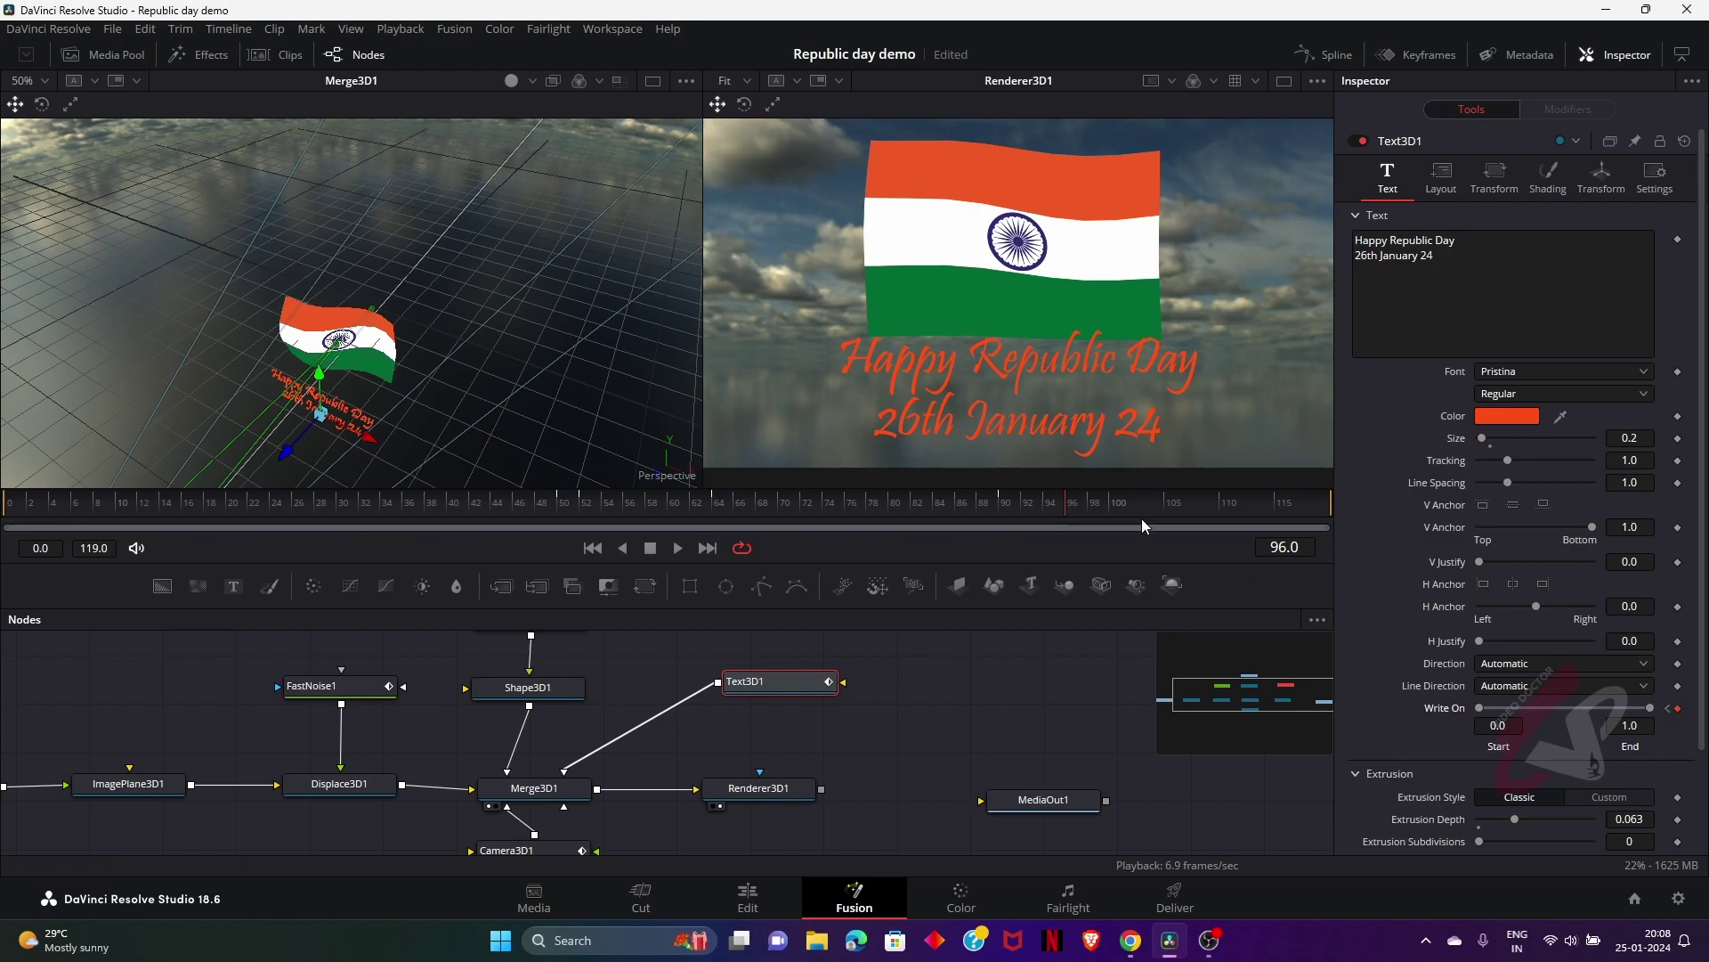
pyautogui.click(785, 504)
pyautogui.press('space')
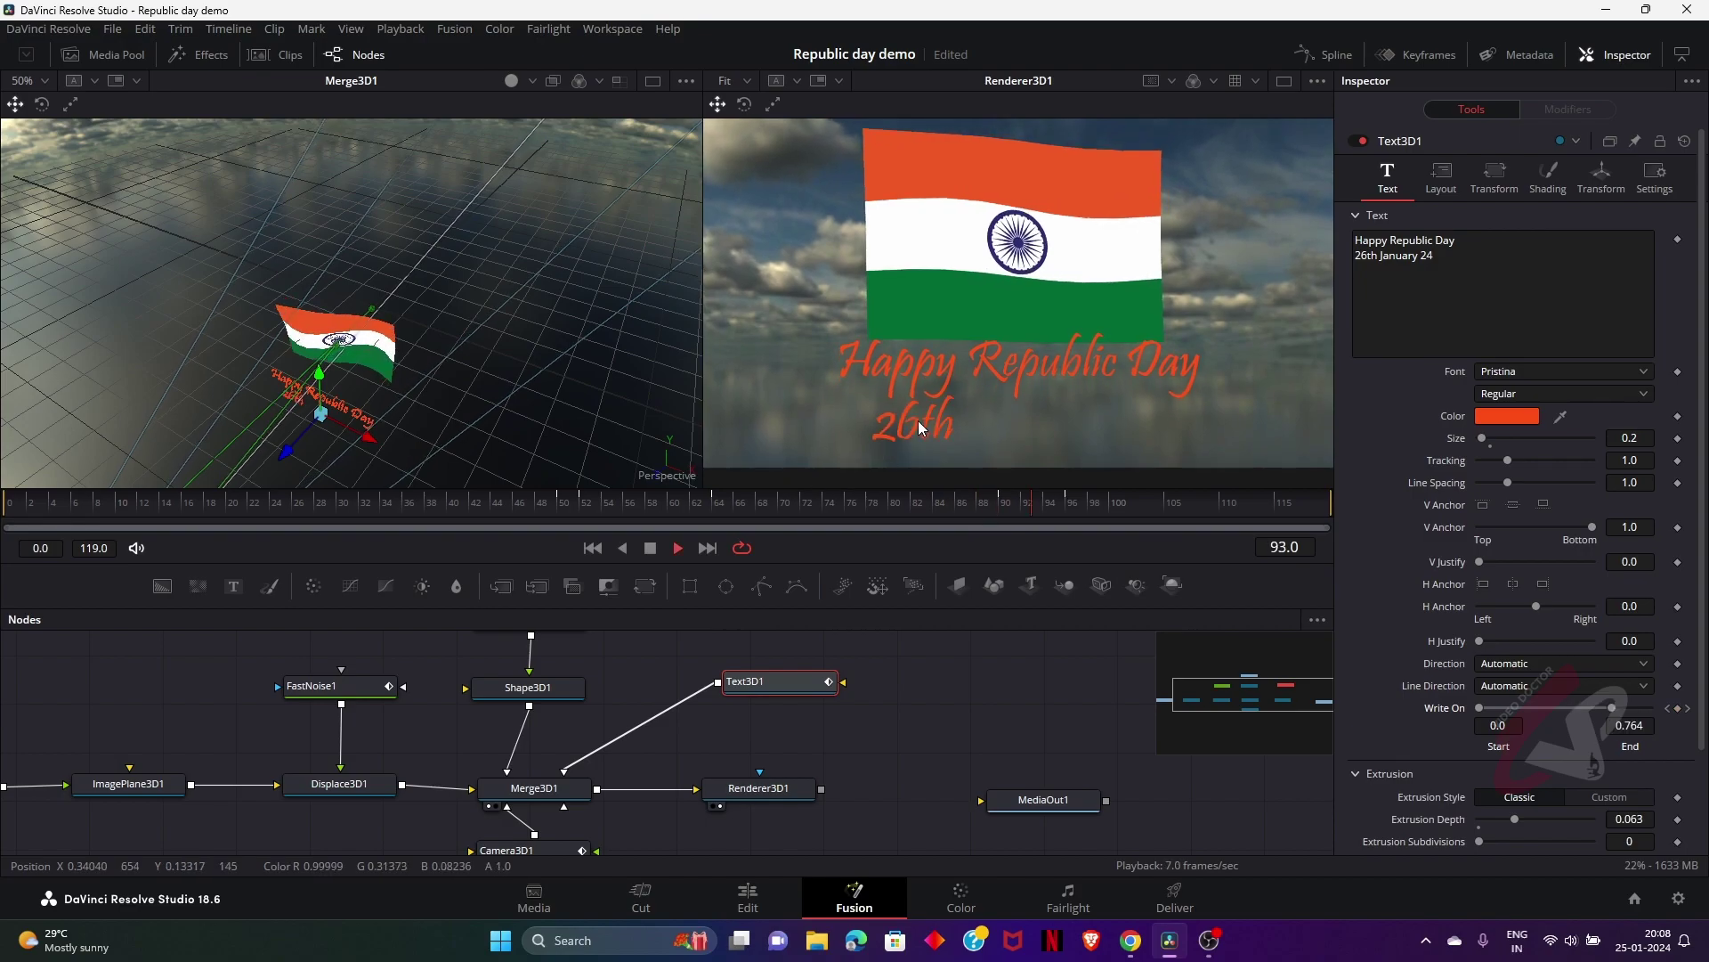
pyautogui.press('space')
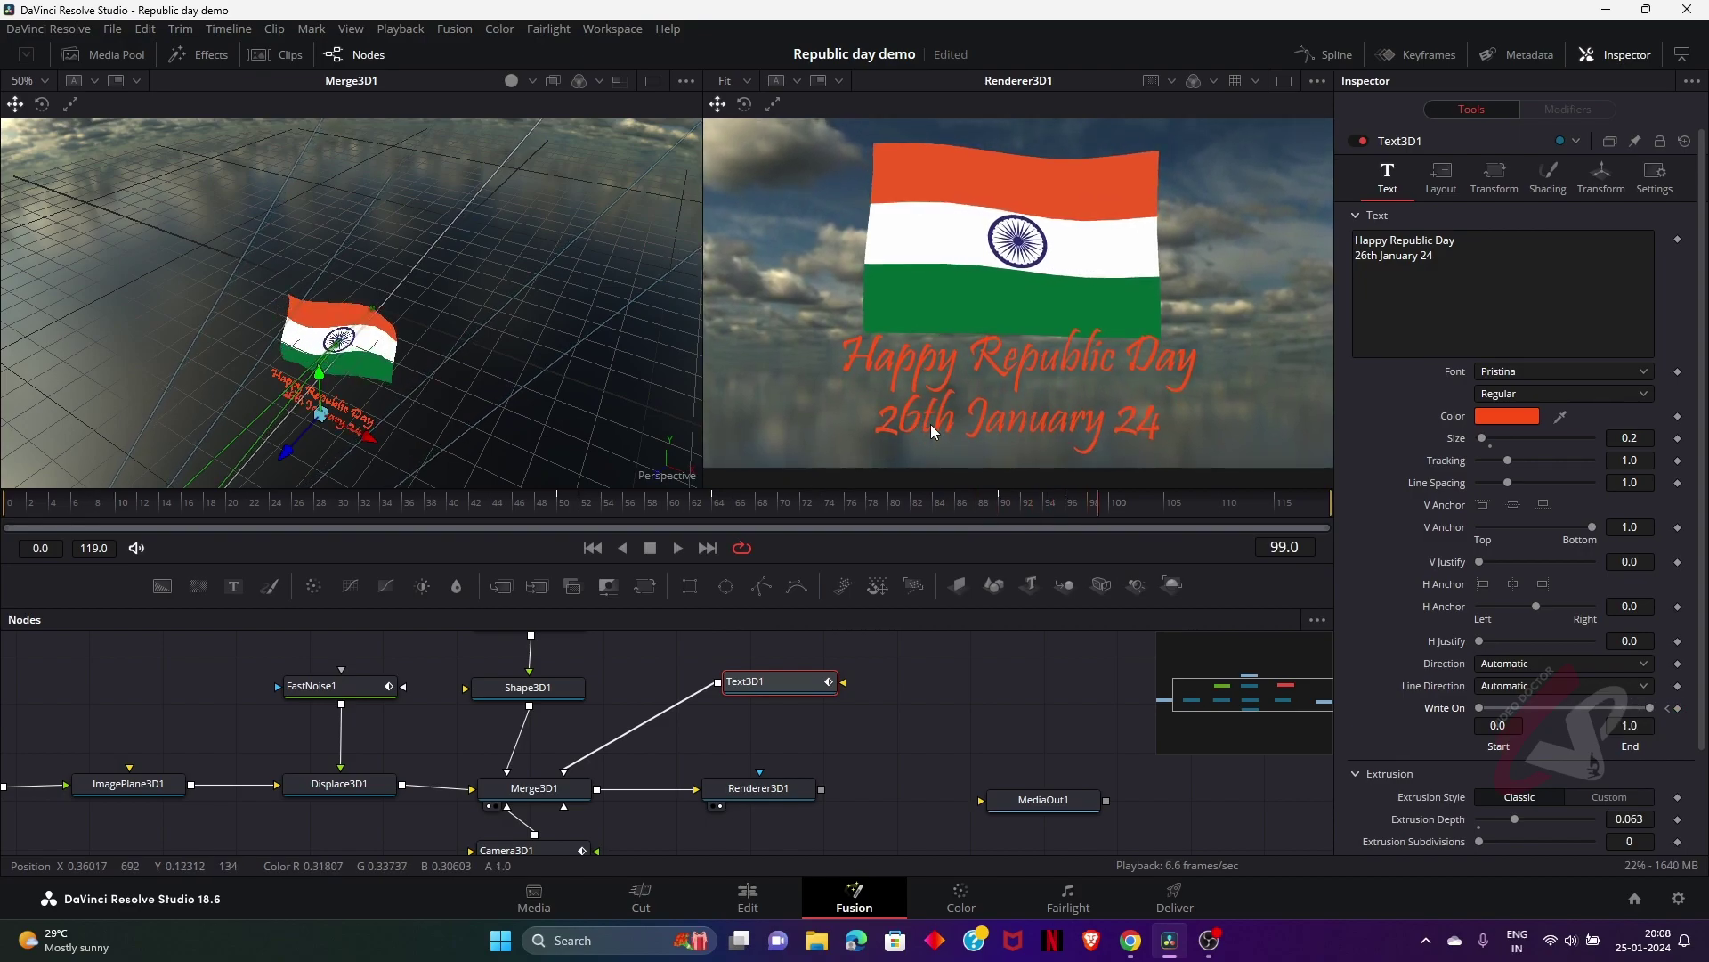
# Shift the last two Write On keyframes of Text3D1 earlier in time and preview the retimed animation
pyautogui.click(1008, 504)
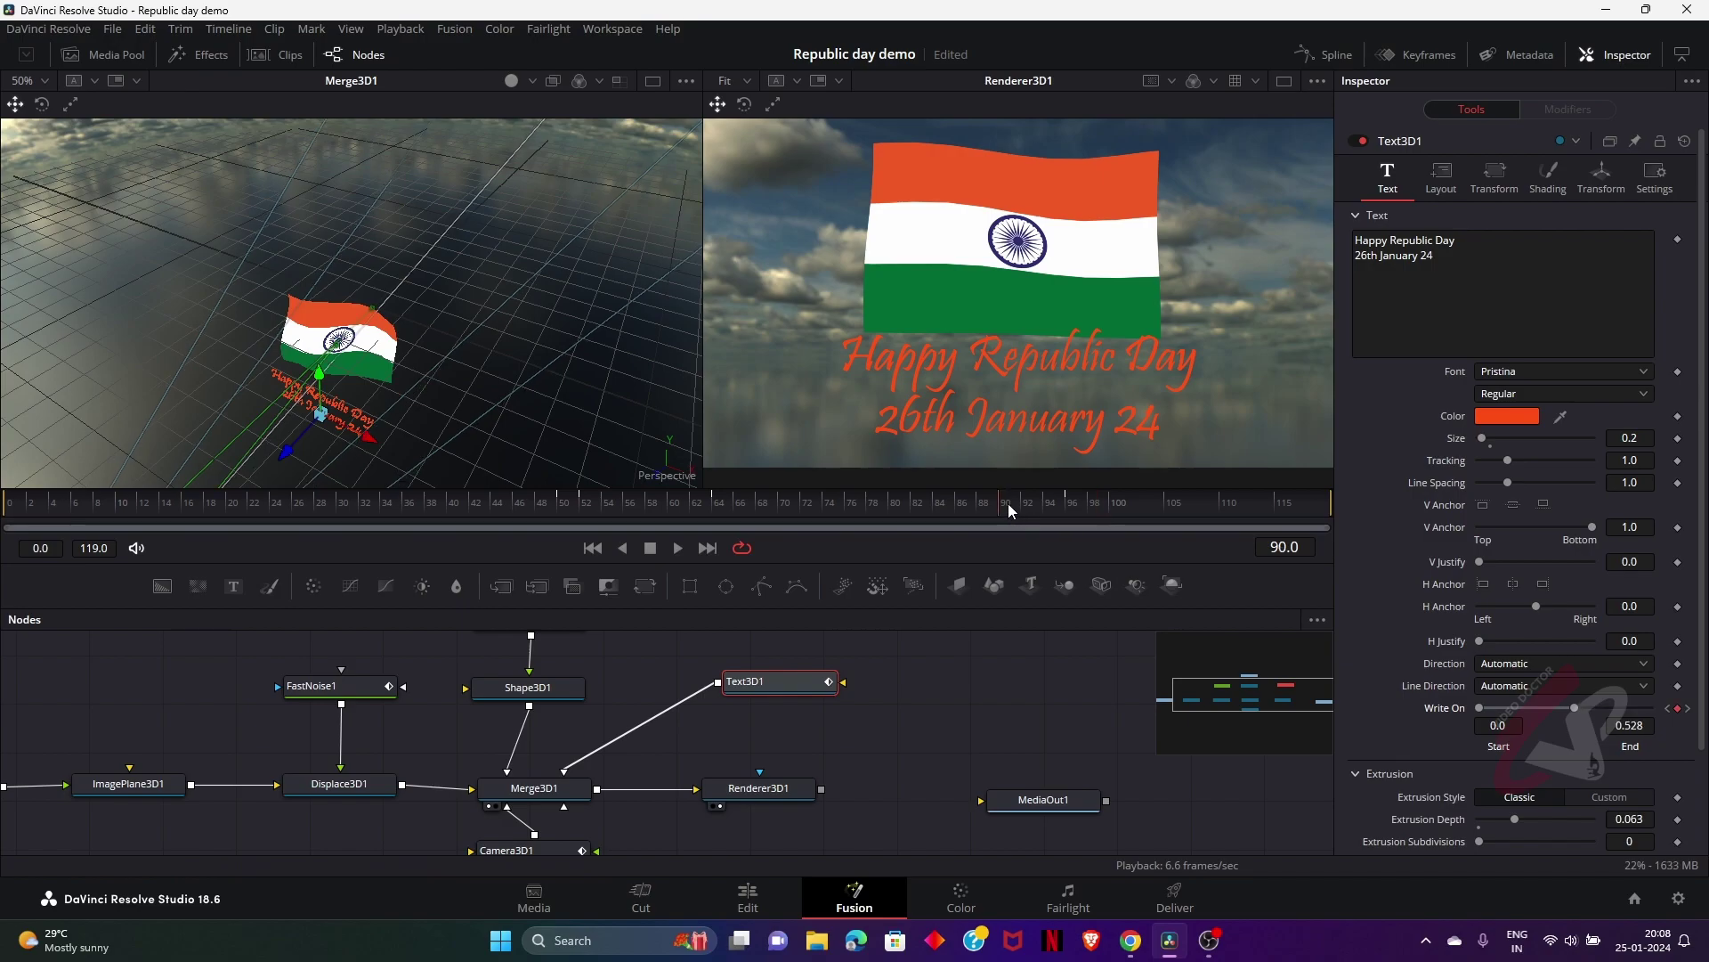
pyautogui.click(1418, 57)
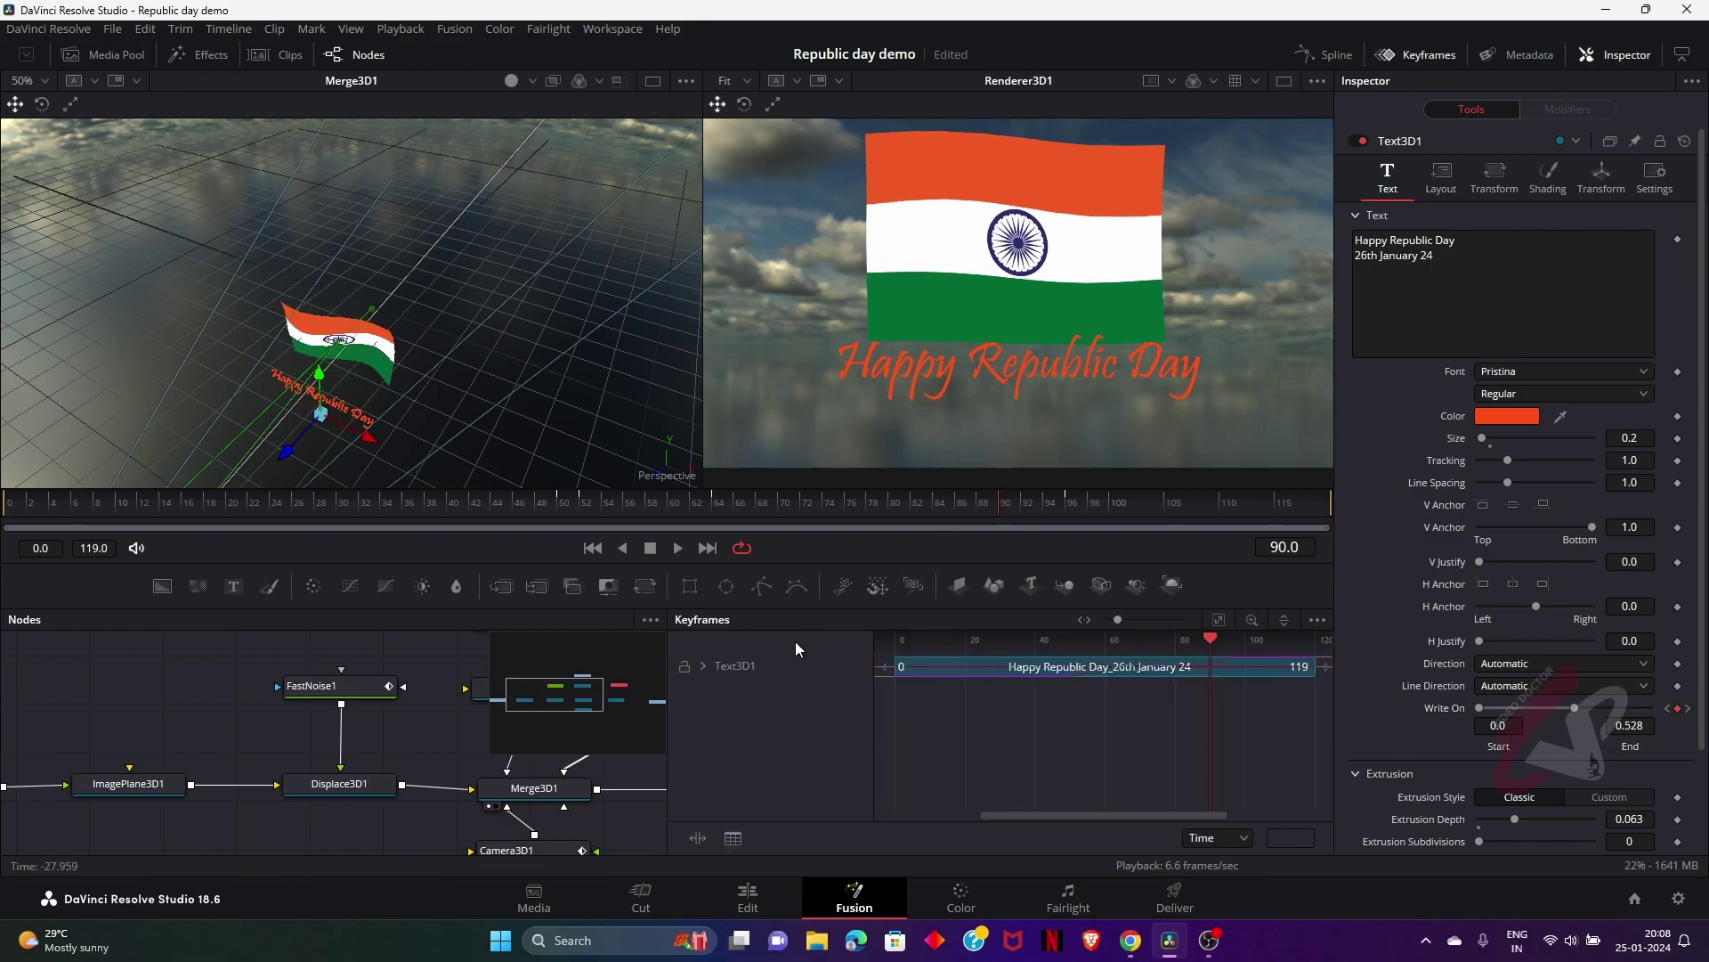
pyautogui.click(704, 666)
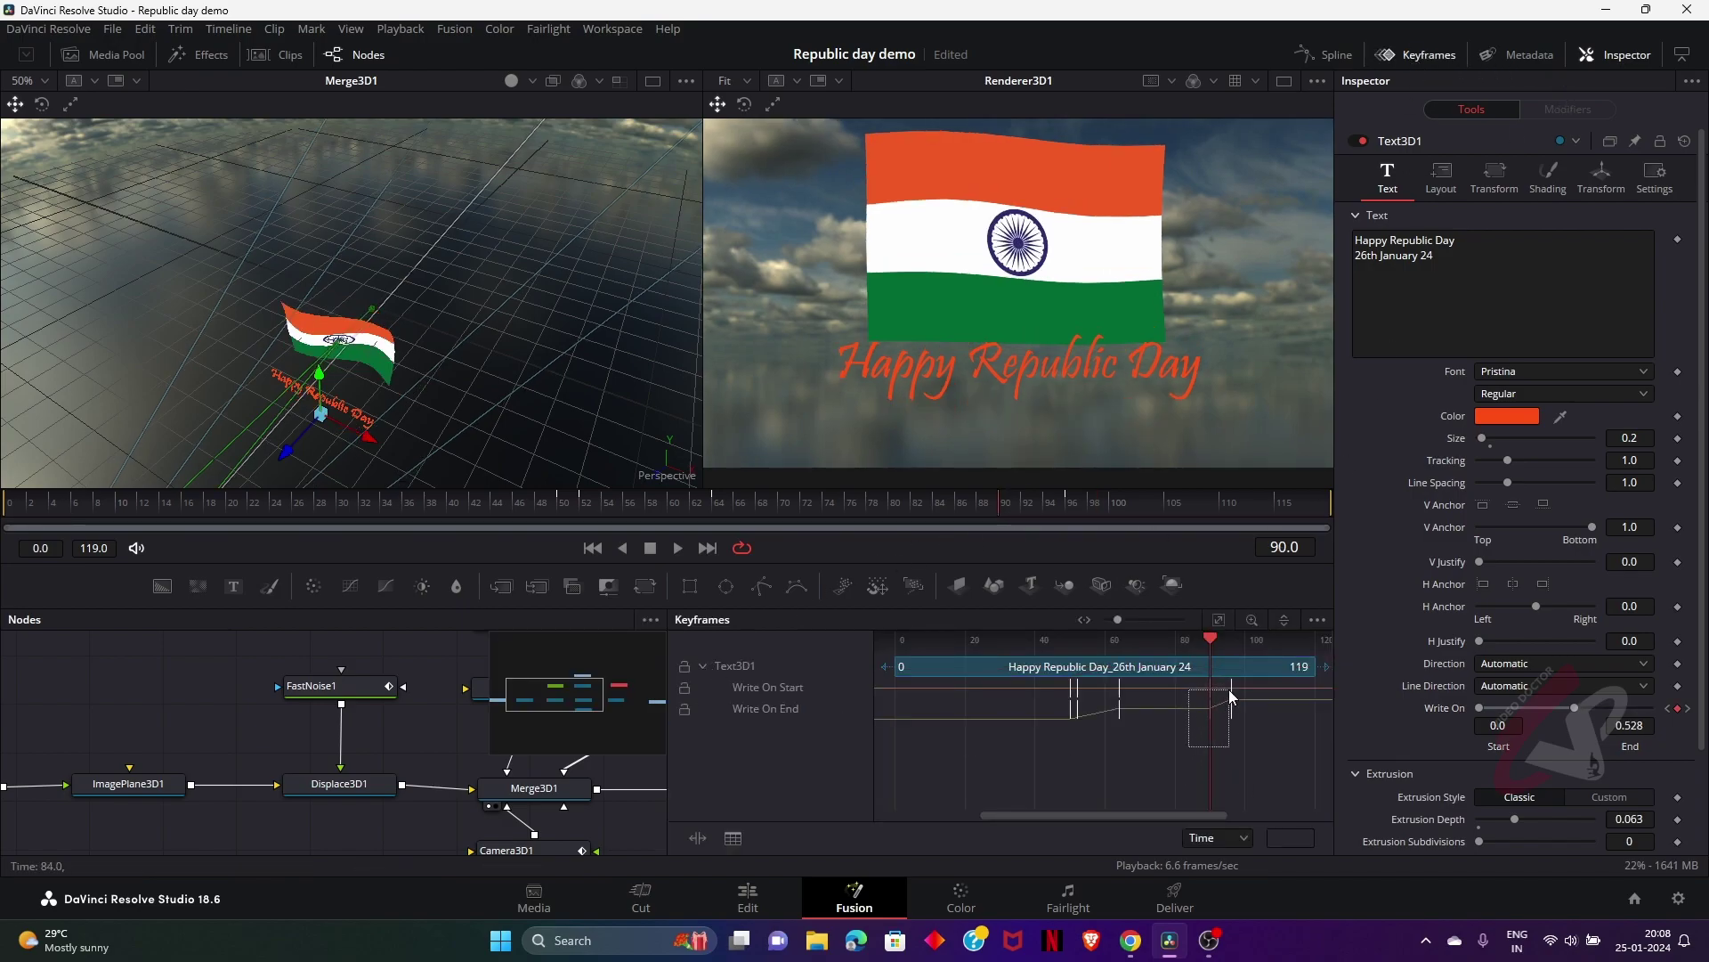
pyautogui.moveTo(1224, 696); pyautogui.dragTo(1197, 696)
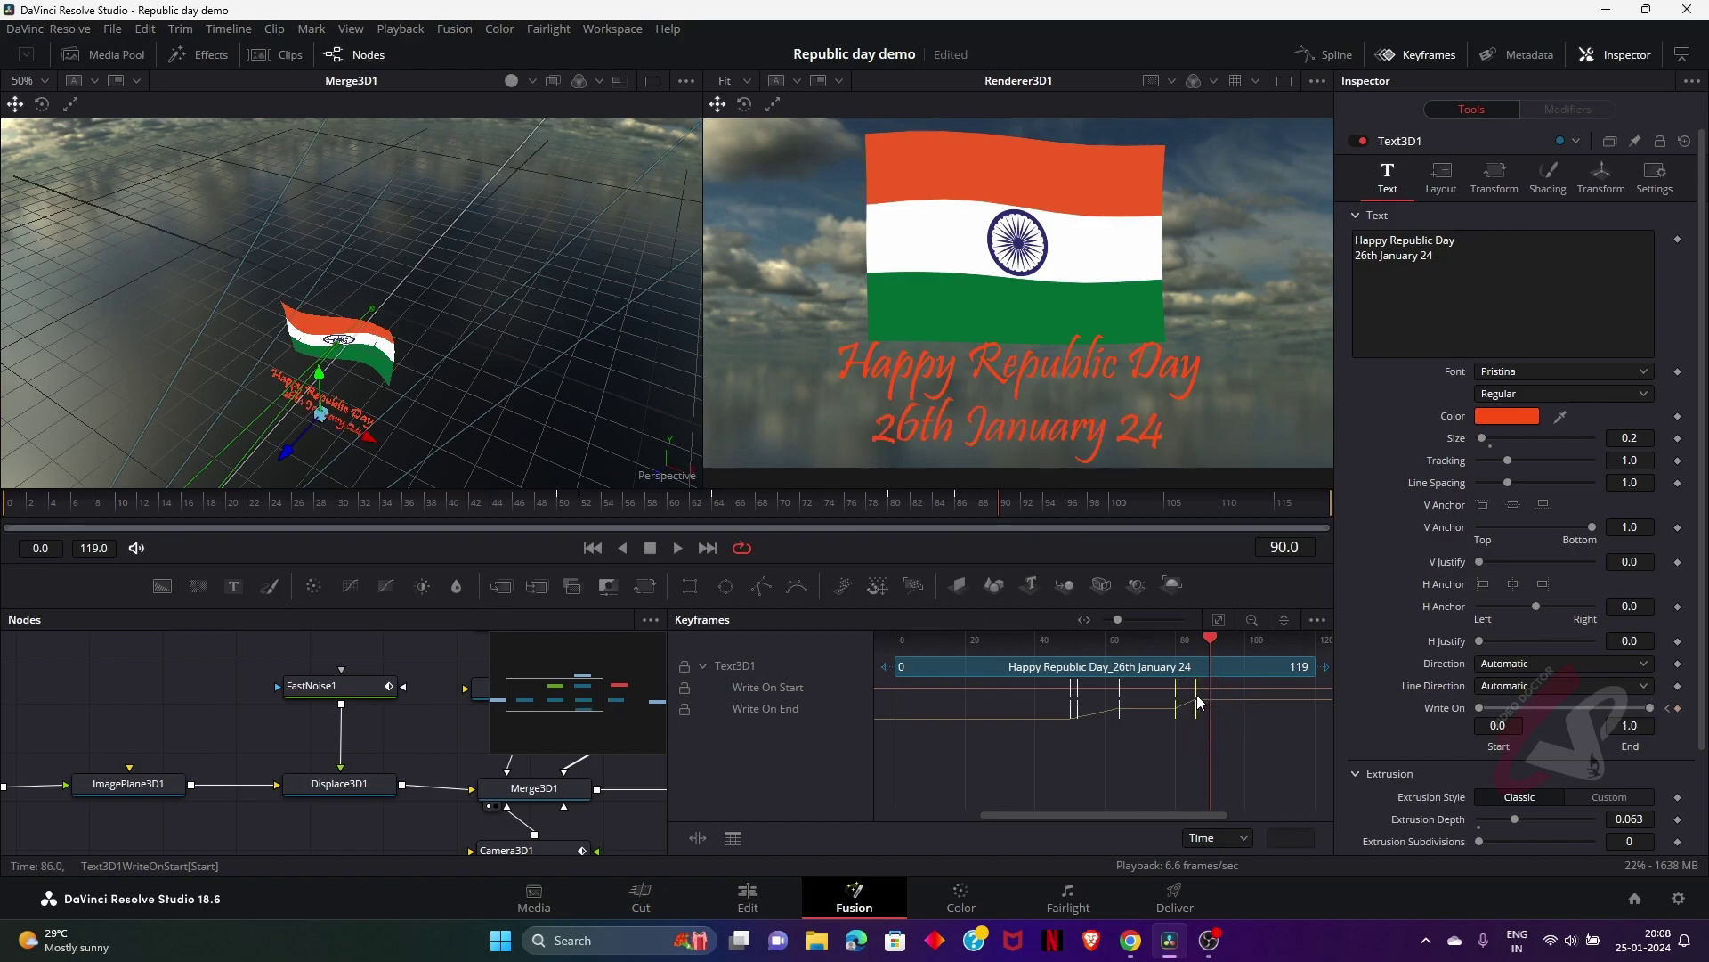
pyautogui.click(1183, 700)
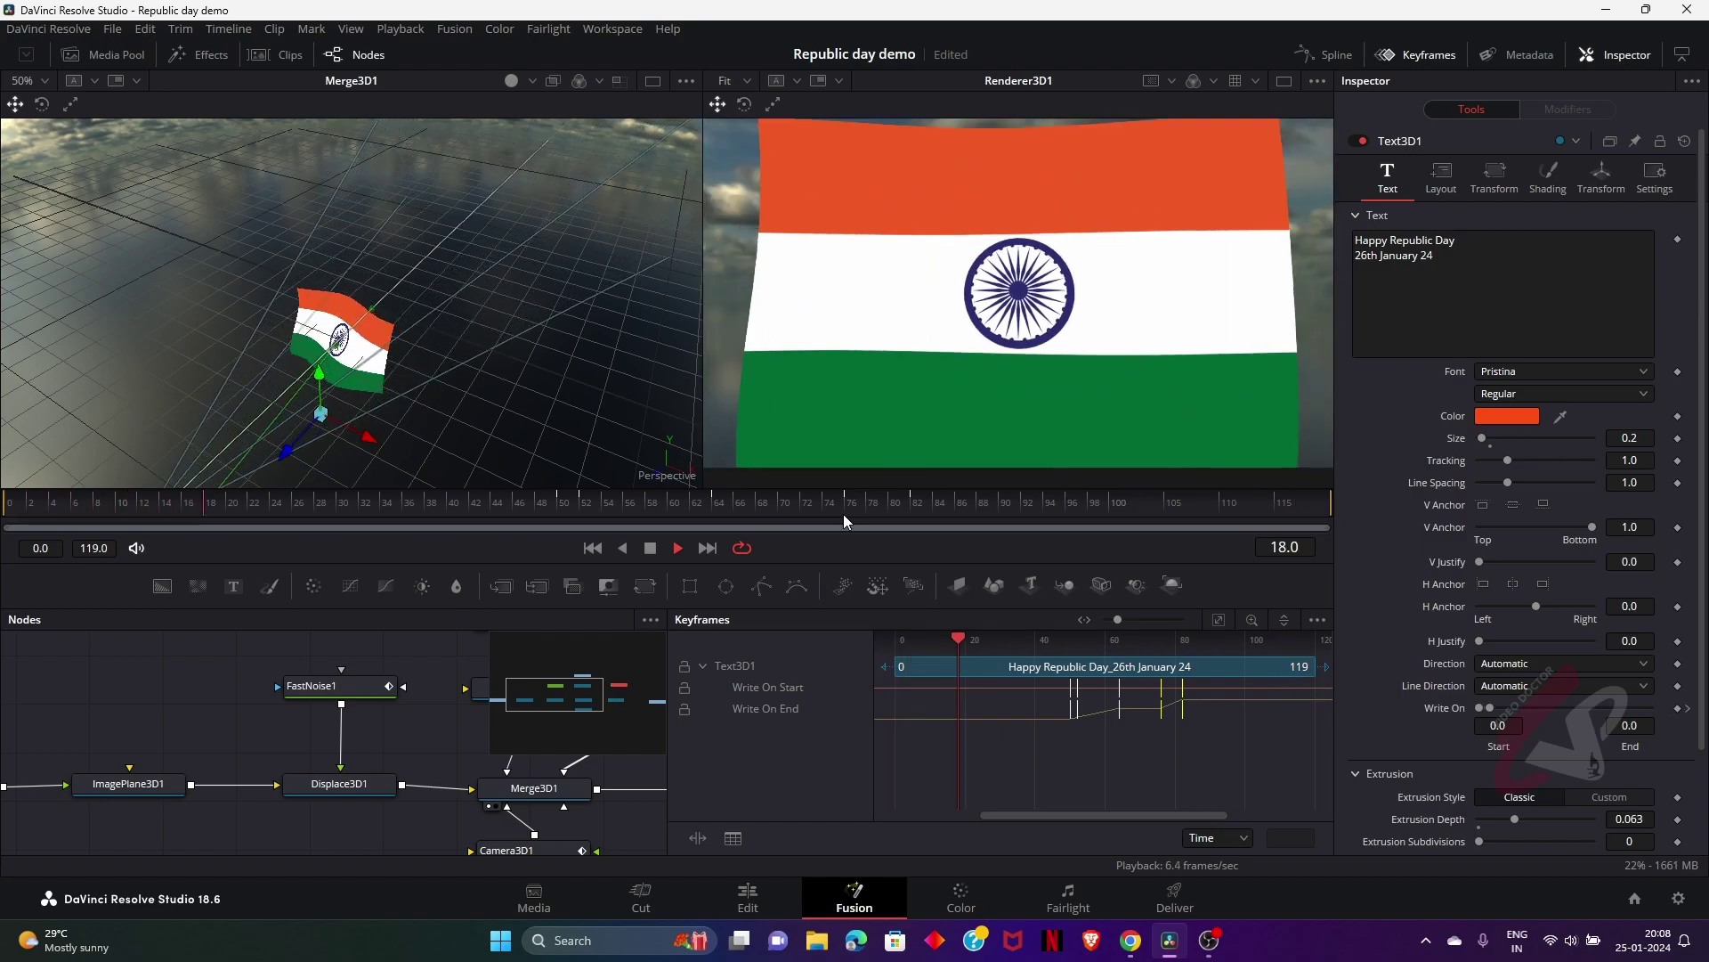
pyautogui.click(1435, 56)
pyautogui.press('space')
# Move the flag node away from ImagePlane3D1 to make room and show it in the first viewer
pyautogui.moveTo(947, 751); pyautogui.dragTo(1356, 752)
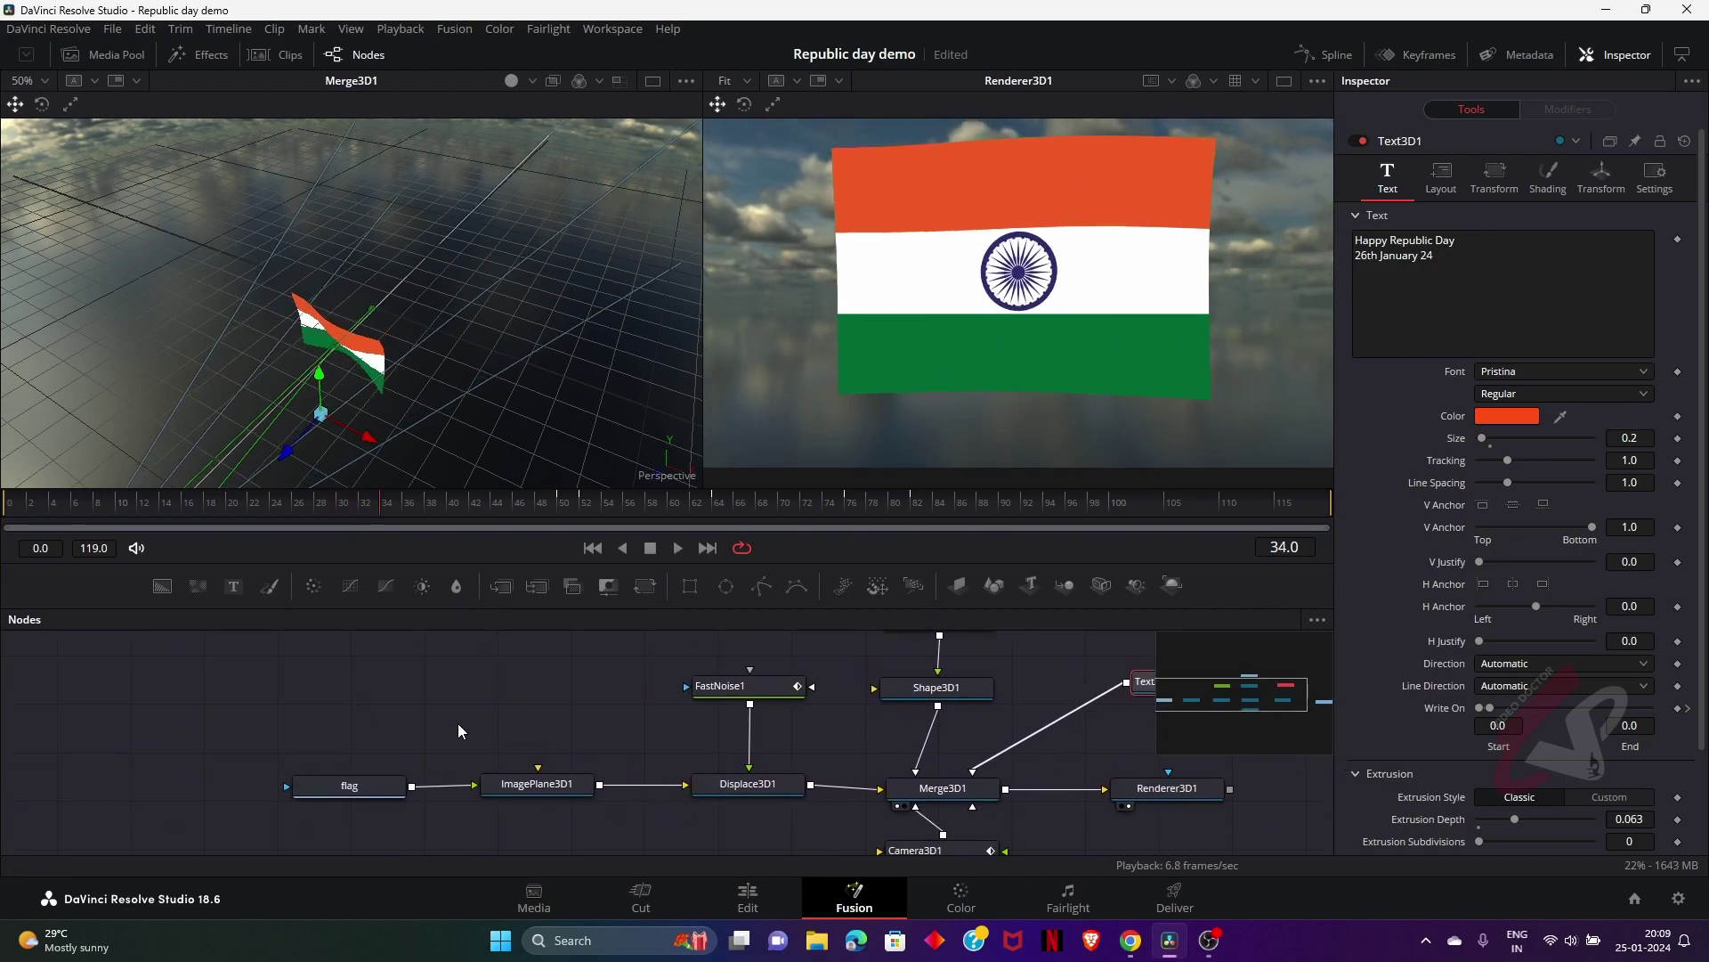
pyautogui.moveTo(338, 782); pyautogui.dragTo(262, 773)
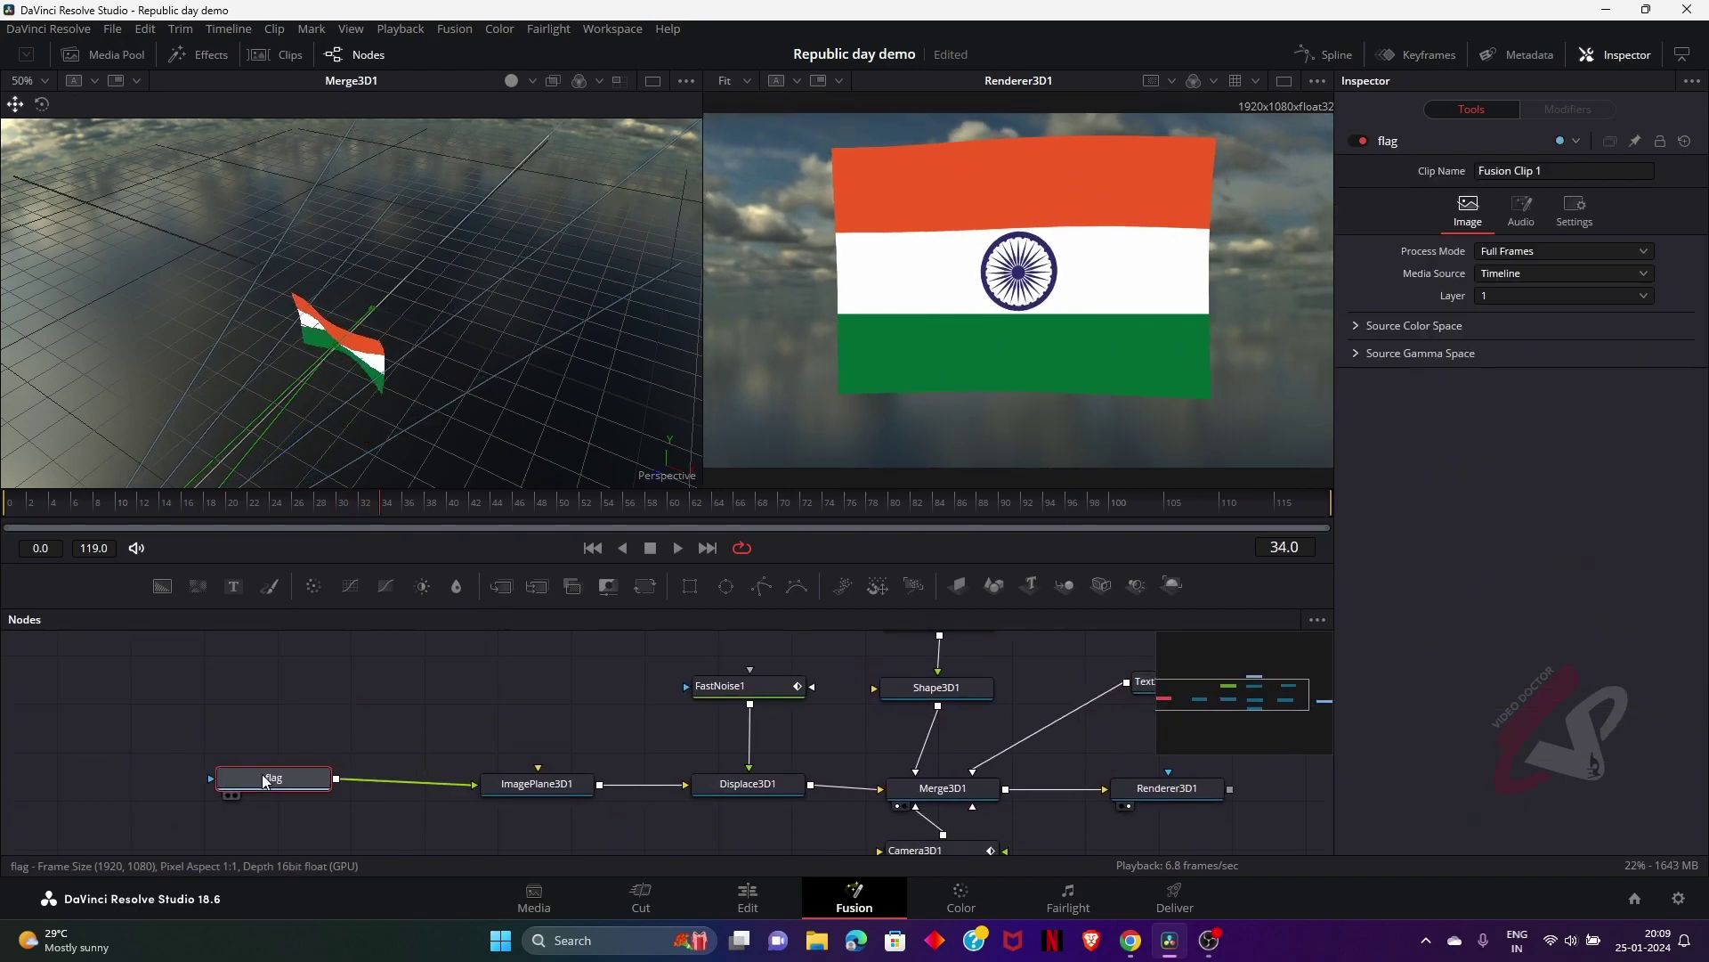
pyautogui.press('1')
# Insert a Color Corrector after the flag node and set its saturation to 0.81 and contrast to 1.38
pyautogui.hotkey('shift', 'space')
pyautogui.write('dis')
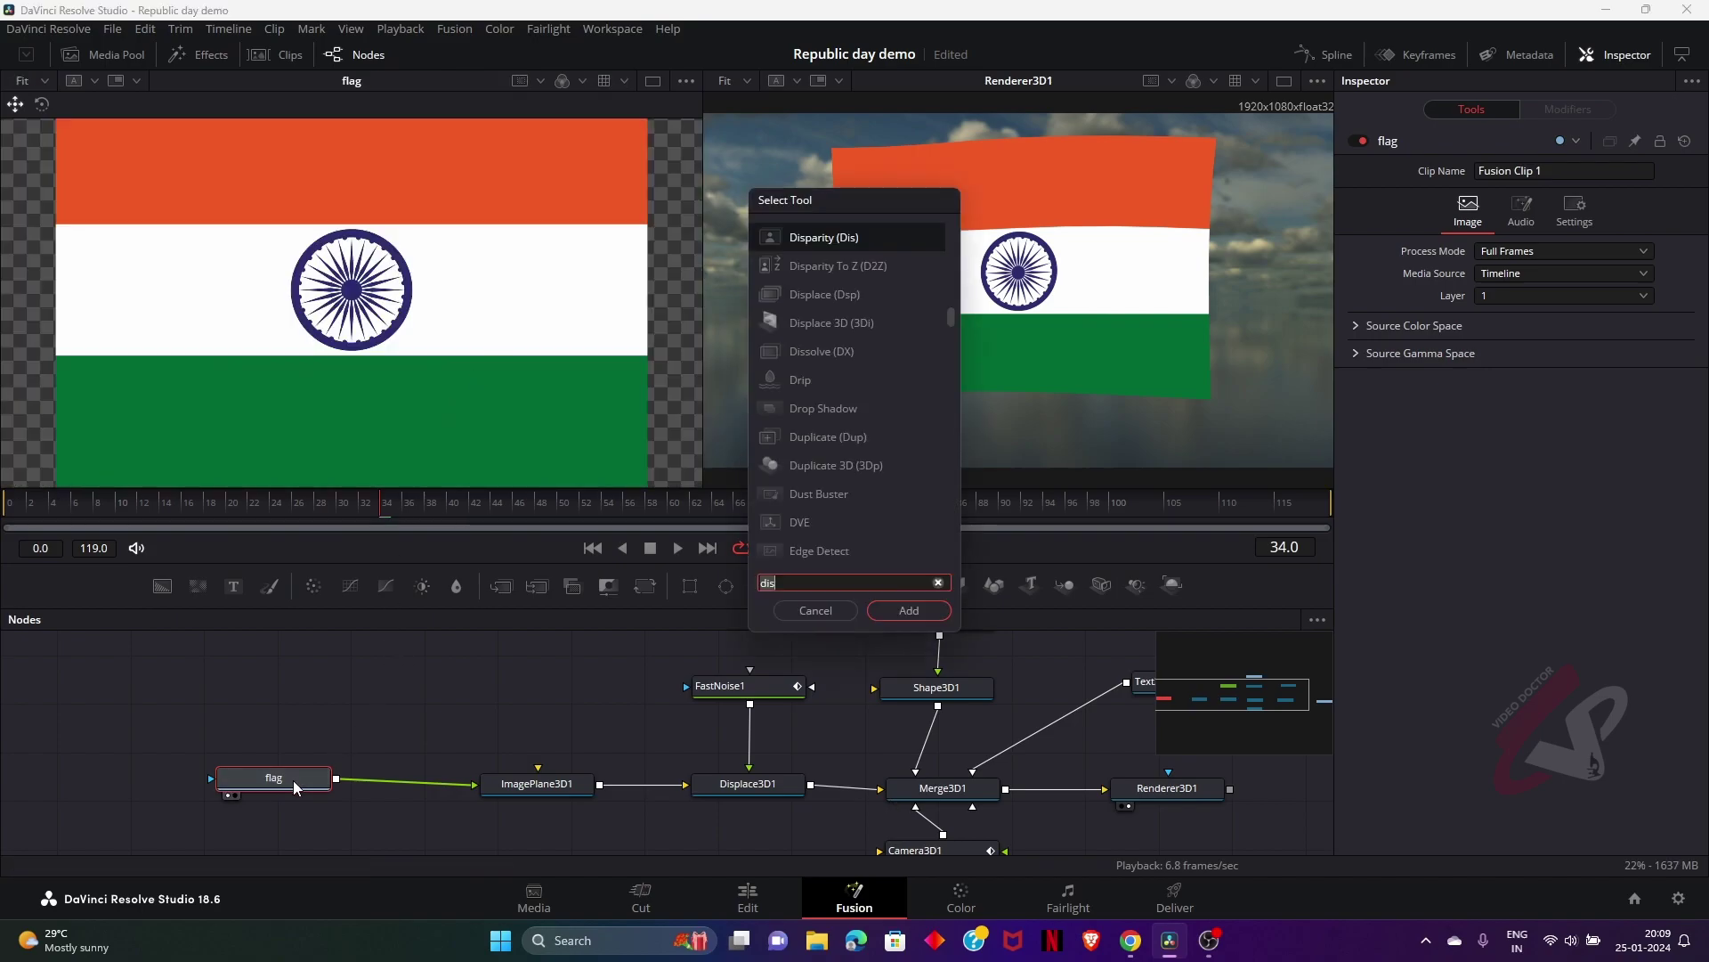
pyautogui.press('BackSpace')
pyautogui.press('BackSpace')
pyautogui.press('BackSpace')
pyautogui.write('cc')
pyautogui.press('Return')
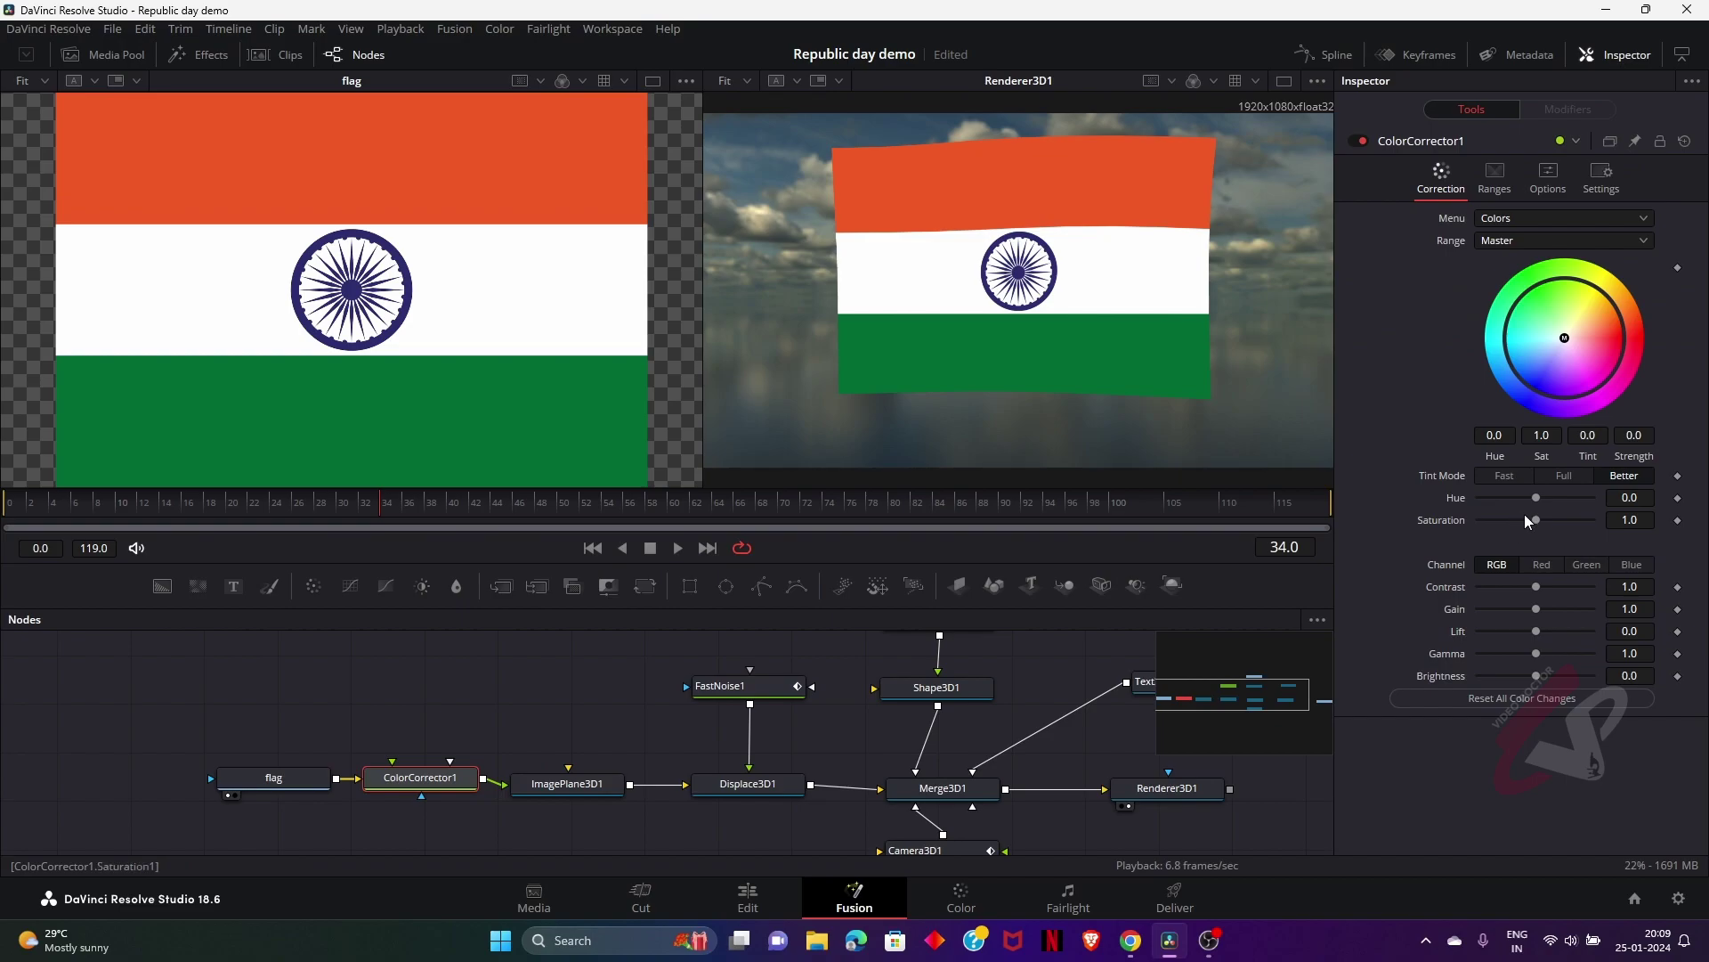
pyautogui.moveTo(1529, 520)
pyautogui.mouseDown()
pyautogui.moveTo(1501, 520)
pyautogui.moveTo(1518, 519)
pyautogui.mouseUp()
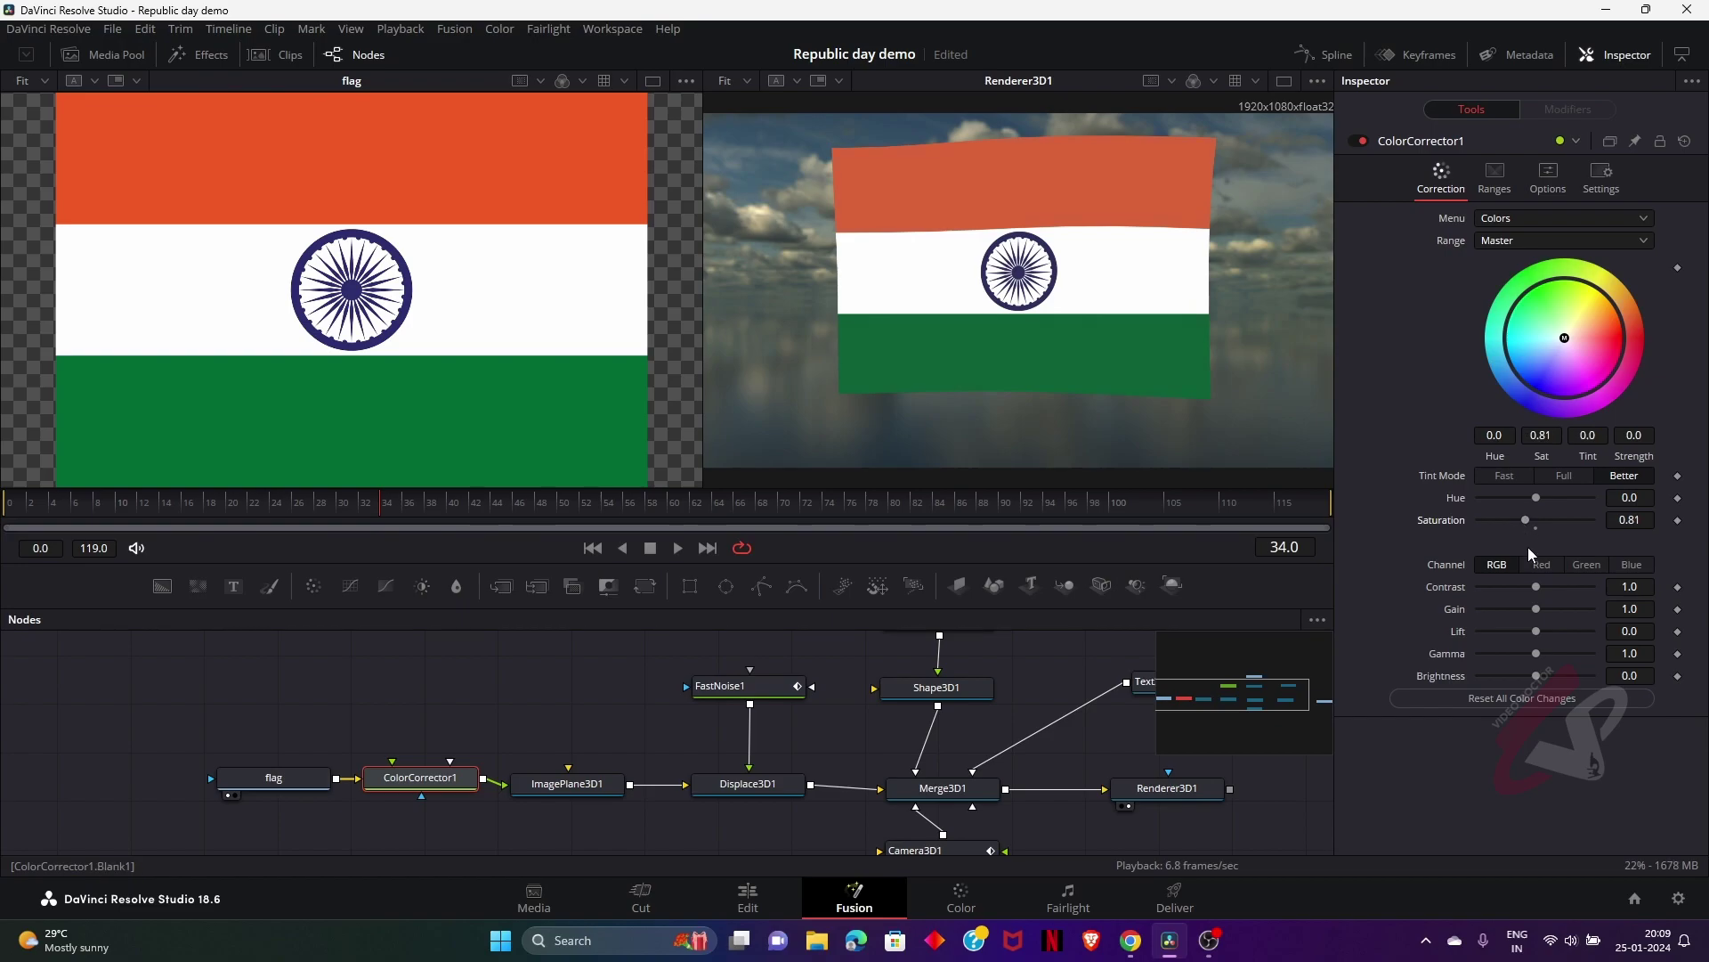
pyautogui.moveTo(1530, 585); pyautogui.dragTo(1543, 590)
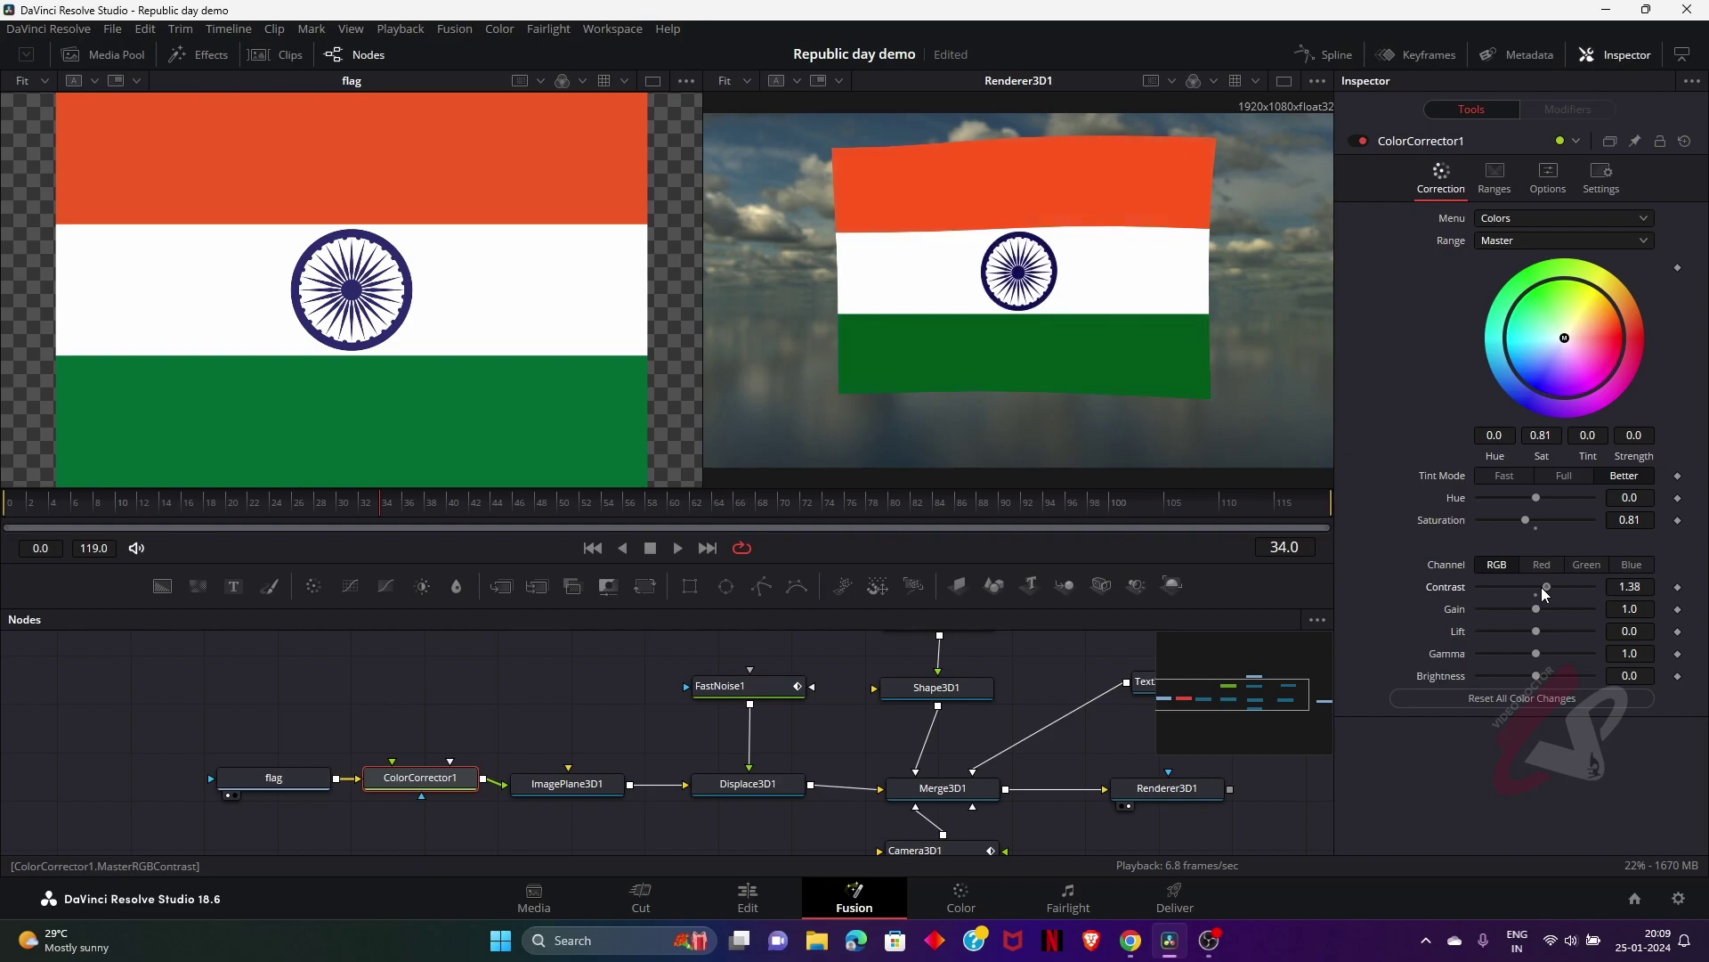
# Show the Bg node in the second viewer and insert a Color Corrector between it and Shape3D1
pyautogui.moveTo(834, 707); pyautogui.dragTo(741, 804)
pyautogui.click(827, 718)
pyautogui.moveTo(812, 725); pyautogui.dragTo(991, 457)
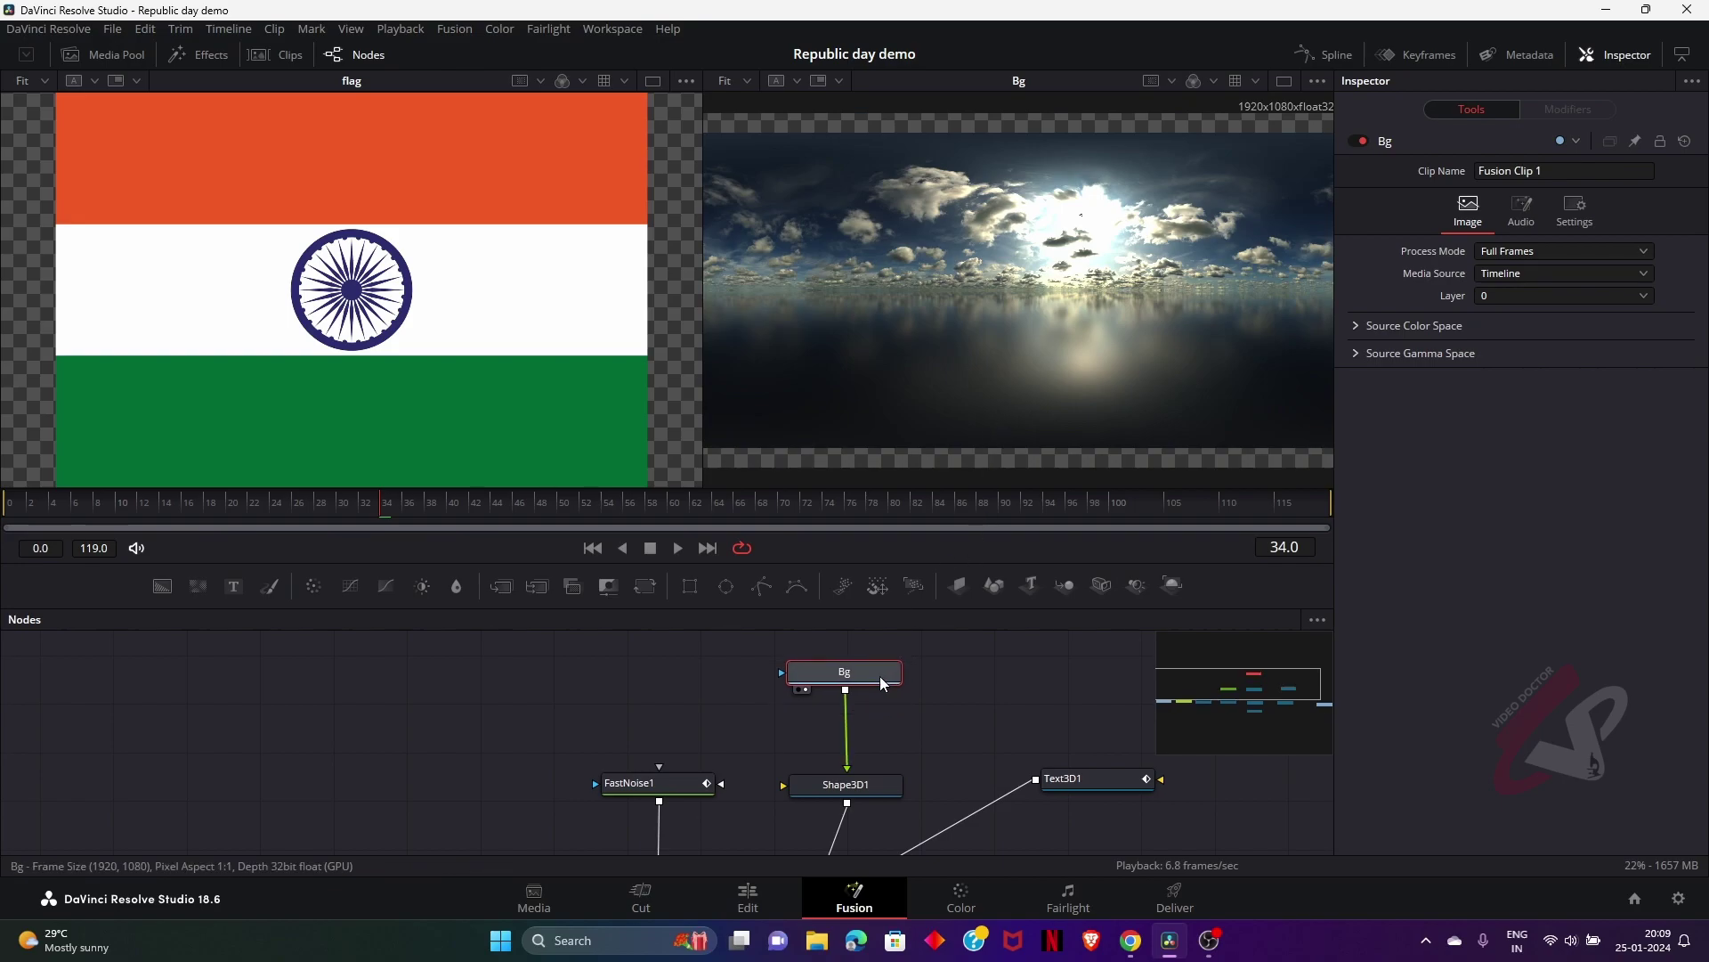
pyautogui.hotkey('shift', 'space')
pyautogui.write('cc')
pyautogui.press('Return')
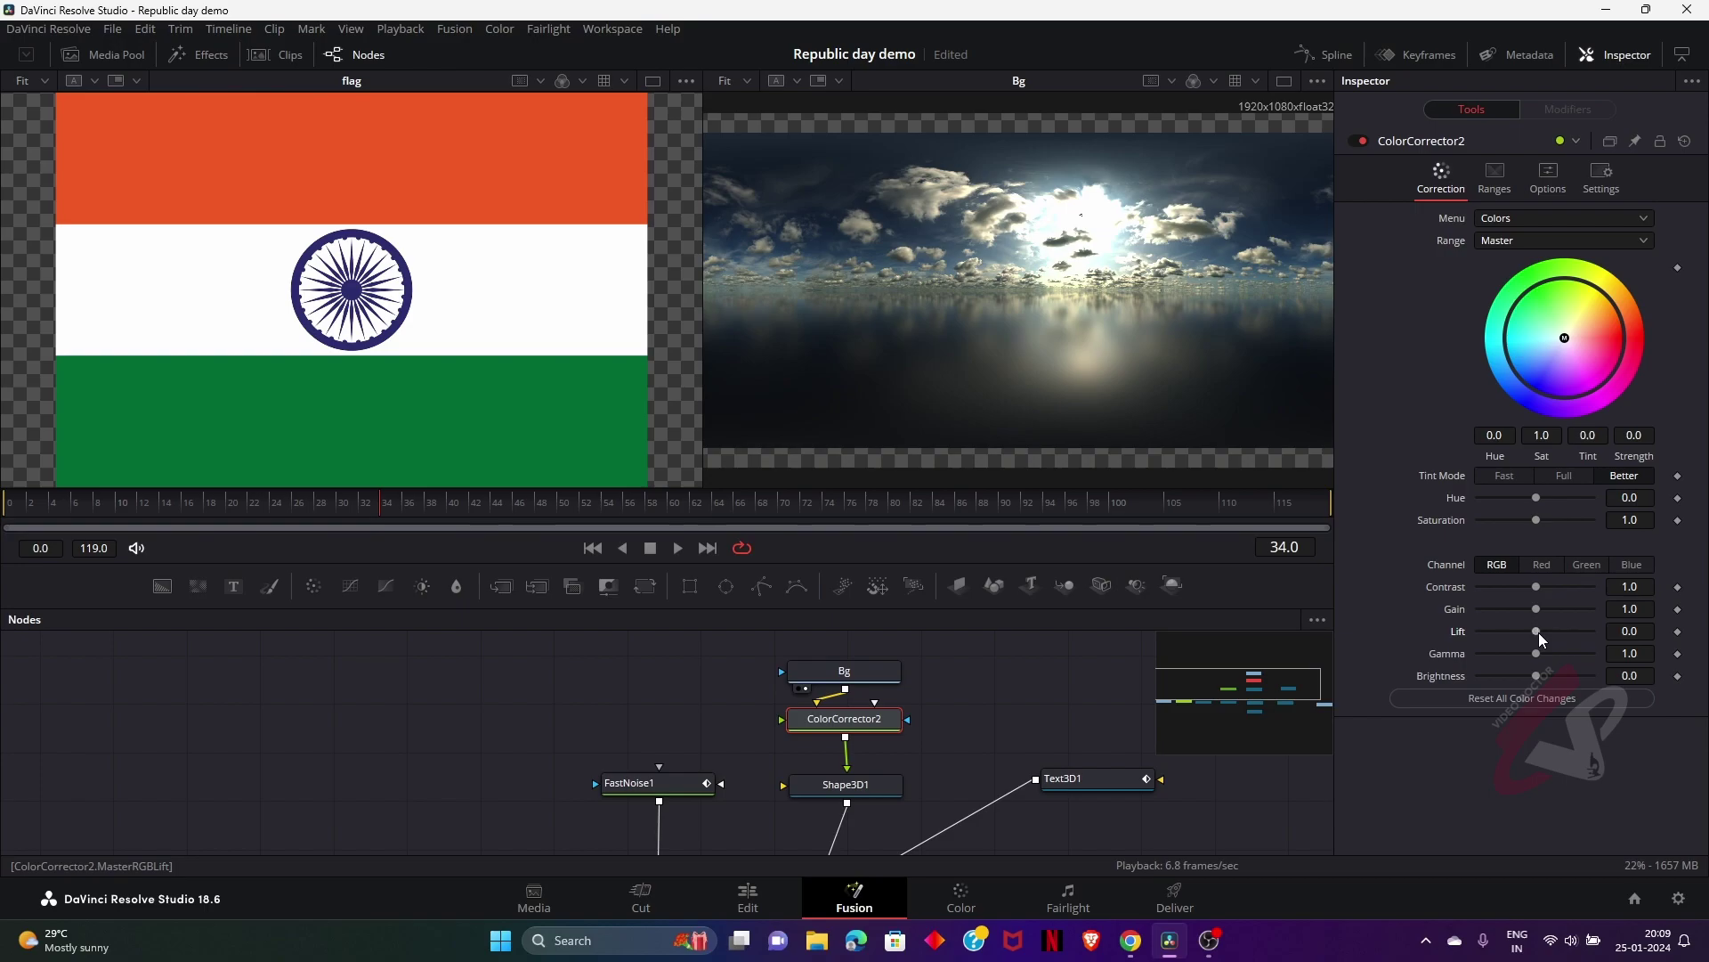
# View the background's Color Corrector alongside the Renderer3D1 output, and set its gain to 0.78 and lift to 0.03
pyautogui.press('2')
pyautogui.moveTo(1536, 605)
pyautogui.mouseDown()
pyautogui.moveTo(1562, 607)
pyautogui.moveTo(1502, 618)
pyautogui.moveTo(1555, 632)
pyautogui.moveTo(1536, 630)
pyautogui.mouseUp()
pyautogui.moveTo(998, 766); pyautogui.dragTo(853, 673)
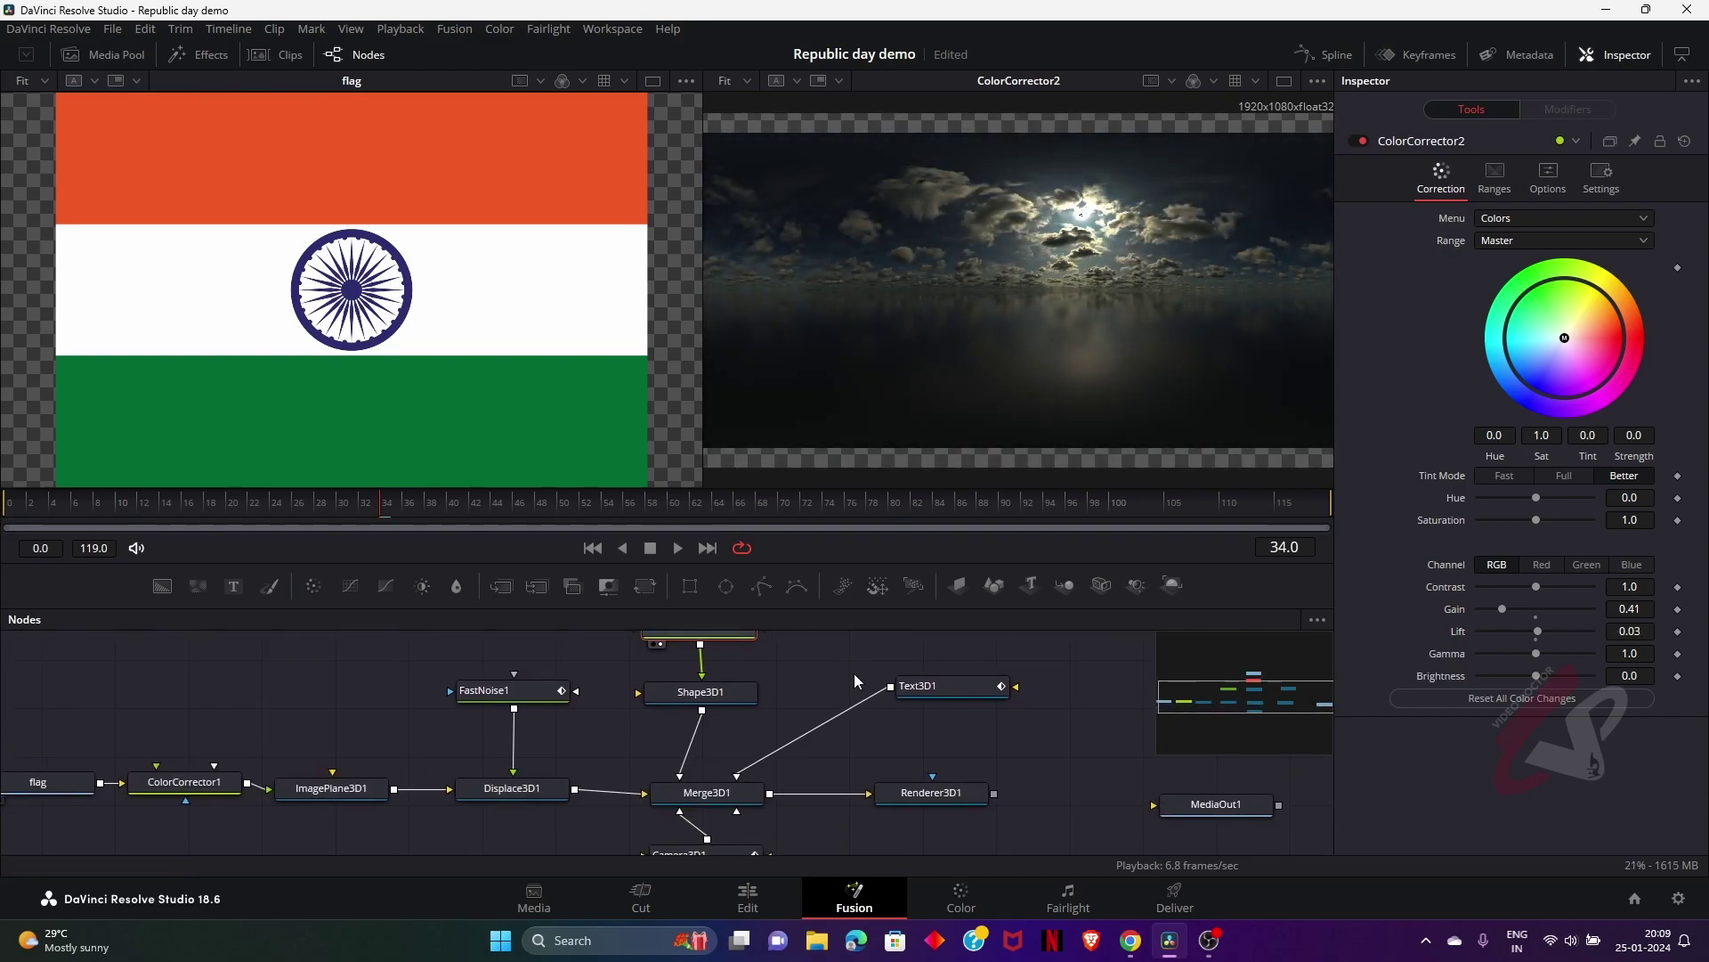
pyautogui.moveTo(926, 791); pyautogui.dragTo(372, 371)
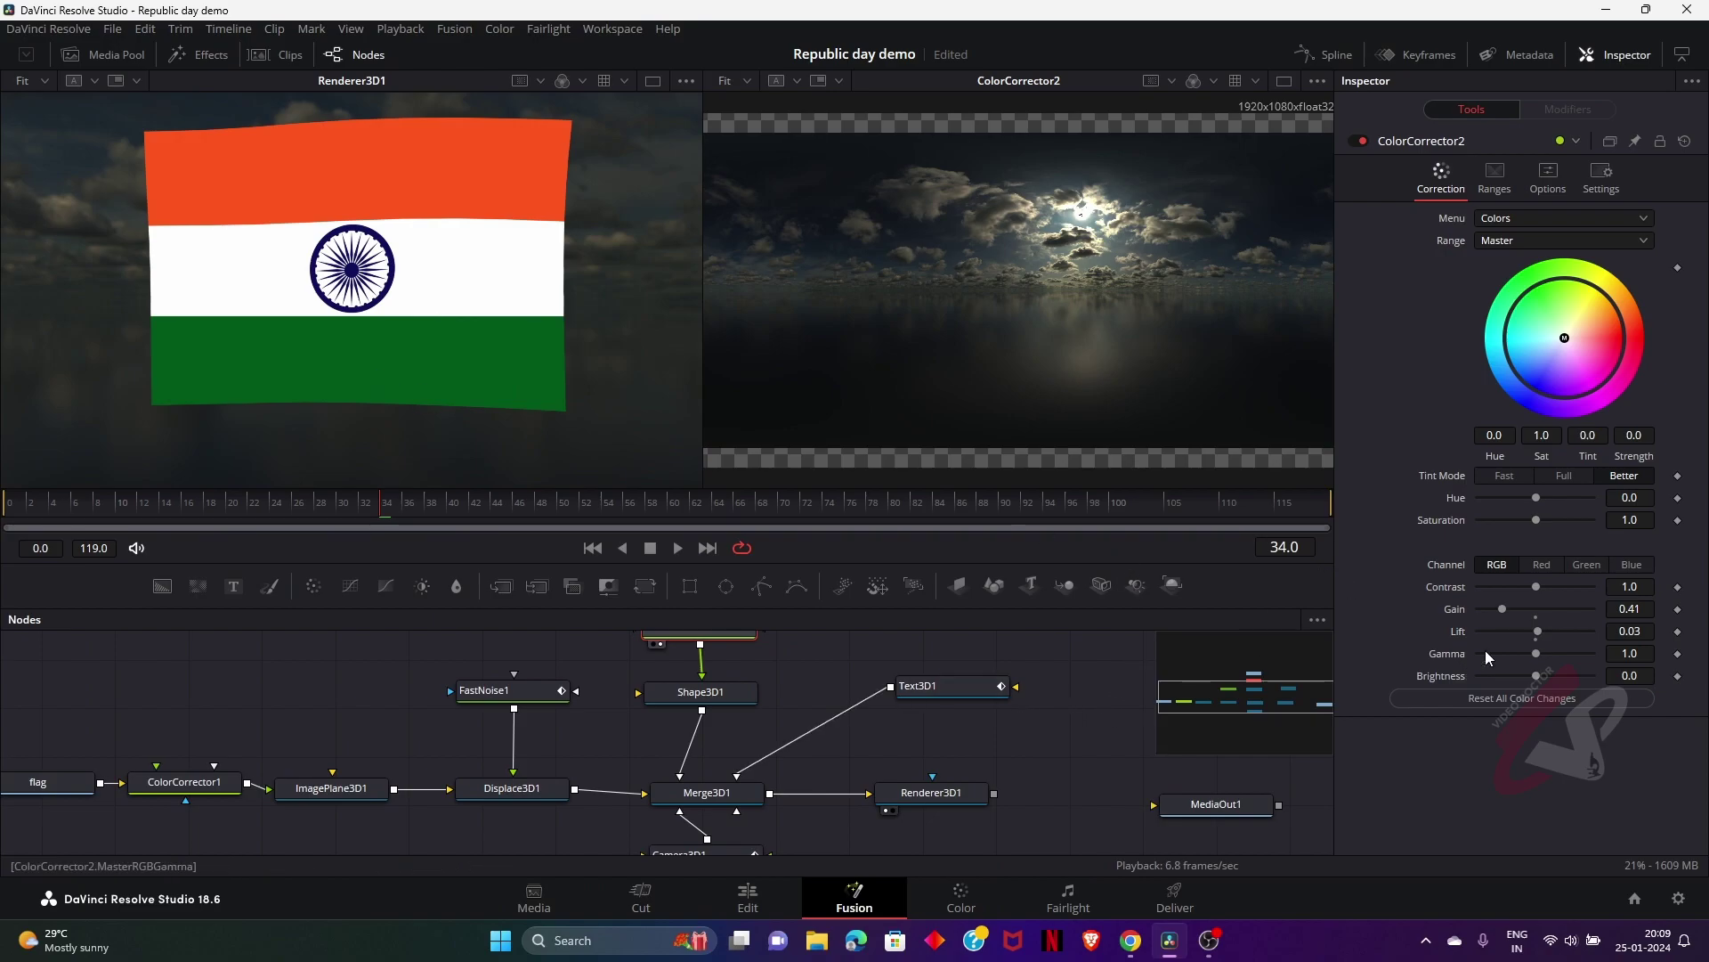
pyautogui.moveTo(1505, 607); pyautogui.dragTo(1522, 605)
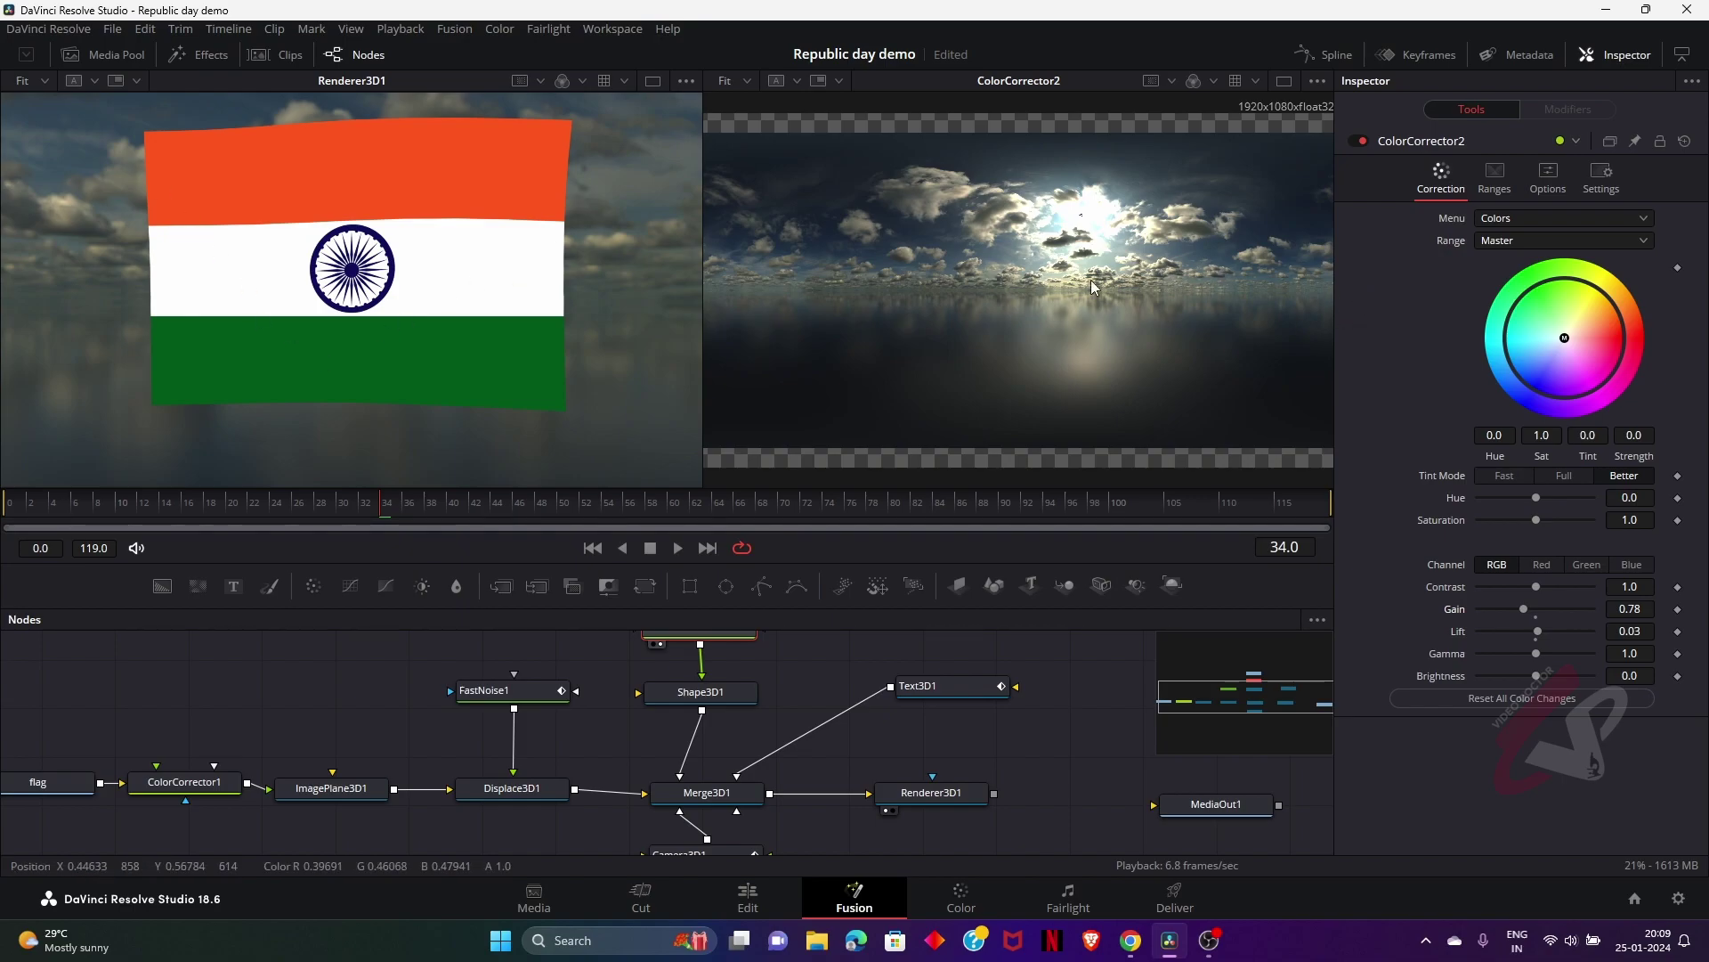
# Set the Shape3D1 sphere's end angle to 354 and review the rendered animation through frame 90
pyautogui.click(728, 692)
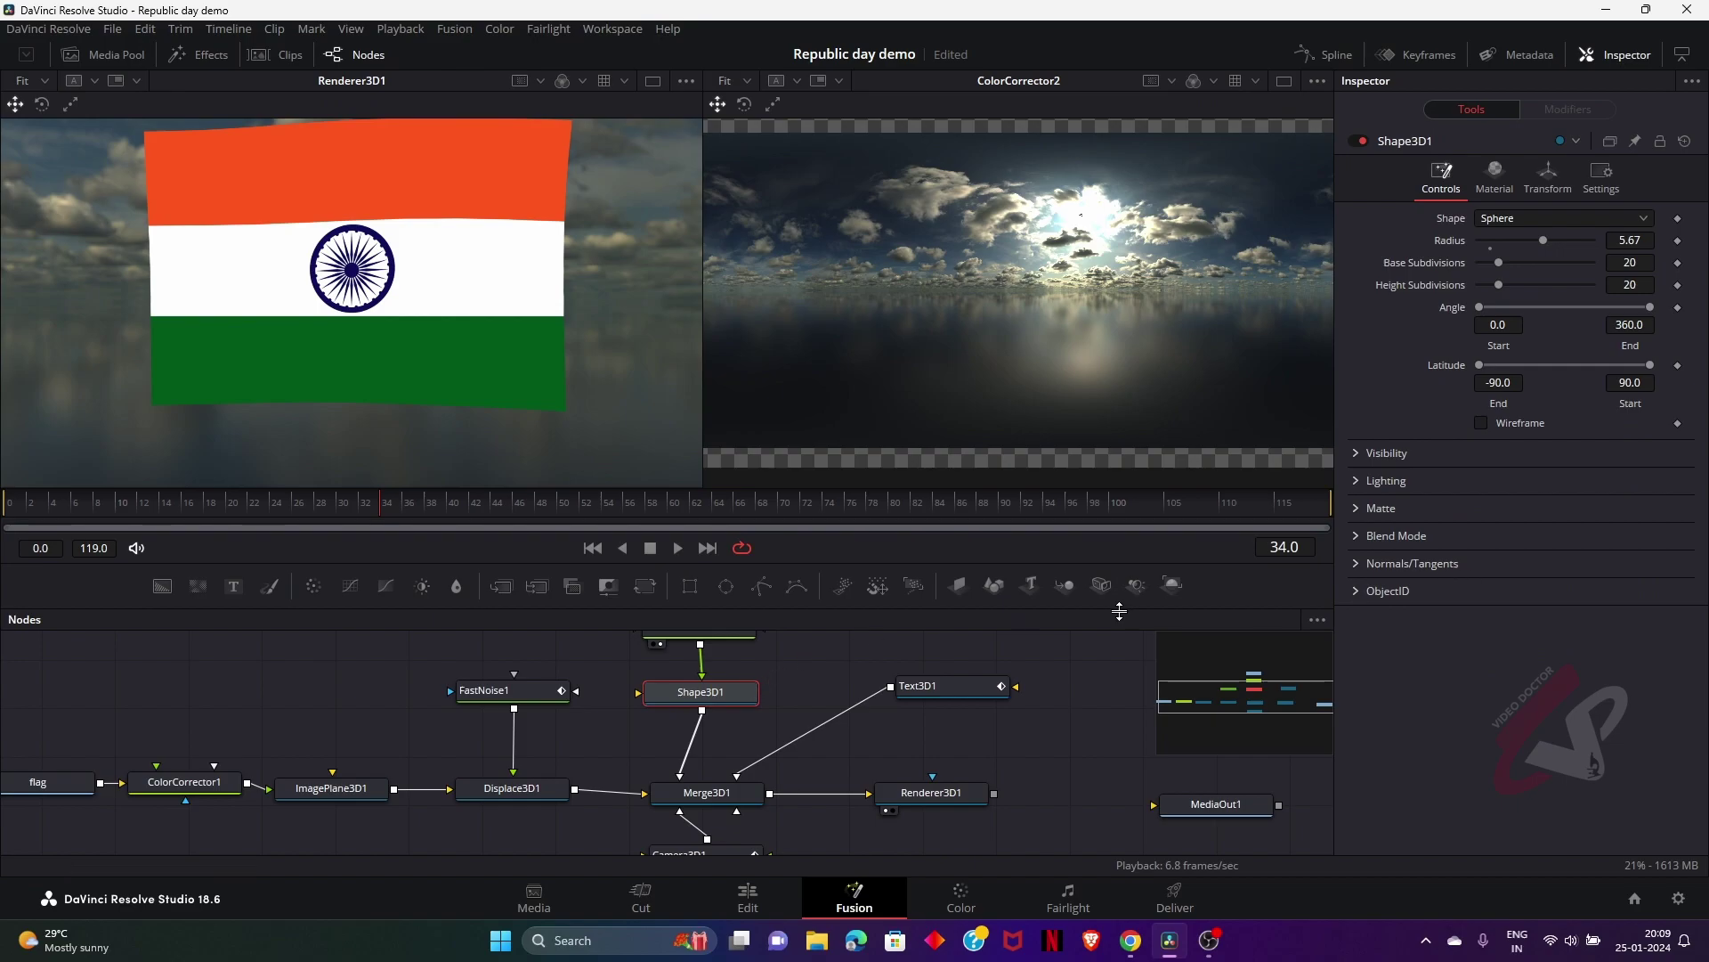
pyautogui.moveTo(1481, 306); pyautogui.dragTo(1443, 306)
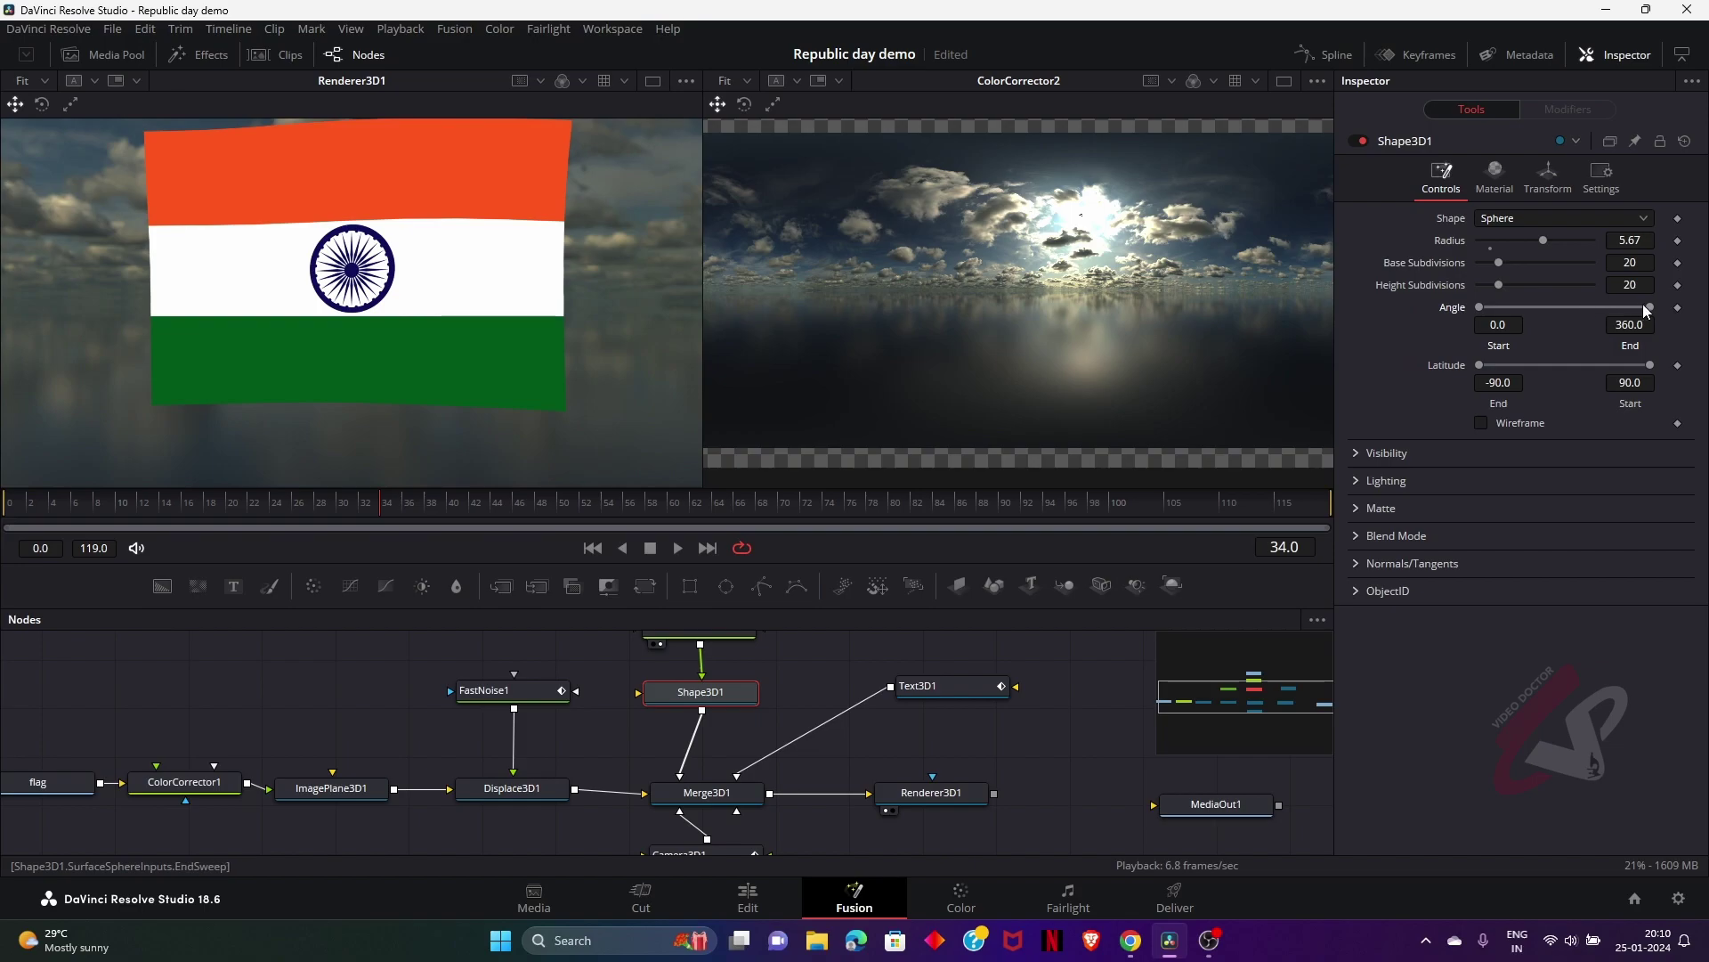
pyautogui.moveTo(1648, 308)
pyautogui.mouseDown()
pyautogui.moveTo(1581, 308)
pyautogui.moveTo(1643, 306)
pyautogui.mouseUp()
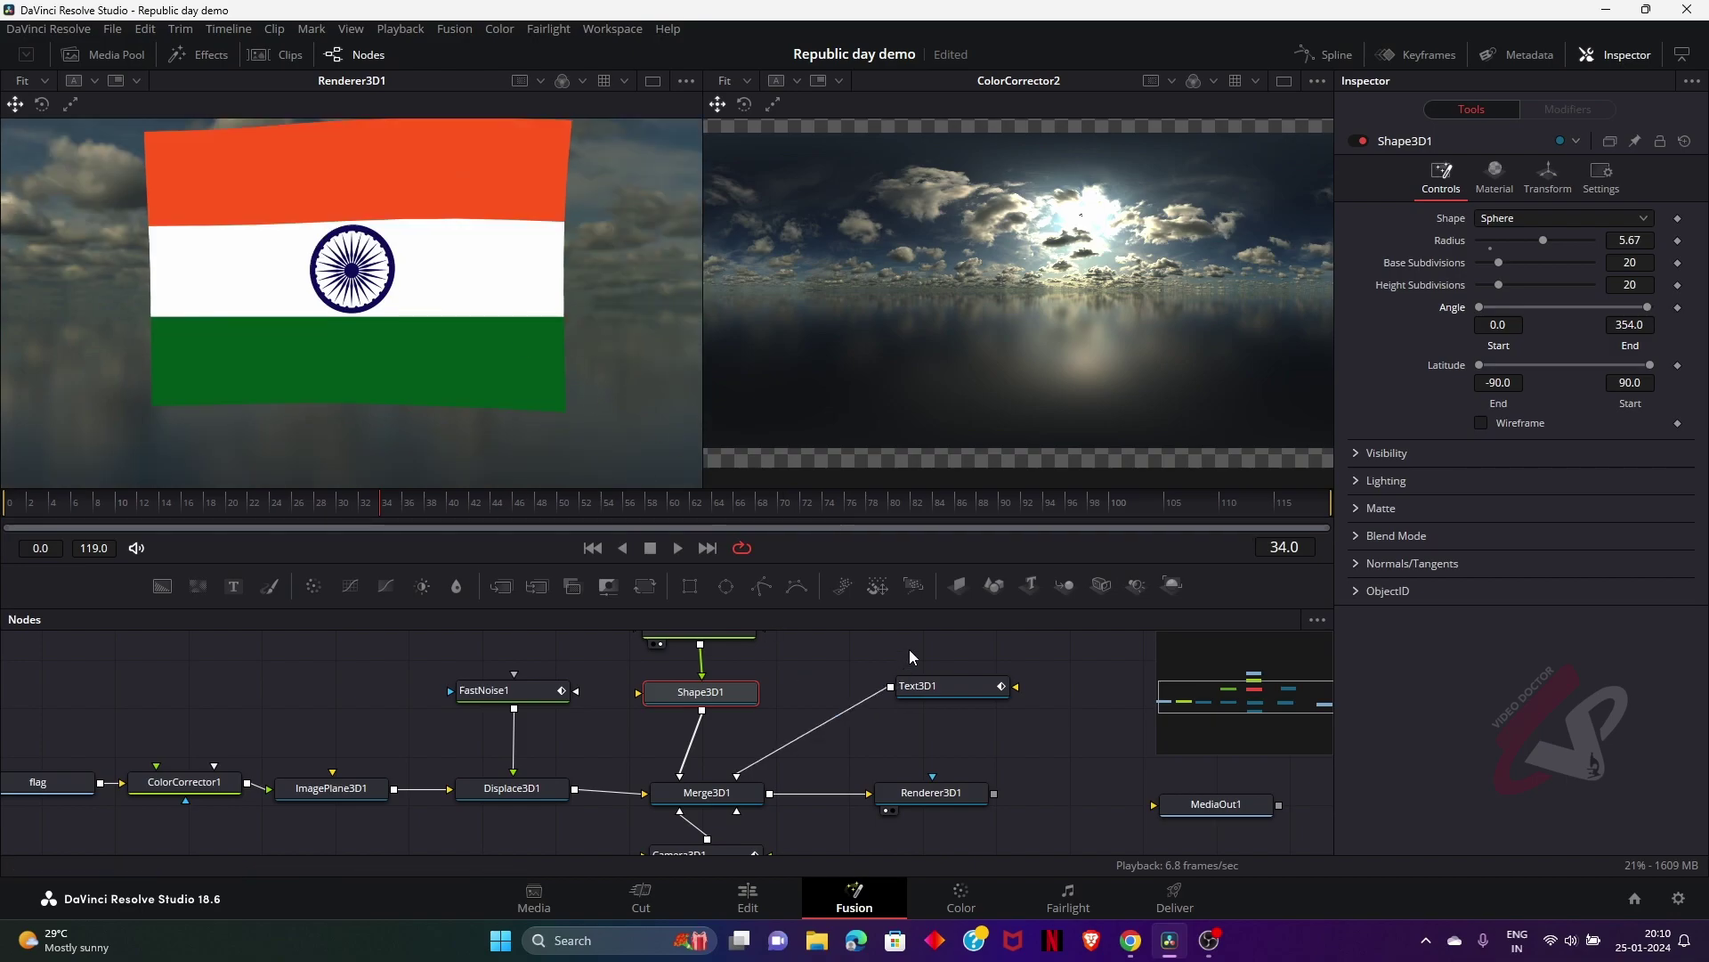
pyautogui.moveTo(926, 501); pyautogui.dragTo(139, 478)
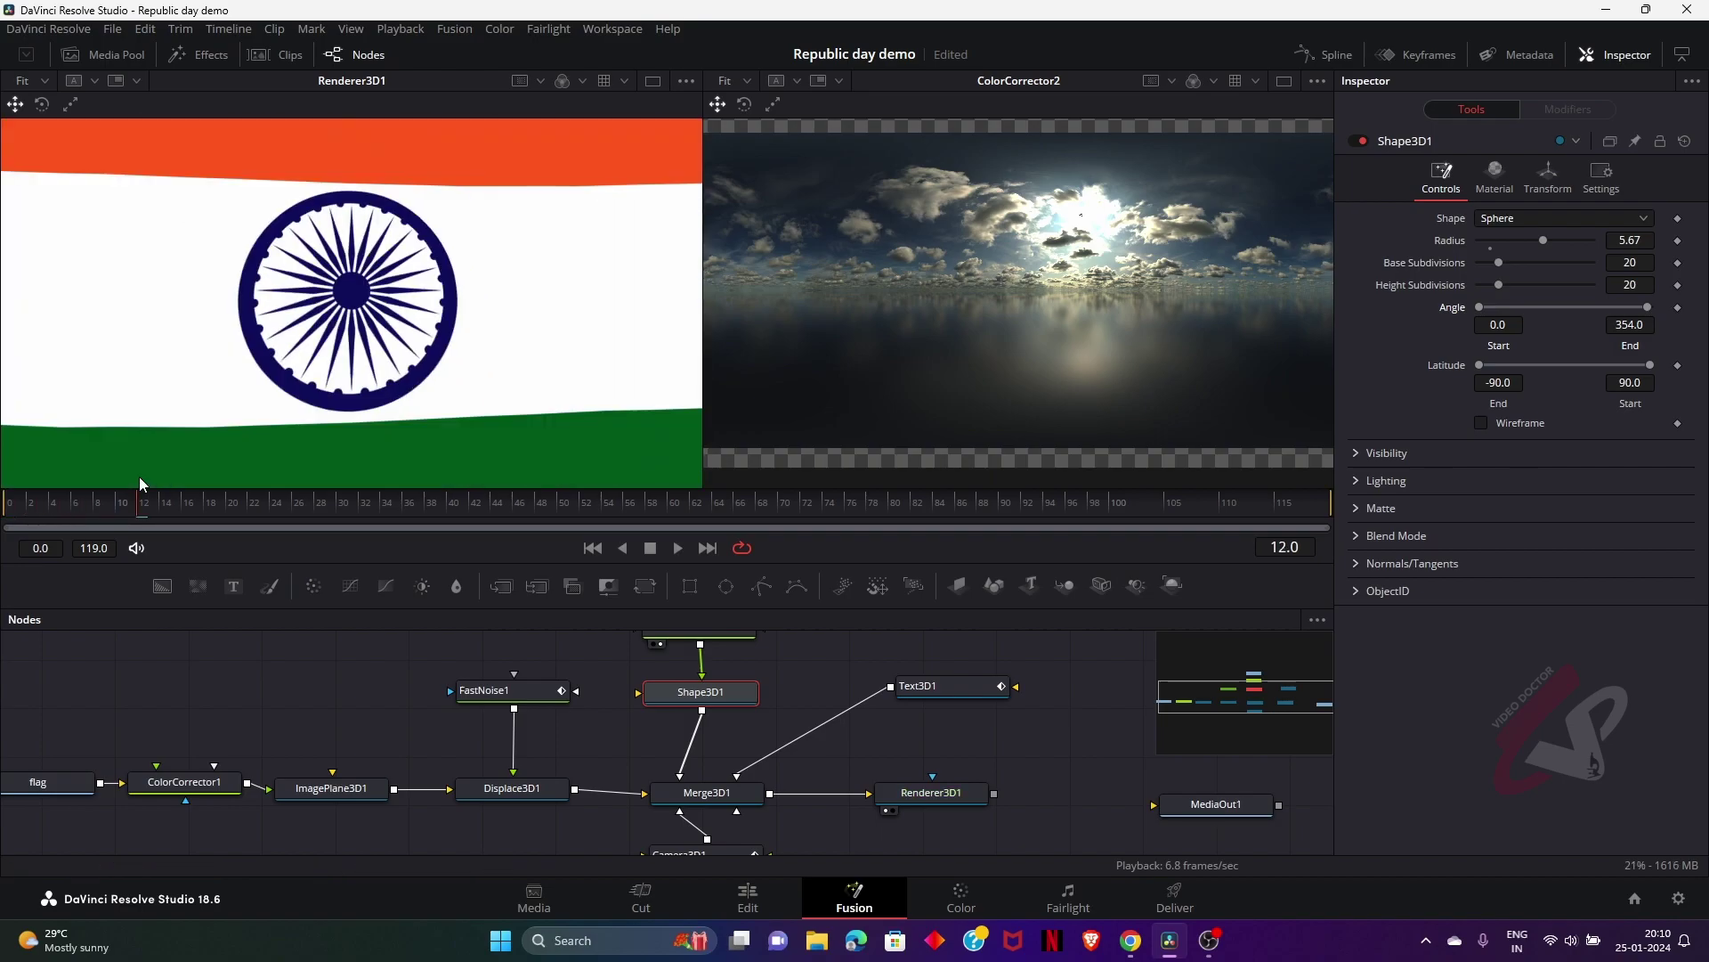
pyautogui.moveTo(666, 503); pyautogui.dragTo(1001, 502)
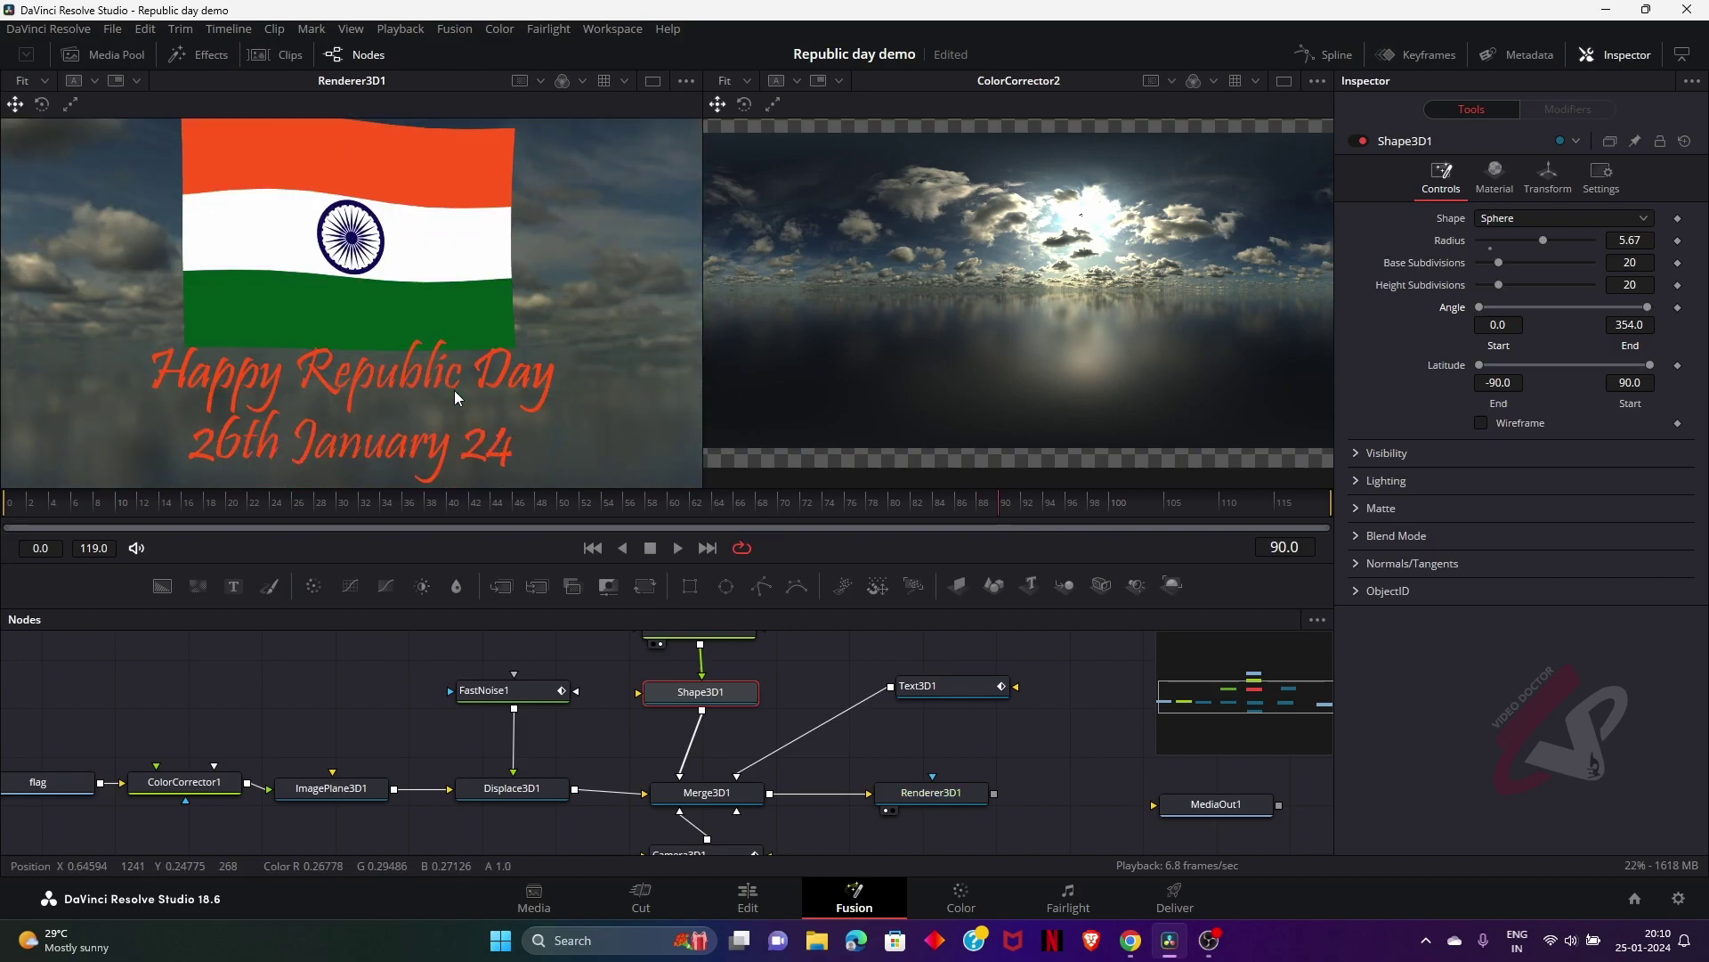
pyautogui.scroll(-4, 454, 390)
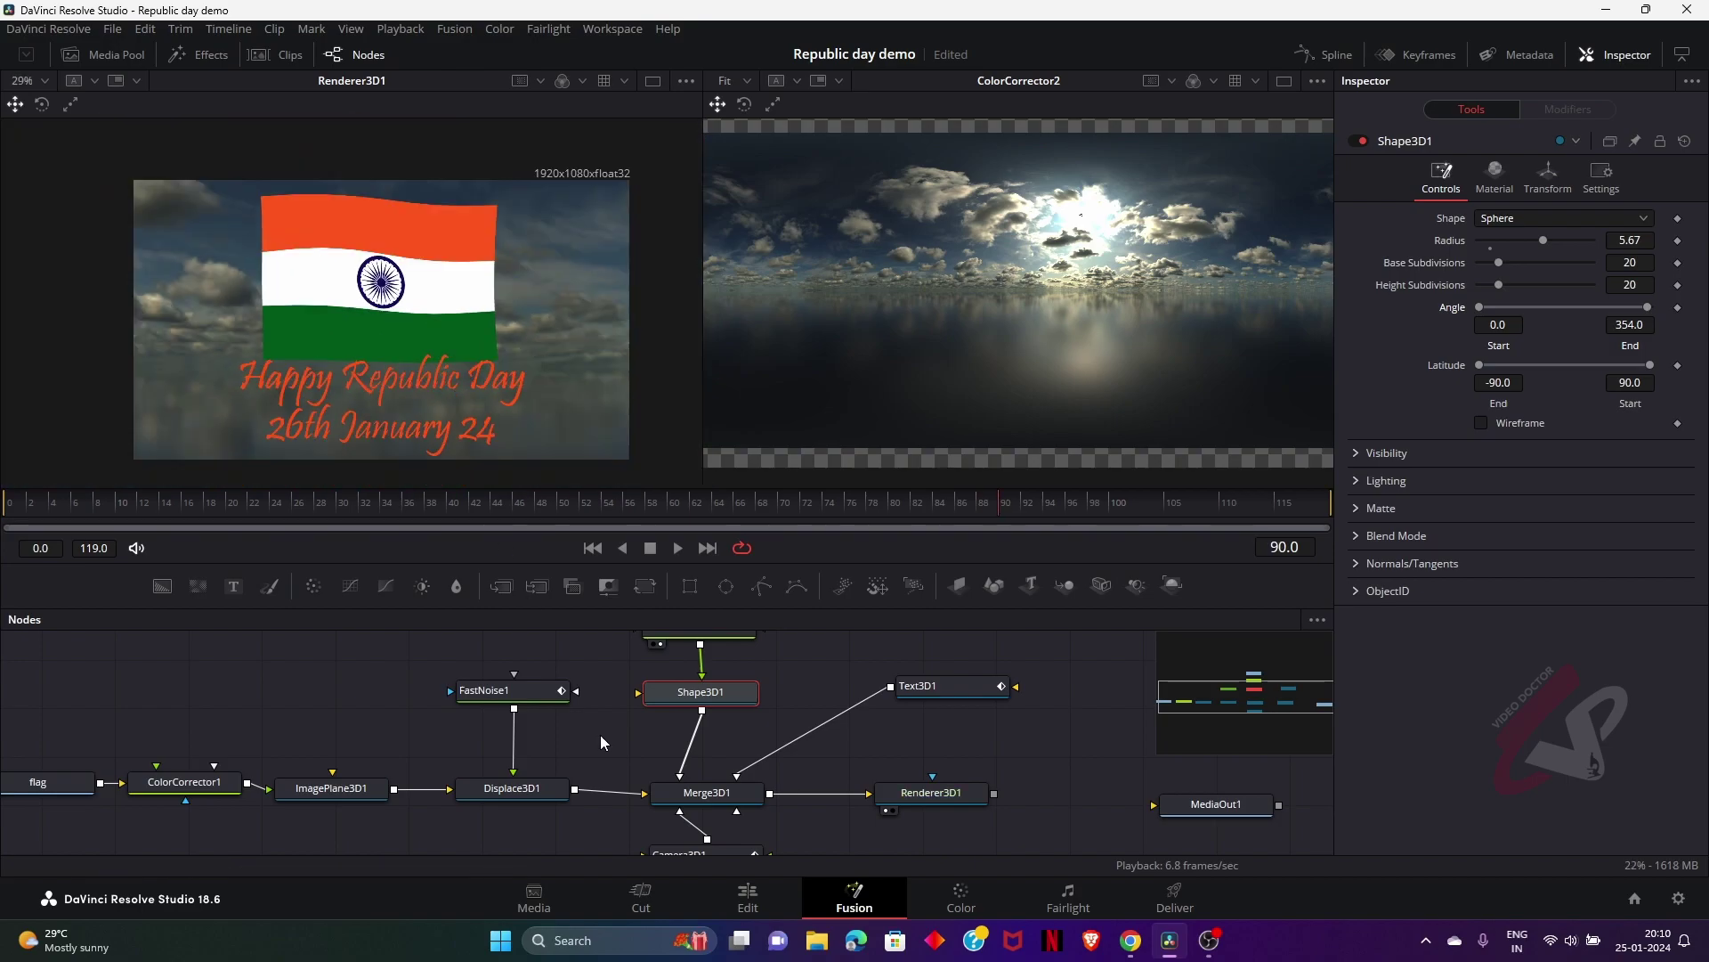
# Show Merge3D1 in the second viewer and list the 3D light tools in the effects library
pyautogui.moveTo(739, 799); pyautogui.dragTo(1006, 456)
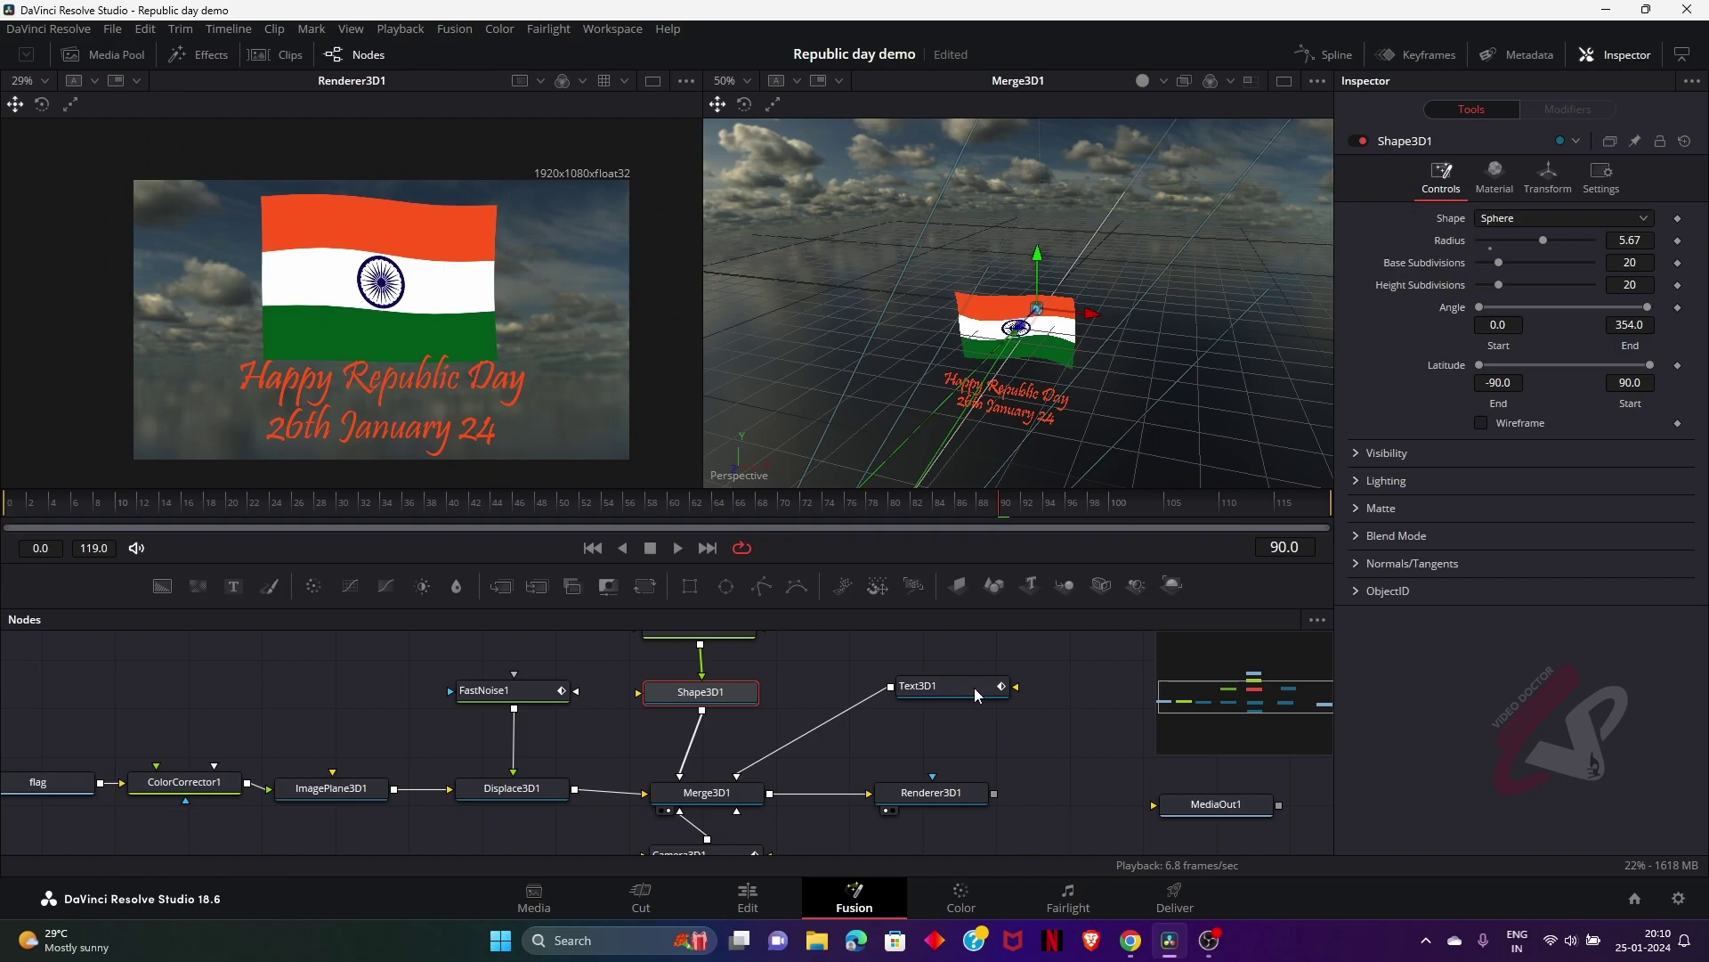
pyautogui.click(181, 54)
pyautogui.click(11, 101)
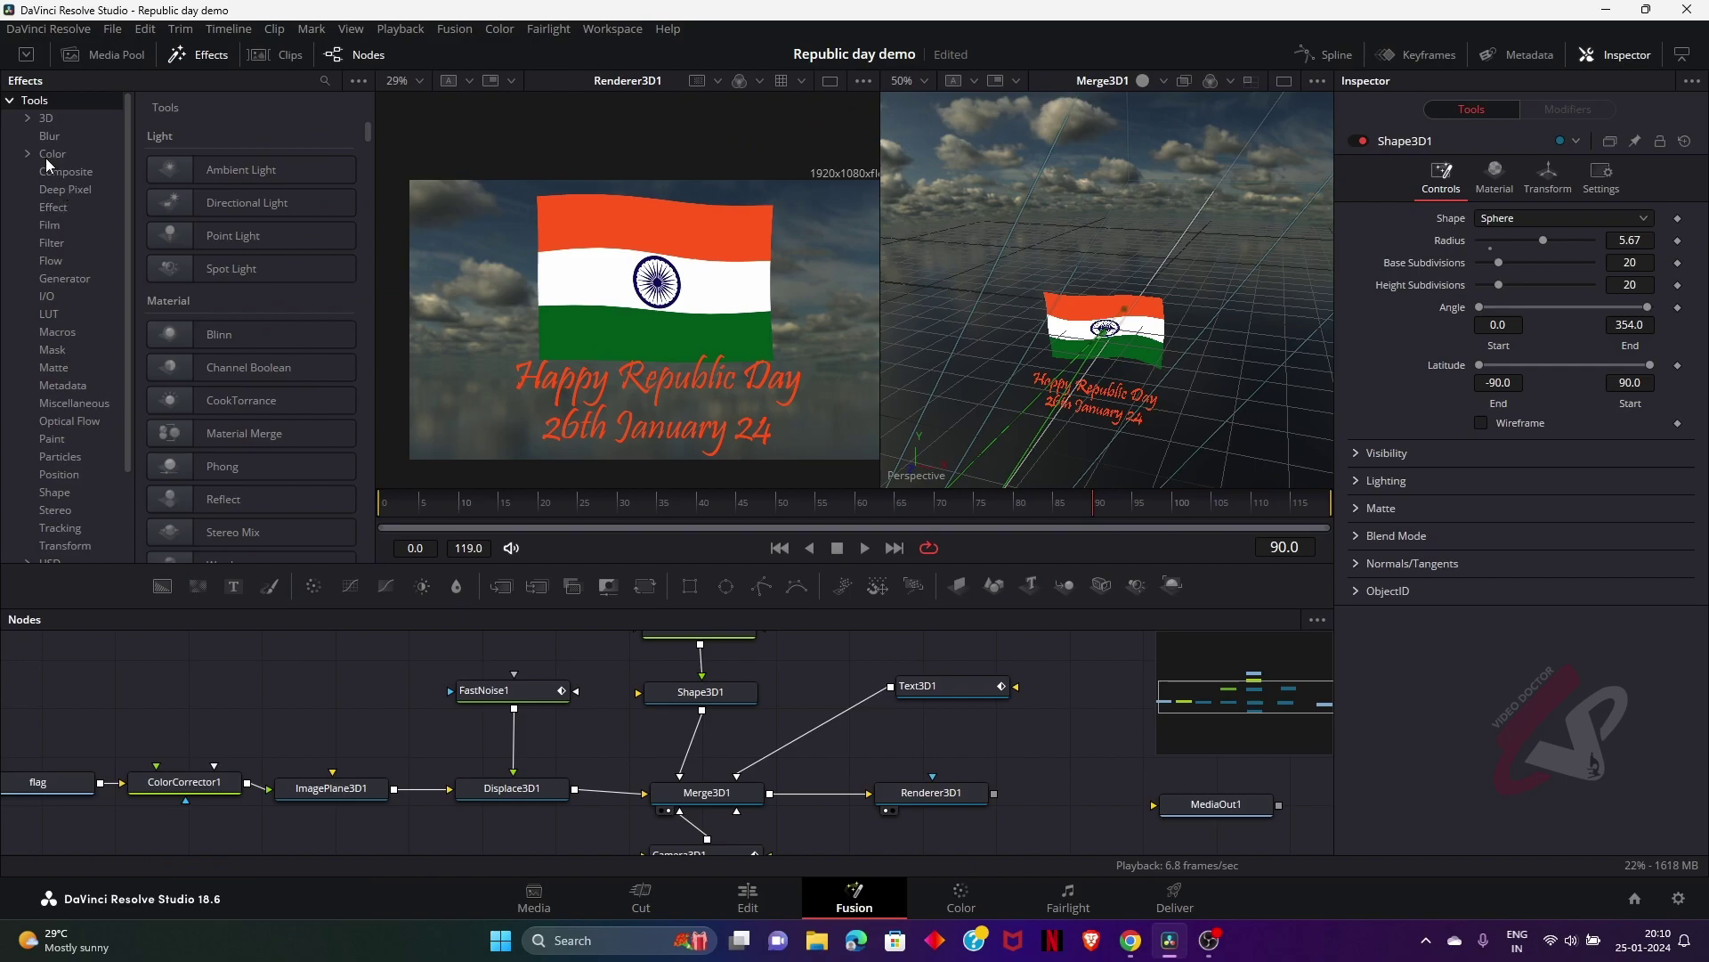
pyautogui.click(26, 119)
pyautogui.click(79, 138)
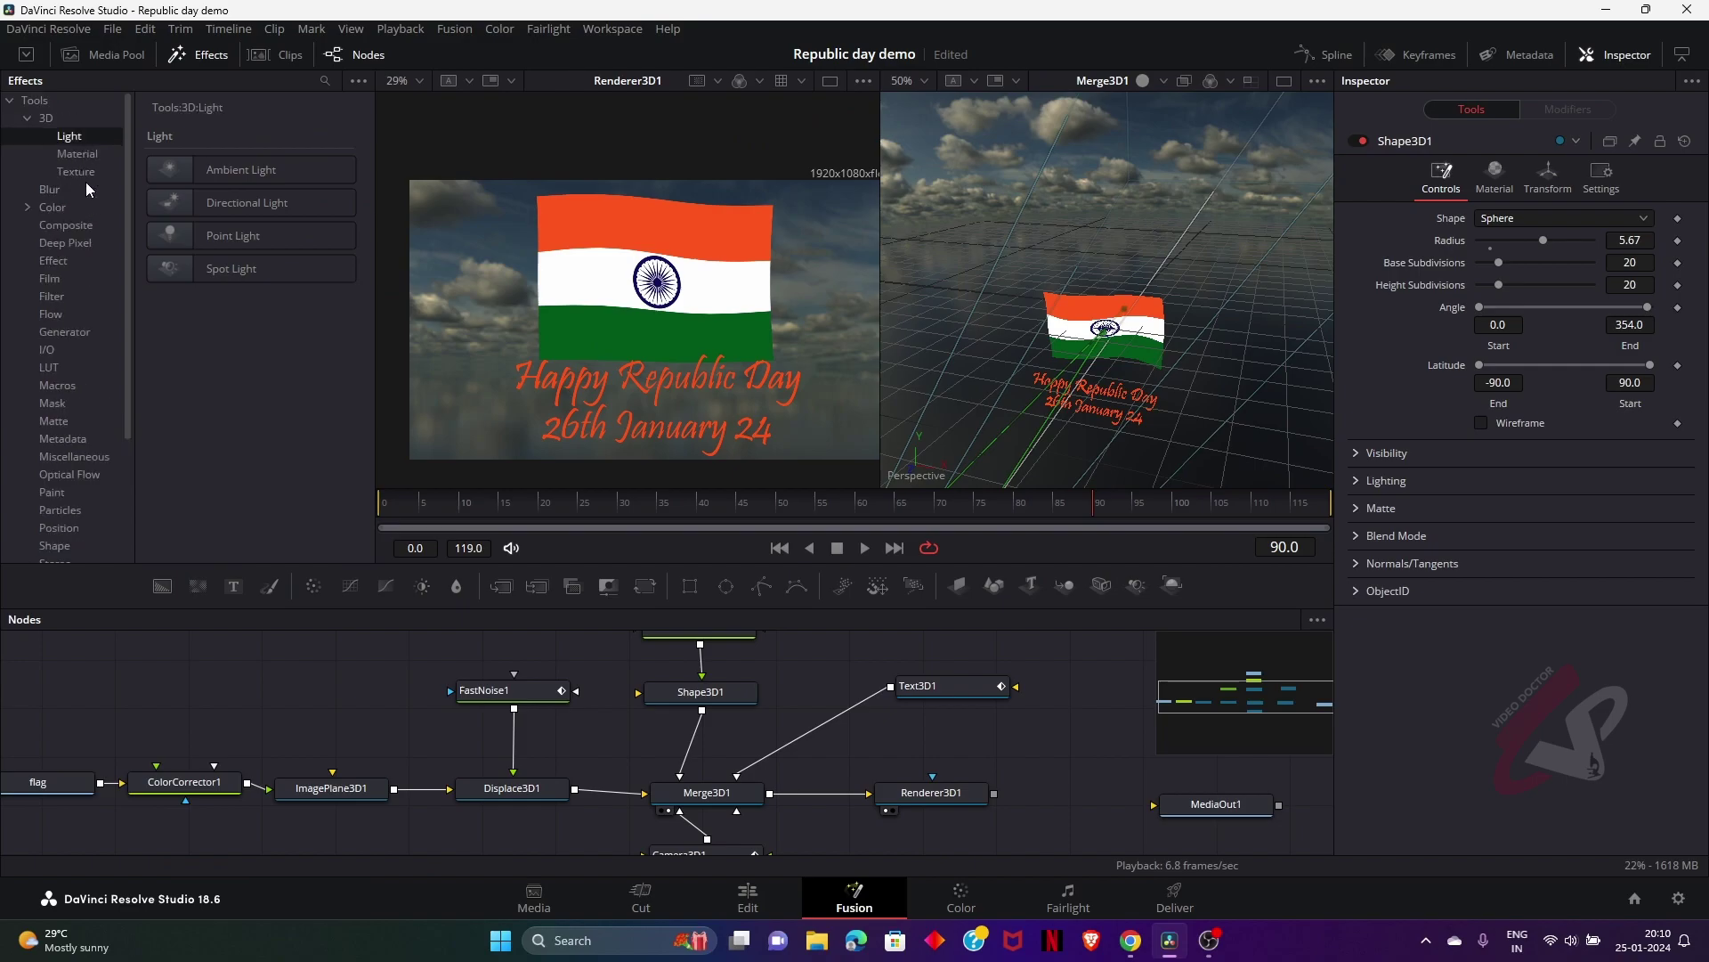
# Add a Point Light node and connect it to Merge3D1
pyautogui.moveTo(221, 234); pyautogui.dragTo(821, 640)
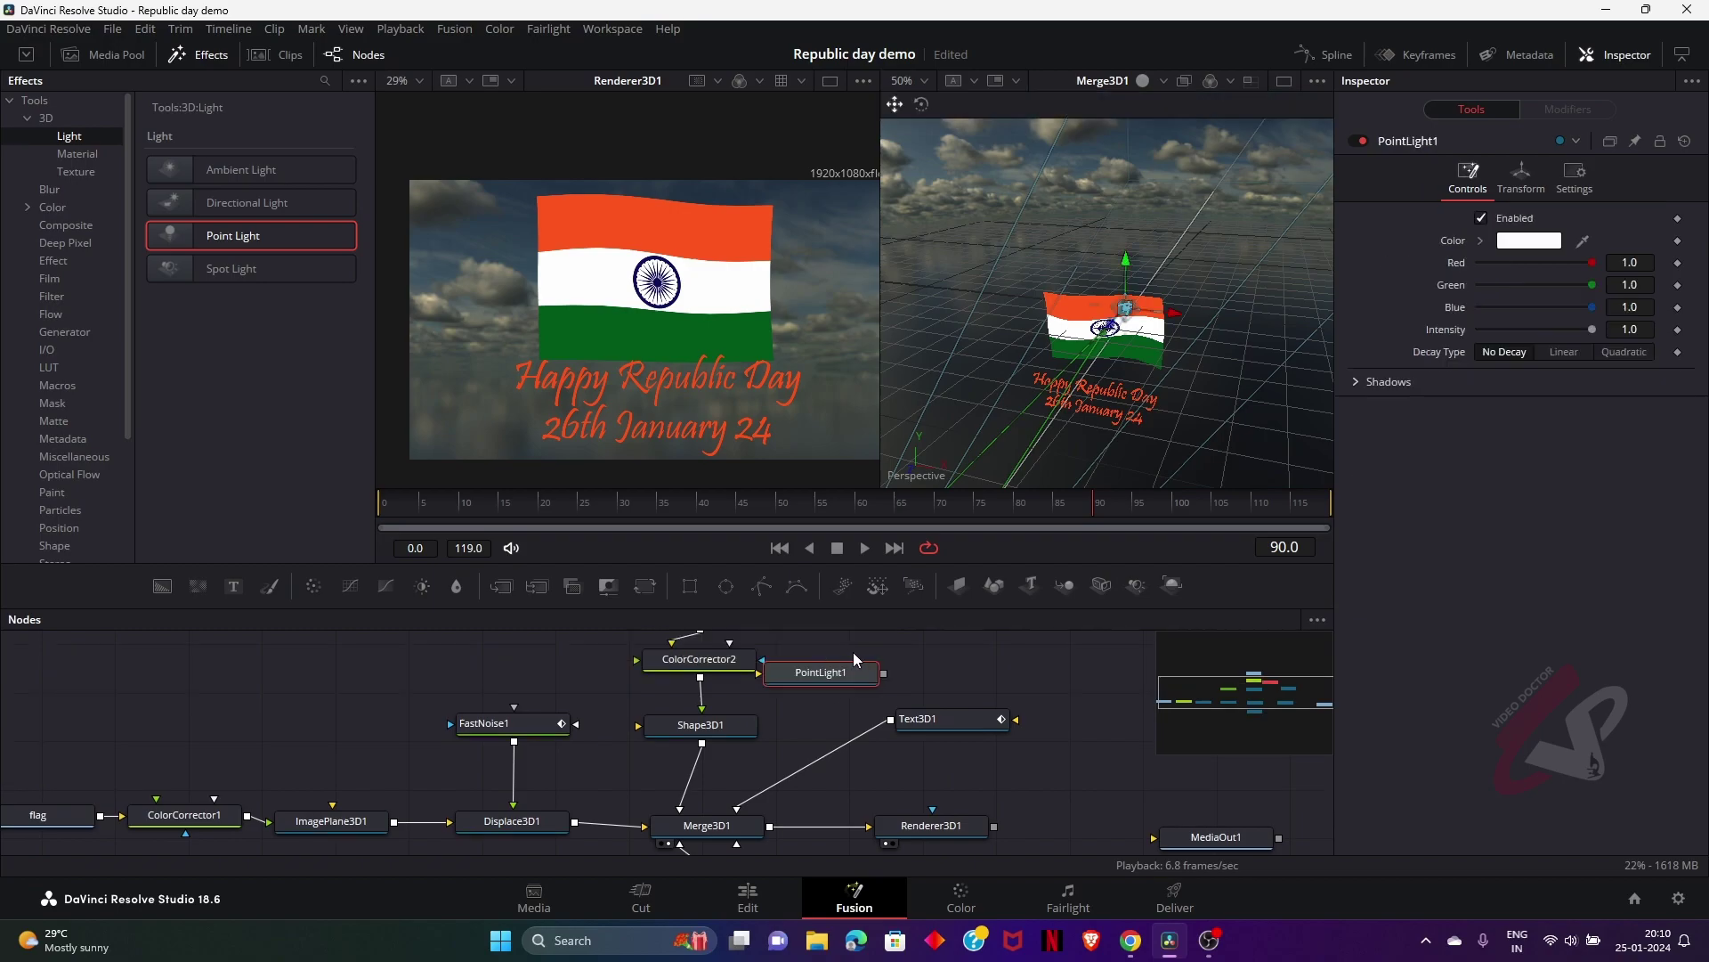
pyautogui.moveTo(871, 697); pyautogui.dragTo(710, 827)
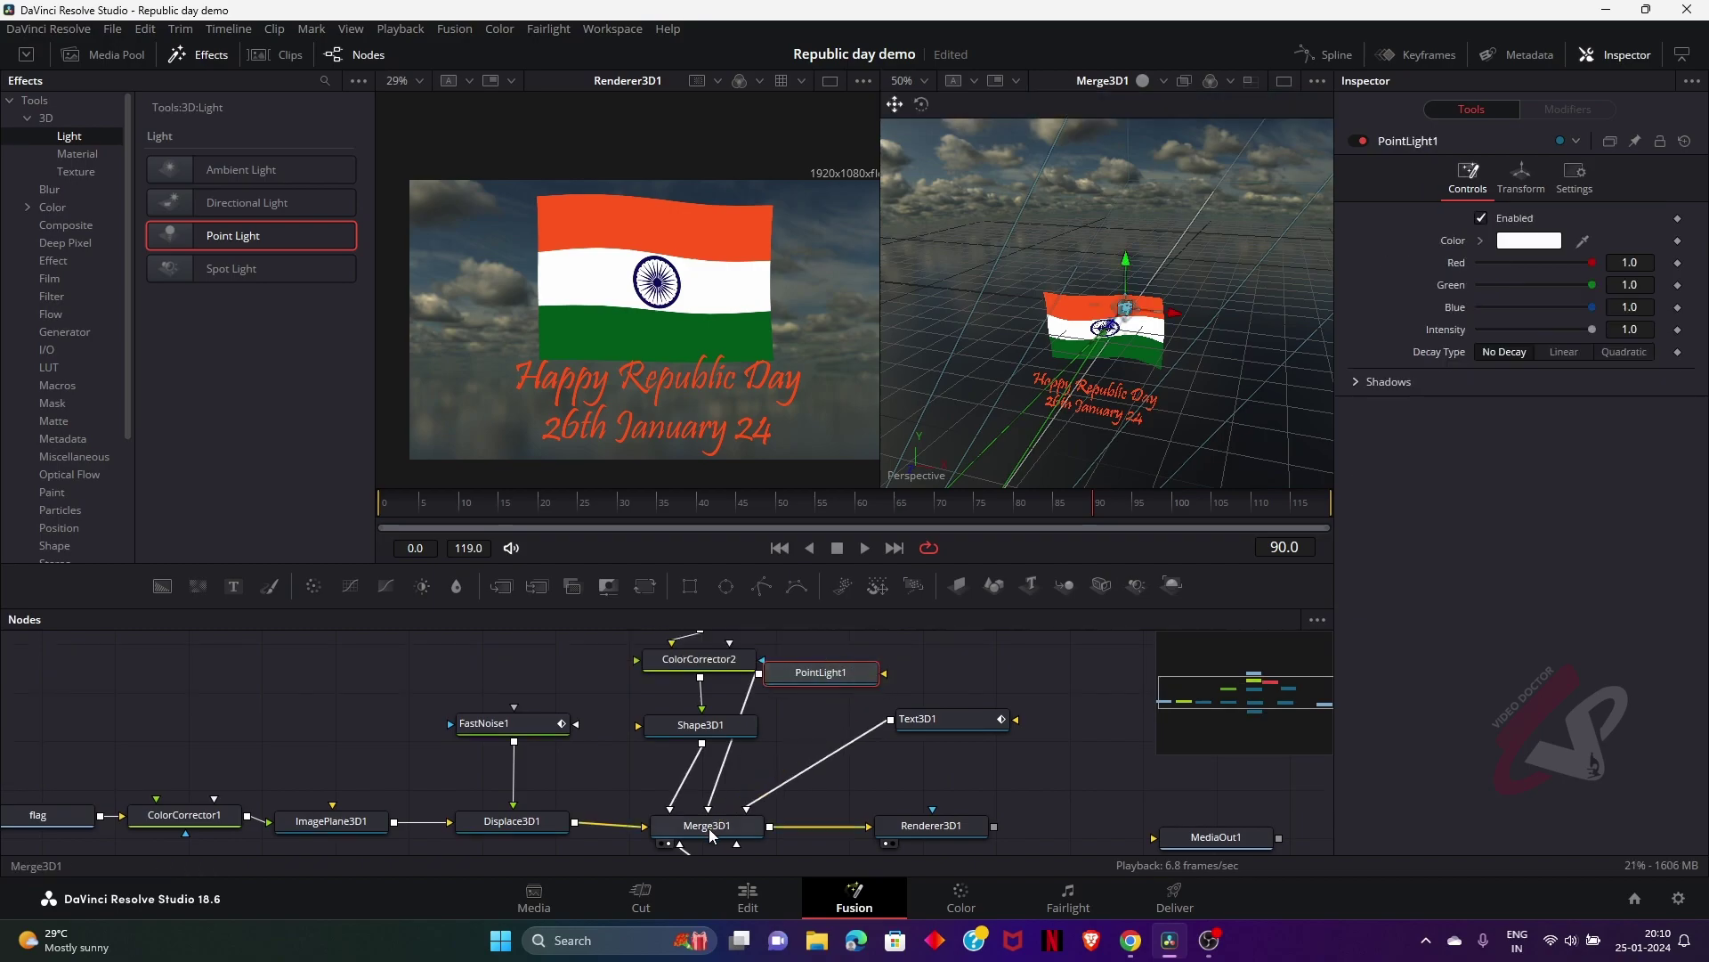
pyautogui.moveTo(803, 670); pyautogui.dragTo(867, 661)
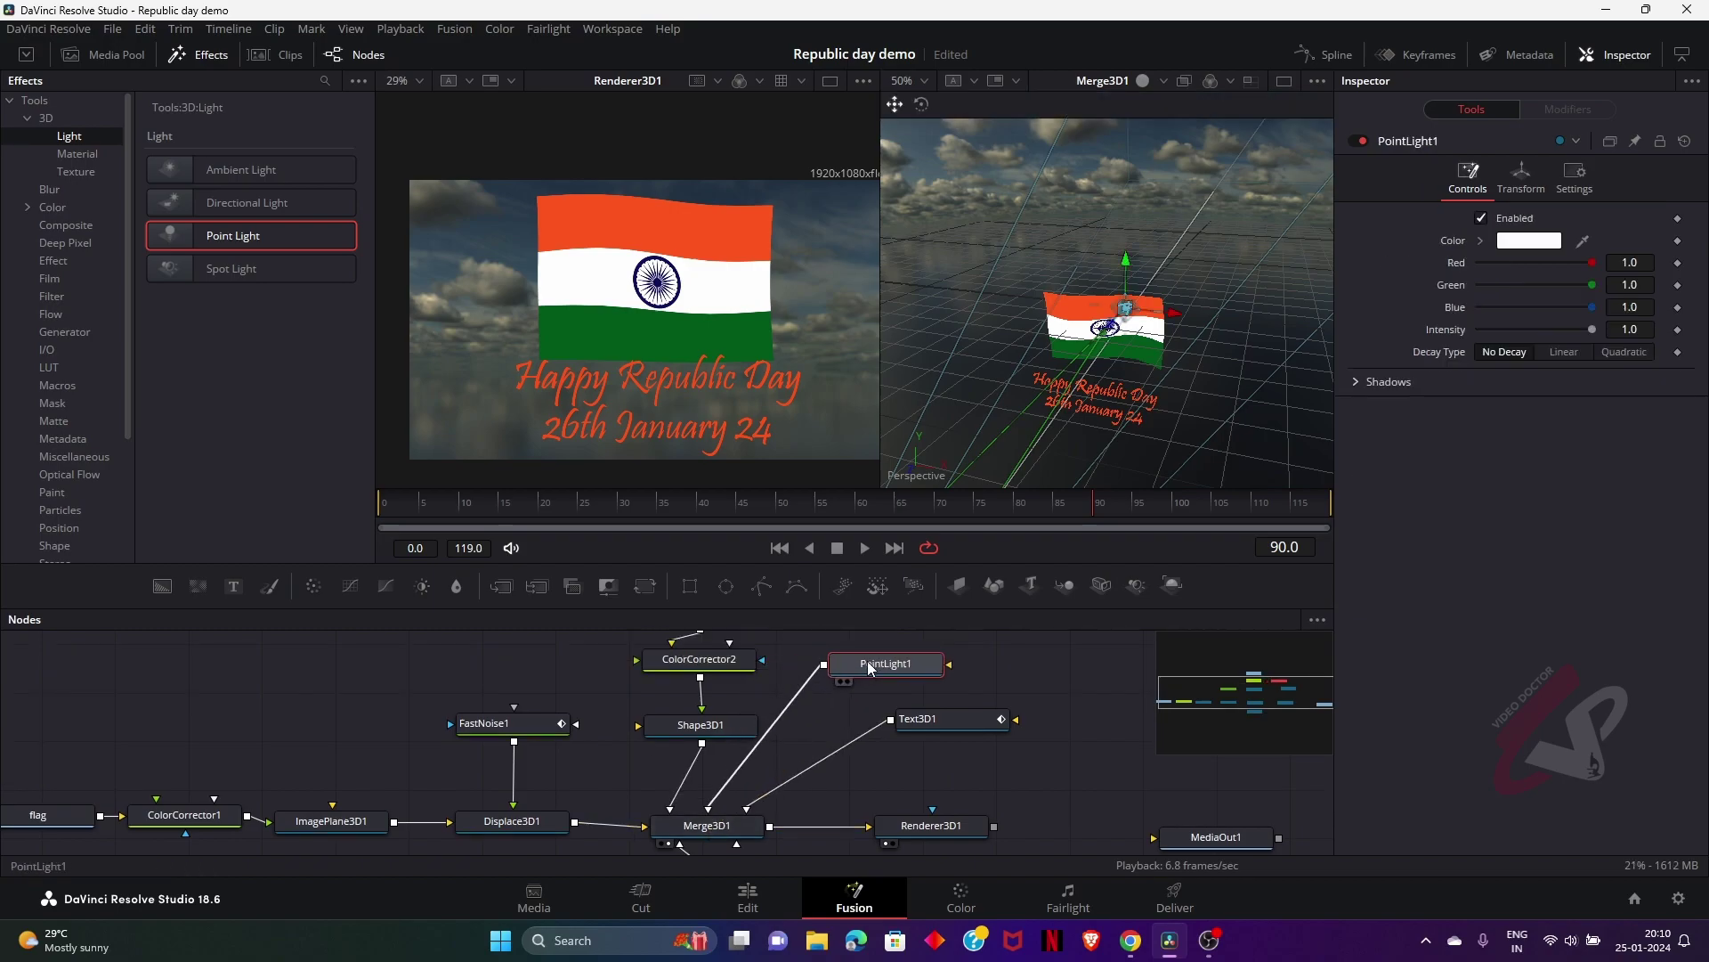
# Enable lighting and shadows in the Renderer3D1 controls
pyautogui.click(971, 835)
pyautogui.scroll(-1, 970, 835)
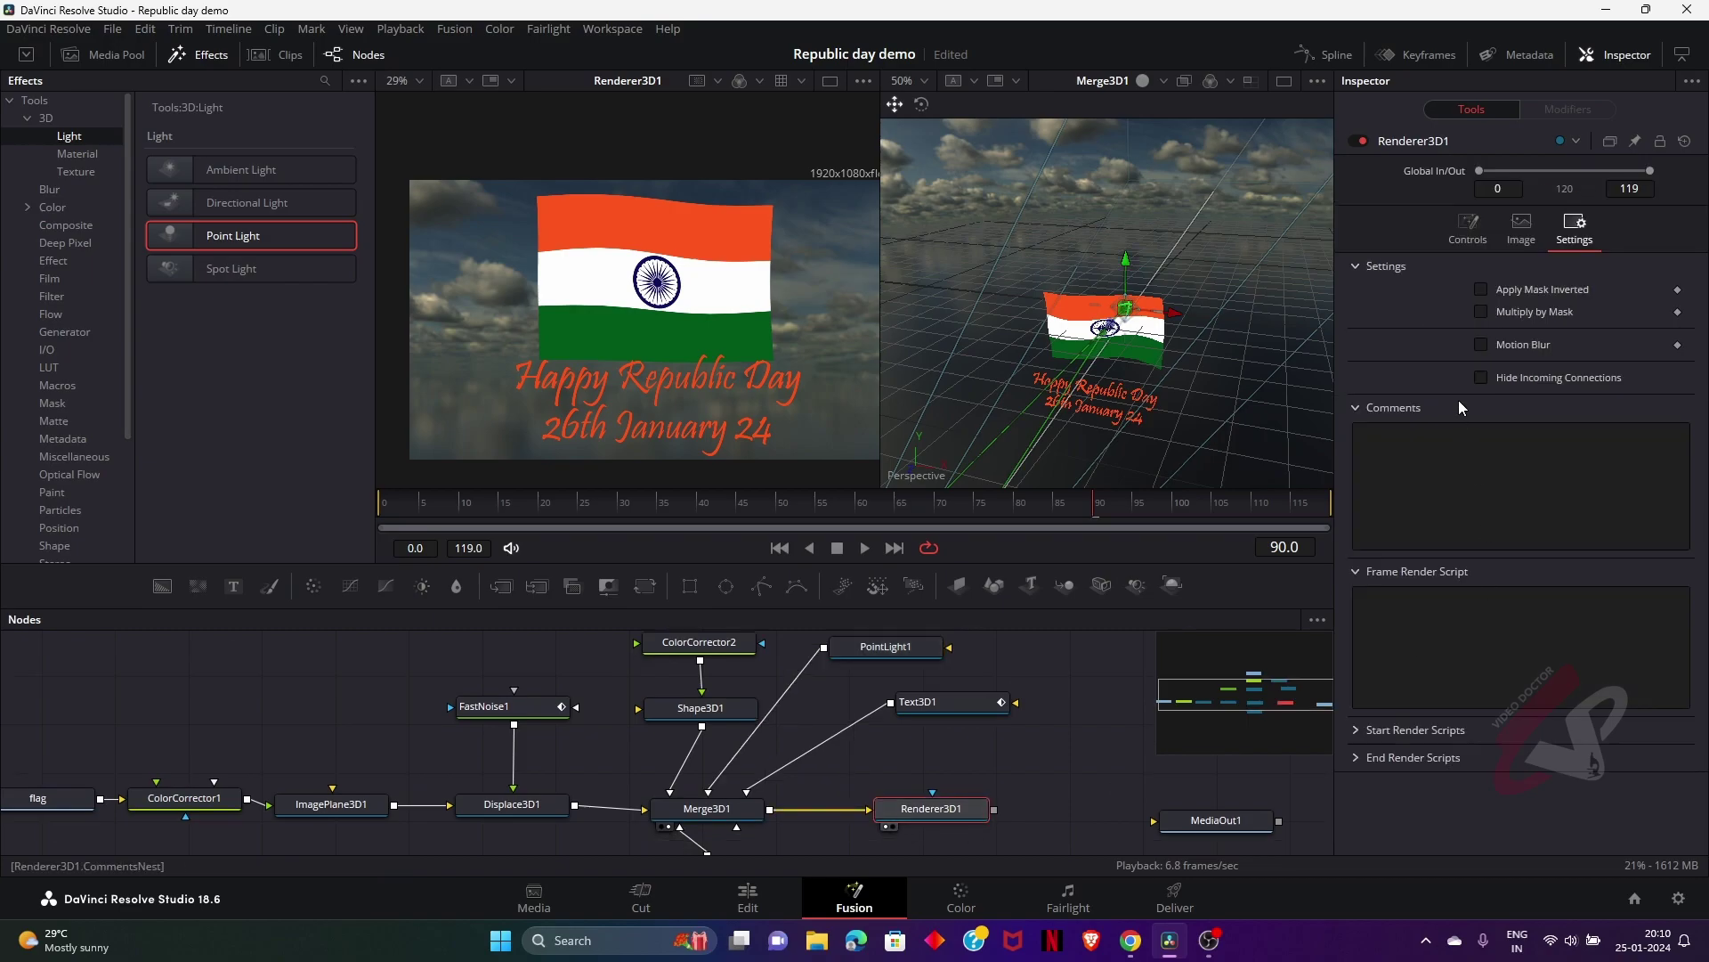
pyautogui.click(1467, 230)
pyautogui.click(1482, 485)
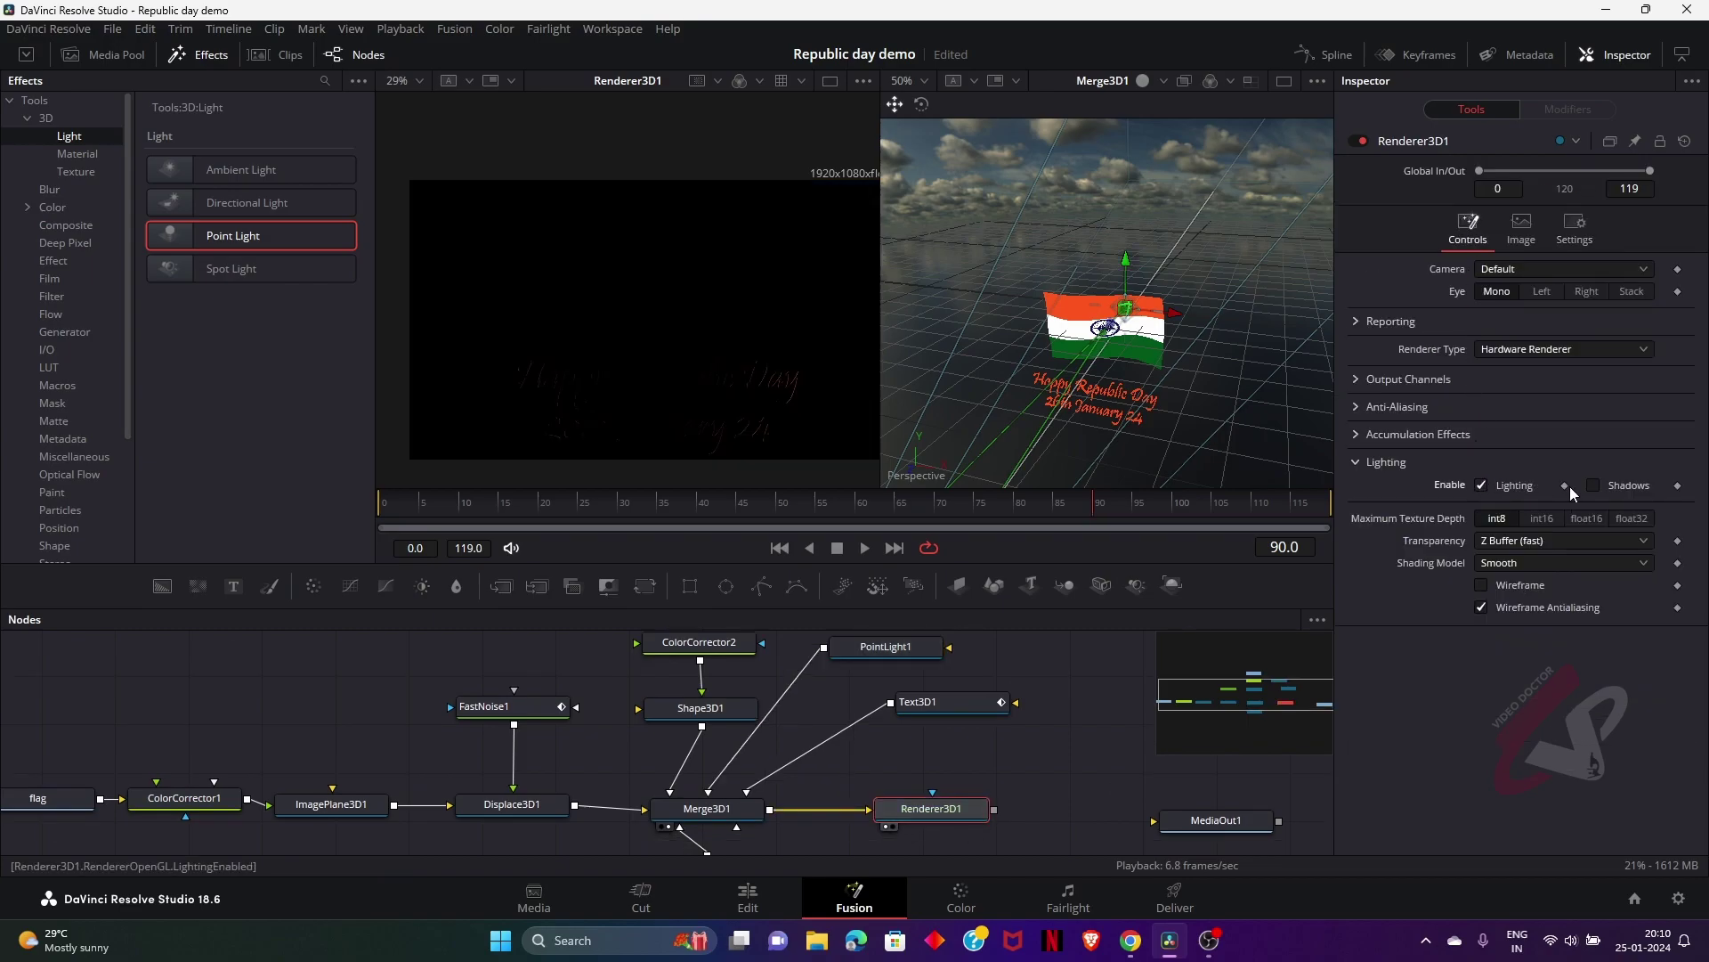
pyautogui.click(1594, 485)
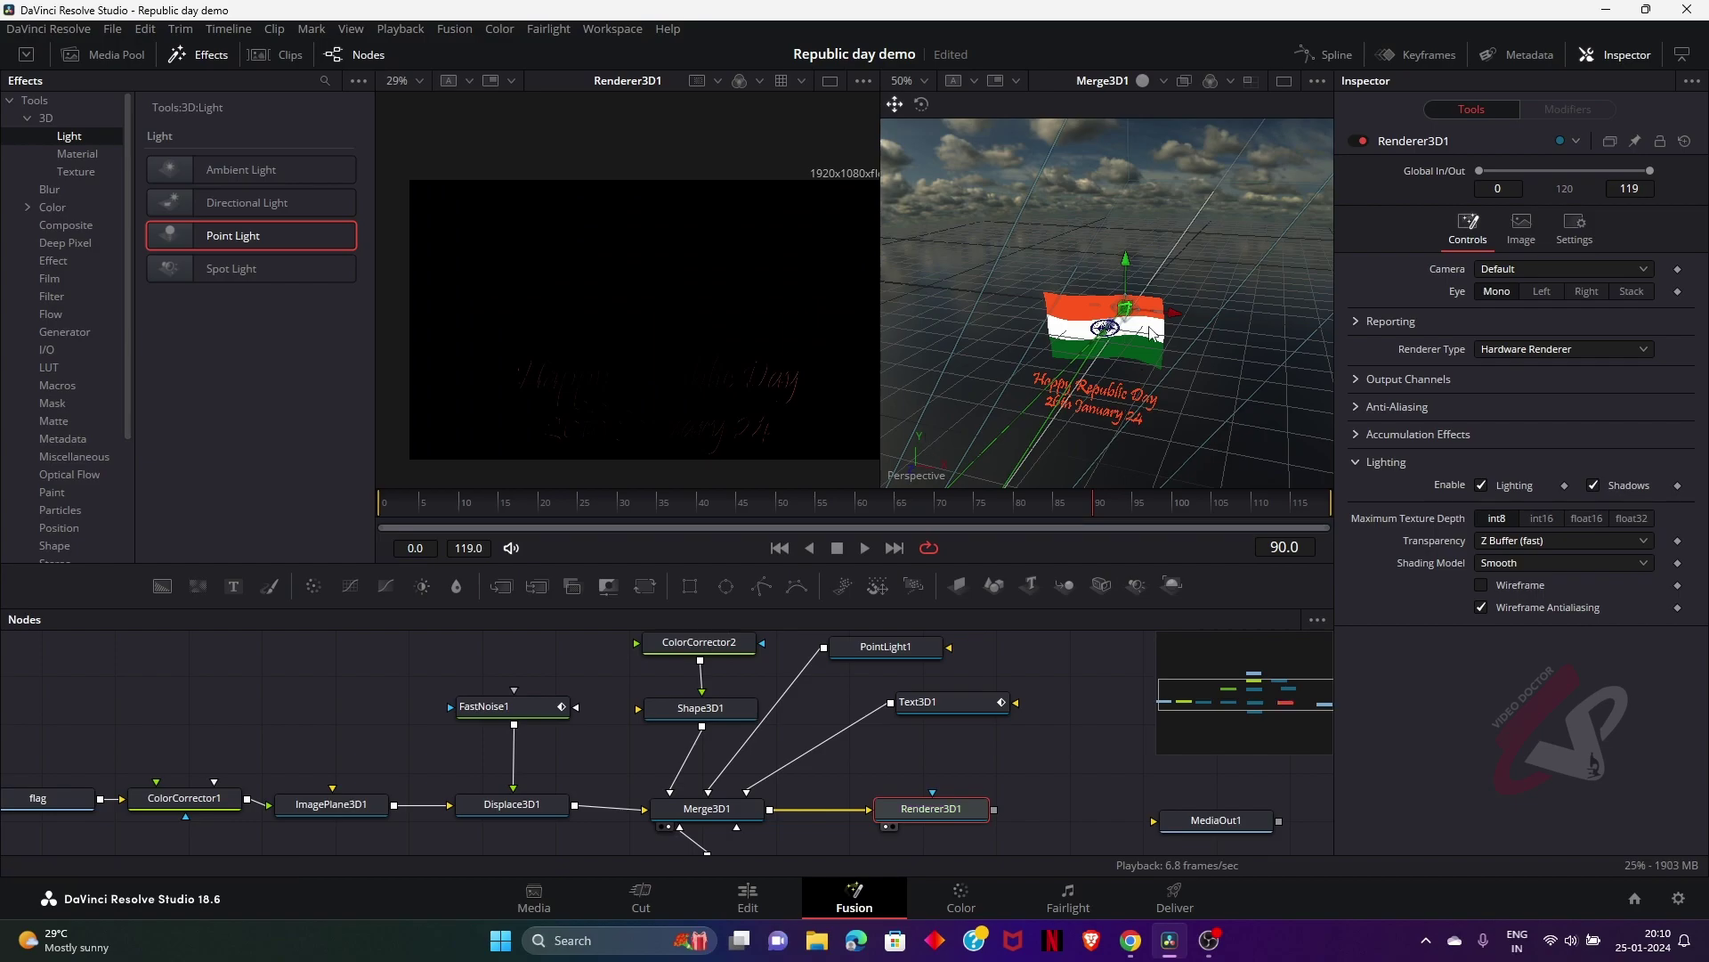
# Try the point light at a spot above and to one side of the flag, and delete the light
pyautogui.click(905, 649)
pyautogui.scroll(1, 905, 649)
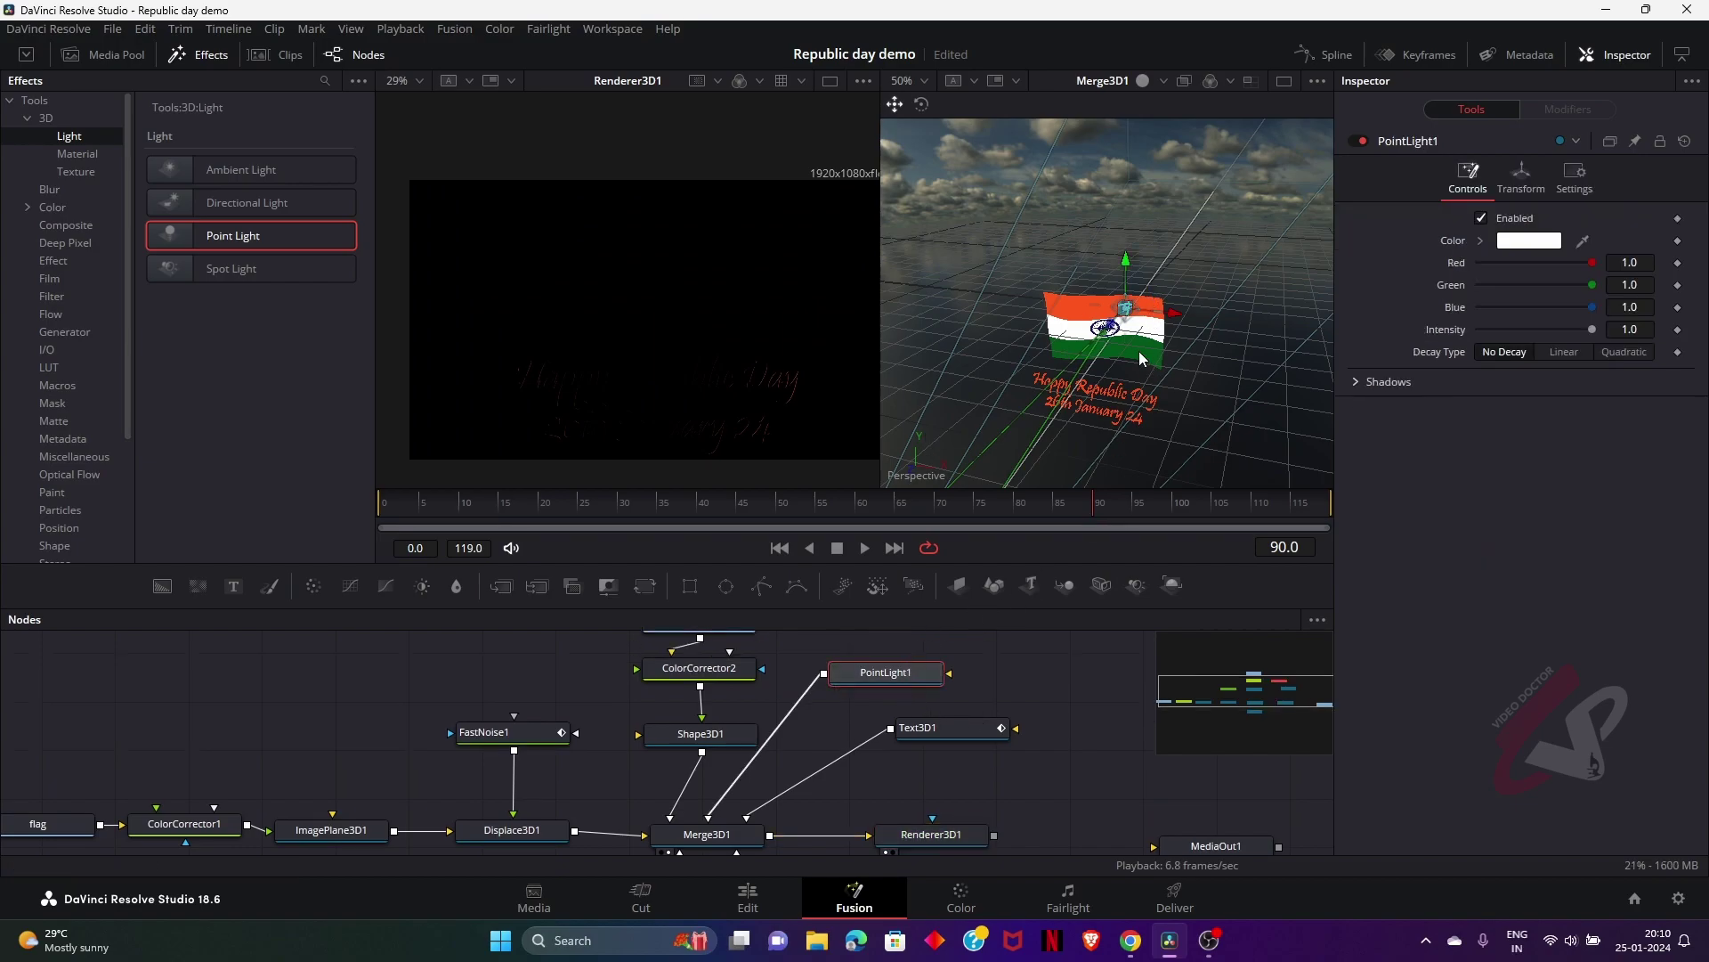
pyautogui.click(1104, 335)
pyautogui.moveTo(1065, 402); pyautogui.dragTo(1012, 182)
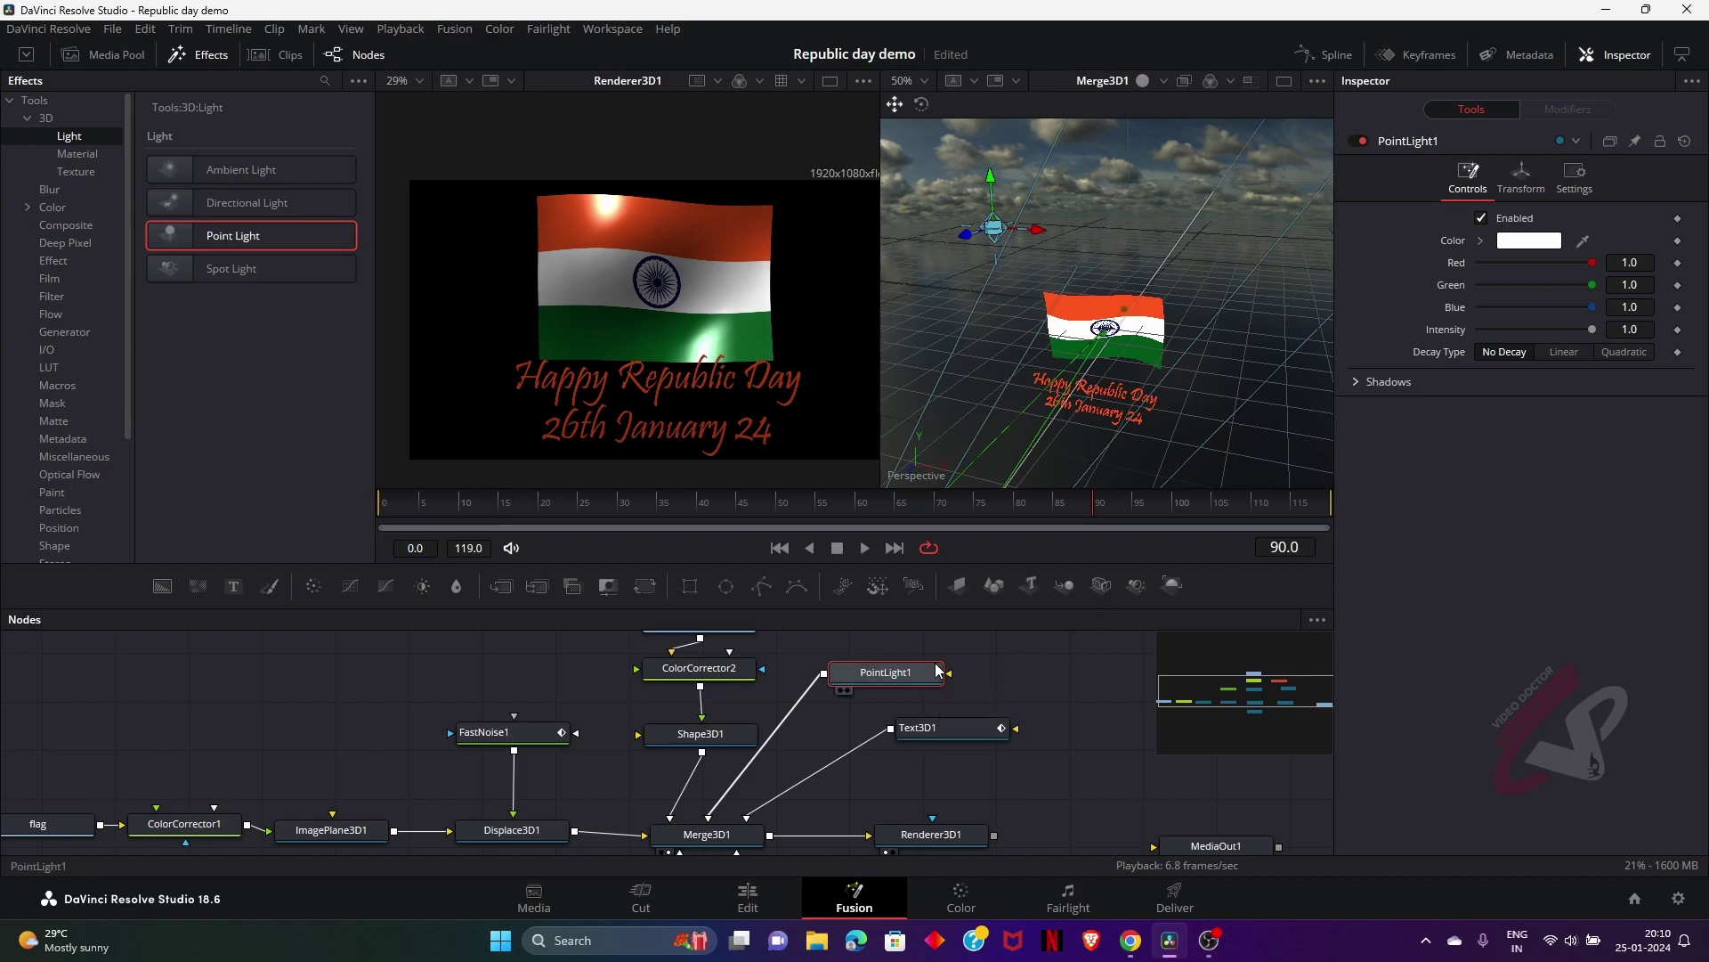
pyautogui.press('Delete')
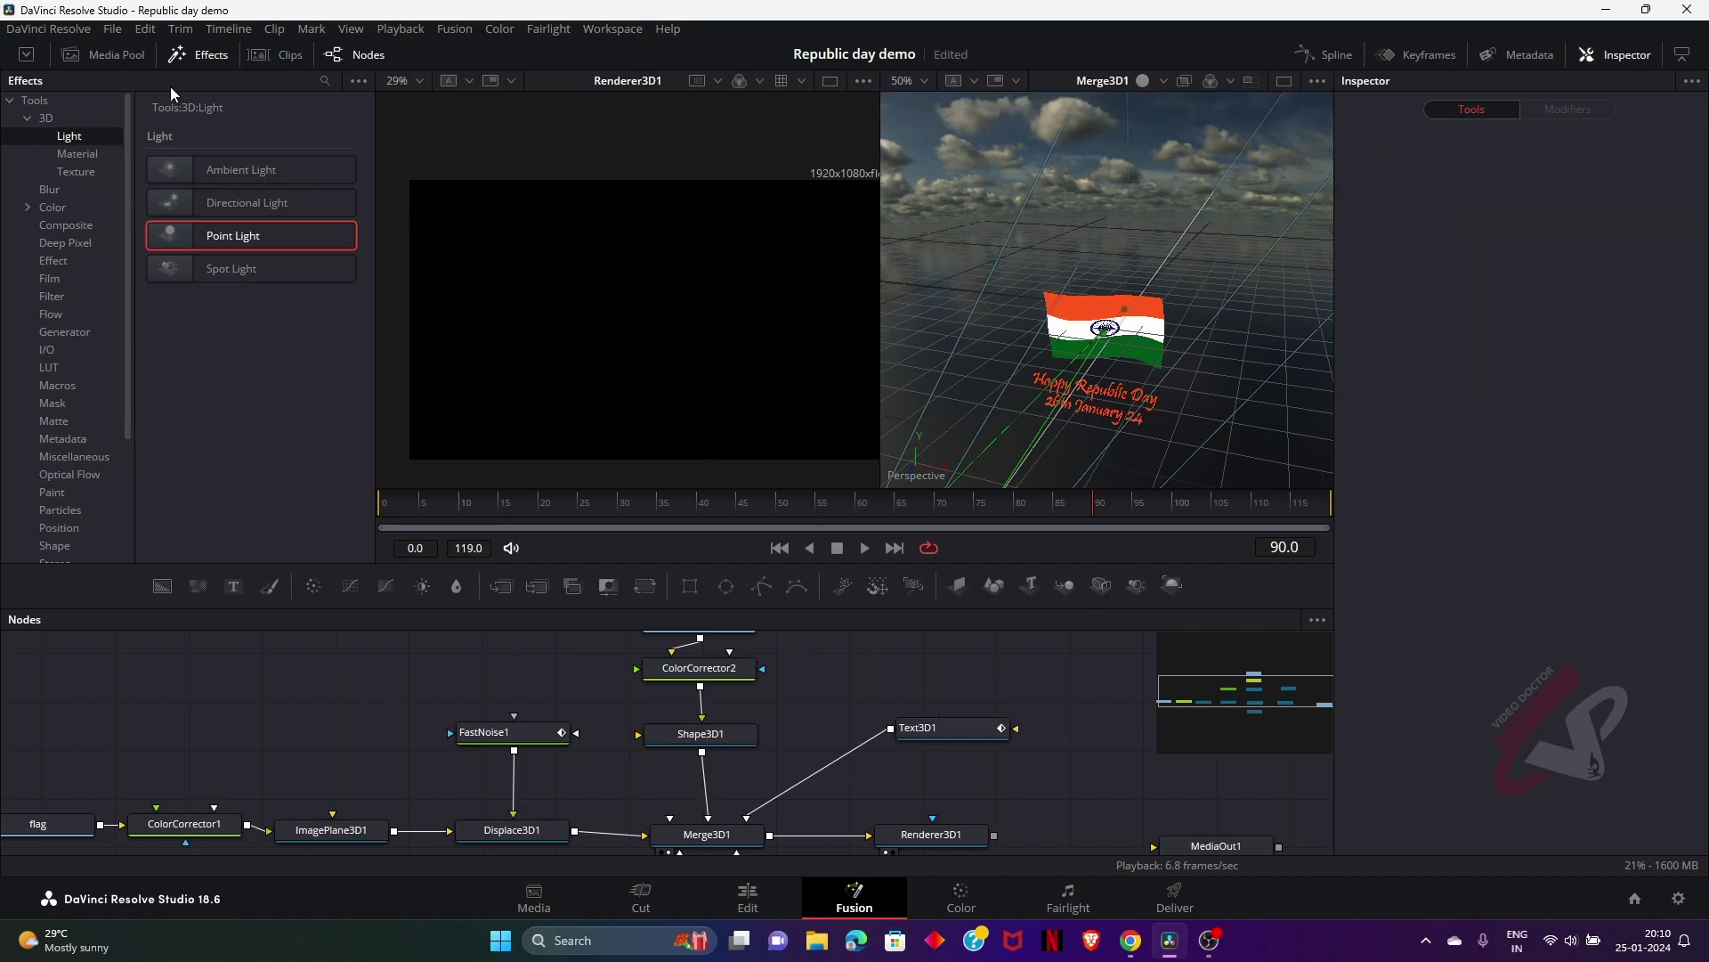
# Add an Ambient Light node connected to Merge3D1 and set its intensity to 1.0
pyautogui.moveTo(301, 177); pyautogui.dragTo(888, 614)
pyautogui.moveTo(854, 684); pyautogui.dragTo(708, 828)
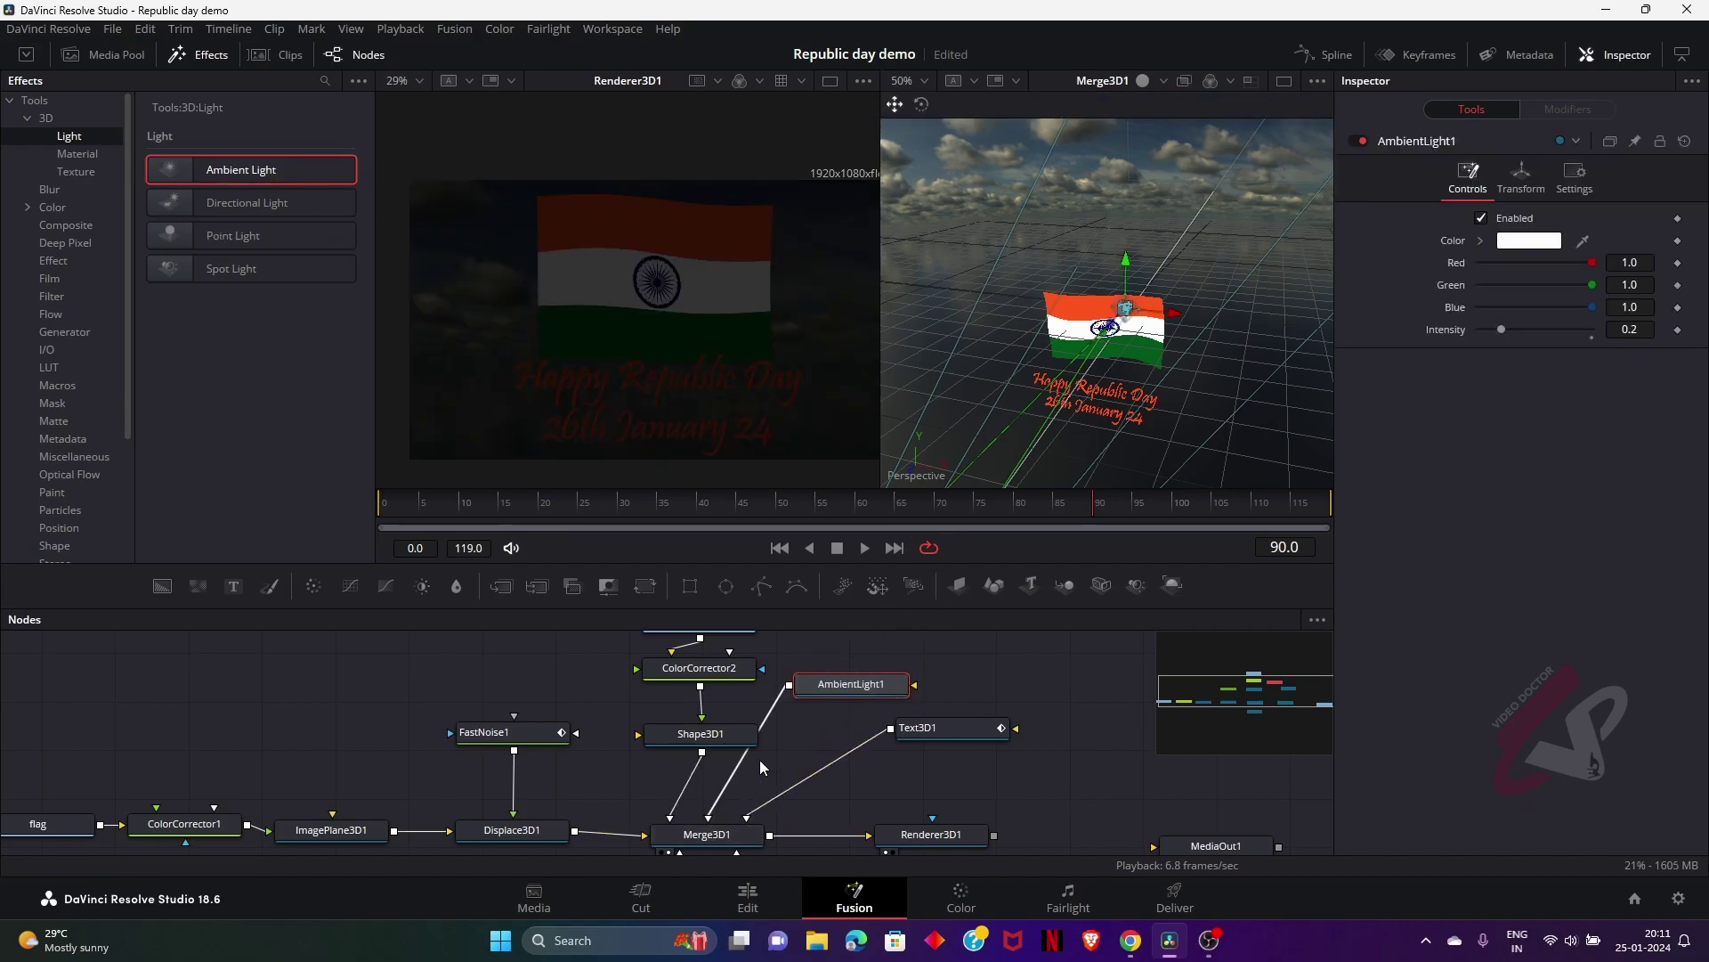
pyautogui.moveTo(1501, 329); pyautogui.dragTo(1601, 328)
# Move the ambient light in the 3D view to a position above and to one side of the flag
pyautogui.click(1125, 308)
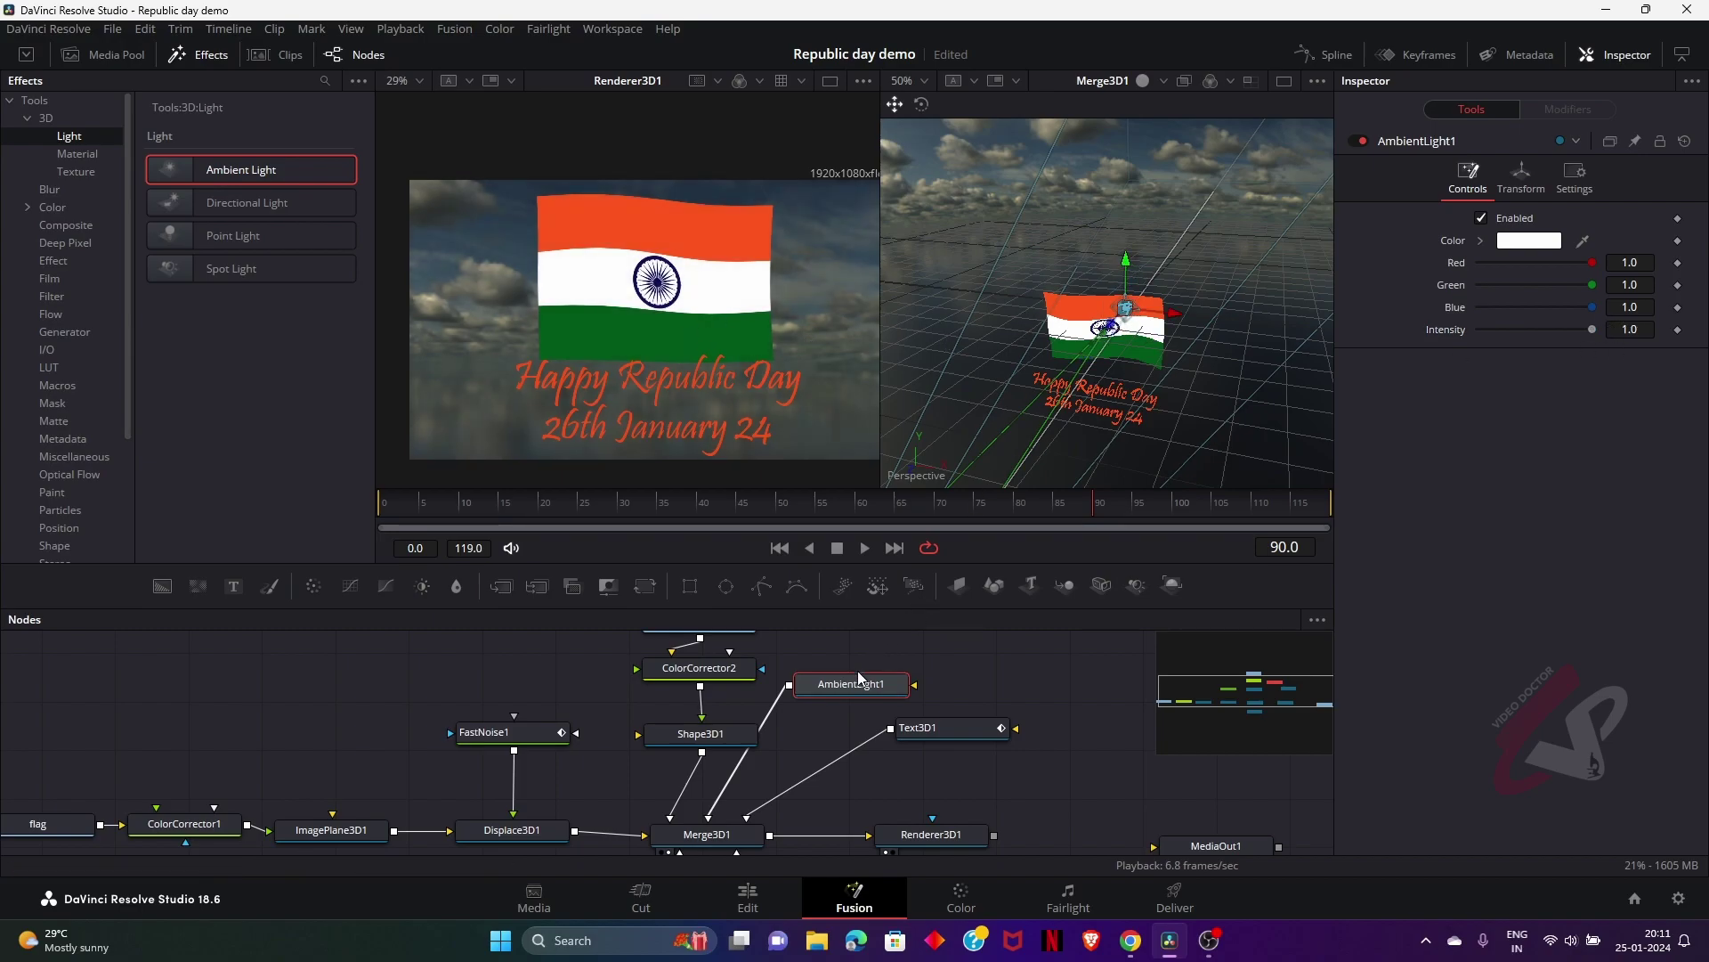
pyautogui.moveTo(1126, 247); pyautogui.dragTo(1126, 147)
pyautogui.moveTo(920, 245)
pyautogui.mouseDown()
pyautogui.moveTo(852, 257)
pyautogui.moveTo(953, 245)
pyautogui.mouseUp()
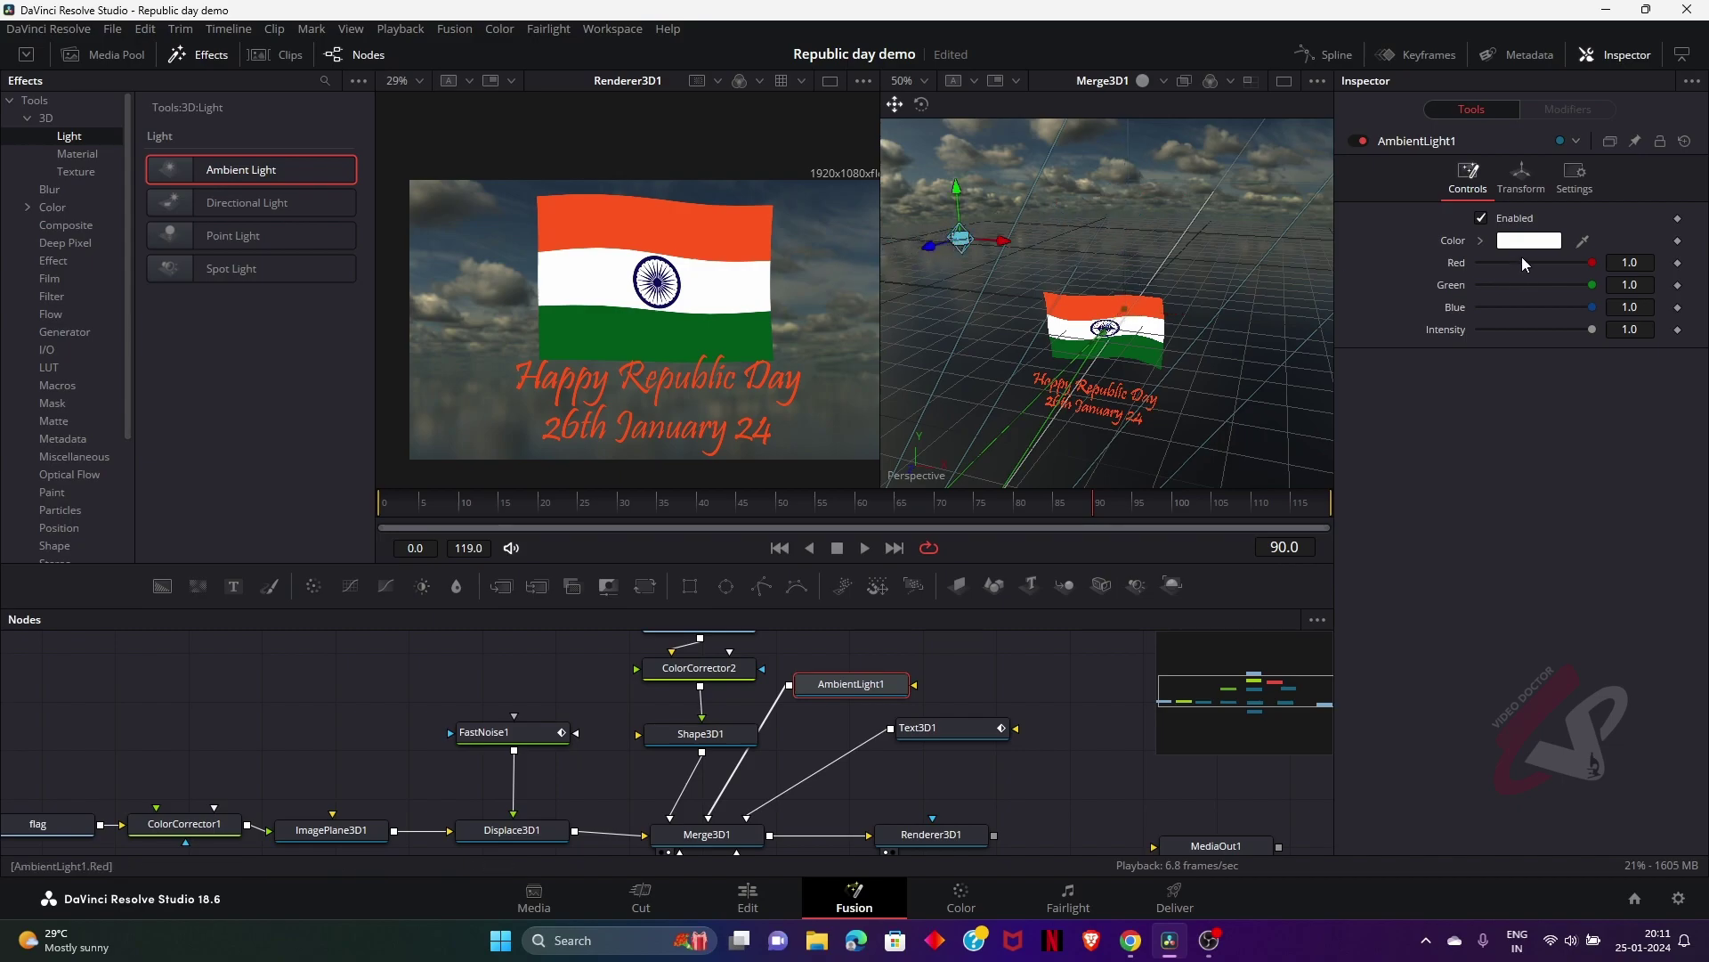
# Darken the ambient light's color from white to a slightly dimmer grey
pyautogui.click(1528, 241)
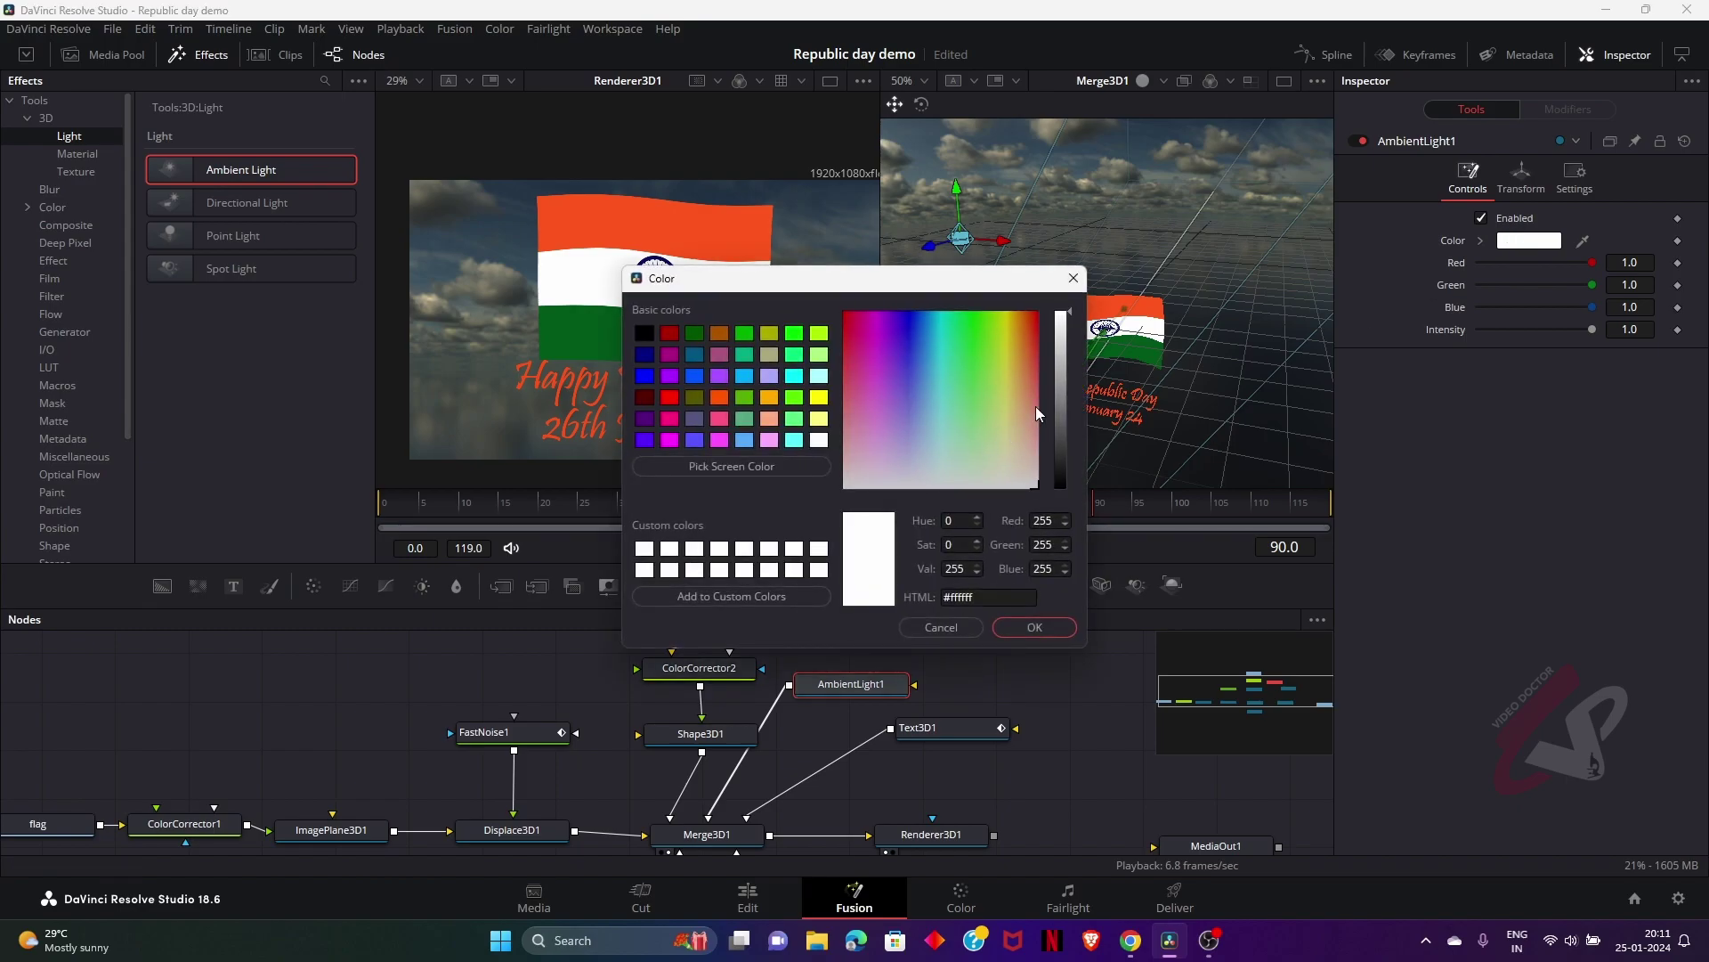
pyautogui.click(1063, 388)
pyautogui.moveTo(1065, 394); pyautogui.dragTo(1069, 340)
pyautogui.click(1035, 627)
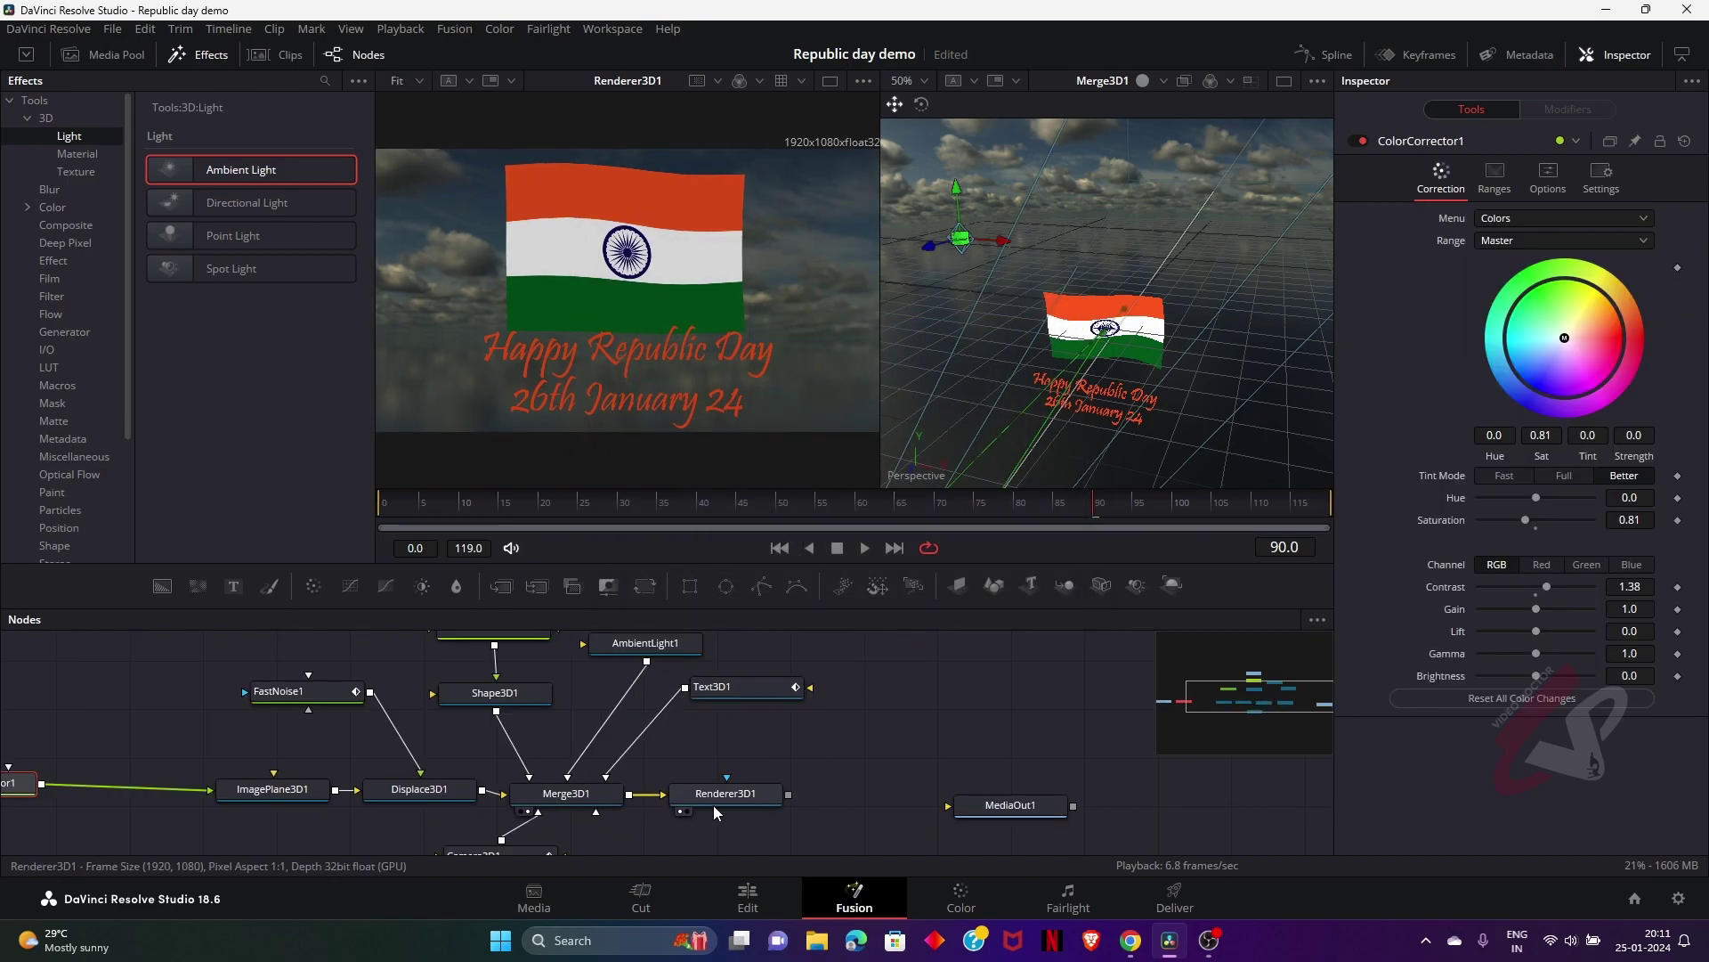
# Check the Fusion clip on the Edit page, and connect the Renderer3D1 output to MediaOut1 in Fusion
pyautogui.moveTo(713, 804); pyautogui.dragTo(756, 800)
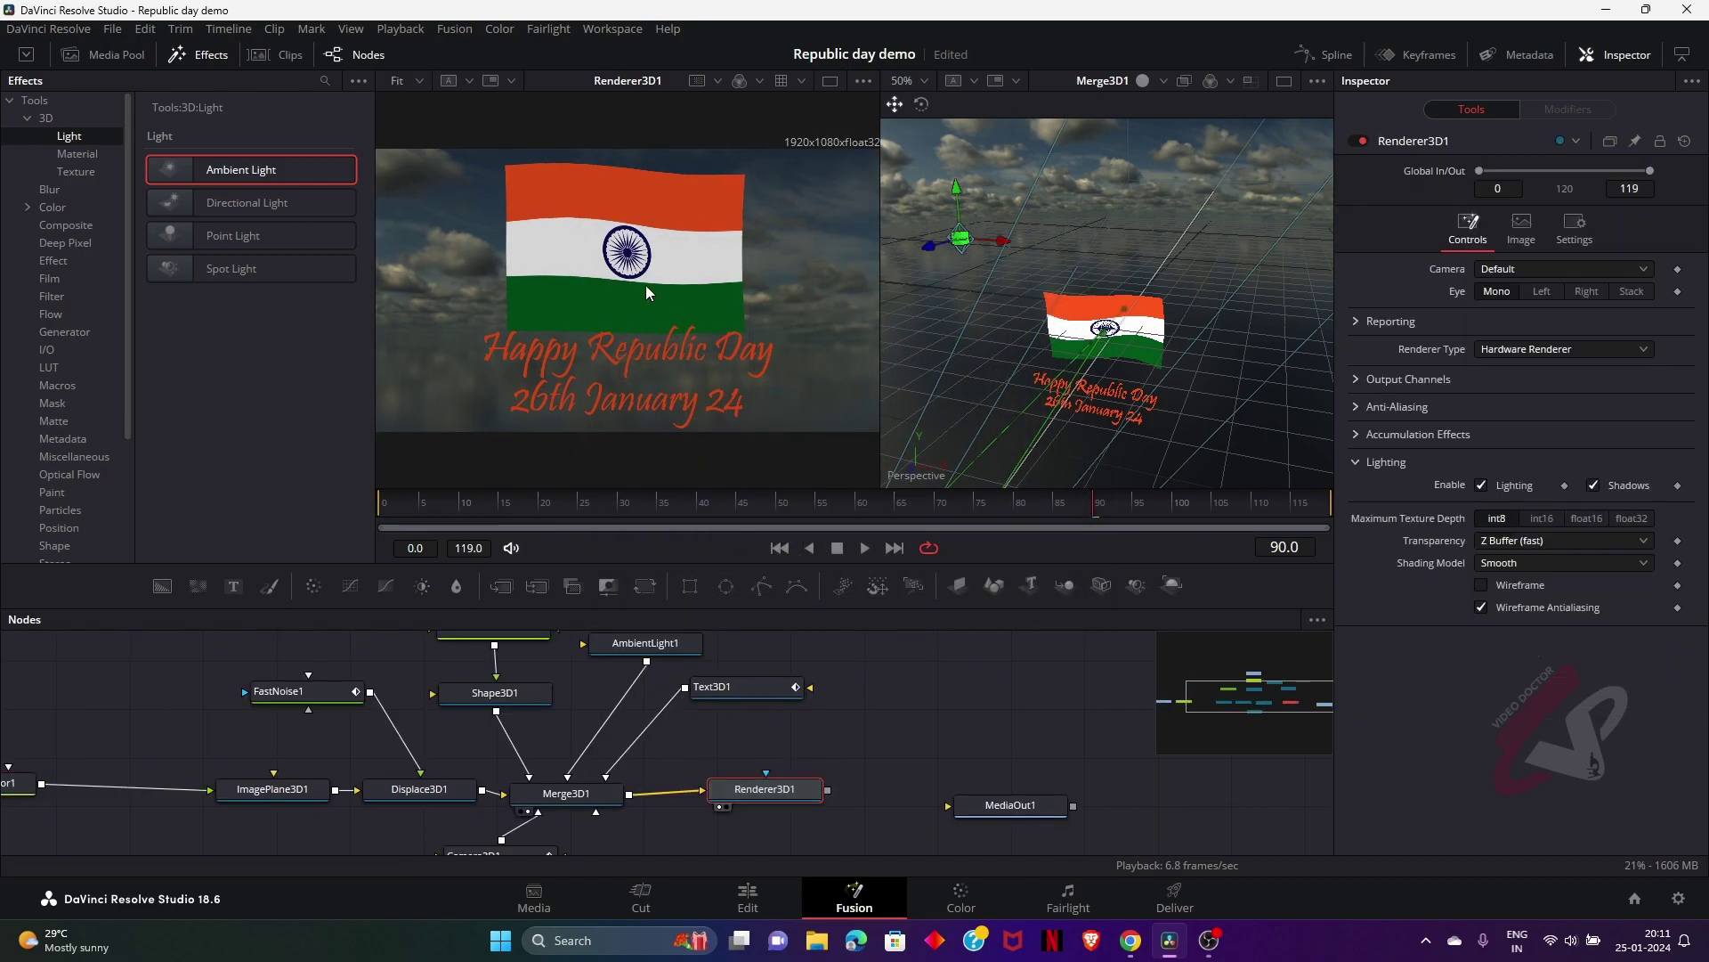
pyautogui.click(746, 896)
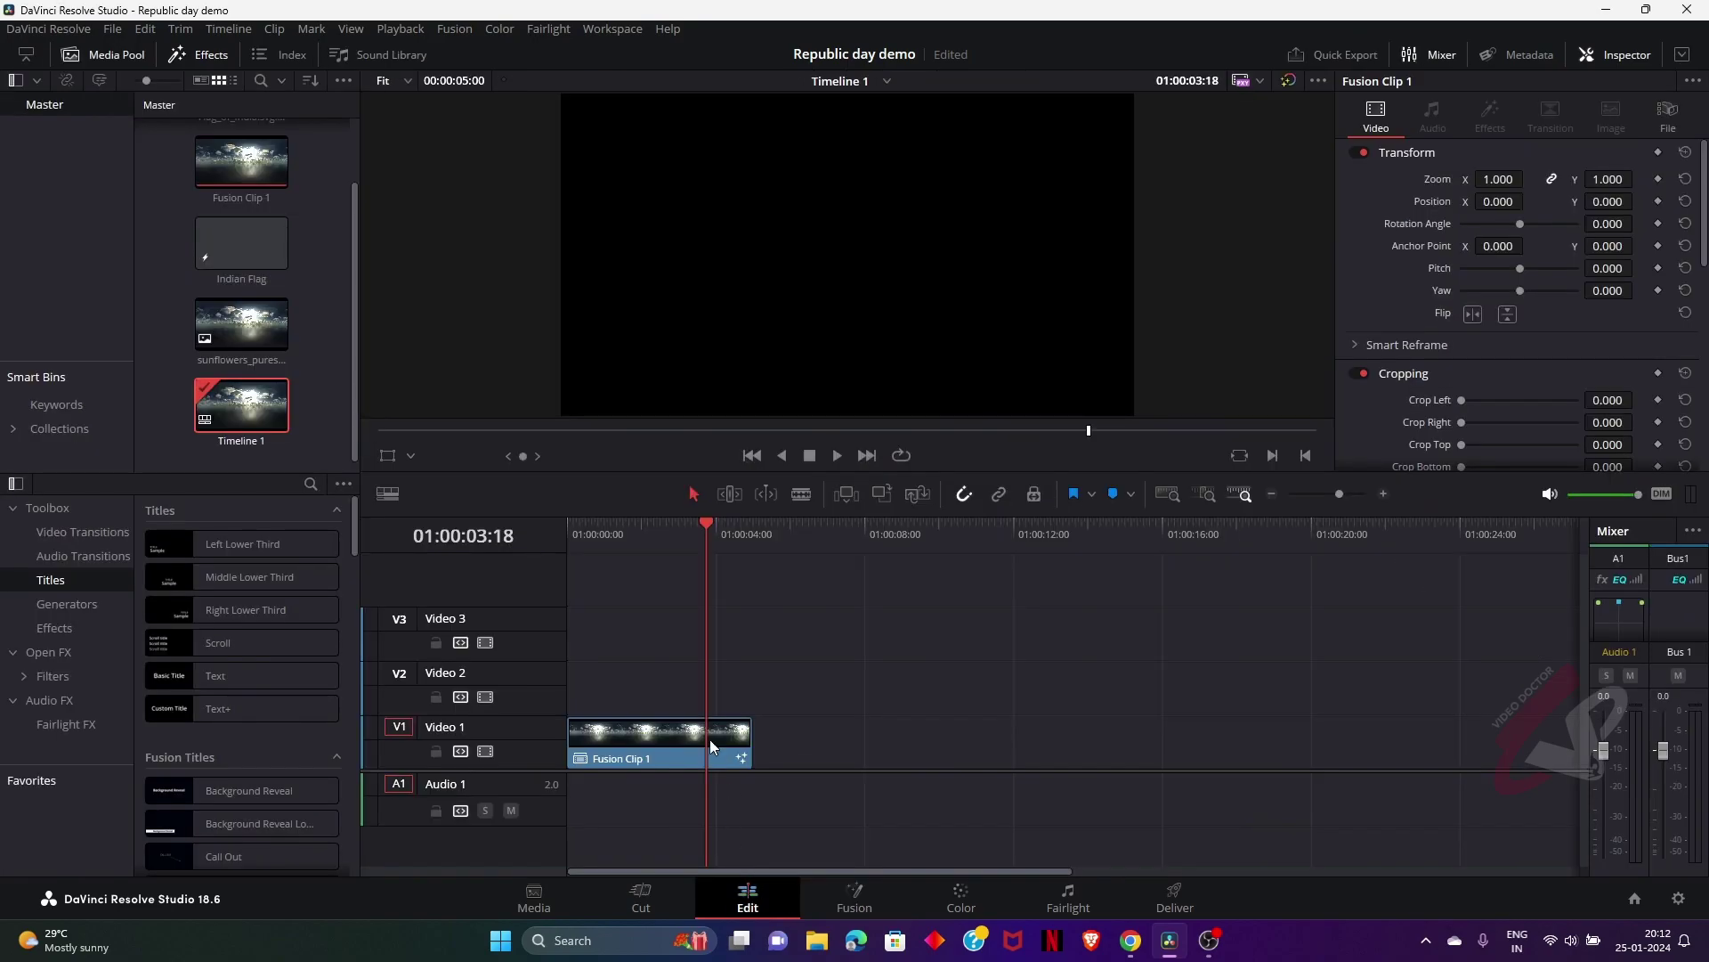
pyautogui.moveTo(644, 532)
pyautogui.mouseDown()
pyautogui.moveTo(607, 531)
pyautogui.moveTo(671, 532)
pyautogui.mouseUp()
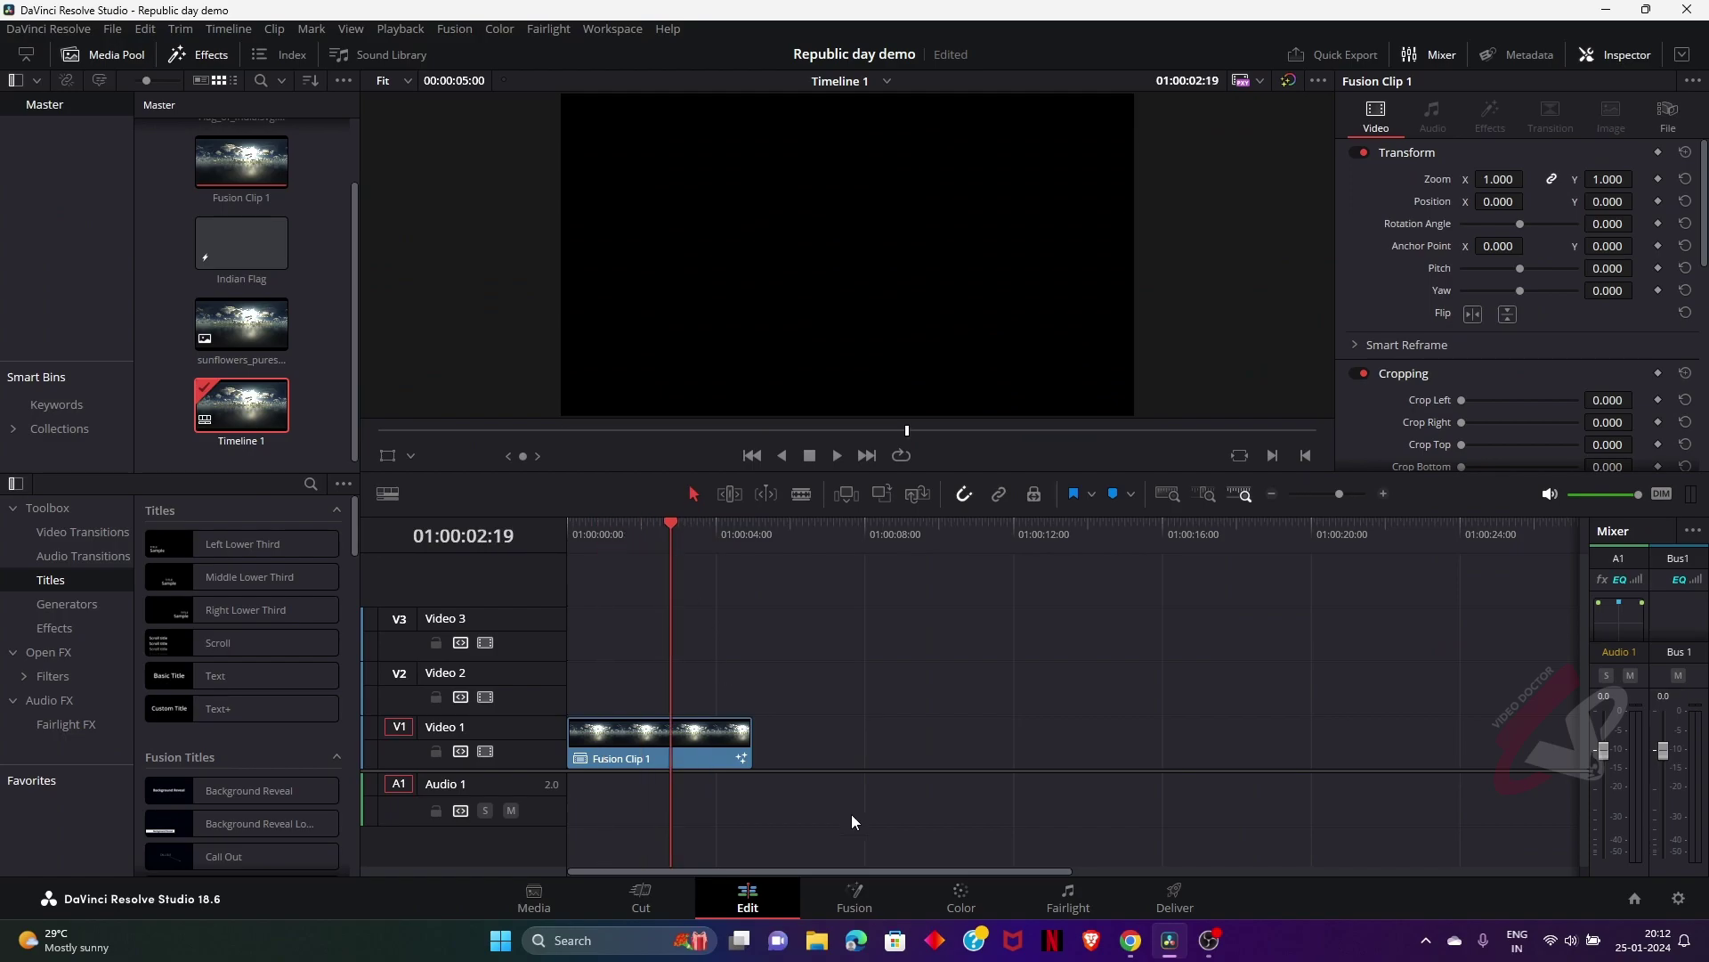
pyautogui.click(854, 897)
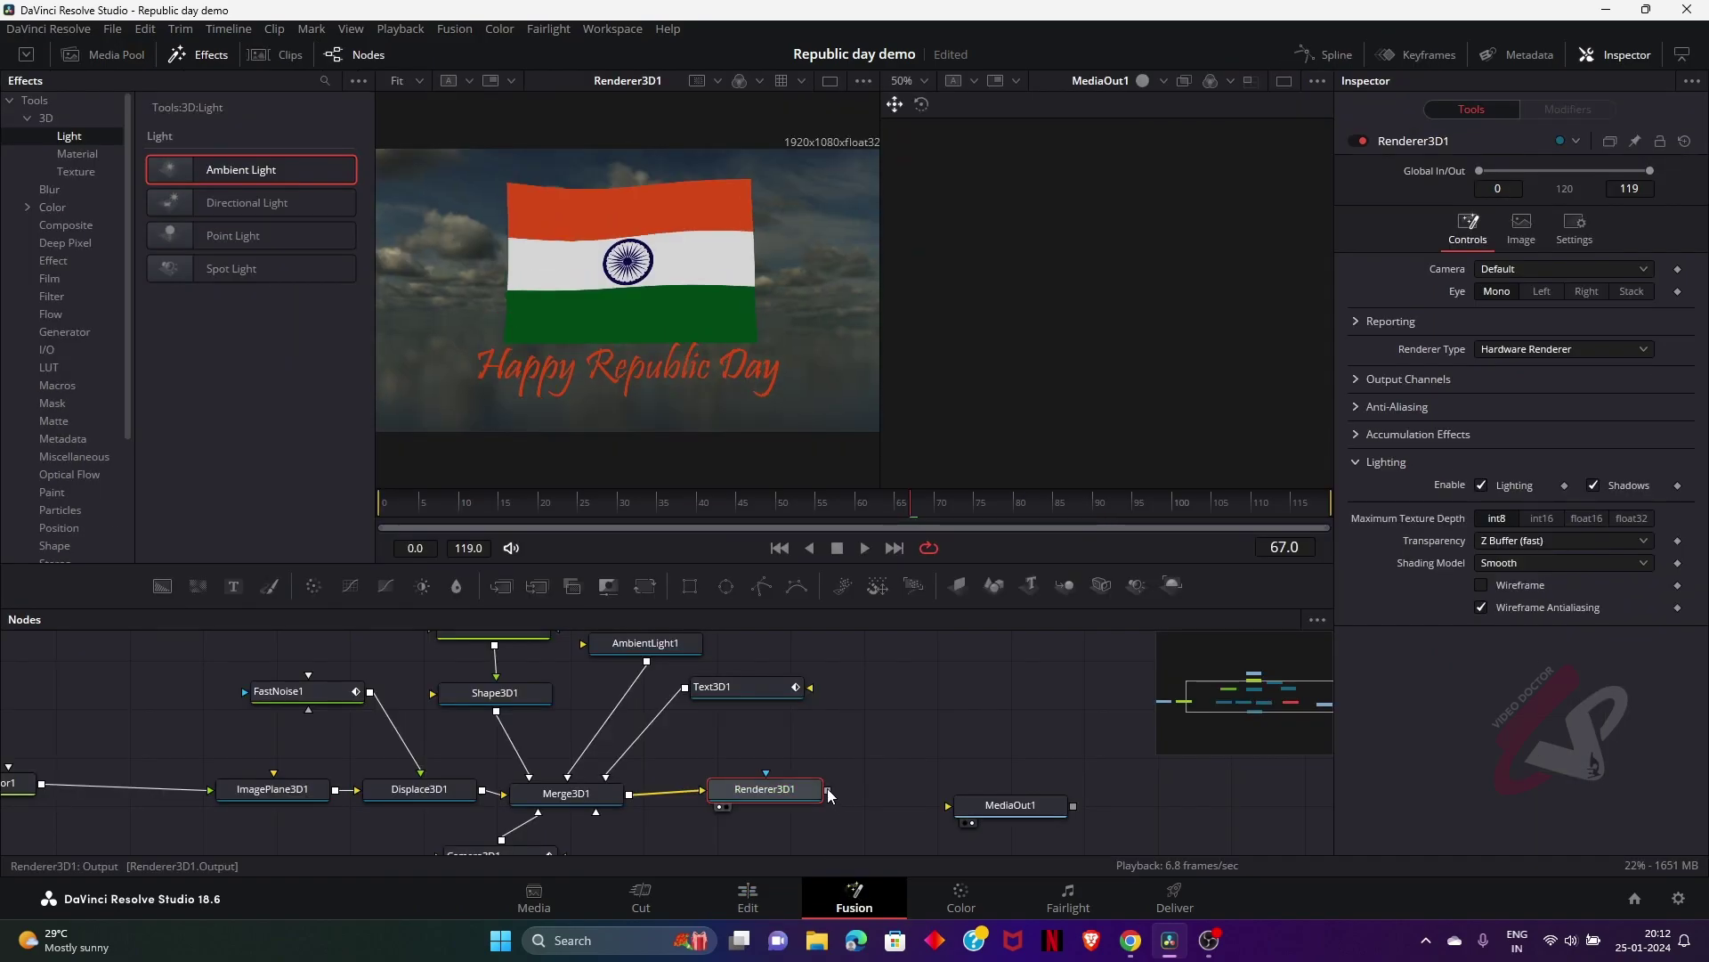
pyautogui.moveTo(895, 796); pyautogui.dragTo(975, 806)
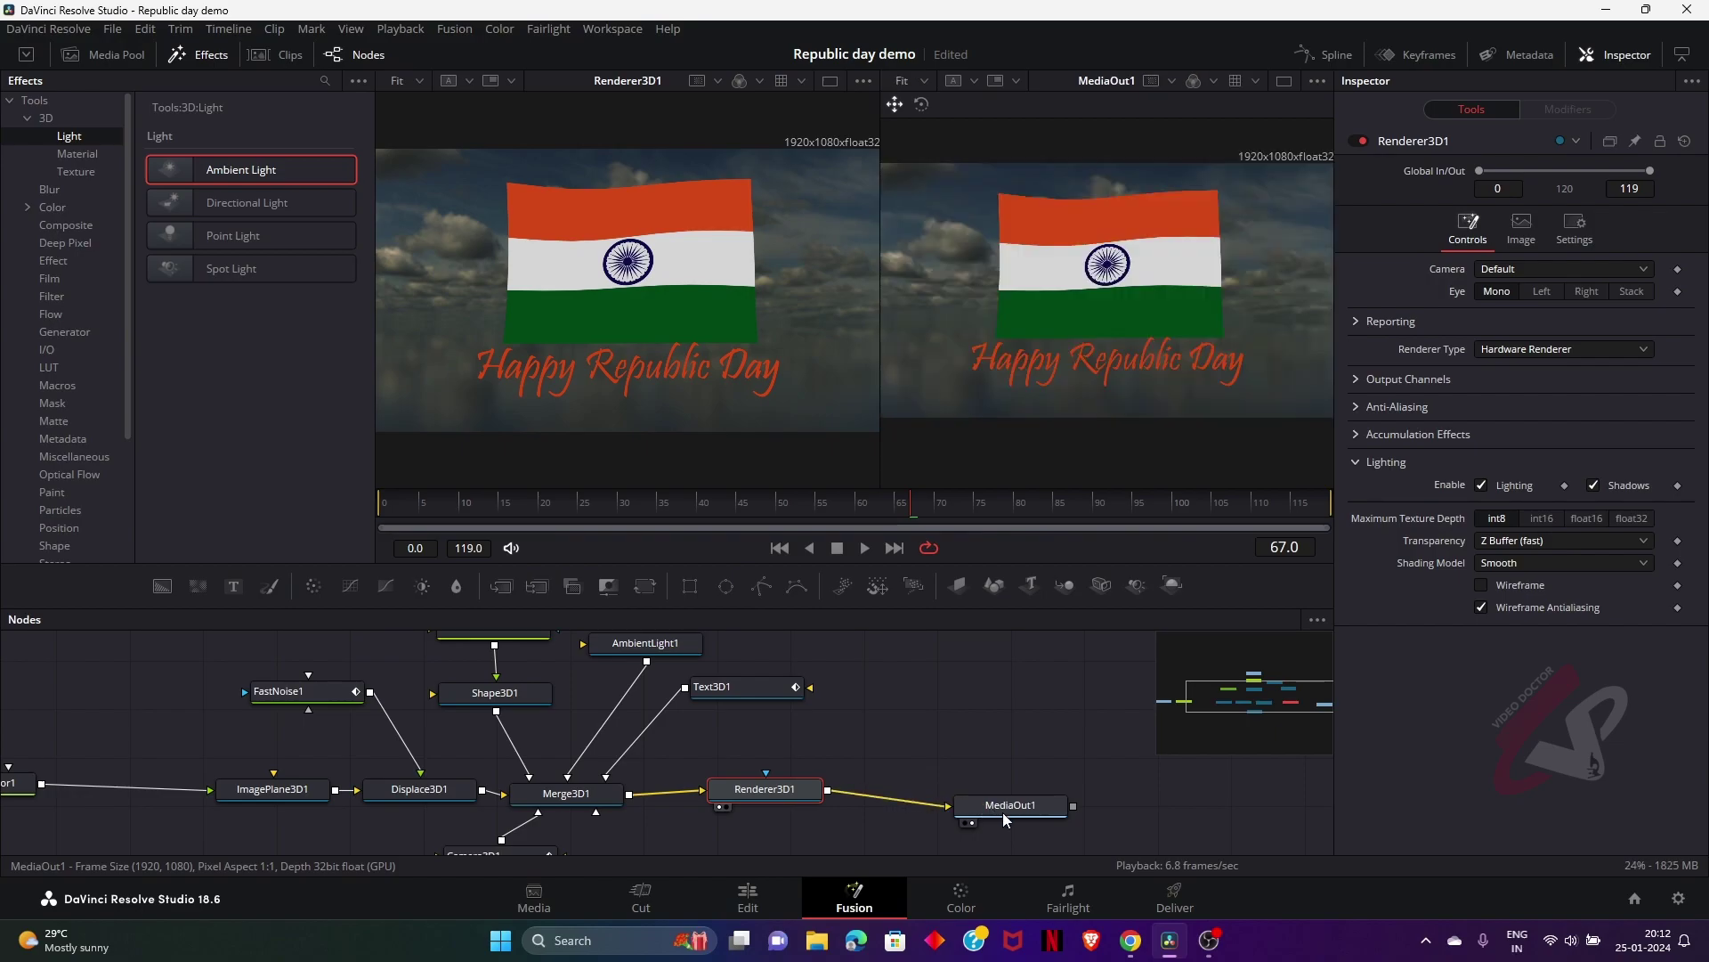
pyautogui.click(1002, 812)
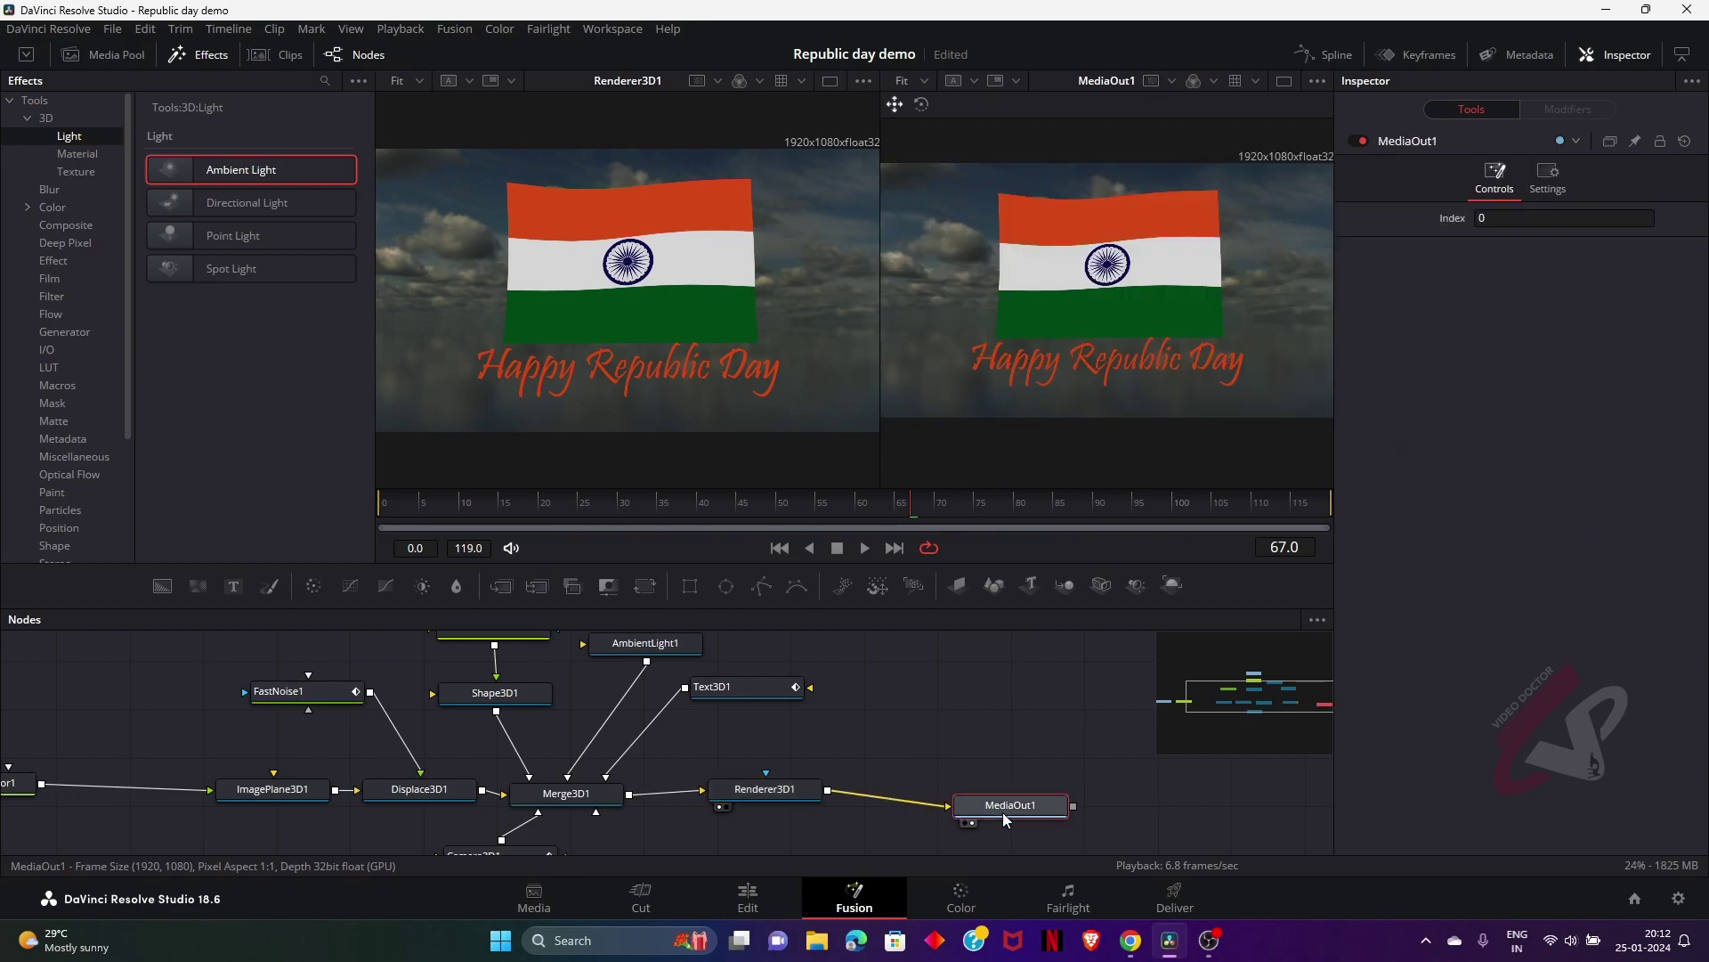
# Play the clip on the Edit page and step through the fast camera move near 01:00:04:17
pyautogui.click(738, 906)
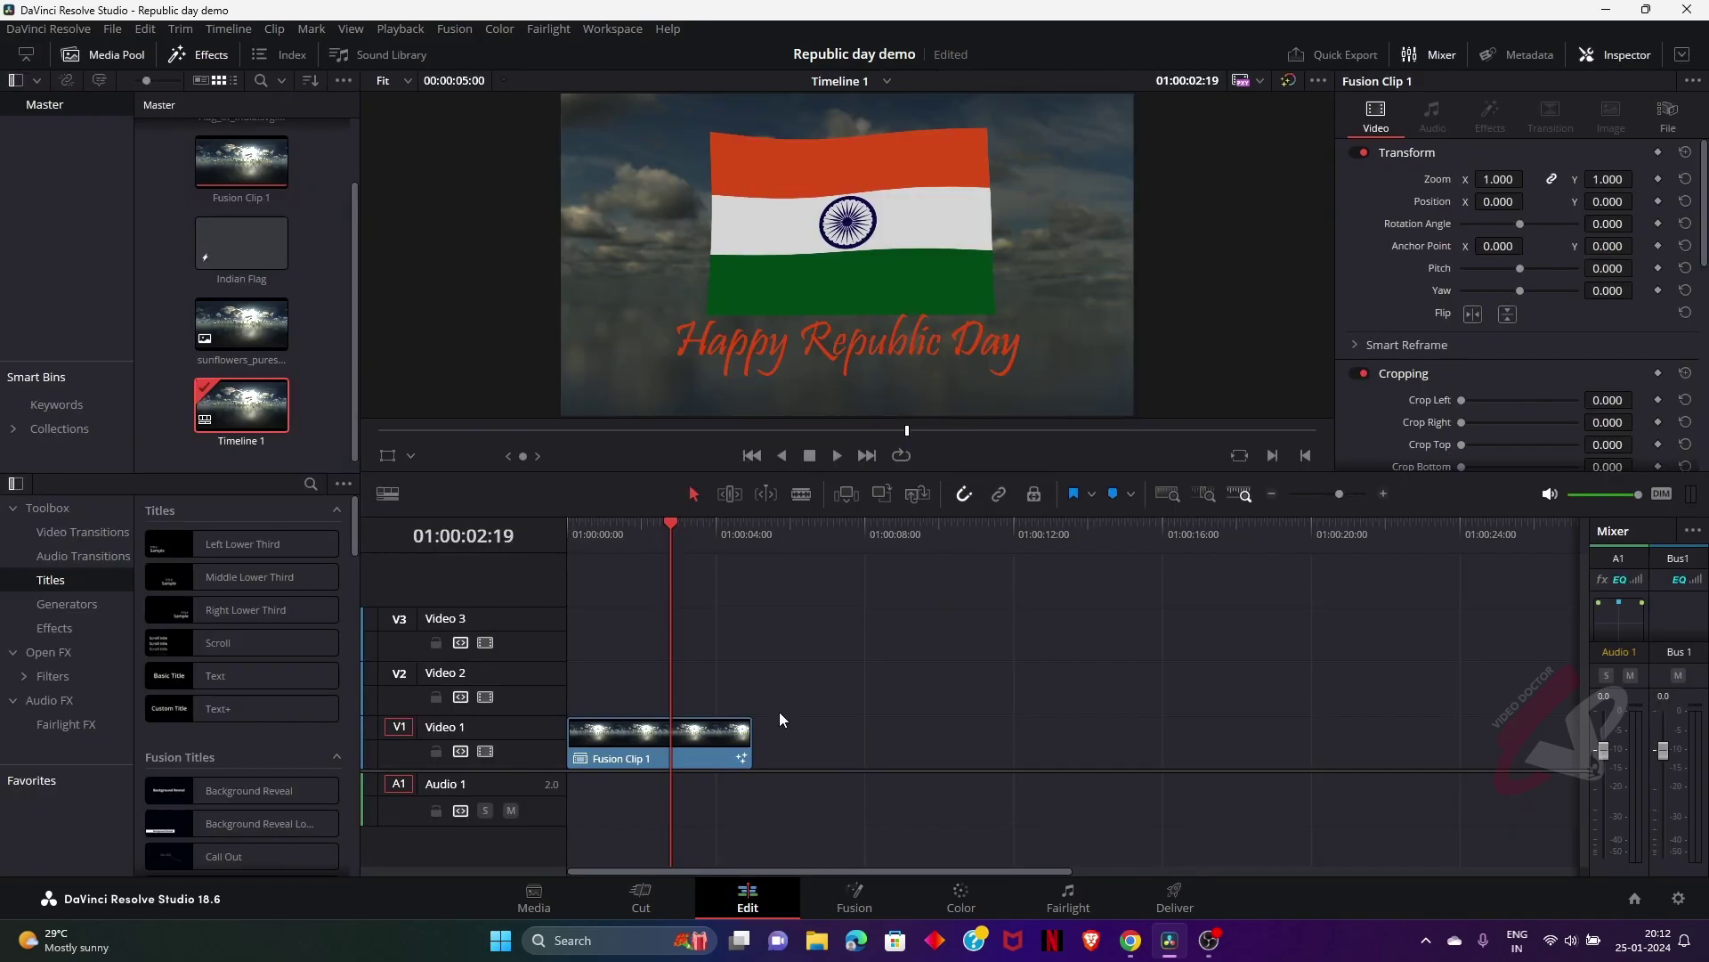
pyautogui.press('space')
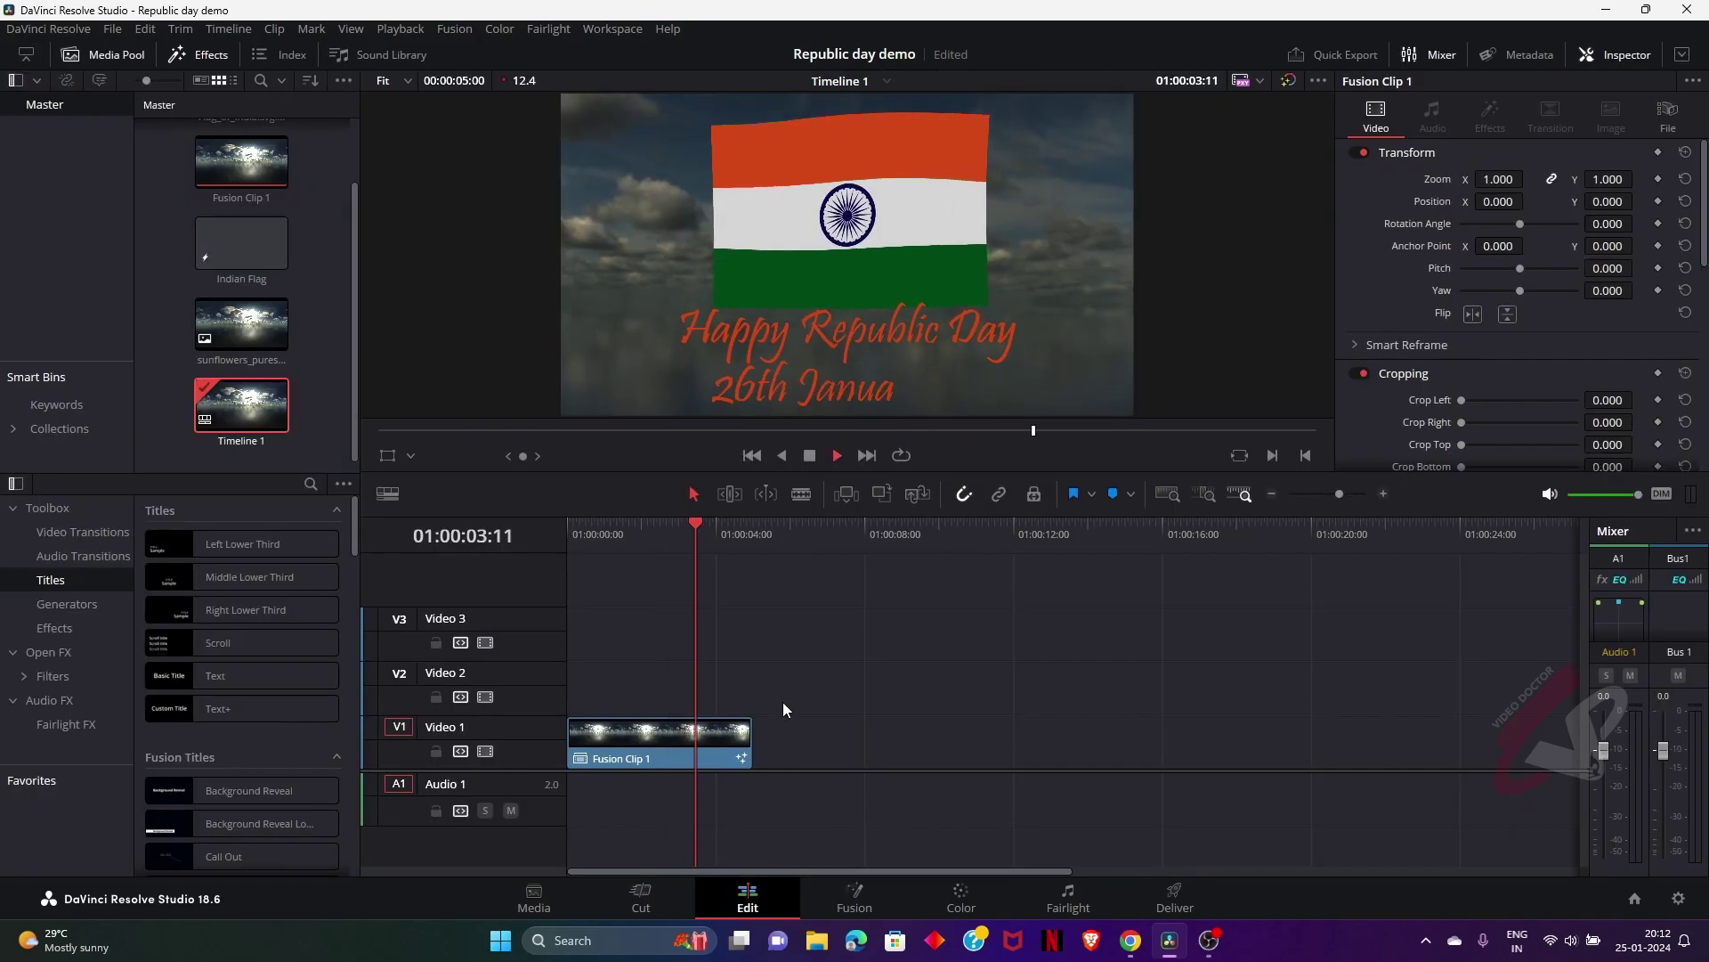
pyautogui.press('space')
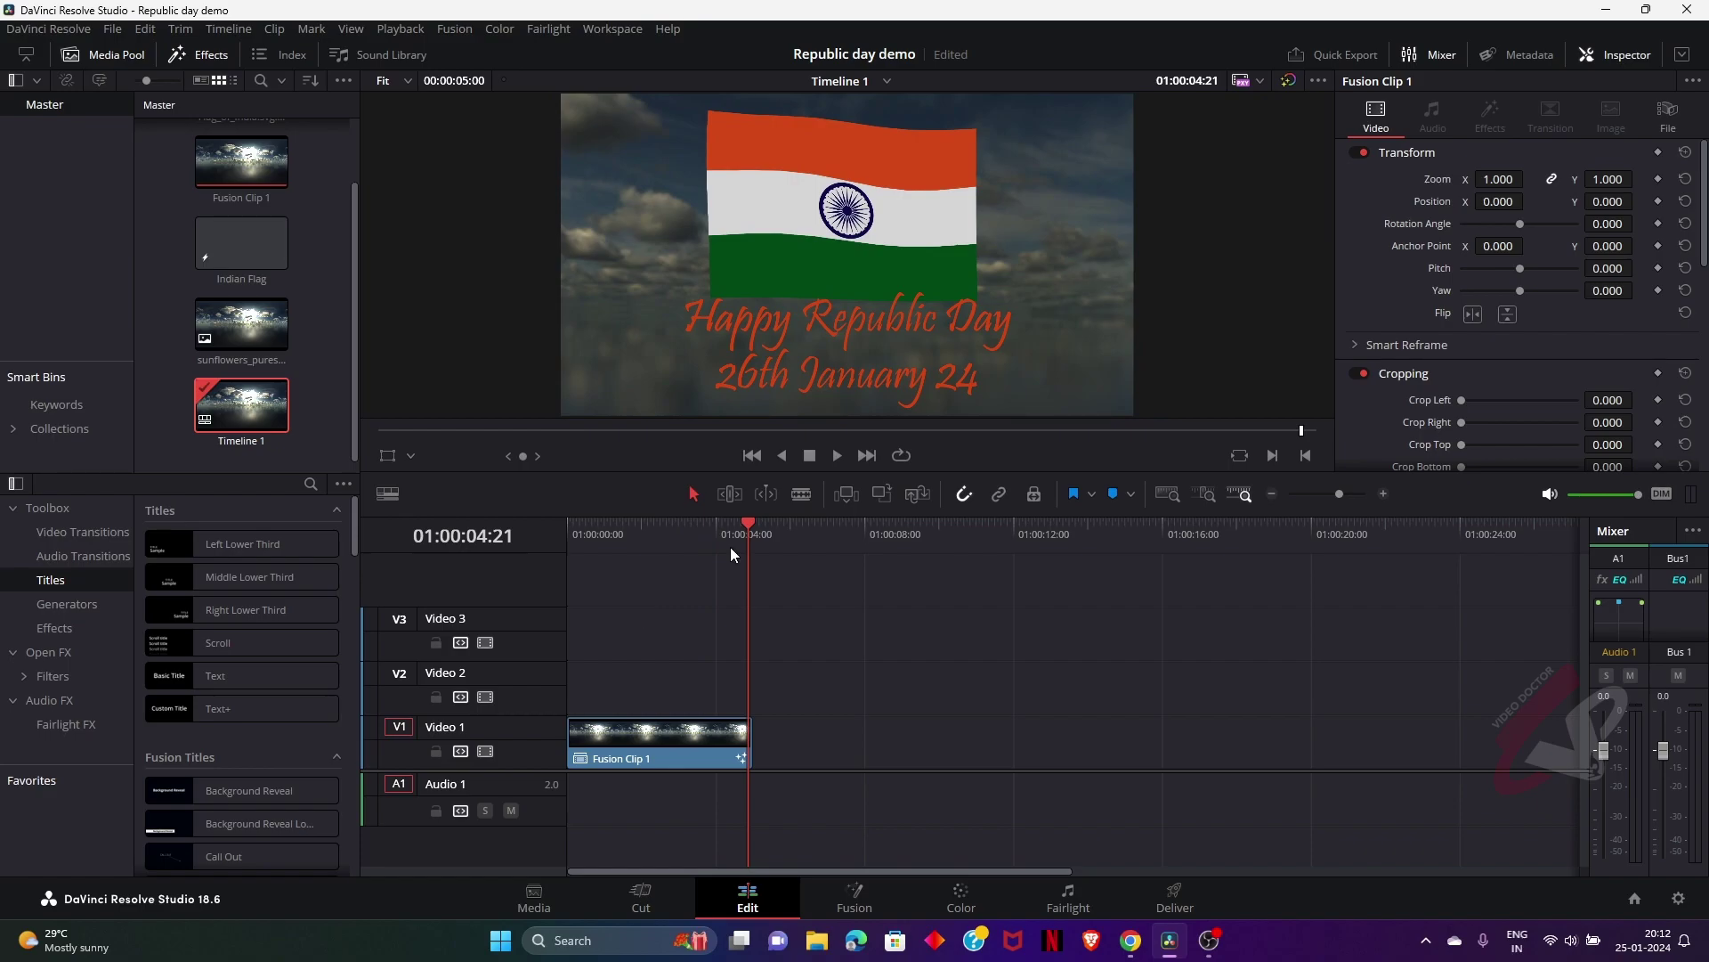
pyautogui.press('Left')
pyautogui.press('Left')
pyautogui.press('Left')
pyautogui.press('Left')
pyautogui.press('Left')
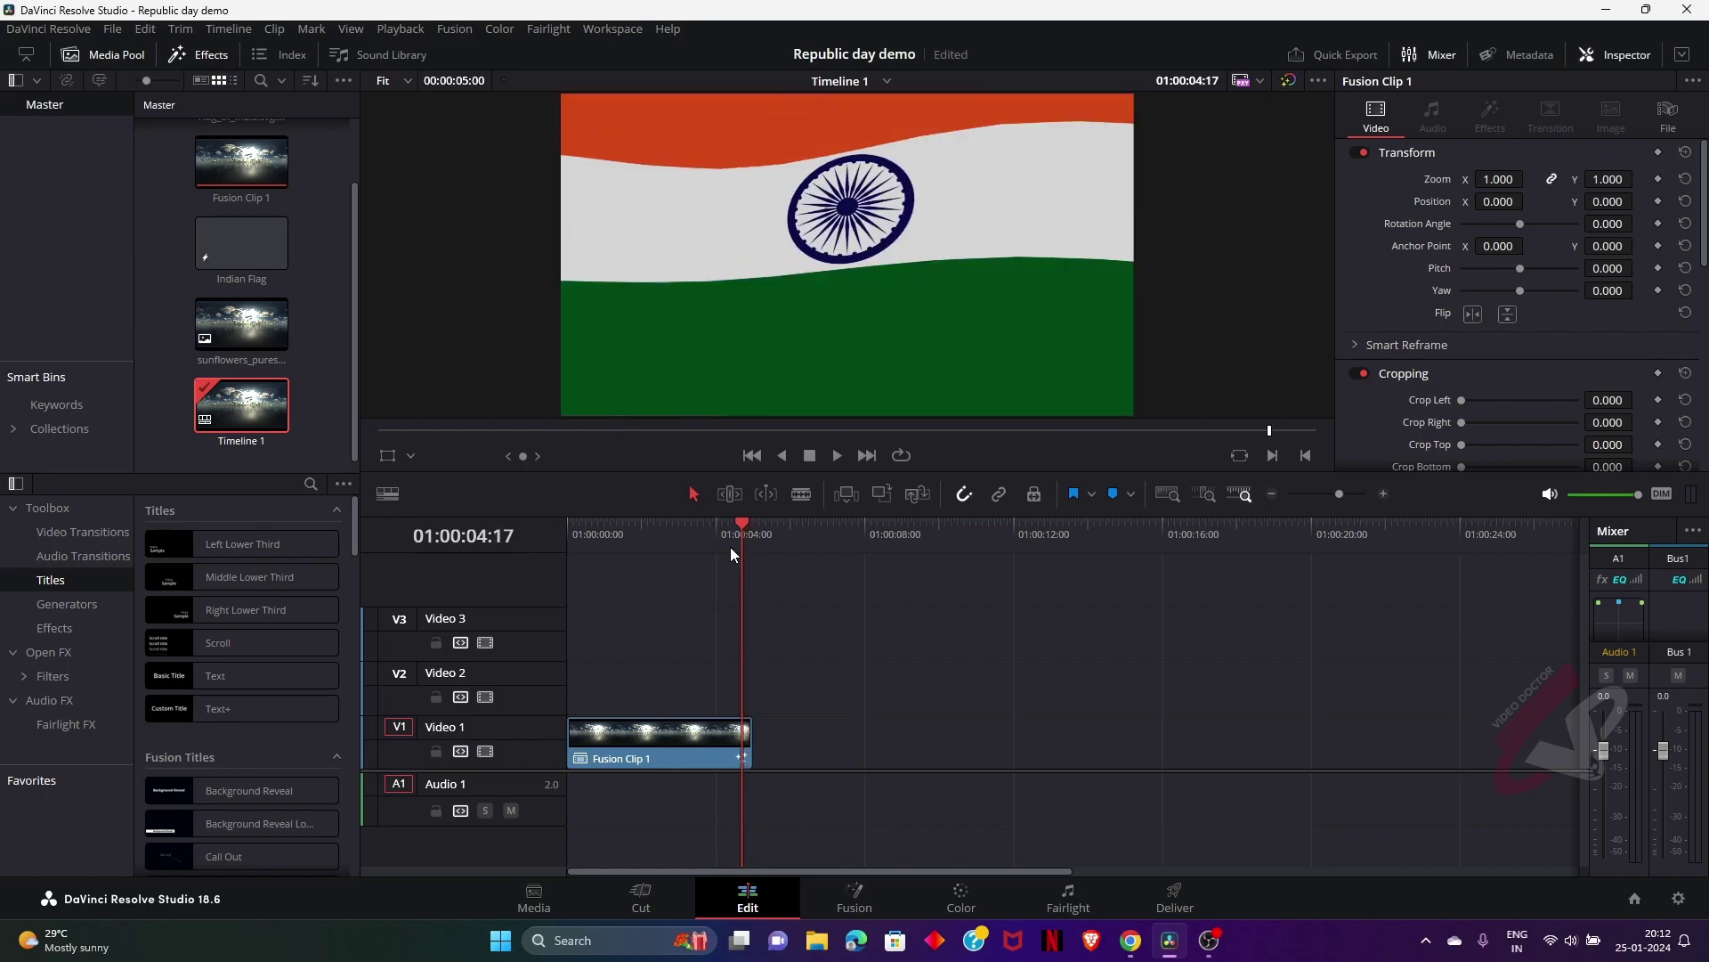
pyautogui.press('Right')
pyautogui.press('Right')
pyautogui.press('Left')
# Return to the clip in Fusion and enable motion blur on Renderer3D1 with quality 10
pyautogui.click(694, 739)
pyautogui.click(854, 897)
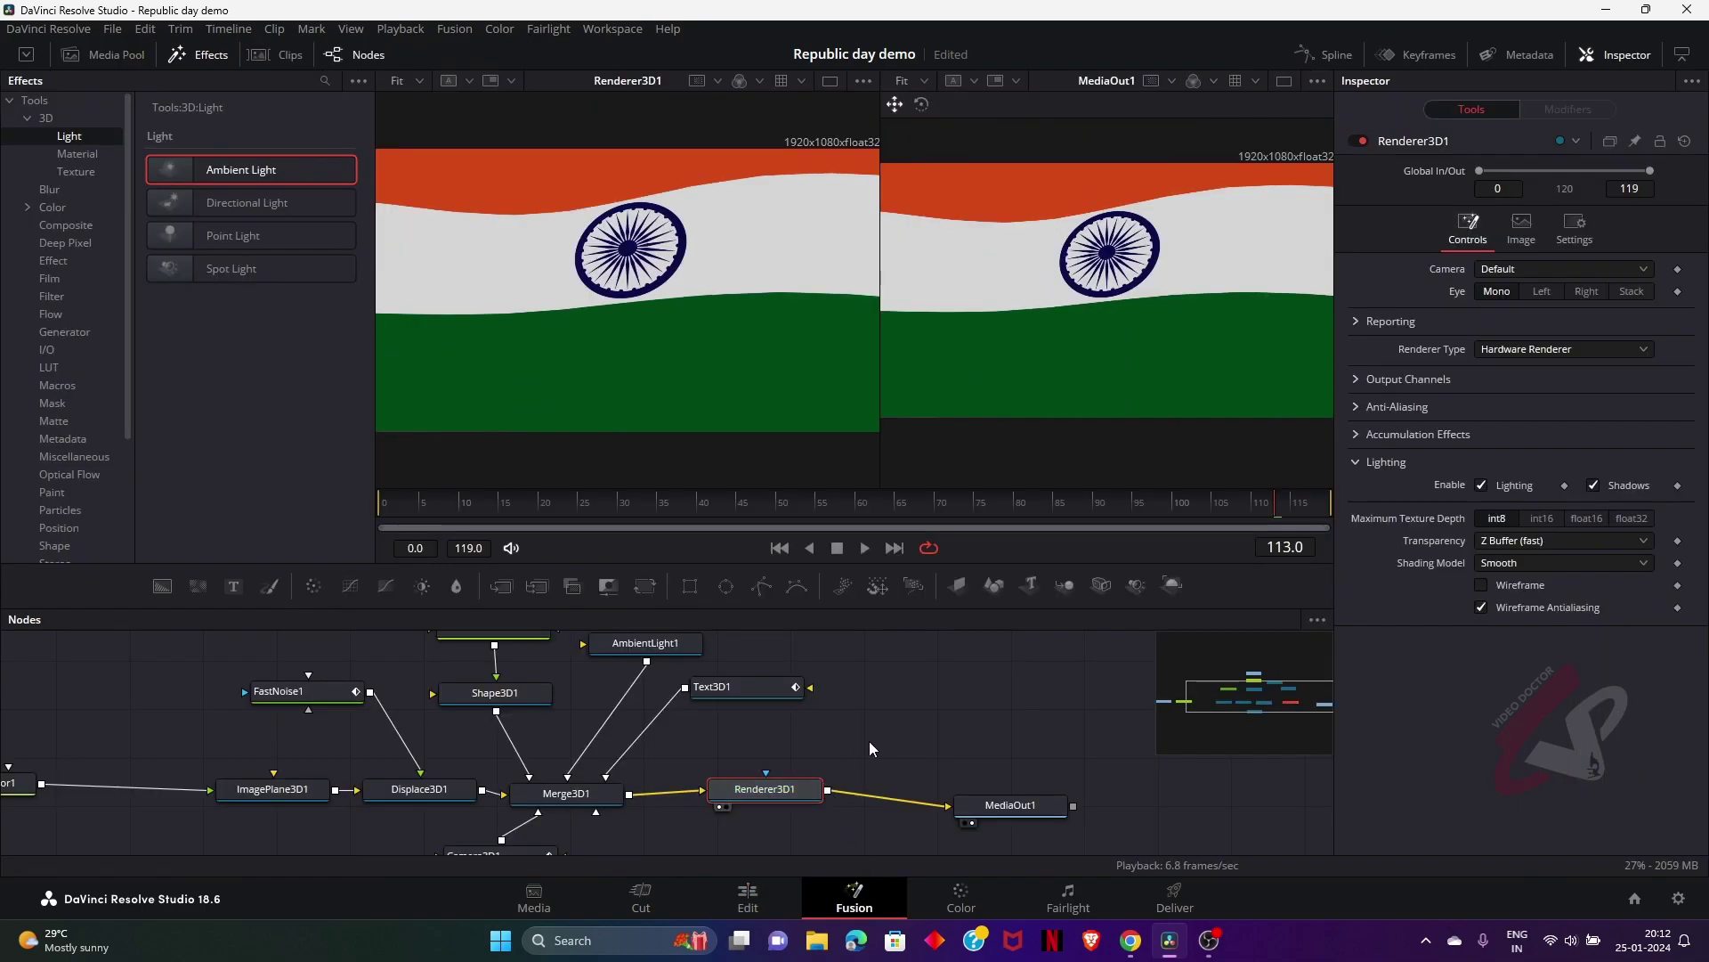
pyautogui.click(1574, 228)
pyautogui.click(1545, 346)
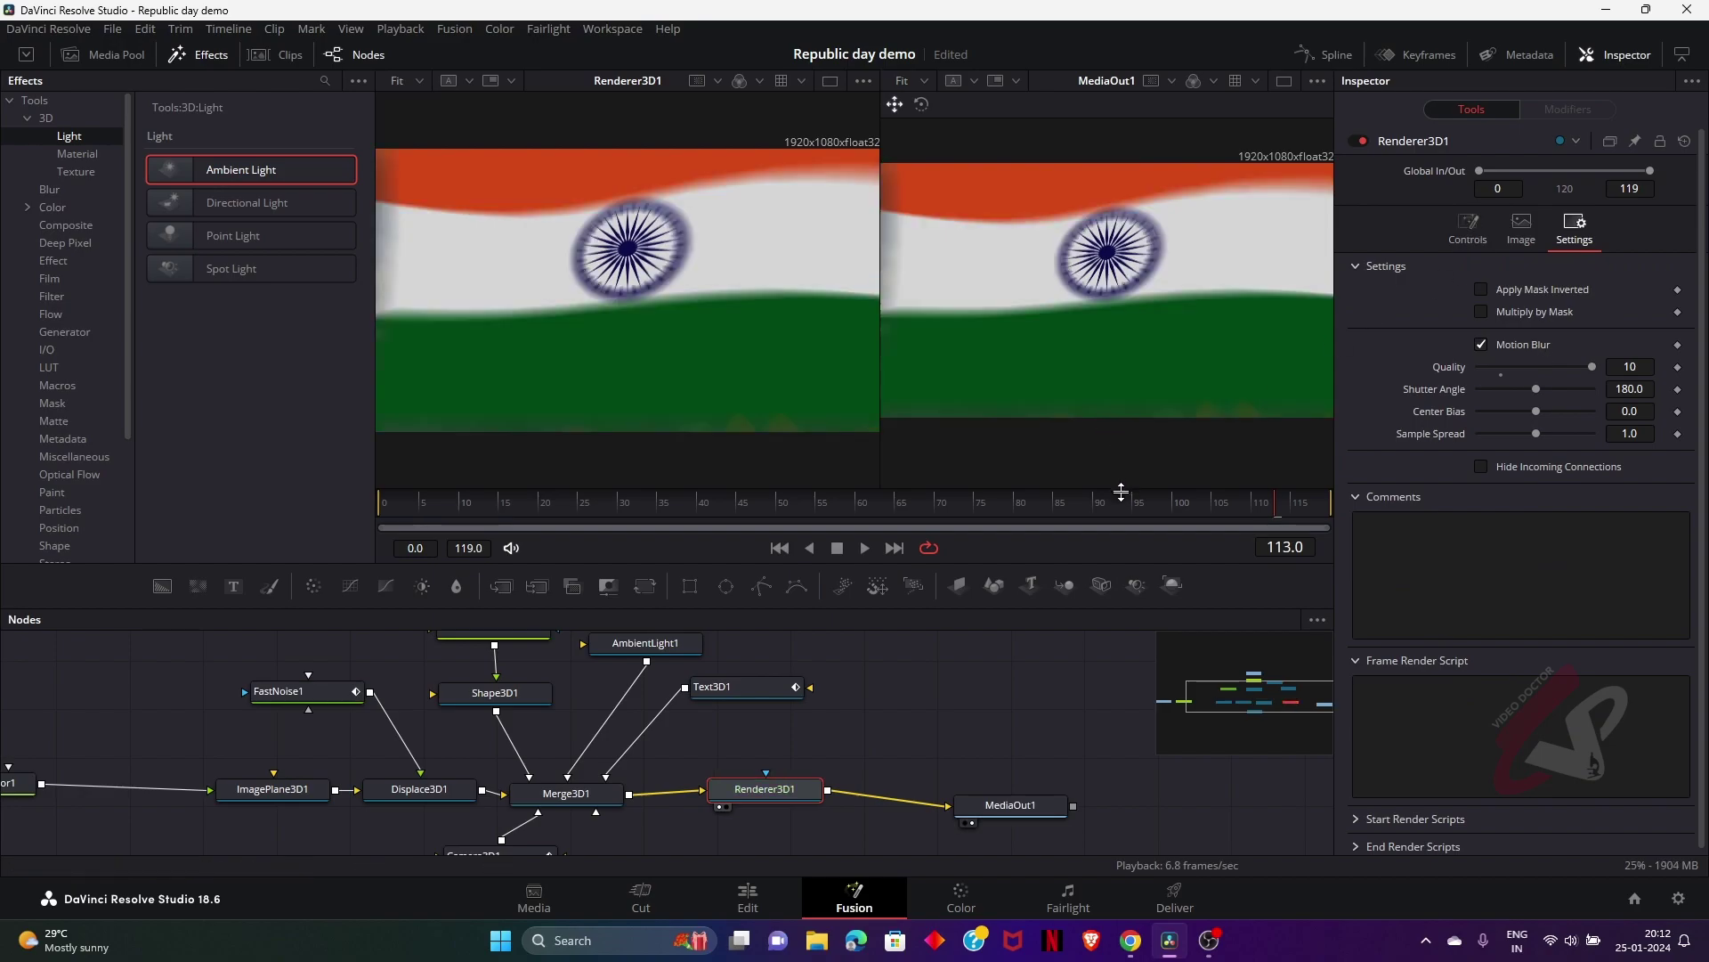
# Toggle the playback render options, ending with High Quality on and Motion Blur off
pyautogui.rightClick(1147, 549)
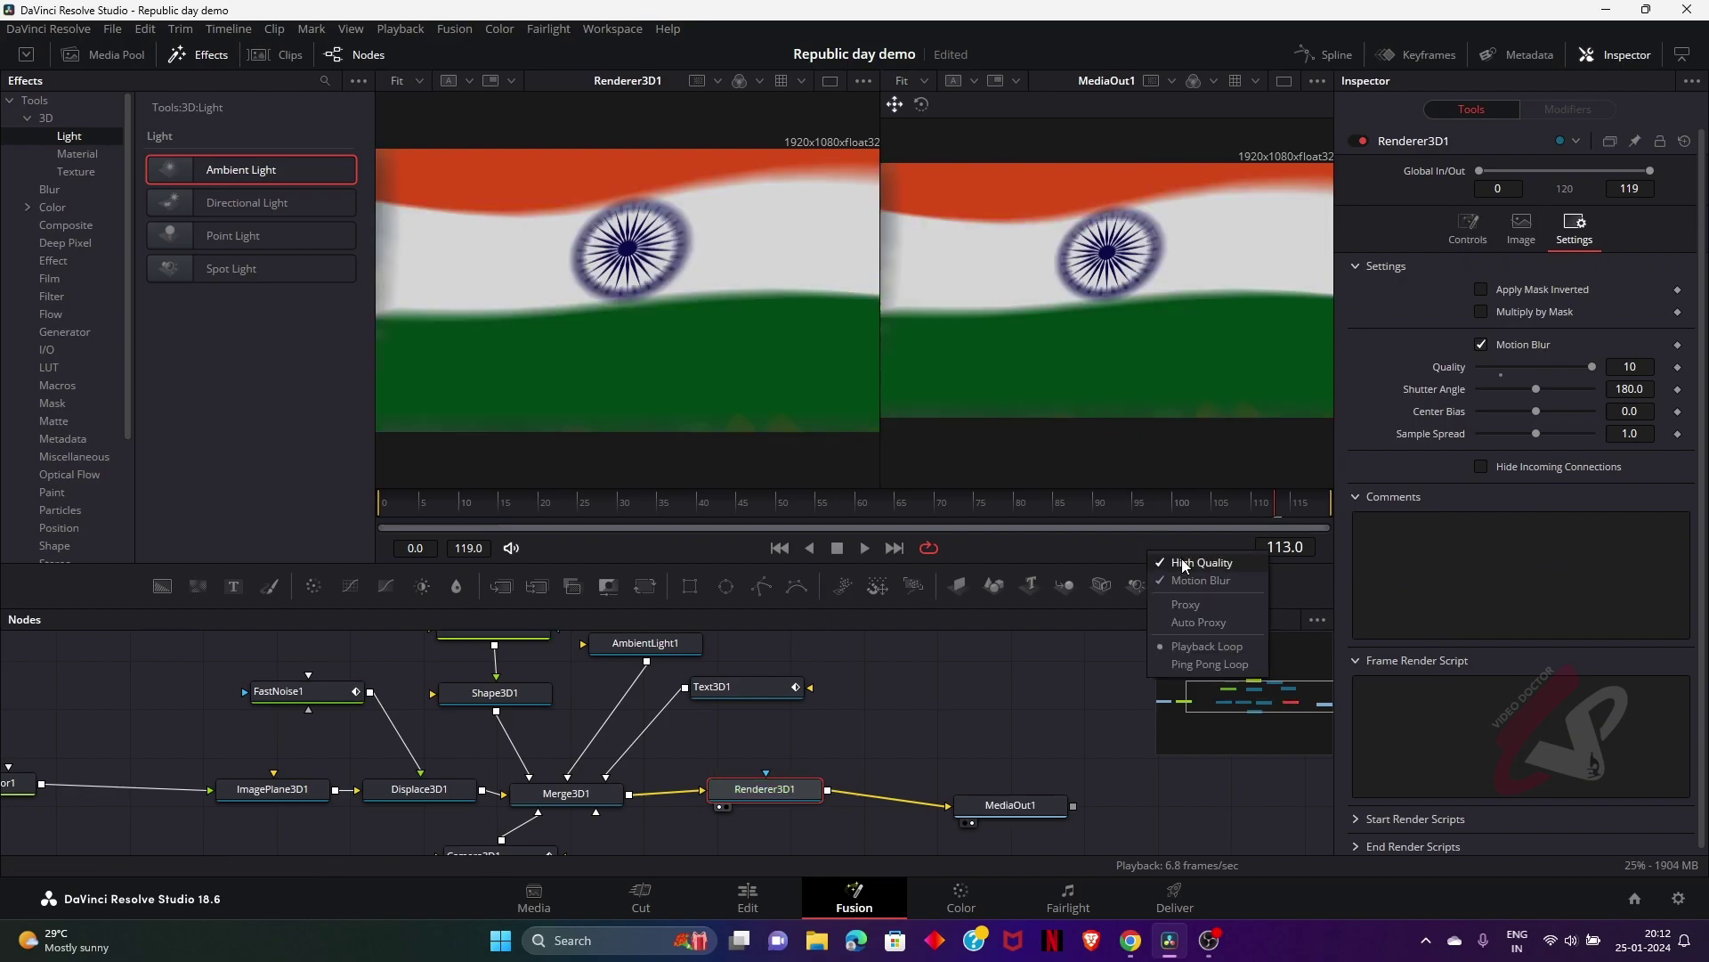
pyautogui.click(1193, 562)
pyautogui.rightClick(1107, 546)
pyautogui.click(1143, 568)
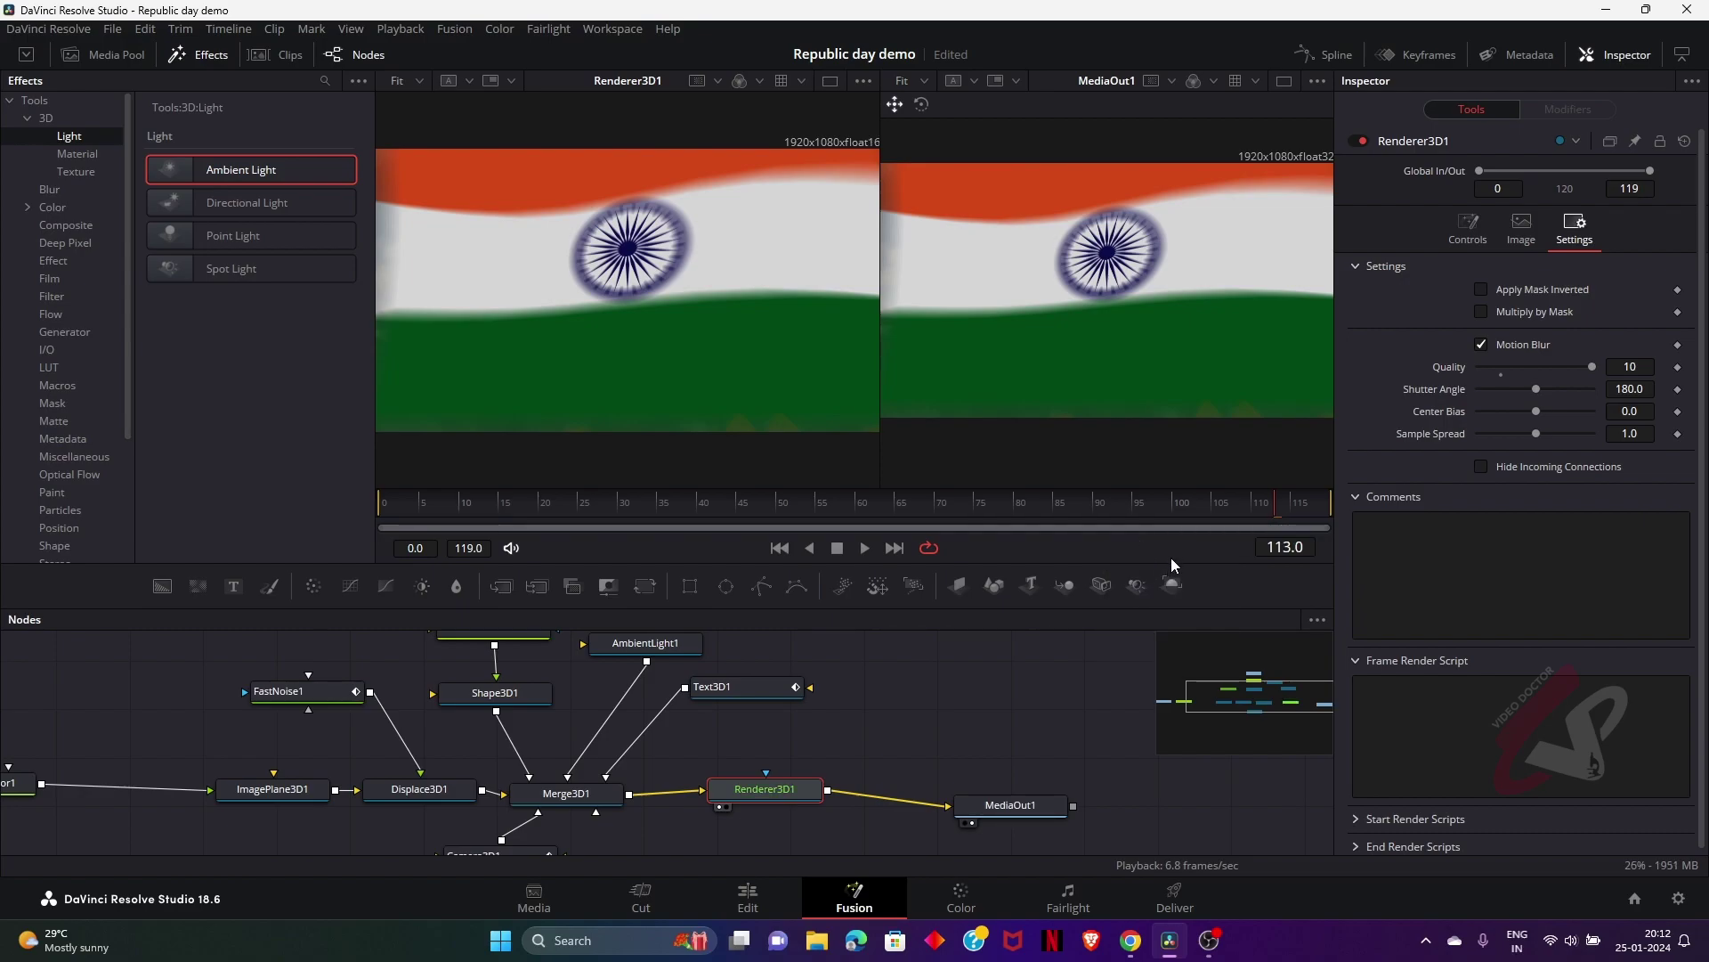
pyautogui.rightClick(1147, 541)
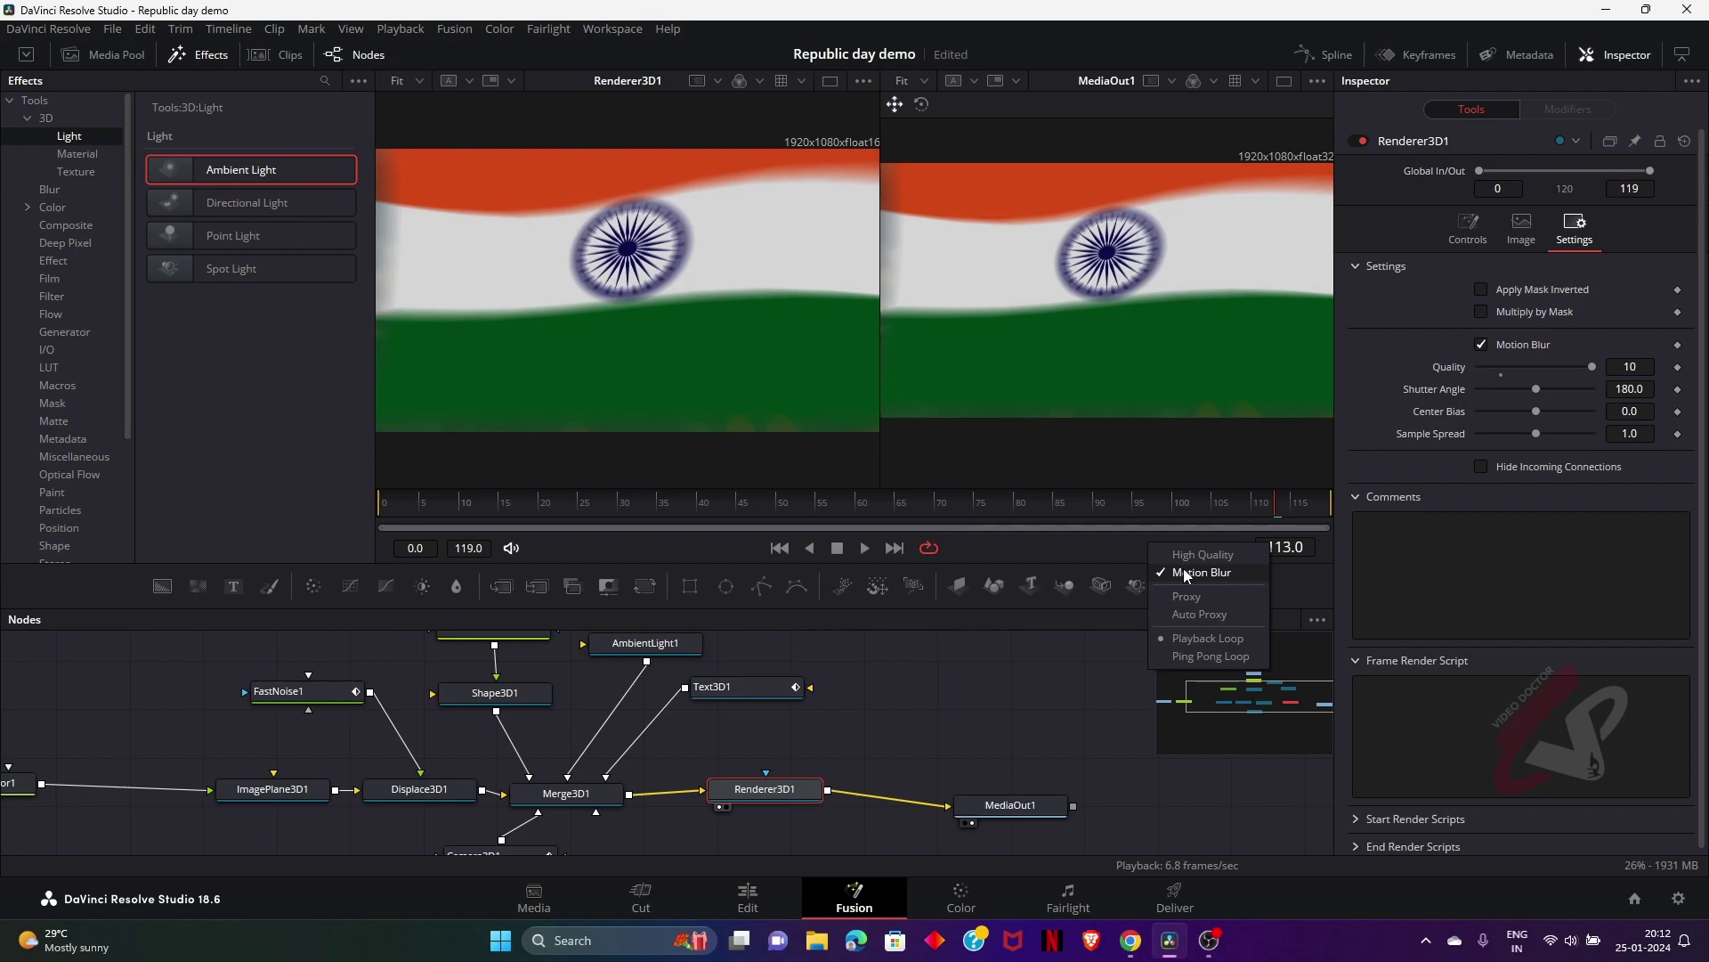
pyautogui.click(1183, 570)
pyautogui.rightClick(1162, 548)
pyautogui.click(1182, 556)
pyautogui.rightClick(1173, 546)
pyautogui.click(1201, 569)
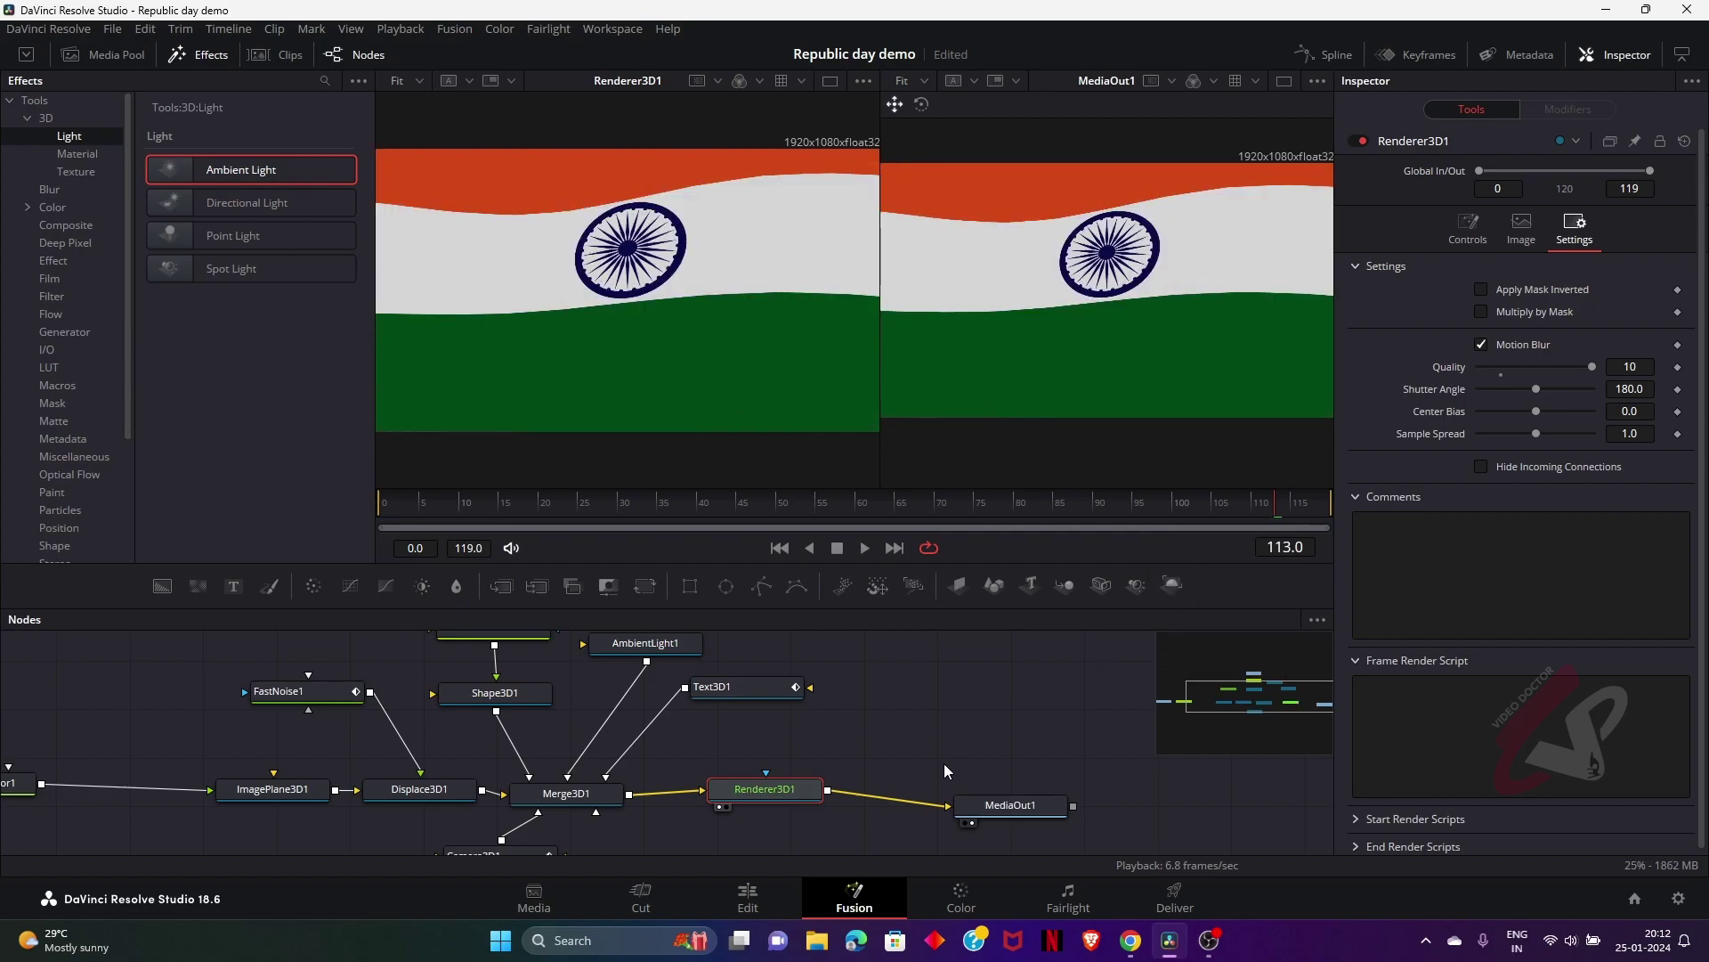
# Review the motion-blurred clip on the Edit page and move the playhead to 01:00:00:00
pyautogui.click(739, 898)
pyautogui.click(726, 551)
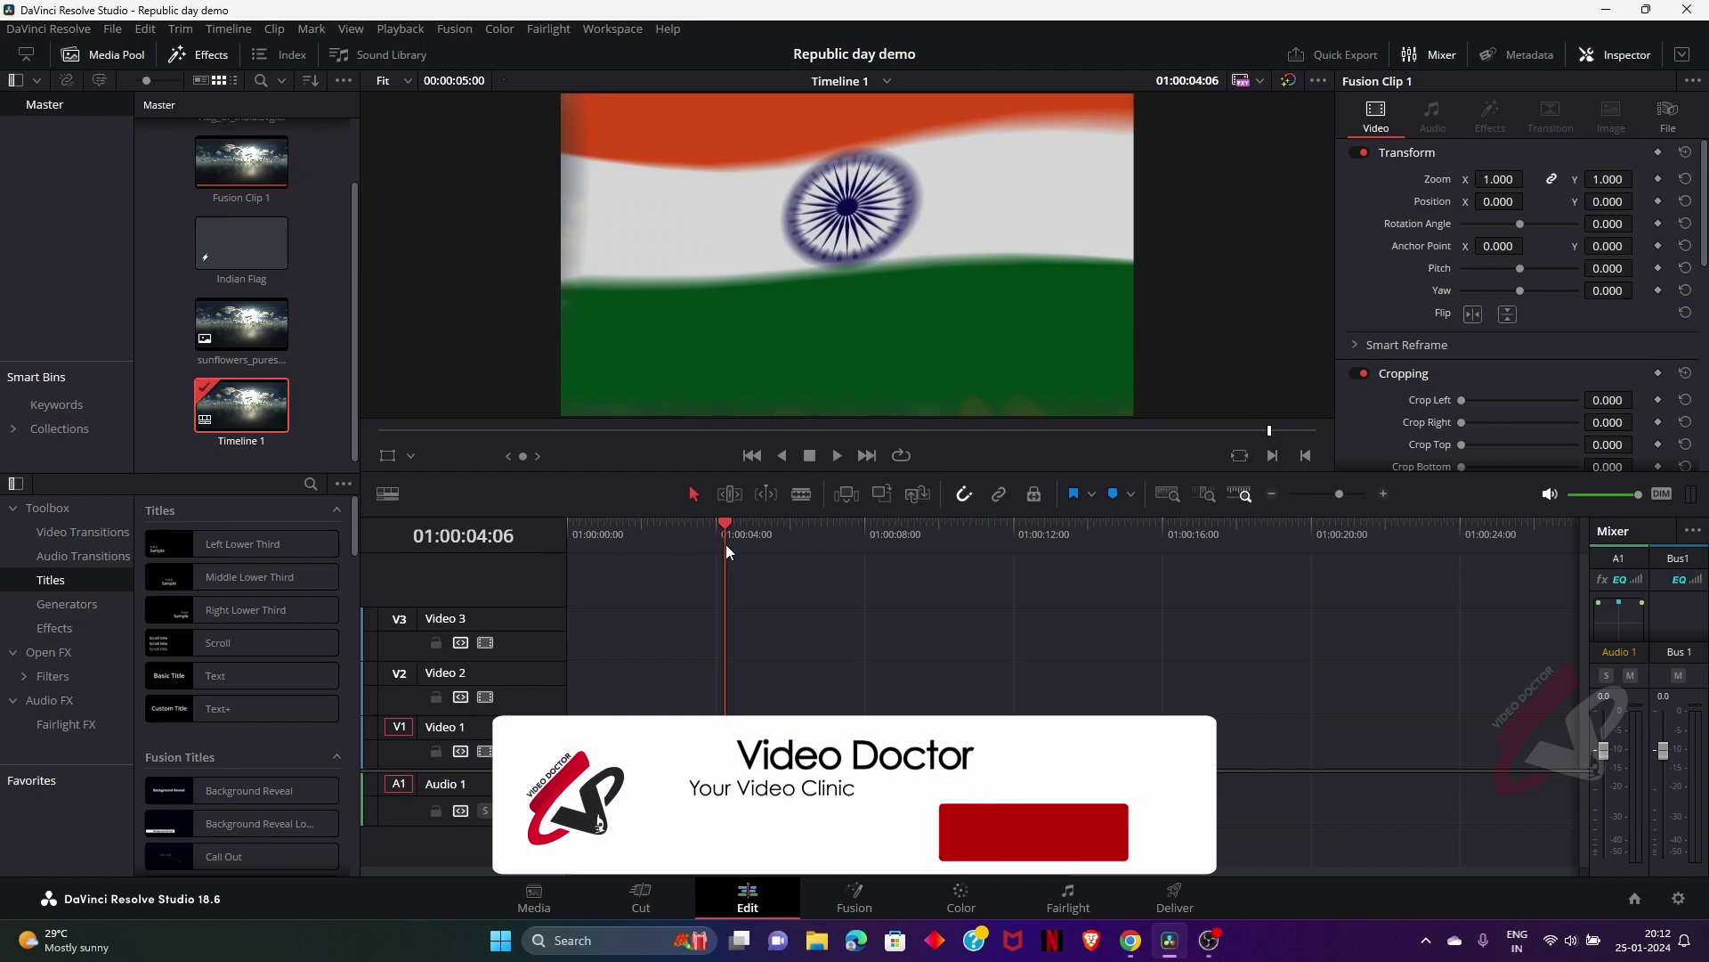
pyautogui.click(606, 531)
pyautogui.click(567, 523)
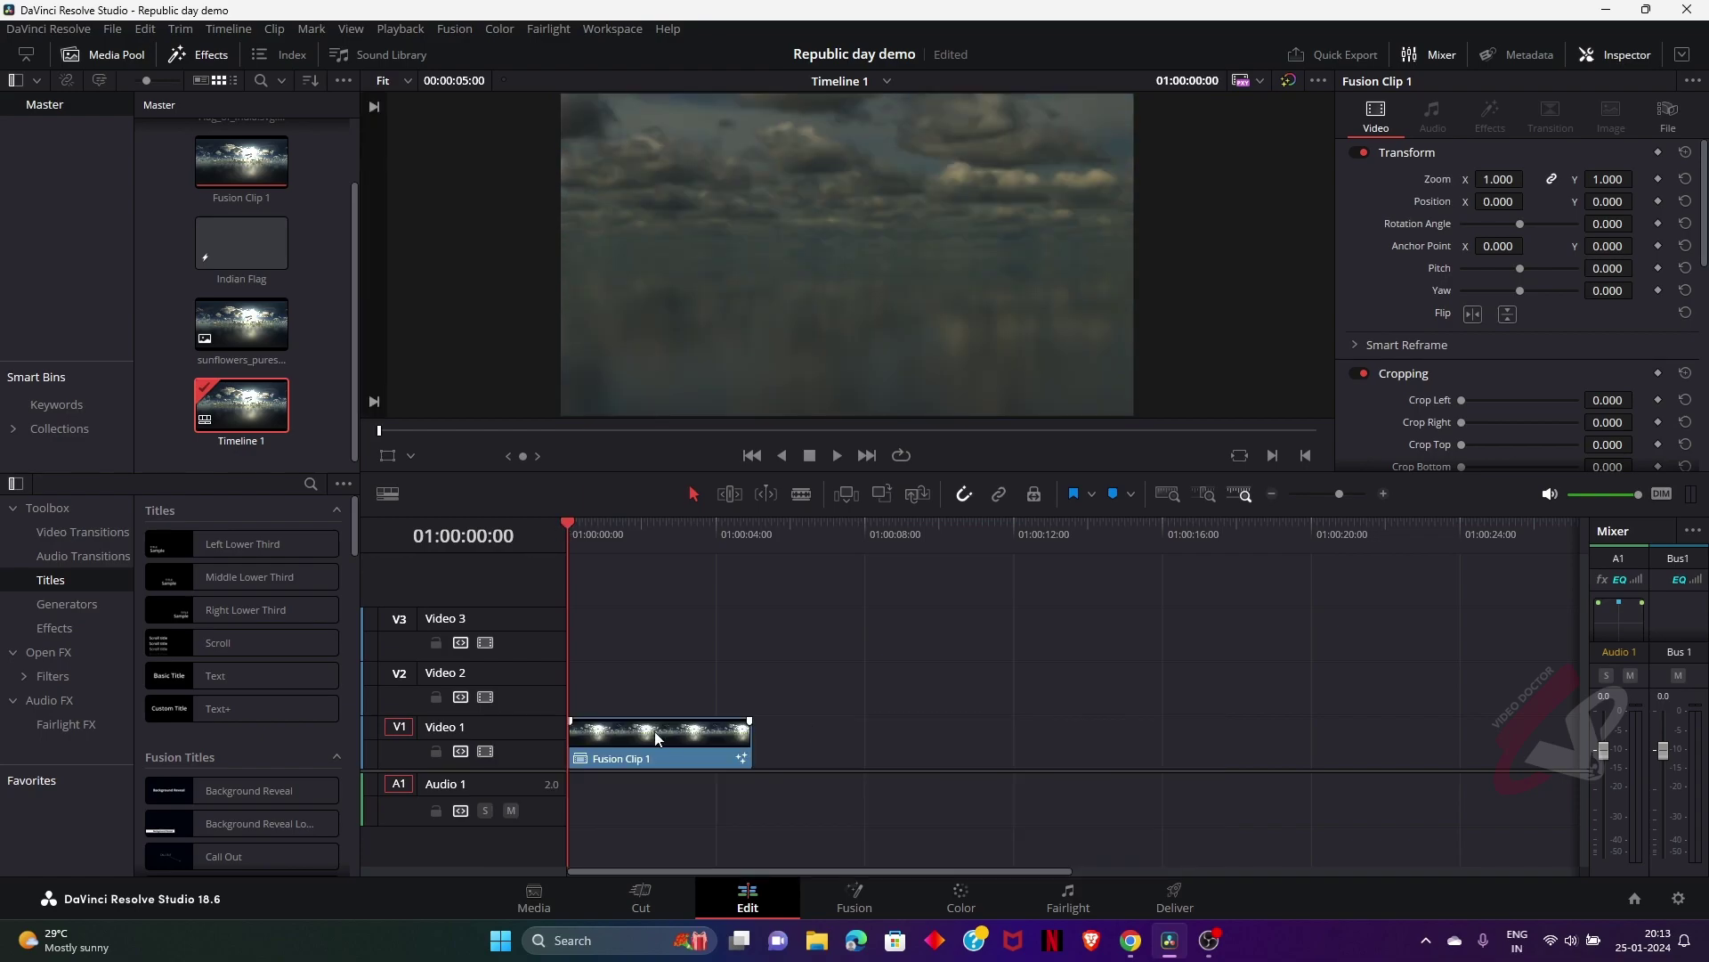
# Render Fusion Clip 1 in place as QuickTime DNxHR HQX 10-bit into a new folder named Indian Flag inside Video Doctor
pyautogui.rightClick(606, 739)
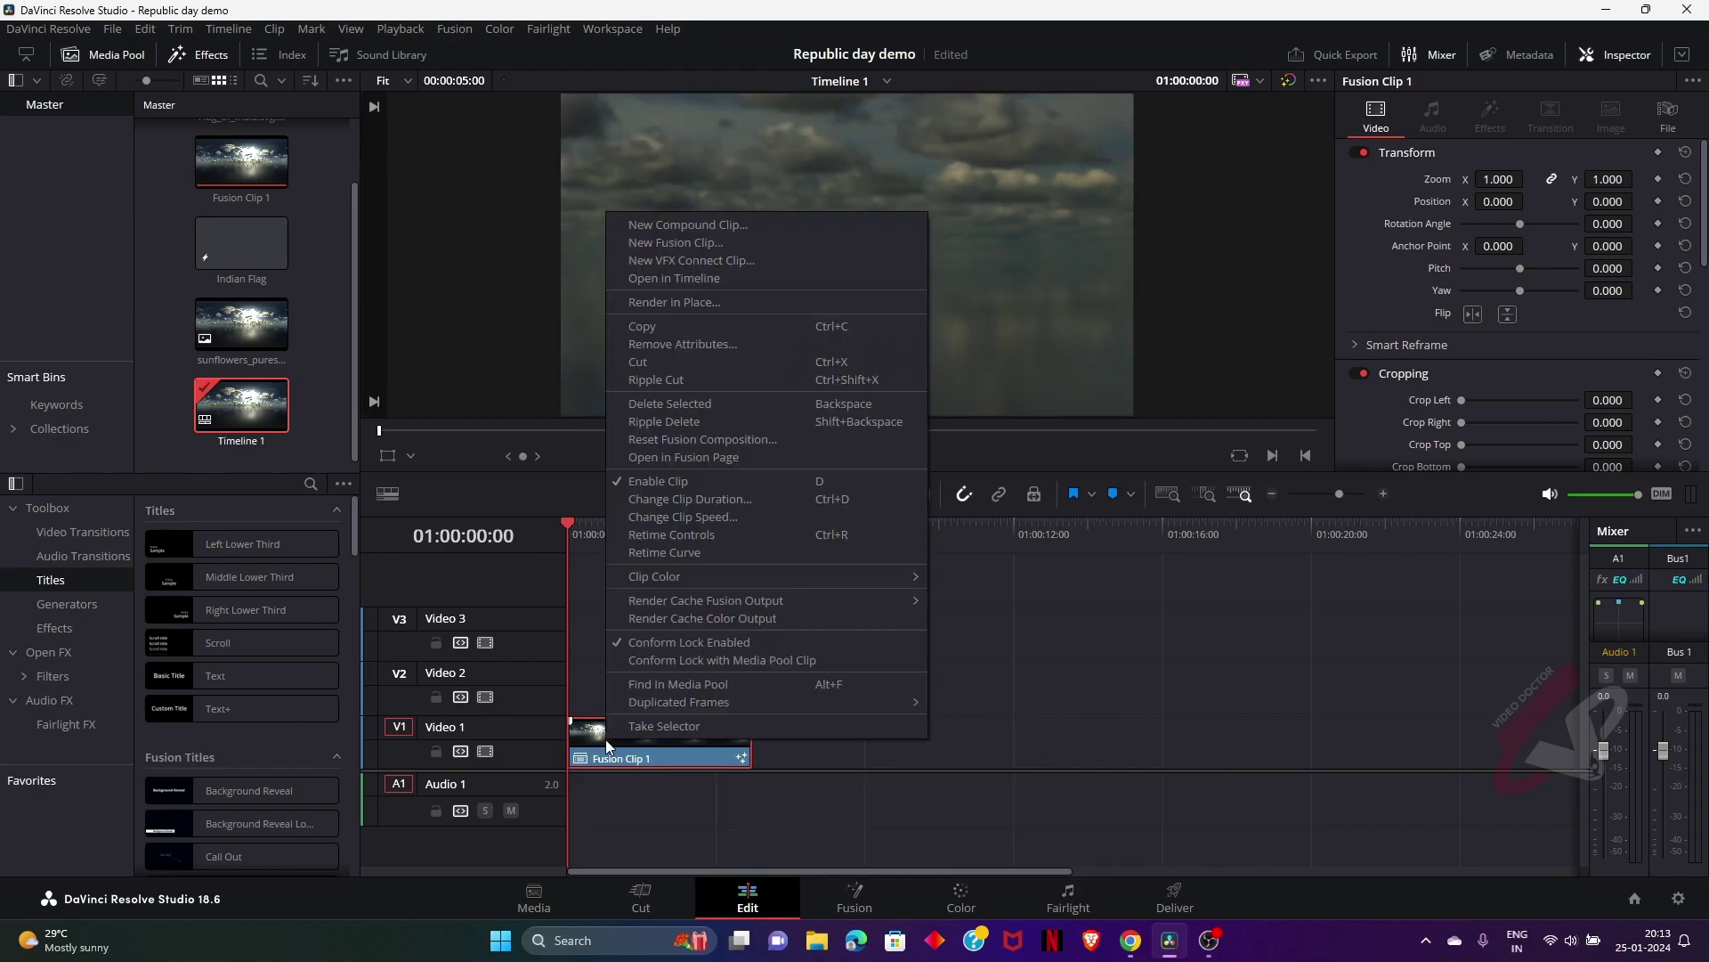
pyautogui.click(689, 305)
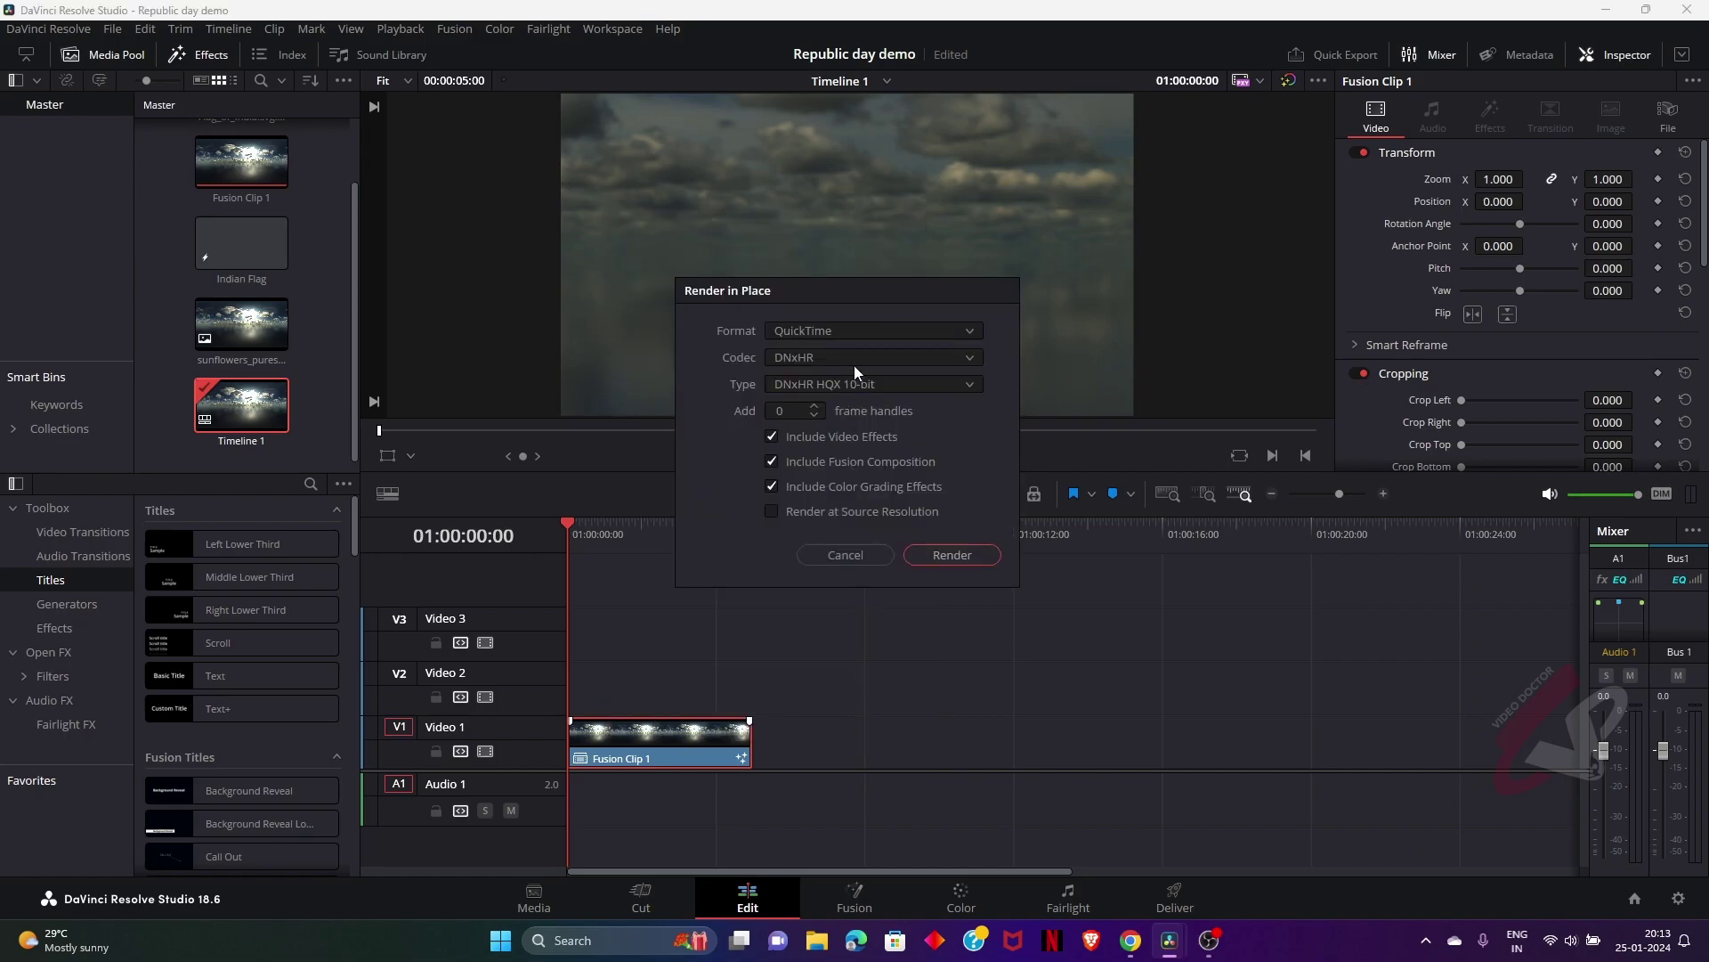
pyautogui.click(956, 559)
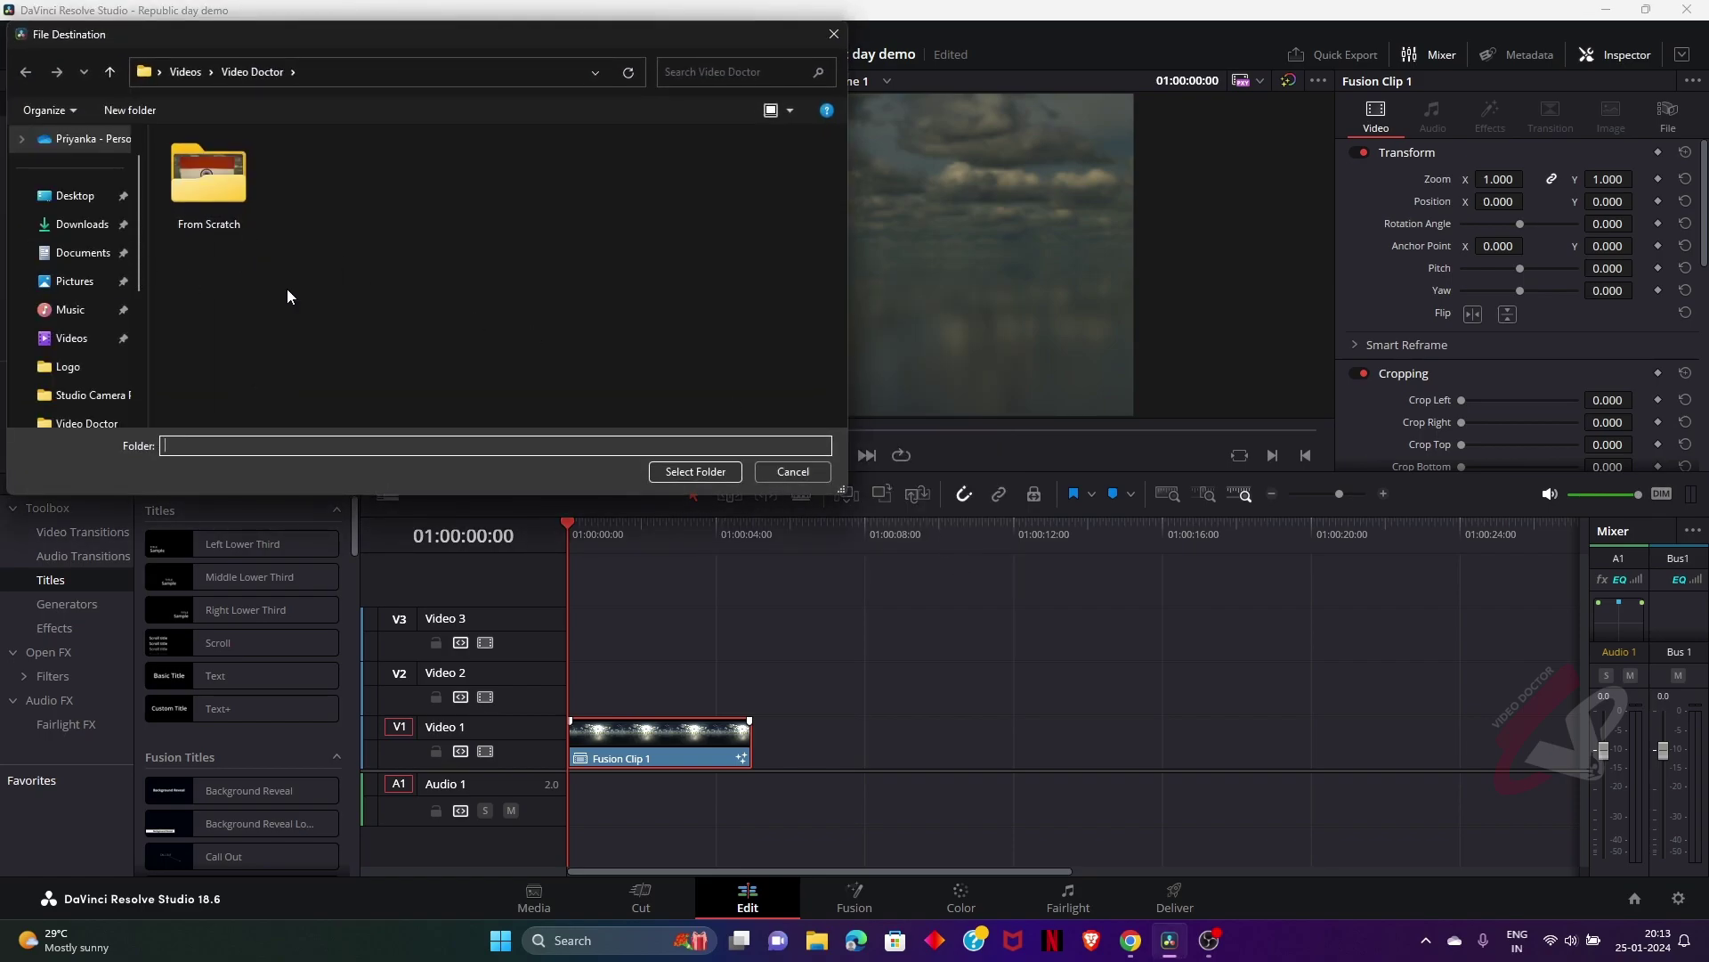
pyautogui.click(110, 112)
pyautogui.write('Indian Flag')
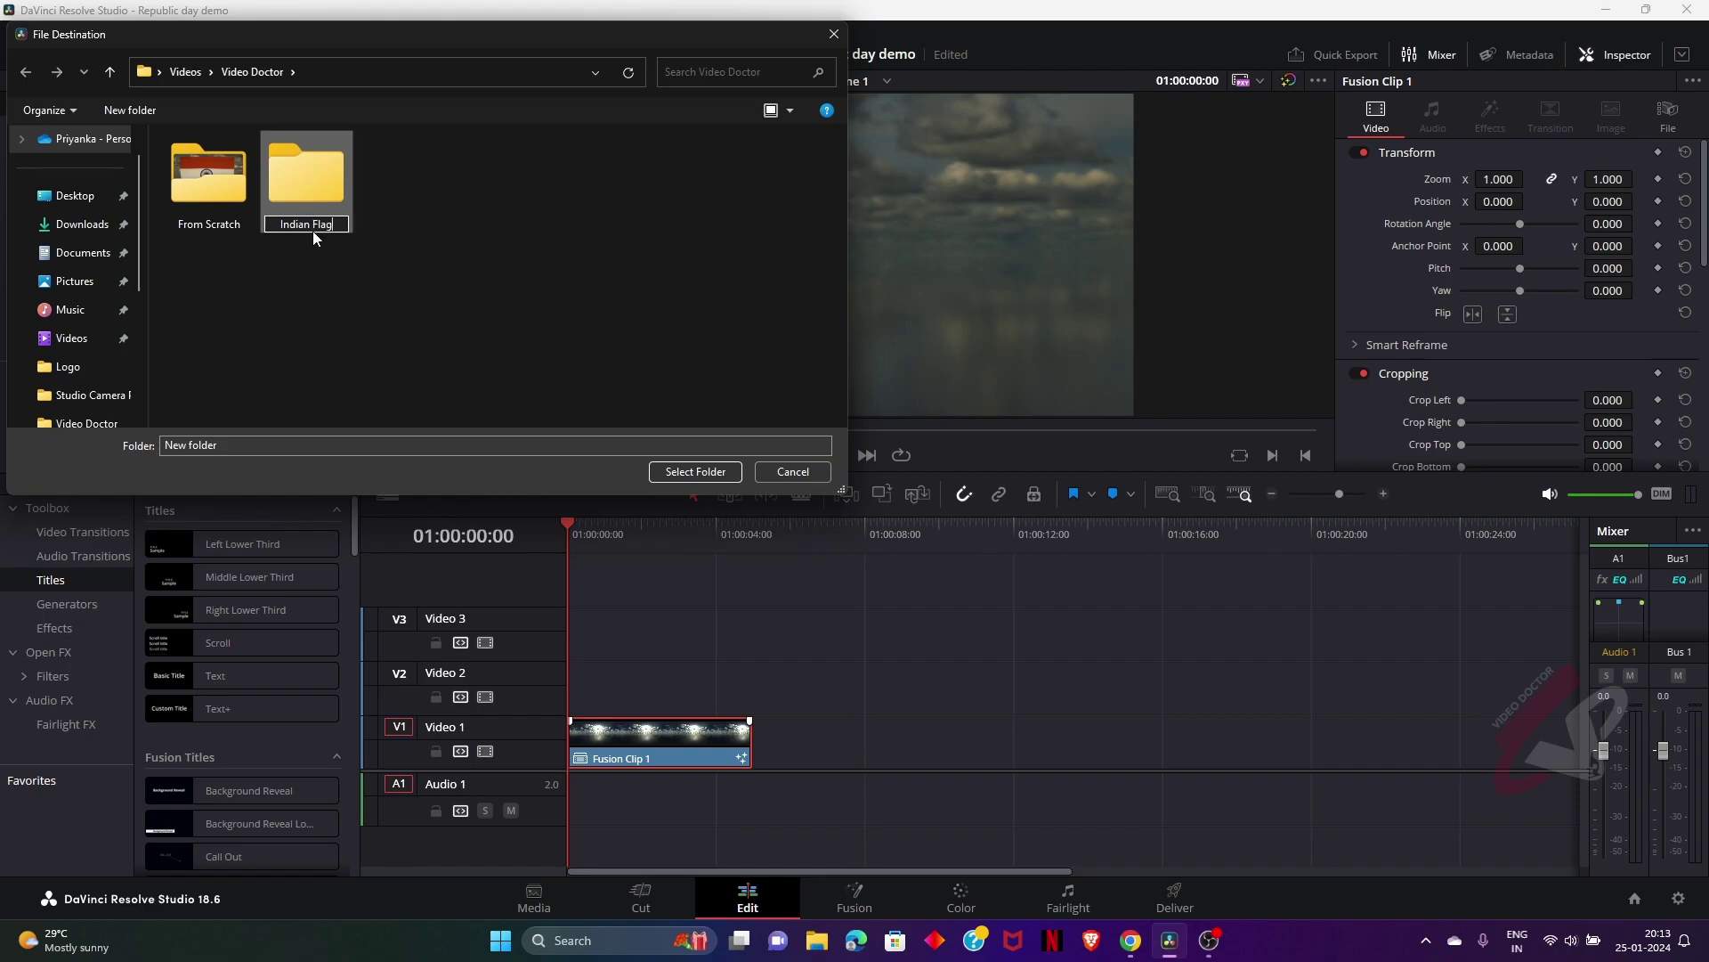
pyautogui.press('Return')
pyautogui.doubleClick(324, 184)
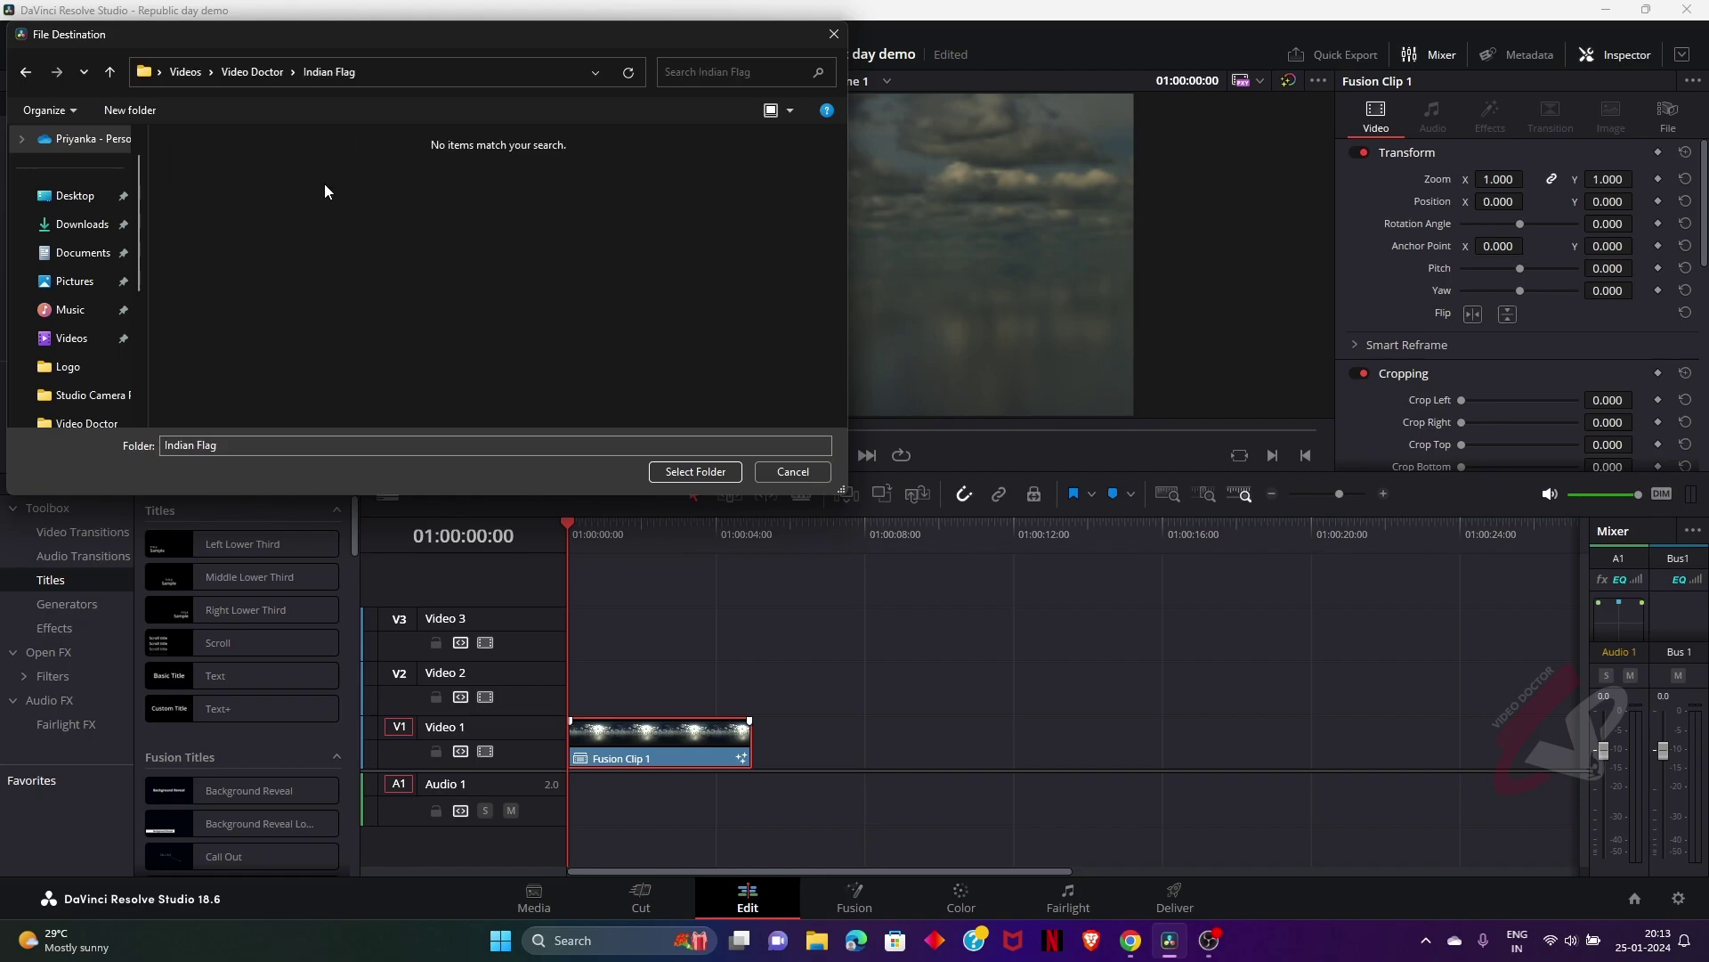
pyautogui.click(696, 474)
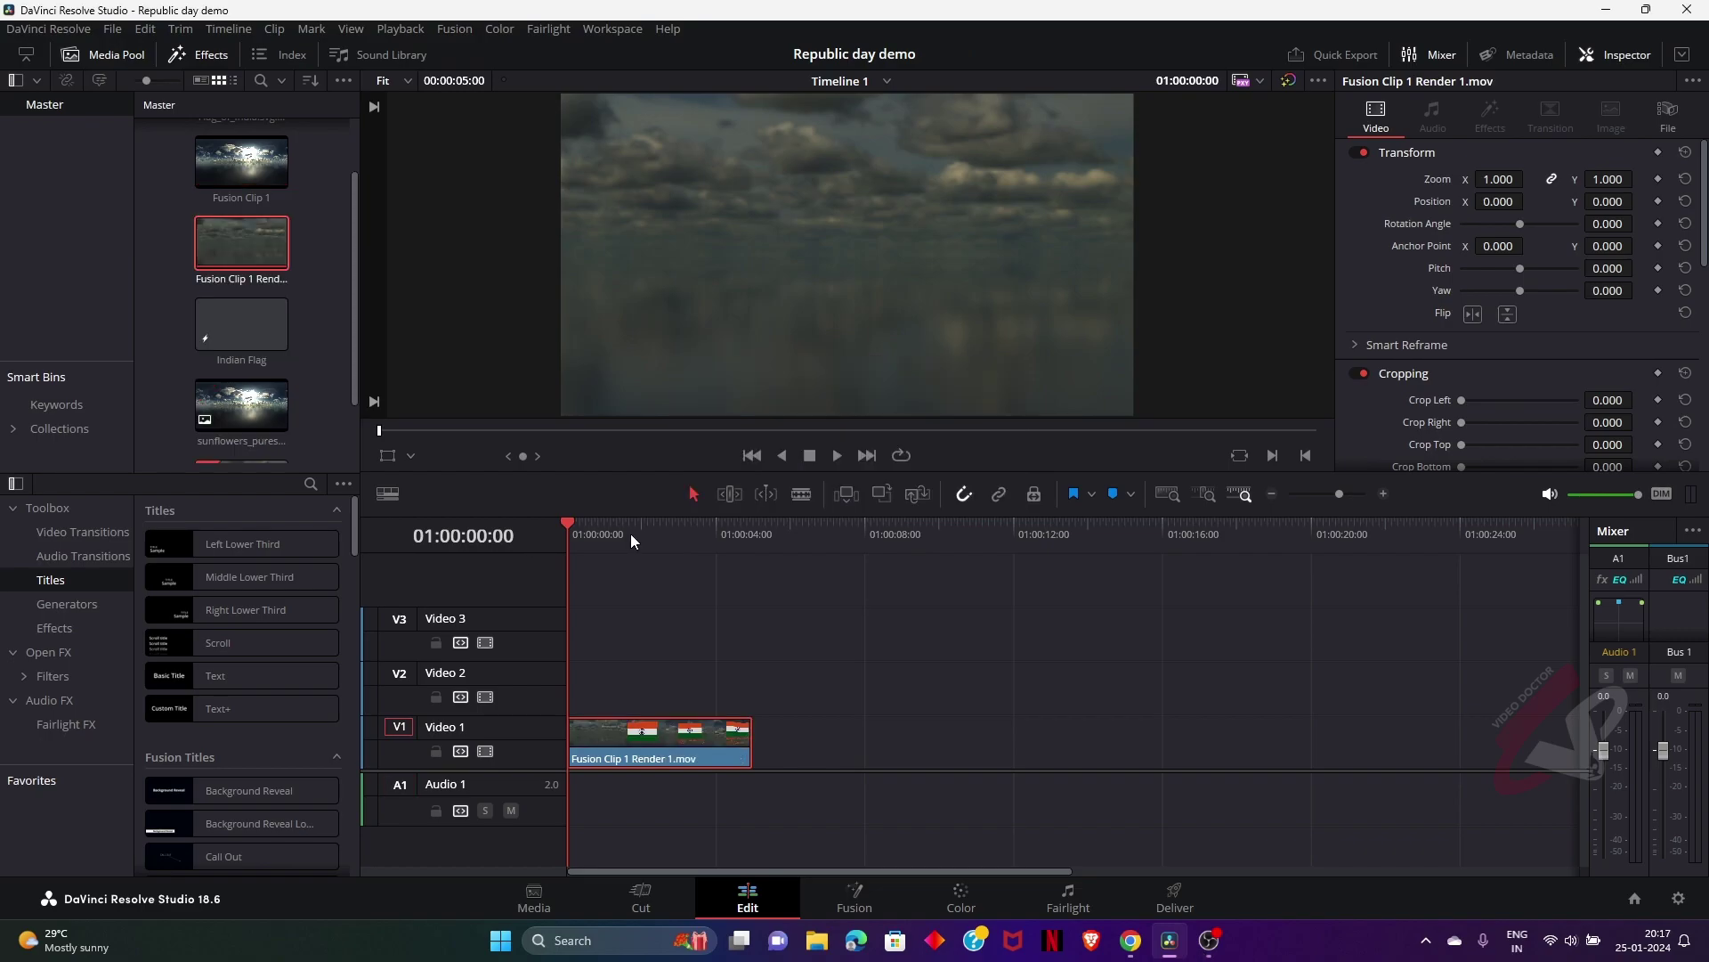
# Play the rendered clip from its start, fit it to the timeline width and inspect the fast camera move at 01:00:04:18
pyautogui.moveTo(631, 532); pyautogui.dragTo(565, 527)
pyautogui.press('space')
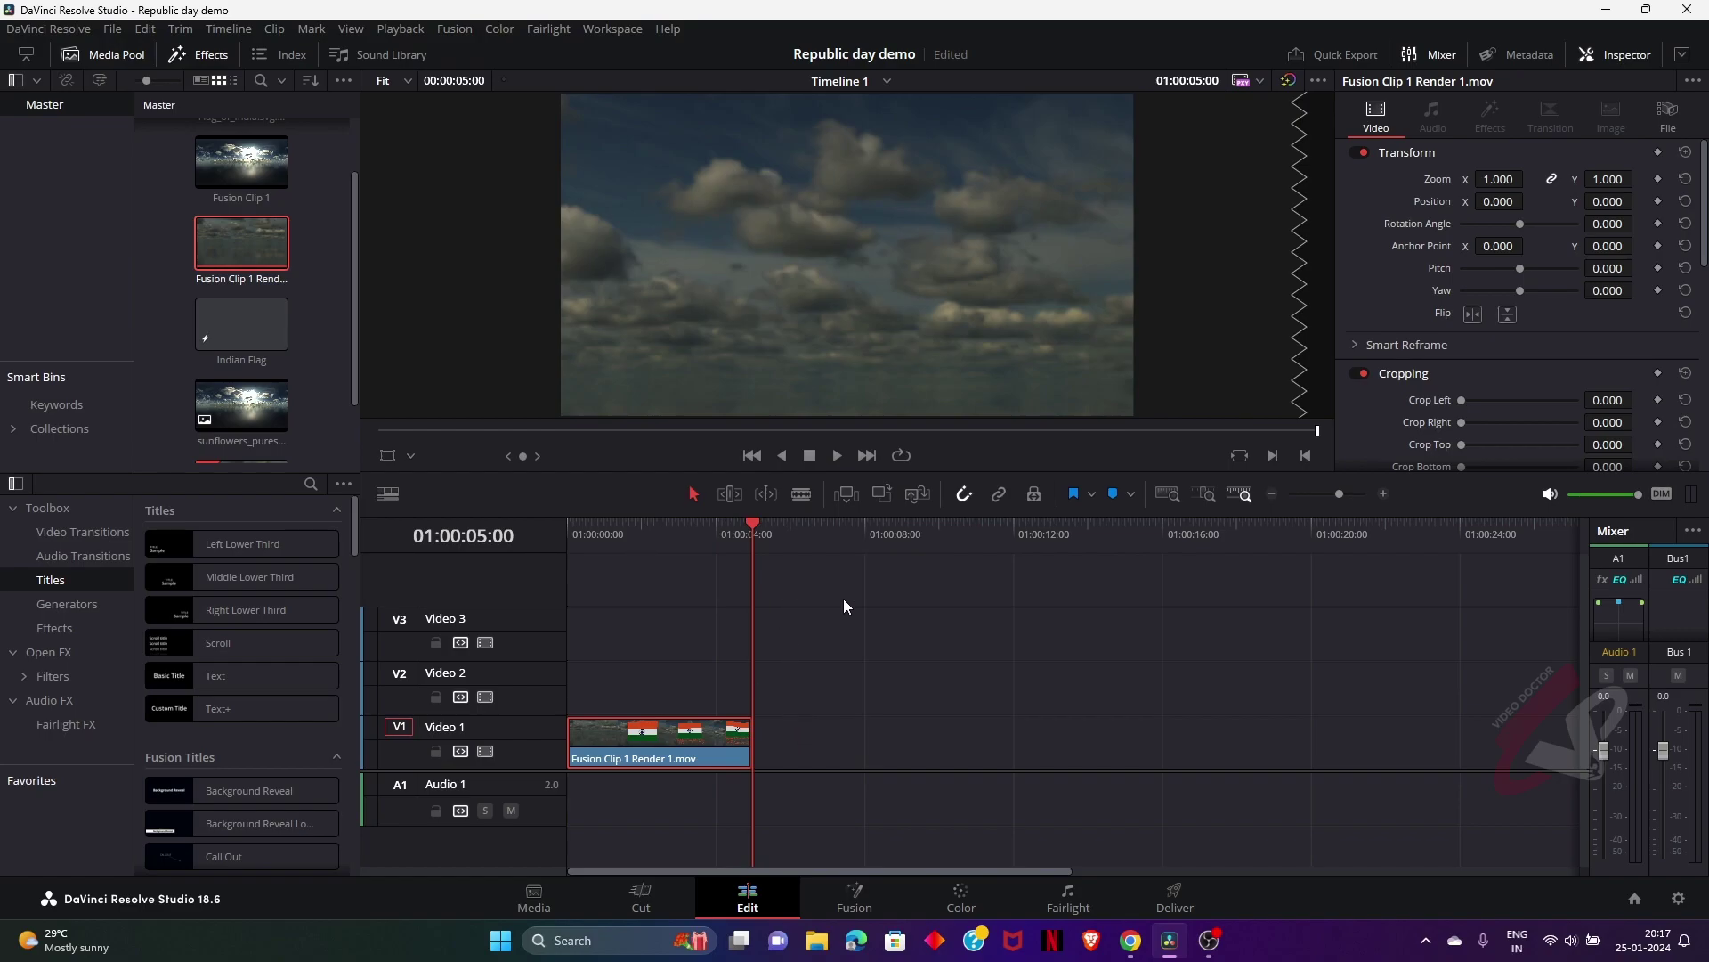
pyautogui.hotkey('shift', 'z')
pyautogui.moveTo(1466, 730); pyautogui.dragTo(1461, 731)
pyautogui.moveTo(1438, 532)
pyautogui.mouseDown()
pyautogui.moveTo(1471, 532)
pyautogui.moveTo(1432, 527)
pyautogui.mouseUp()
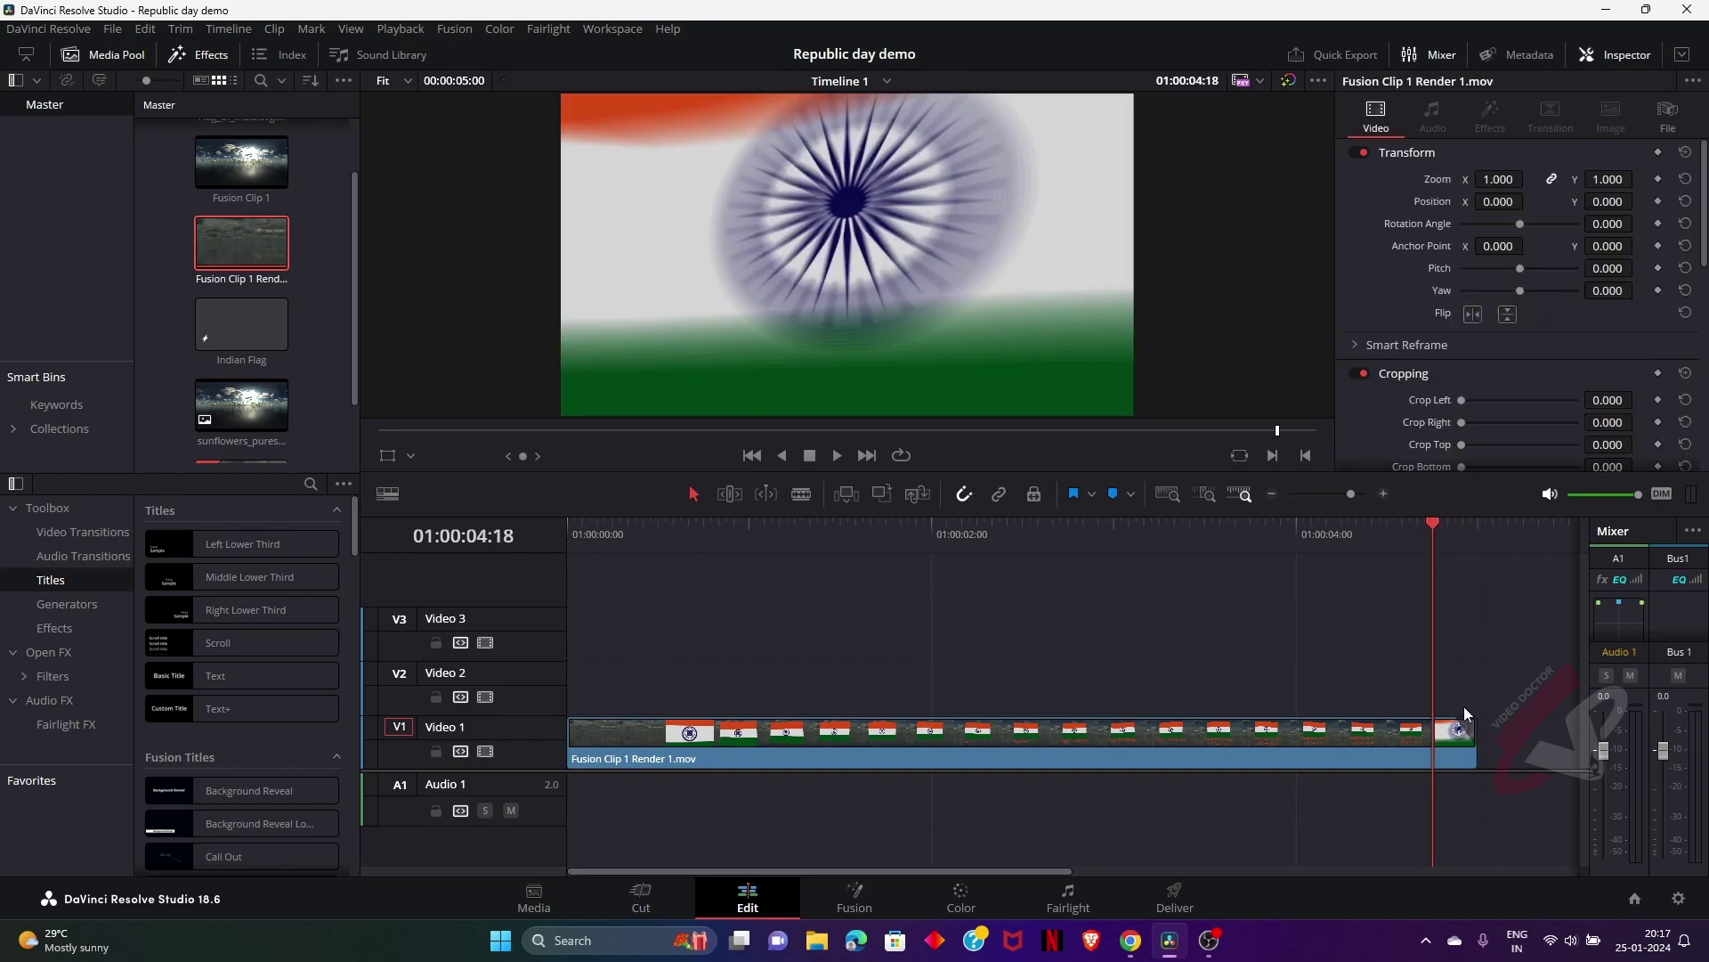
# Add a fade-out at the end and a fade-in at the start of the rendered clip and play it
pyautogui.moveTo(1474, 726); pyautogui.dragTo(1399, 719)
pyautogui.moveTo(704, 532); pyautogui.dragTo(616, 719)
pyautogui.press('space')
pyautogui.press('space')
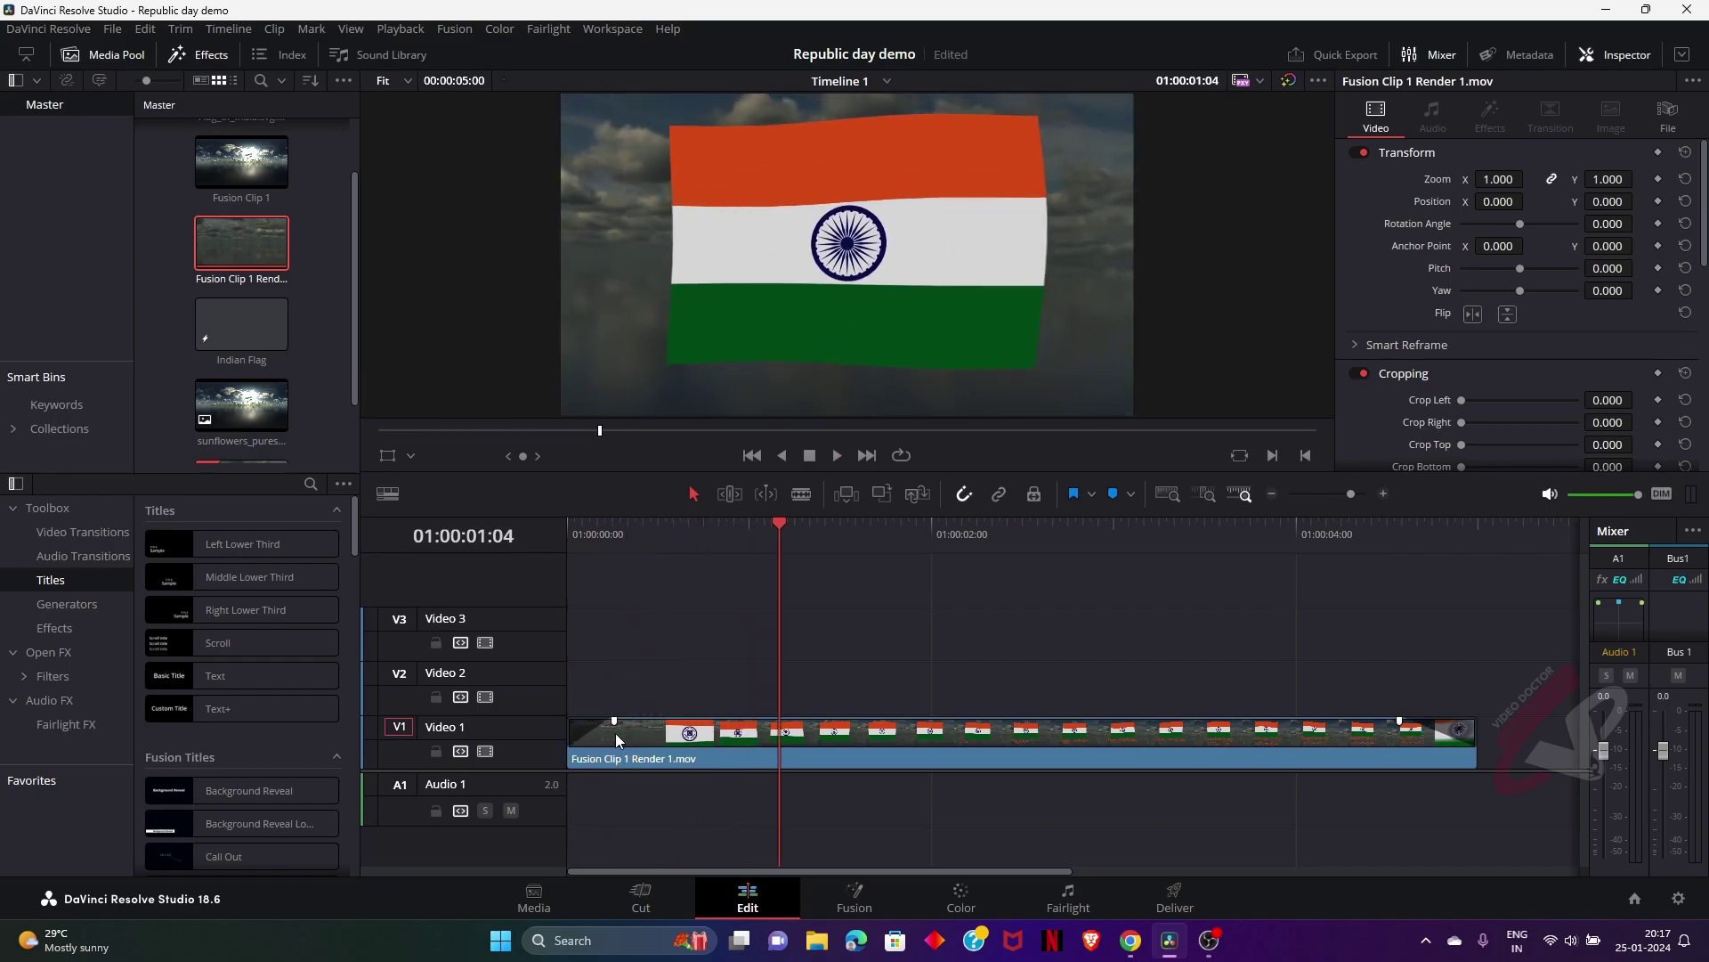
# Lengthen the rendered clip's fade-in and ripple-trim its start so the timeline lasts 00:00:04:19
pyautogui.click(613, 726)
pyautogui.press('Home')
pyautogui.press('space')
pyautogui.press('space')
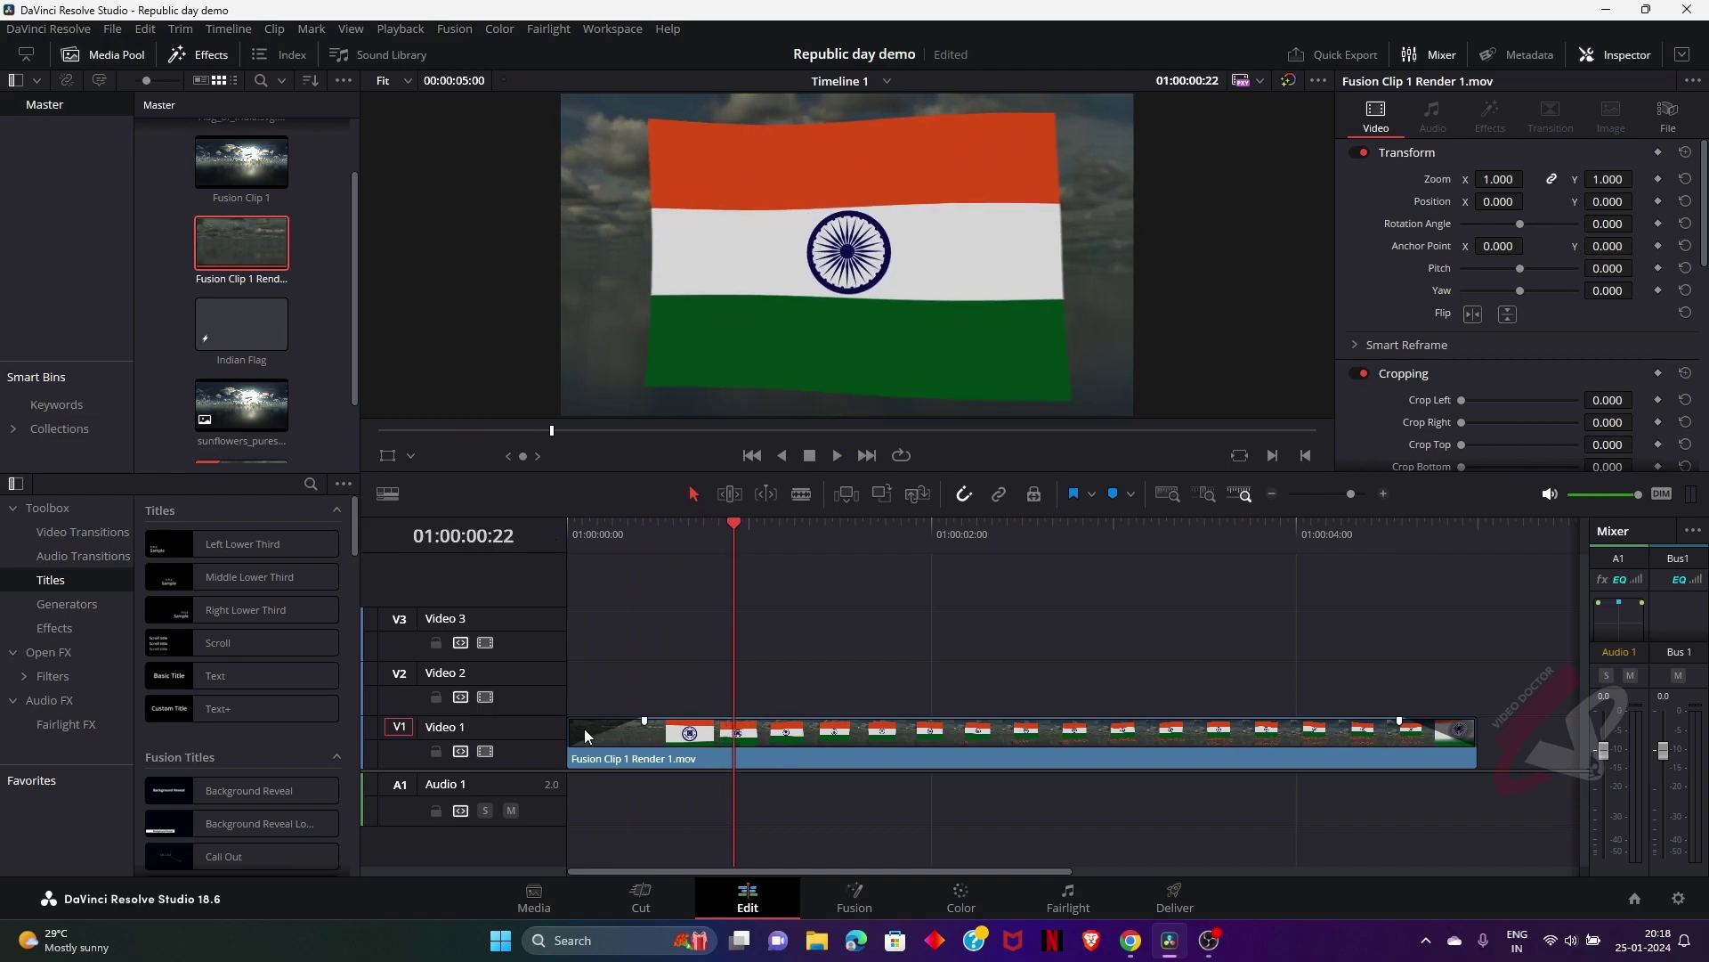
pyautogui.moveTo(570, 731); pyautogui.dragTo(624, 737)
pyautogui.press('Home')
pyautogui.press('space')
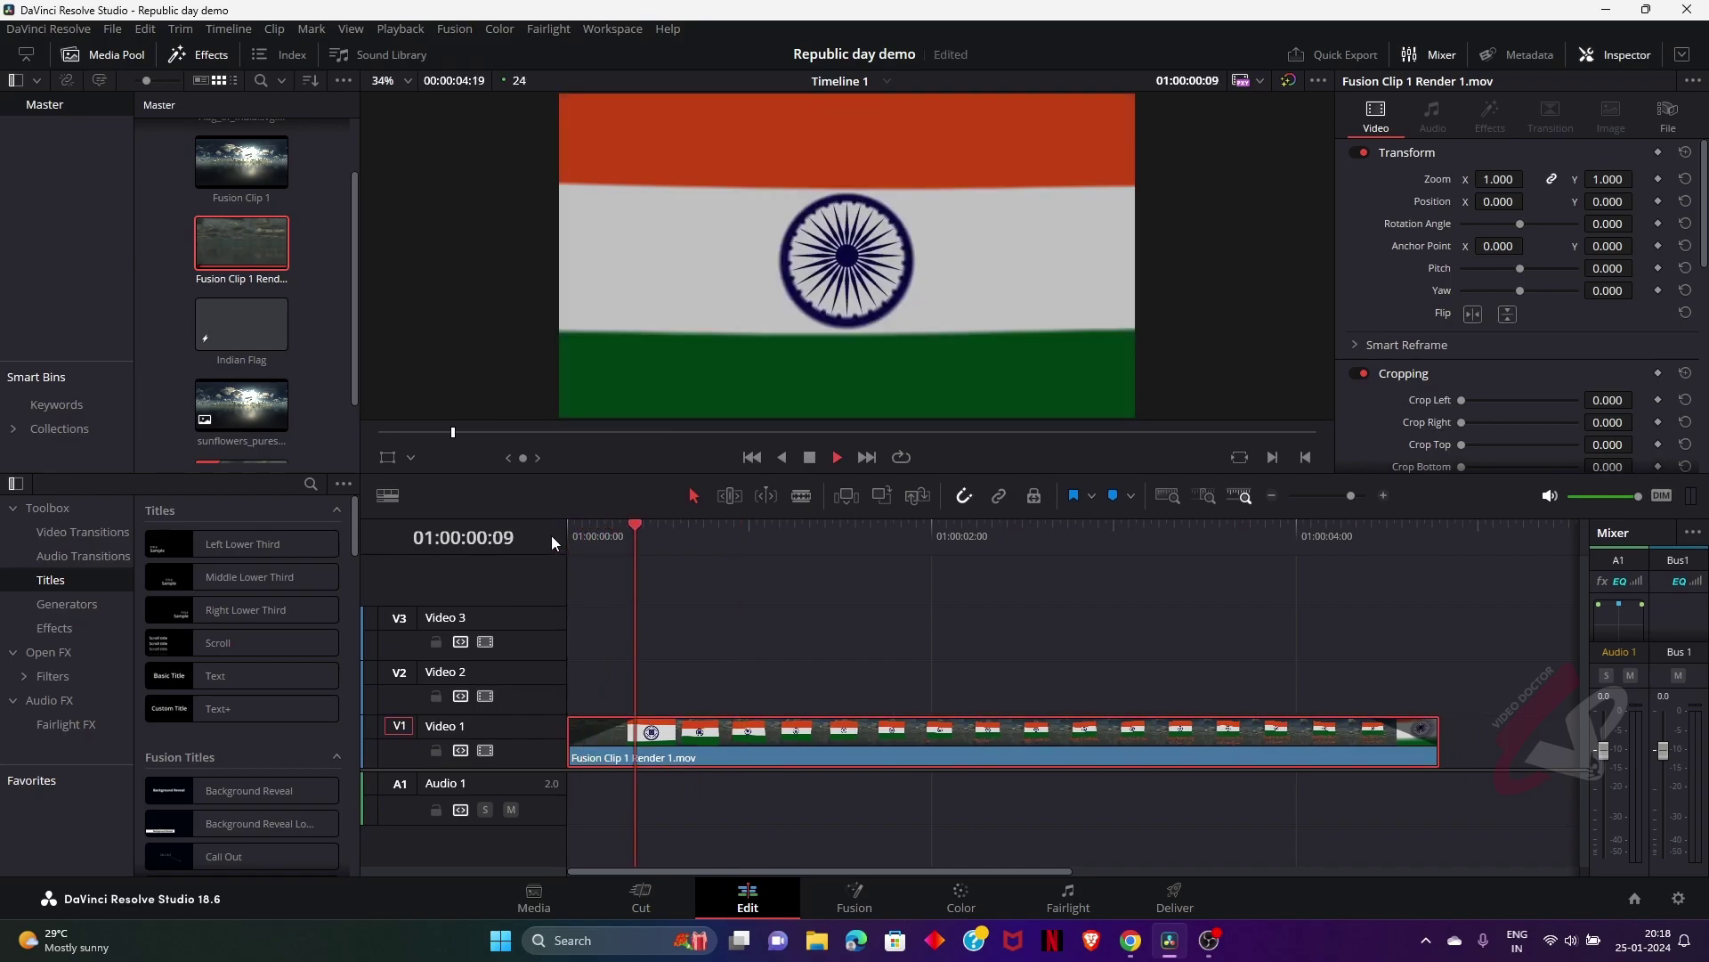
# On the Color page, show the scopes and shape a custom S-curve on node 01 that raises highlights and lowers shadows
pyautogui.click(961, 901)
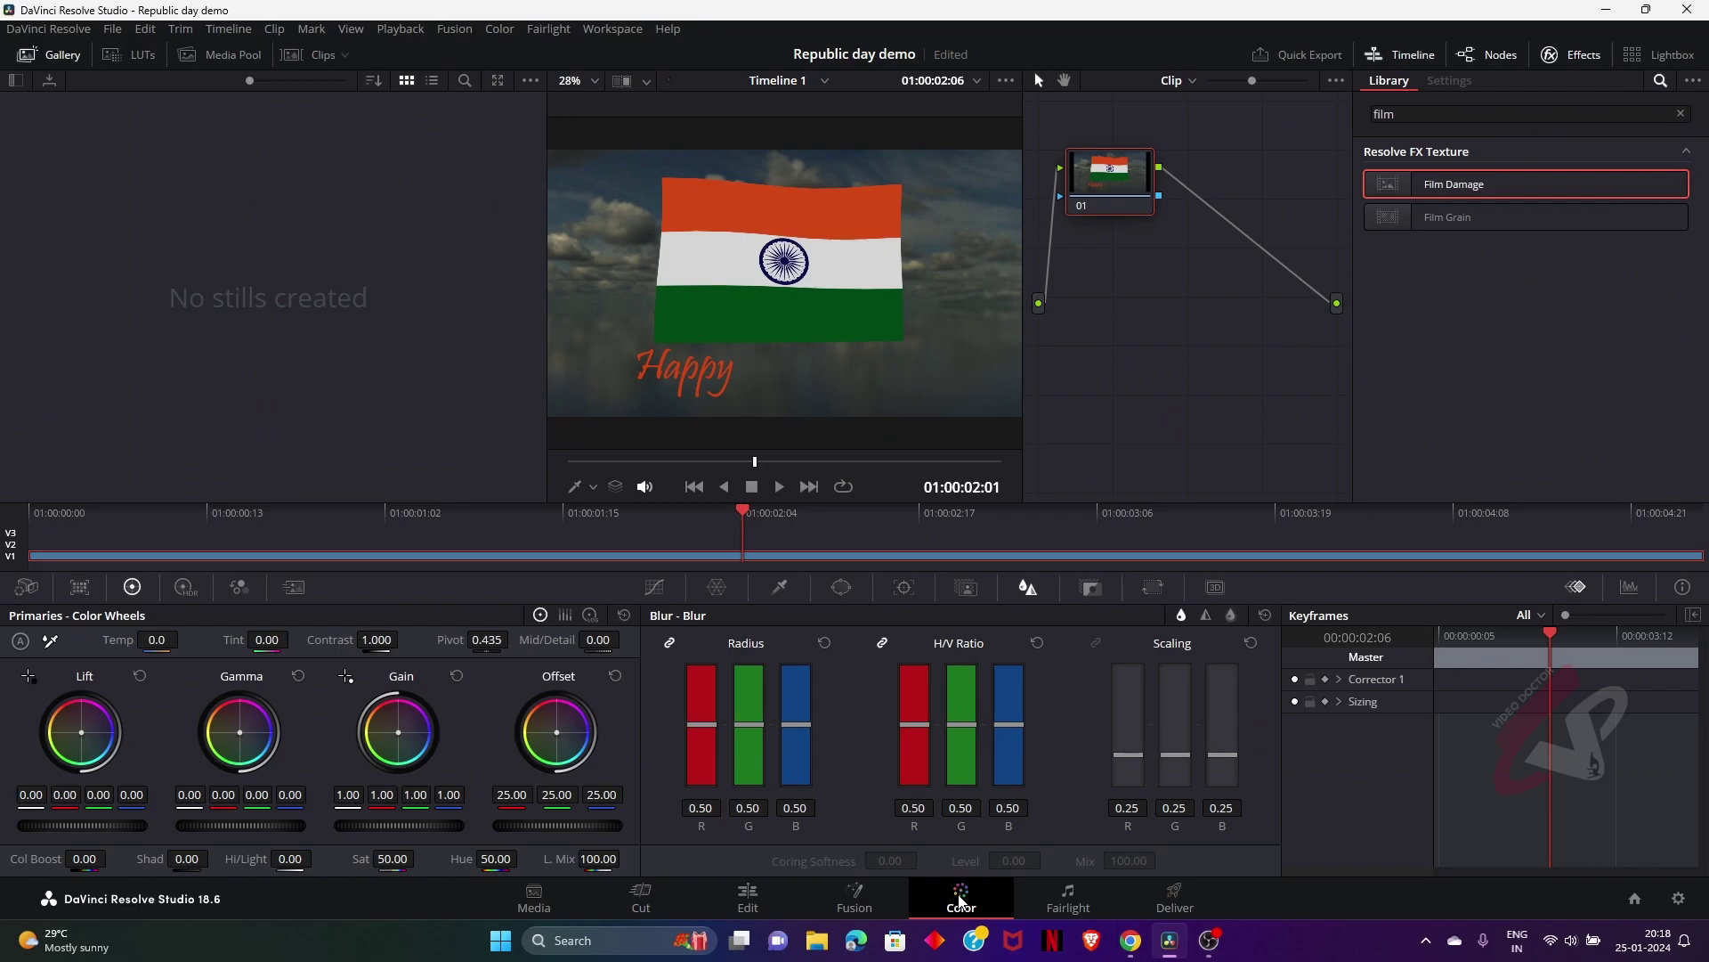
pyautogui.click(1598, 60)
pyautogui.click(655, 586)
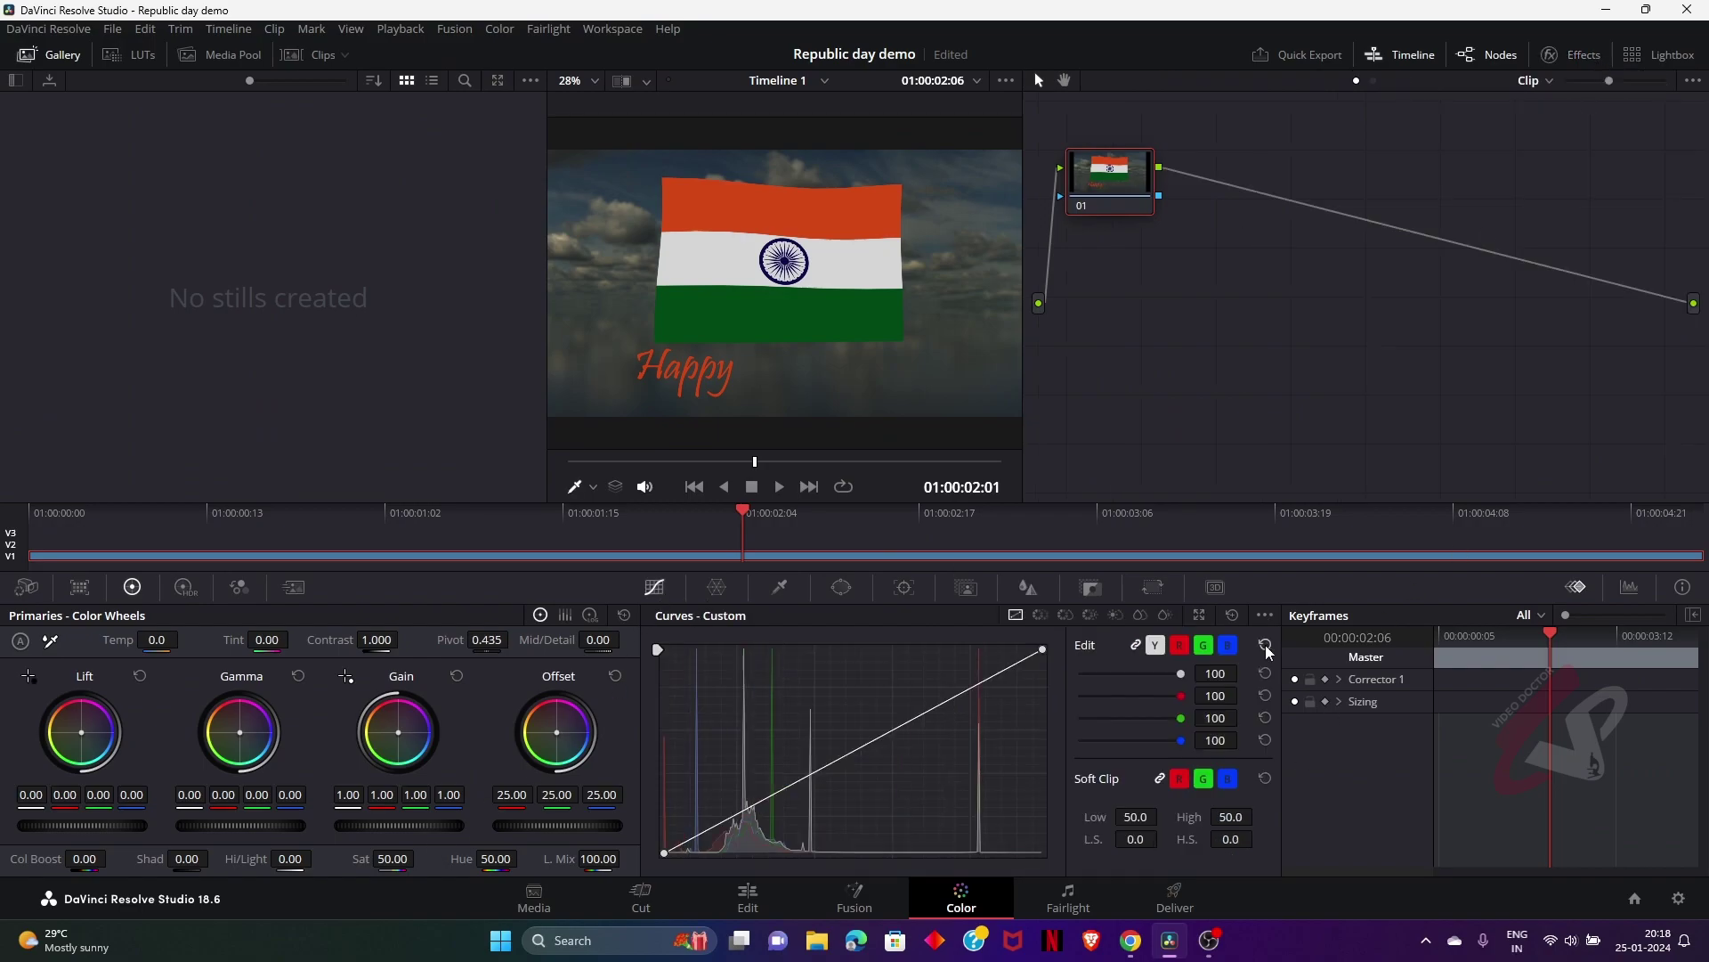
pyautogui.click(1629, 587)
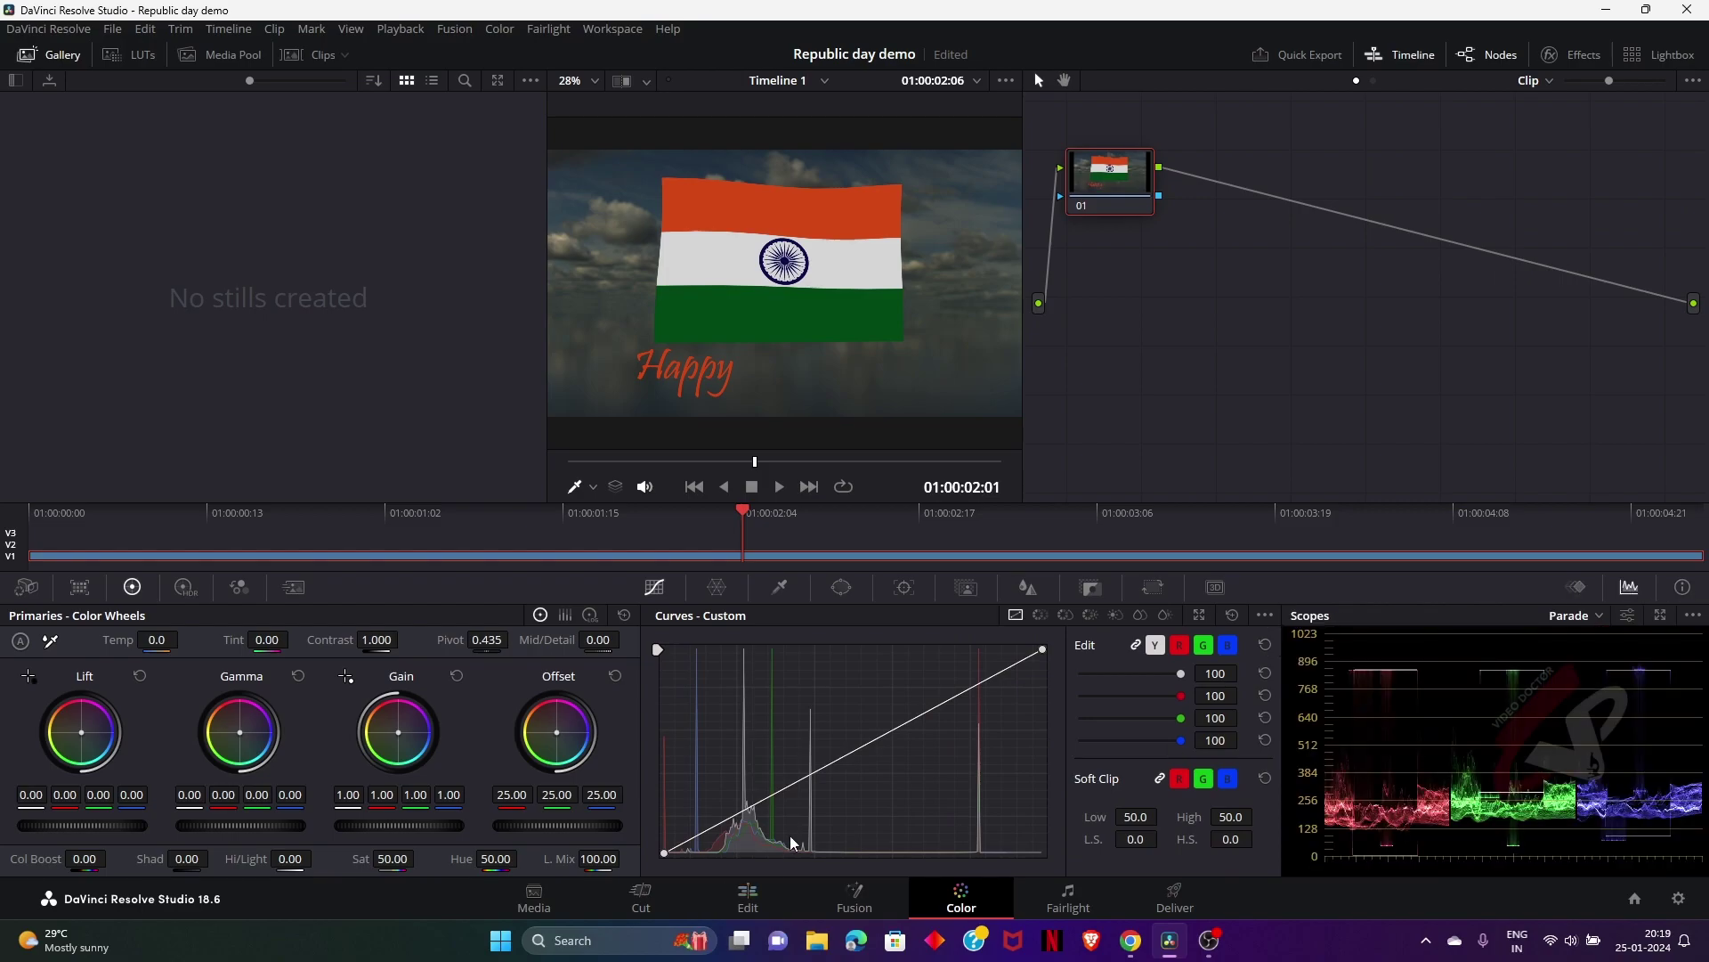
pyautogui.moveTo(981, 681); pyautogui.dragTo(973, 669)
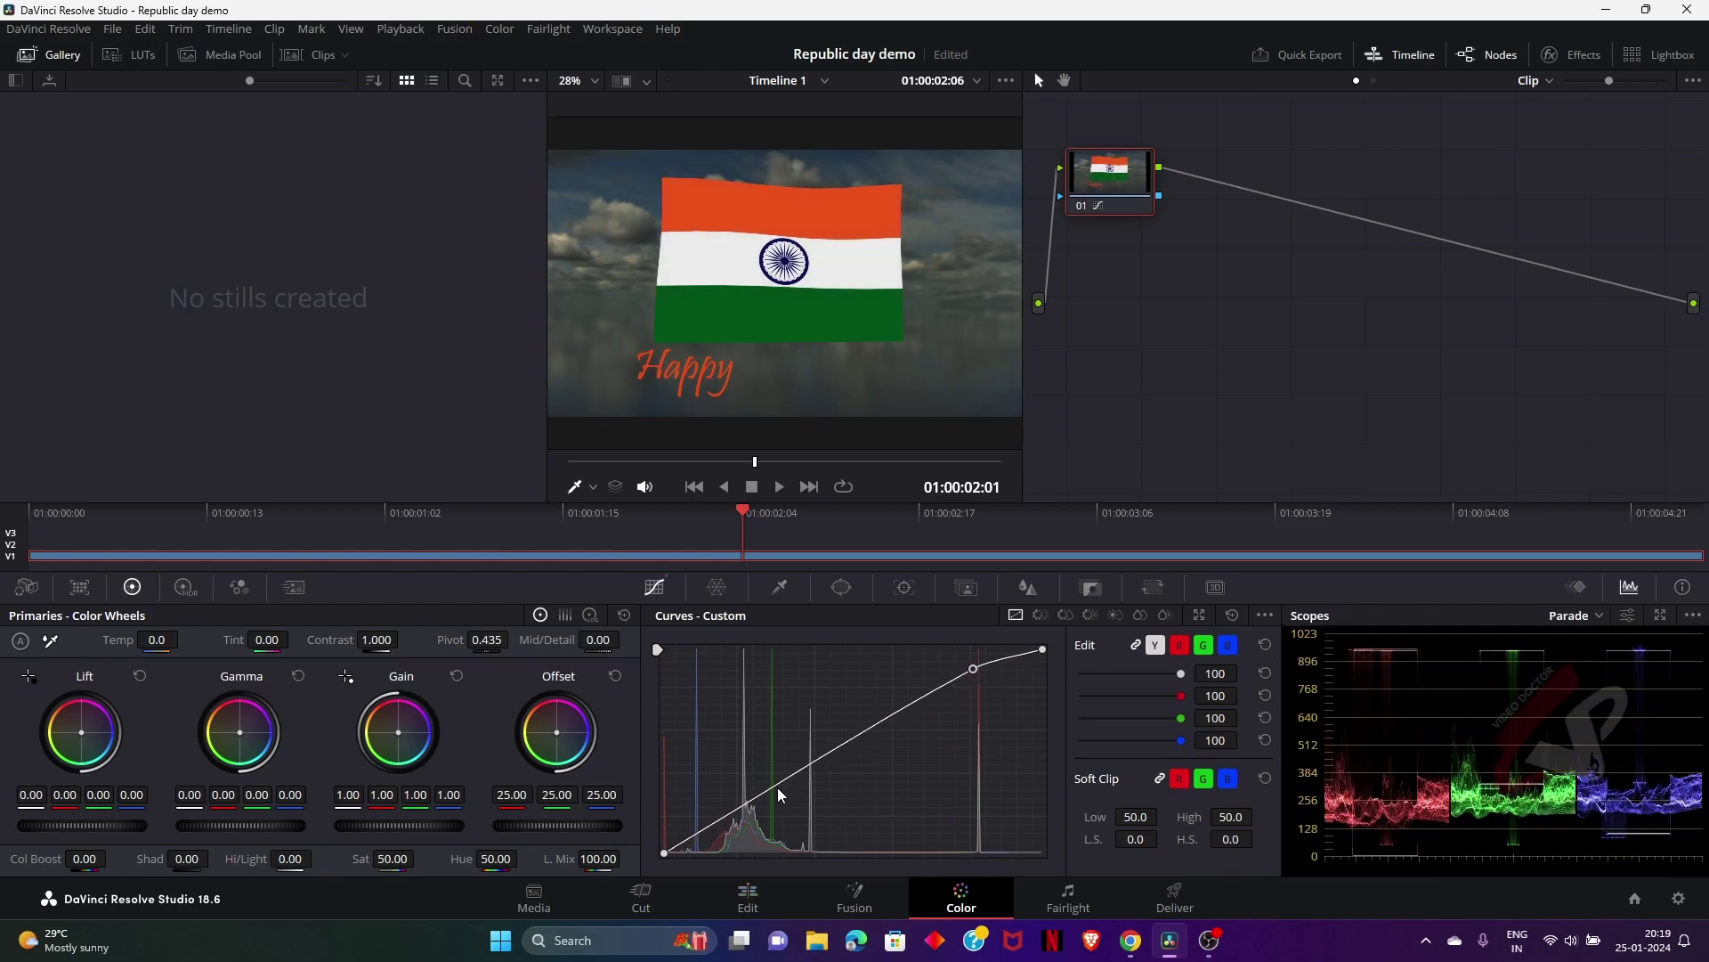
pyautogui.moveTo(781, 788); pyautogui.dragTo(790, 801)
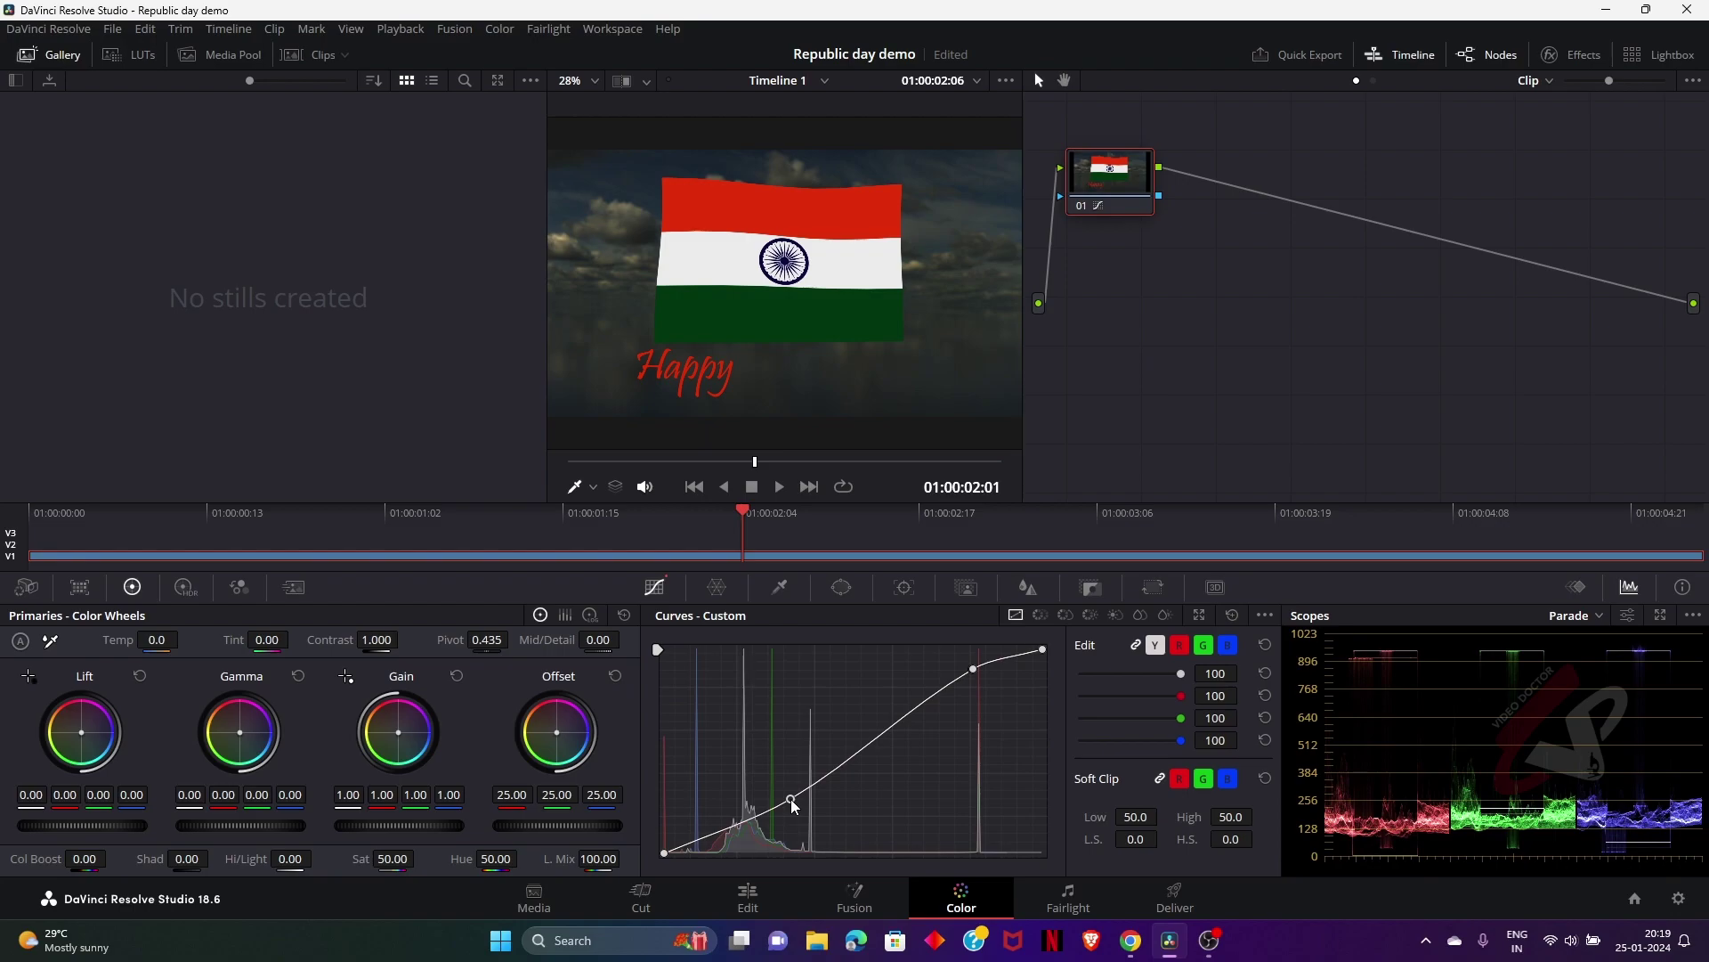
# Add a serial node after node 01 and apply the Film Grain effect to it
pyautogui.hotkey('alt', 's')
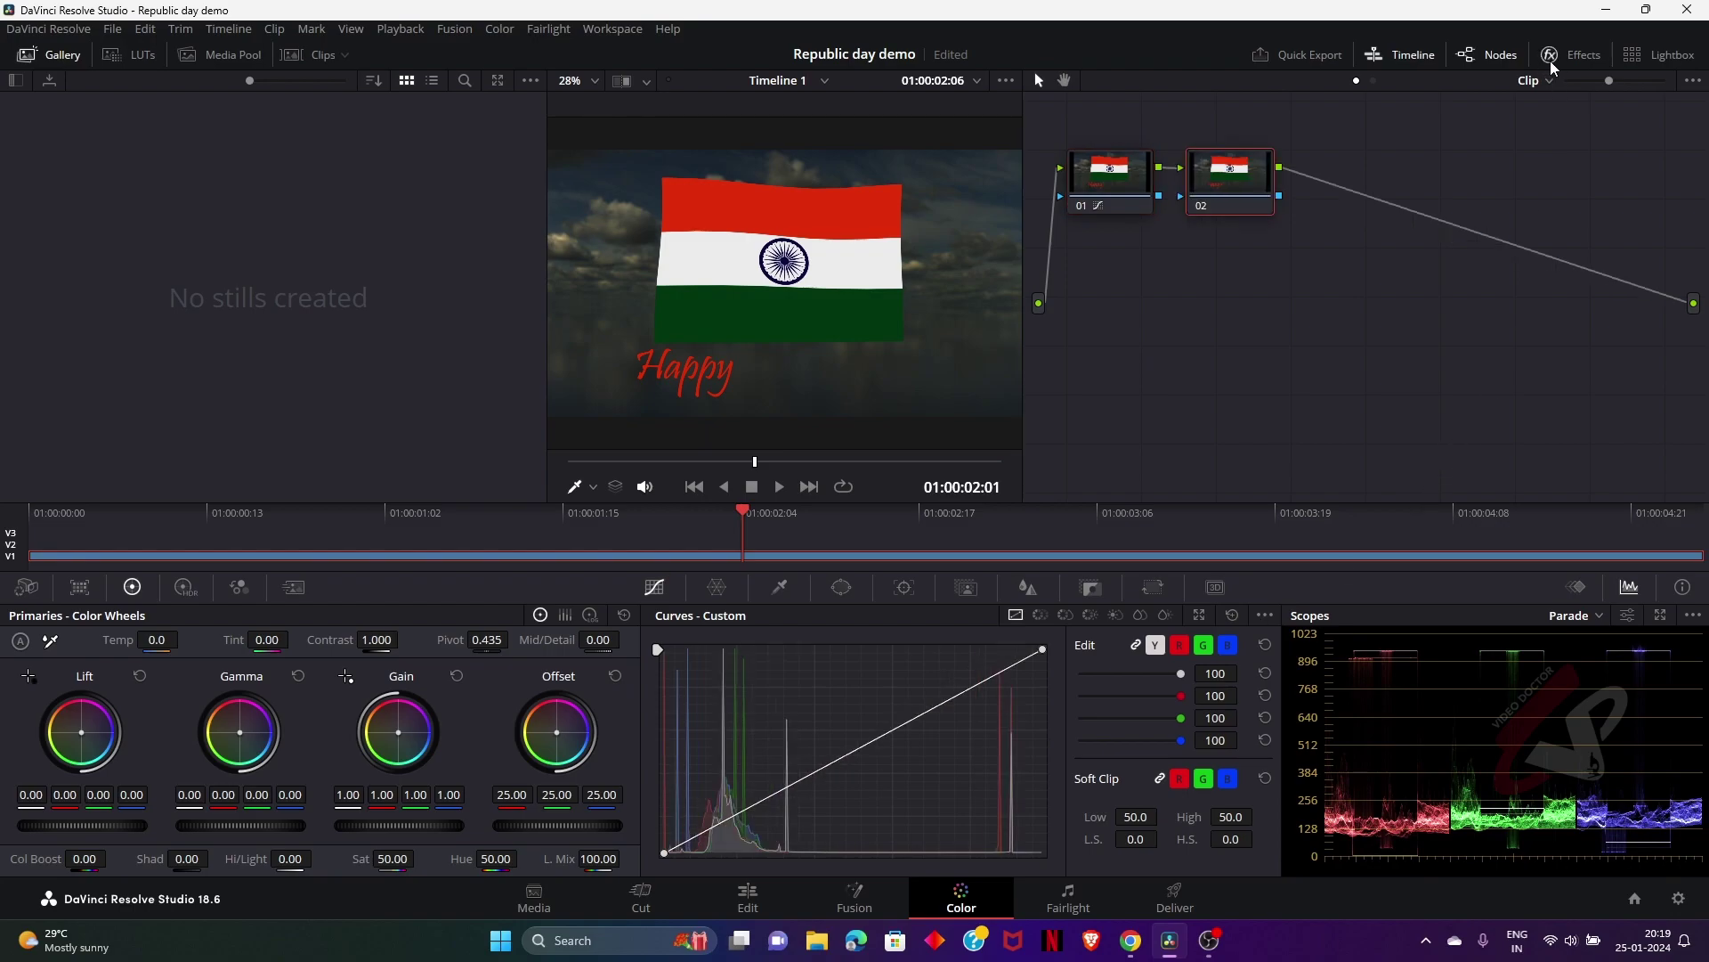
pyautogui.click(1550, 54)
pyautogui.moveTo(1460, 217); pyautogui.dragTo(1261, 201)
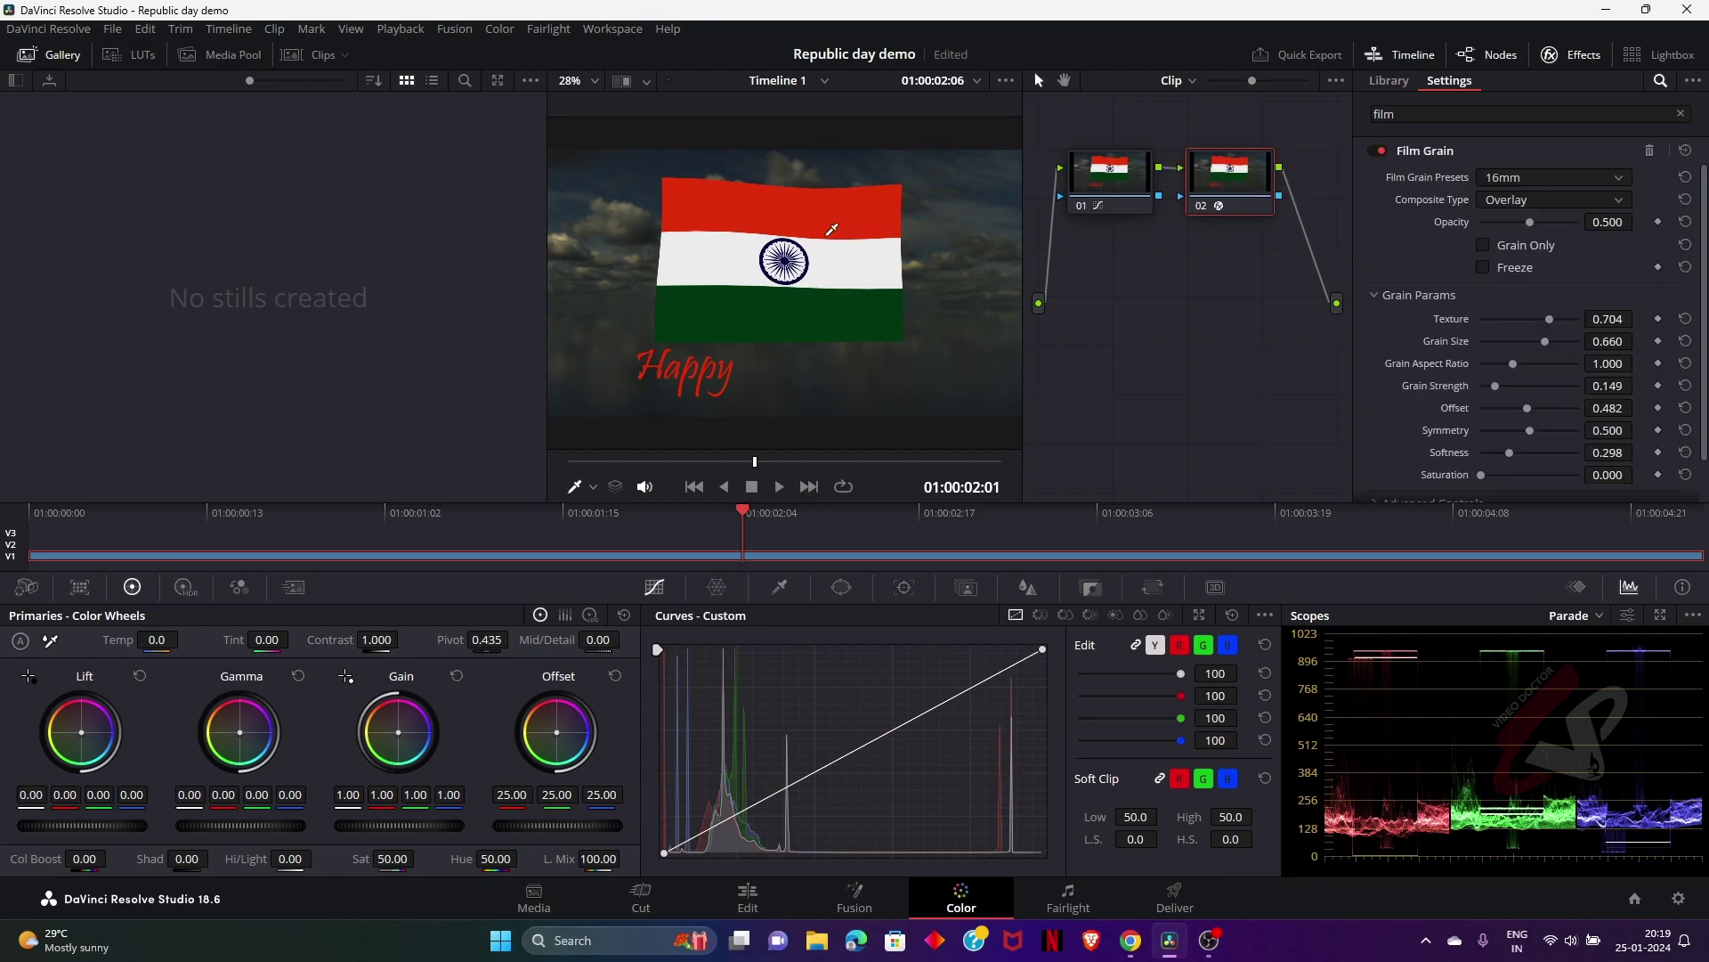
# Set the film grain's texture to 0.954 and grain size to 0.872, checking the grain on its own in the enlarged viewer
pyautogui.hotkey('alt', 'f')
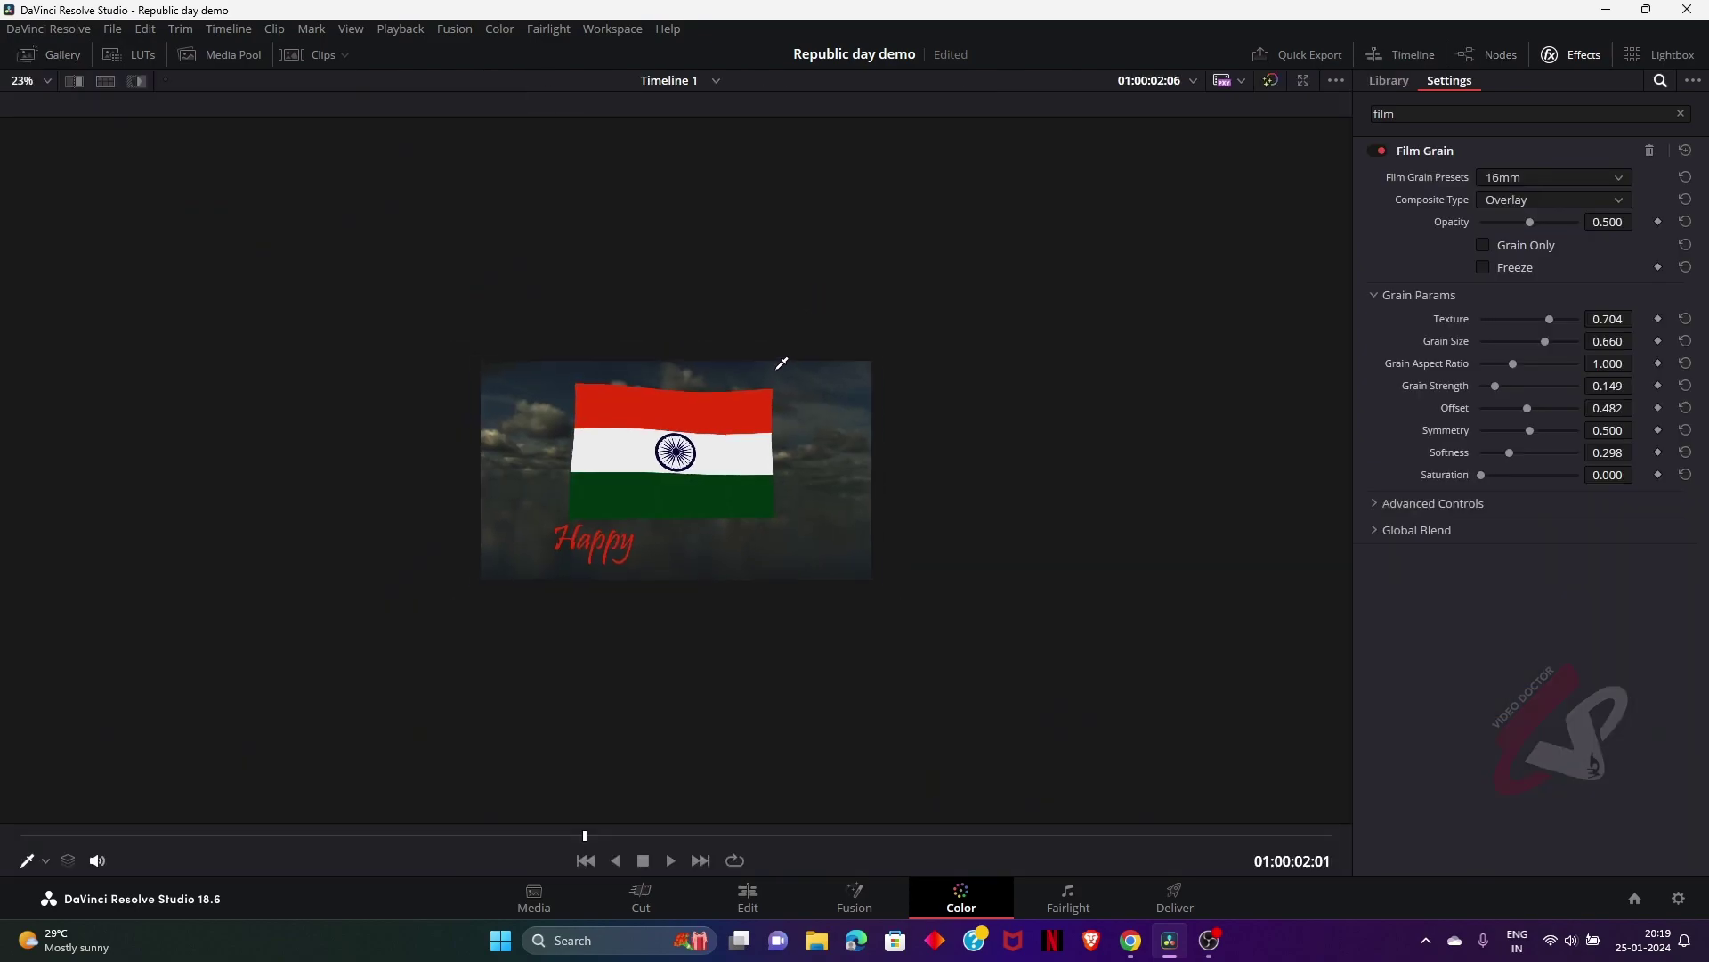
pyautogui.scroll(5, 776, 377)
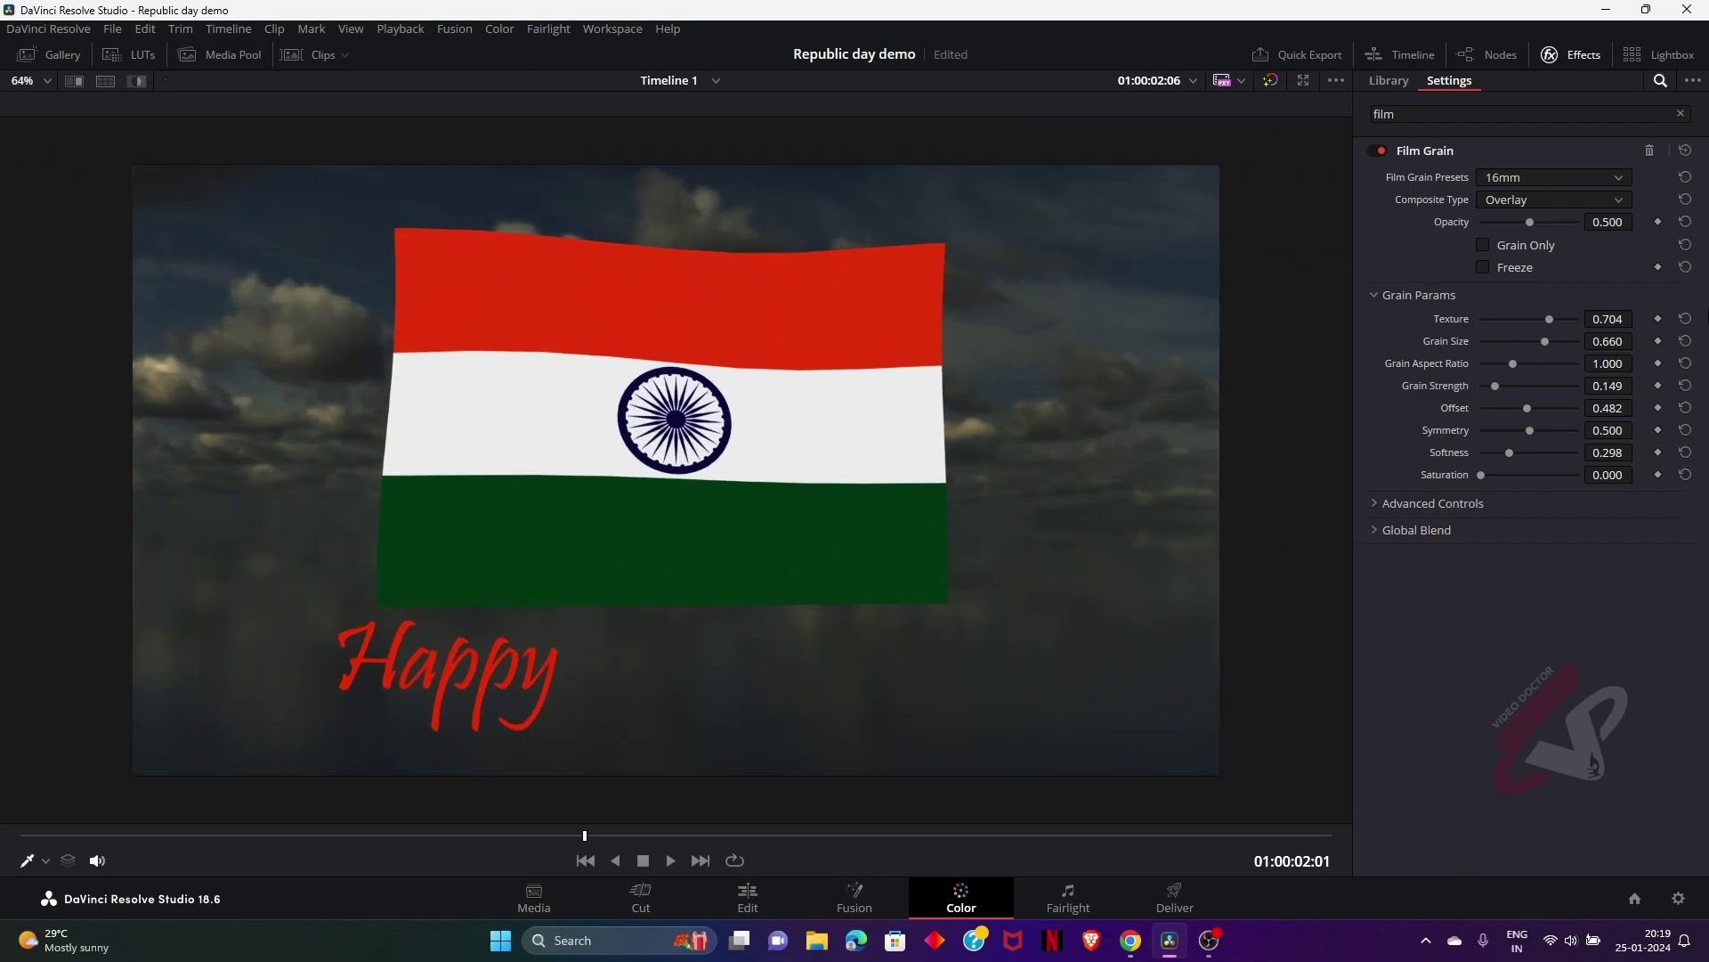
pyautogui.moveTo(1502, 319); pyautogui.dragTo(1565, 342)
pyautogui.click(1514, 244)
pyautogui.click(1513, 246)
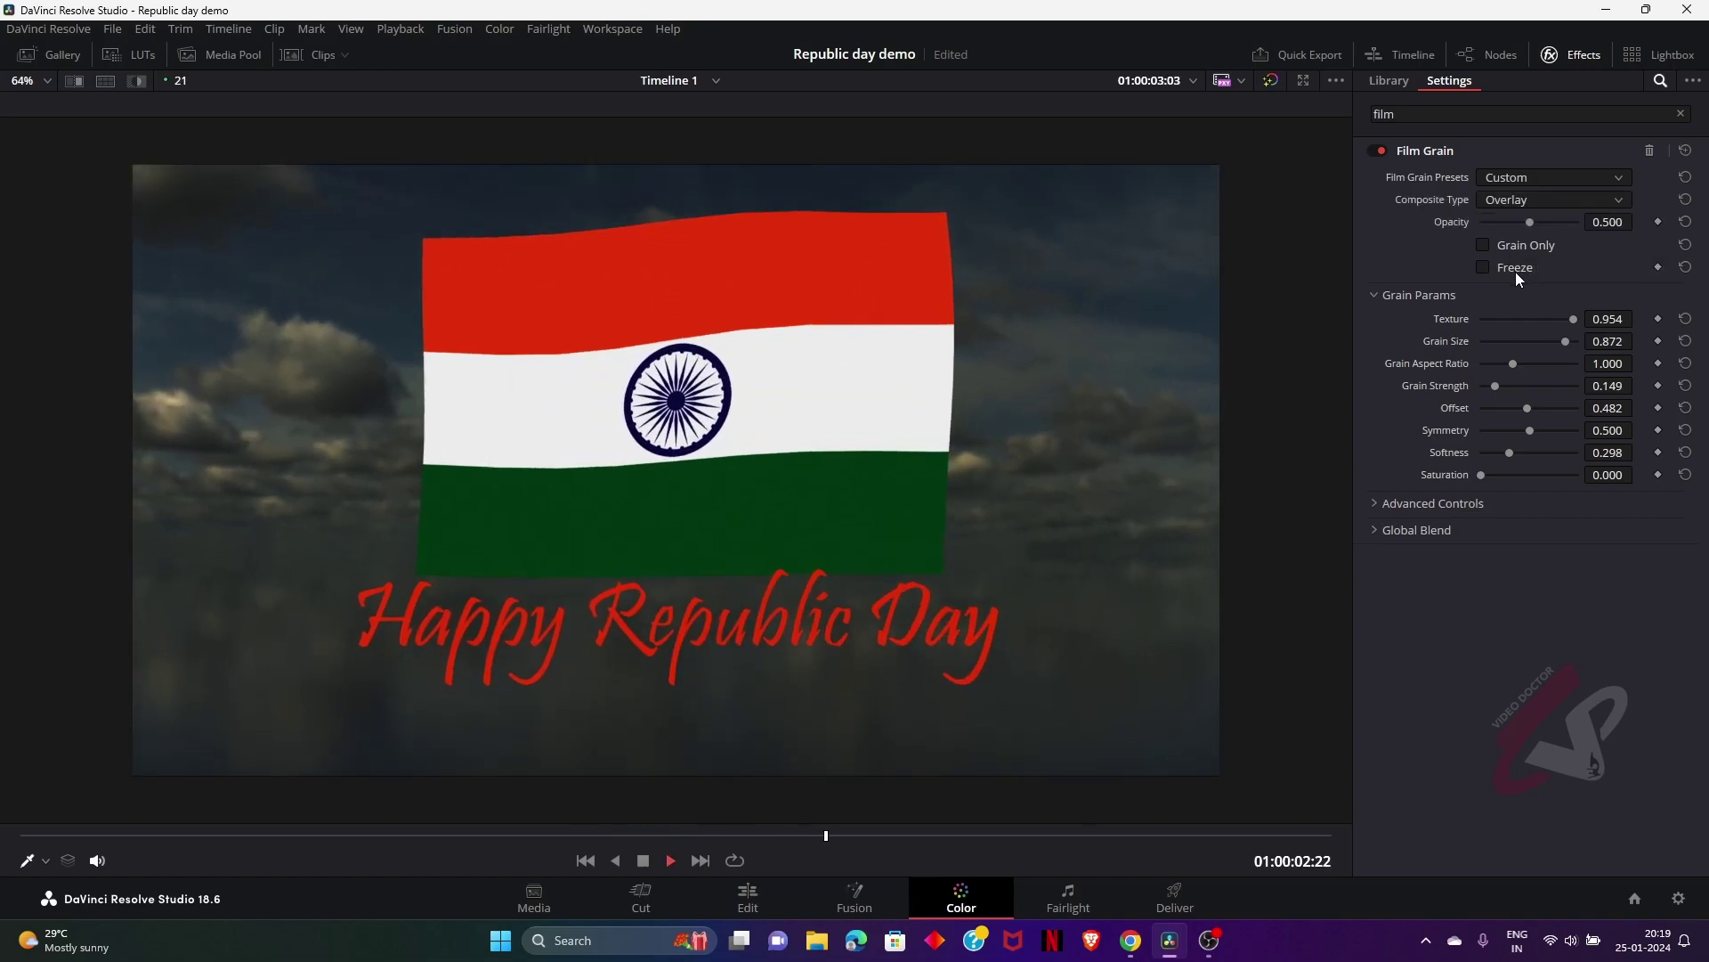
pyautogui.hotkey('alt', 'f')
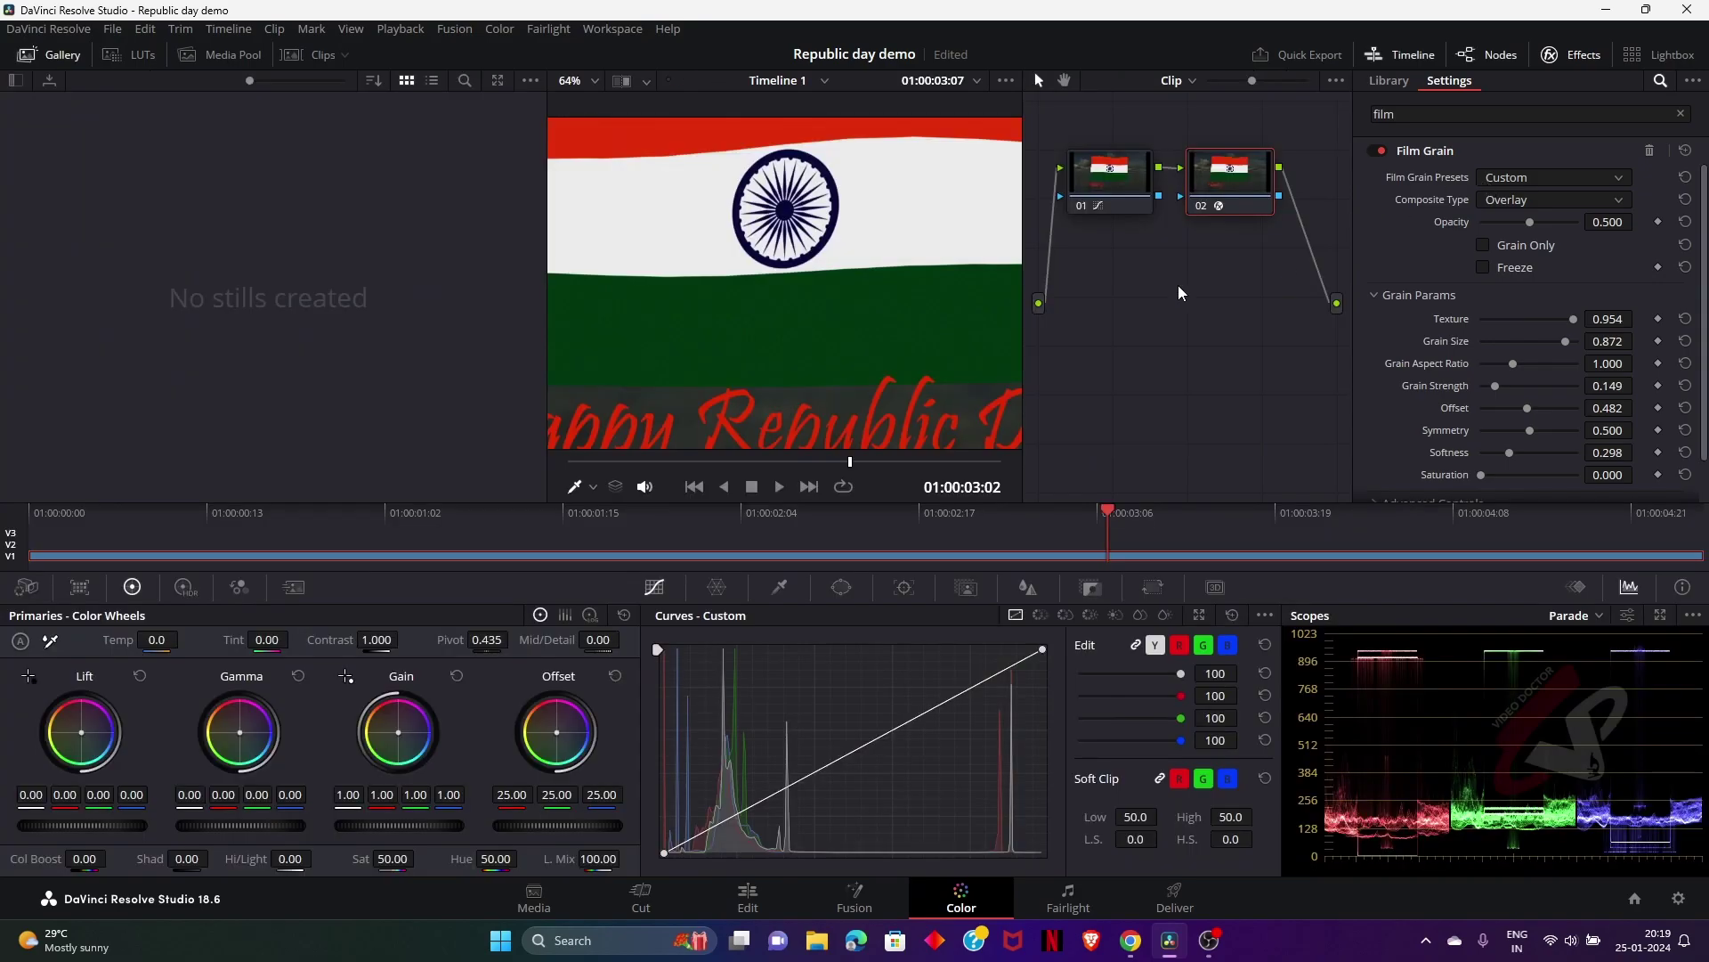
# Add a third serial node and desaturate the flag's red with the Color Warper to hue 0.99 and saturation 0.65
pyautogui.hotkey('alt', 's')
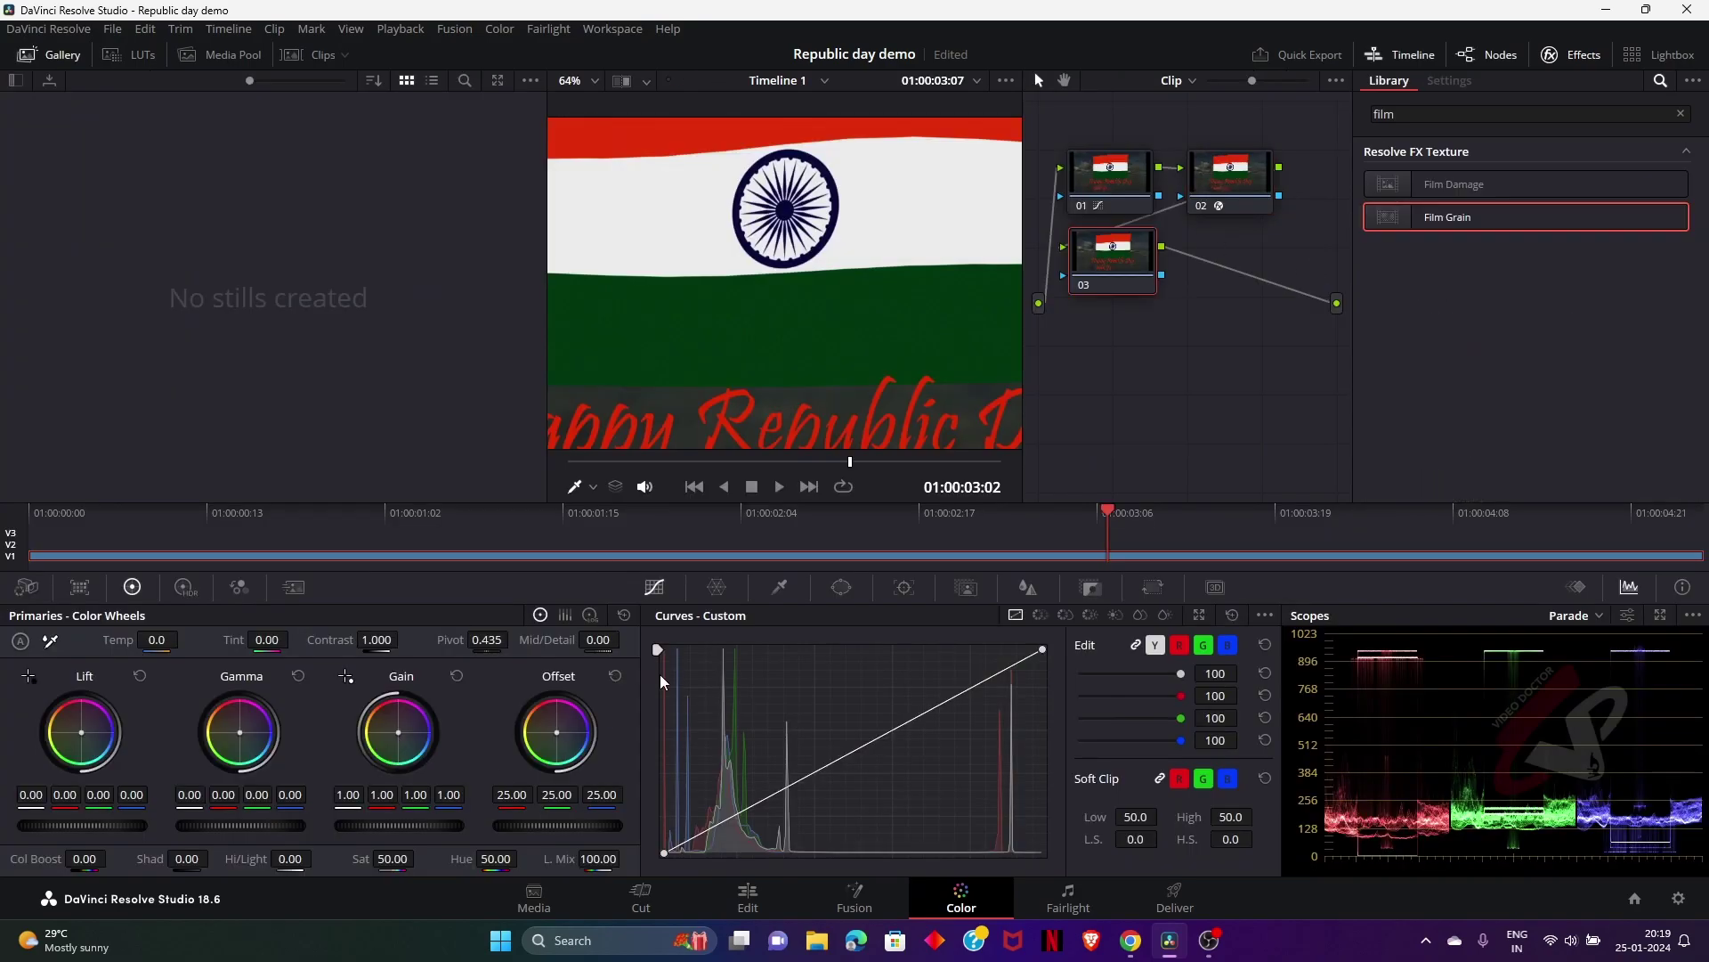
pyautogui.click(732, 595)
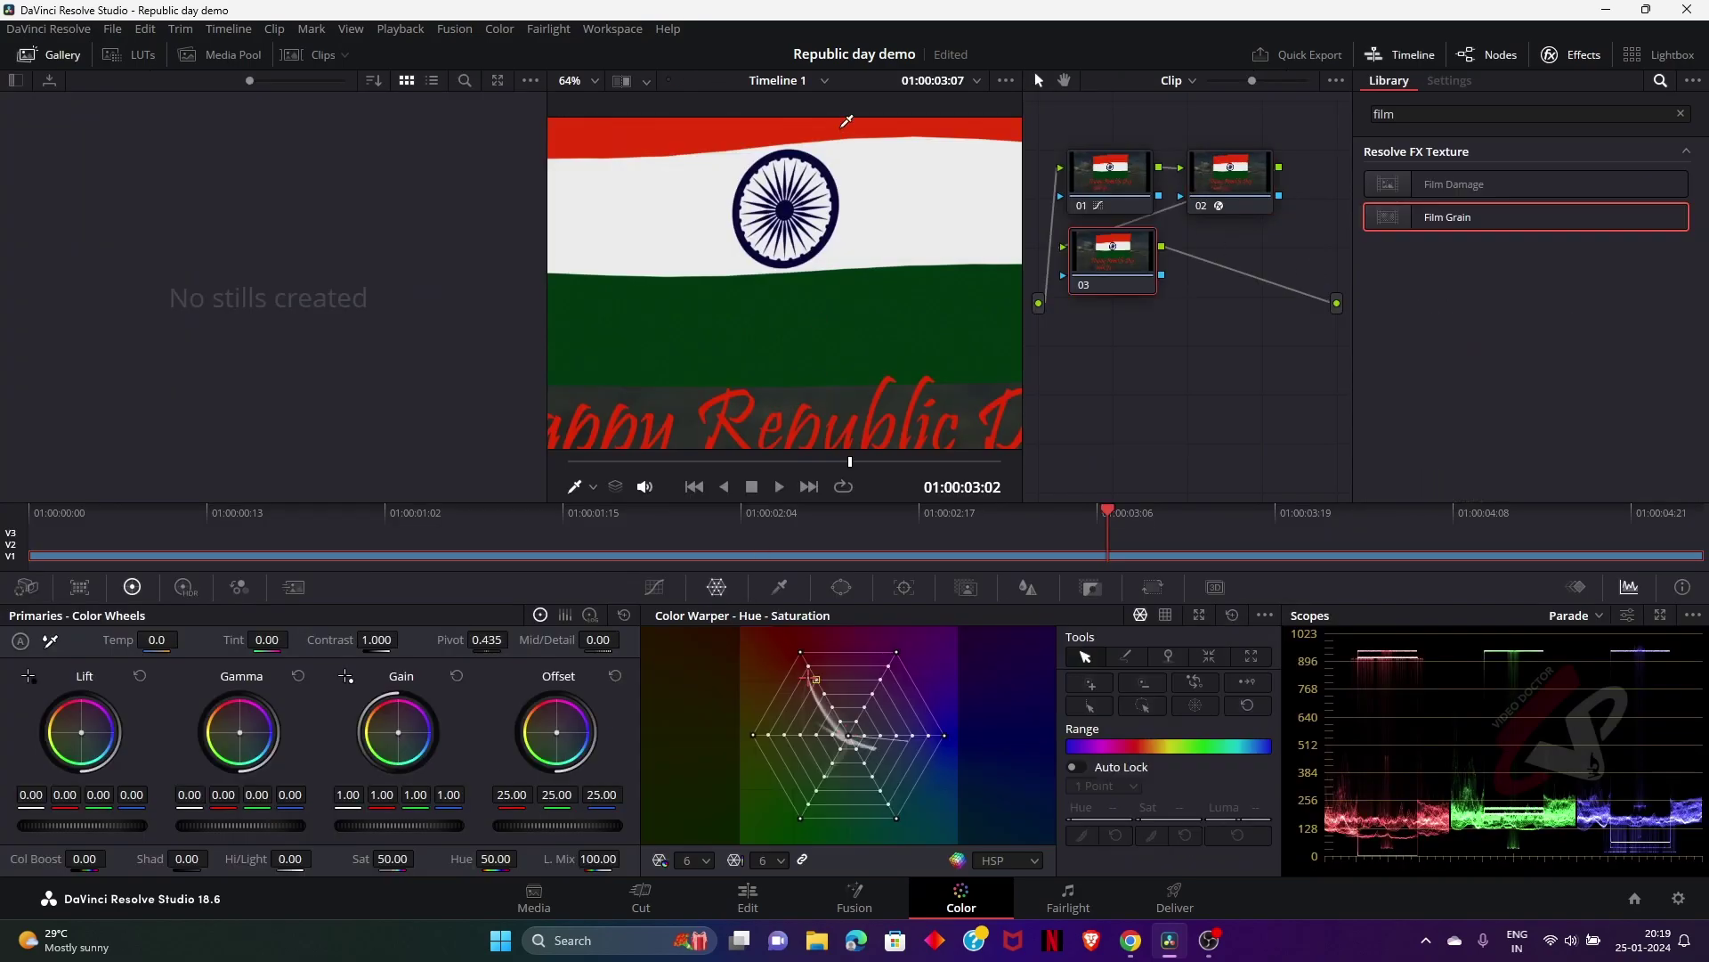
pyautogui.moveTo(815, 679); pyautogui.dragTo(821, 696)
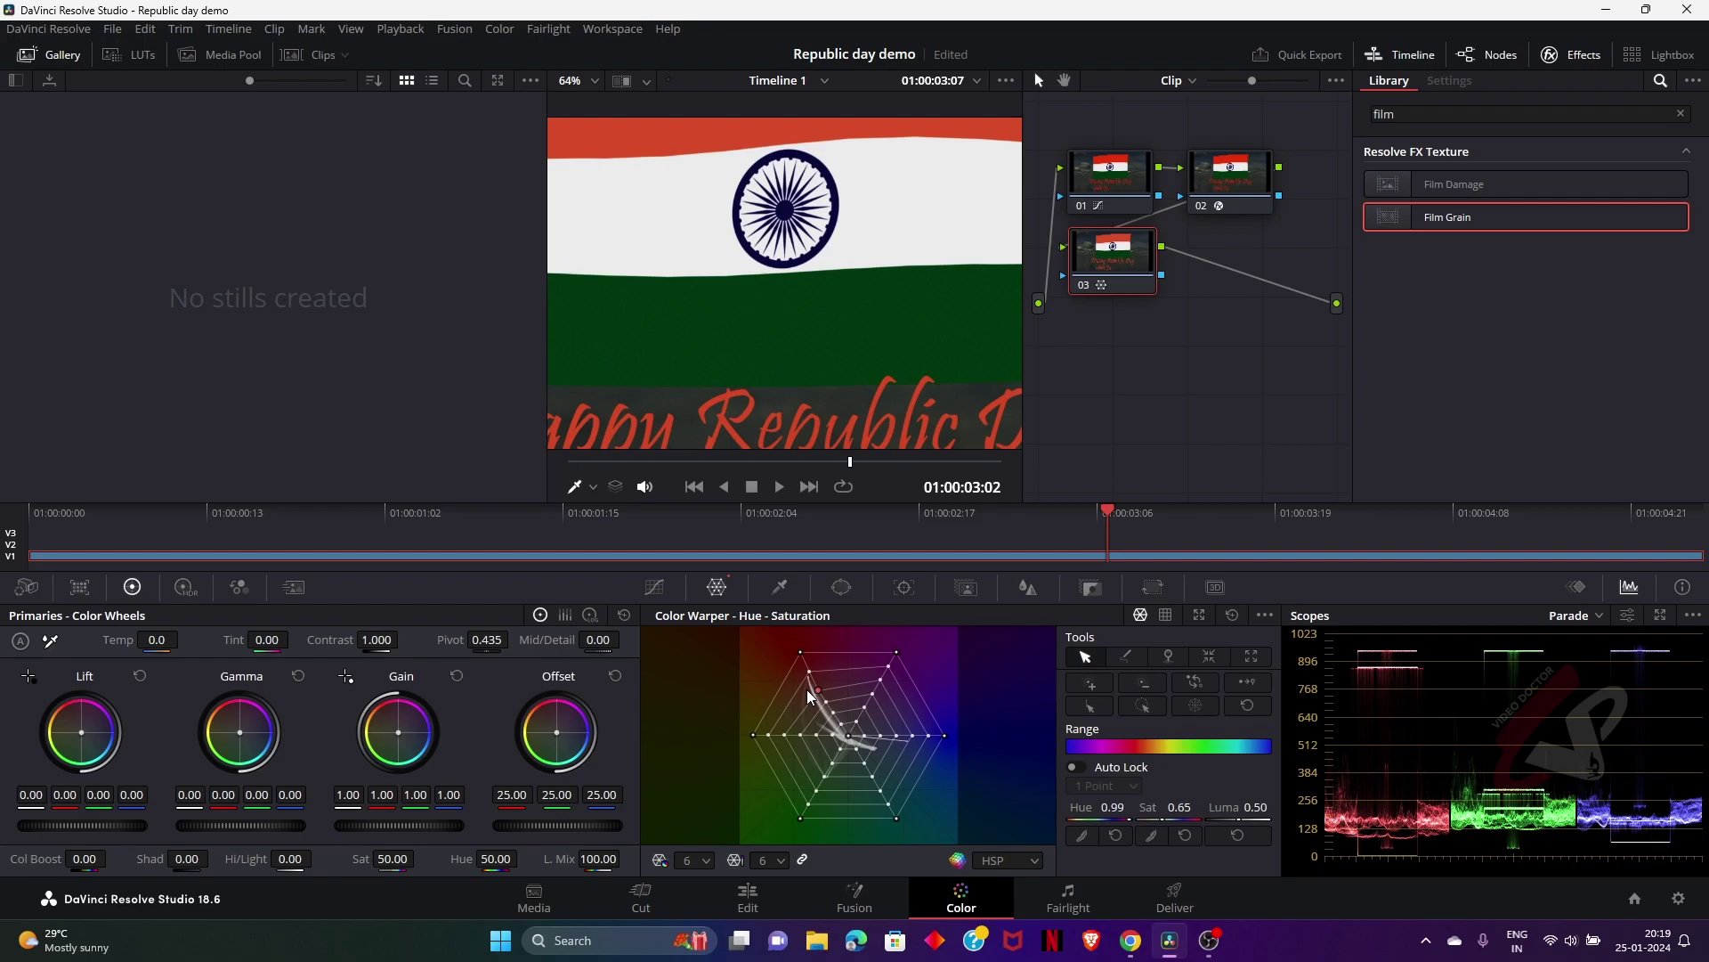
pyautogui.click(595, 81)
pyautogui.click(574, 104)
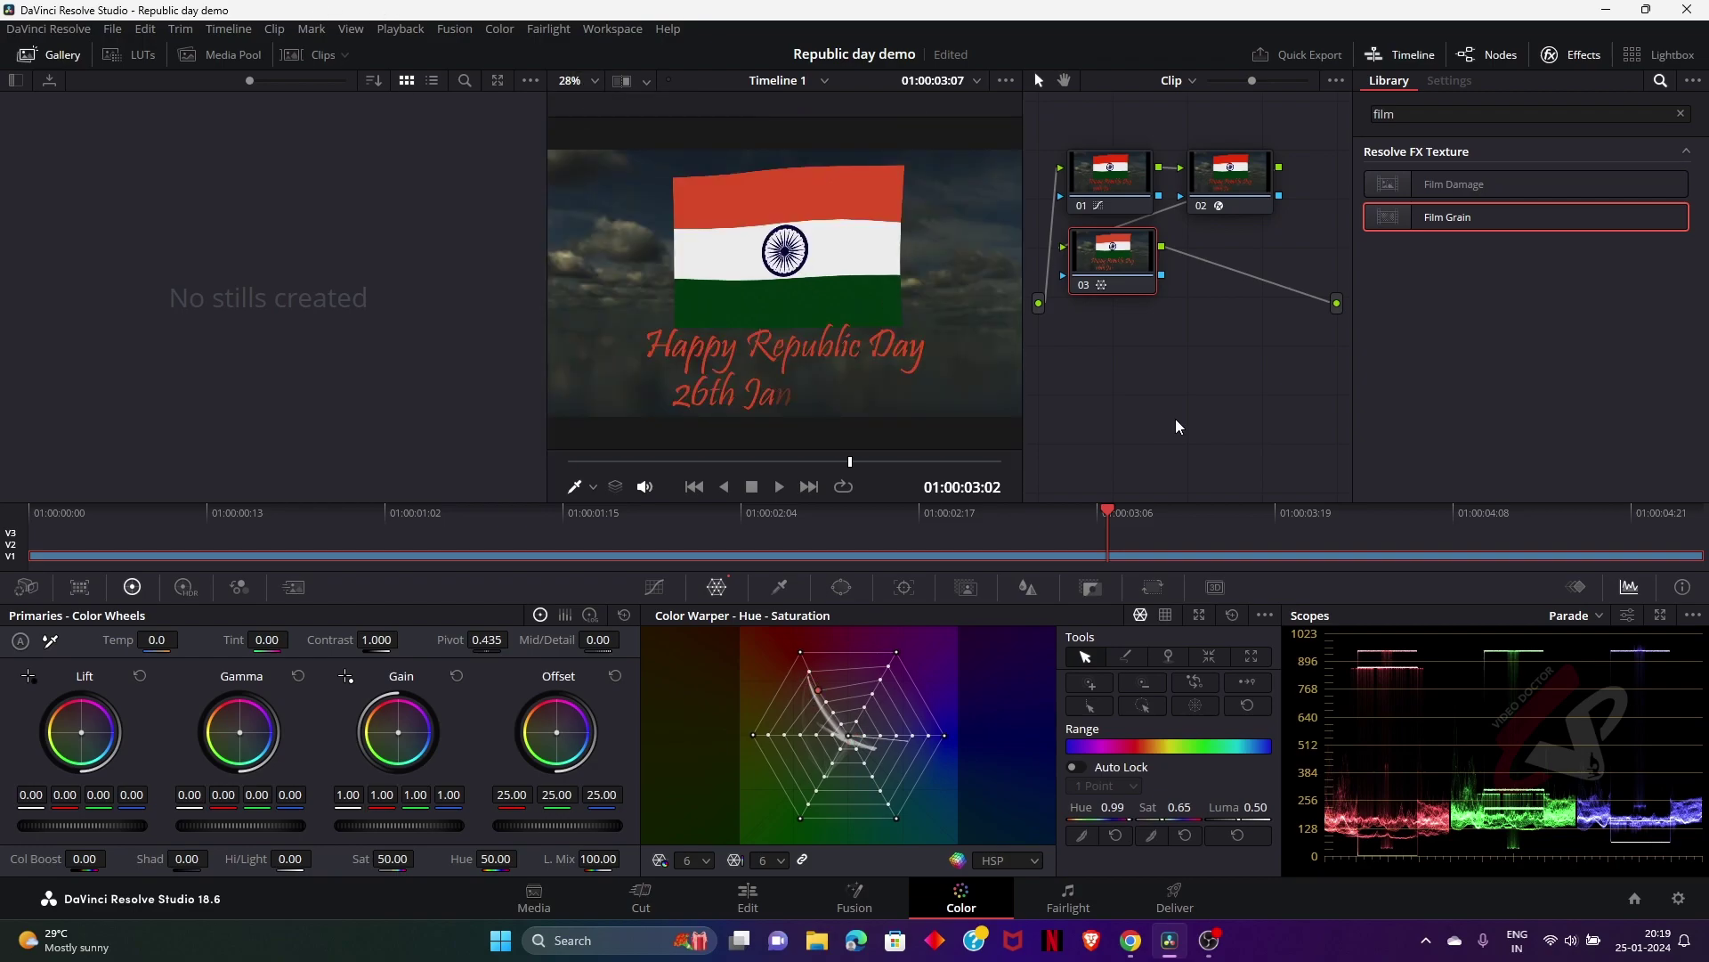
# Add a serial node after node 03 and apply the Film Damage effect to it
pyautogui.moveTo(1148, 255); pyautogui.dragTo(1149, 265)
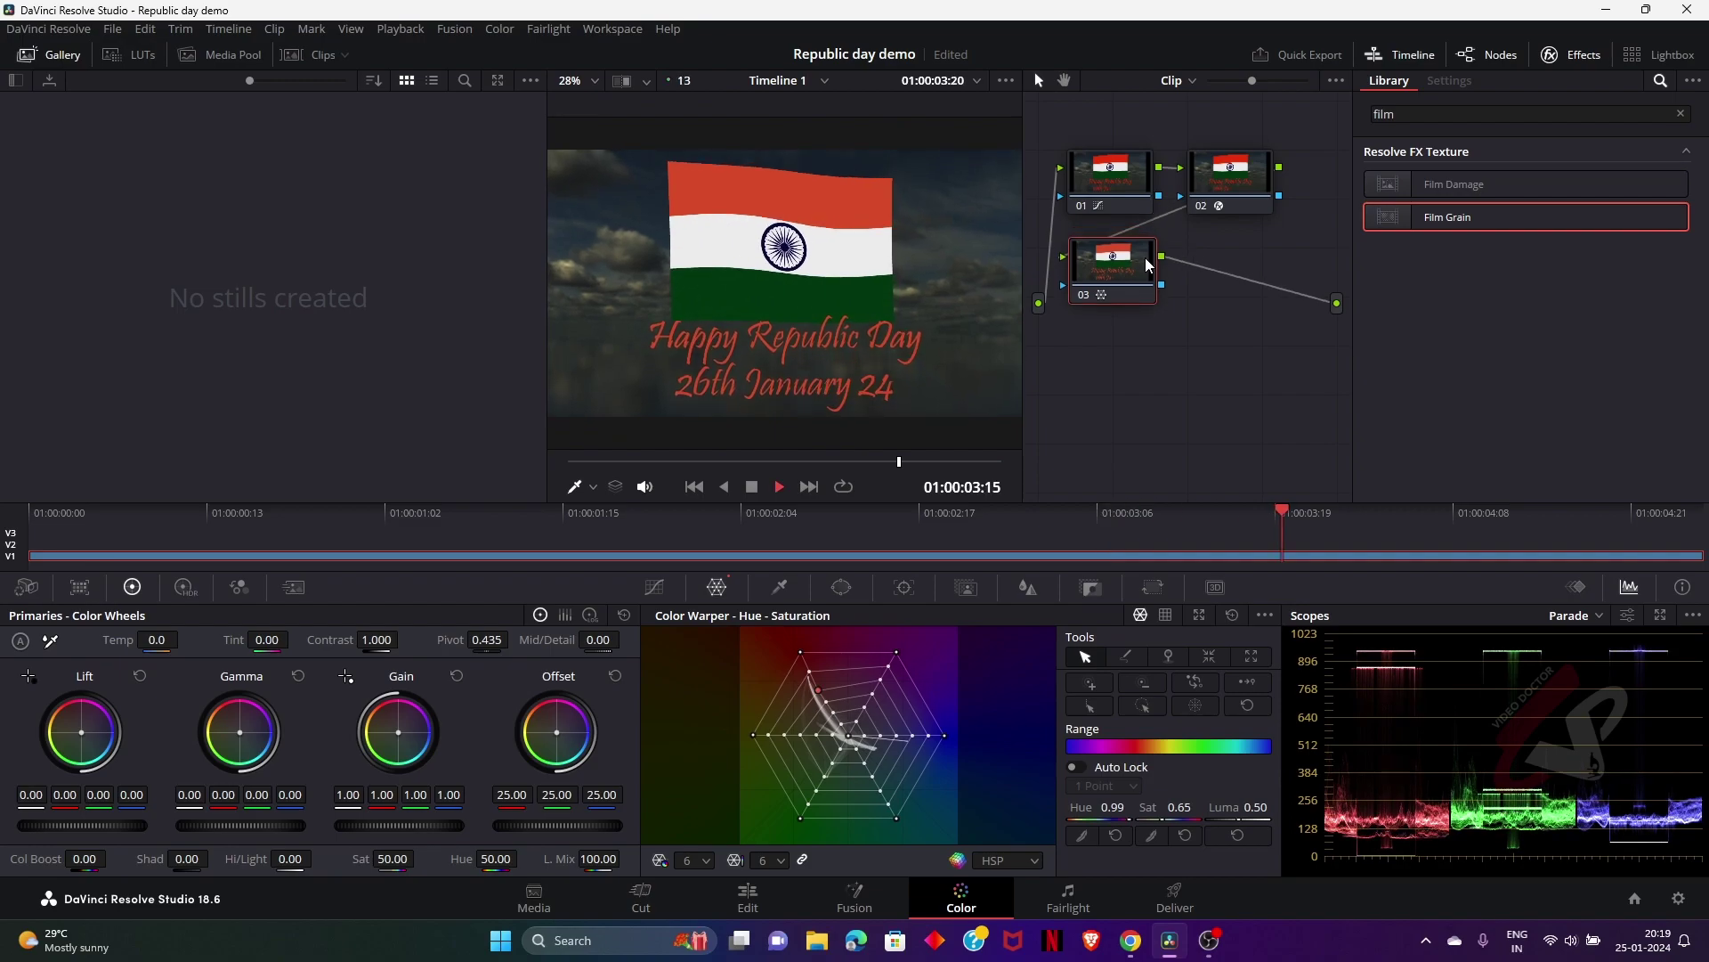
pyautogui.hotkey('alt', 's')
pyautogui.moveTo(1393, 185); pyautogui.dragTo(1258, 264)
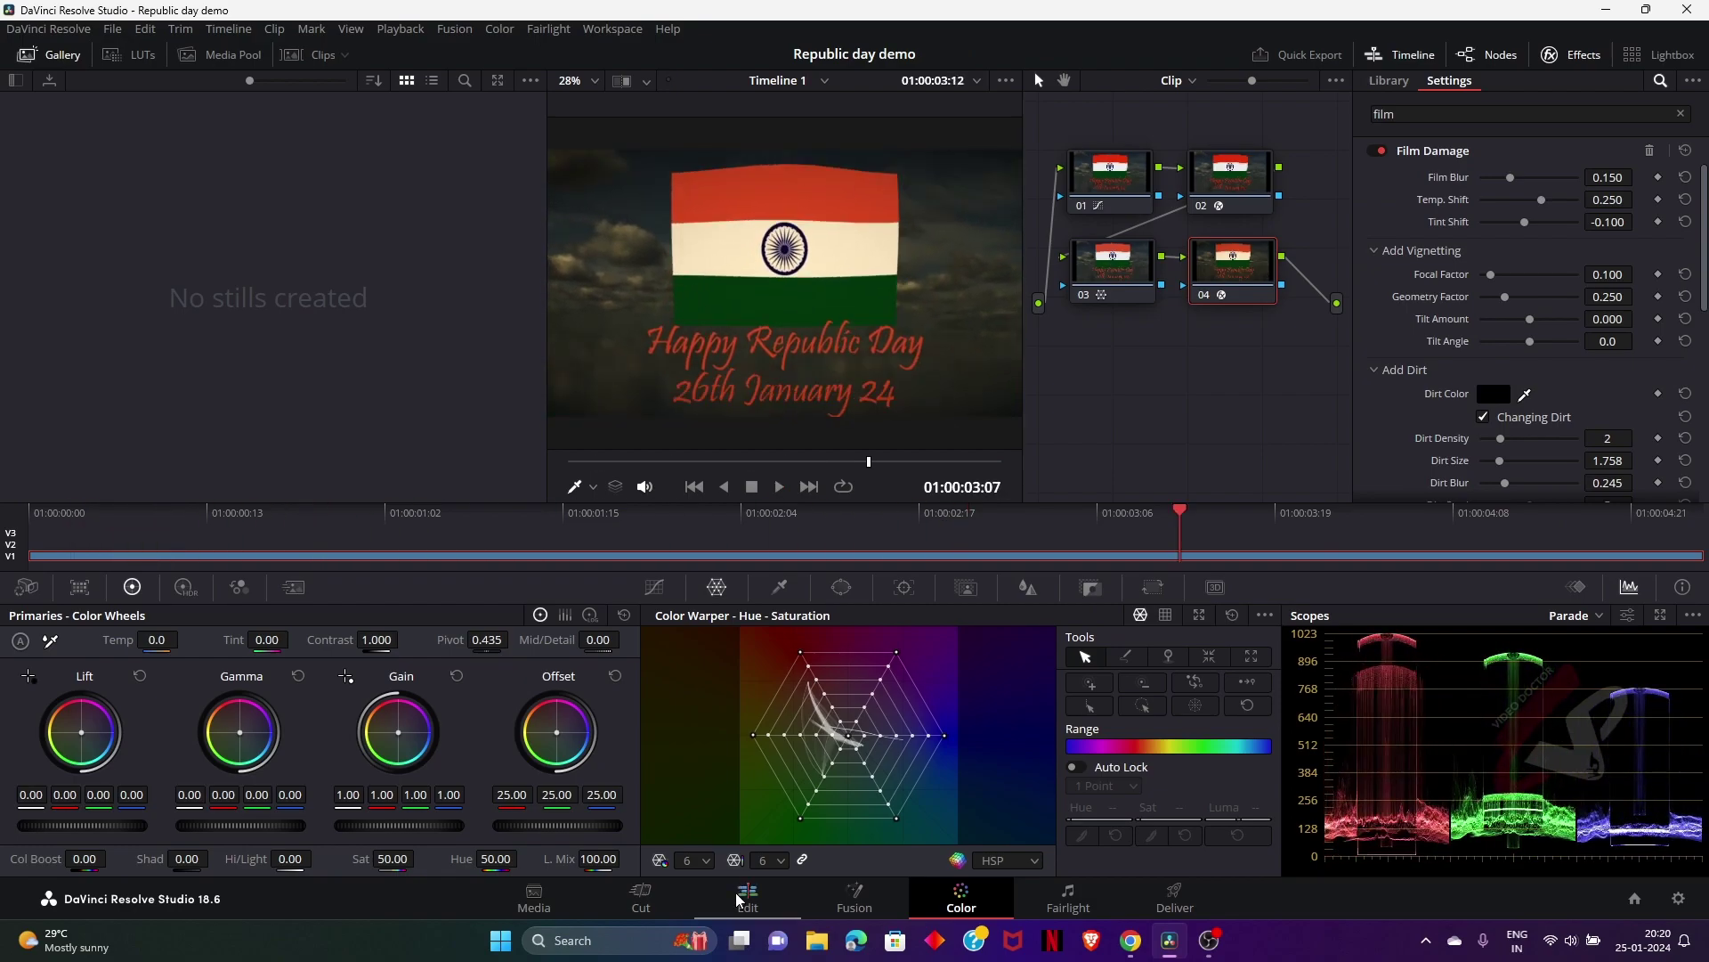
# Decompose the rendered clip on the Edit page back to its original Fusion clip and preview it at 01:00:00:22
pyautogui.click(737, 899)
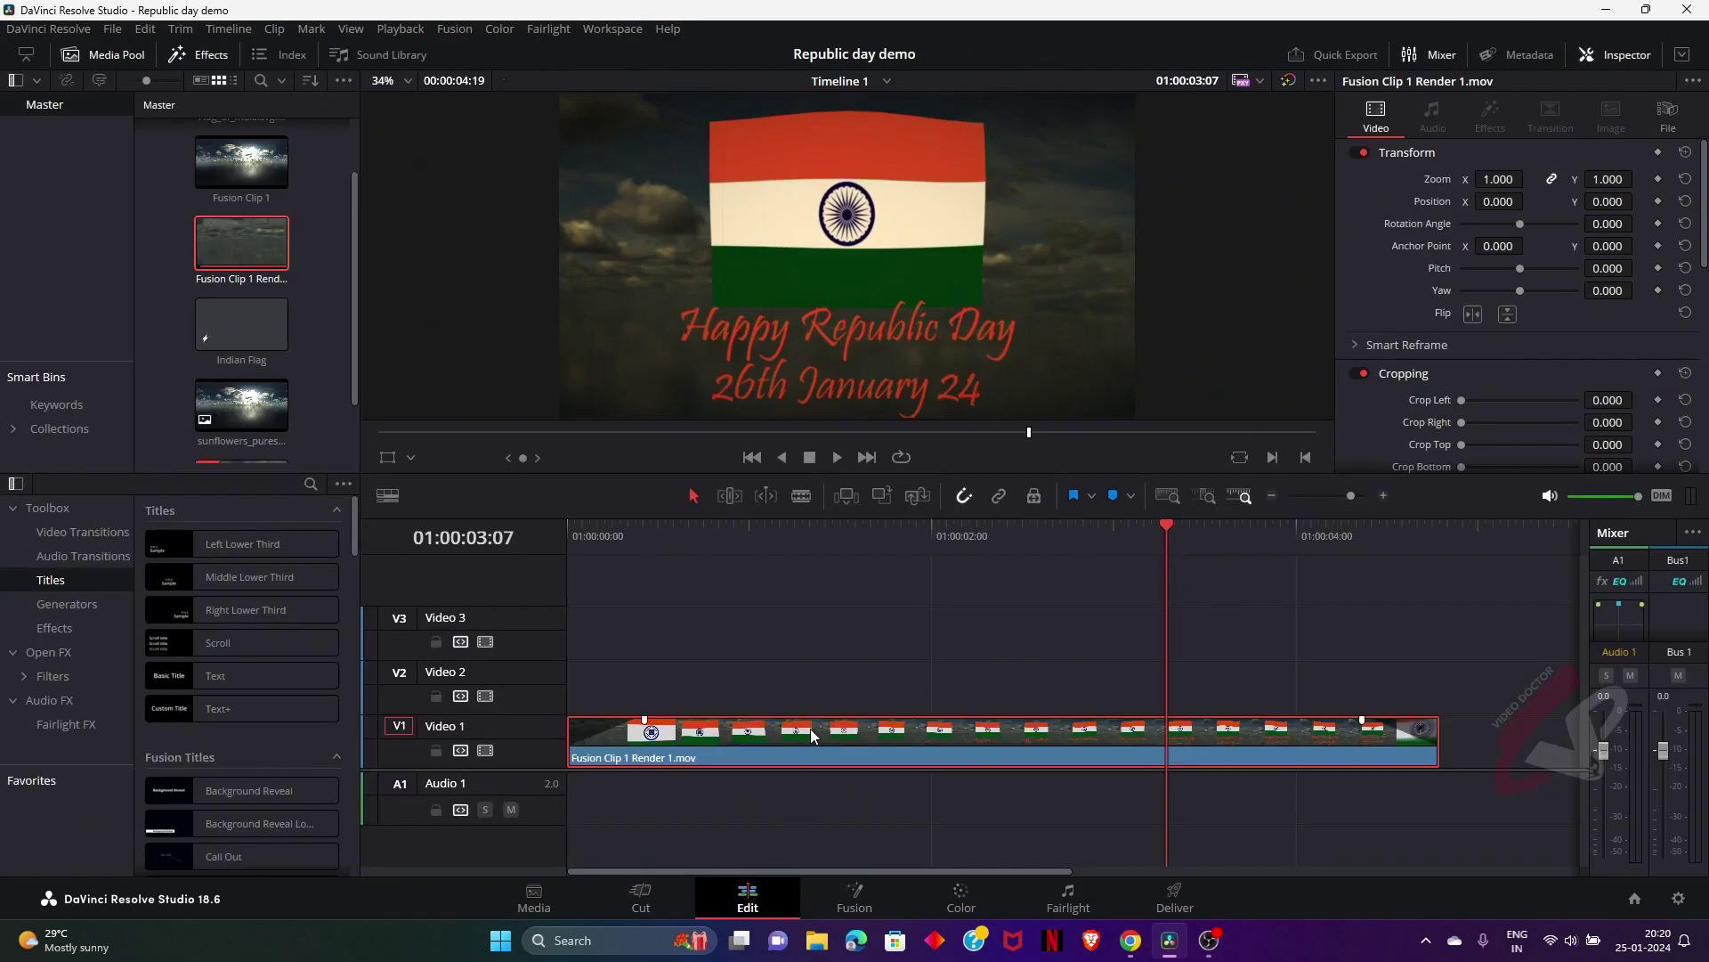
pyautogui.rightClick(728, 746)
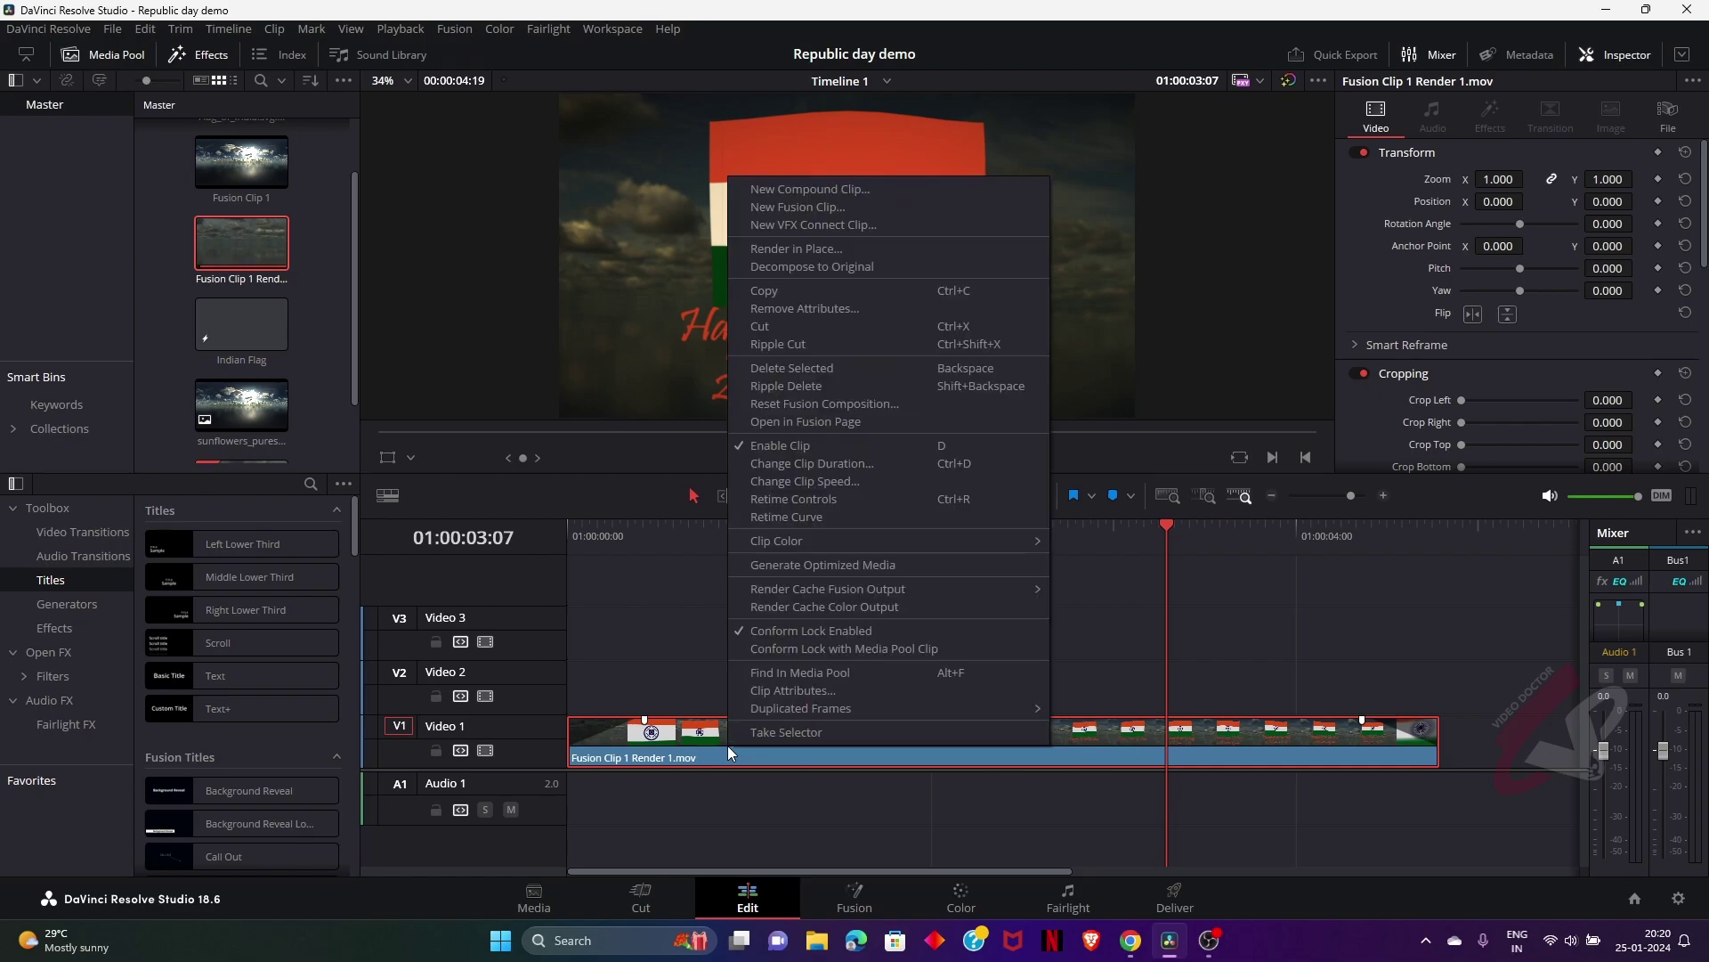
pyautogui.click(842, 267)
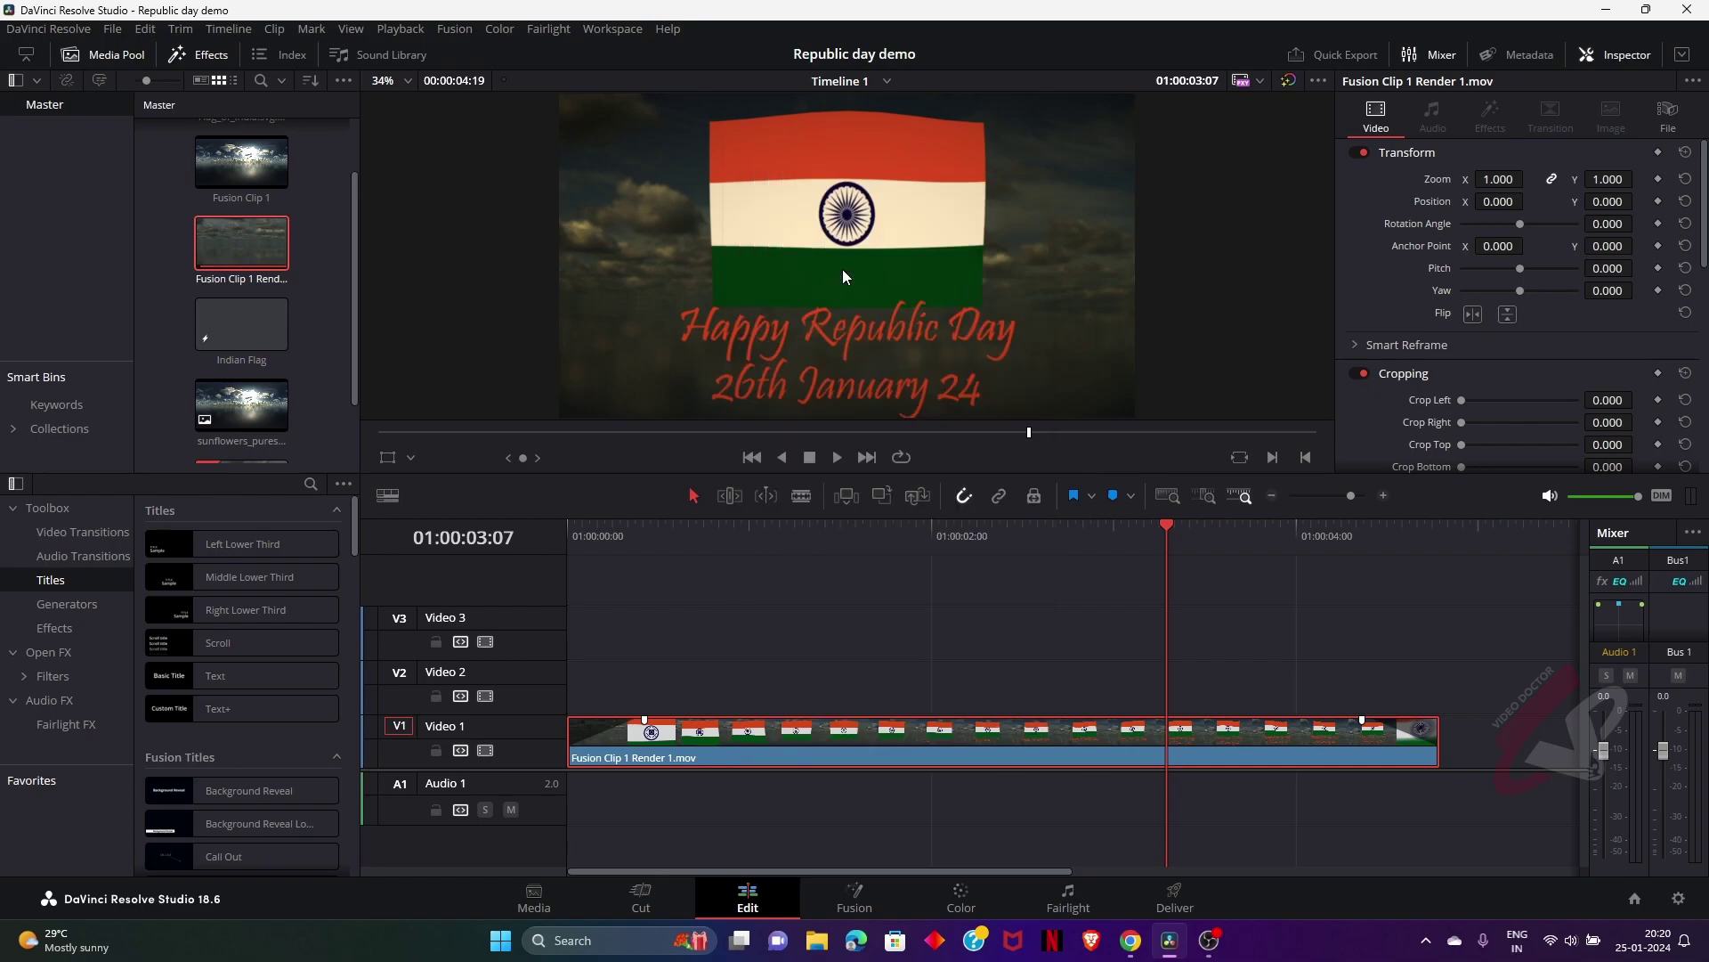
pyautogui.moveTo(781, 537); pyautogui.dragTo(734, 540)
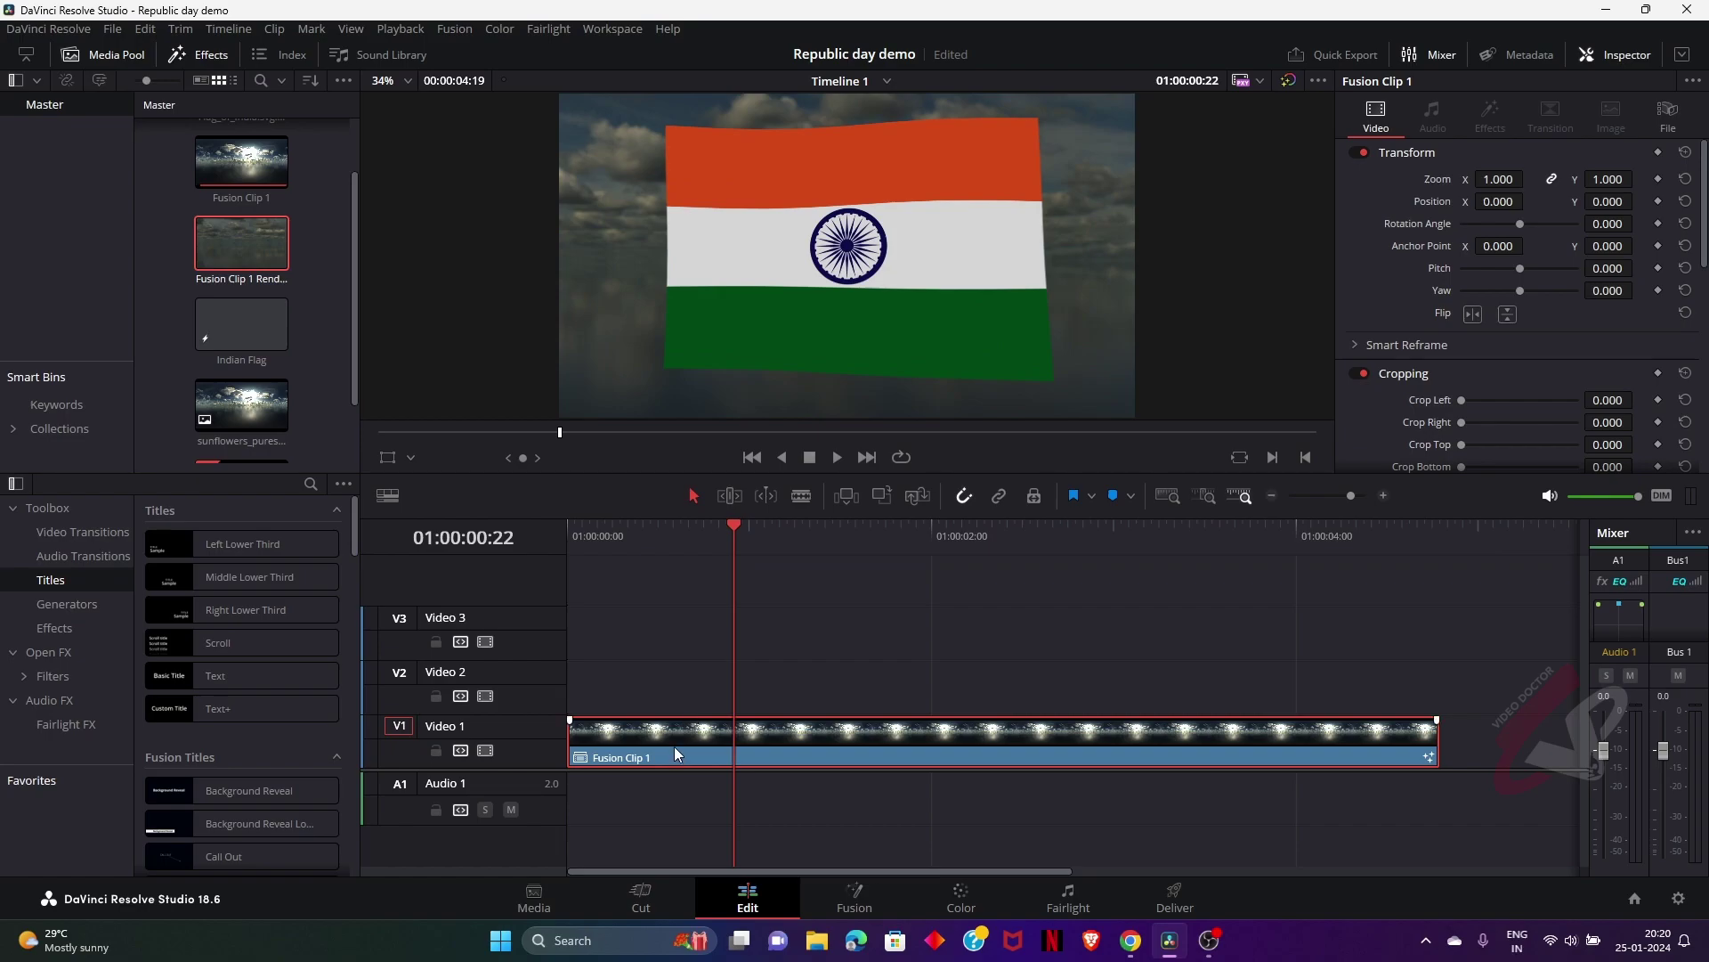
# Open Fusion Clip 1 in its own timeline and select the sunflowers_puresky_2k.exr clip
pyautogui.rightClick(675, 747)
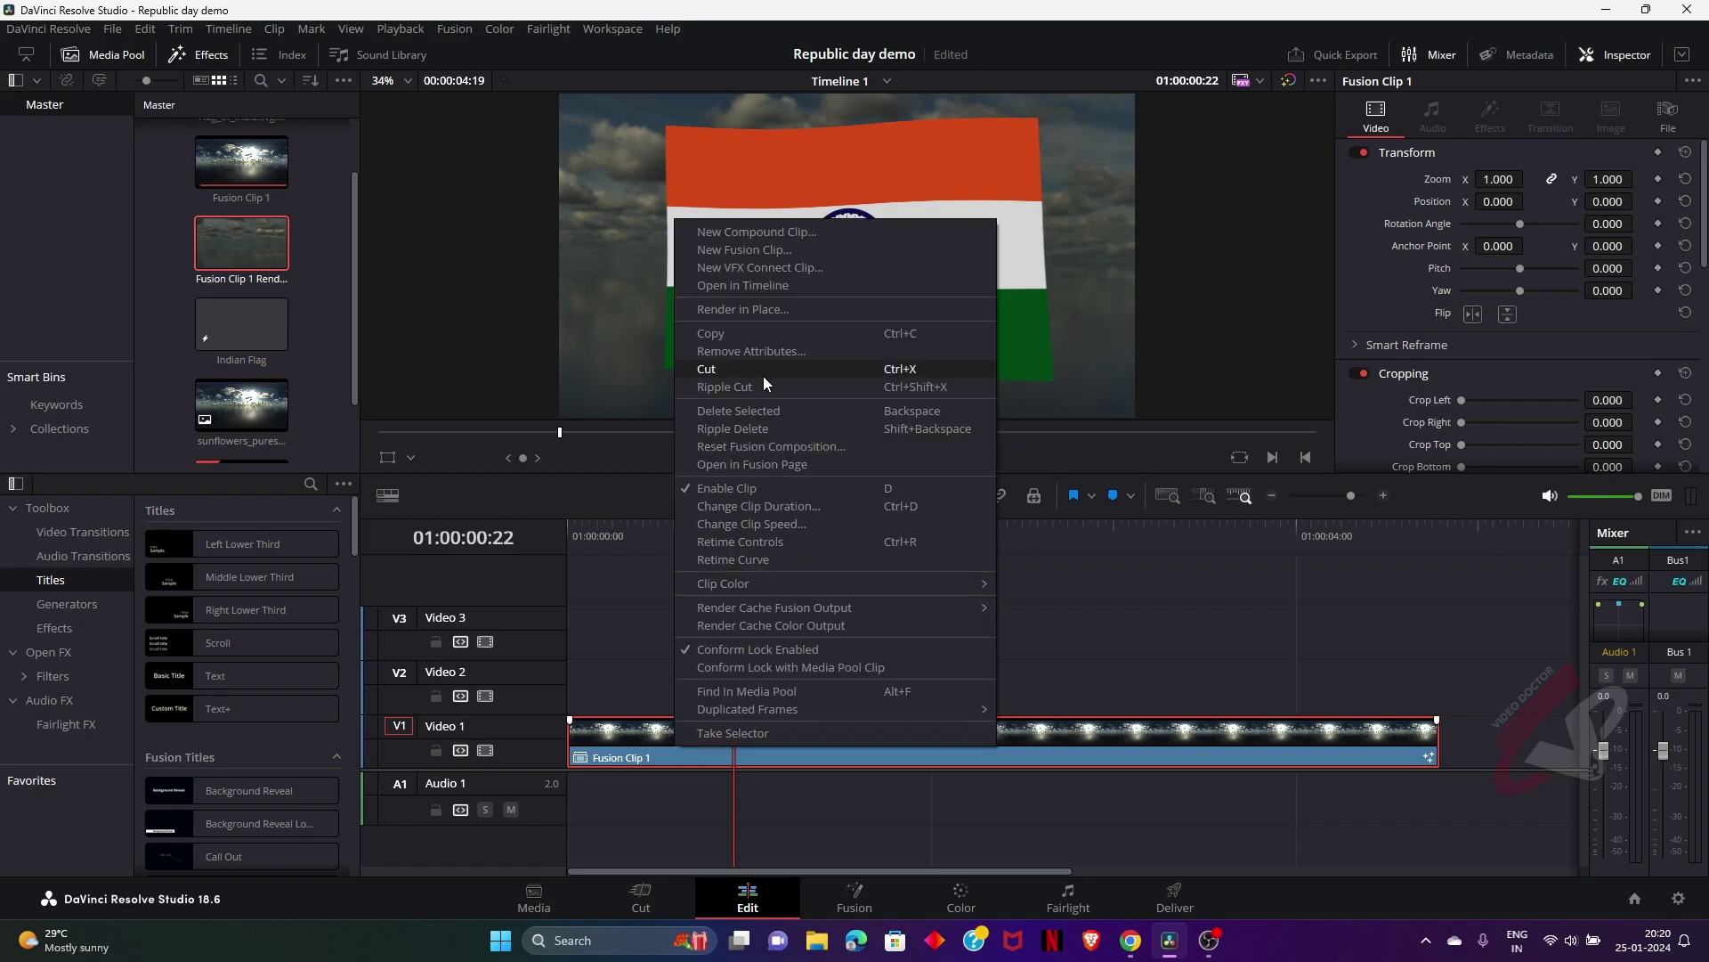
pyautogui.click(776, 285)
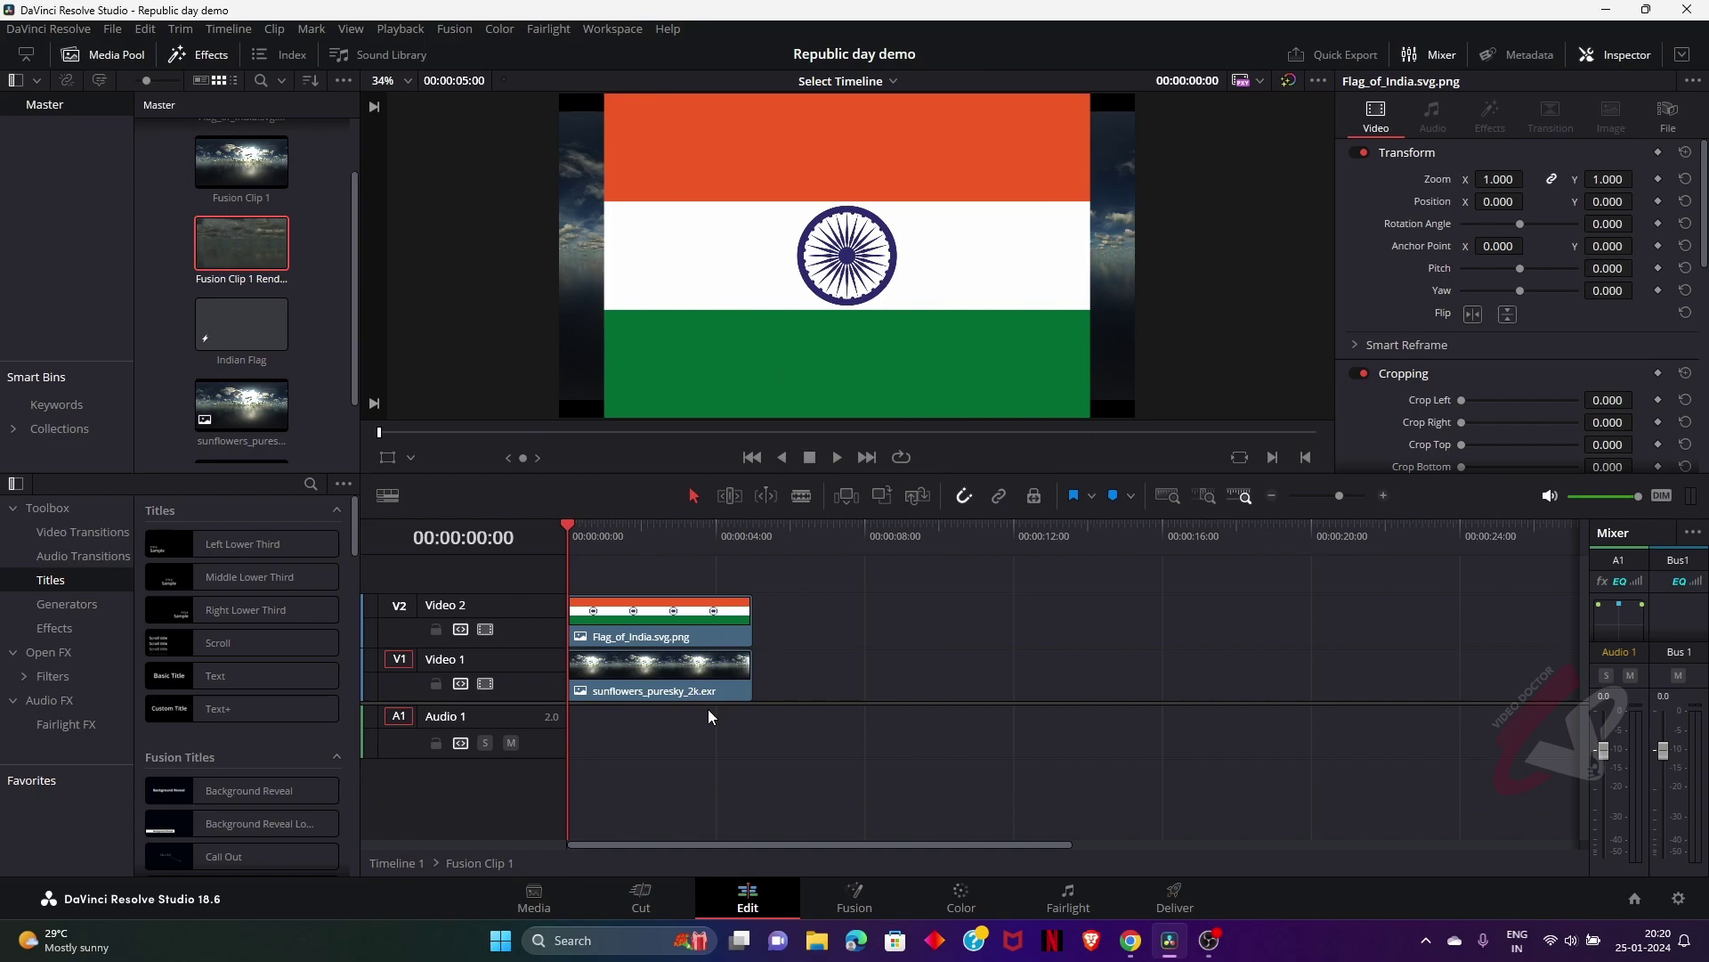
pyautogui.click(695, 693)
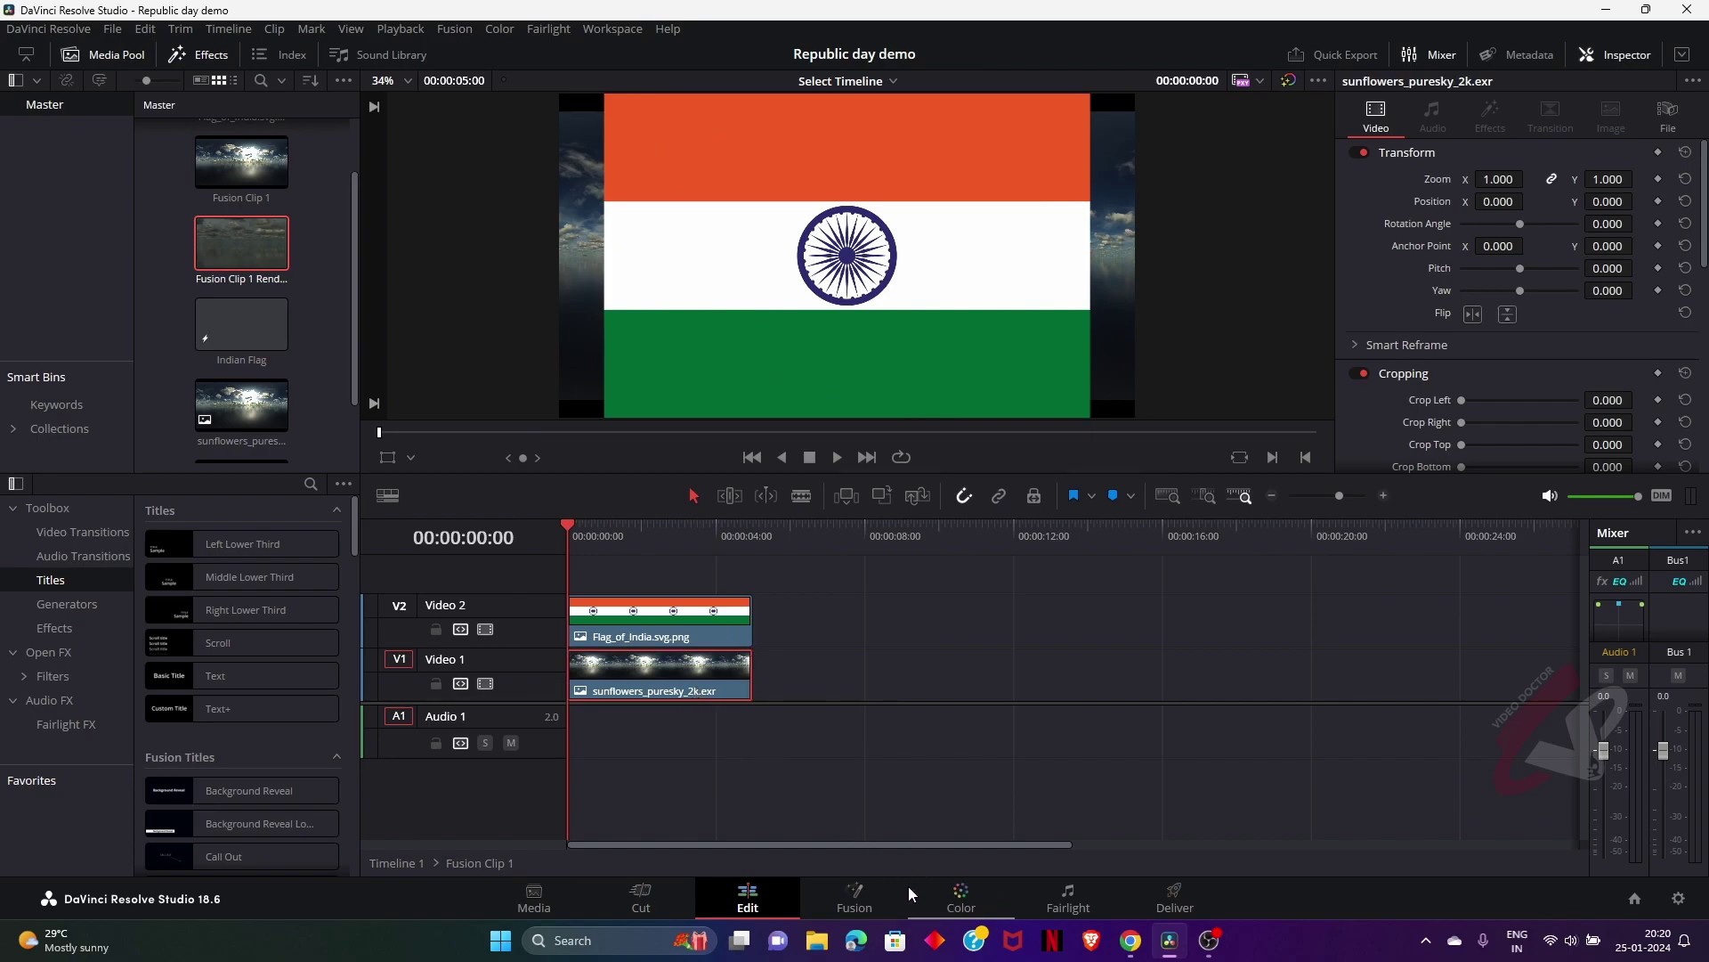
# Import the white-cloud-blue-sky-sea image from the Downloads folder into the Master bin of the media pool
pyautogui.click(820, 944)
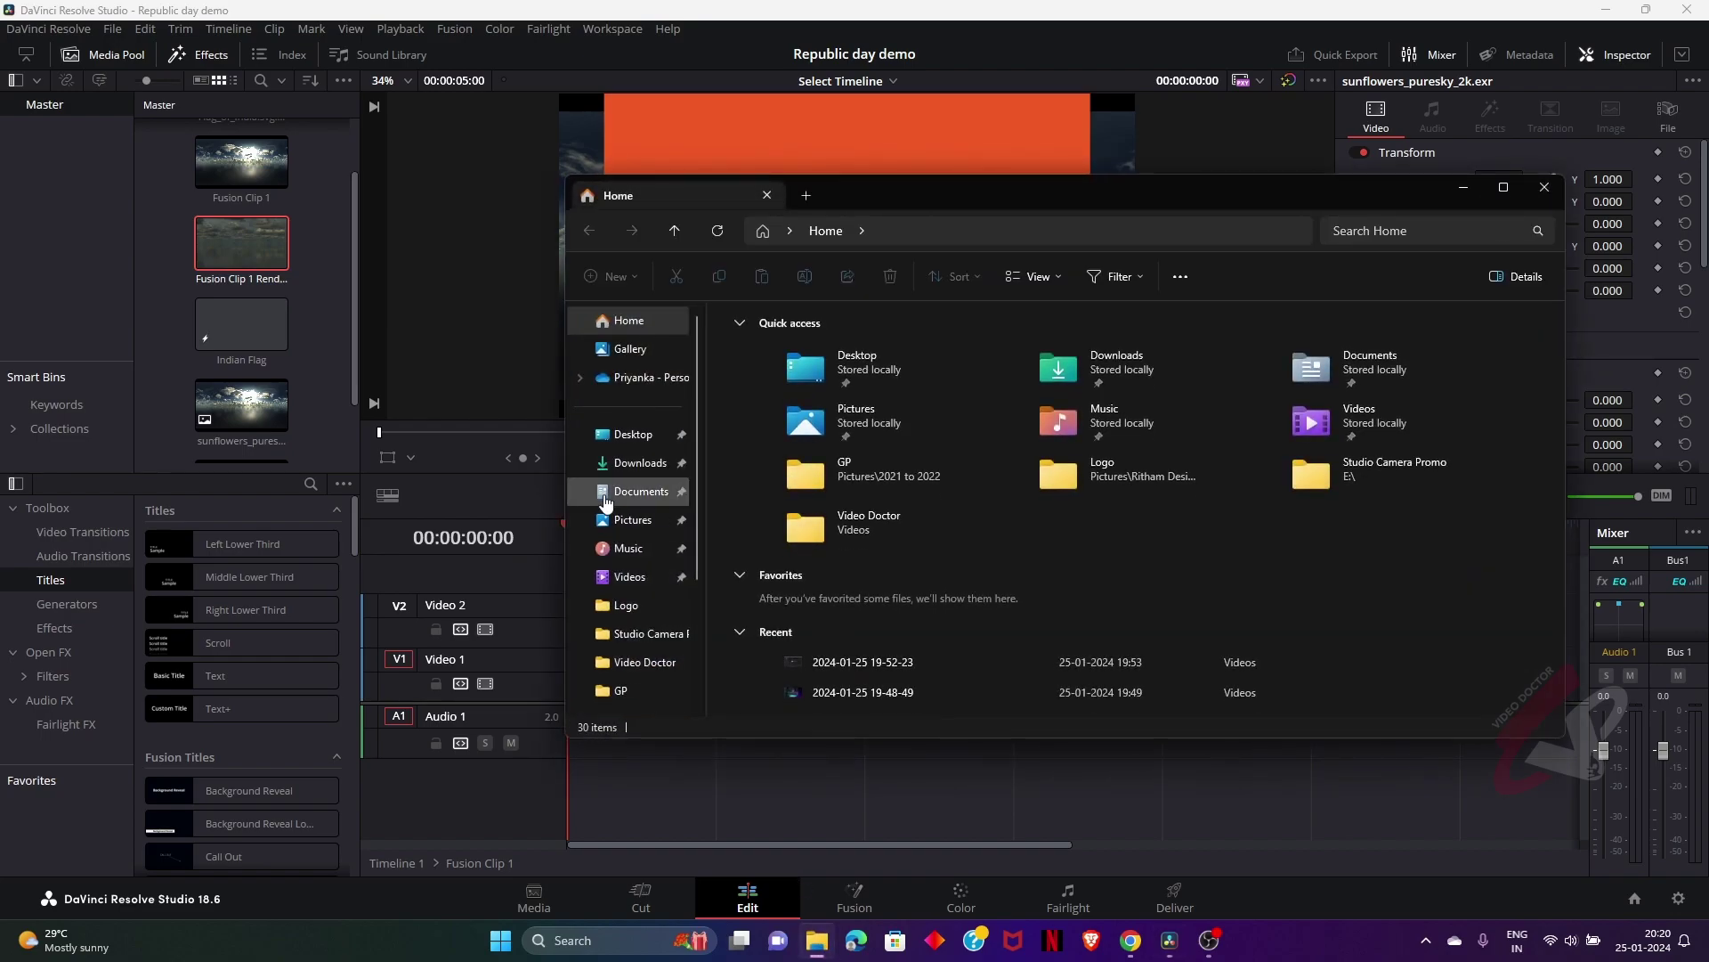
pyautogui.click(637, 462)
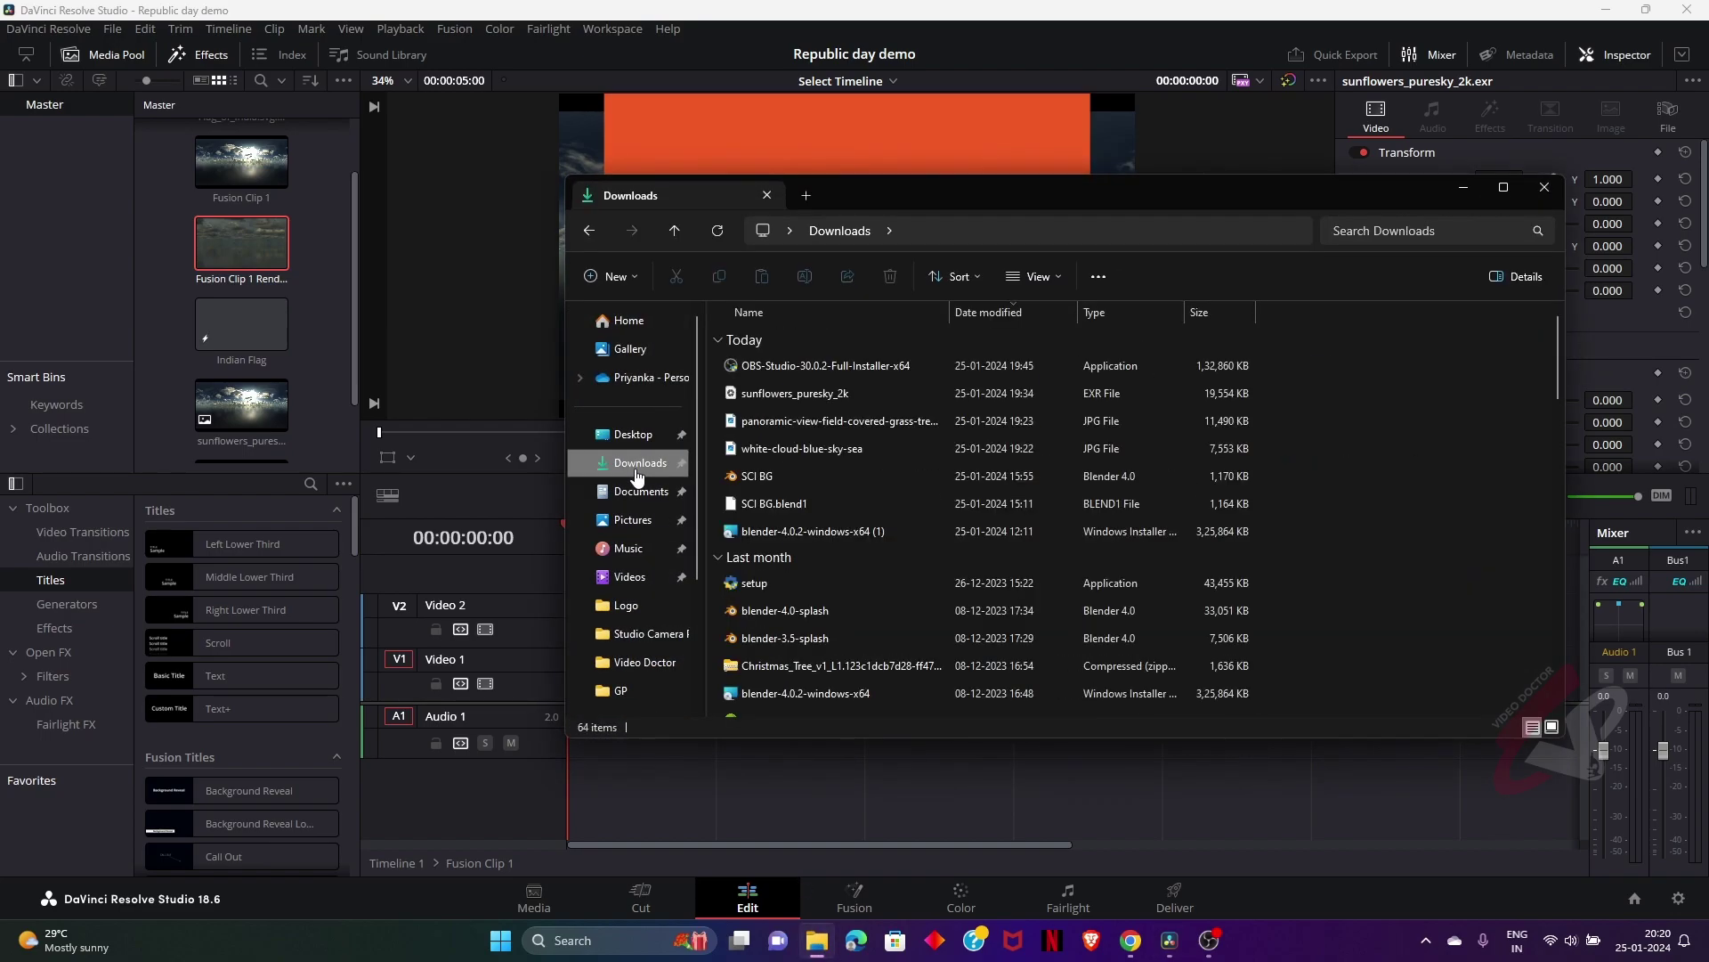
pyautogui.click(782, 428)
pyautogui.click(793, 450)
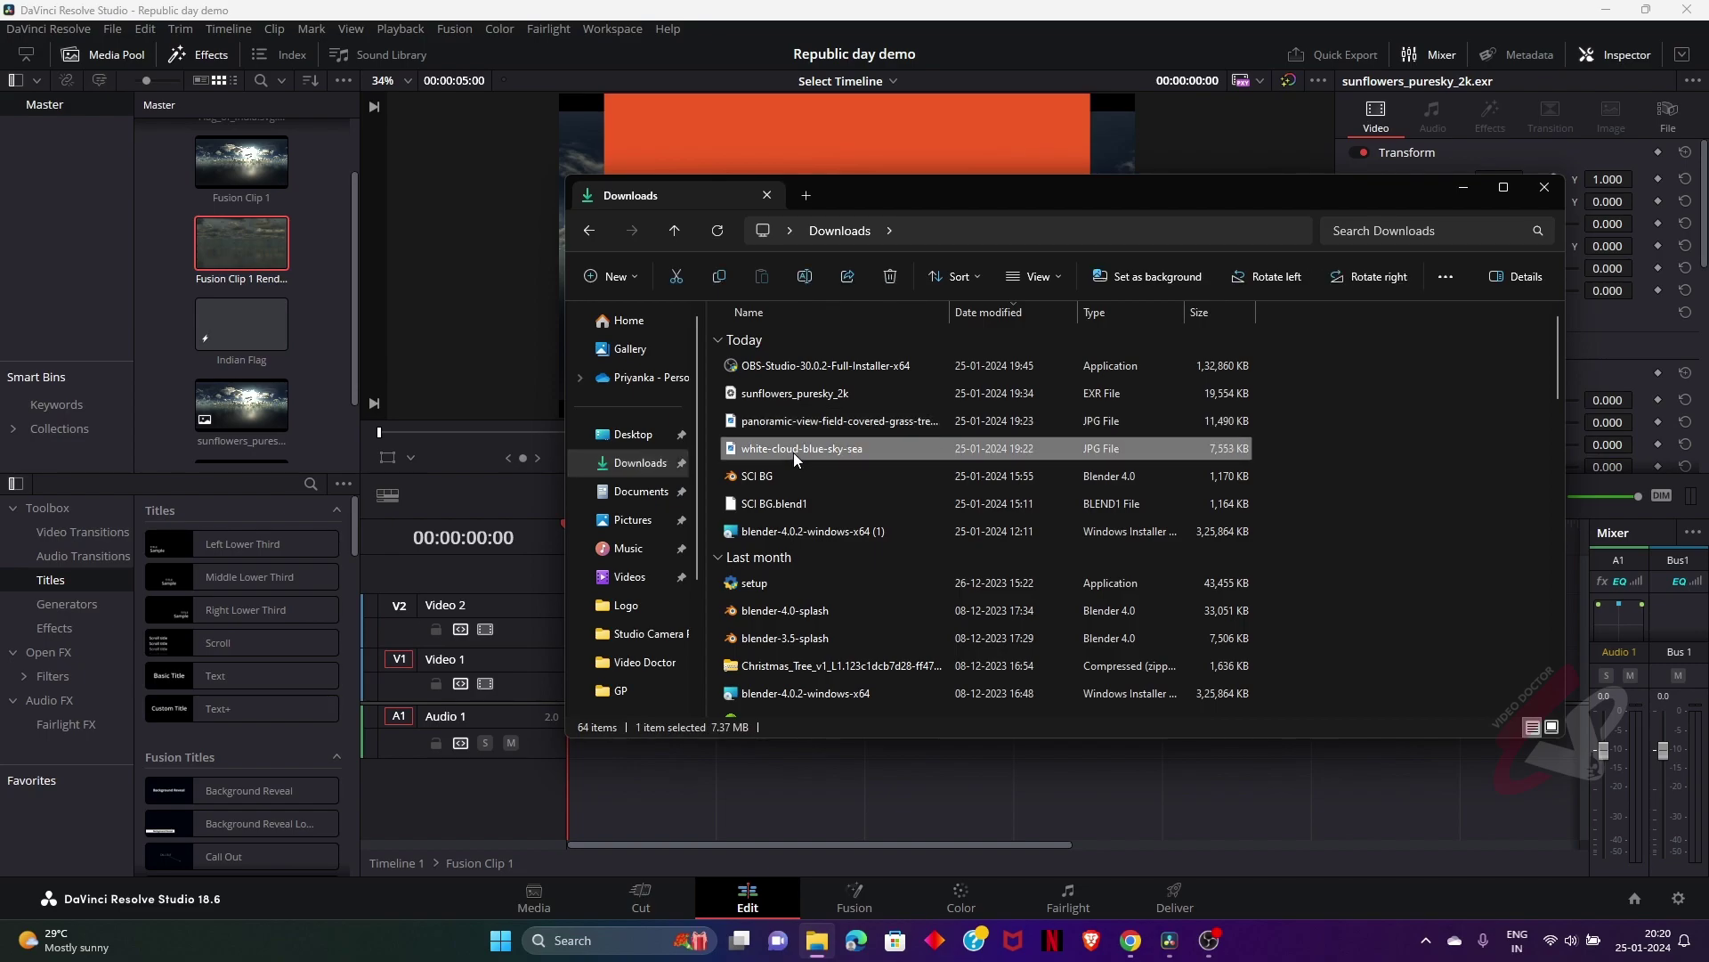
pyautogui.moveTo(813, 451); pyautogui.dragTo(295, 326)
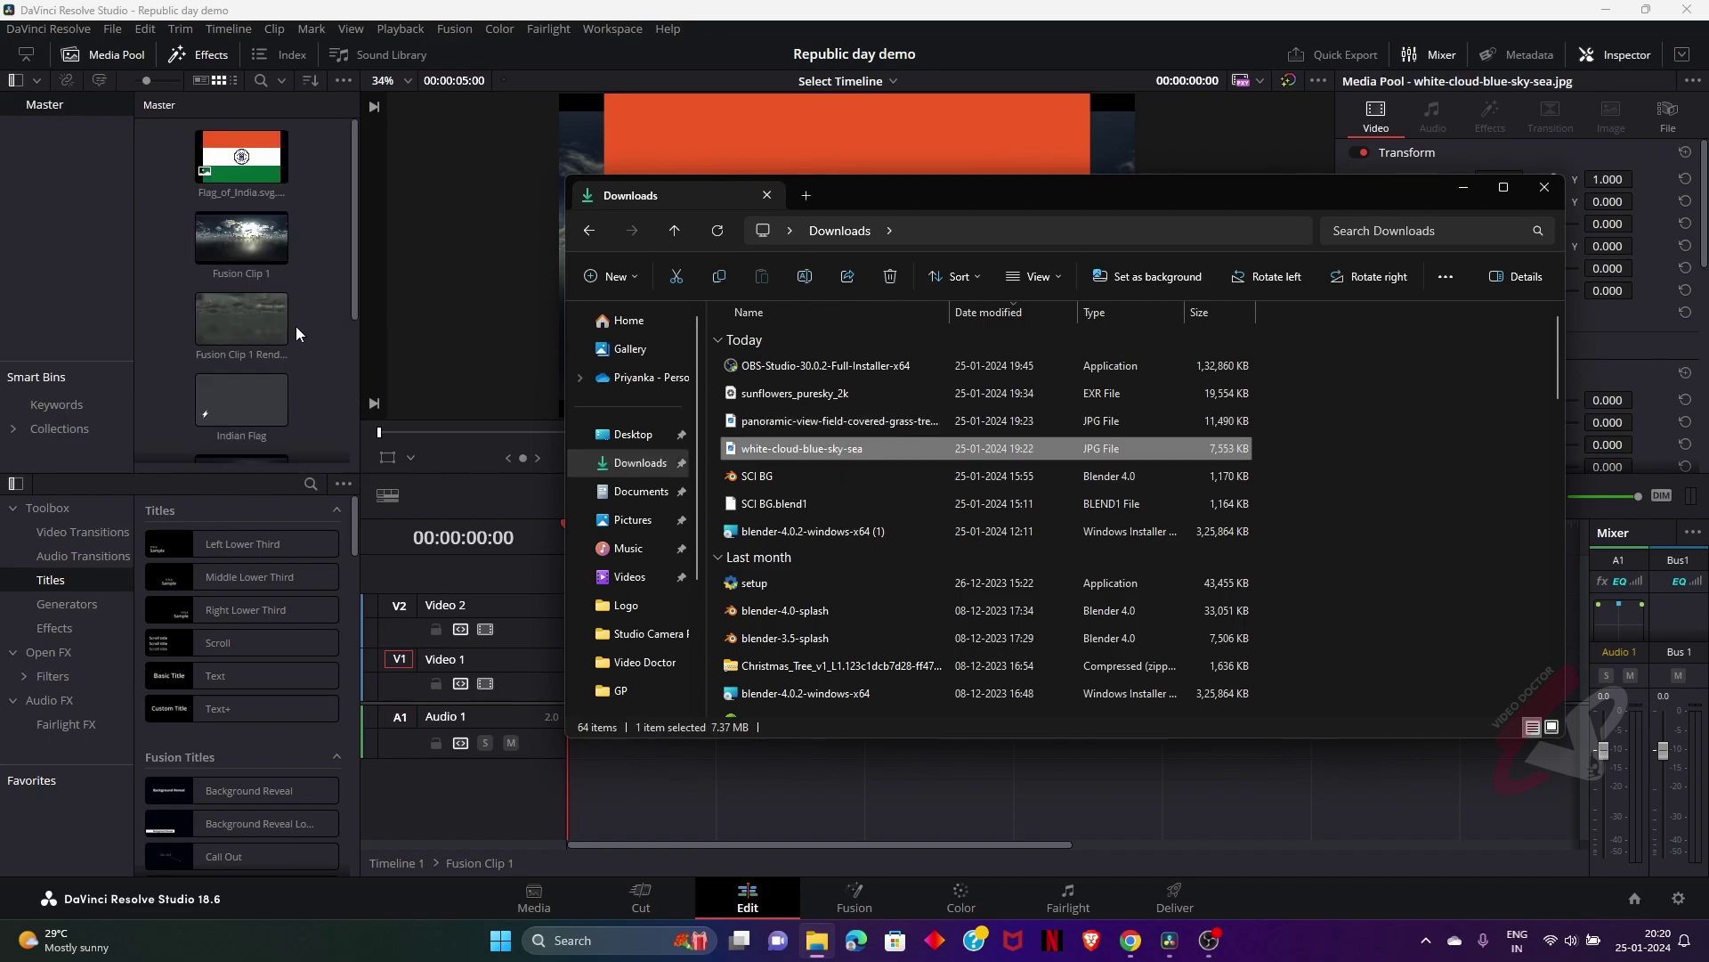
# Replace the sunflowers_puresky_2k.exr clip on Video 1 with white-cloud-blue-sky-sea.jpg by conform-locking it with the media pool clip
pyautogui.click(296, 395)
pyautogui.scroll(-3, 324, 324)
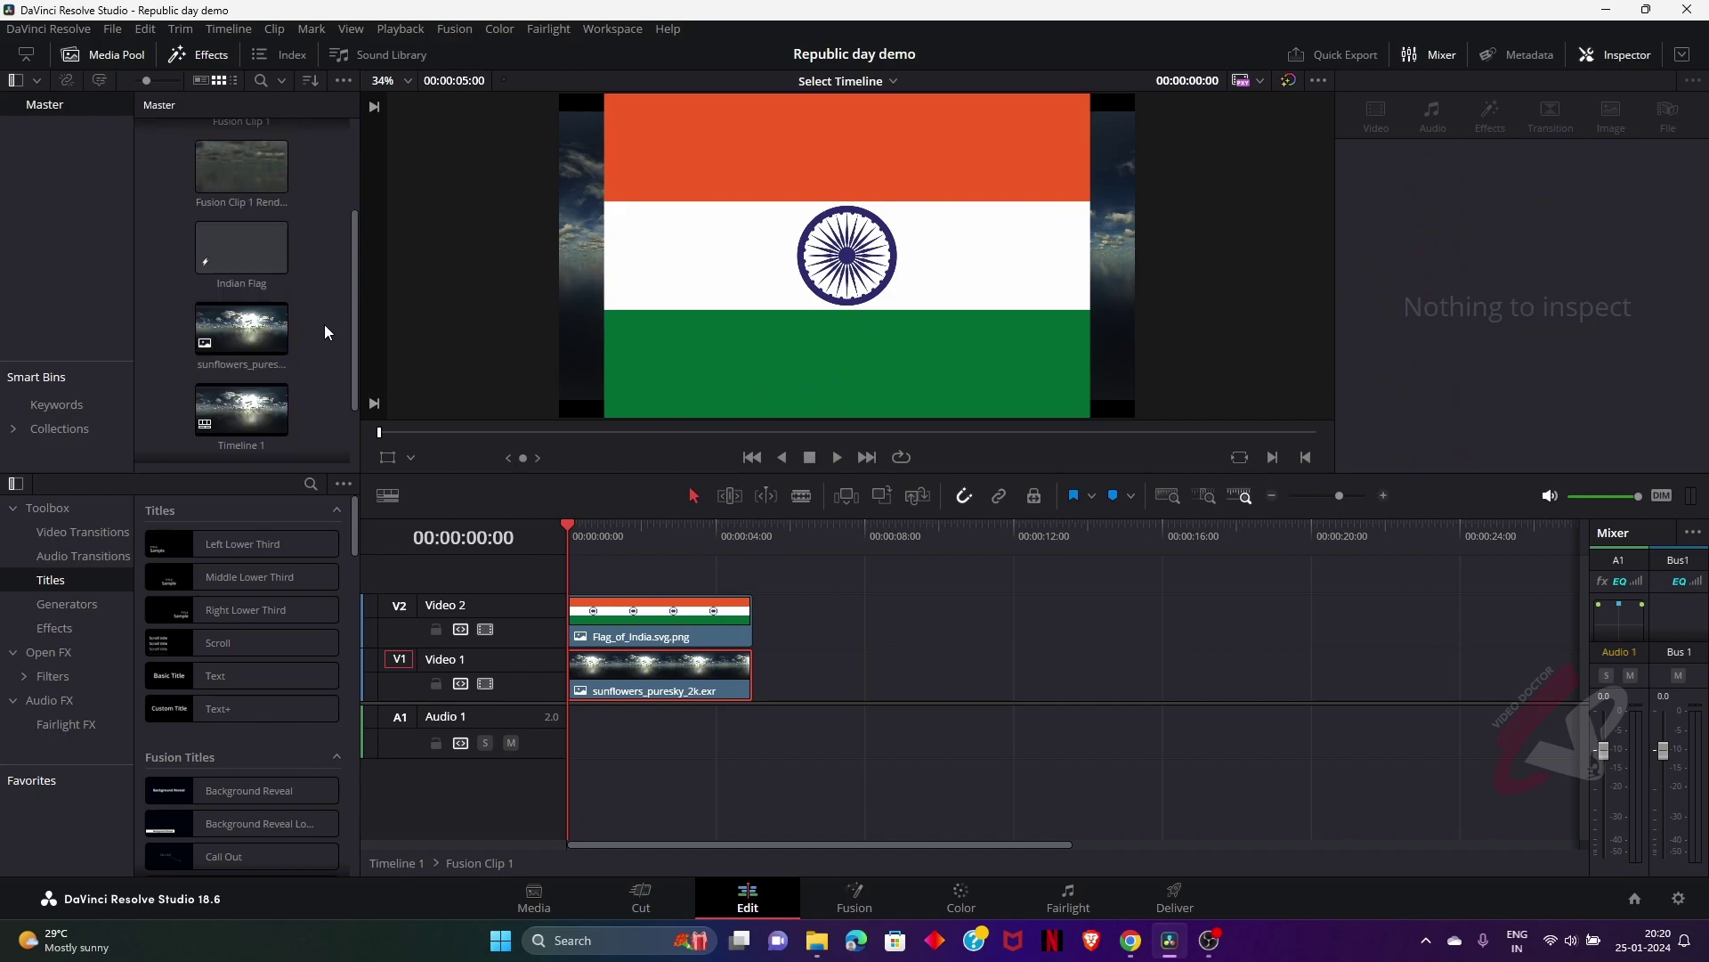
pyautogui.scroll(-1, 324, 324)
pyautogui.click(254, 399)
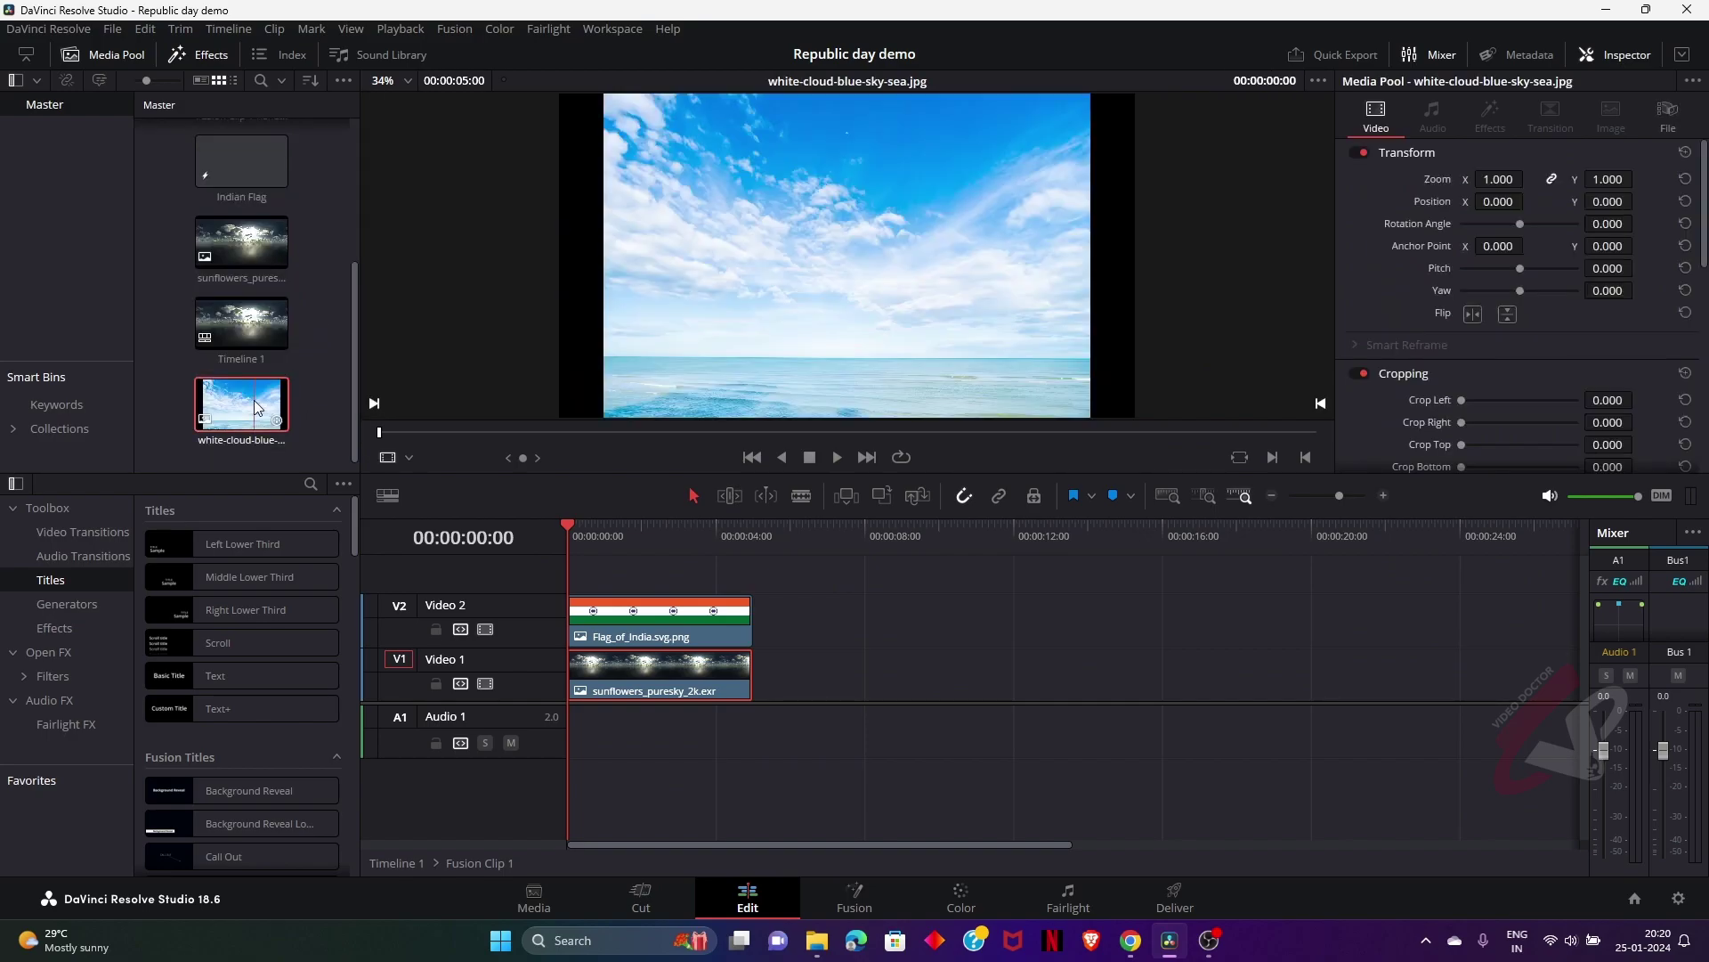
pyautogui.click(695, 689)
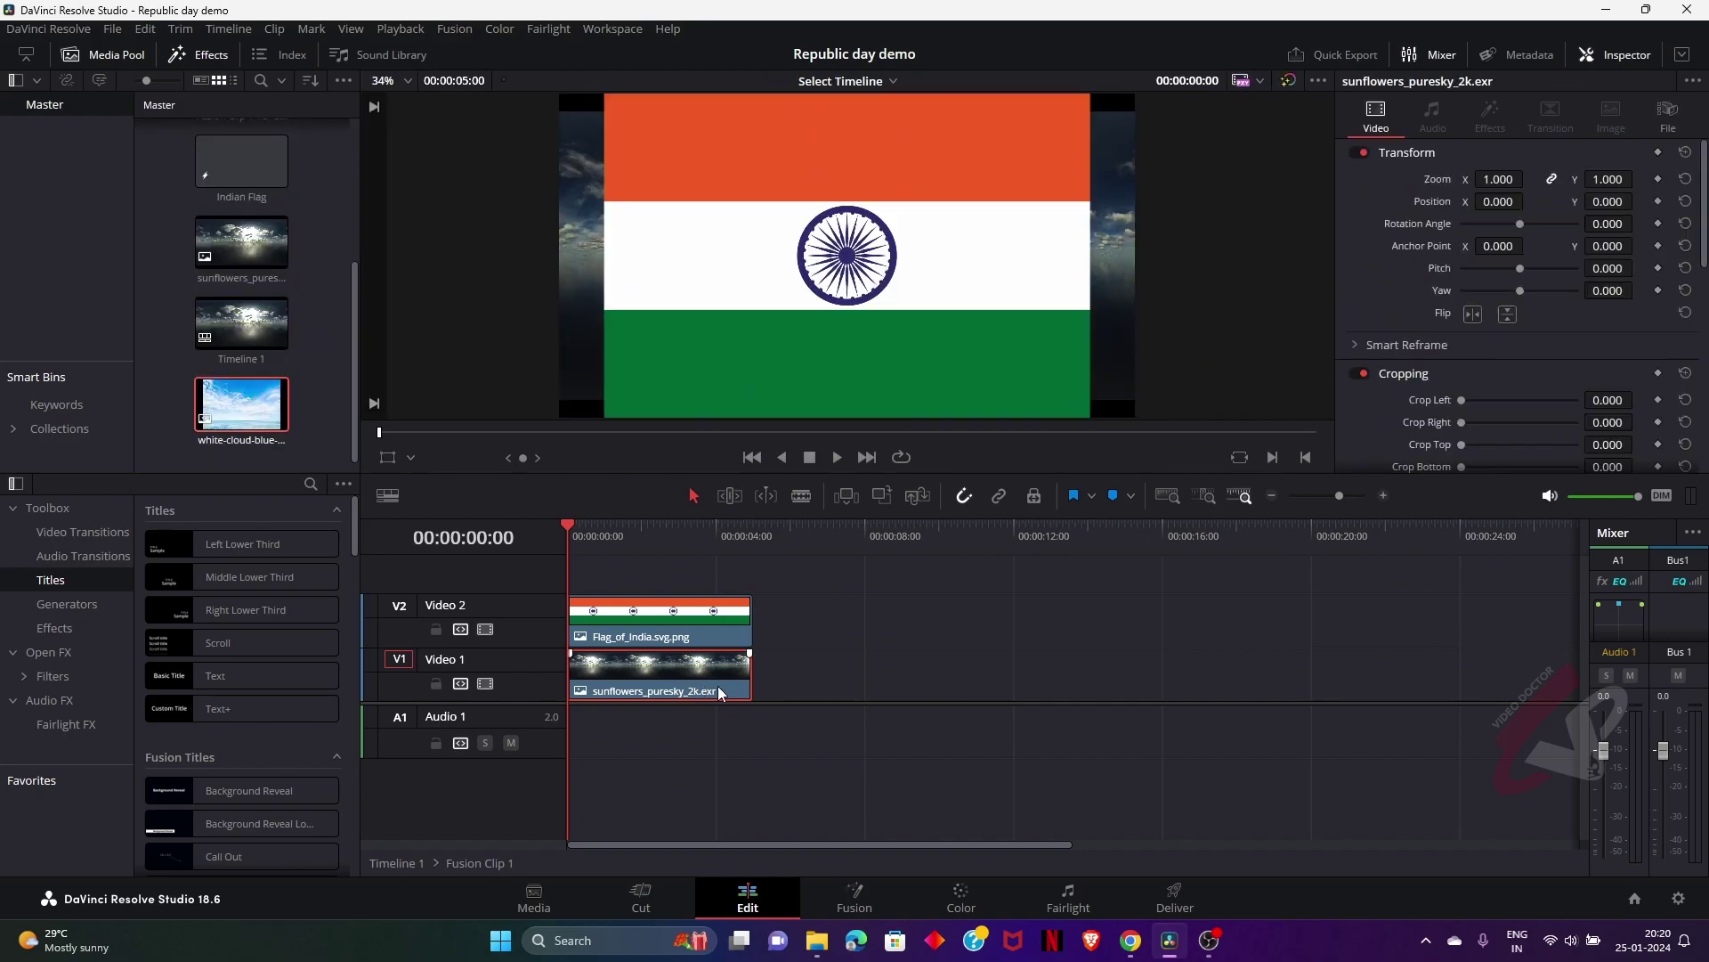
pyautogui.rightClick(654, 676)
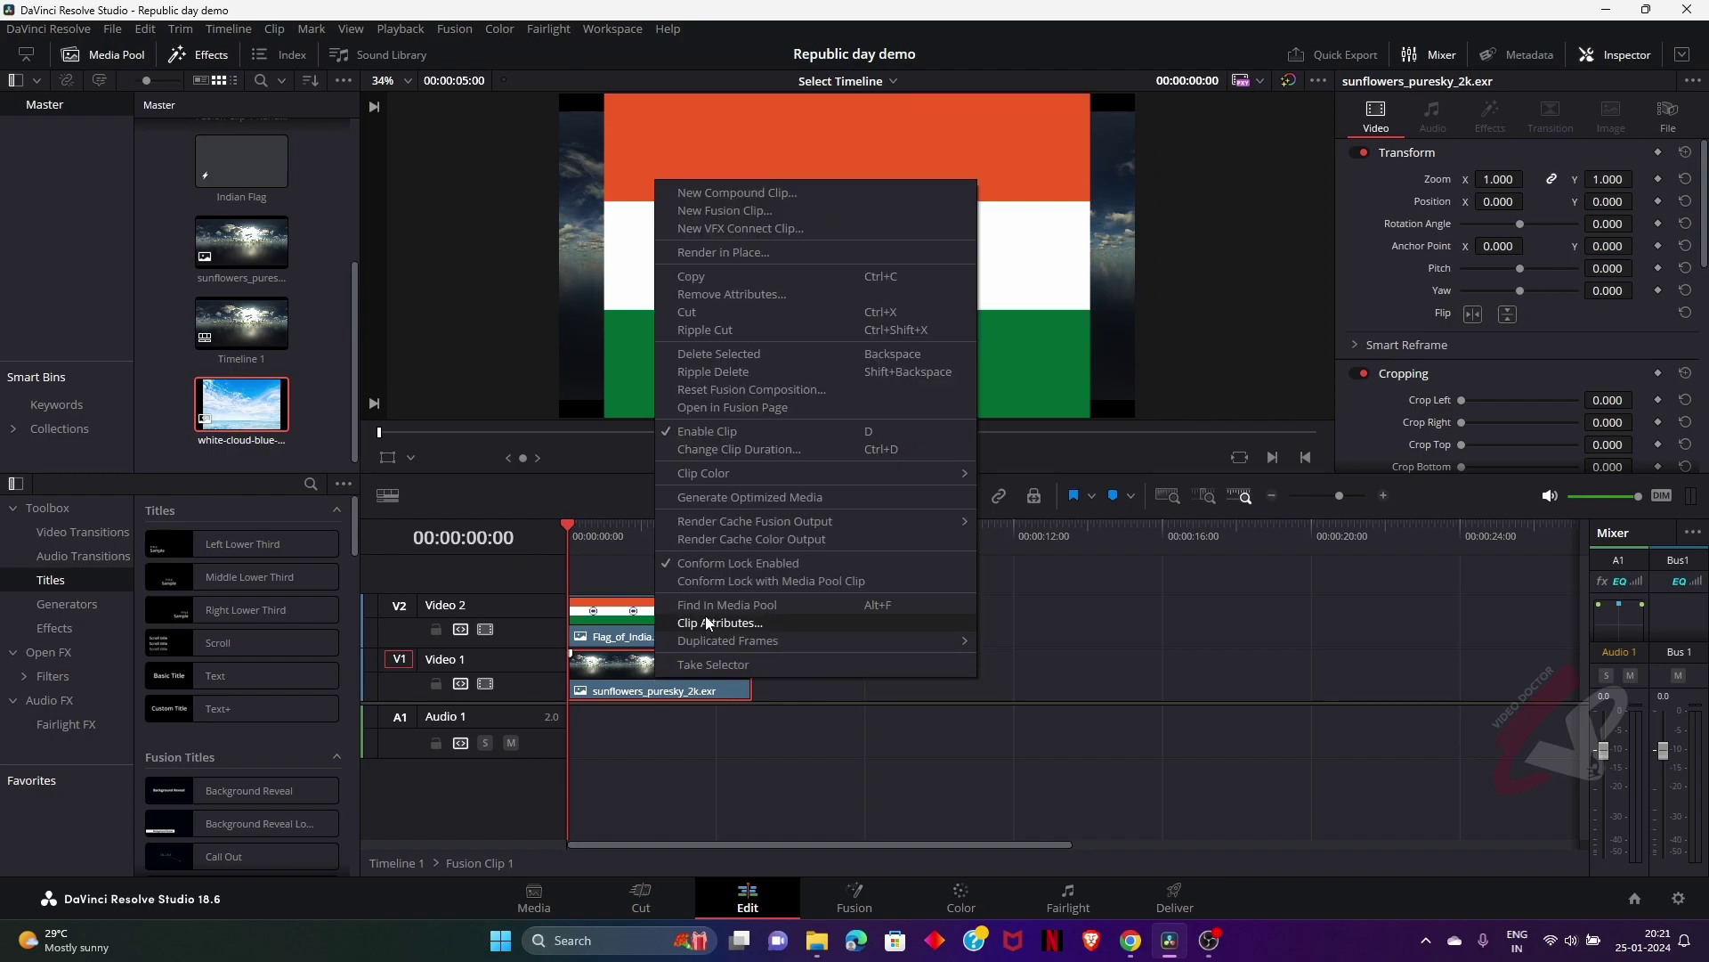
pyautogui.click(767, 583)
# Preview Fusion Clip 1 with the new sky background in Timeline 1, including at 01:00:02:04, and save the project
pyautogui.moveTo(696, 547); pyautogui.dragTo(643, 548)
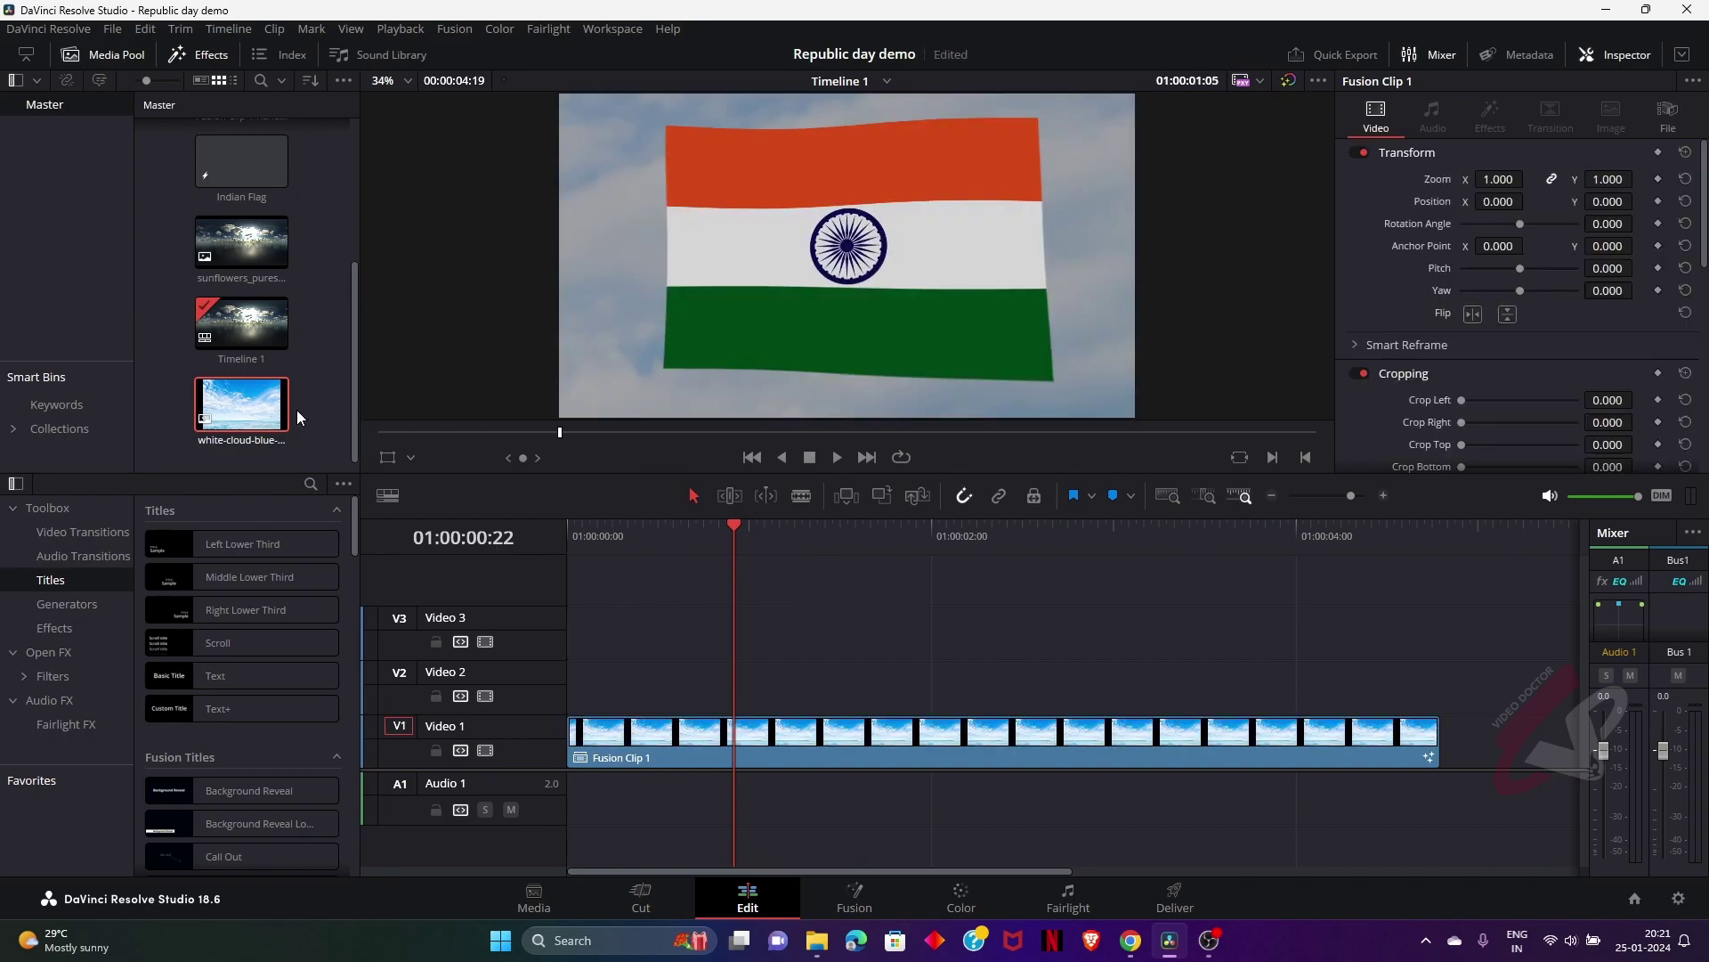
pyautogui.click(963, 528)
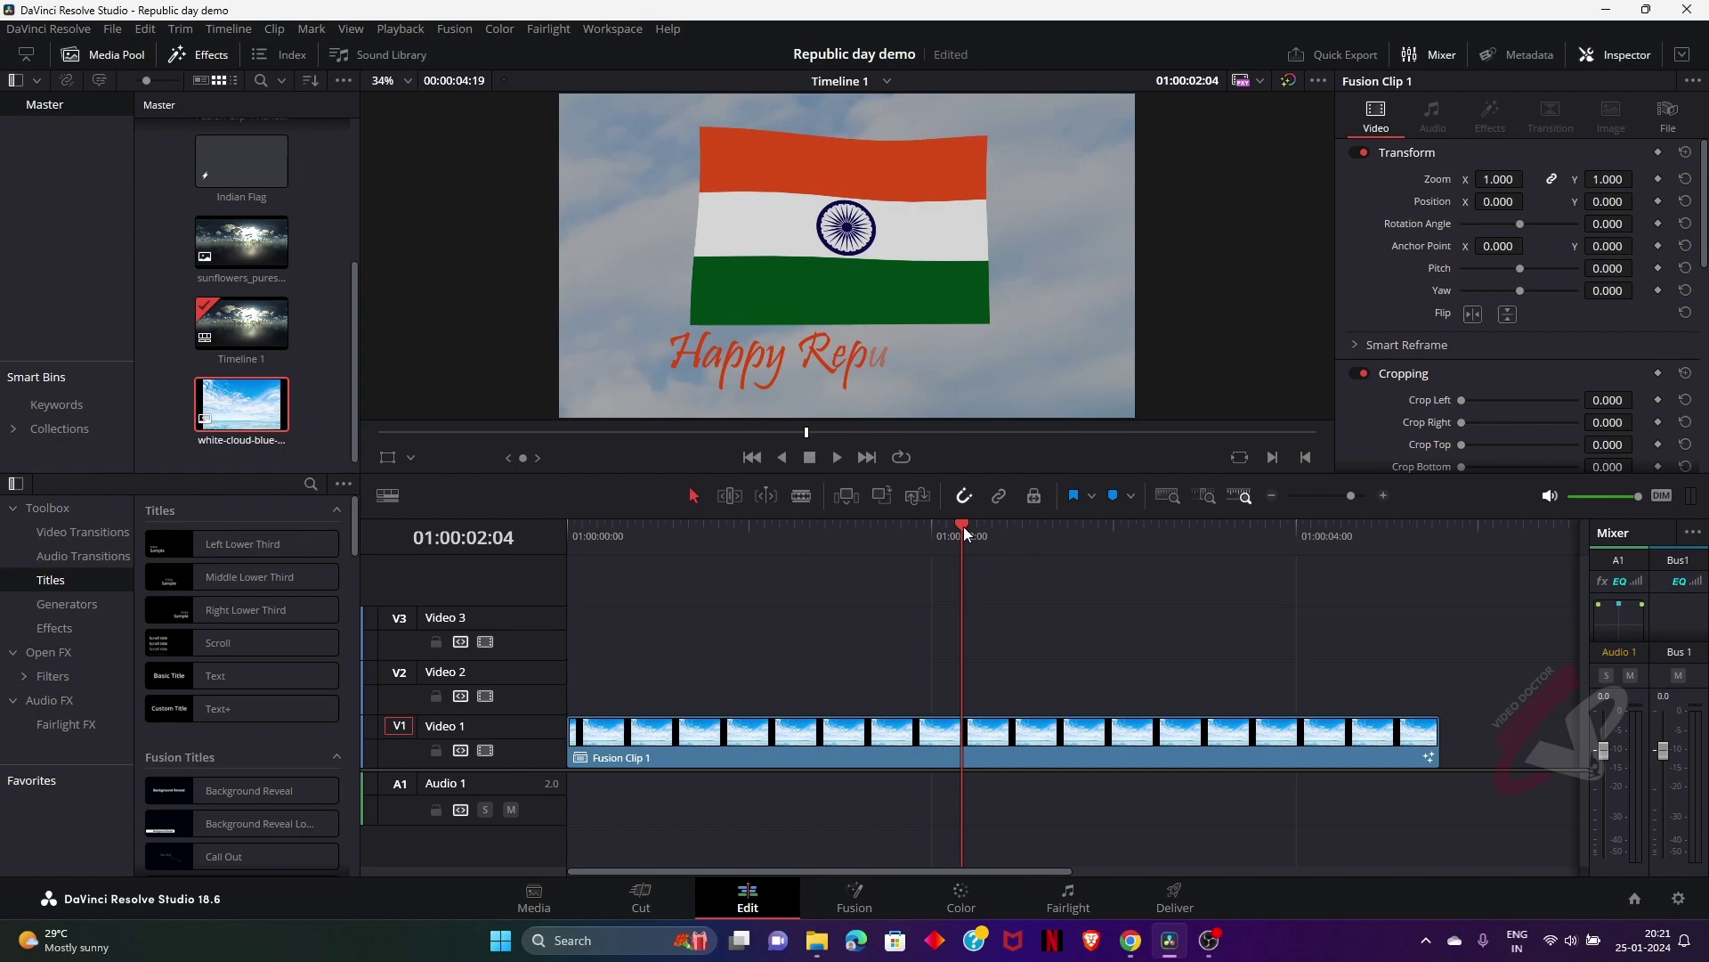
pyautogui.click(1178, 532)
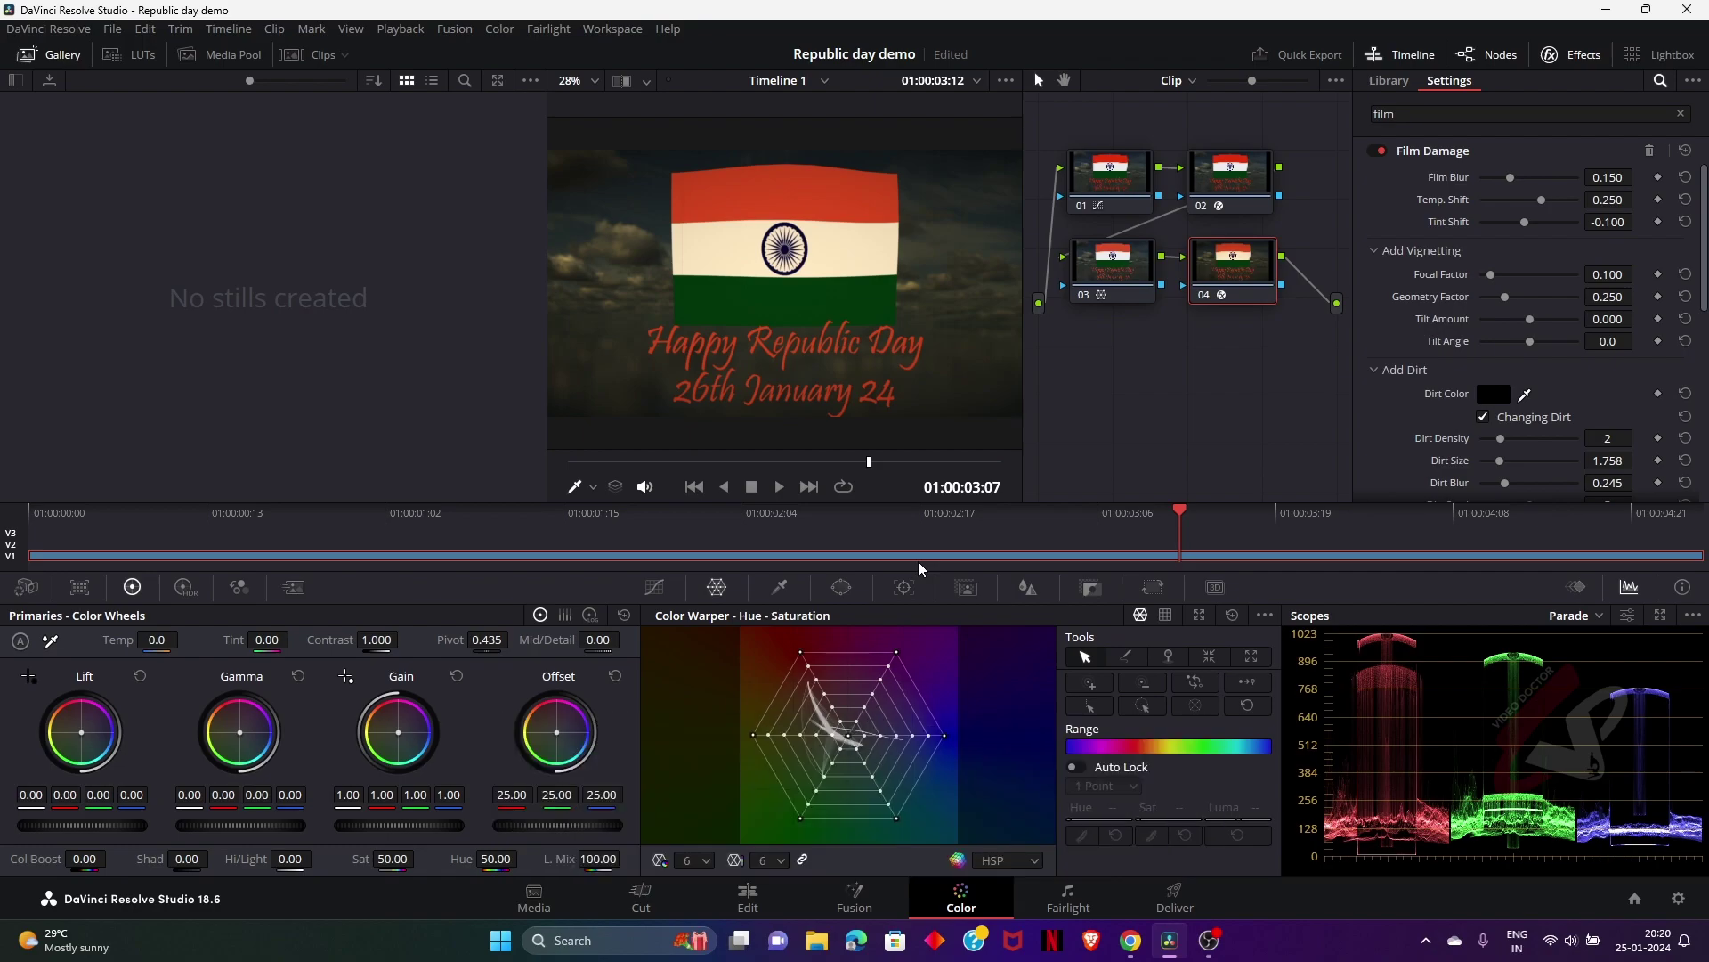
pyautogui.hotkey('ctrl', 's')
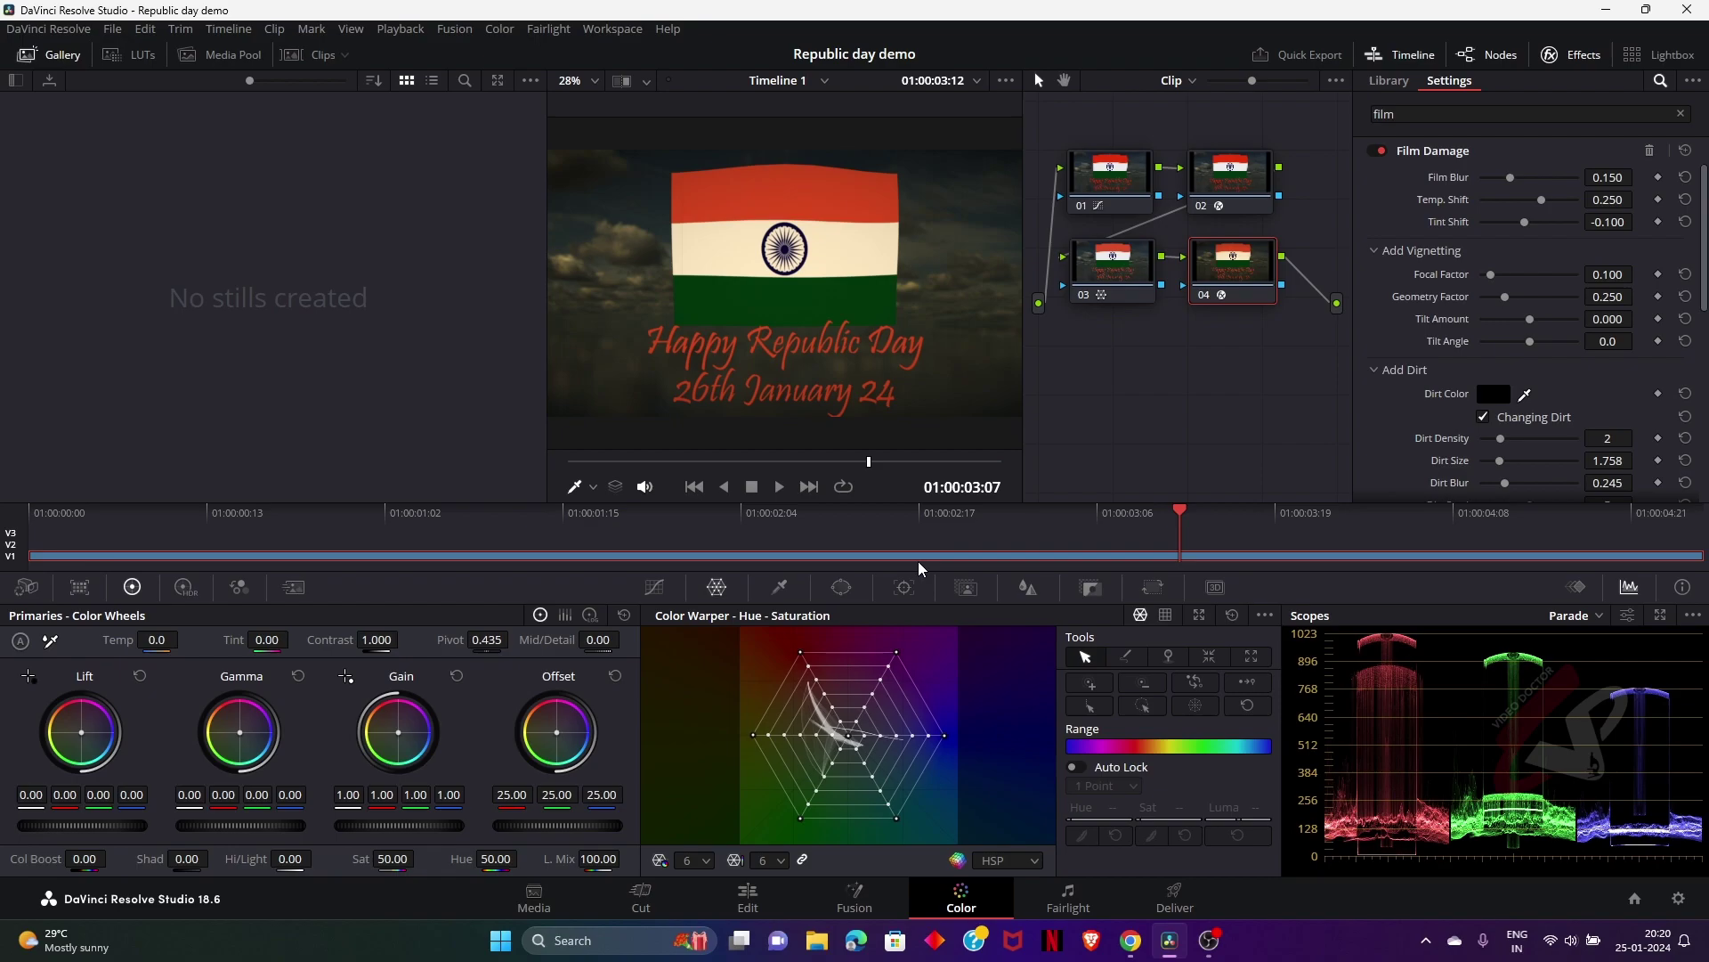